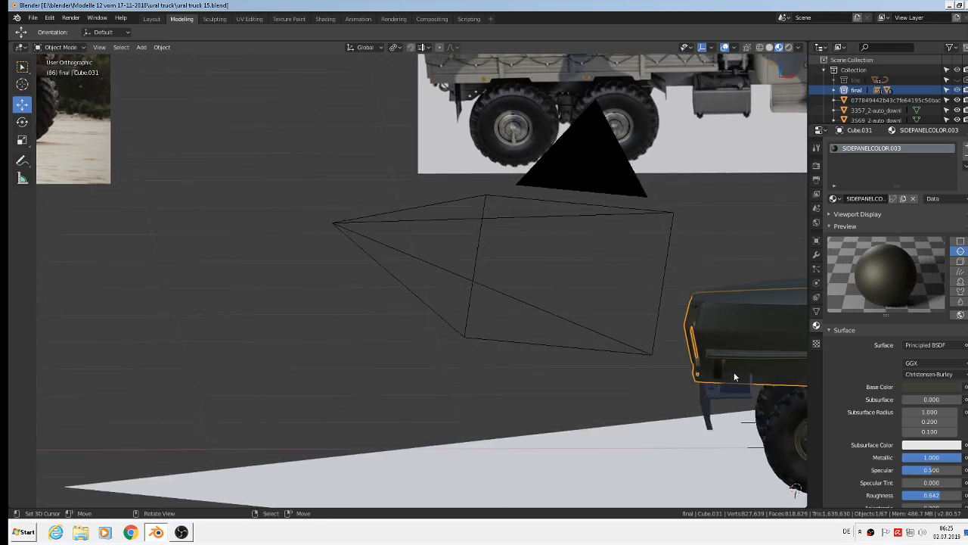
# Step: Dissolve the vertical edge loop of the side panel just behind the grille corner in Edit Mode
pyautogui.moveTo(734, 376); pyautogui.dragTo(715, 345, button='middle')
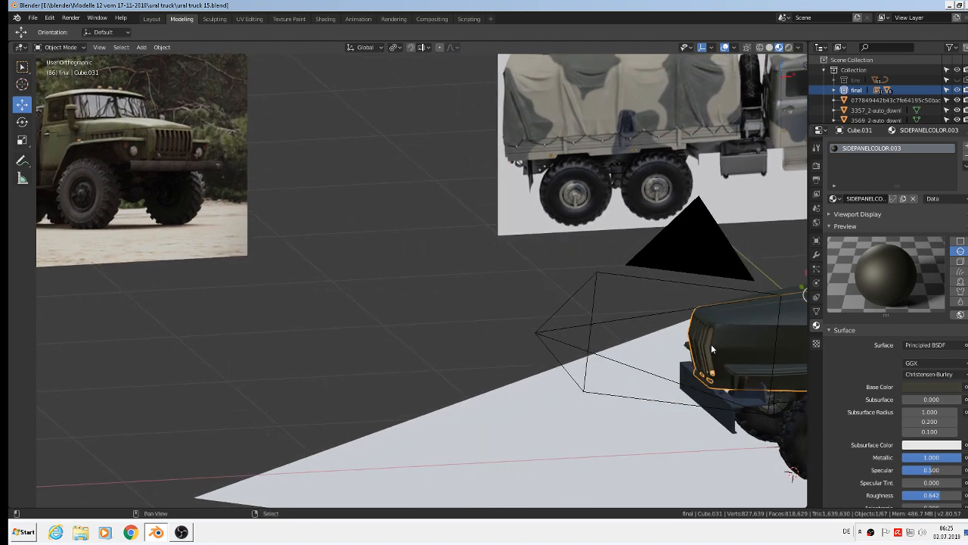
pyautogui.keyDown('shift'); pyautogui.moveTo(338, 217); pyautogui.dragTo(177, 174, button='middle'); pyautogui.keyUp('shift')
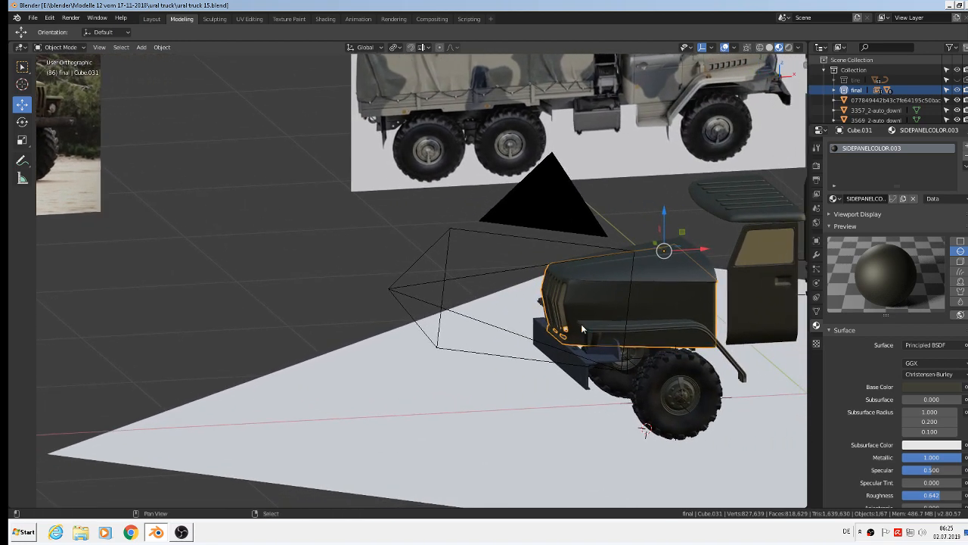
pyautogui.scroll(6, 542, 250)
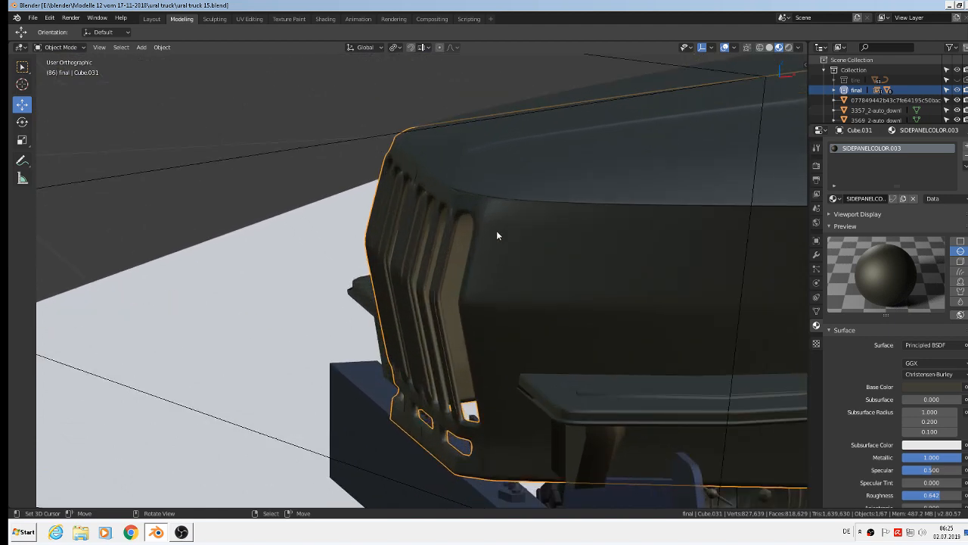
pyautogui.press('Tab')
pyautogui.keyDown('alt'); pyautogui.click(491, 252); pyautogui.keyUp('alt')
pyautogui.moveTo(491, 252); pyautogui.dragTo(557, 280, button='middle')
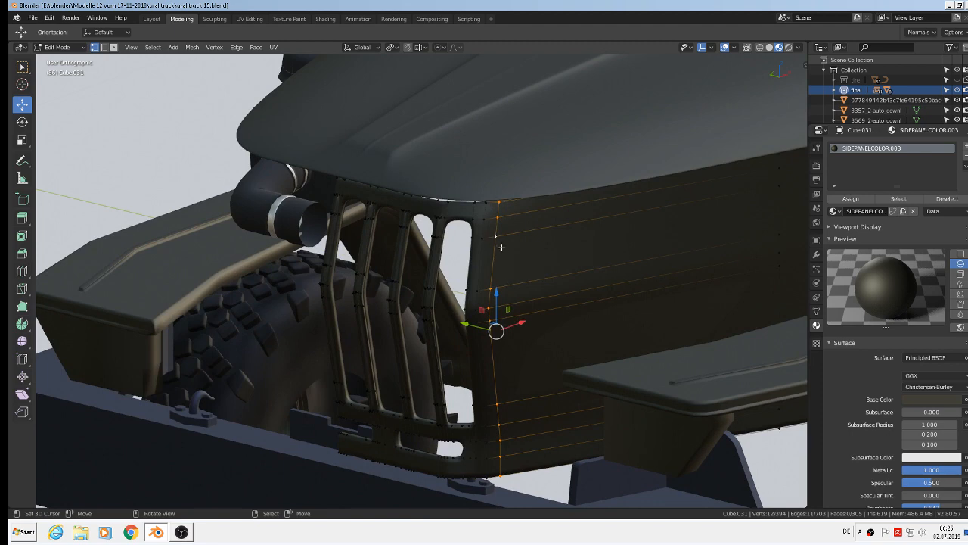
pyautogui.press('x')
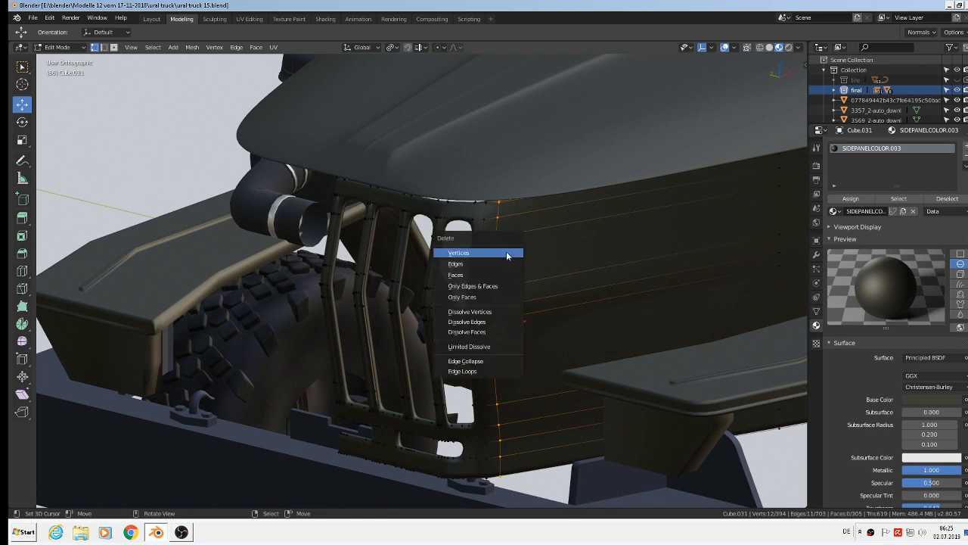
pyautogui.click(498, 322)
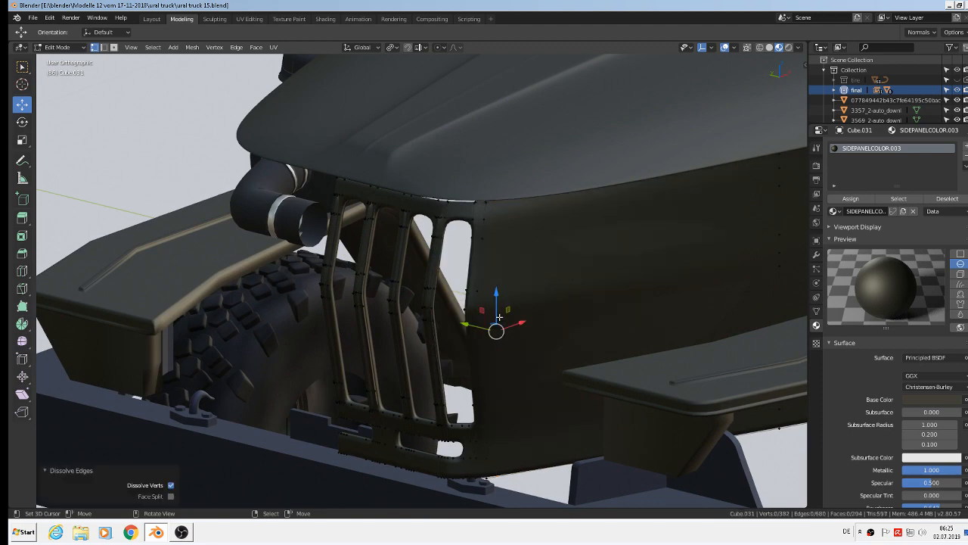
# Step: Move the vertical edge loop at the grille corner by -0.0323 m in Y and 0.0258 m in X
pyautogui.press('alt')
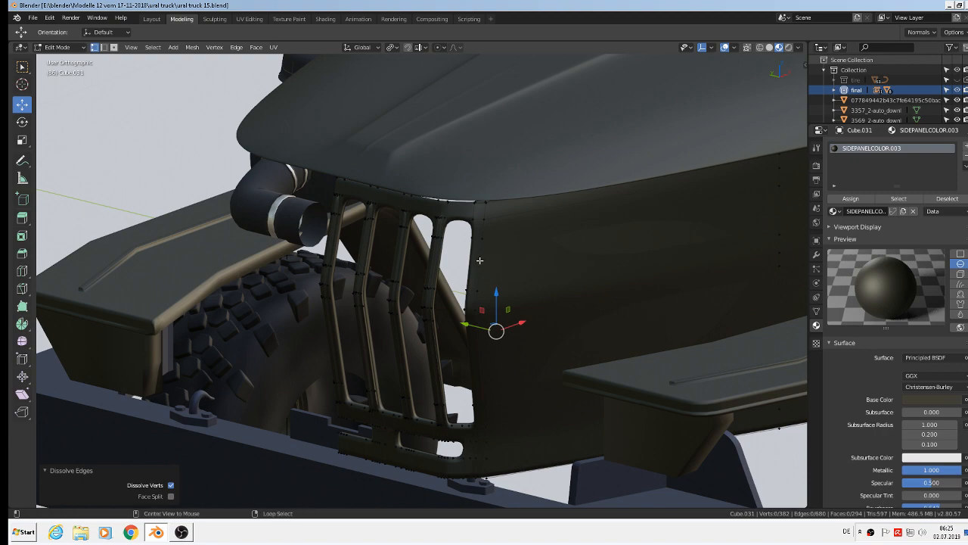
pyautogui.keyDown('alt'); pyautogui.click(480, 260); pyautogui.keyUp('alt')
pyautogui.moveTo(481, 262); pyautogui.dragTo(502, 164, button='middle')
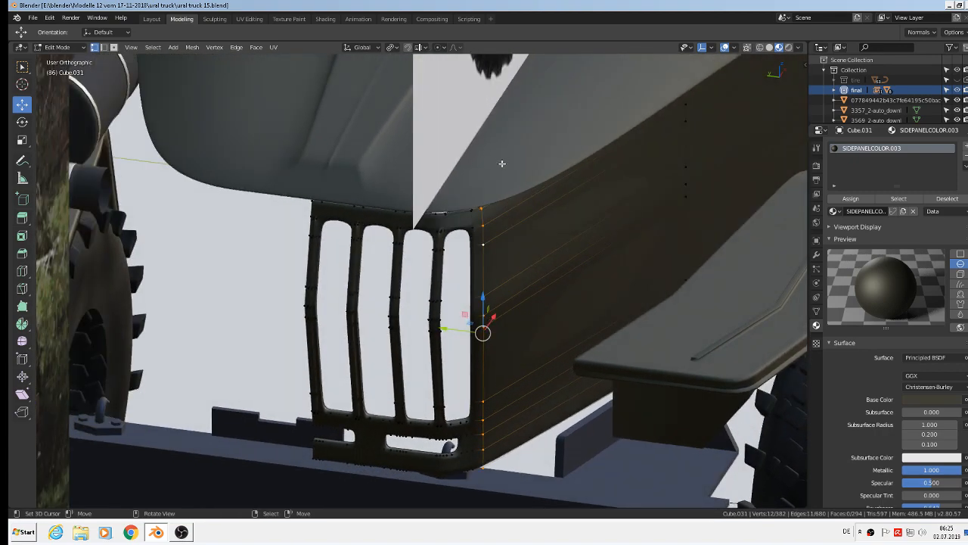
pyautogui.moveTo(441, 329); pyautogui.dragTo(470, 339)
pyautogui.moveTo(459, 360); pyautogui.dragTo(322, 395, button='middle')
pyautogui.press('KP_7')
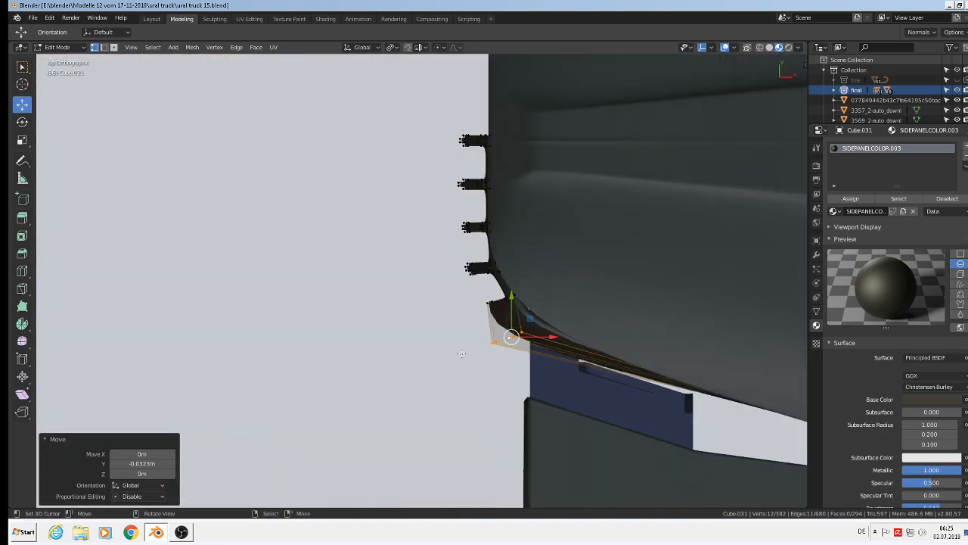
pyautogui.moveTo(553, 336); pyautogui.dragTo(576, 332)
pyautogui.click(576, 332)
pyautogui.moveTo(577, 333); pyautogui.dragTo(629, 177, button='middle')
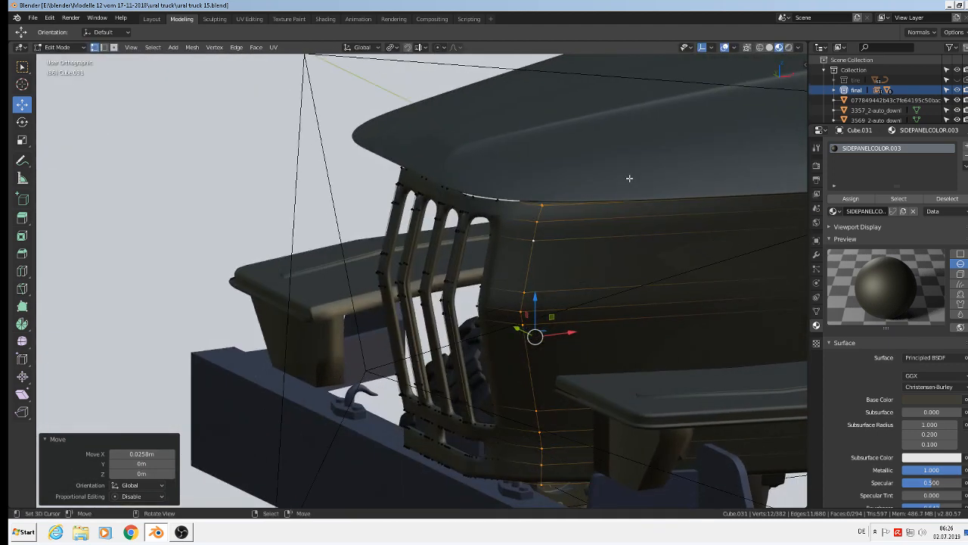
# Step: Move the vertical edge loop midway along the side panel by -0.00568 m in Y and return to Object Mode
pyautogui.scroll(-6, 669, 201)
pyautogui.scroll(2, 738, 216)
pyautogui.scroll(3, 738, 216)
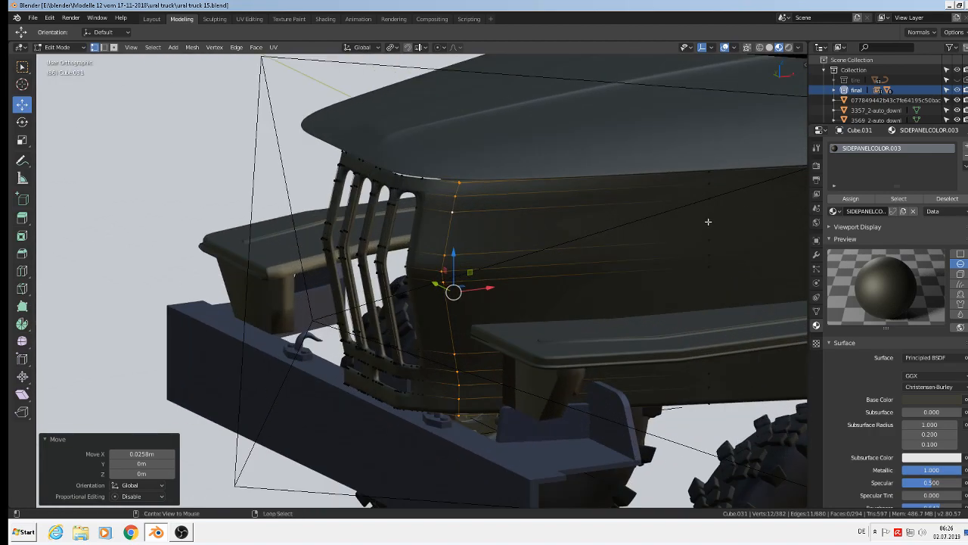
pyautogui.keyDown('alt'); pyautogui.click(709, 222); pyautogui.keyUp('alt')
pyautogui.moveTo(709, 222); pyautogui.dragTo(741, 280, button='middle')
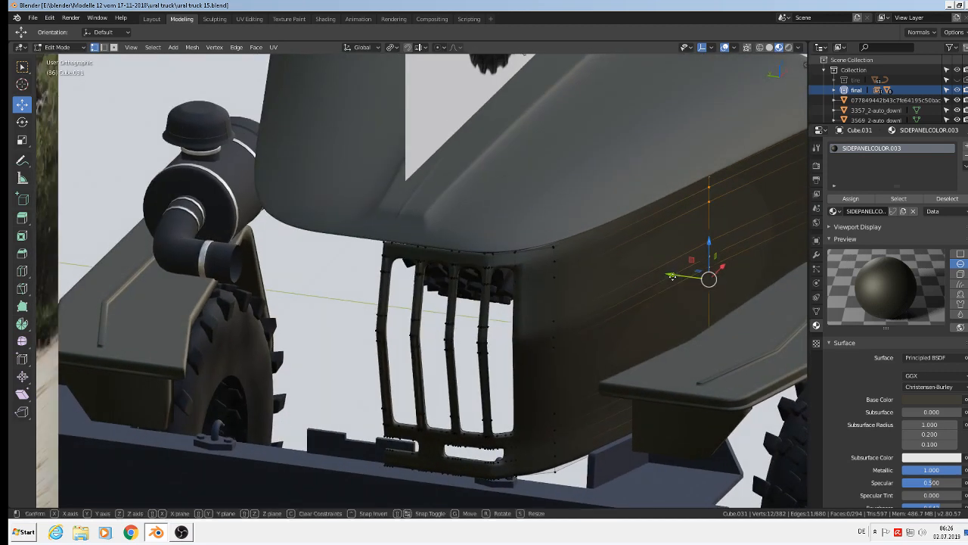
pyautogui.moveTo(673, 274); pyautogui.dragTo(706, 246)
pyautogui.press('KP_7')
pyautogui.scroll(-2, 678, 279)
pyautogui.scroll(-2, 713, 283)
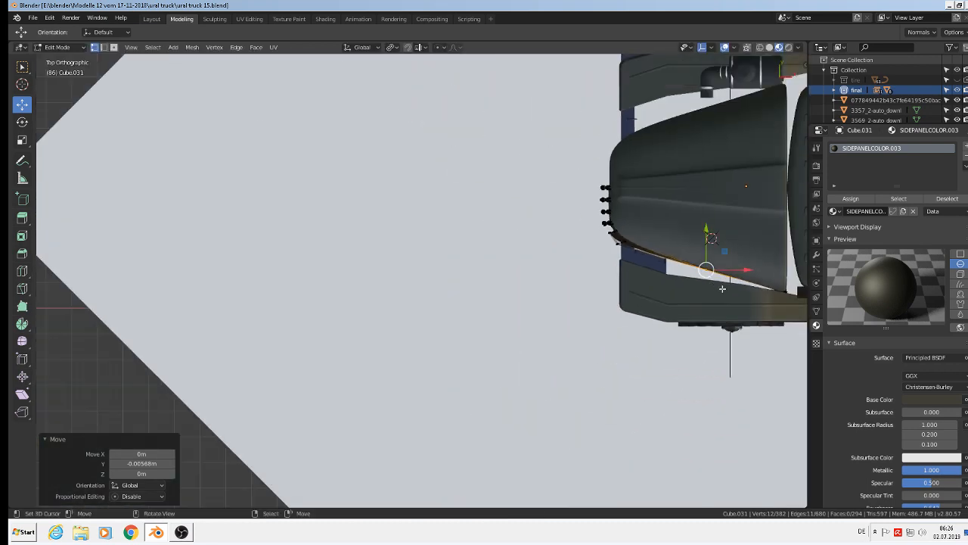
pyautogui.scroll(4, 722, 288)
pyautogui.moveTo(741, 294); pyautogui.dragTo(687, 203, button='middle')
pyautogui.press('Tab')
# Step: Lower the side panel object by 0.201 m along Z, away from the hood
pyautogui.moveTo(643, 274); pyautogui.dragTo(488, 170, button='middle')
pyautogui.keyDown('shift'); pyautogui.moveTo(218, 206); pyautogui.dragTo(682, 210, button='middle'); pyautogui.keyUp('shift')
pyautogui.scroll(4, 516, 124)
pyautogui.moveTo(458, 131); pyautogui.dragTo(806, 240, button='middle')
pyautogui.scroll(-3, 802, 240)
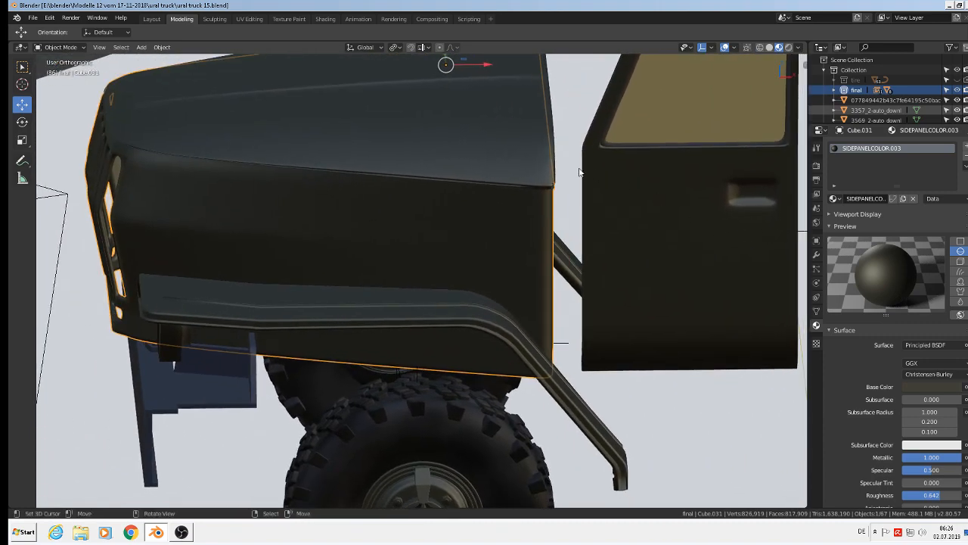
pyautogui.press('g')
pyautogui.click(520, 145)
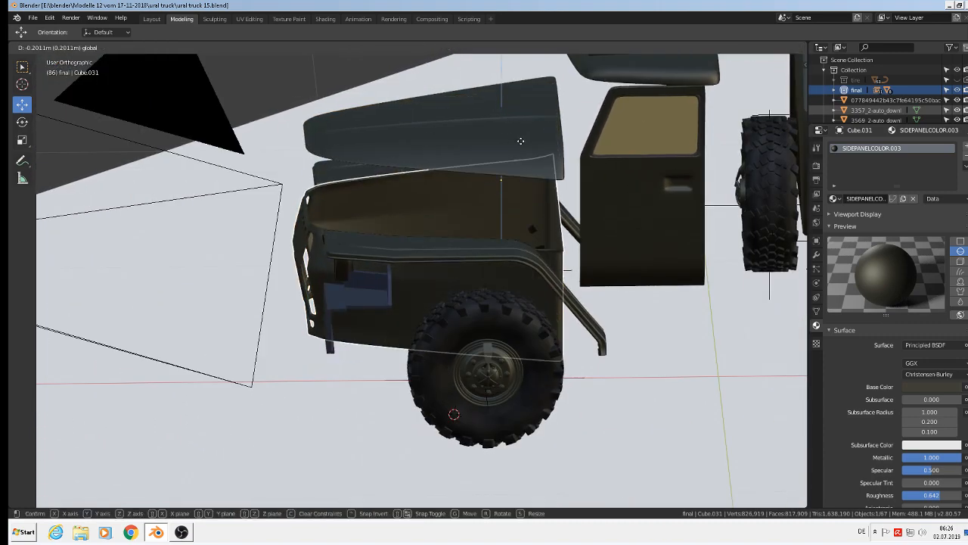
# Step: Delete the vertices of the vertical loop just behind the side panel's rear corner
pyautogui.scroll(5, 599, 249)
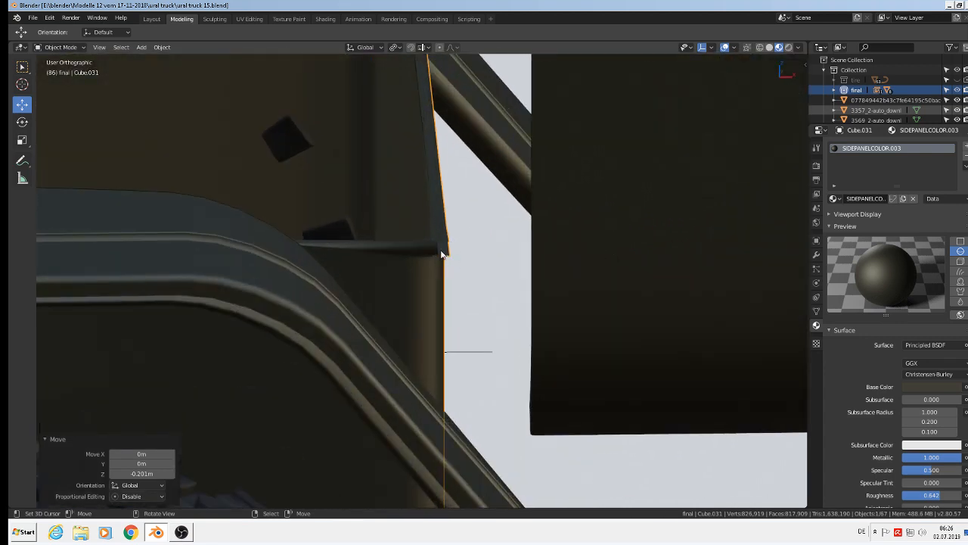
pyautogui.press('Tab')
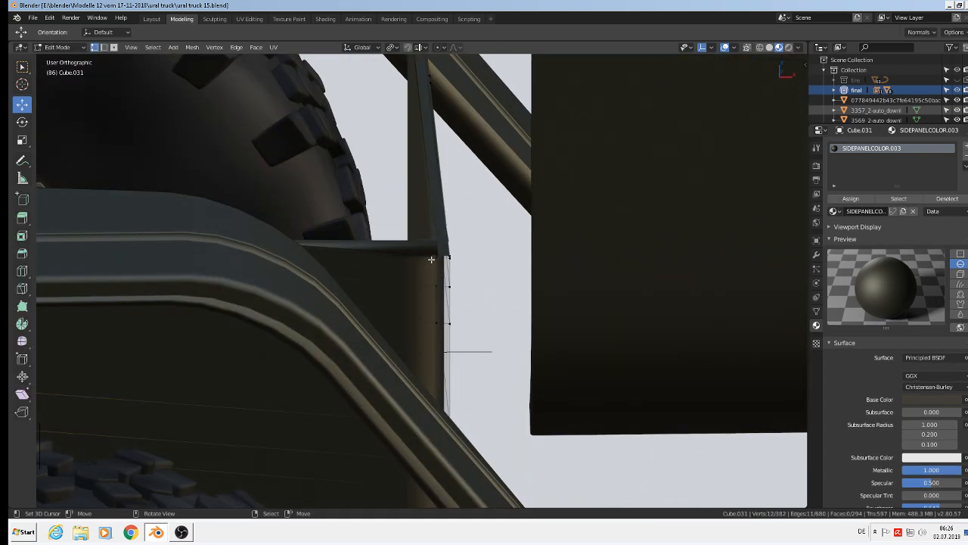
pyautogui.scroll(-3, 432, 260)
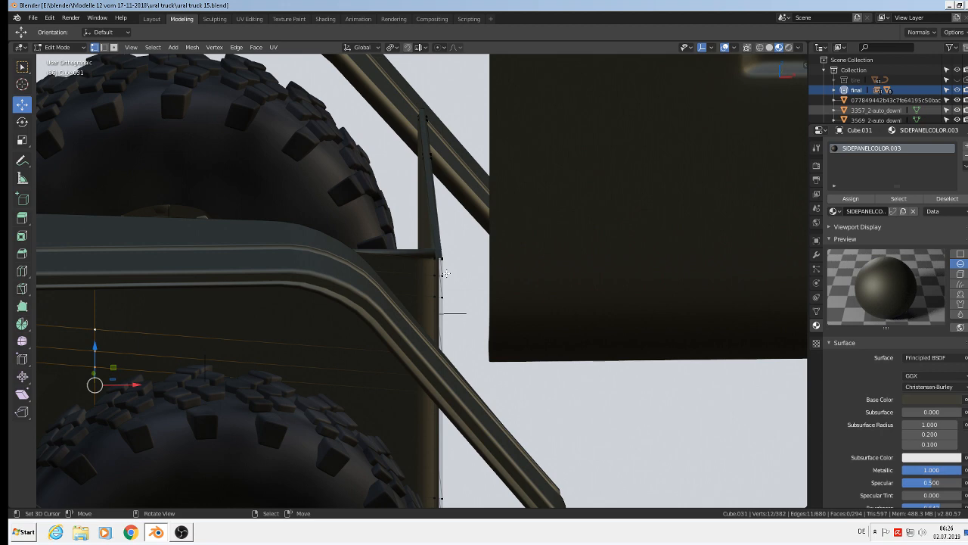
pyautogui.moveTo(445, 273); pyautogui.dragTo(408, 244, button='middle')
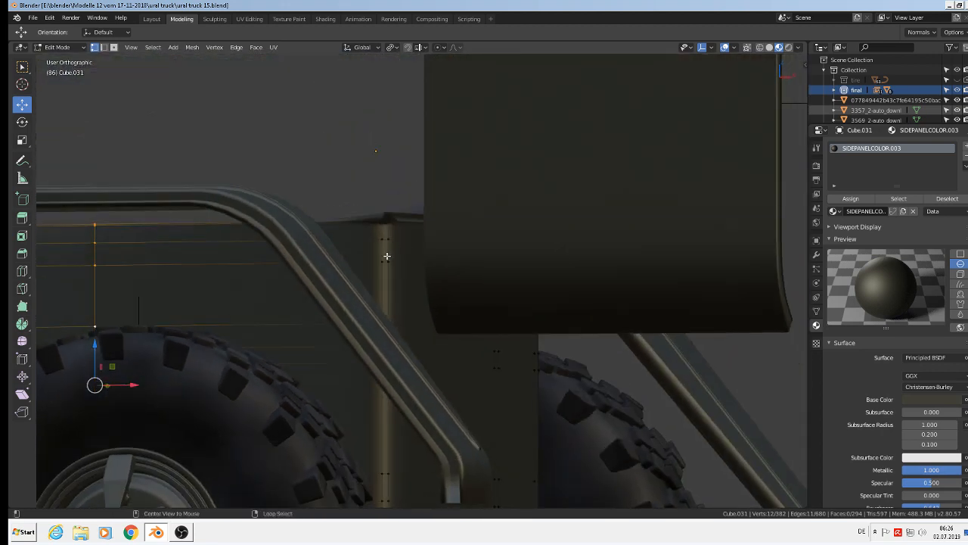
pyautogui.keyDown('alt'); pyautogui.click(386, 256); pyautogui.keyUp('alt')
pyautogui.press('x')
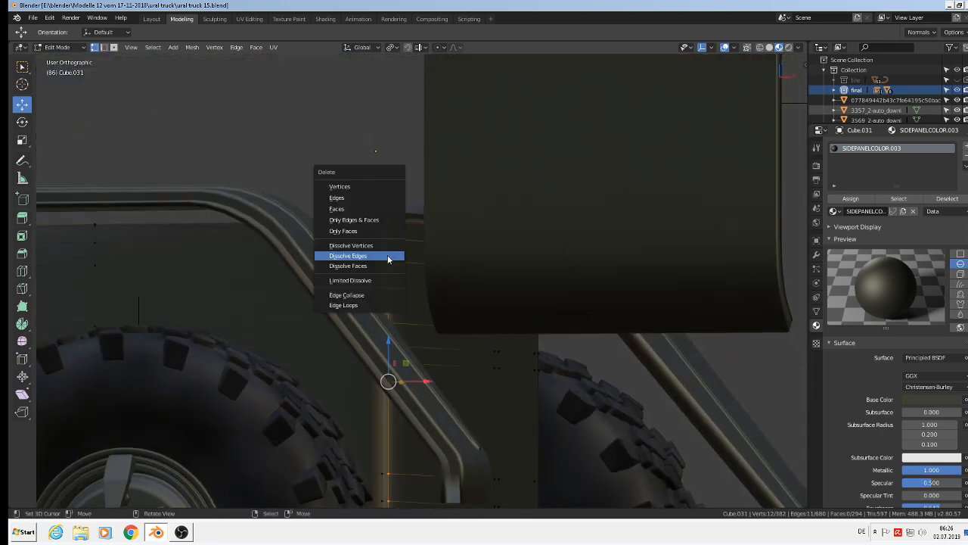
pyautogui.click(346, 187)
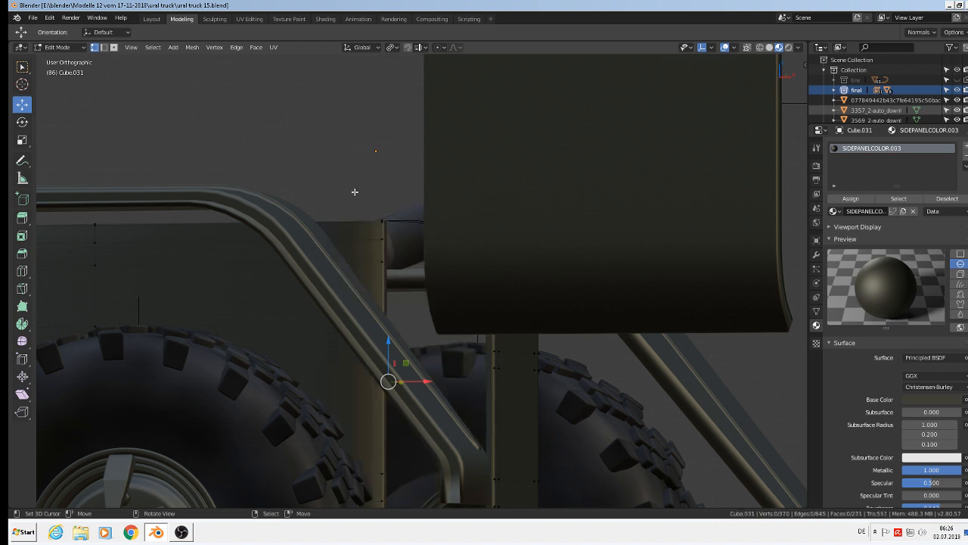
# Step: Delete the vertices of the four remaining vertical loops of the side panel's rear wall, one loop after another
pyautogui.keyDown('alt'); pyautogui.click(495, 382); pyautogui.keyUp('alt')
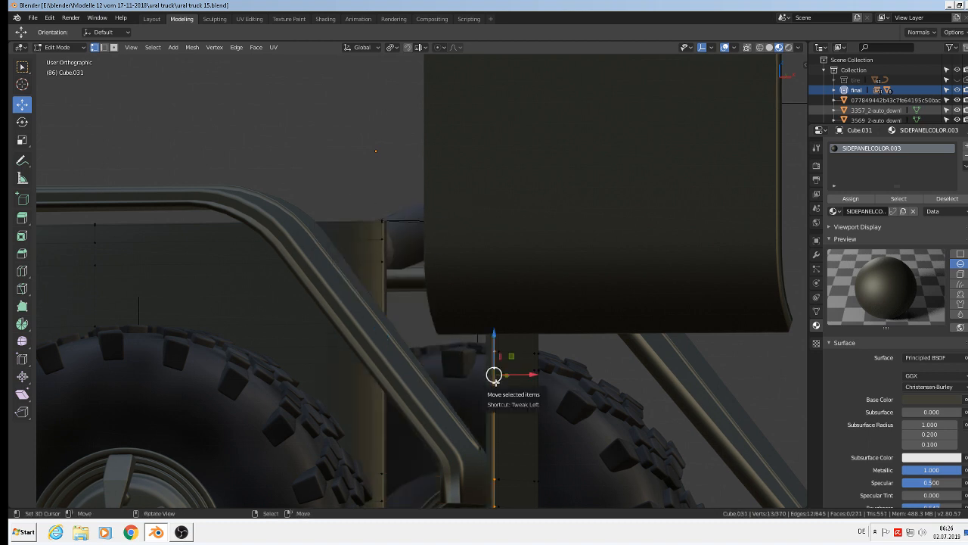
pyautogui.press('x')
pyautogui.click(495, 382)
pyautogui.keyDown('alt'); pyautogui.click(497, 382); pyautogui.keyUp('alt')
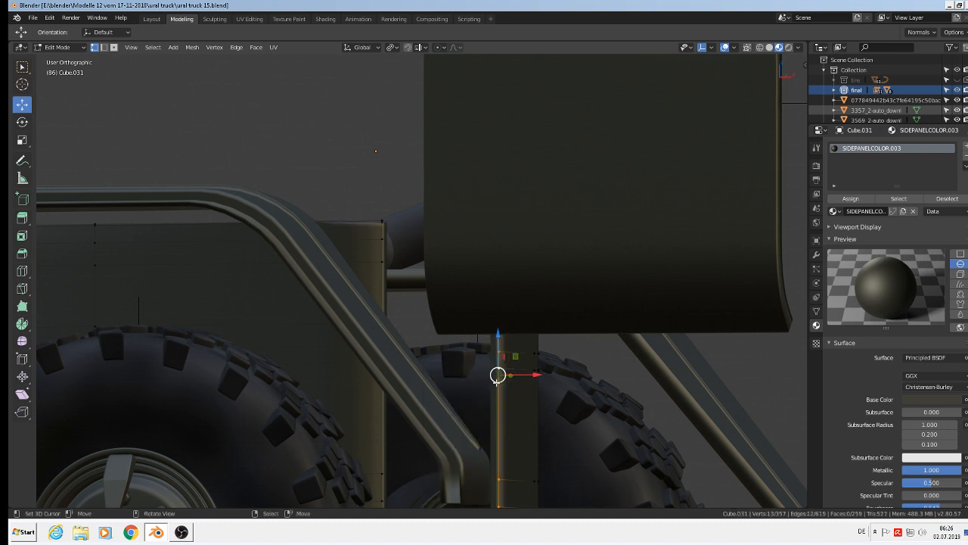
pyautogui.press('x')
pyautogui.click(497, 384)
pyautogui.keyDown('alt'); pyautogui.click(531, 382); pyautogui.keyUp('alt')
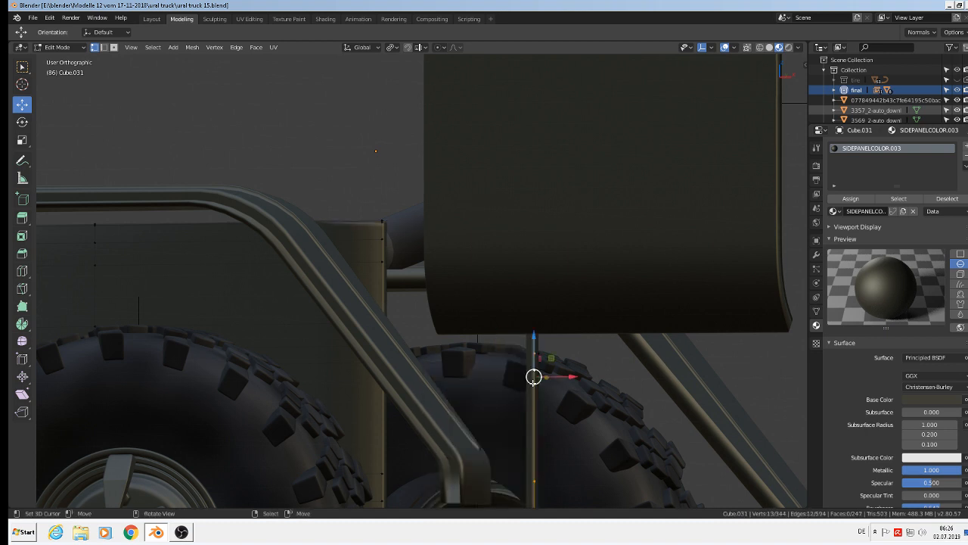
pyautogui.press('x')
pyautogui.click(531, 383)
pyautogui.keyDown('alt'); pyautogui.click(534, 381); pyautogui.keyUp('alt')
pyautogui.press('x')
pyautogui.click(532, 383)
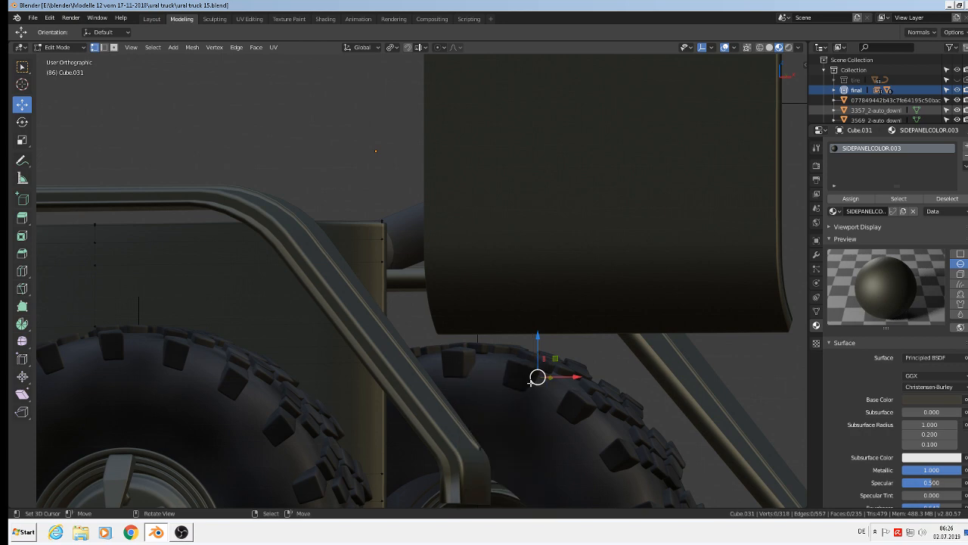
# Step: Return to Object Mode and raise the side panel by 0.202 m along Z, back under the hood
pyautogui.moveTo(407, 282); pyautogui.dragTo(439, 298, button='middle')
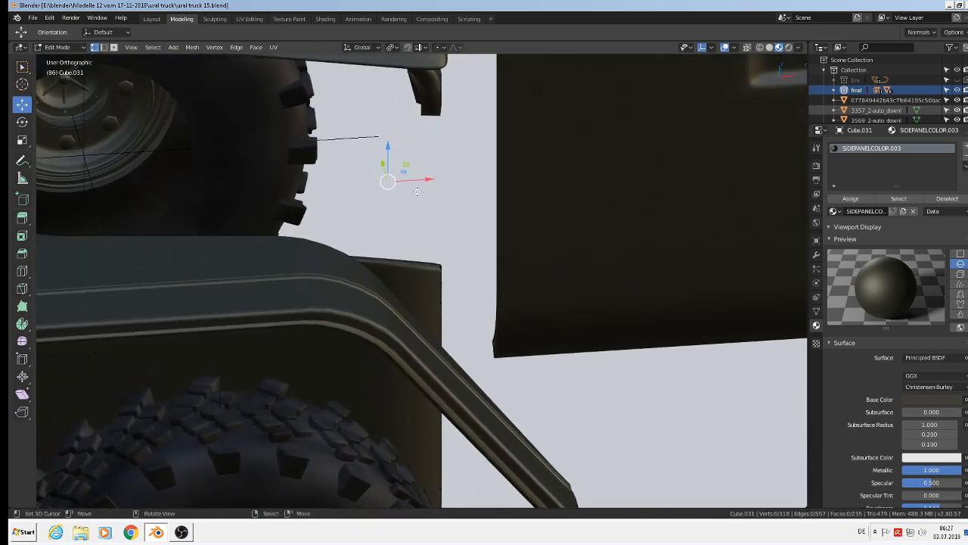
pyautogui.scroll(-8, 416, 192)
pyautogui.press('Tab')
pyautogui.scroll(2, 400, 269)
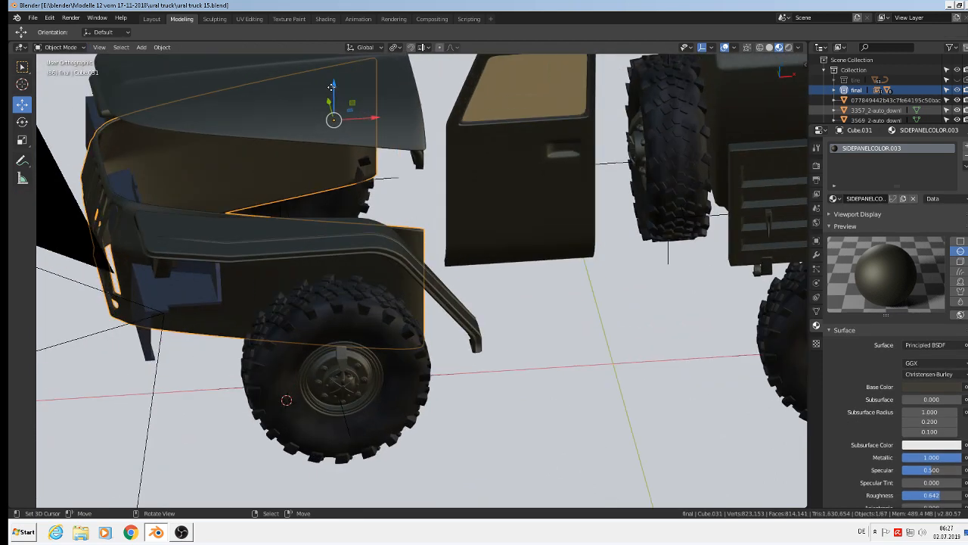
pyautogui.moveTo(334, 84); pyautogui.dragTo(344, 458)
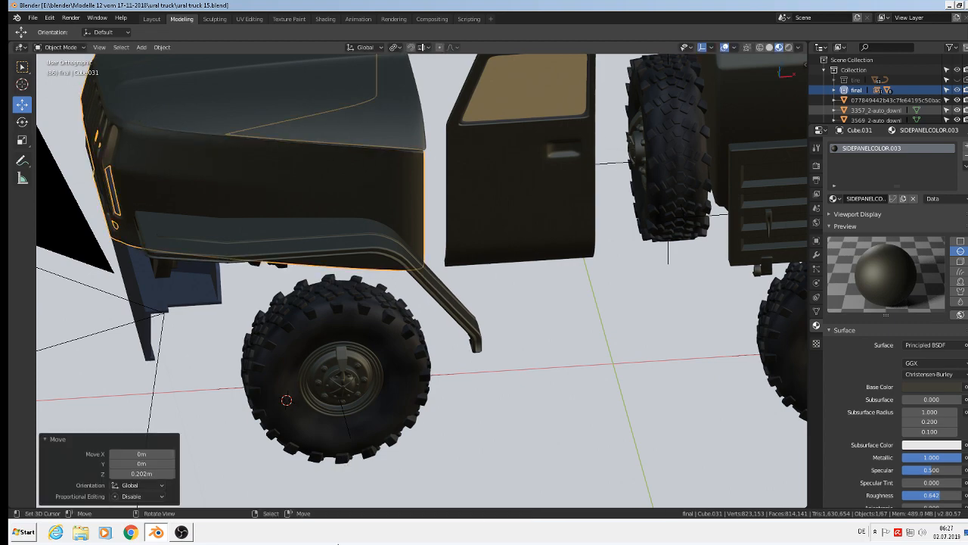
# Step: Deselect all objects and inspect the whole truck from the front view
pyautogui.scroll(-2, 376, 313)
pyautogui.scroll(-3, 376, 313)
pyautogui.press('a')
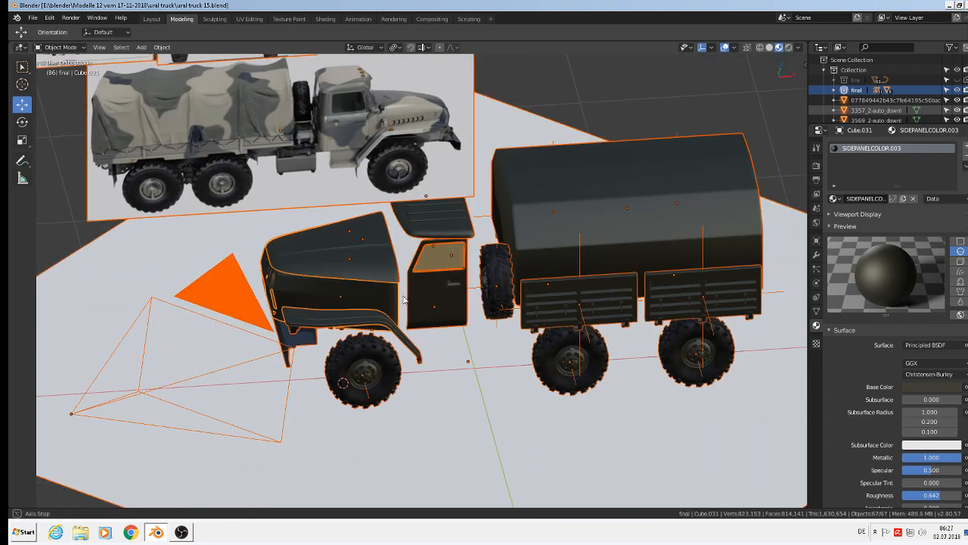
pyautogui.moveTo(408, 250); pyautogui.dragTo(309, 263, button='middle')
pyautogui.scroll(-3, 309, 263)
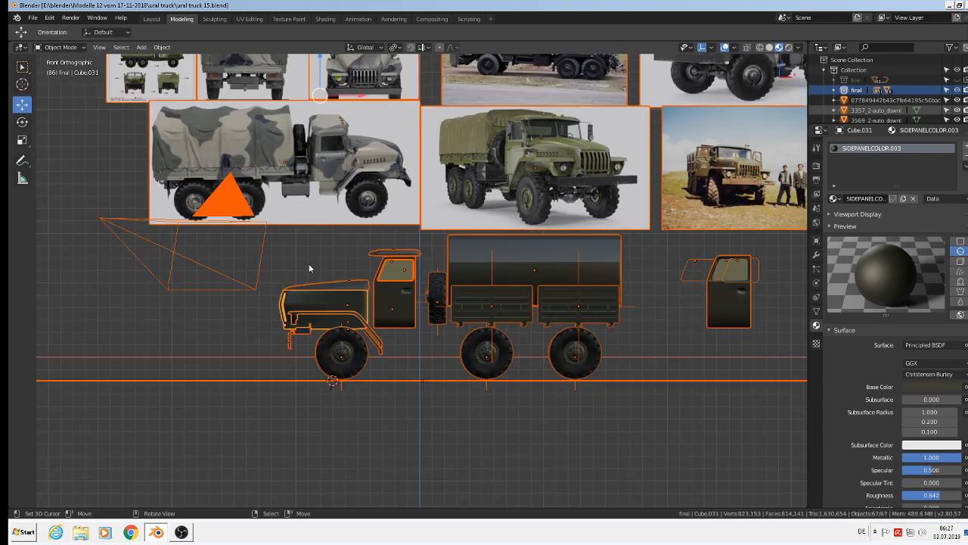
pyautogui.hotkey('alt', 'a')
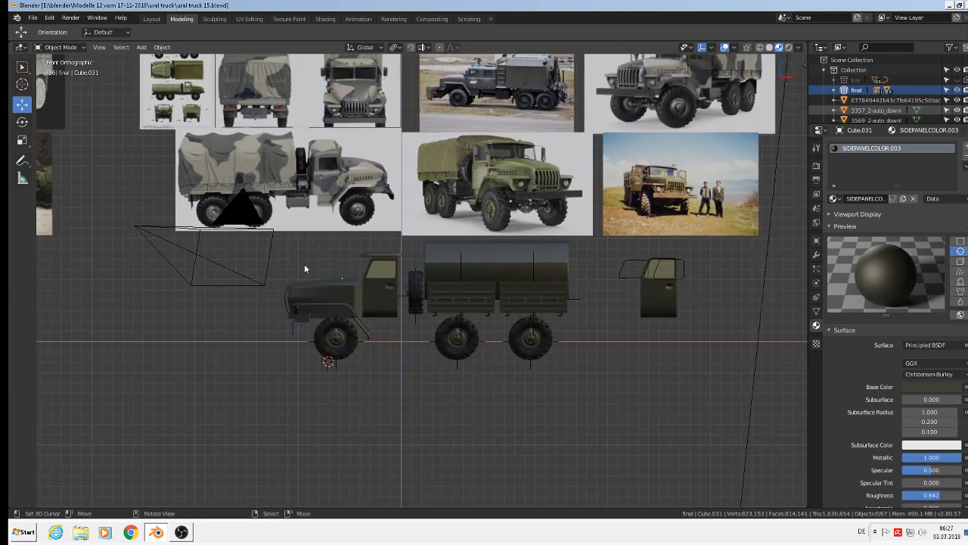
pyautogui.scroll(4, 385, 353)
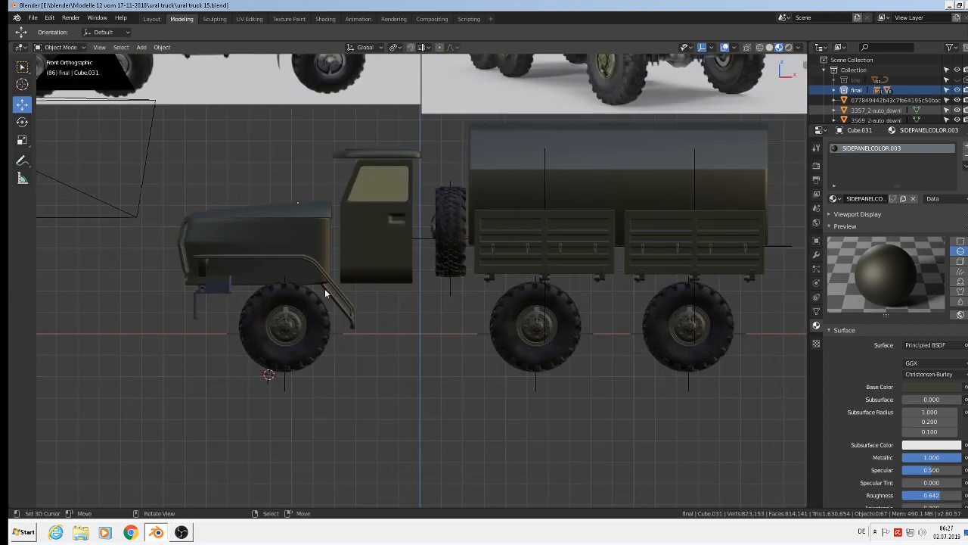
pyautogui.scroll(2, 294, 246)
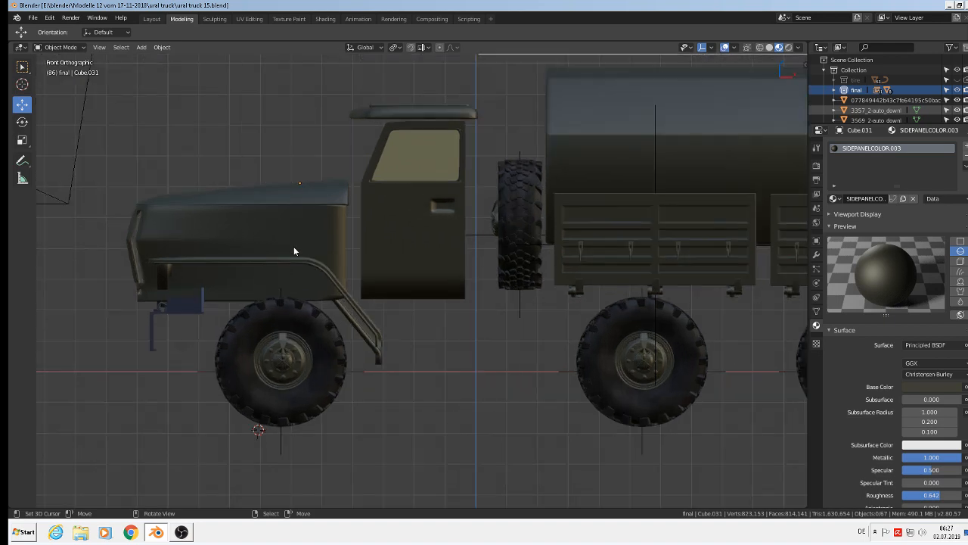
# Step: Enter Edit Mode on the engine side panel and add a horizontal loop cut close to its upper edge, under the hood
pyautogui.scroll(5, 347, 223)
pyautogui.click(353, 196)
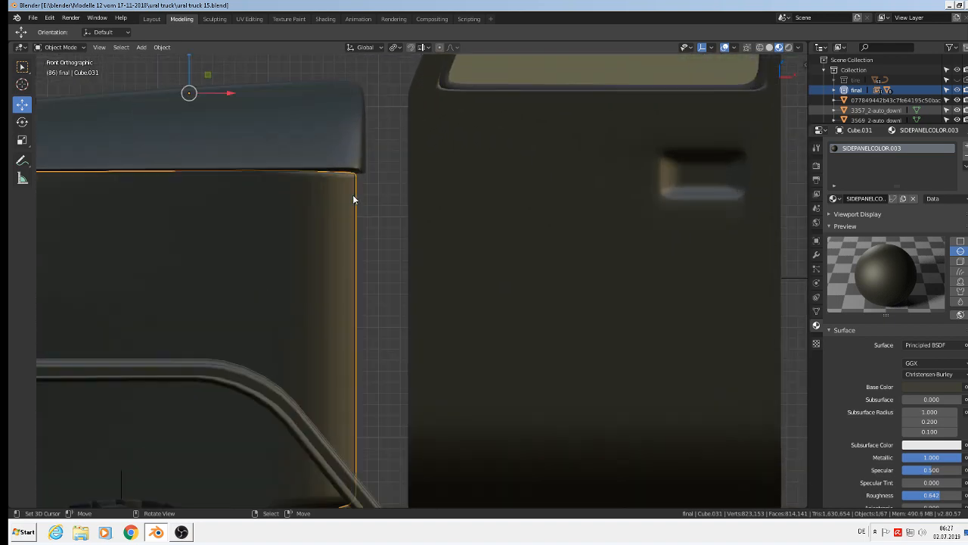
pyautogui.press('Tab')
pyautogui.scroll(2, 353, 195)
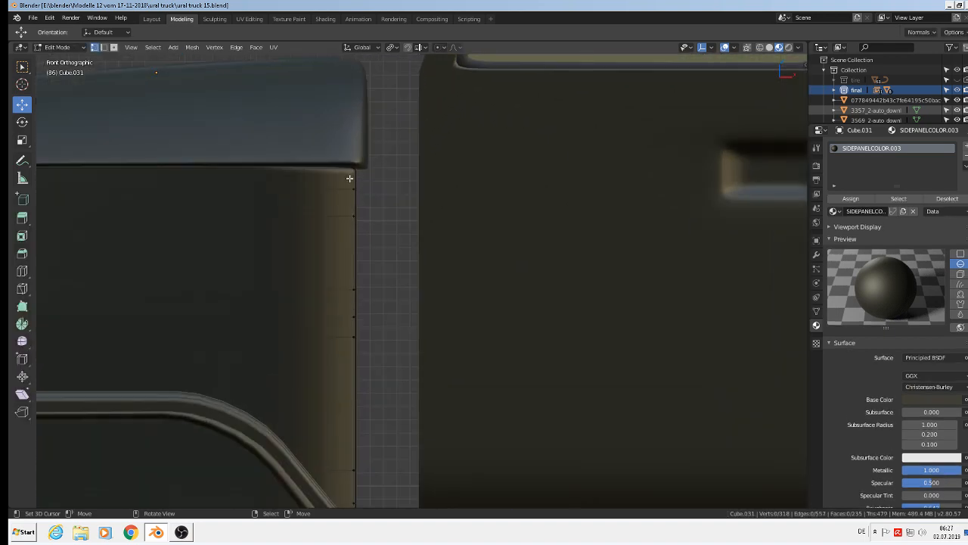
pyautogui.hotkey('ctrl', 'r')
pyautogui.click(350, 177)
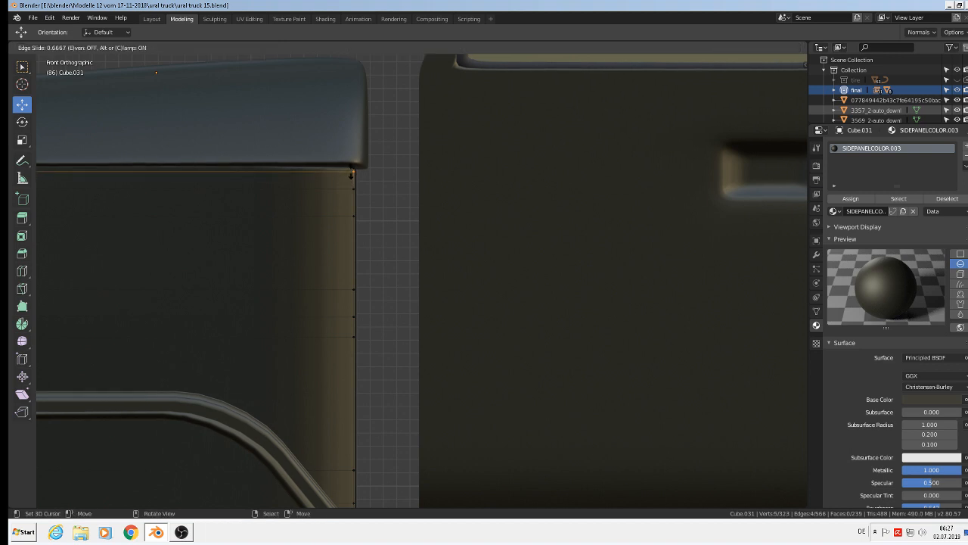
pyautogui.click(350, 171)
# Step: Add a vertical loop cut to the side panel and slide it close to the rear edge
pyautogui.hotkey('ctrl', 'r')
pyautogui.click(349, 172)
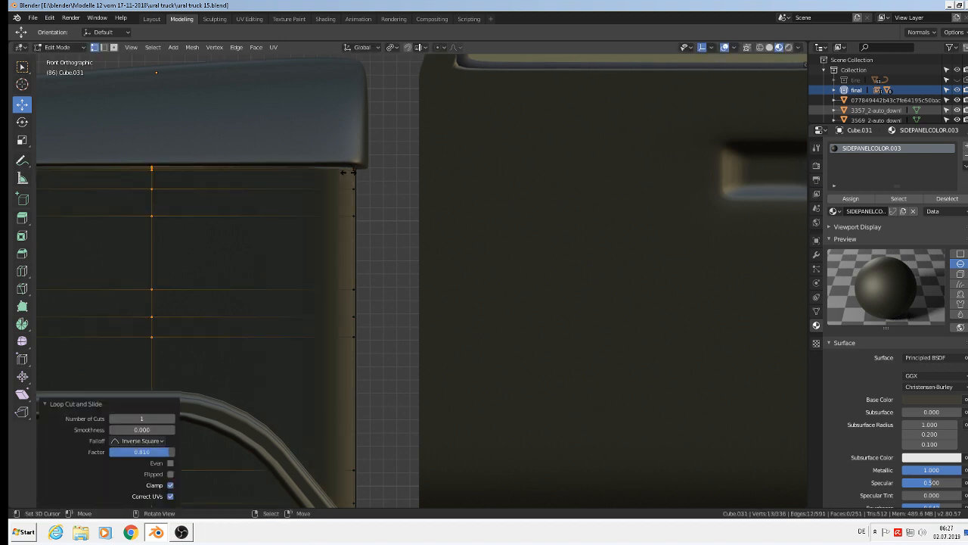
pyautogui.click(548, 208)
# Step: Move the side panel's rear edge together with the new loop by 0.00914 m along X and return to Object Mode
pyautogui.keyDown('alt'); pyautogui.keyDown('shift'); pyautogui.click(363, 283); pyautogui.keyUp('shift'); pyautogui.keyUp('alt')
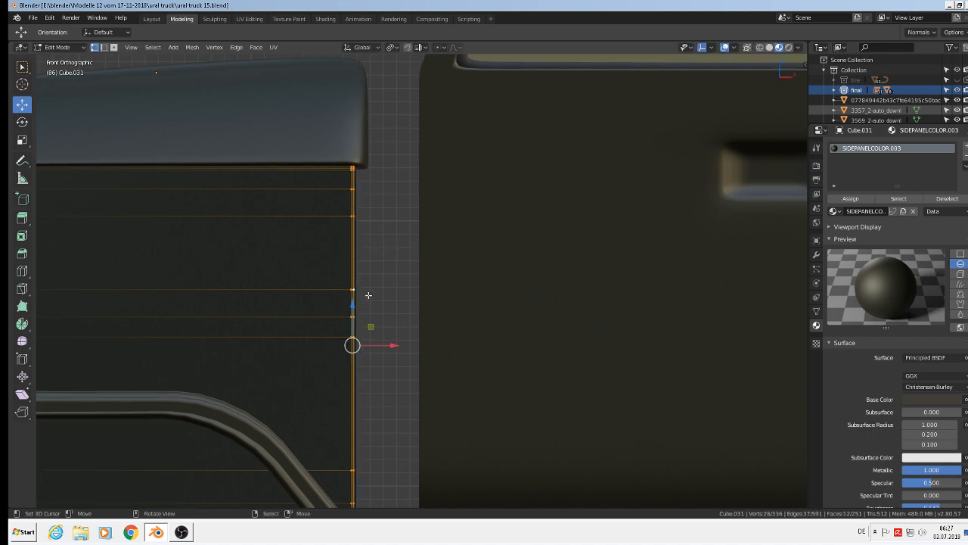
pyautogui.moveTo(396, 346); pyautogui.dragTo(411, 345)
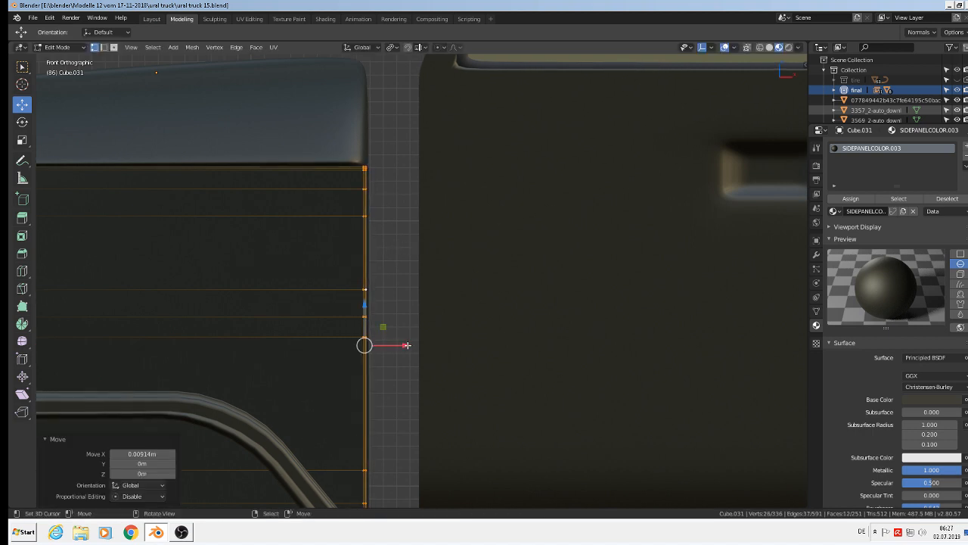
pyautogui.scroll(-2, 406, 302)
pyautogui.scroll(-3, 406, 303)
pyautogui.press('Tab')
# Step: Set the thickness of the side panel's Solidify modifier to 0.014 m
pyautogui.moveTo(314, 292); pyautogui.dragTo(440, 313, button='middle')
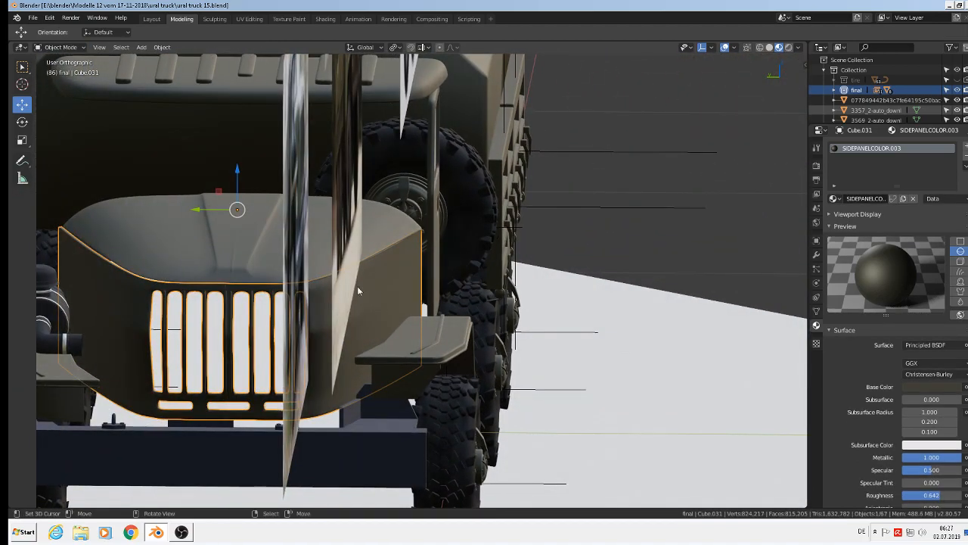
pyautogui.moveTo(357, 286); pyautogui.dragTo(262, 291, button='middle')
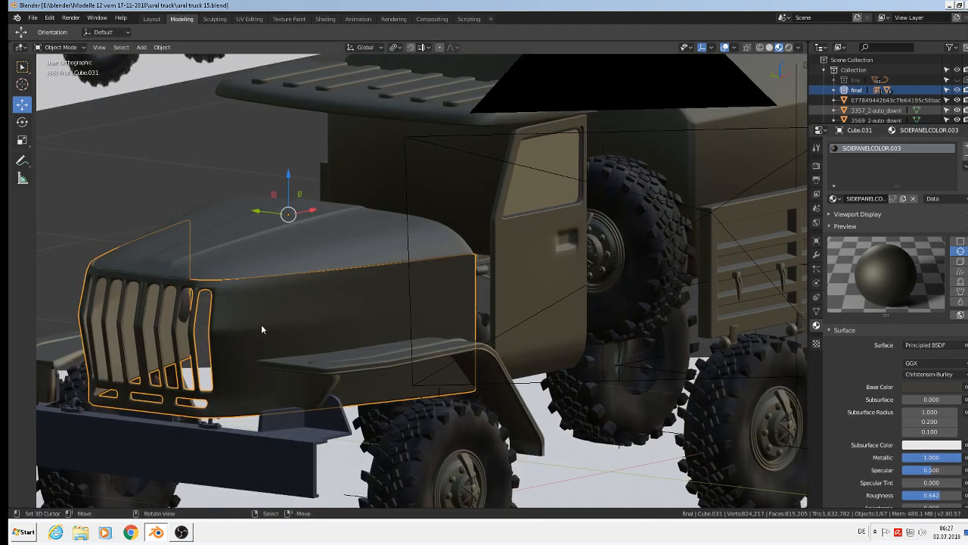
pyautogui.scroll(4, 257, 324)
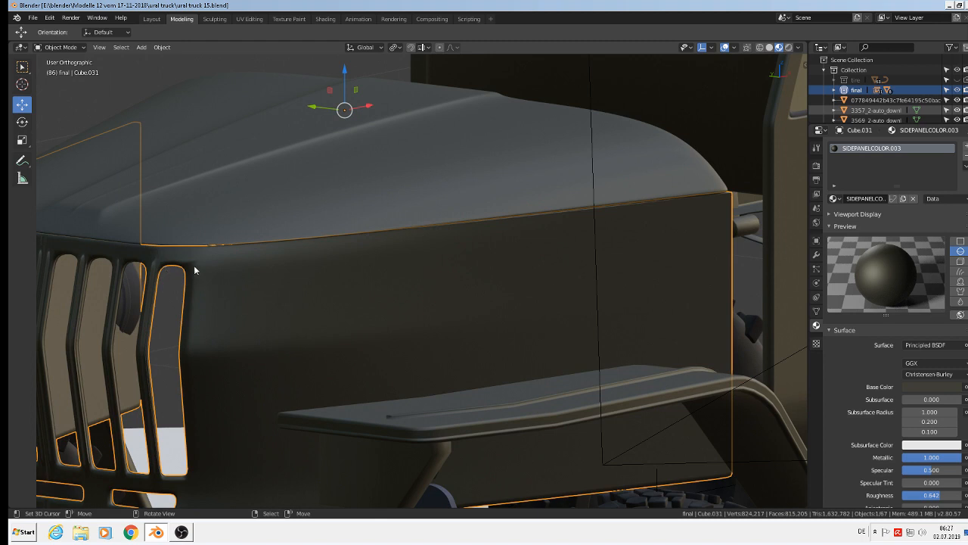
pyautogui.click(817, 255)
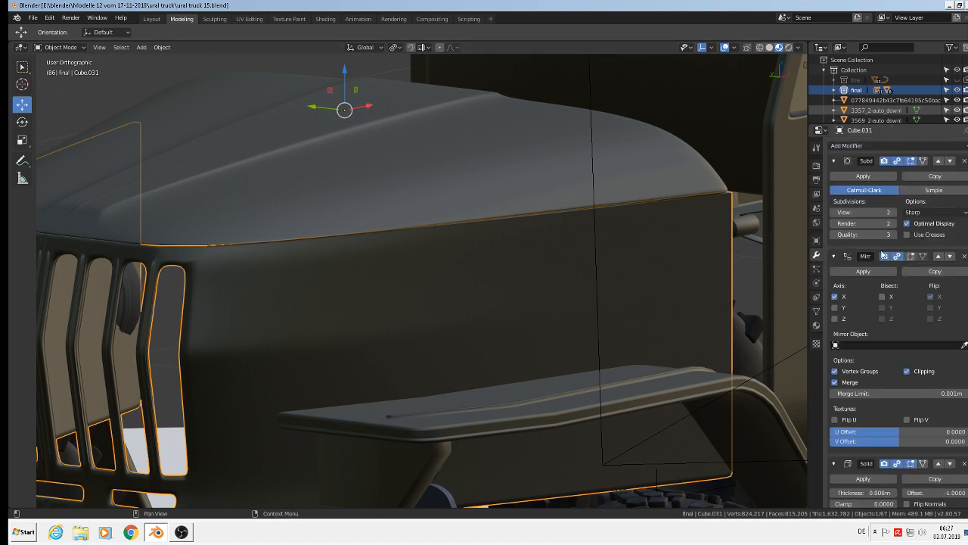
pyautogui.click(834, 161)
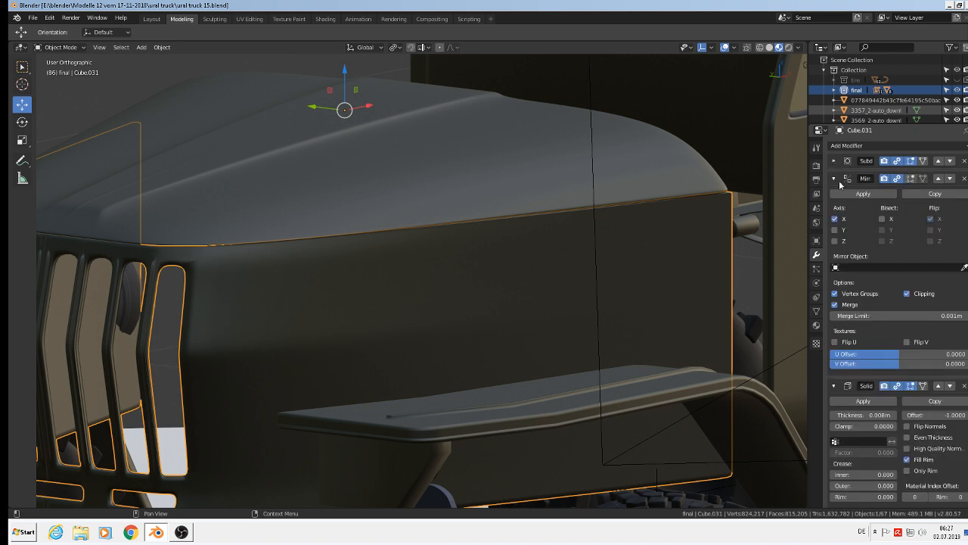
pyautogui.click(836, 179)
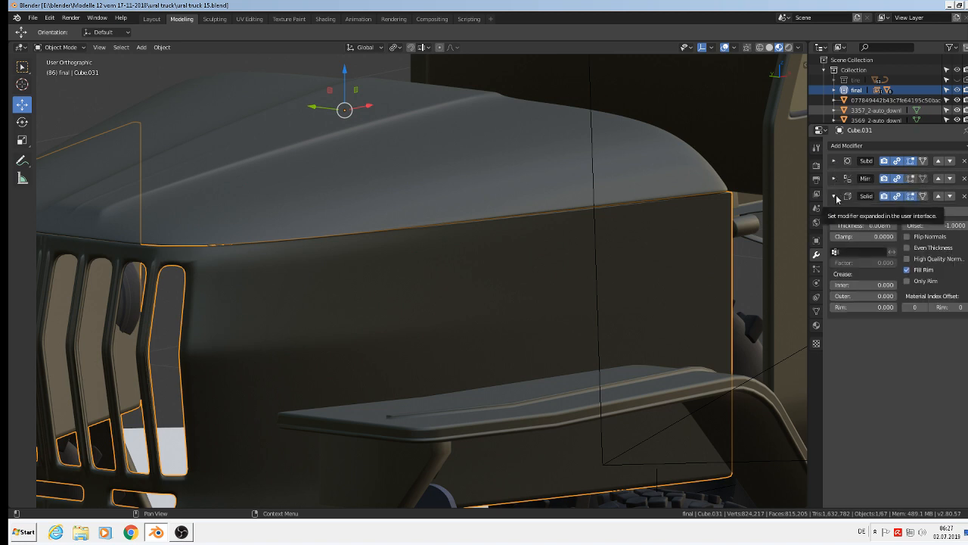
pyautogui.moveTo(863, 226); pyautogui.dragTo(877, 225)
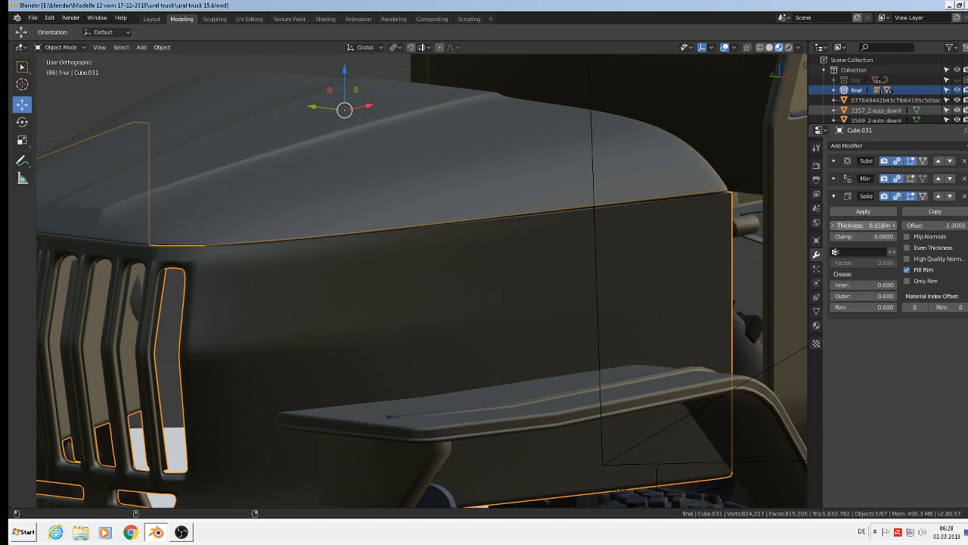
pyautogui.moveTo(863, 225); pyautogui.dragTo(860, 226)
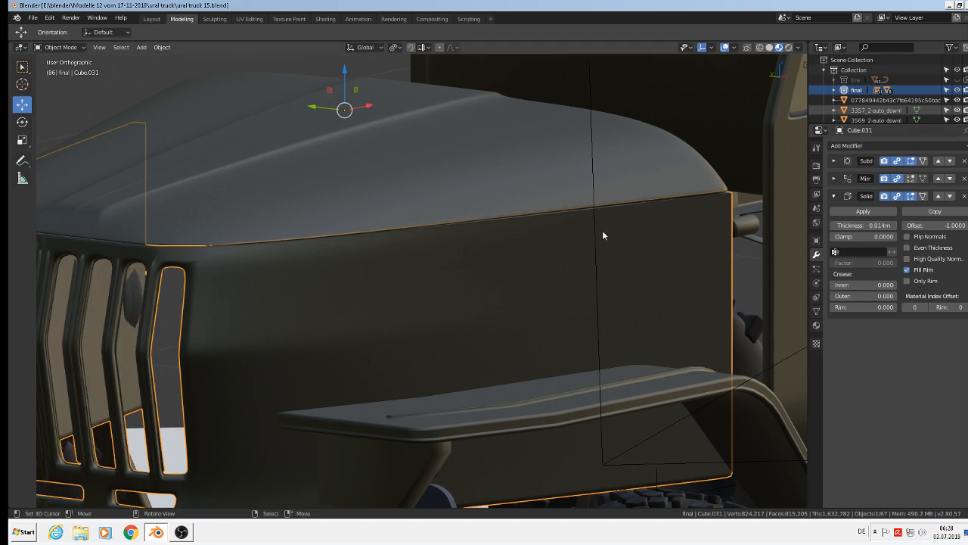
# Step: Add an Edge Split modifier to the side panel
pyautogui.scroll(-5, 520, 237)
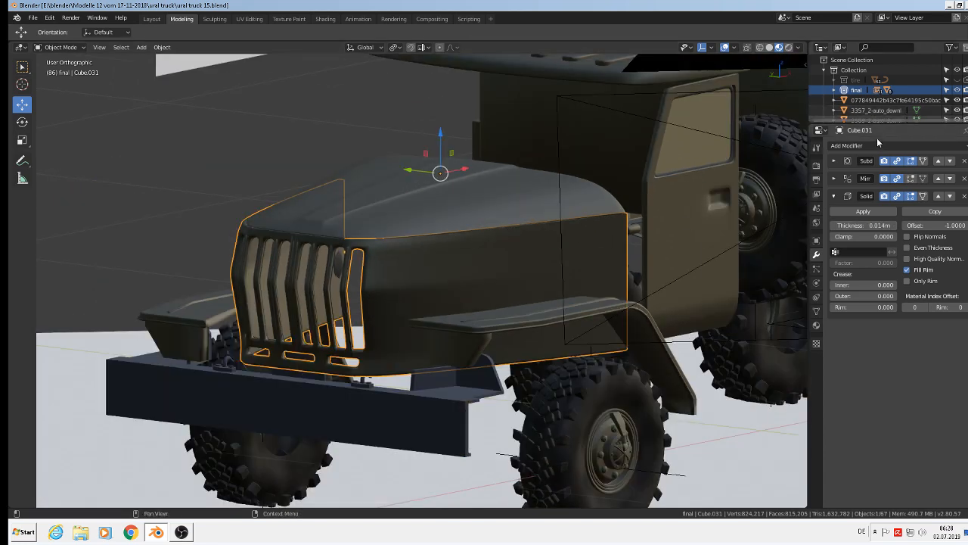
pyautogui.click(870, 146)
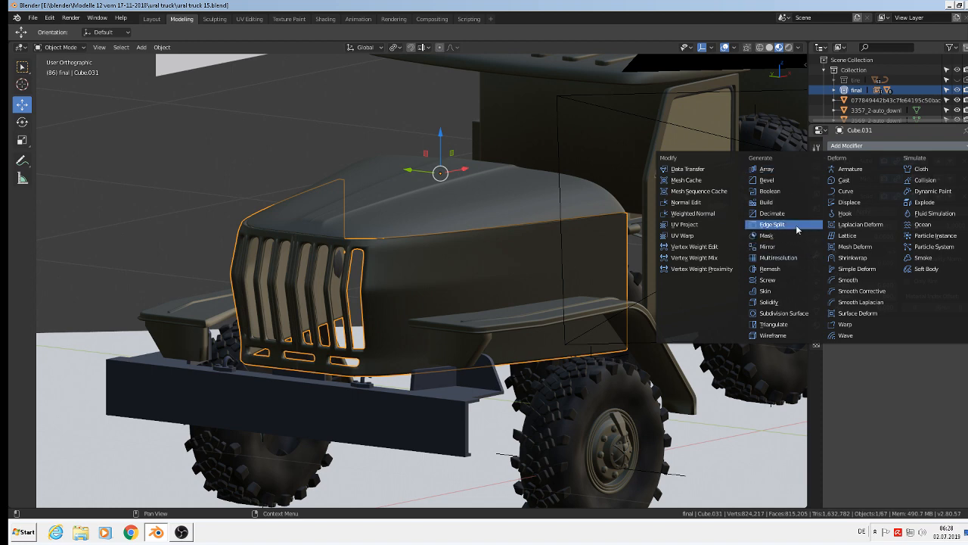
pyautogui.click(796, 225)
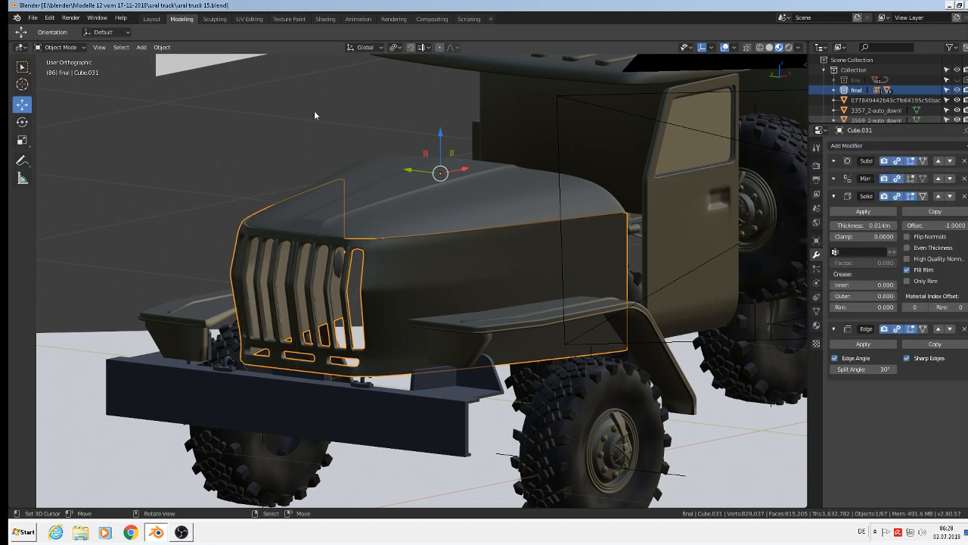
# Step: Apply the side panel's rotation and scale
pyautogui.click(161, 47)
pyautogui.moveTo(185, 101)
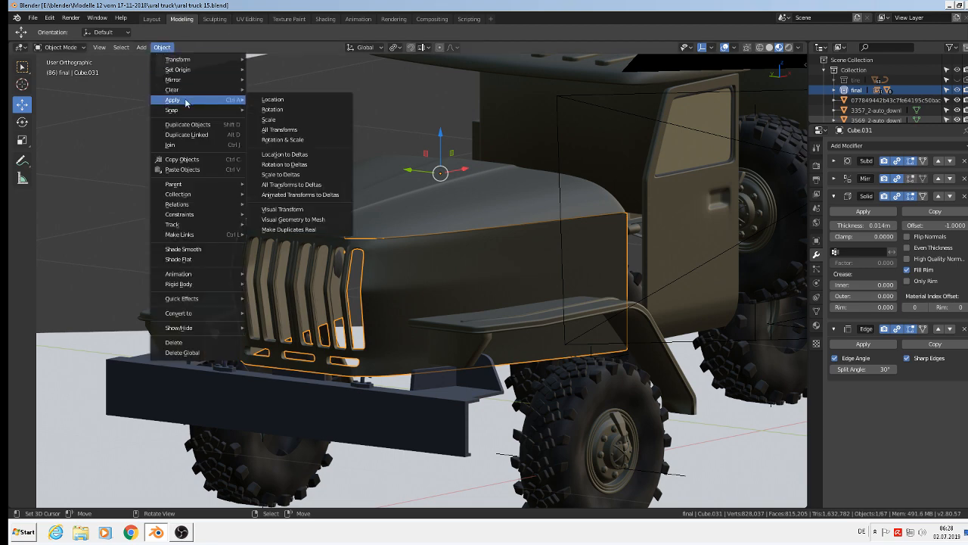
pyautogui.click(292, 139)
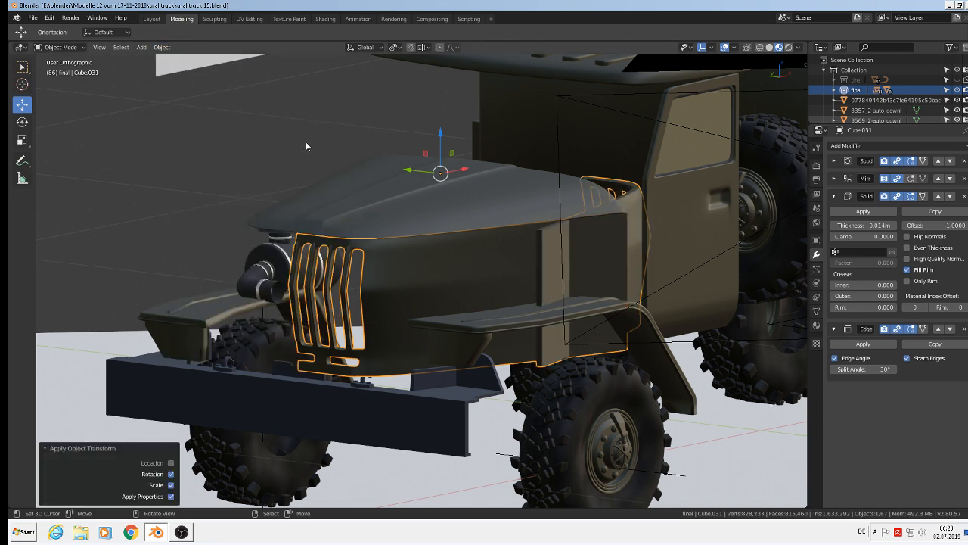
# Step: Switch the side panel's Mirror modifier axis from X to Y
pyautogui.click(834, 178)
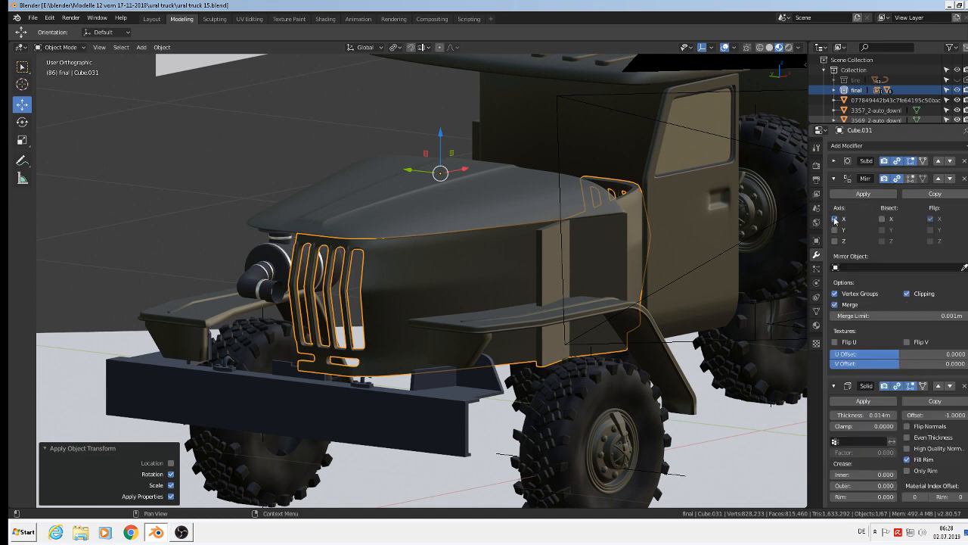
pyautogui.click(836, 219)
pyautogui.click(836, 230)
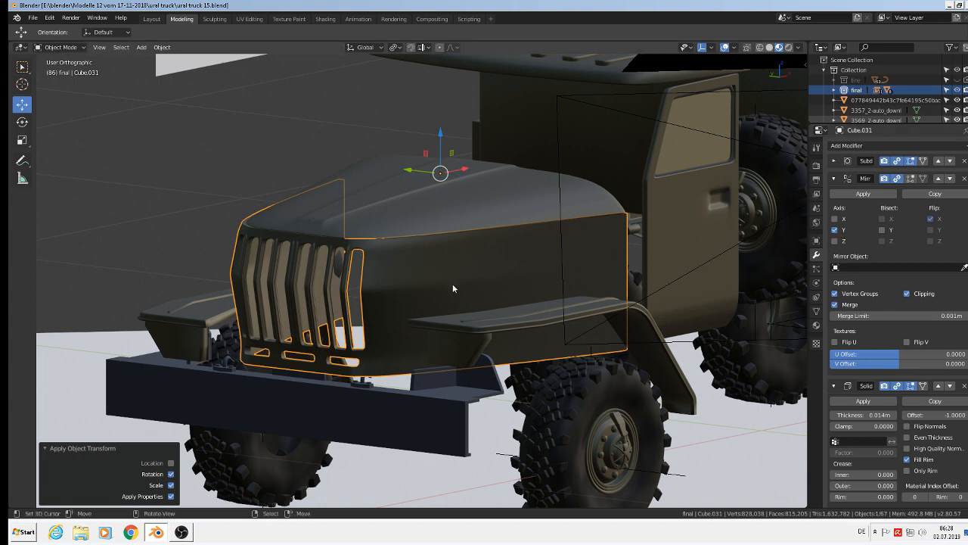
pyautogui.scroll(-2, 454, 302)
pyautogui.hotkey('alt', 'Tab')
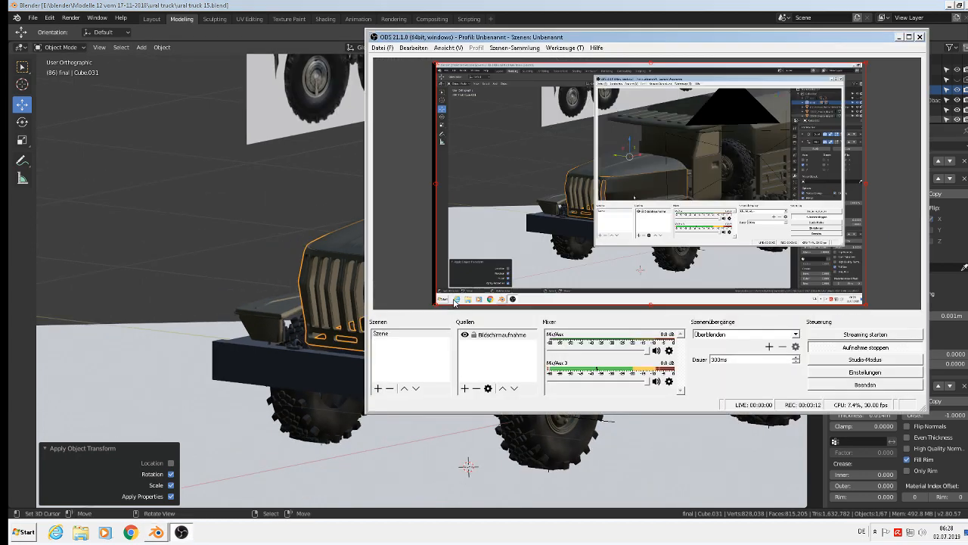
pyautogui.click(900, 40)
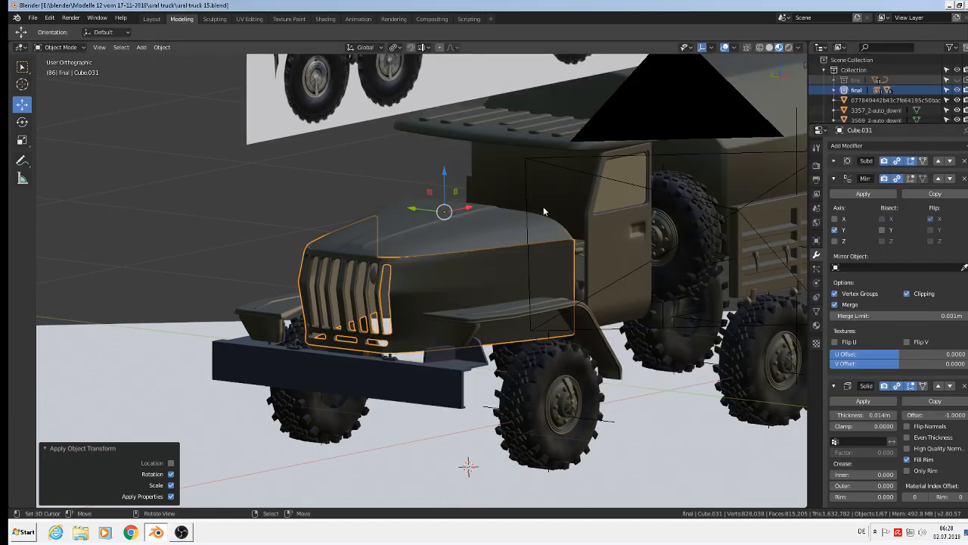
# Step: Deselect all objects and save the Blender file
pyautogui.click(458, 248)
pyautogui.hotkey('alt', 'a')
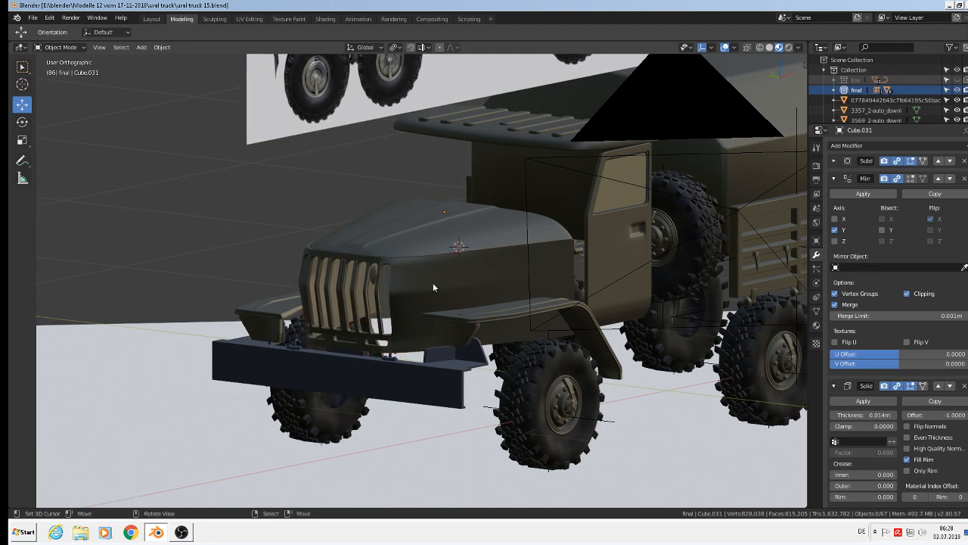
pyautogui.scroll(-2, 432, 283)
pyautogui.moveTo(430, 284); pyautogui.dragTo(191, 307, button='middle')
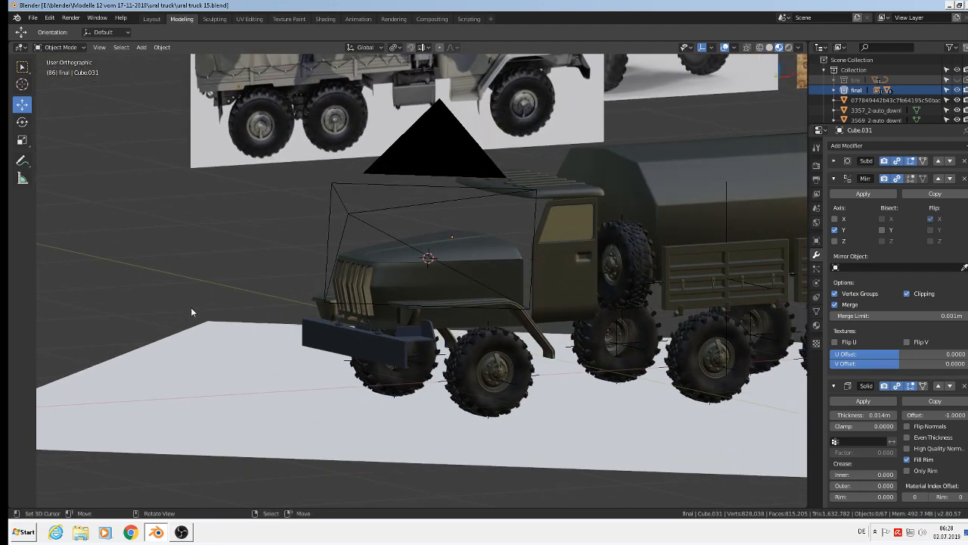
pyautogui.click(32, 18)
pyautogui.click(47, 94)
# Step: Examine the reference photos of the truck's front, closing in on the engine side panel, grille and hood
pyautogui.press('KP_1')
pyautogui.scroll(-3, 340, 129)
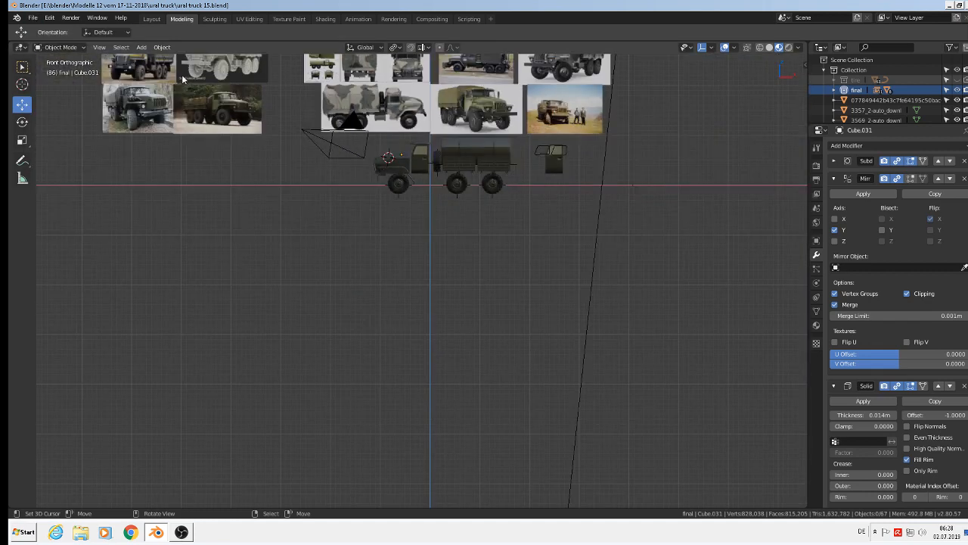
pyautogui.keyDown('shift'); pyautogui.moveTo(237, 121); pyautogui.dragTo(450, 259, button='middle'); pyautogui.keyUp('shift')
pyautogui.scroll(5, 383, 177)
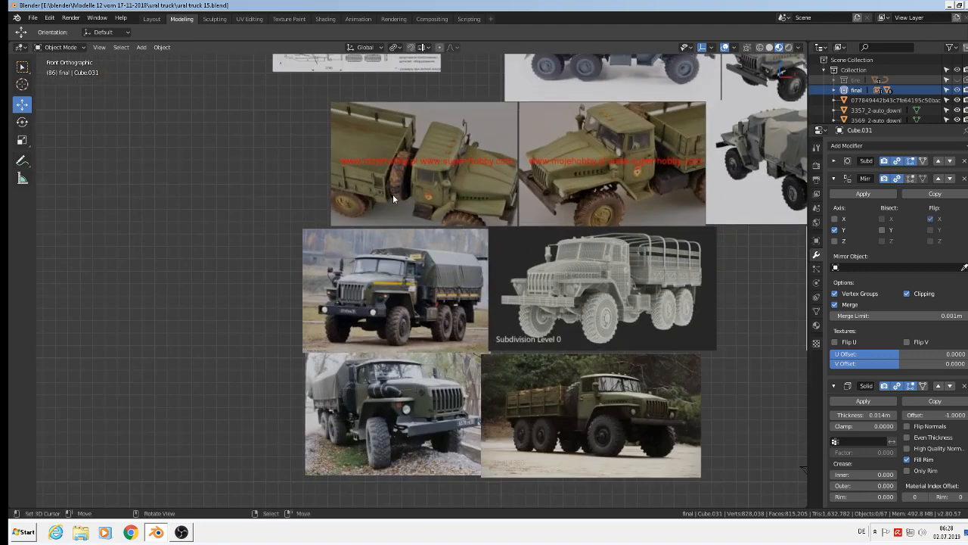
pyautogui.scroll(3, 403, 310)
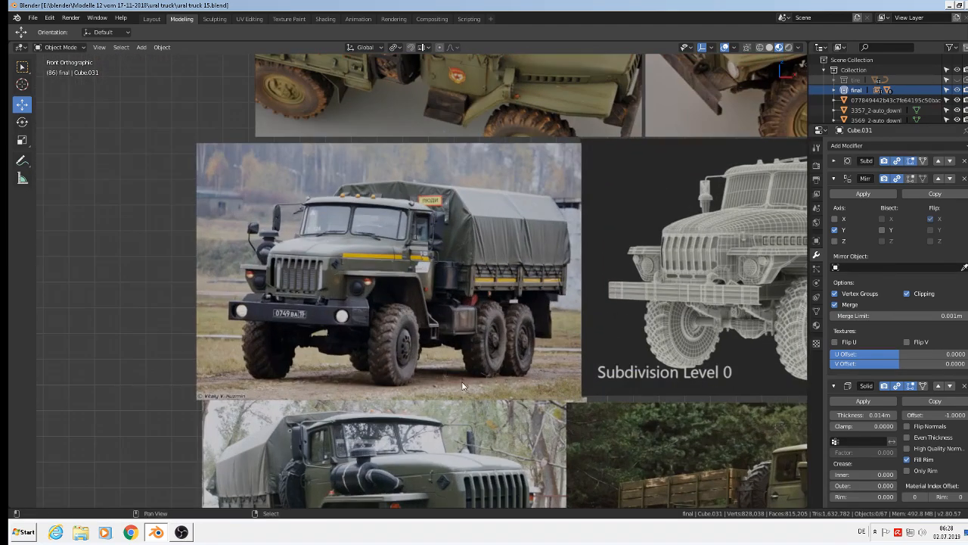
pyautogui.keyDown('shift'); pyautogui.moveTo(465, 388); pyautogui.dragTo(460, 280, button='middle'); pyautogui.keyUp('shift')
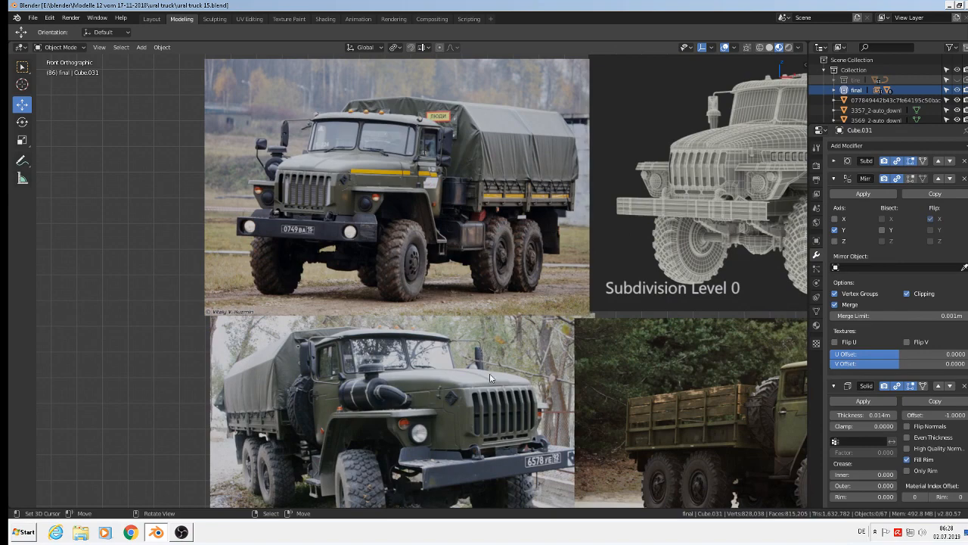
pyautogui.scroll(5, 488, 420)
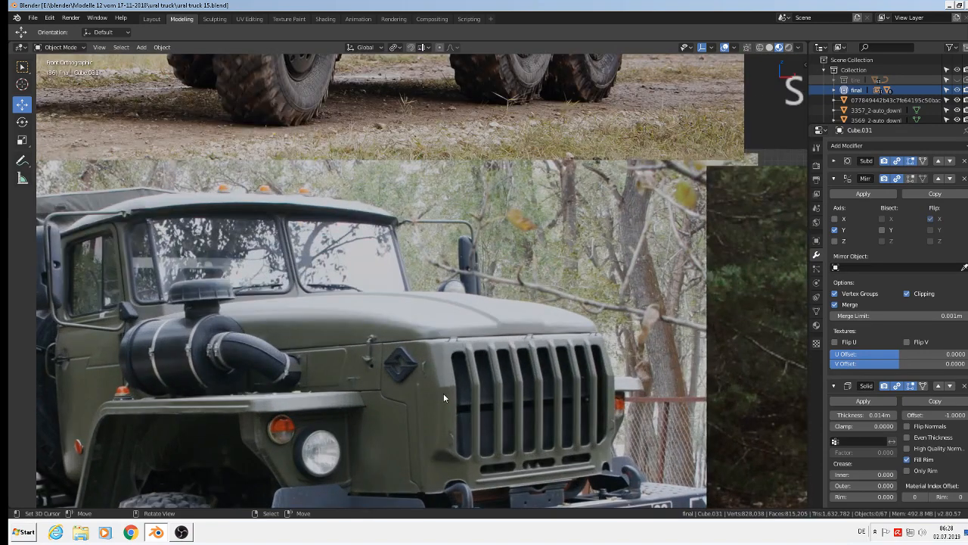
# Step: Place the 3D cursor where the mirror bar meets the cab roof in the front reference photo and add a Bezier curve there
pyautogui.keyDown('shift'); pyautogui.moveTo(443, 393); pyautogui.dragTo(681, 404, button='middle'); pyautogui.keyUp('shift')
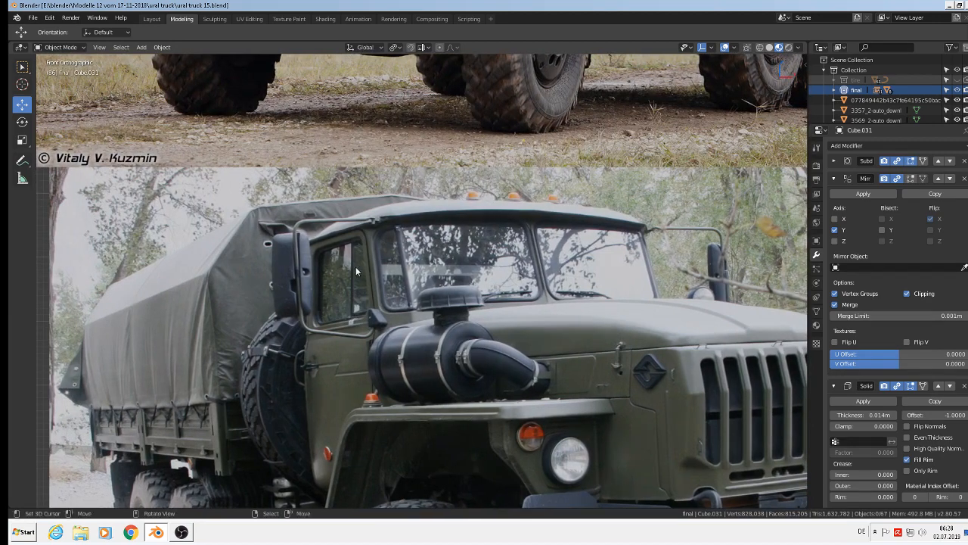
pyautogui.scroll(2, 356, 266)
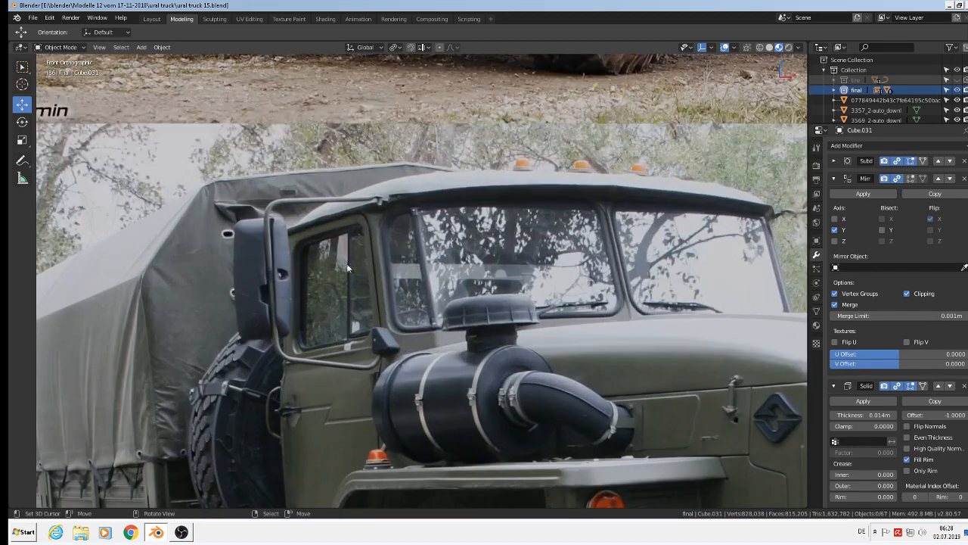
pyautogui.keyDown('shift'); pyautogui.rightClick(368, 196); pyautogui.keyUp('shift')
pyautogui.click(142, 47)
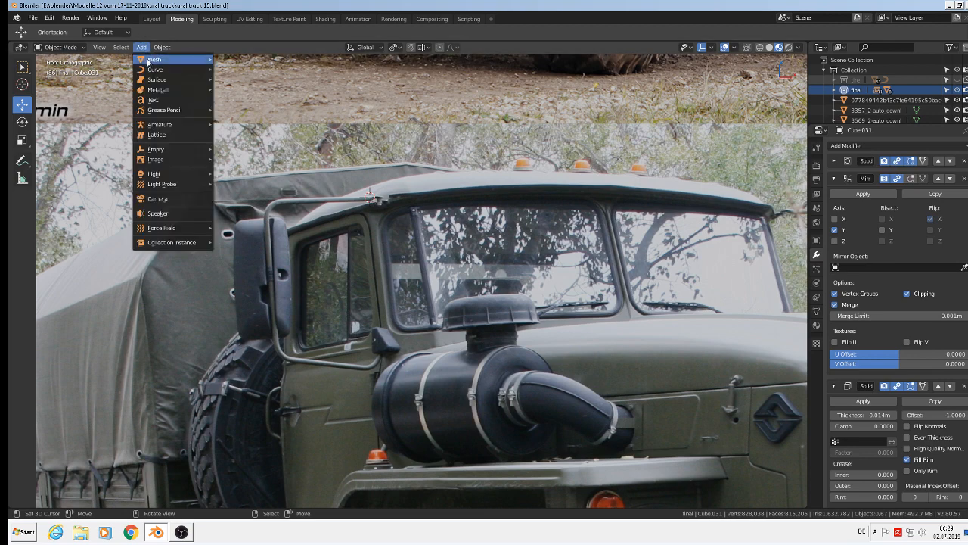
pyautogui.moveTo(150, 71)
pyautogui.click(232, 71)
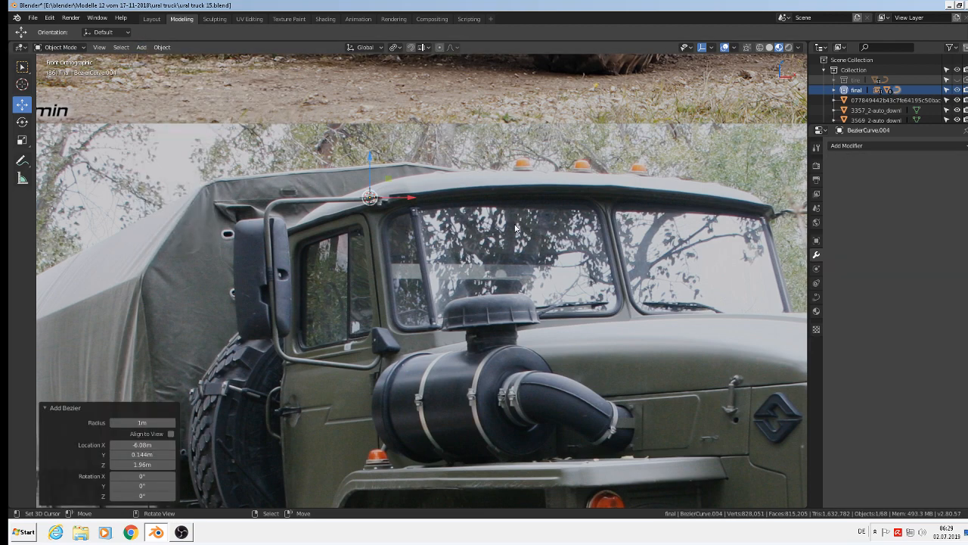
# Step: Rotate the new Bezier curve 90° about the X axis and scale it down to 0.04
pyautogui.write('r')
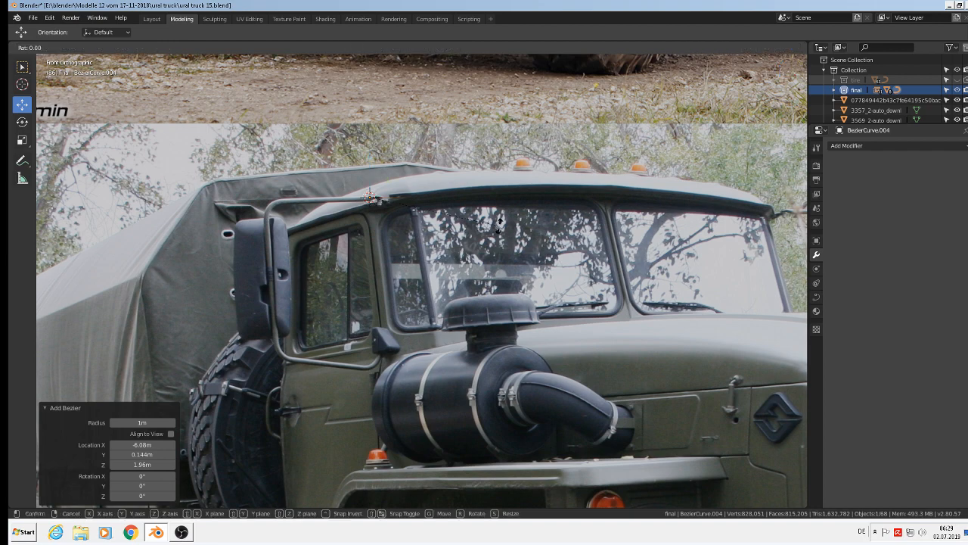
pyautogui.write('x90')
pyautogui.press('Return')
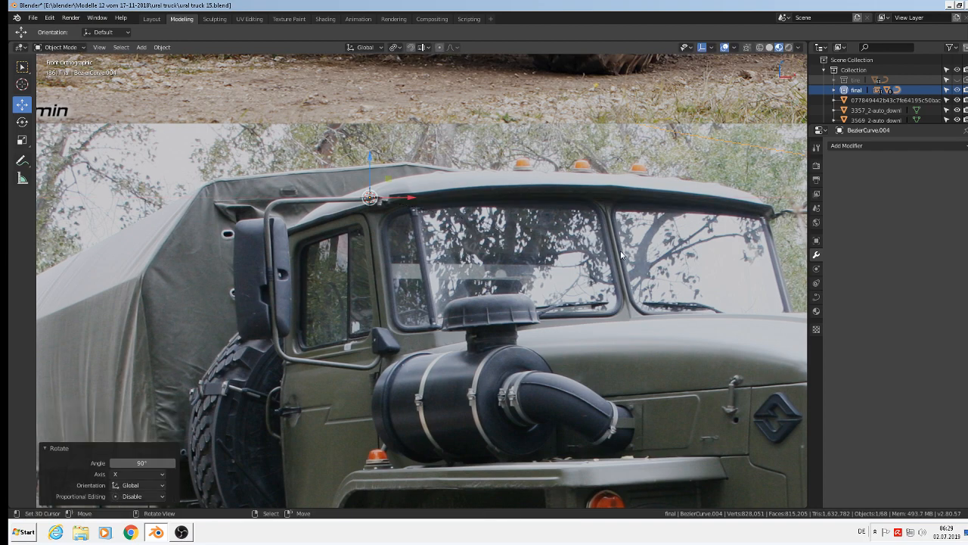
pyautogui.press('s')
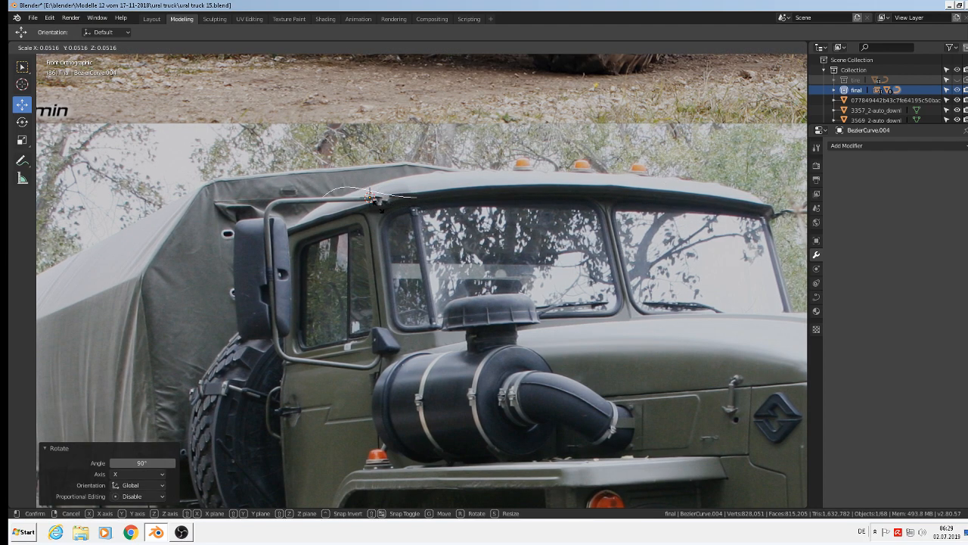
pyautogui.click(403, 200)
# Step: Shrink the curve by about half and move its inner end point about -0.0206 m in X to the mirror bar's roof mount
pyautogui.scroll(3, 405, 199)
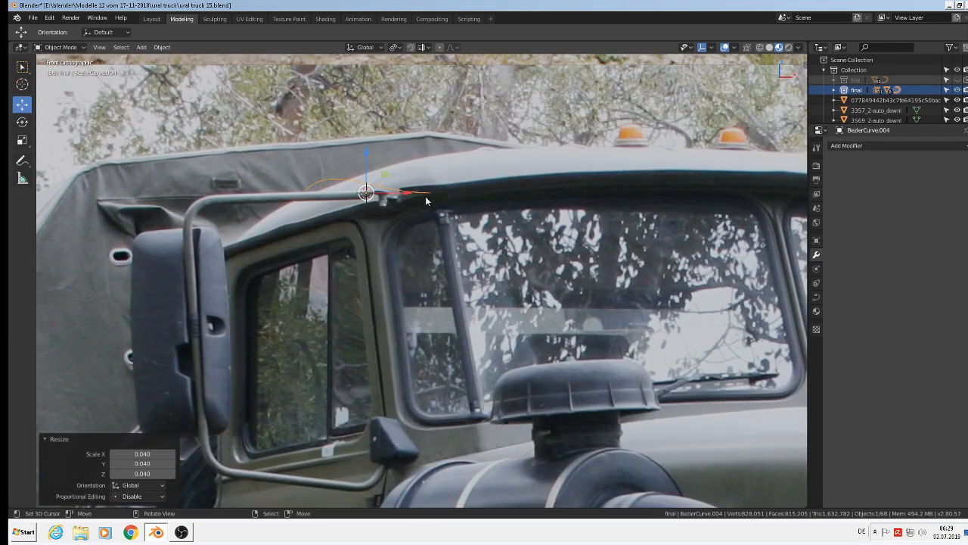
pyautogui.press('Tab')
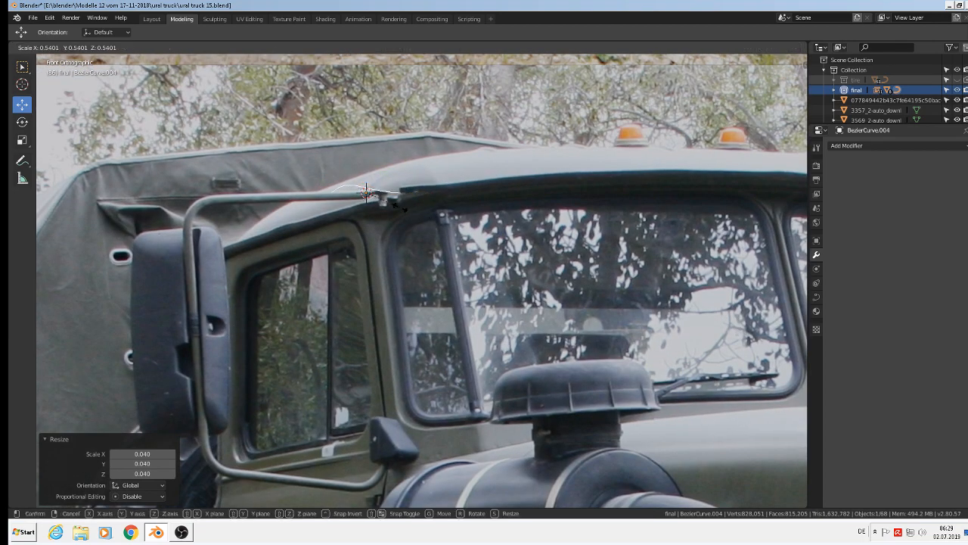
pyautogui.scroll(2, 401, 194)
pyautogui.click(401, 194)
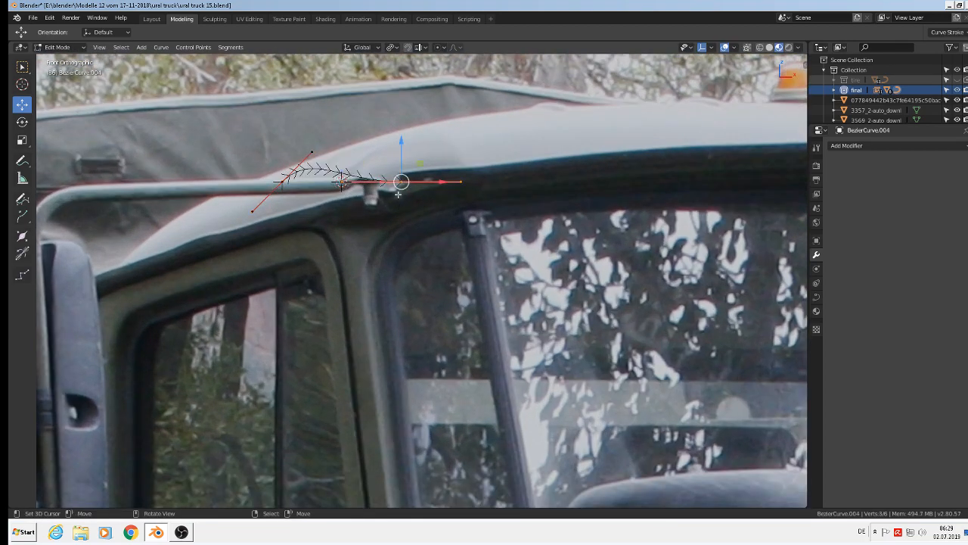
pyautogui.press('g')
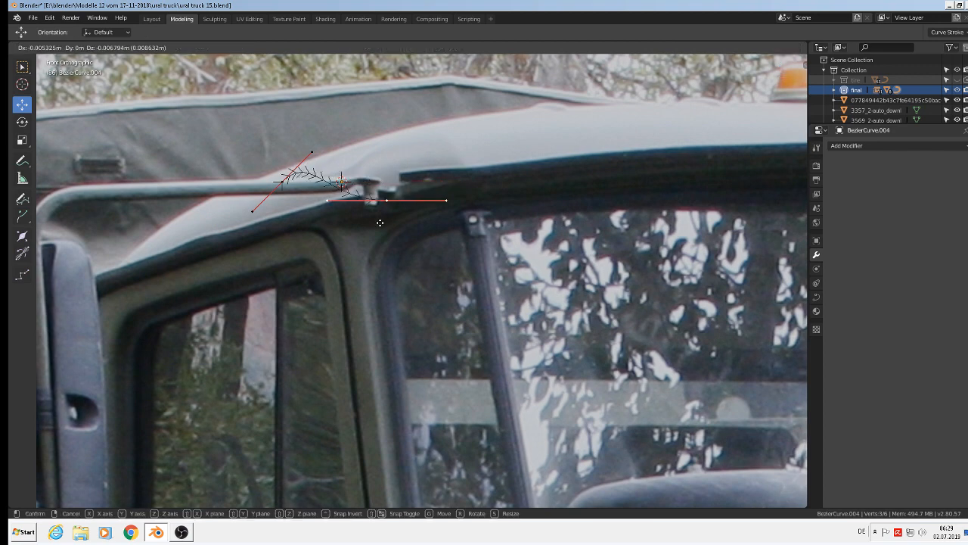
pyautogui.click(345, 203)
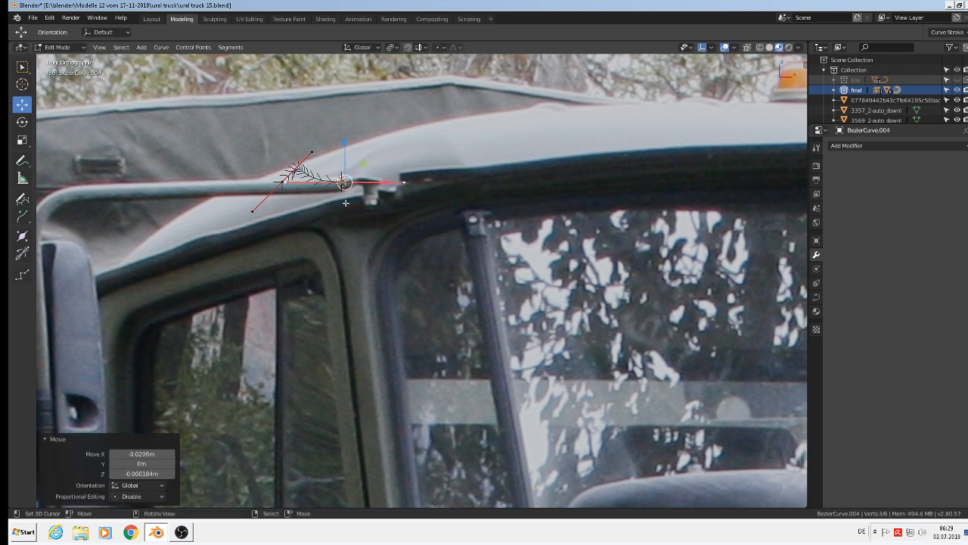
# Step: Move the curve's outer end point about -0.0742 m in X and -0.004 m in Z to the mirror bar's upper bend
pyautogui.rightClick(282, 182)
pyautogui.press('g')
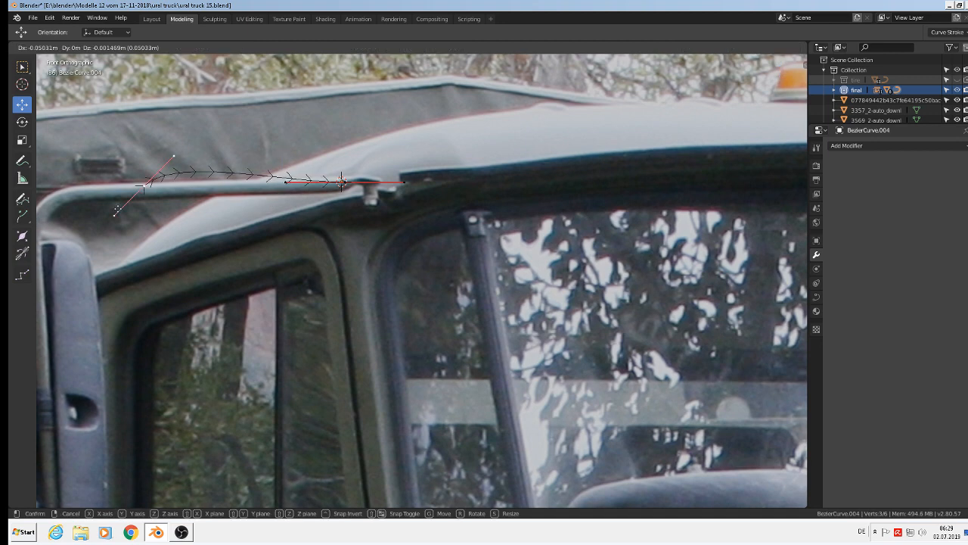
pyautogui.click(78, 217)
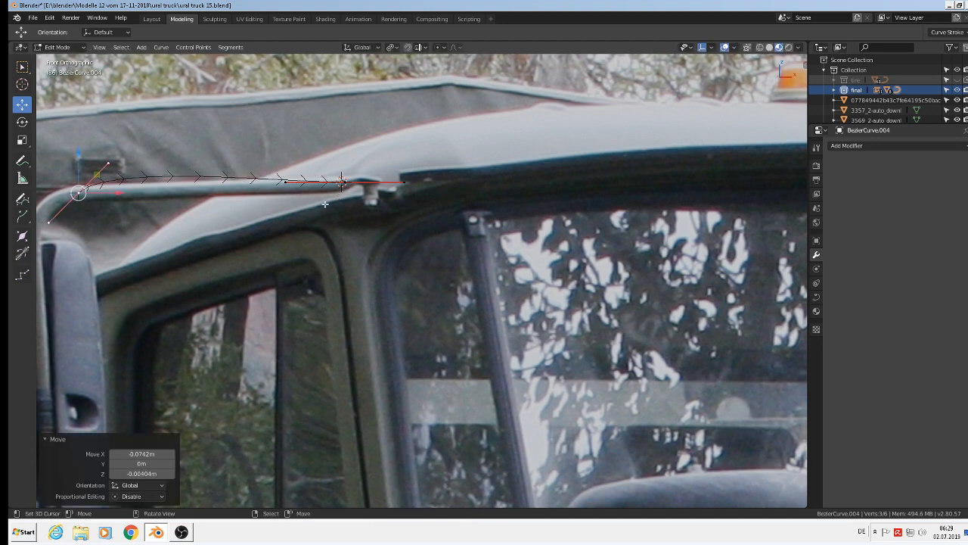
# Step: Rotate the upper bend point's handles about 43.7° to line up with the bar, shorten its outer handle and reselect the point
pyautogui.keyDown('shift'); pyautogui.moveTo(325, 204); pyautogui.dragTo(532, 195, button='middle'); pyautogui.keyUp('shift')
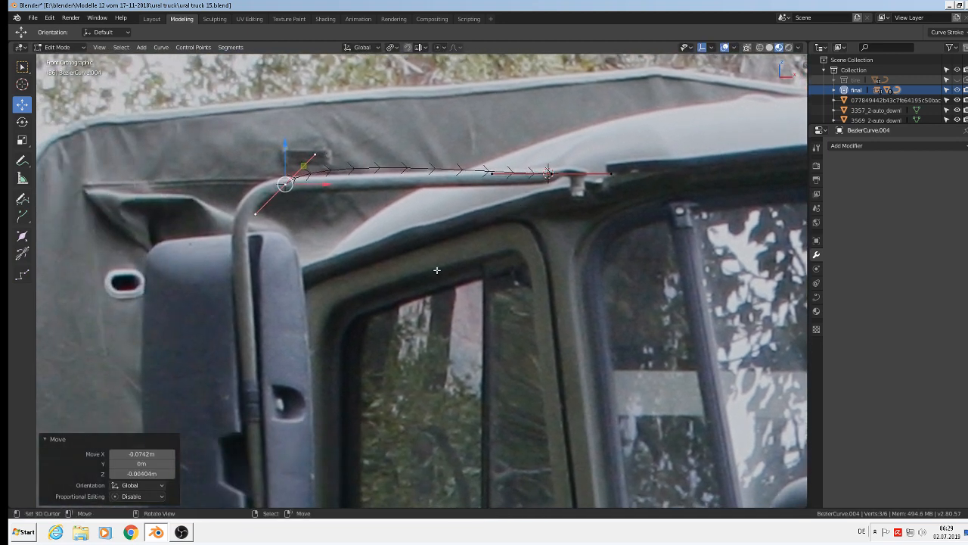
pyautogui.press('r')
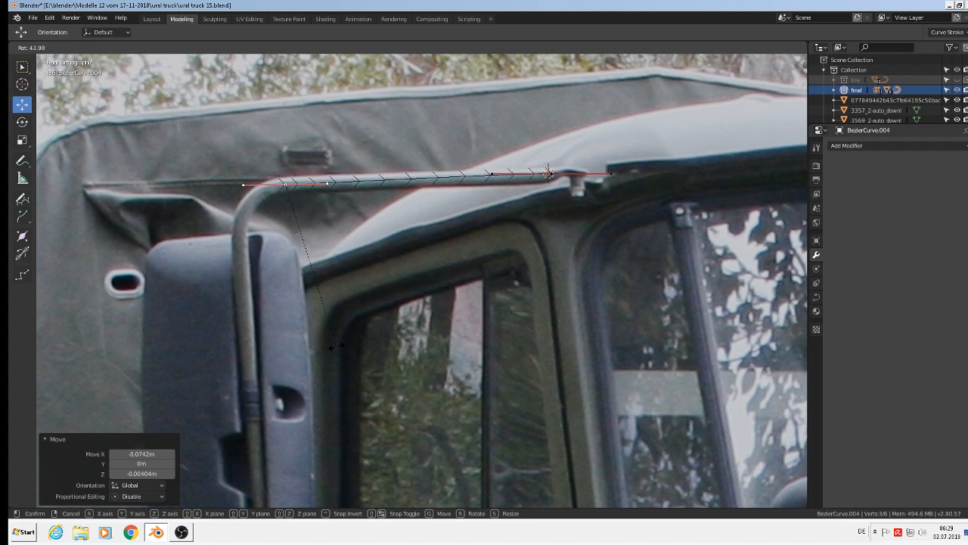
pyautogui.click(333, 346)
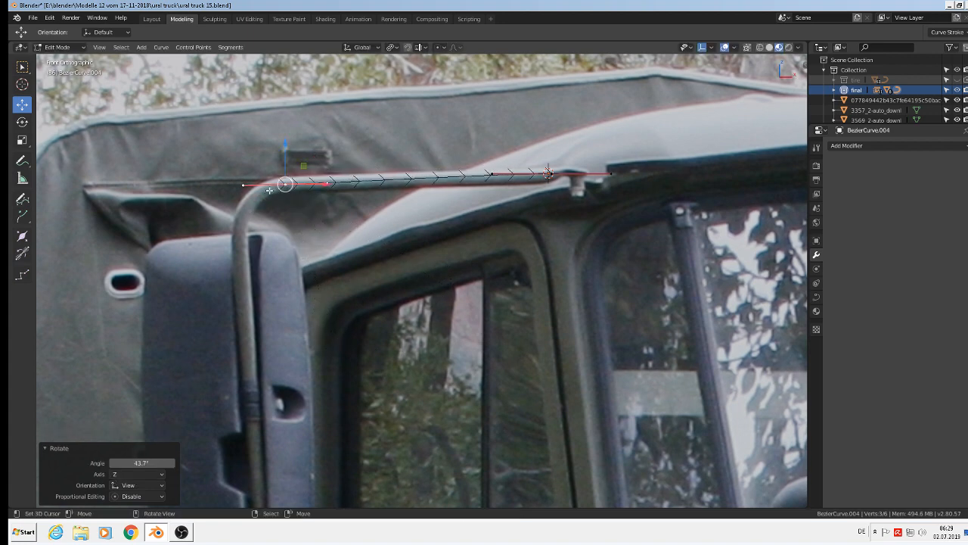
pyautogui.click(245, 187)
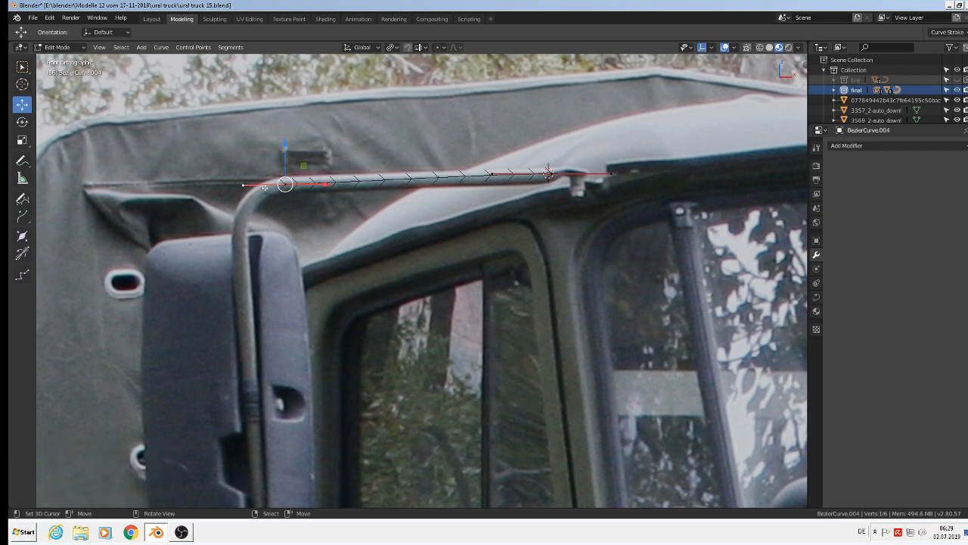
pyautogui.press('g')
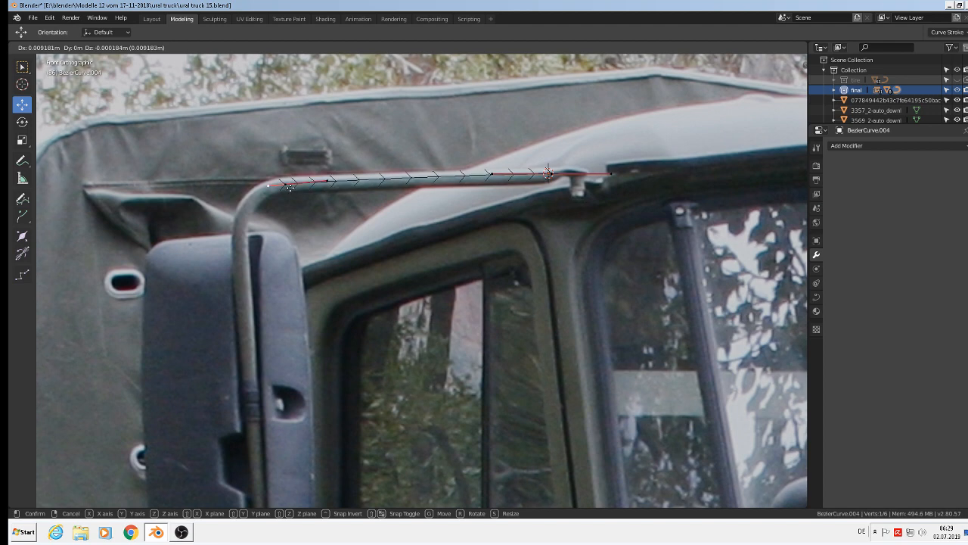
pyautogui.click(284, 185)
pyautogui.rightClick(284, 185)
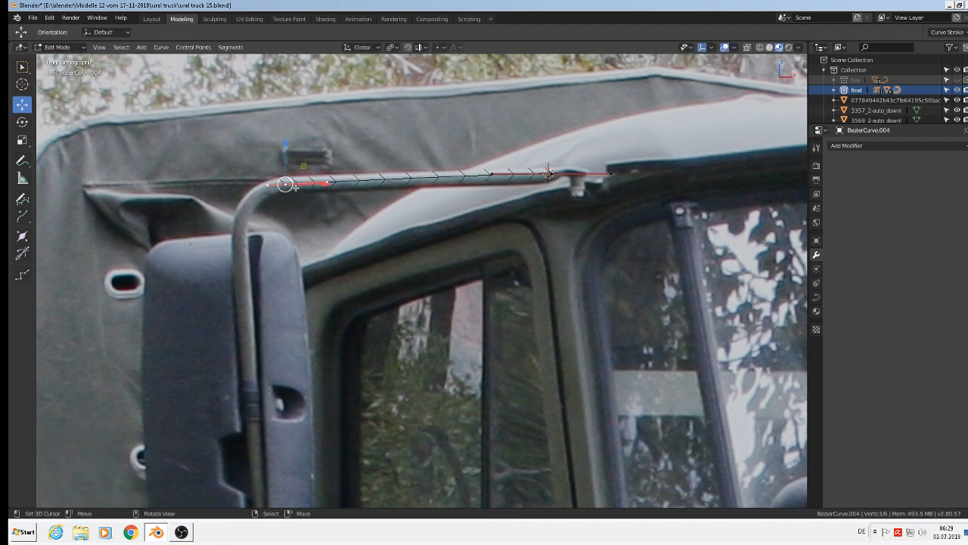
# Step: Extrude the curve around the upper bend to the top of the mirror and rotate the new point about -90°
pyautogui.press('e')
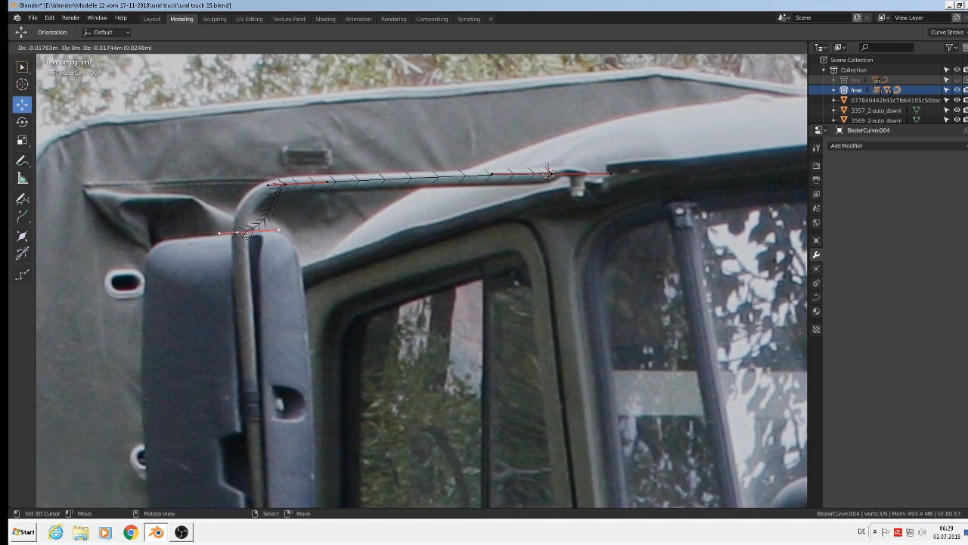
pyautogui.click(284, 239)
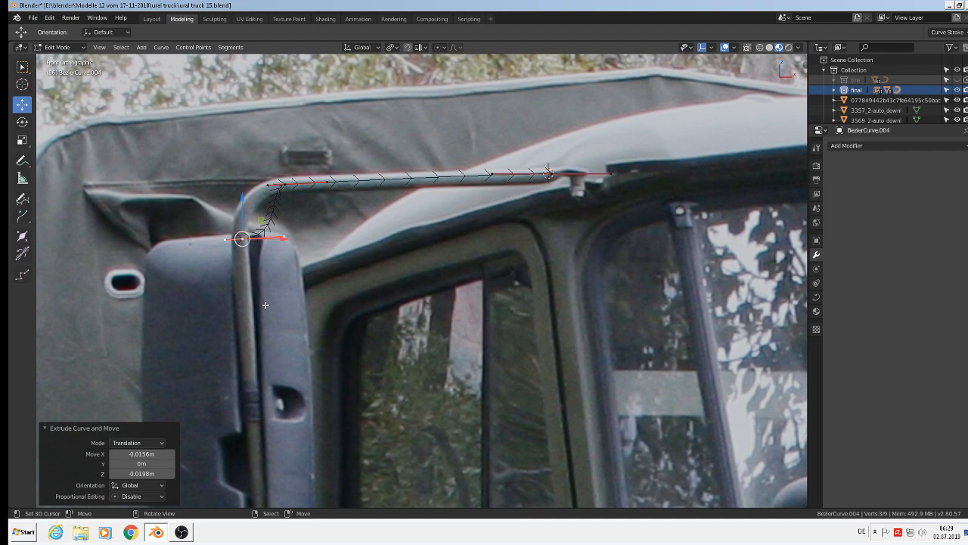
pyautogui.press('r')
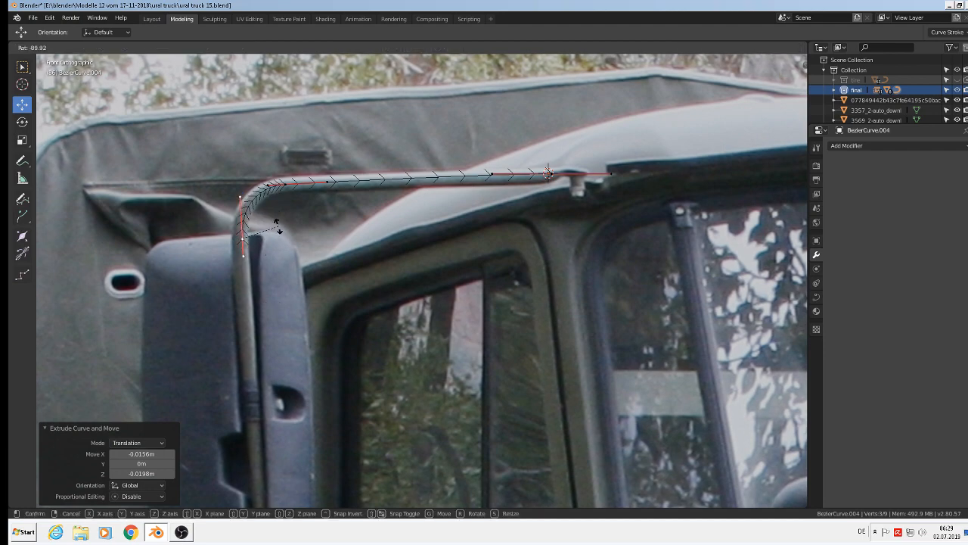
pyautogui.click(278, 226)
# Step: Extrude the curve about 0.134 m down along the mirror bar to the start of its lower bend
pyautogui.scroll(-3, 281, 254)
pyautogui.keyDown('shift'); pyautogui.moveTo(267, 257); pyautogui.dragTo(244, 121, button='middle'); pyautogui.keyUp('shift')
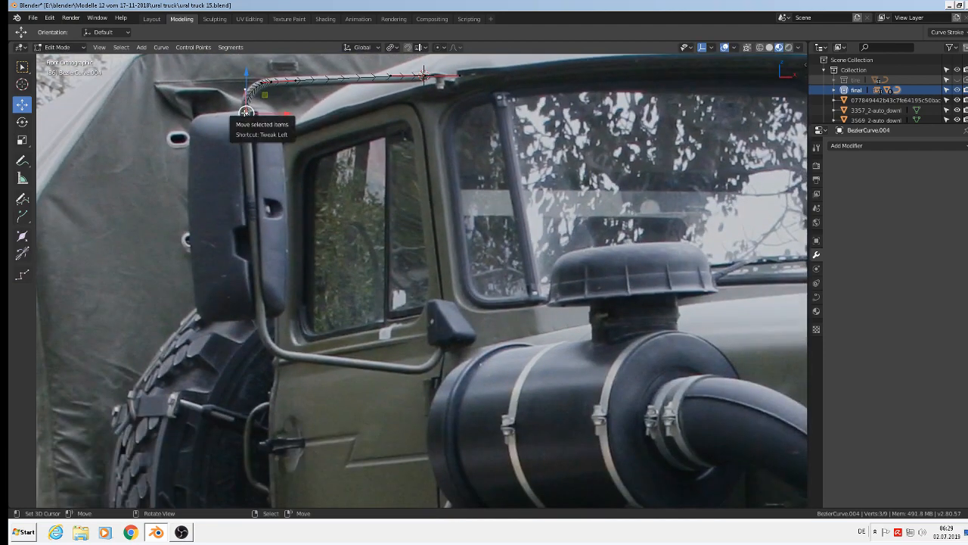
pyautogui.press('e')
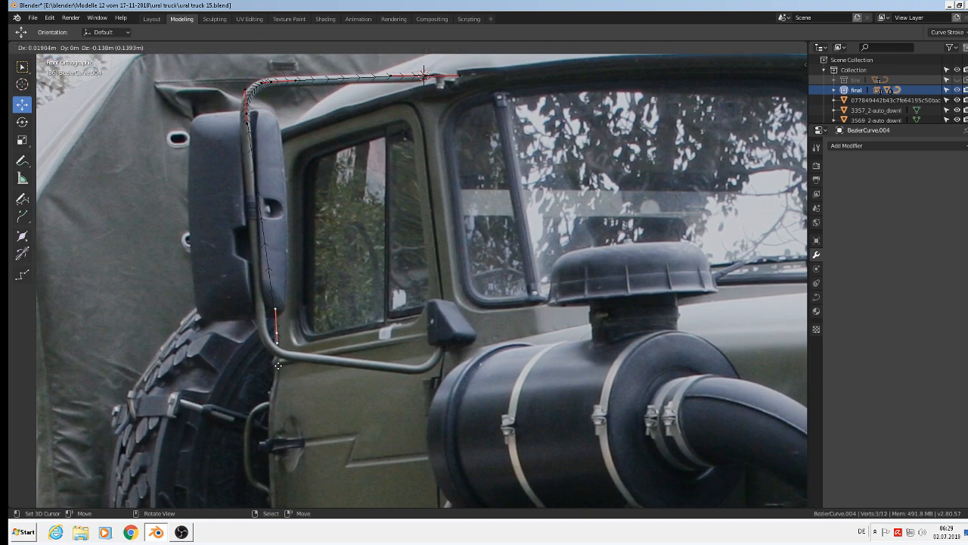
pyautogui.click(265, 364)
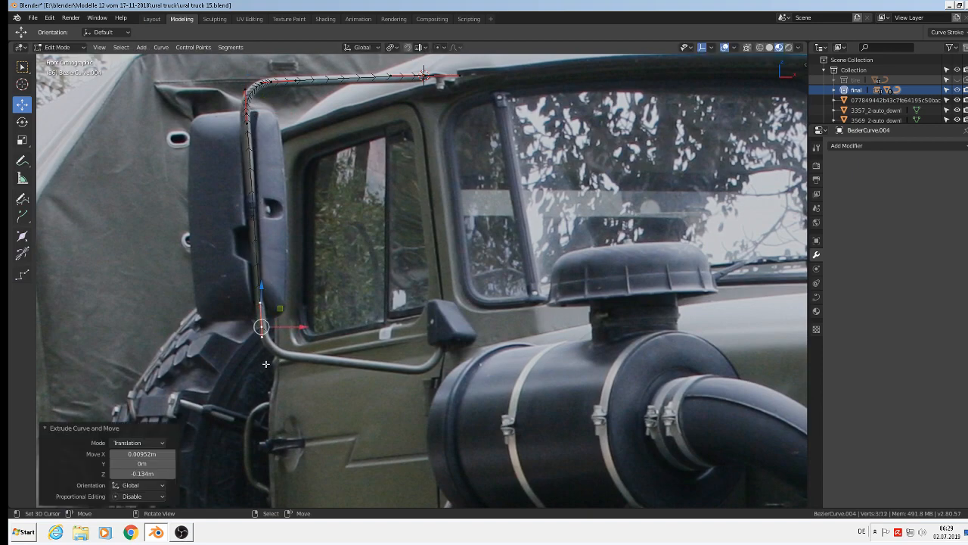
# Step: Extrude the curve around the bar's lower bend by about 0.013 m in X and -0.0171 m in Z, rotating the new point about -60.1°
pyautogui.scroll(3, 268, 364)
pyautogui.press('e')
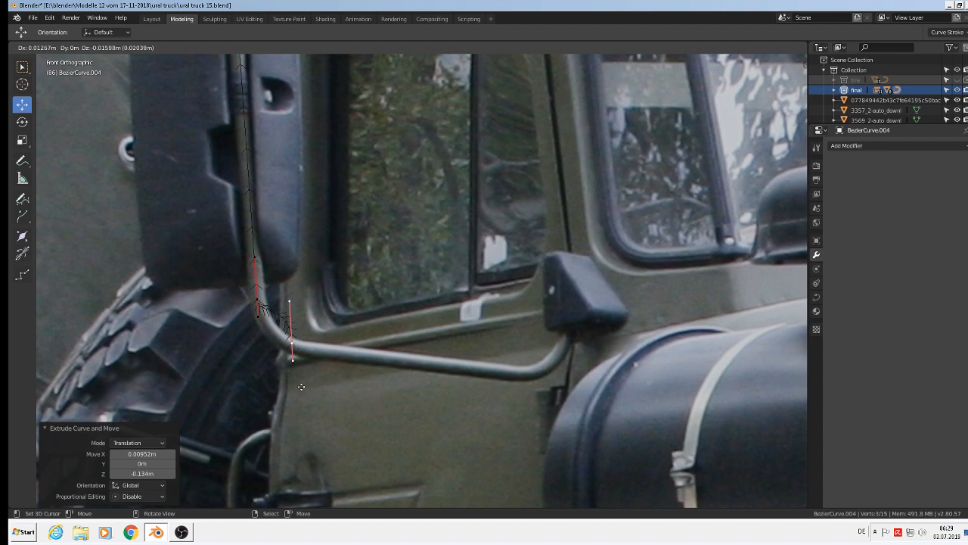
pyautogui.click(304, 389)
pyautogui.press('r')
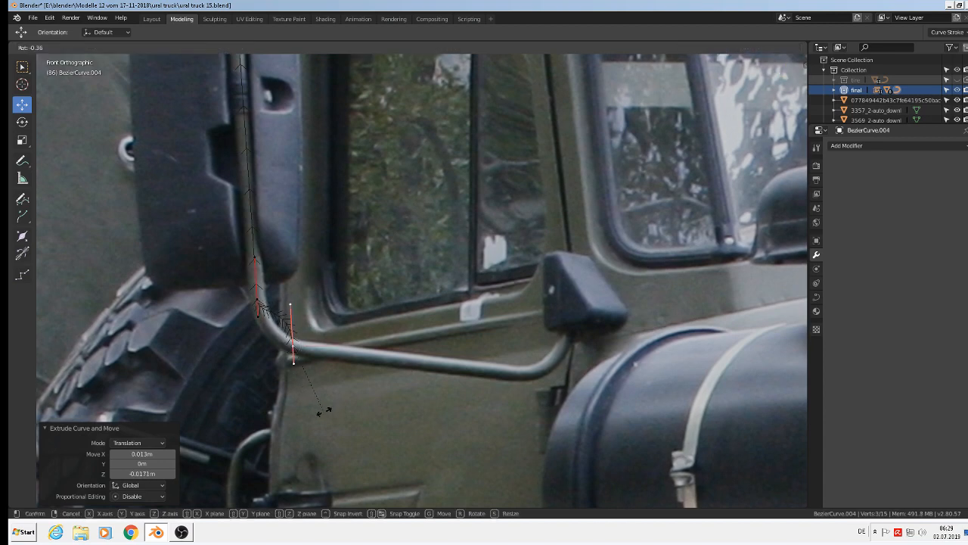
pyautogui.click(354, 349)
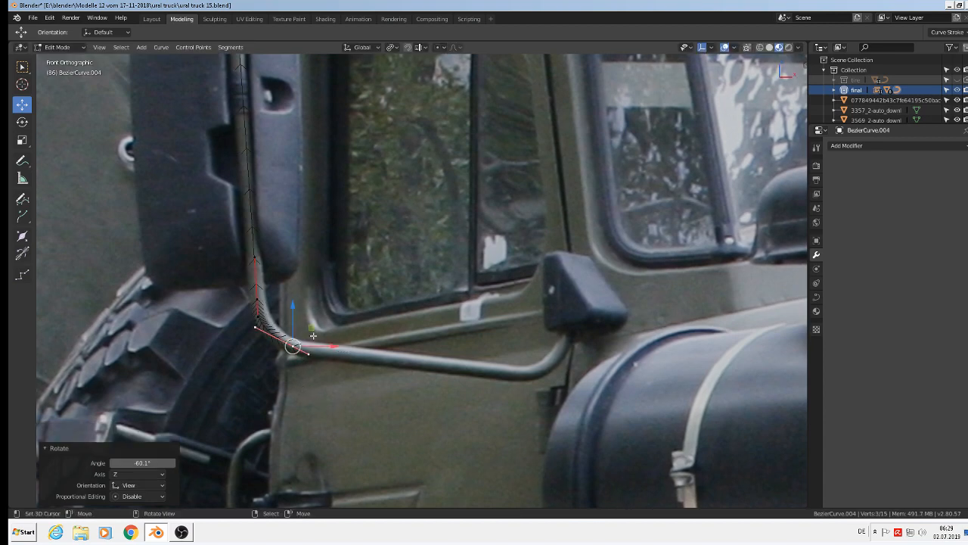
# Step: Extrude the curve about 0.0813 m in X along the bar's lower arm and rotate the new point about -21.8°
pyautogui.press('e')
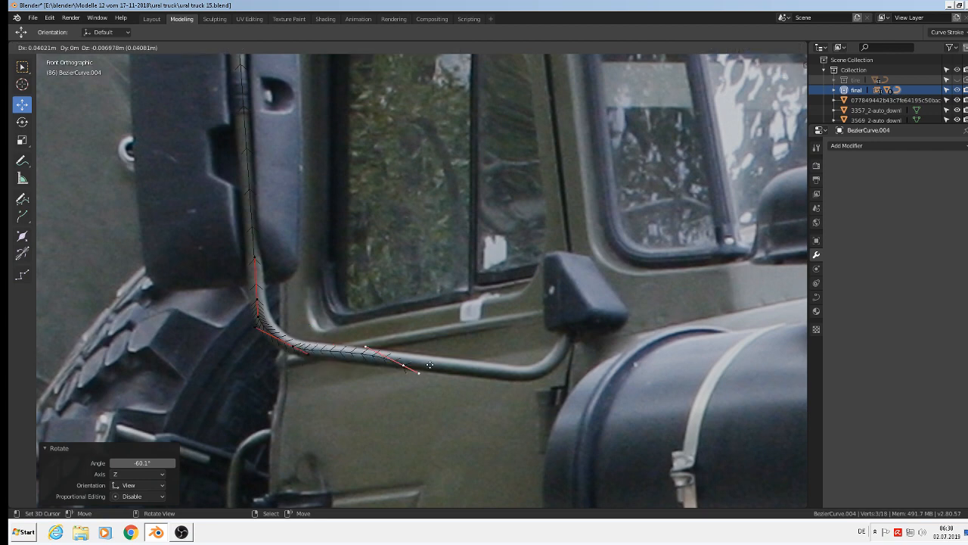
pyautogui.click(531, 373)
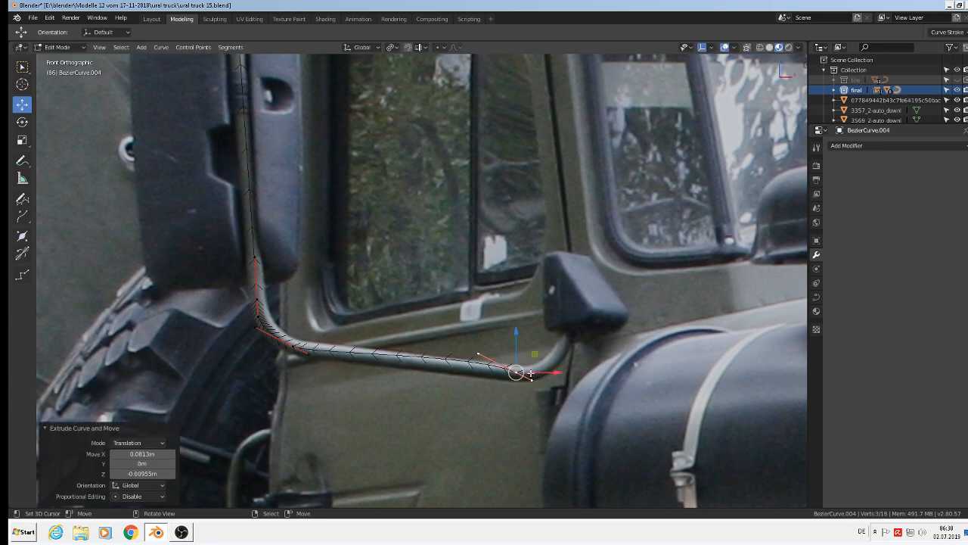
pyautogui.press('r')
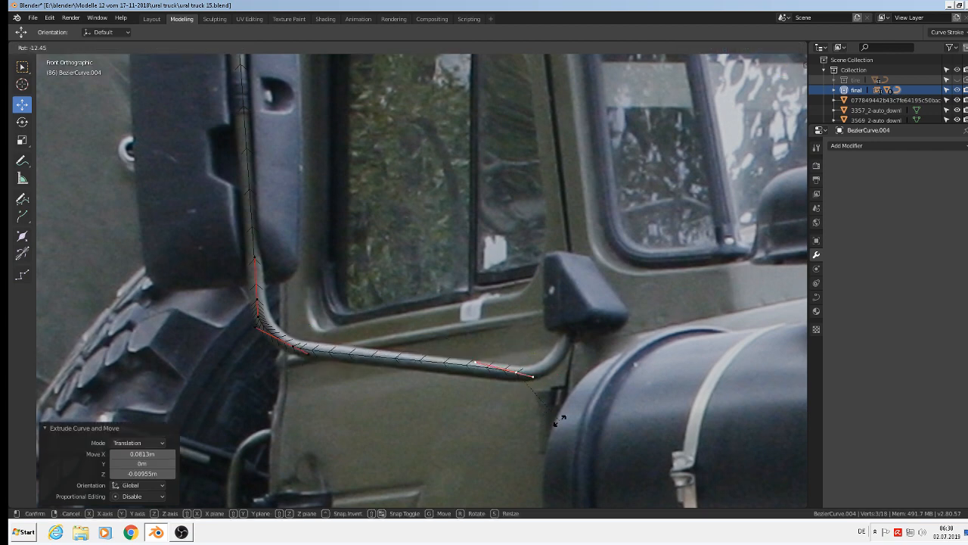
pyautogui.click(543, 394)
# Step: Extrude the curve around the lower arm's end bend by 0.0178 m in X and 0.0125 m in Z, rotating the new point -92.6°
pyautogui.press('e')
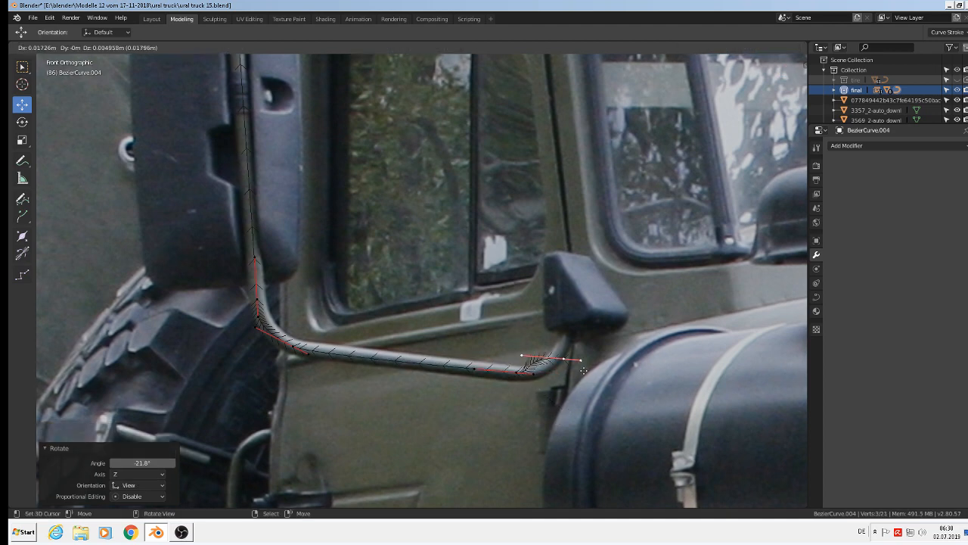
pyautogui.click(585, 352)
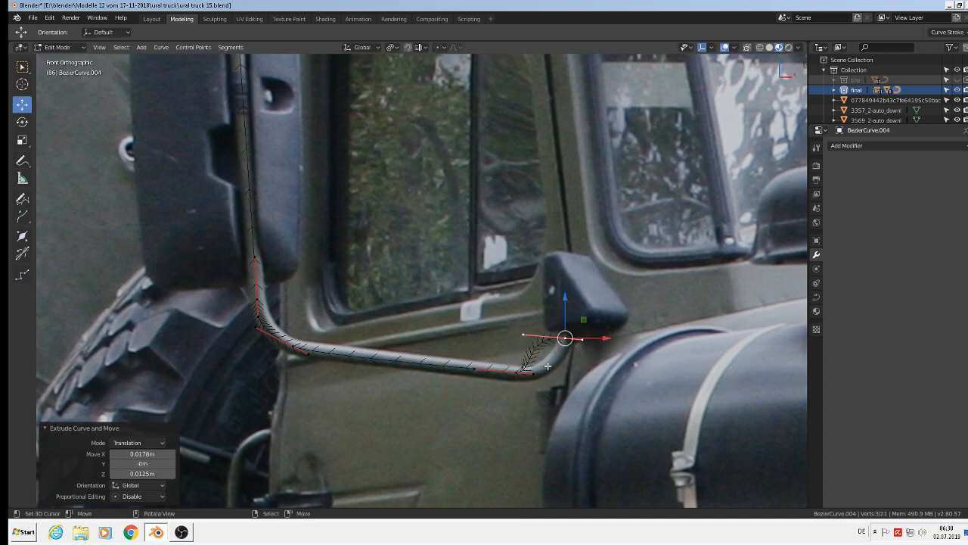
pyautogui.press('r')
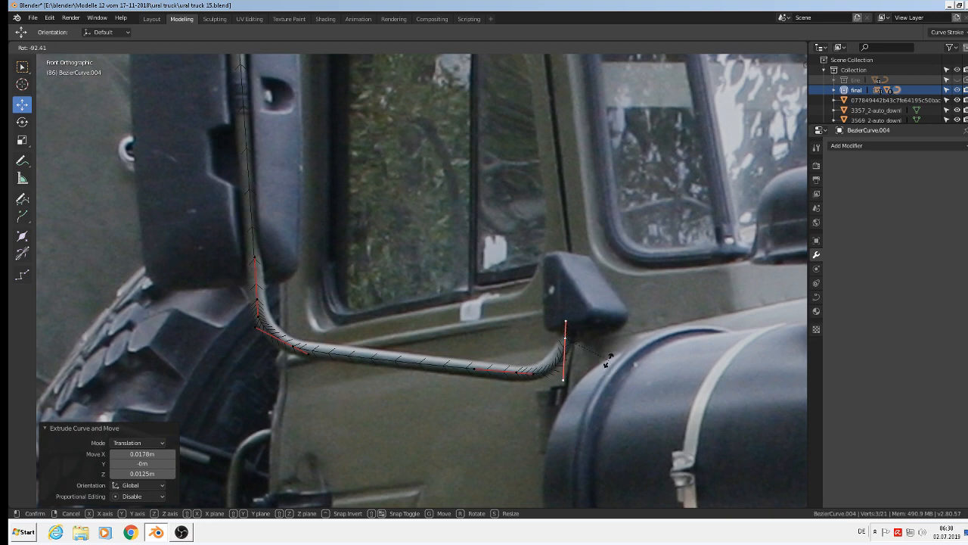
pyautogui.click(609, 362)
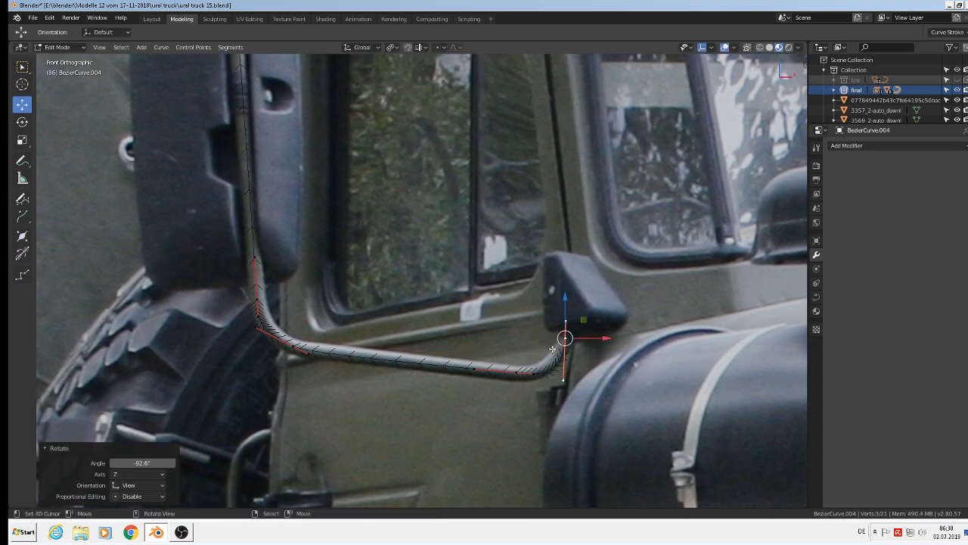
# Step: Extrude the curve 0.0114 m up in Z to the small lower mirror and finish editing the curve
pyautogui.press('e')
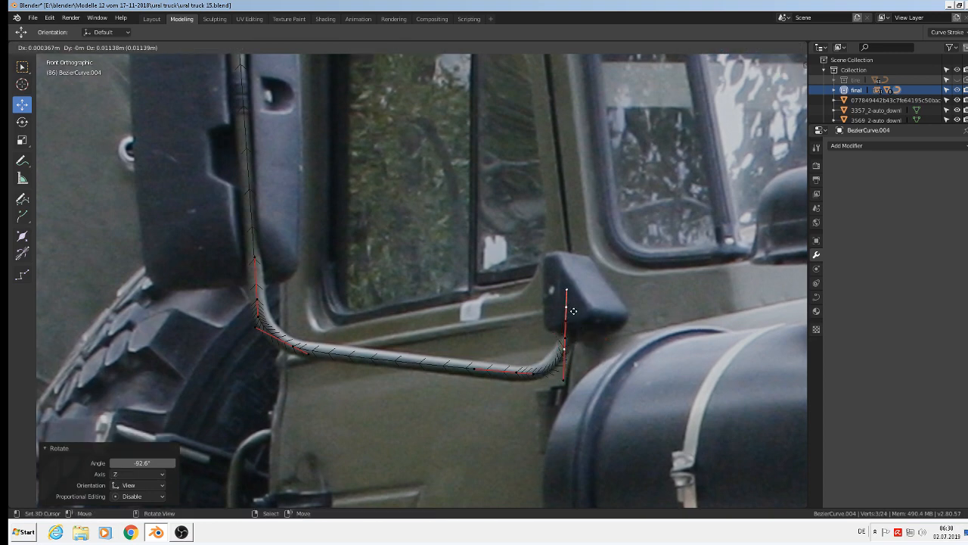
pyautogui.click(575, 321)
pyautogui.scroll(-6, 571, 318)
pyautogui.scroll(1, 567, 314)
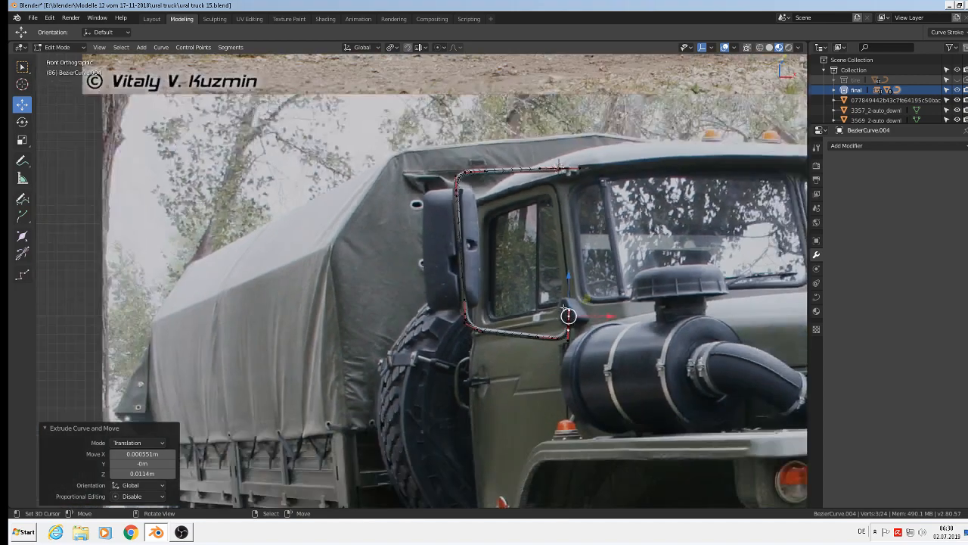
pyautogui.press('Tab')
# Step: Move the whole bar curve about -0.662 m along X, clear of the reference photo
pyautogui.scroll(1, 540, 215)
pyautogui.scroll(-3, 539, 214)
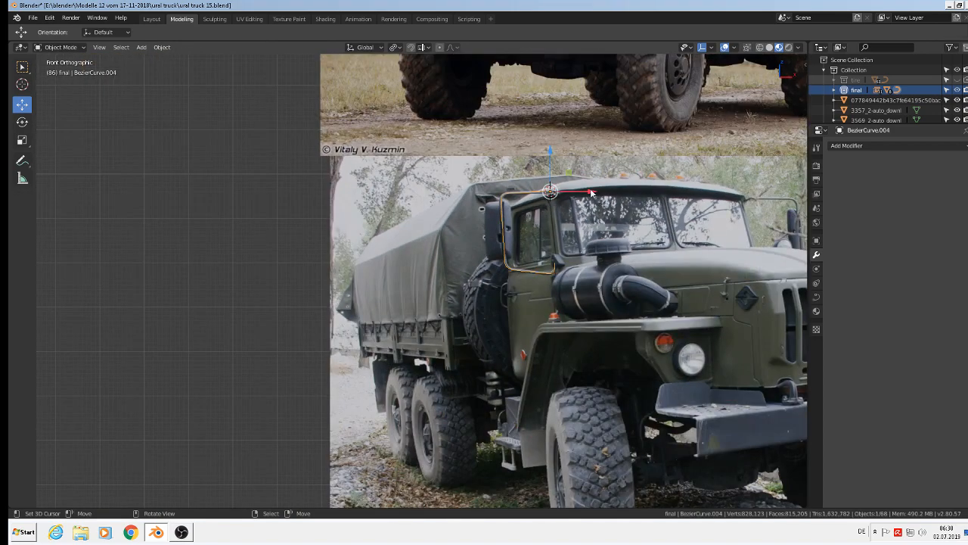
pyautogui.moveTo(587, 195); pyautogui.dragTo(291, 202)
pyautogui.scroll(1, 291, 202)
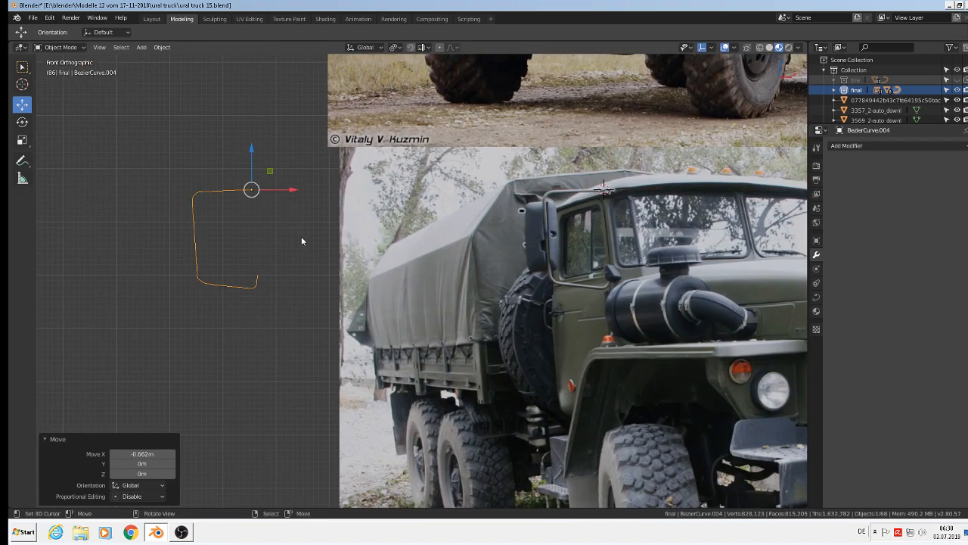
pyautogui.keyDown('shift'); pyautogui.moveTo(295, 239); pyautogui.dragTo(374, 244, button='middle'); pyautogui.keyUp('shift')
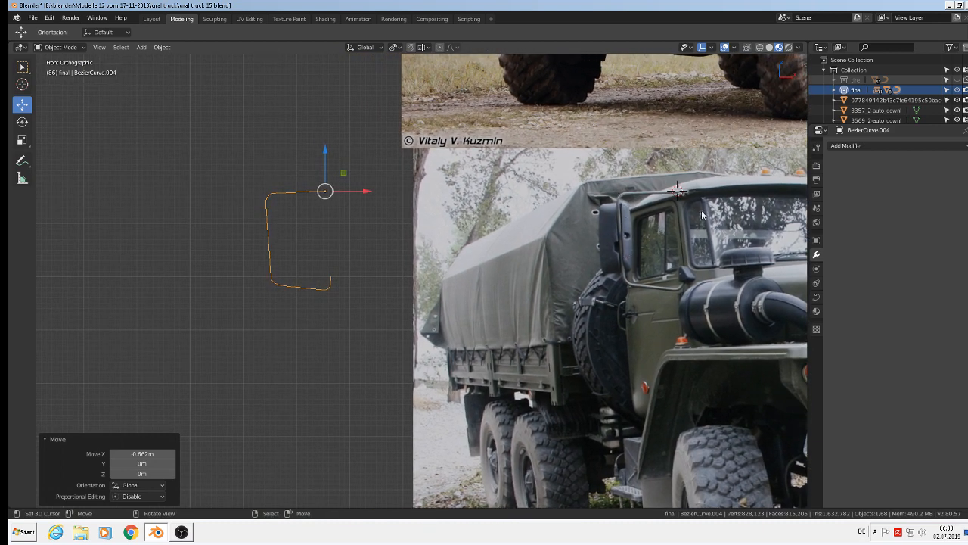
pyautogui.scroll(3, 297, 227)
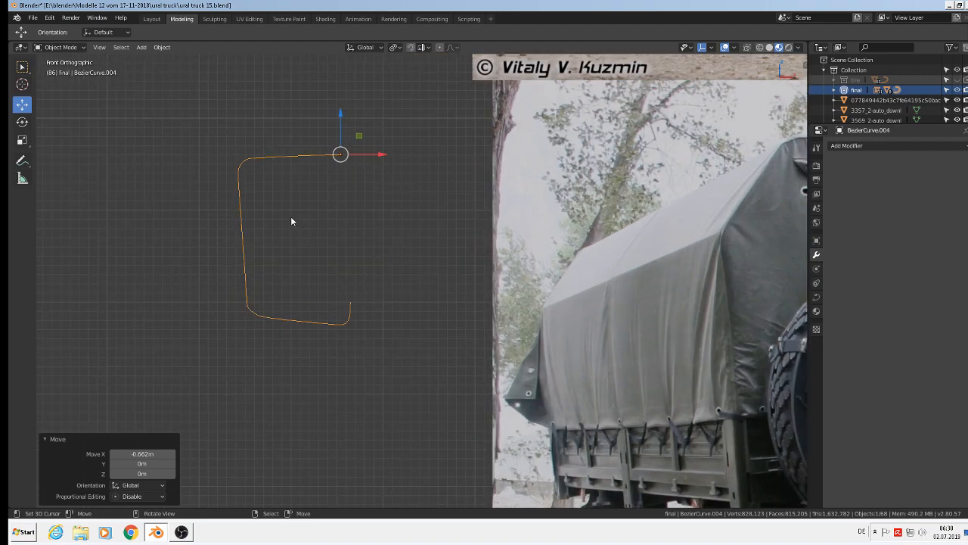
# Step: Level the bar's upper arm by moving its free end point -0.00368 m in Z
pyautogui.scroll(1, 291, 221)
pyautogui.press('Tab')
pyautogui.scroll(3, 355, 158)
pyautogui.click(381, 147)
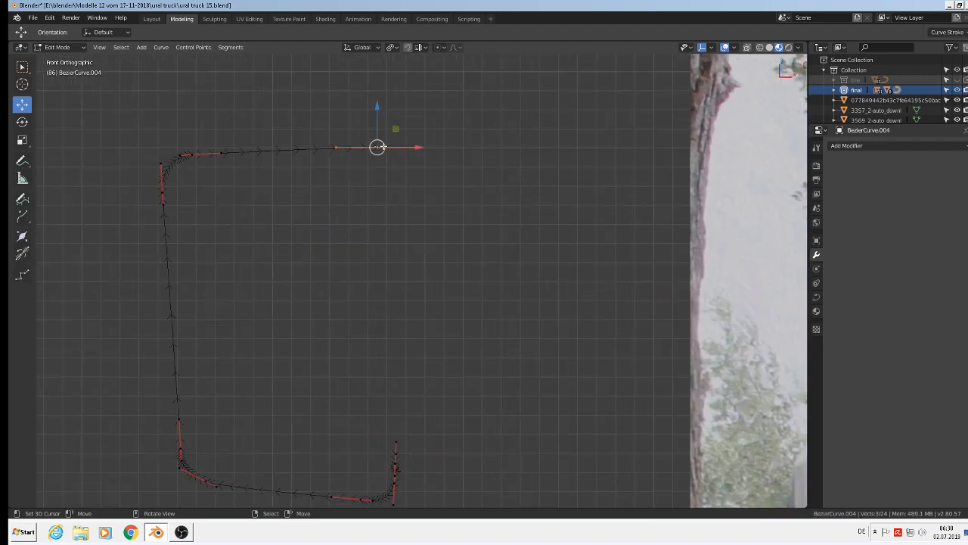
pyautogui.moveTo(382, 113); pyautogui.dragTo(382, 123)
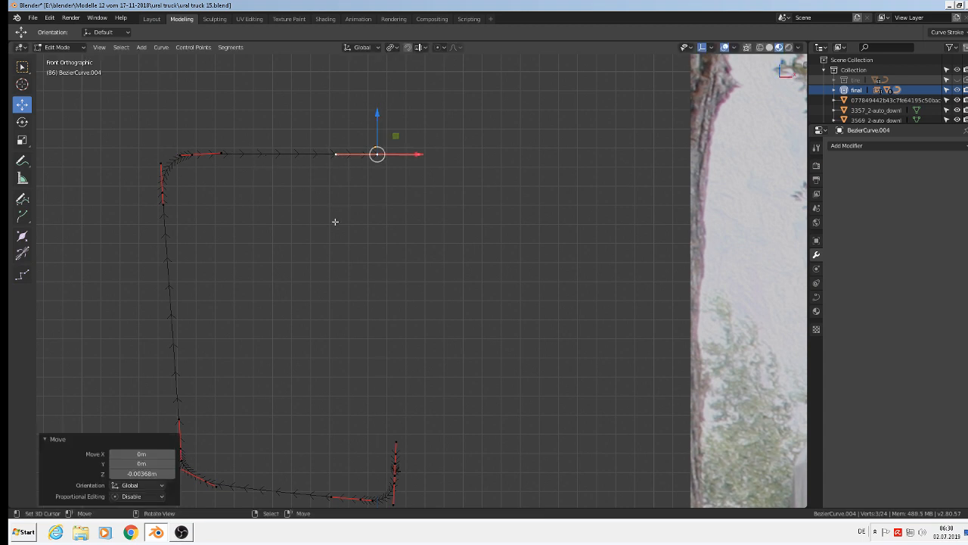
# Step: Straighten the bar's long vertical section by moving the point above its lower bend -0.00965 m in X
pyautogui.keyDown('shift'); pyautogui.moveTo(229, 388); pyautogui.dragTo(441, 301, button='middle'); pyautogui.keyUp('shift')
pyautogui.scroll(2, 410, 354)
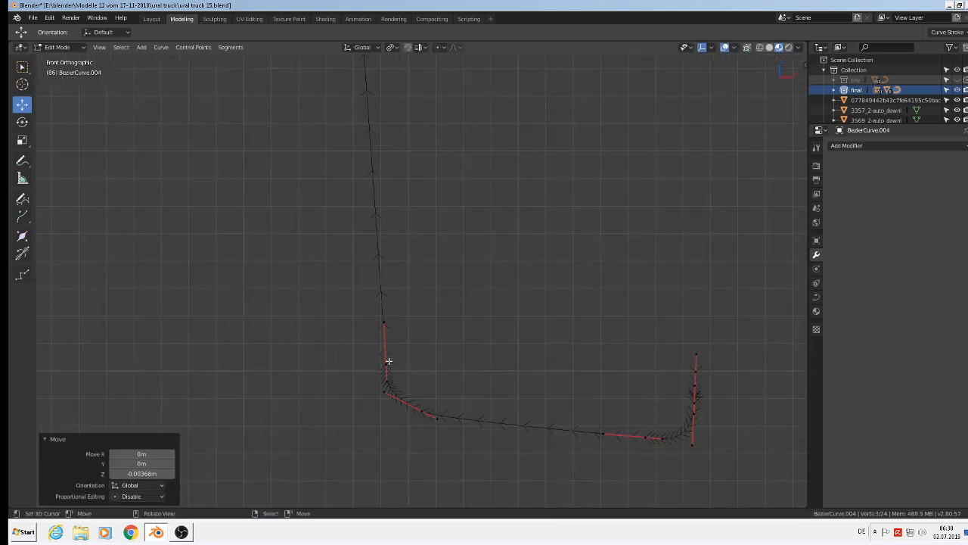
pyautogui.scroll(-2, 388, 361)
pyautogui.click(387, 363)
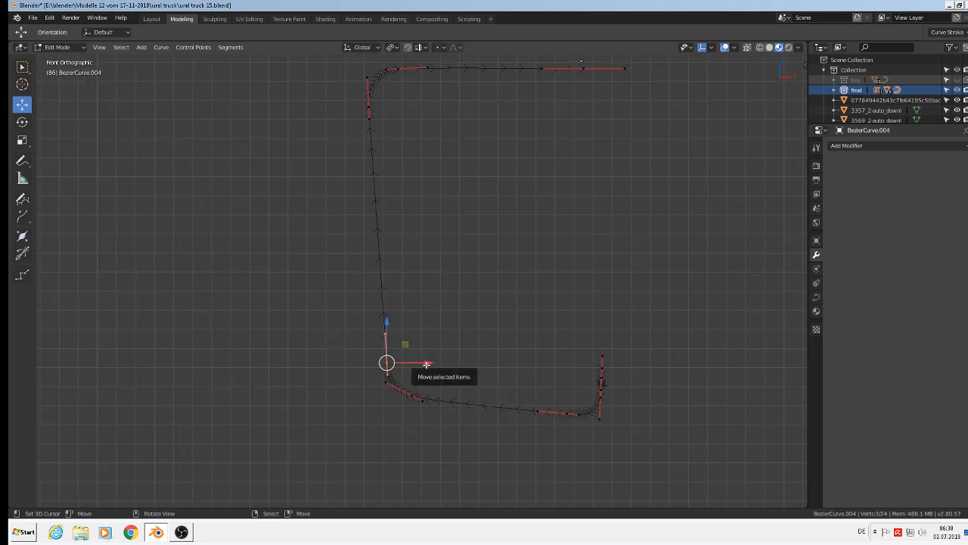
pyautogui.moveTo(426, 365)
pyautogui.mouseDown()
pyautogui.moveTo(406, 365)
pyautogui.moveTo(419, 364)
pyautogui.mouseUp()
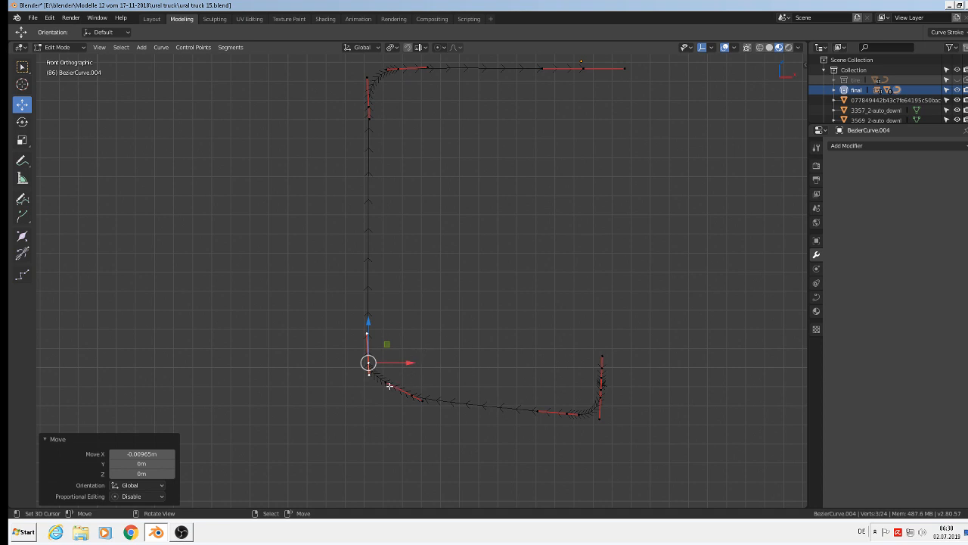
# Step: Smooth the lower bend by moving its lower point's handle -0.00661 m in X and -0.00238 m in Z, and leave curve editing
pyautogui.click(390, 386)
pyautogui.press('g')
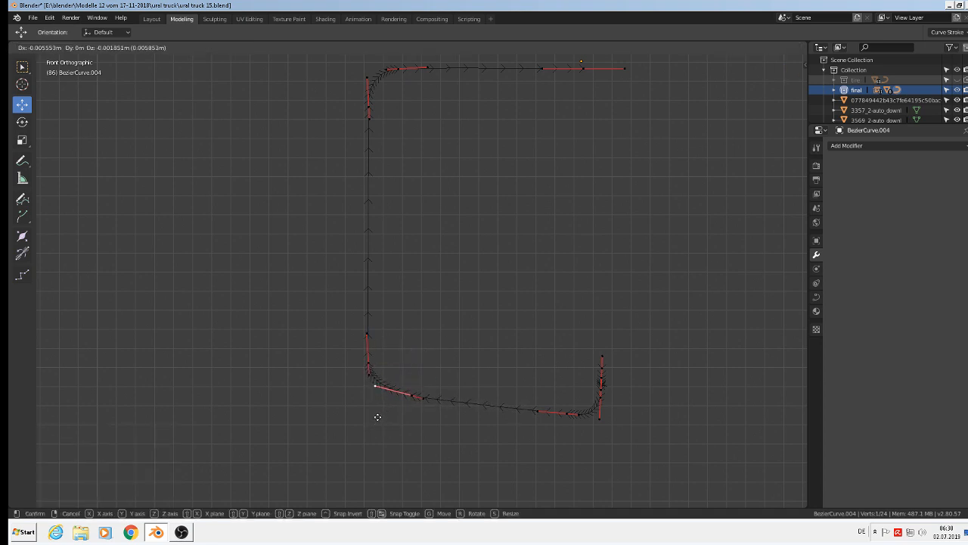
pyautogui.click(375, 418)
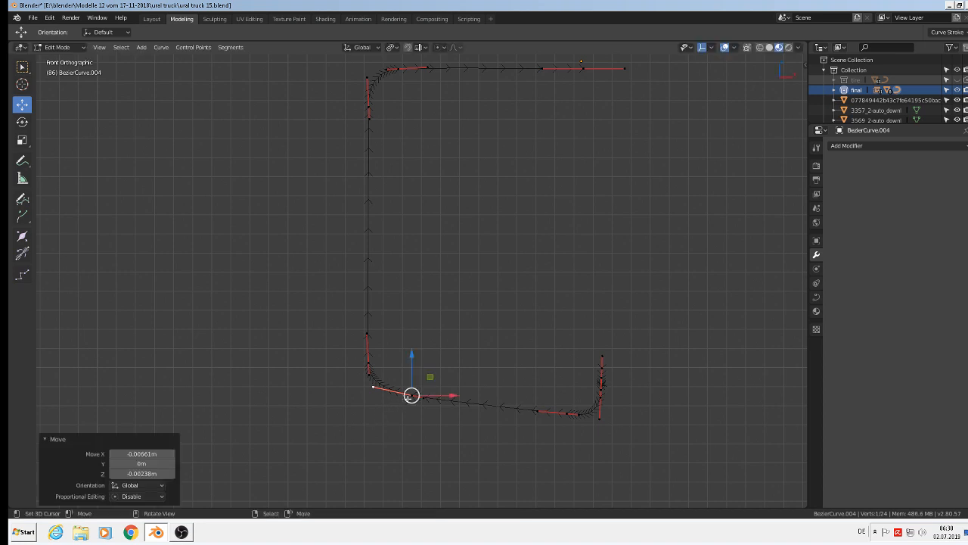
pyautogui.press('Tab')
pyautogui.scroll(-4, 466, 335)
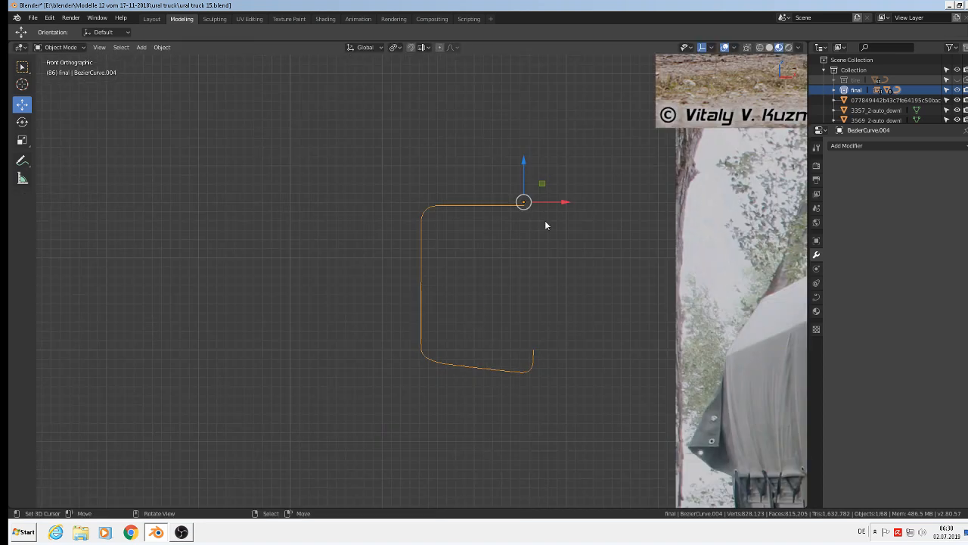
# Step: Turn the bar curve into a round tube with a bevel depth of 0.19 m
pyautogui.keyDown('shift'); pyautogui.moveTo(484, 243); pyautogui.dragTo(243, 300, button='middle'); pyautogui.keyUp('shift')
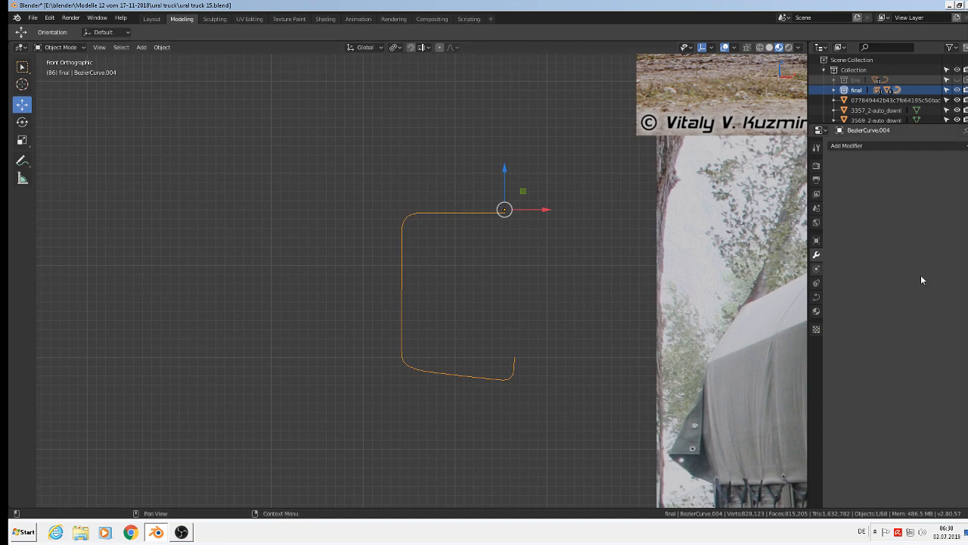
pyautogui.click(816, 297)
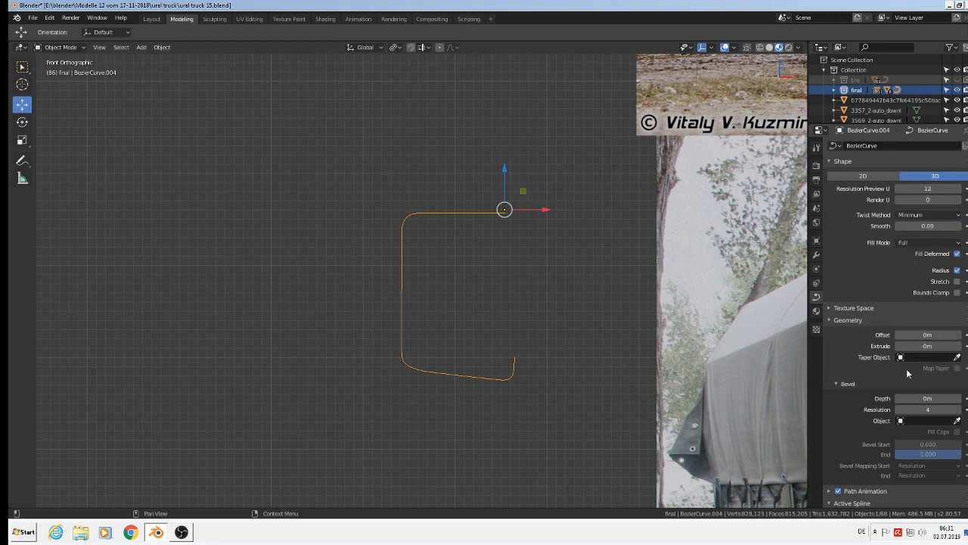
pyautogui.moveTo(910, 400); pyautogui.dragTo(938, 401)
pyautogui.scroll(-6, 653, 337)
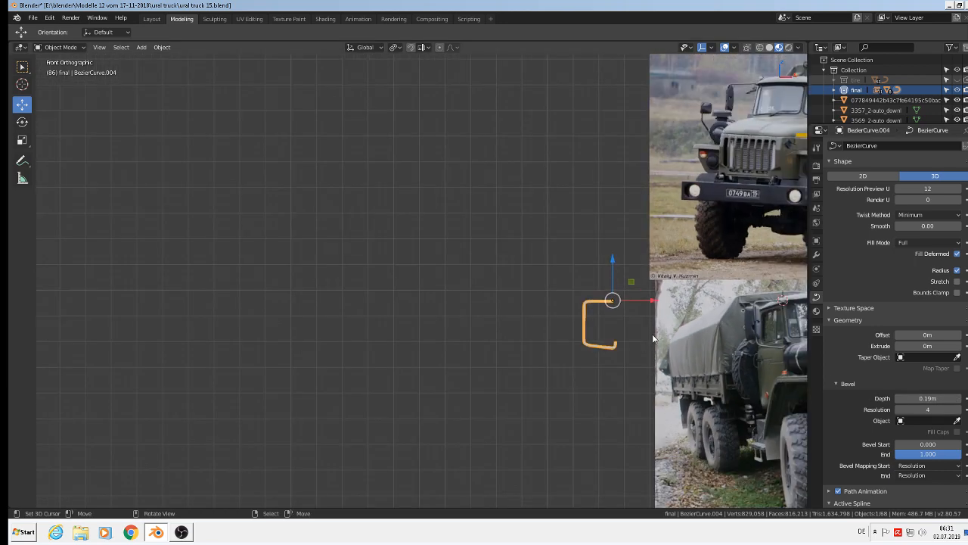
pyautogui.scroll(1, 656, 335)
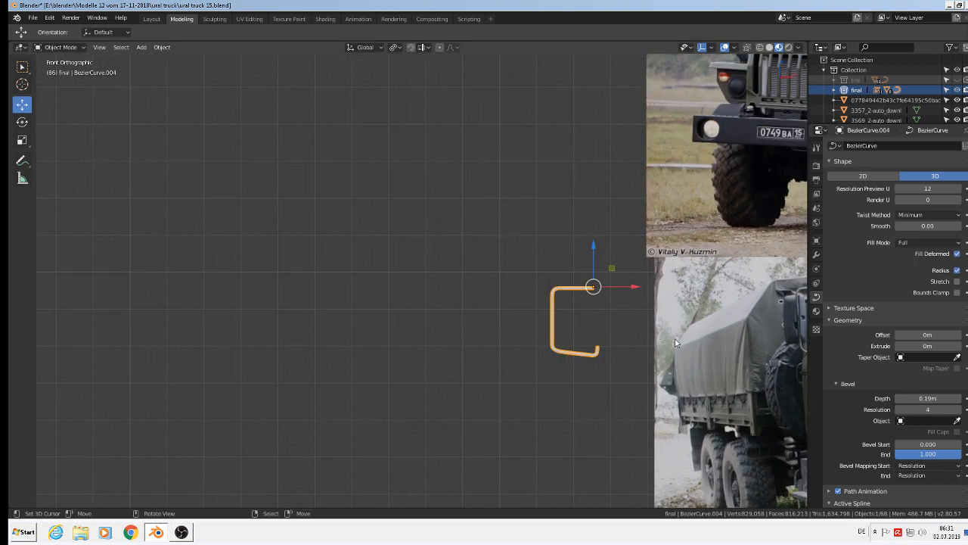
pyautogui.scroll(2, 623, 316)
pyautogui.moveTo(556, 331); pyautogui.dragTo(521, 281, button='middle')
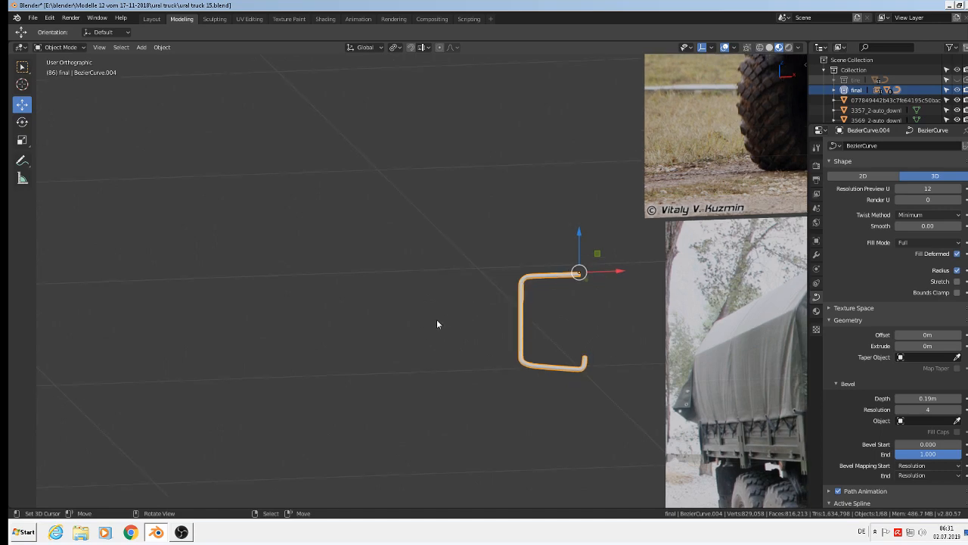
# Step: Try a bevel resolution of 2 on the tube and restore it to 4
pyautogui.scroll(6, 639, 253)
pyautogui.scroll(3, 538, 287)
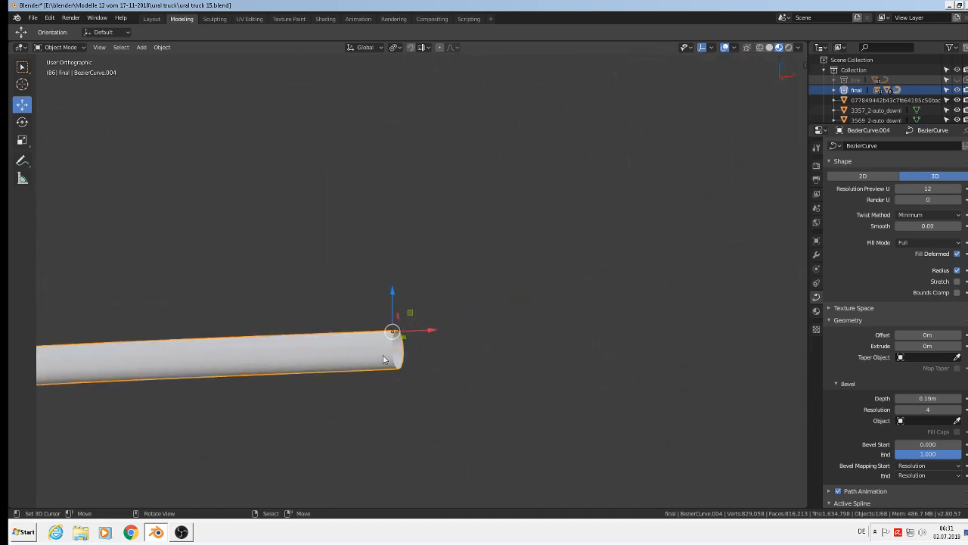
pyautogui.moveTo(293, 376); pyautogui.dragTo(248, 392, button='middle')
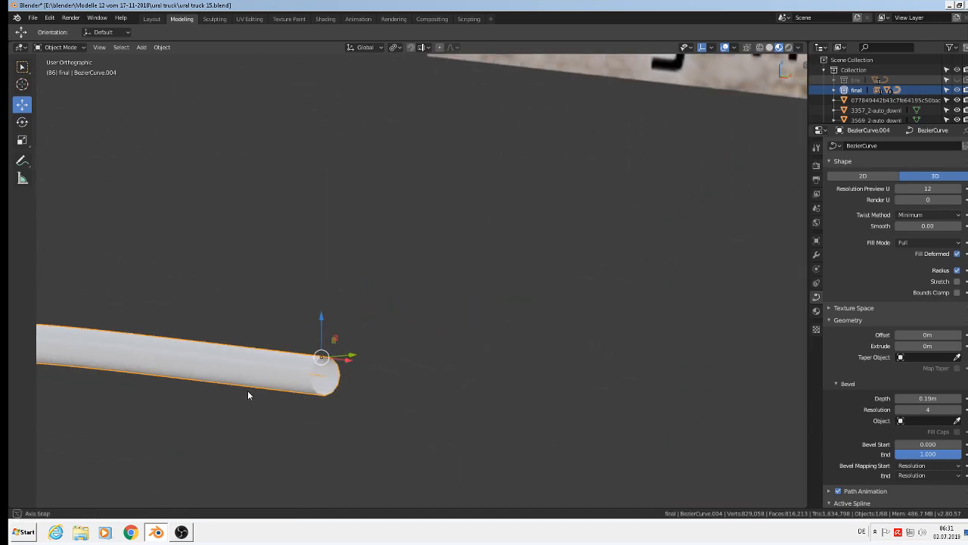
pyautogui.scroll(4, 333, 384)
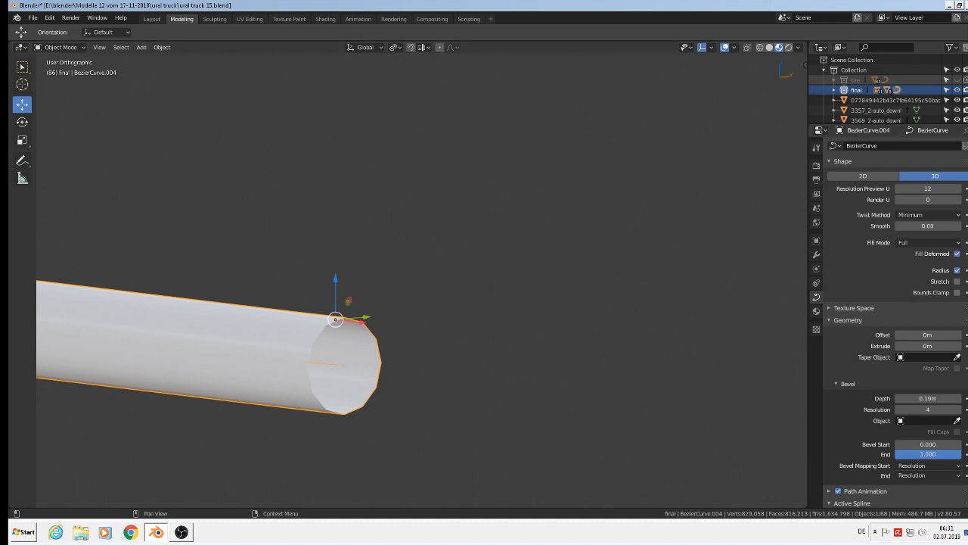
pyautogui.click(899, 410)
pyautogui.click(899, 409)
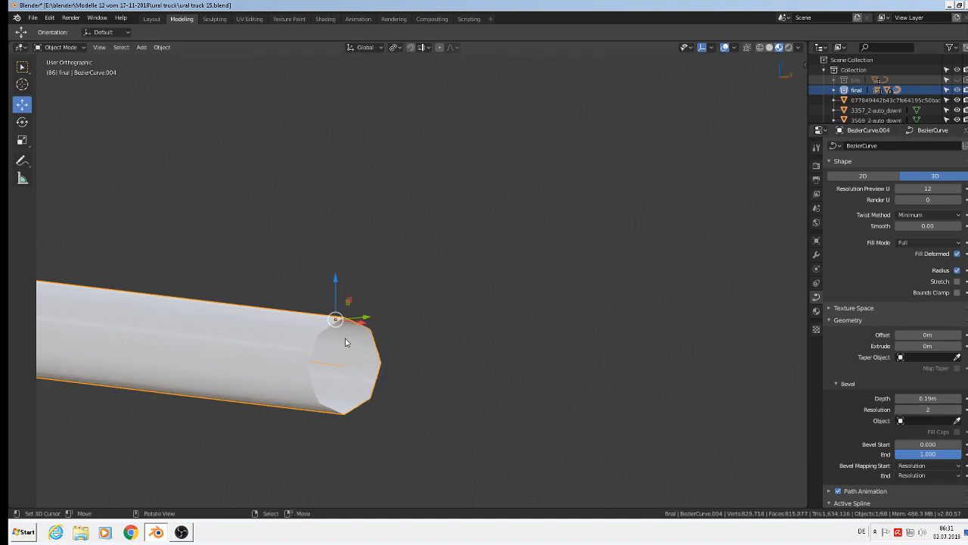
pyautogui.scroll(-4, 541, 371)
pyautogui.scroll(-2, 541, 371)
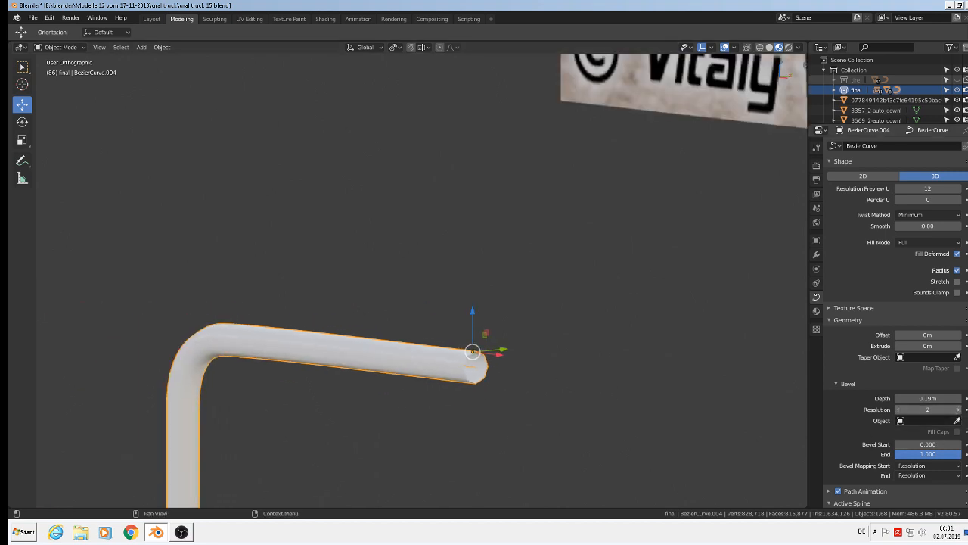
pyautogui.click(958, 409)
pyautogui.click(958, 410)
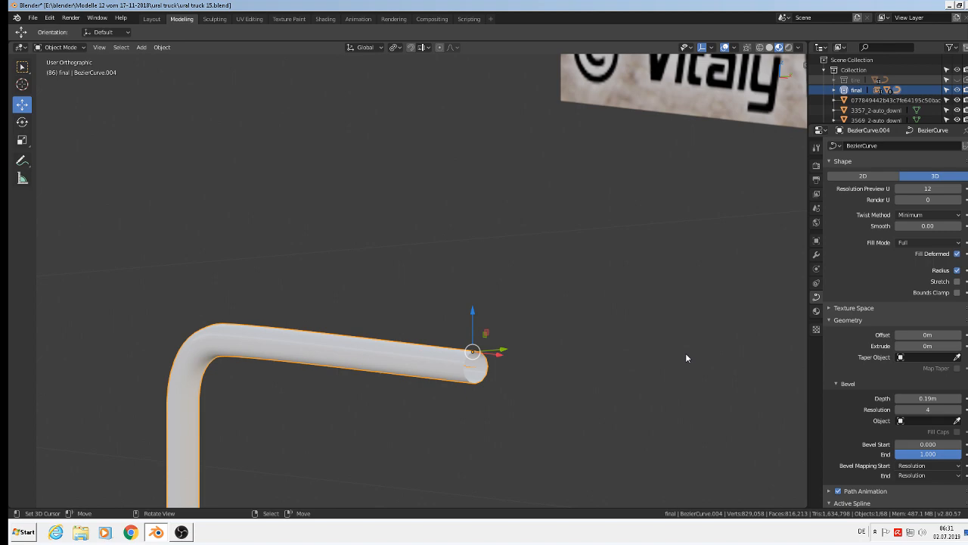
# Step: Thin the tube to a bevel depth of 0.14 m in front view and save the file
pyautogui.scroll(-9, 590, 358)
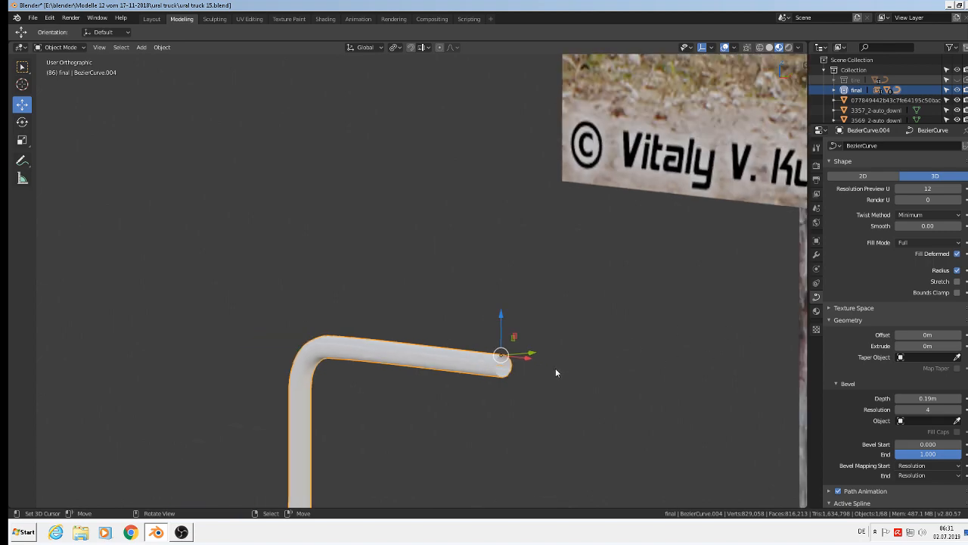
pyautogui.press('KP_1')
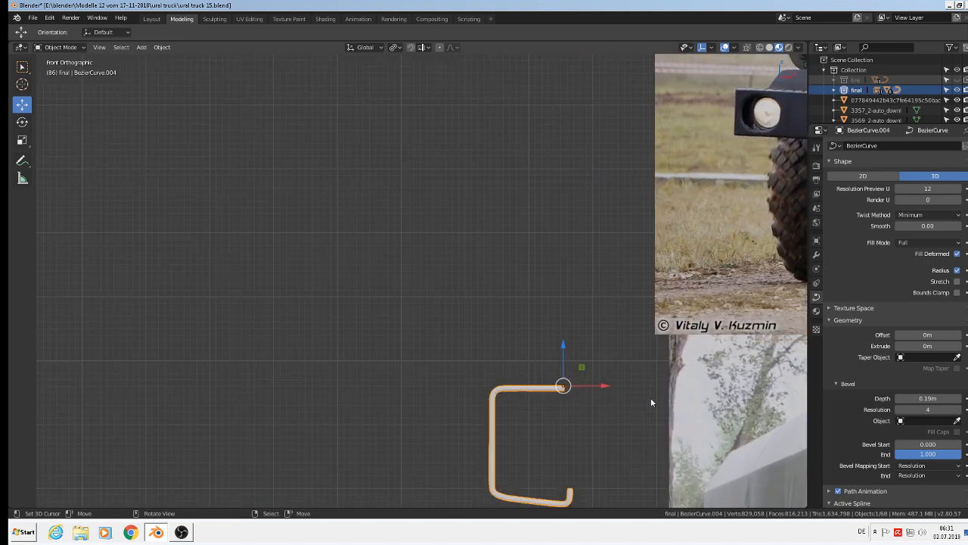
pyautogui.scroll(-3, 651, 402)
pyautogui.scroll(4, 644, 432)
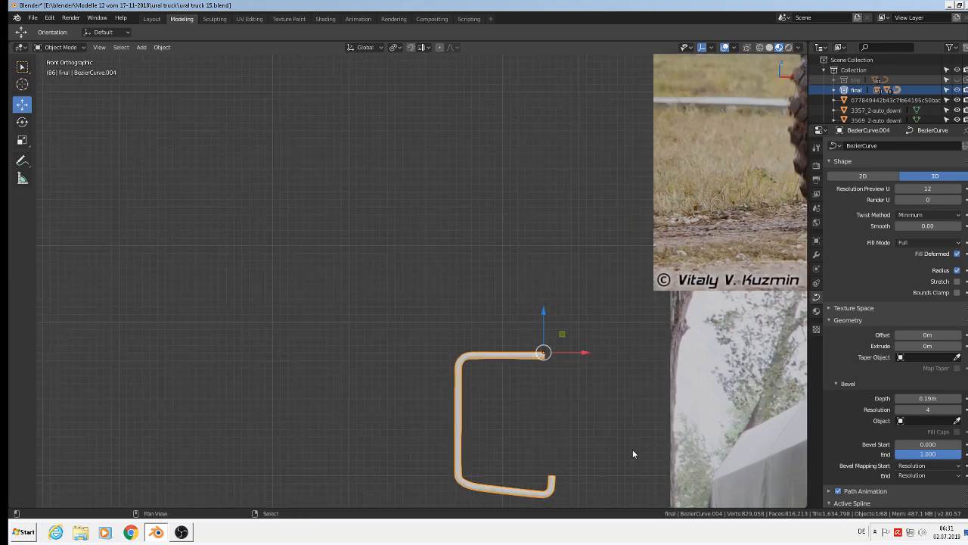
pyautogui.keyDown('shift'); pyautogui.moveTo(551, 379); pyautogui.dragTo(541, 373, button='middle'); pyautogui.keyUp('shift')
pyautogui.keyDown('shift'); pyautogui.moveTo(274, 198); pyautogui.dragTo(204, 152, button='middle'); pyautogui.keyUp('shift')
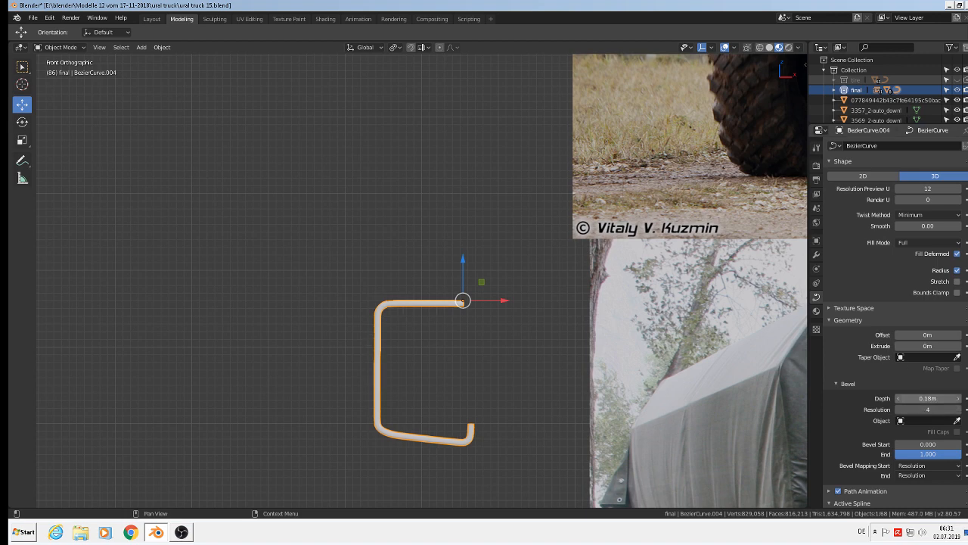
pyautogui.moveTo(928, 399); pyautogui.dragTo(909, 399)
pyautogui.keyDown('shift'); pyautogui.moveTo(626, 384); pyautogui.dragTo(318, 258, button='middle'); pyautogui.keyUp('shift')
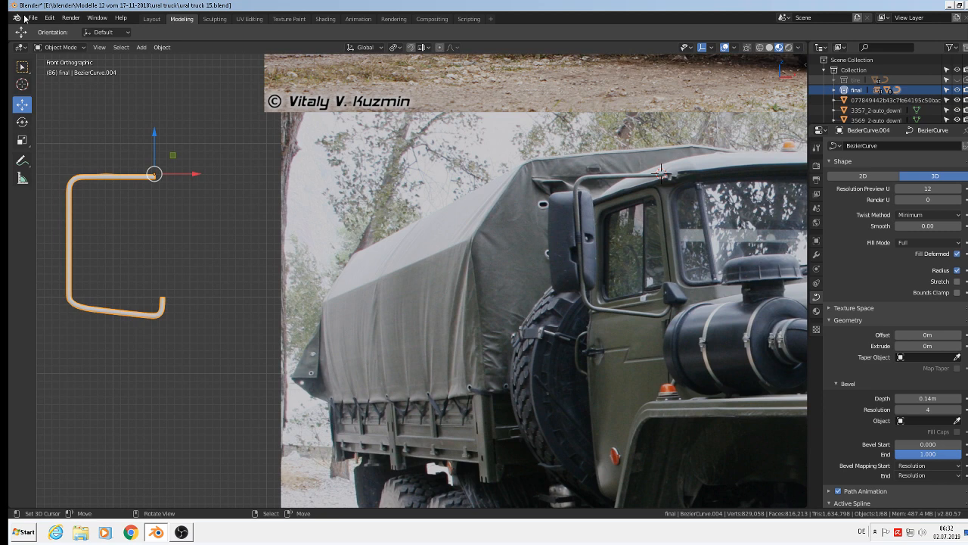
pyautogui.click(30, 17)
pyautogui.click(42, 96)
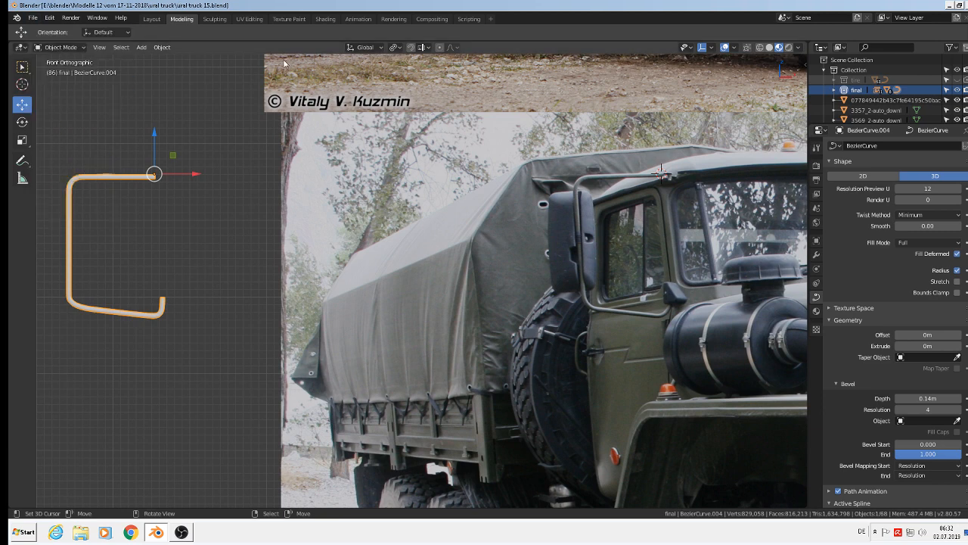
# Step: Place the 3D cursor at about X -6.59 m, Z 1.88 m, between the mirror bar and the truck photo
pyautogui.keyDown('shift'); pyautogui.rightClick(275, 231); pyautogui.keyUp('shift')
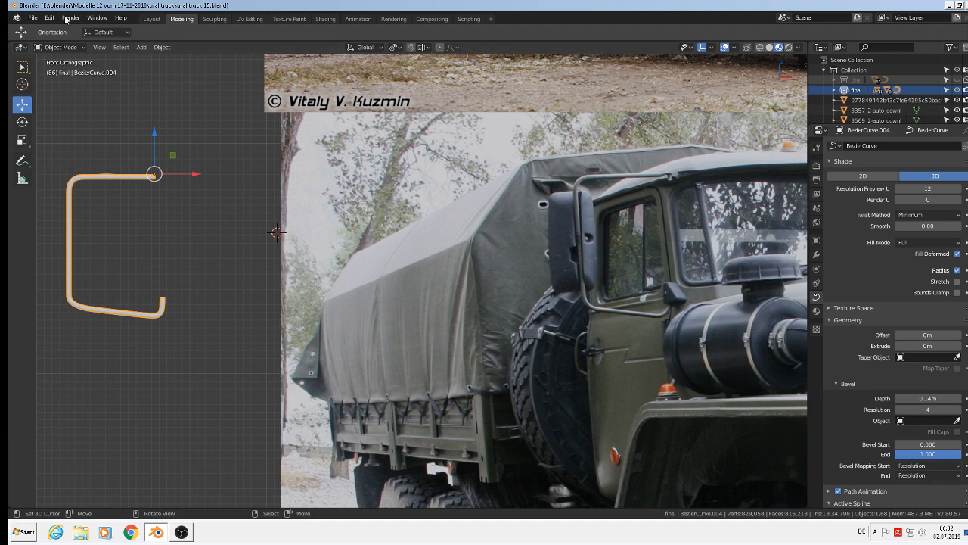
# Step: Add a cylinder with 3 vertices at the 3D cursor, scaled to 0.027 overall and additionally to 0.49 along Z
pyautogui.click(142, 50)
pyautogui.moveTo(151, 60)
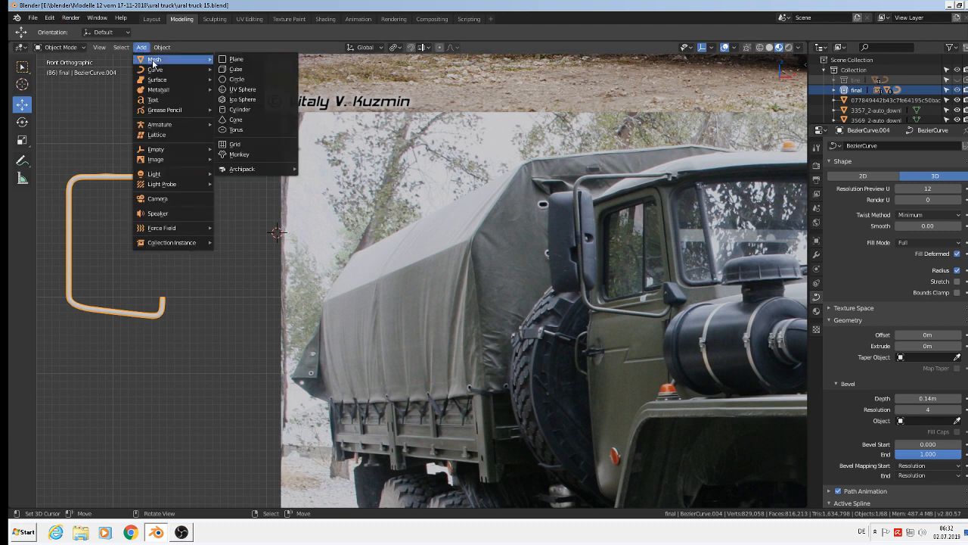
pyautogui.click(240, 110)
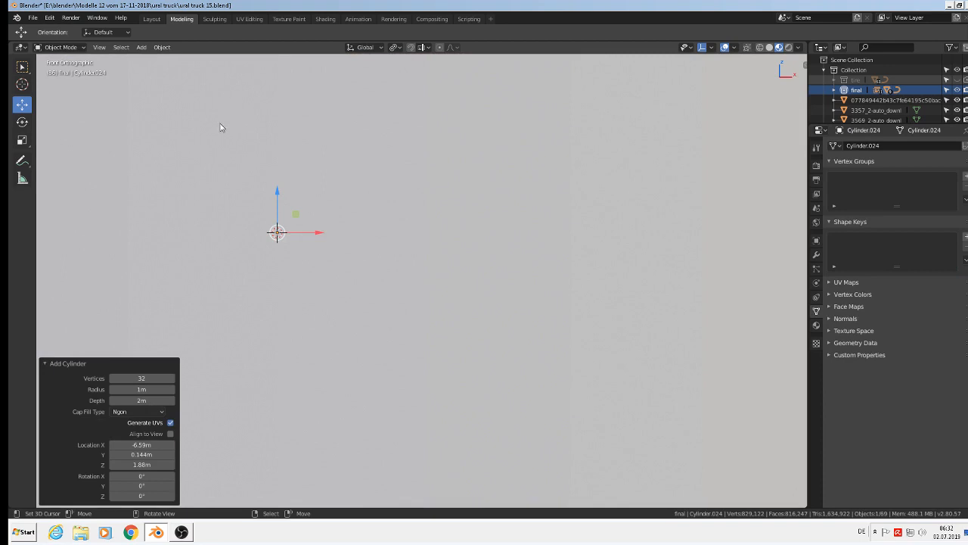
pyautogui.click(148, 376)
pyautogui.press('s')
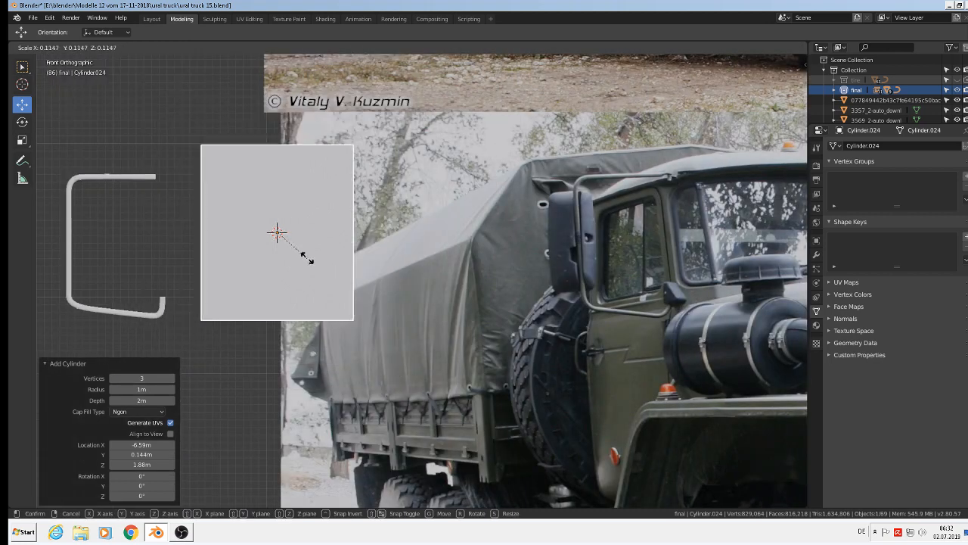
pyautogui.click(281, 231)
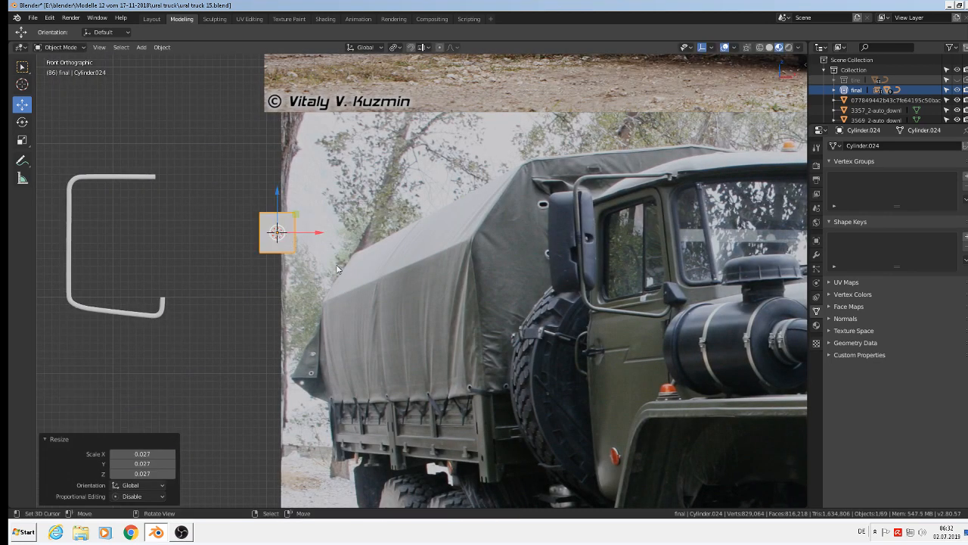
pyautogui.press('s')
pyautogui.press('z')
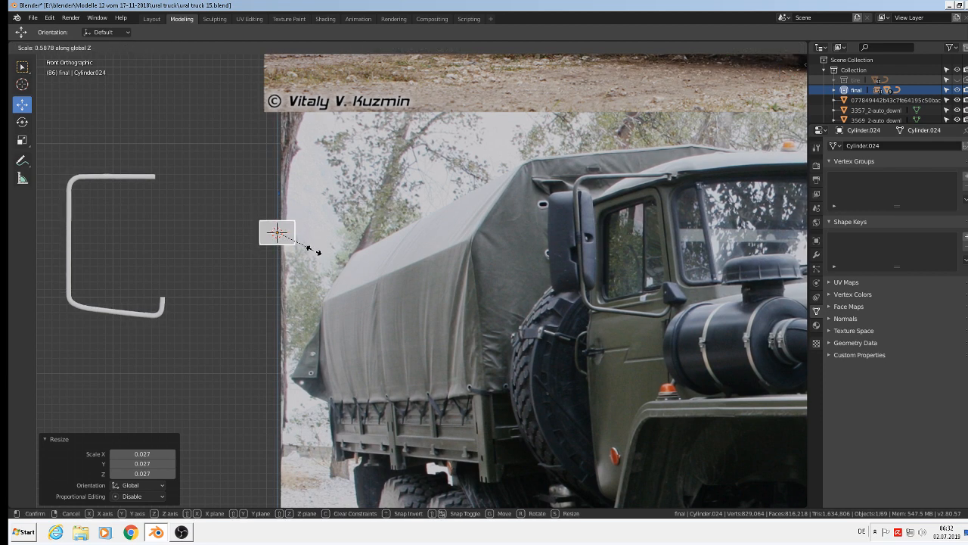
pyautogui.click(310, 252)
# Step: Rotate the triangular prism 90° about X and shift it -0.0533 m along X towards the mirror bar
pyautogui.write('rx')
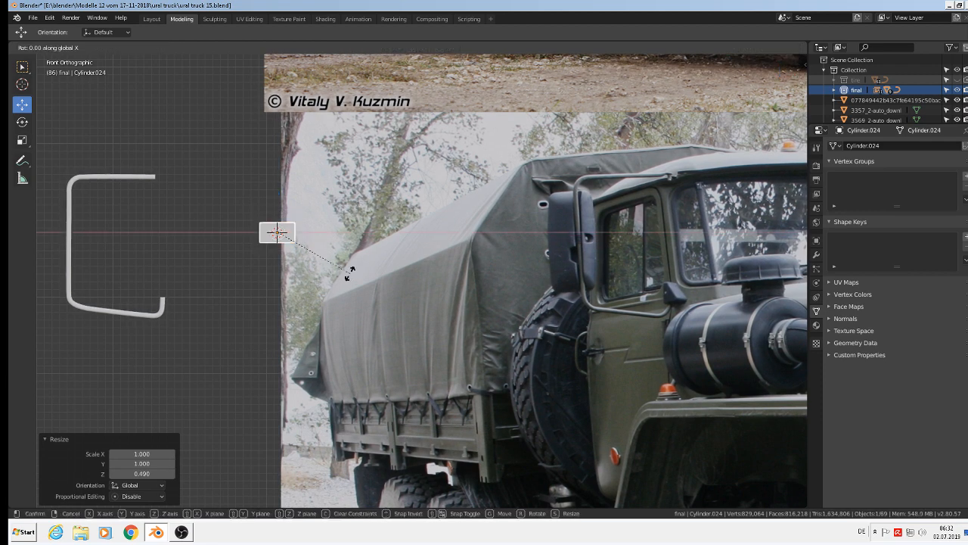
pyautogui.write('90')
pyautogui.press('Return')
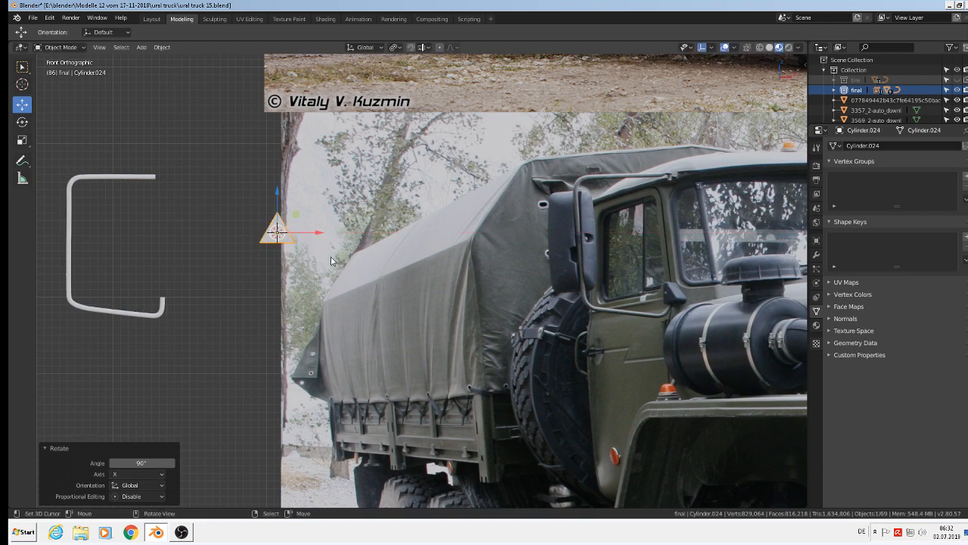
pyautogui.moveTo(322, 233); pyautogui.dragTo(277, 232)
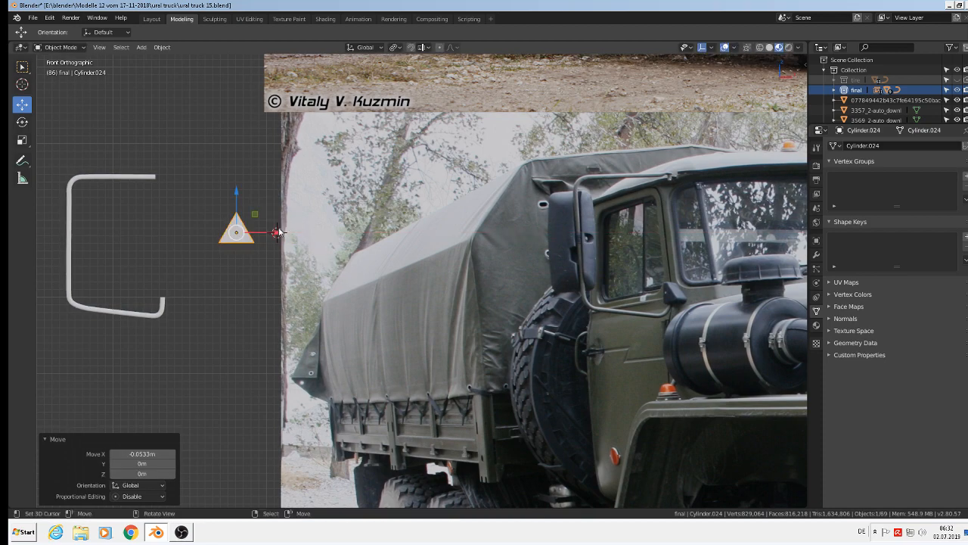
# Step: Bevel all edges of the triangular prism with a width of 0.298 m and 3 segments
pyautogui.scroll(4, 278, 233)
pyautogui.scroll(-4, 278, 237)
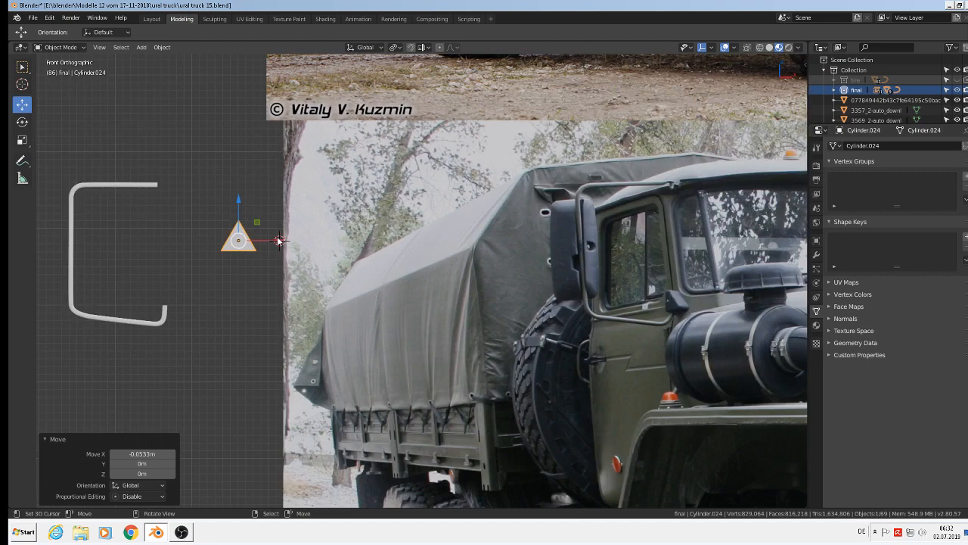
pyautogui.scroll(3, 202, 249)
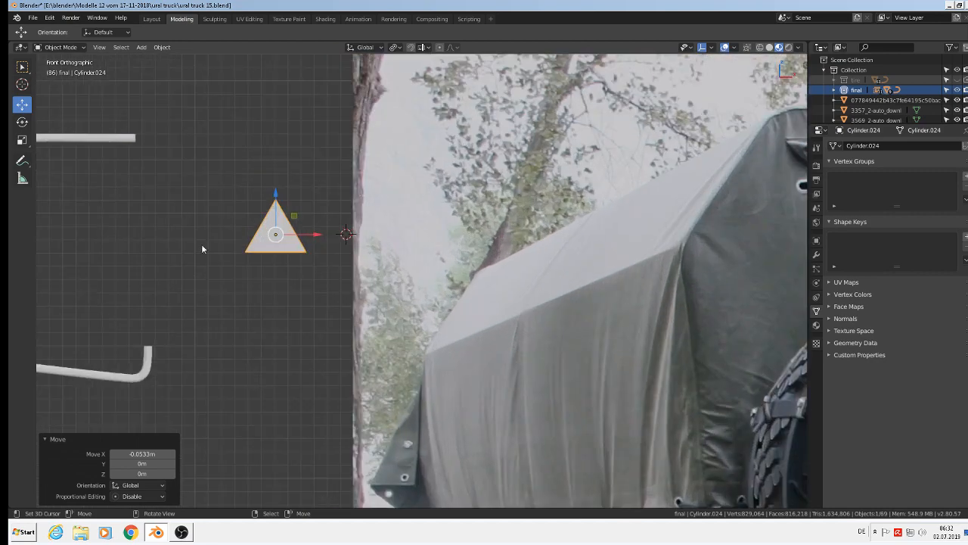
pyautogui.press('Tab')
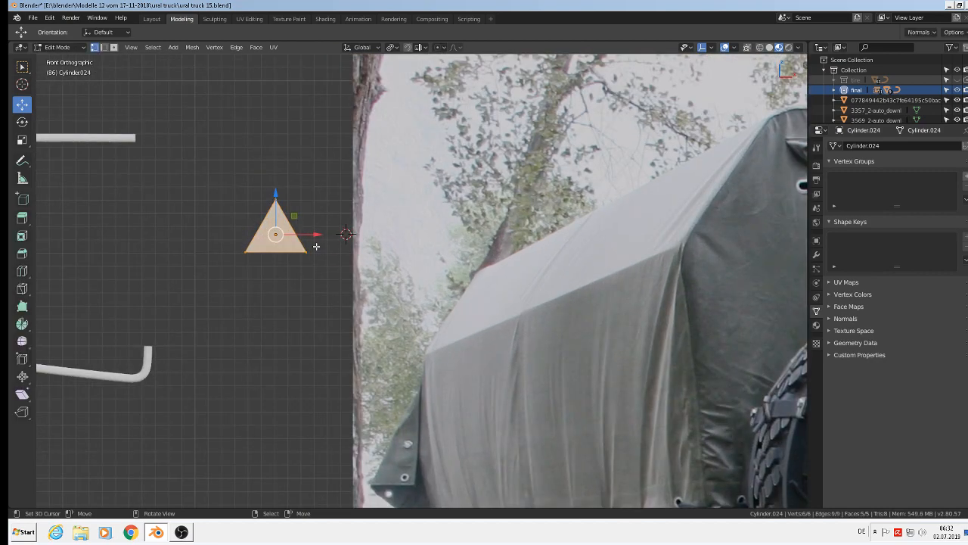
pyautogui.moveTo(340, 275); pyautogui.dragTo(353, 288, button='middle')
pyautogui.hotkey('ctrl', 'b')
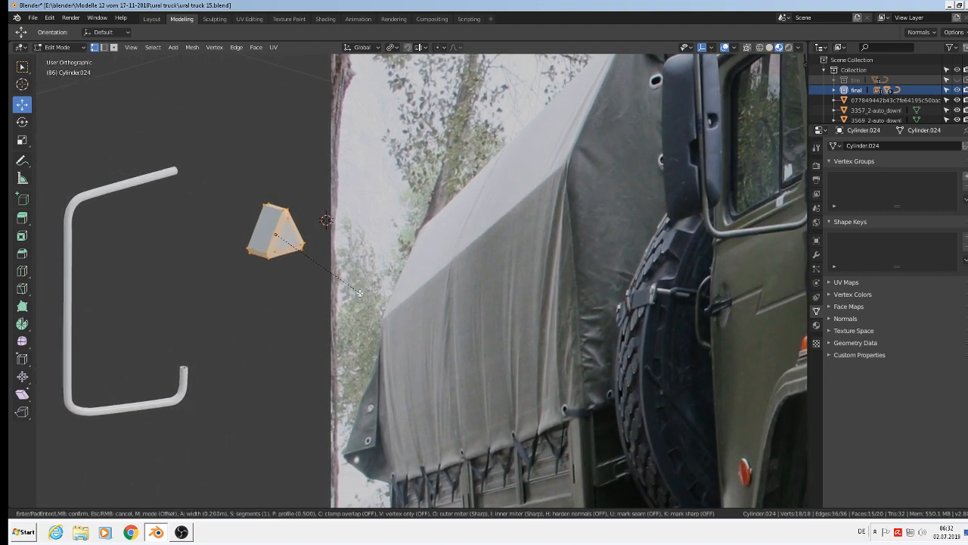
pyautogui.scroll(1, 361, 295)
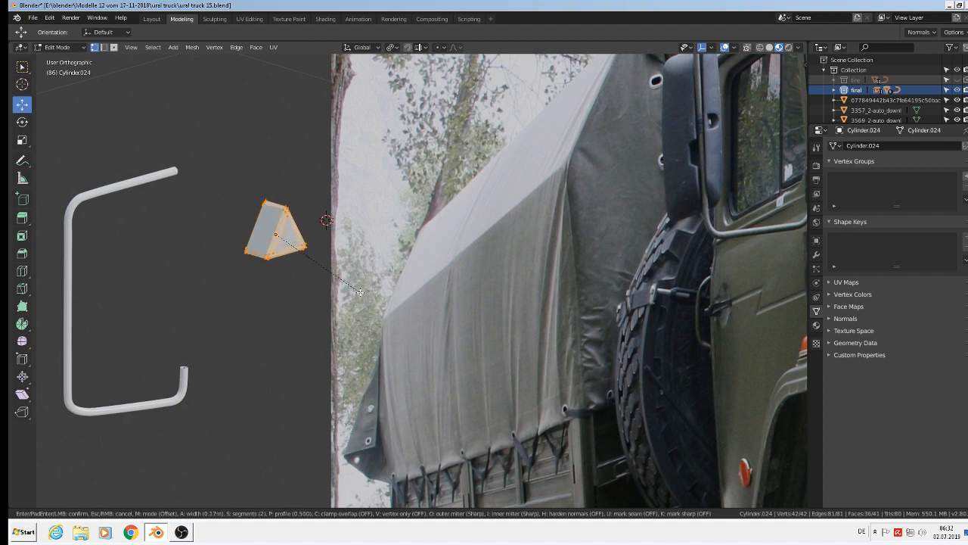
pyautogui.scroll(1, 362, 293)
pyautogui.click(365, 293)
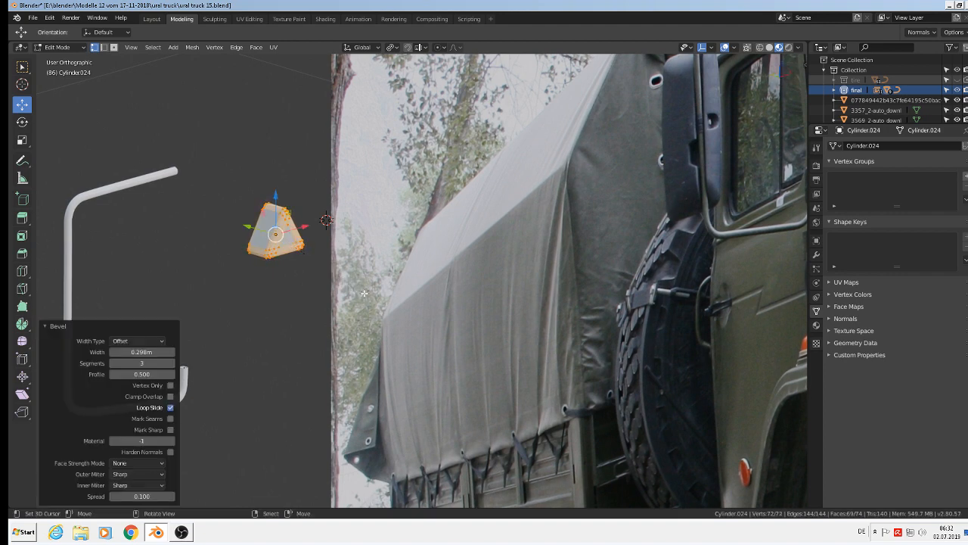
pyautogui.press('Tab')
# Step: Scale the bevelled prism to 0.859 along Z and shade it smooth
pyautogui.scroll(-1, 342, 286)
pyautogui.moveTo(258, 270); pyautogui.dragTo(514, 325, button='middle')
pyautogui.scroll(5, 282, 248)
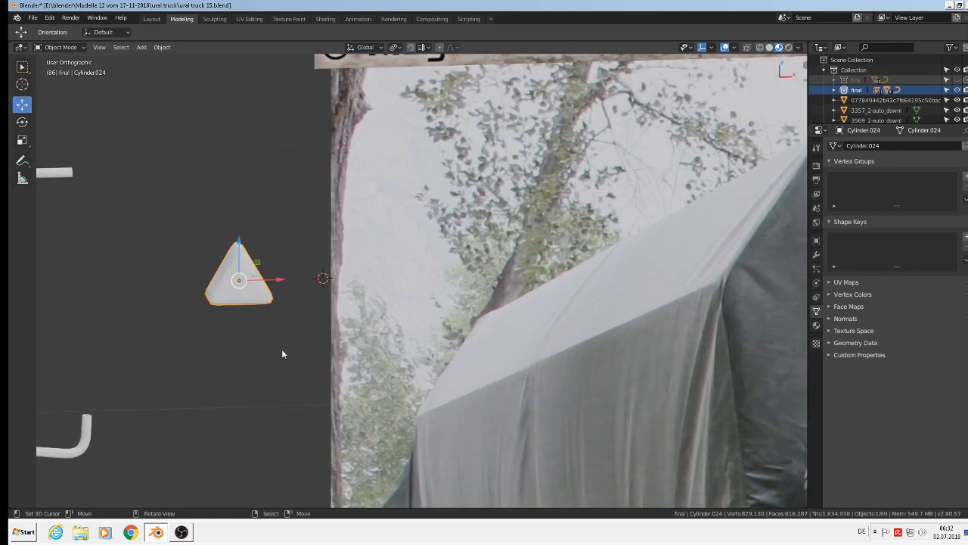
pyautogui.press('s')
pyautogui.press('z')
pyautogui.click(260, 325)
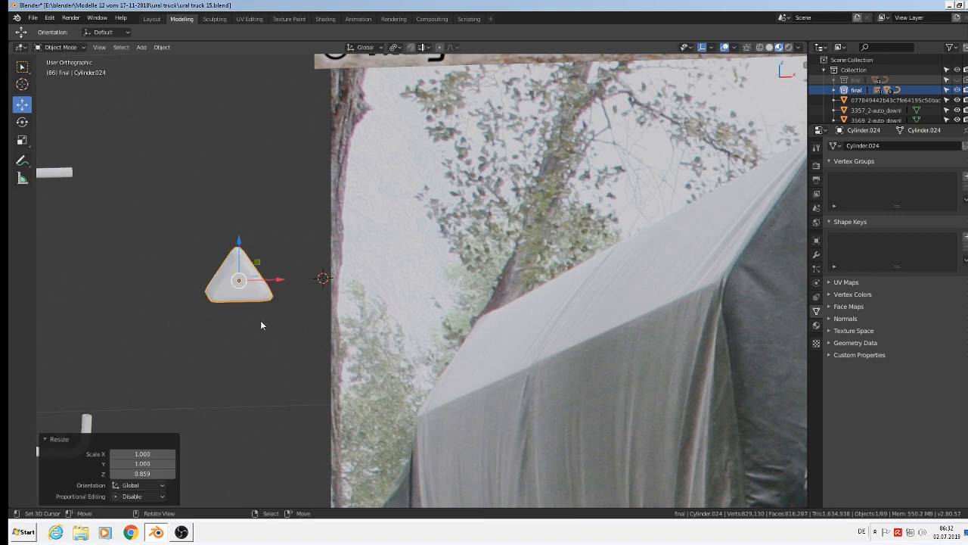
pyautogui.click(162, 47)
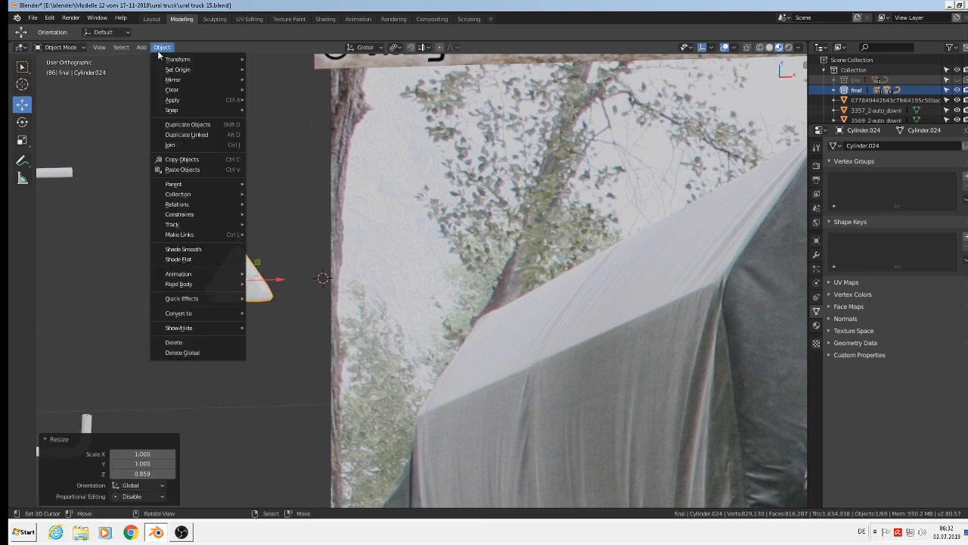
pyautogui.click(193, 250)
# Step: Move the prism onto the lower end of the mirror bar and rotate it 296° about Y
pyautogui.scroll(-3, 193, 252)
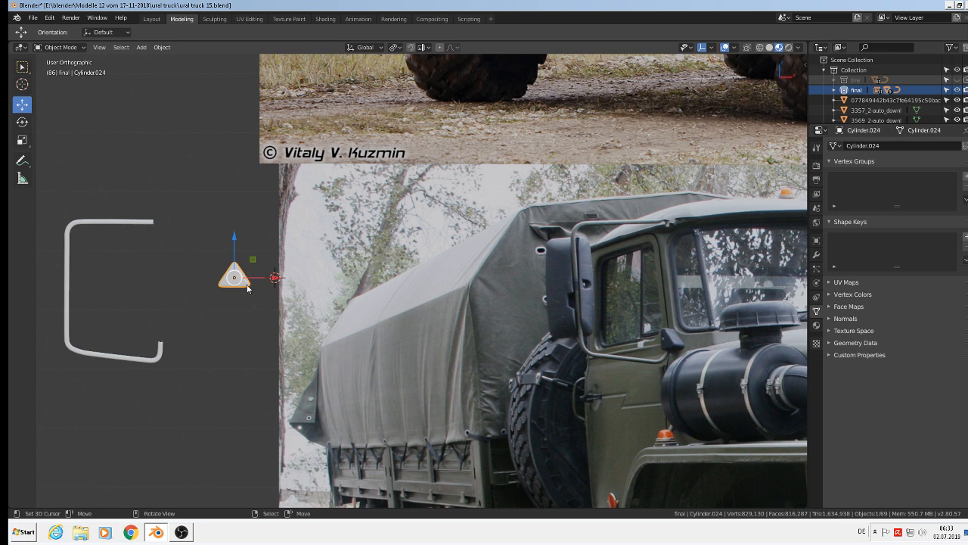
pyautogui.moveTo(237, 280); pyautogui.dragTo(144, 345)
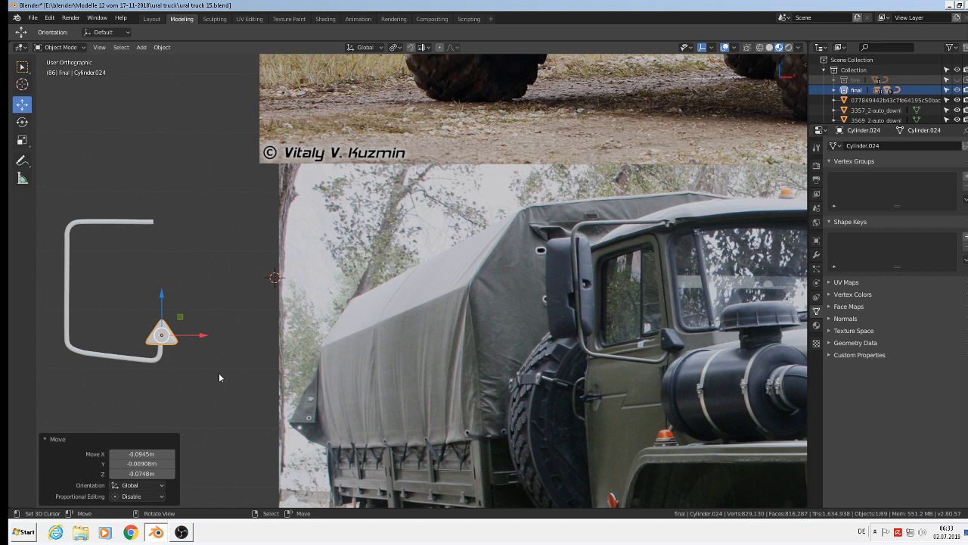
pyautogui.press('r')
pyautogui.press('y')
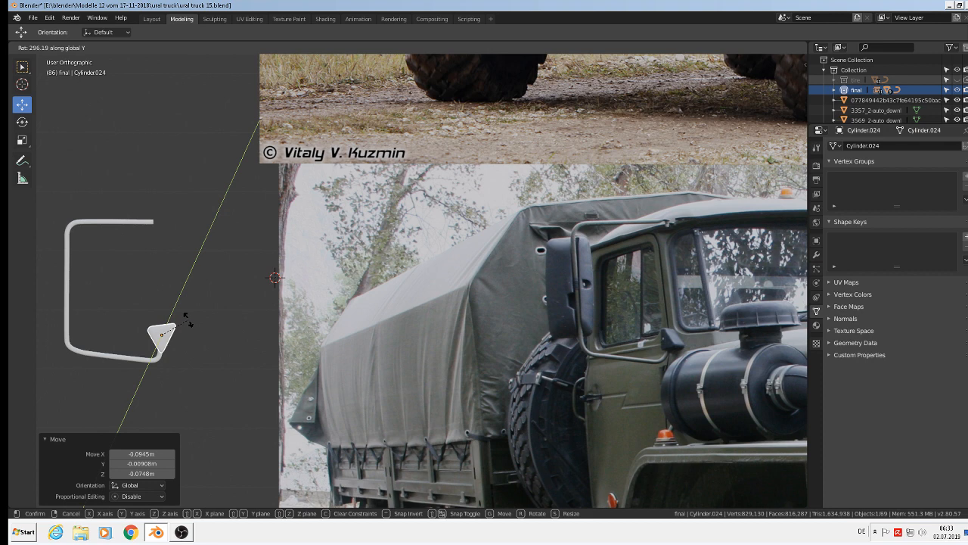
pyautogui.click(188, 322)
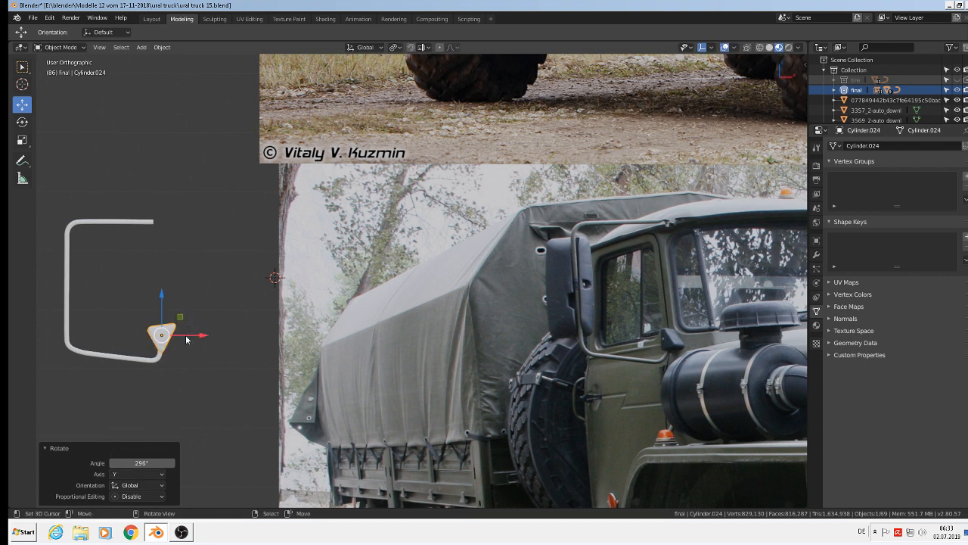
# Step: Delete the triangular prism and add a cube scaled to 0.028 at the 3D cursor
pyautogui.press('x')
pyautogui.click(187, 337)
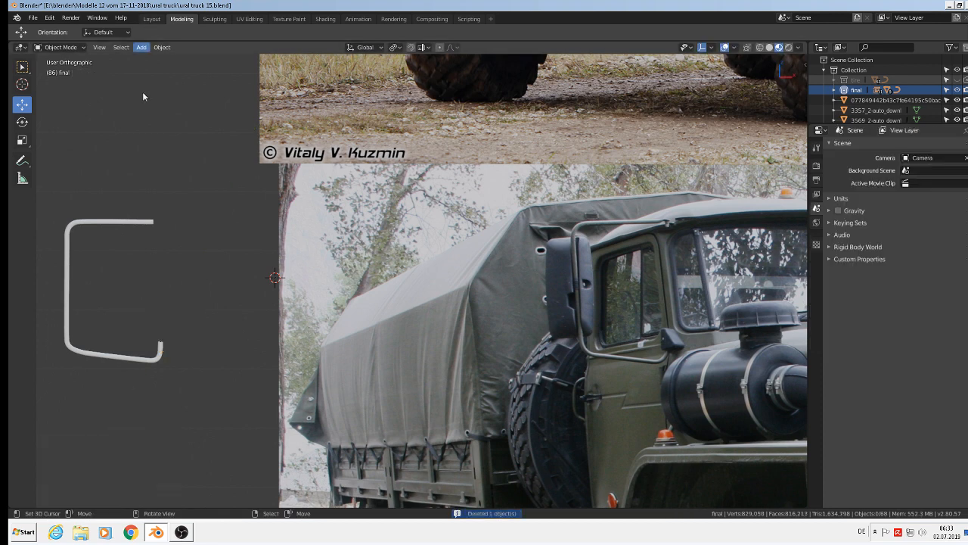
pyautogui.click(140, 47)
pyautogui.moveTo(182, 60)
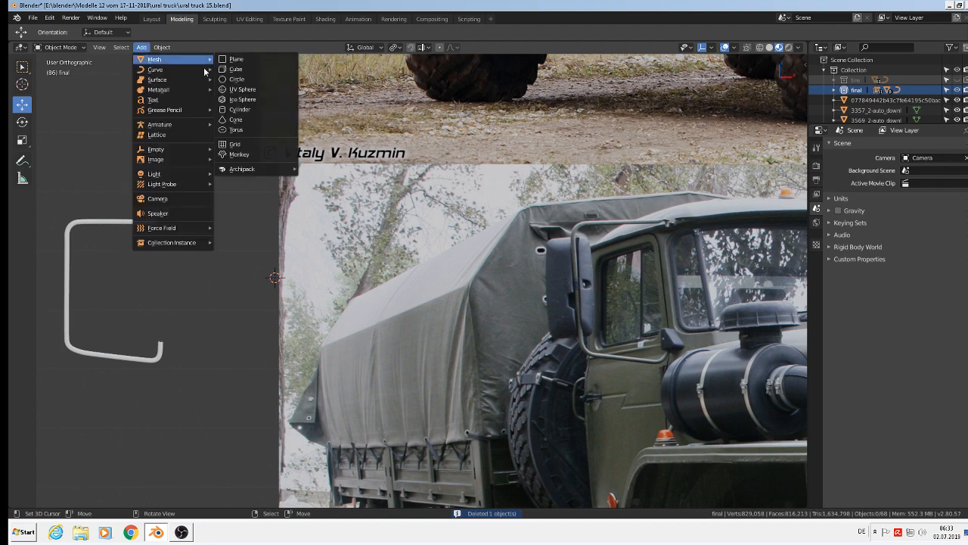
pyautogui.click(260, 68)
pyautogui.press('s')
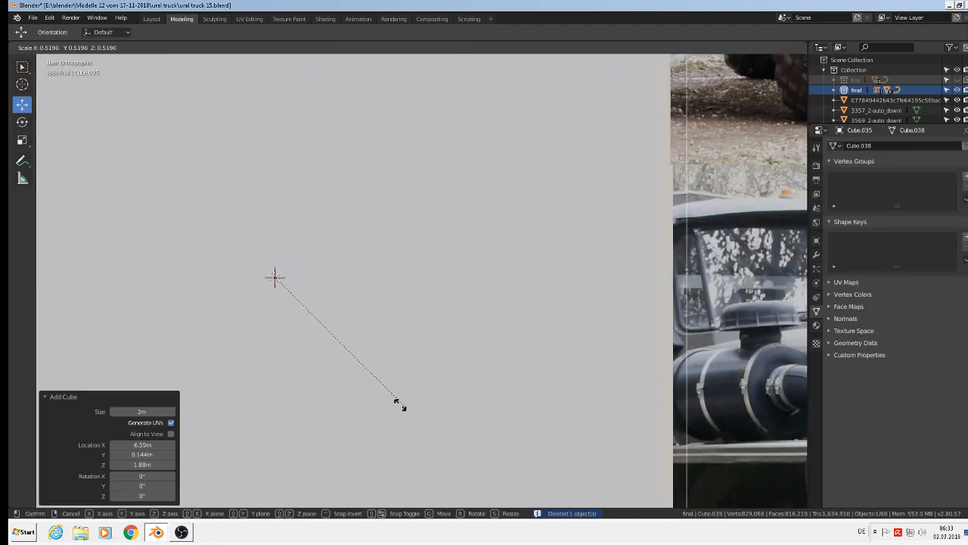
pyautogui.click(271, 286)
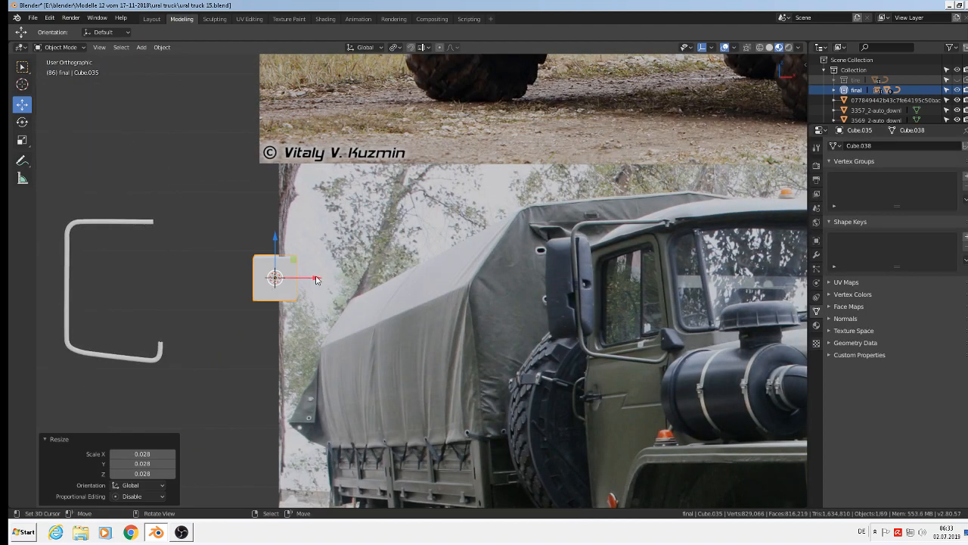
# Step: Shift the cube -0.0534 m along X and delete it
pyautogui.moveTo(317, 277); pyautogui.dragTo(276, 279)
pyautogui.scroll(3, 292, 318)
pyautogui.press('x')
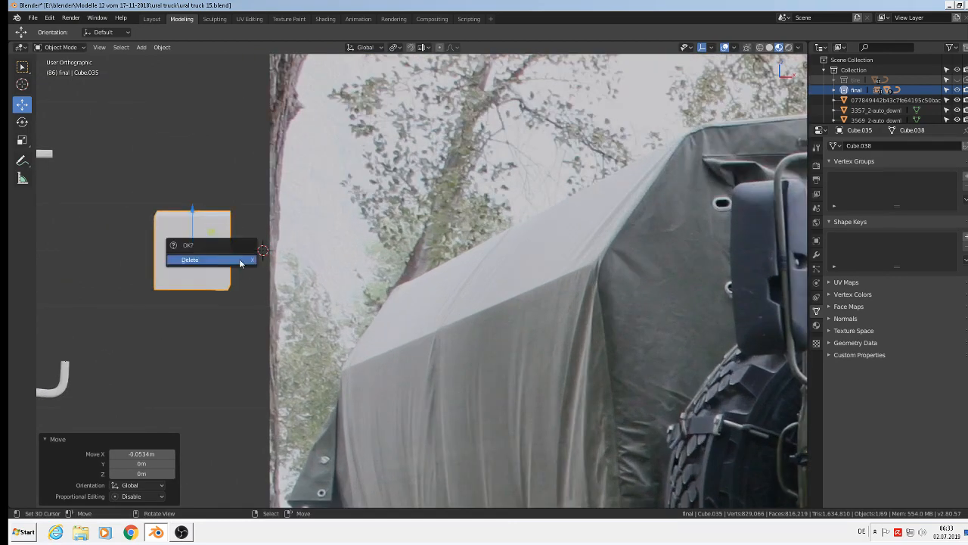
pyautogui.click(239, 257)
# Step: Add a plane at the 3D cursor and rotate it 90° about X so it stands upright
pyautogui.click(162, 47)
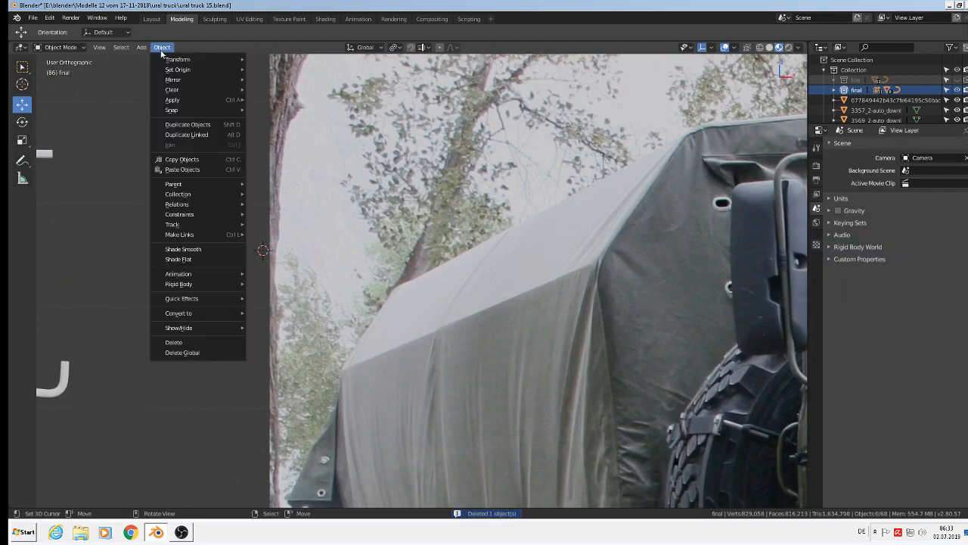
pyautogui.moveTo(141, 47)
pyautogui.moveTo(174, 59)
pyautogui.click(247, 59)
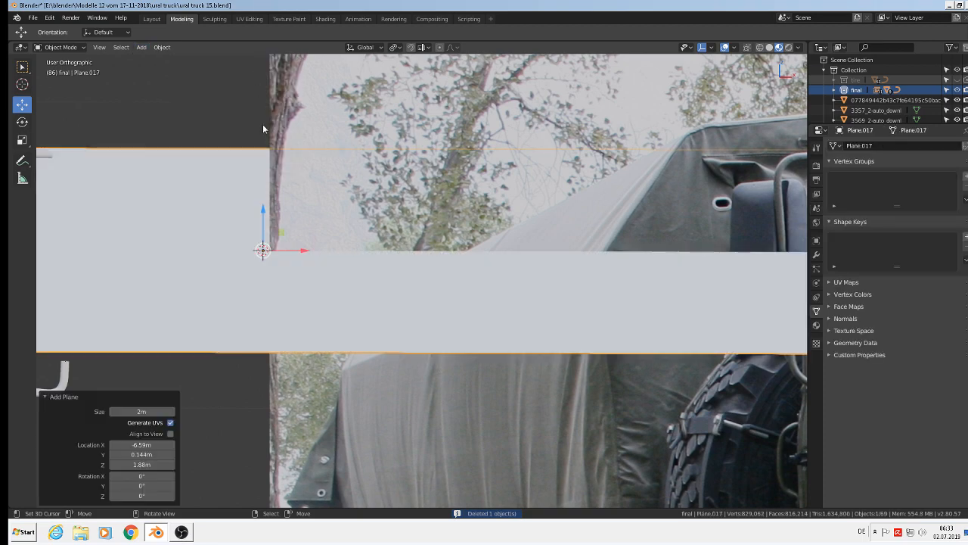
pyautogui.scroll(-5, 262, 124)
pyautogui.write('rx90')
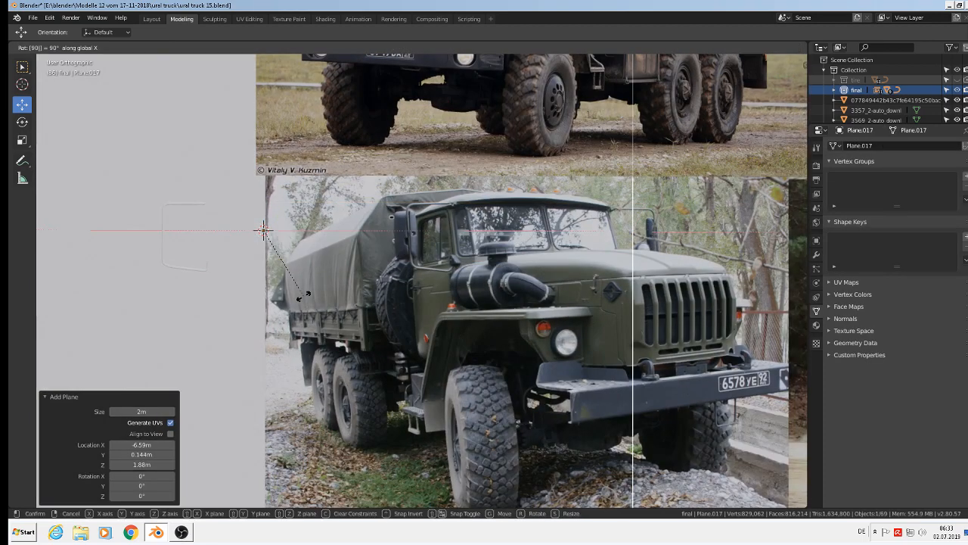
pyautogui.press('Return')
# Step: Scale the plane by -0.041 and move it -0.0751 m along X, next to the mirror bar
pyautogui.press('s')
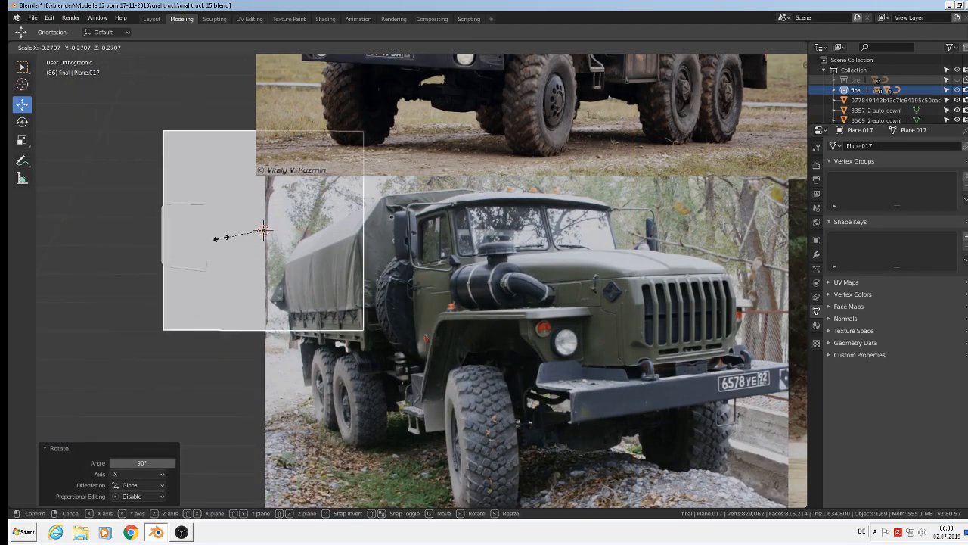
pyautogui.click(263, 230)
pyautogui.press('g')
pyautogui.press('x')
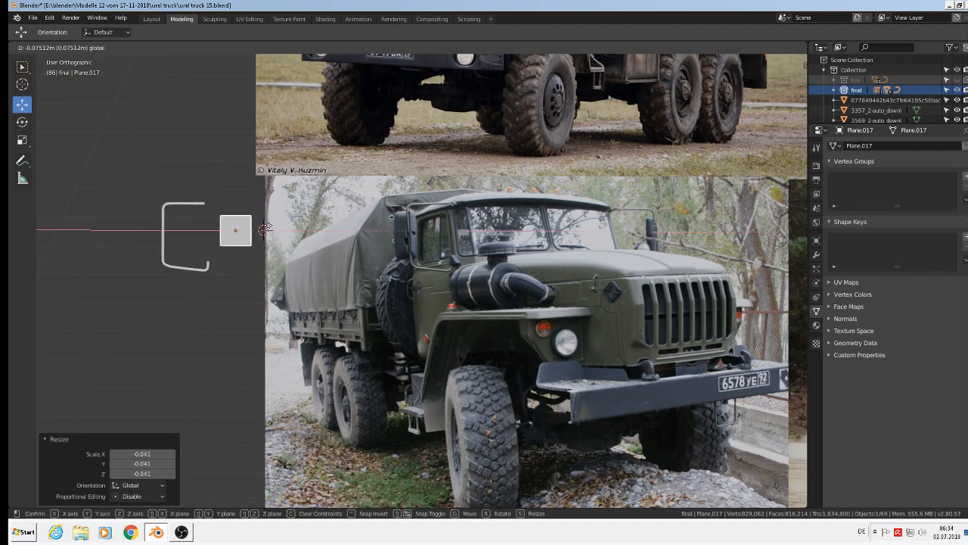
pyautogui.click(266, 228)
# Step: Knife-cut the upright plane diagonally from its upper-left corner to its lower-right corner
pyautogui.scroll(5, 265, 228)
pyautogui.keyDown('shift'); pyautogui.moveTo(259, 274); pyautogui.dragTo(255, 331, button='middle'); pyautogui.keyUp('shift')
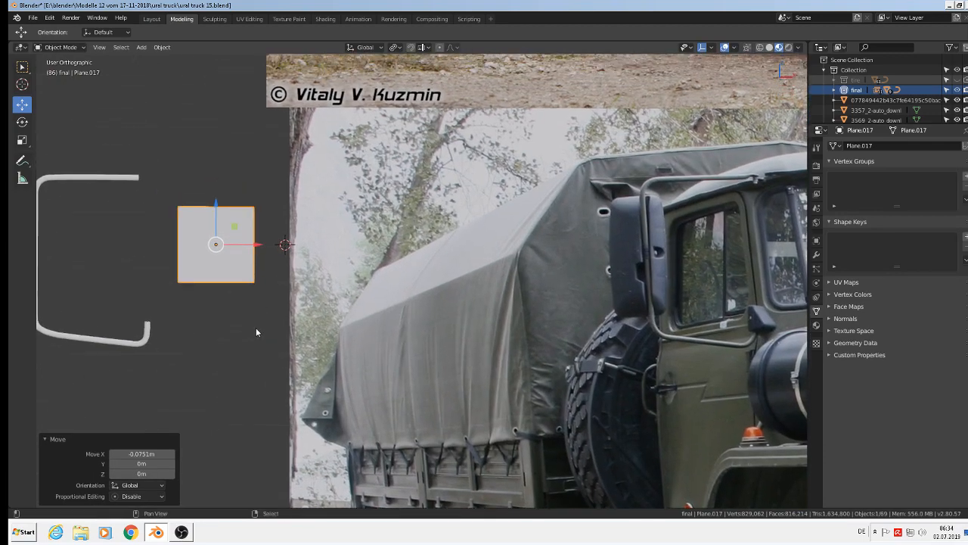
pyautogui.scroll(3, 177, 173)
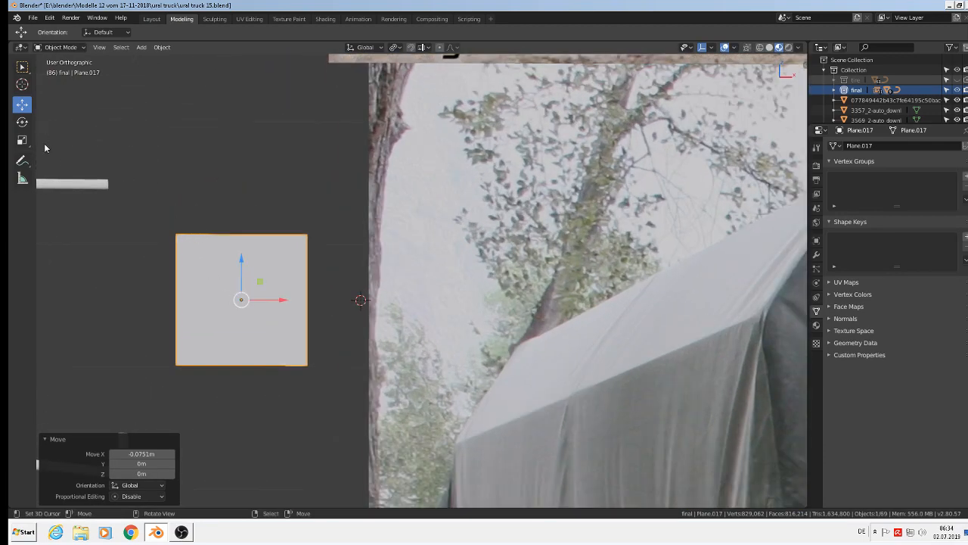
pyautogui.press('Tab')
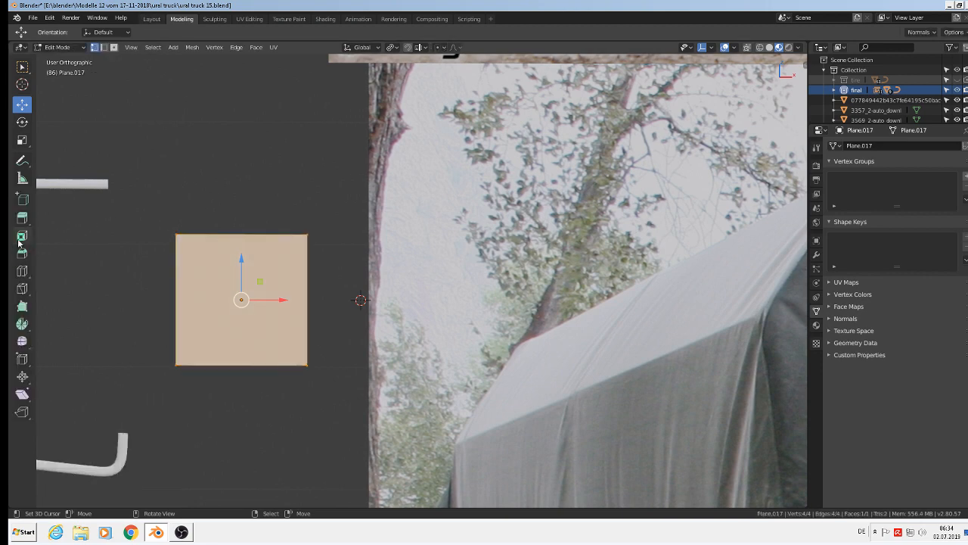
pyautogui.click(22, 288)
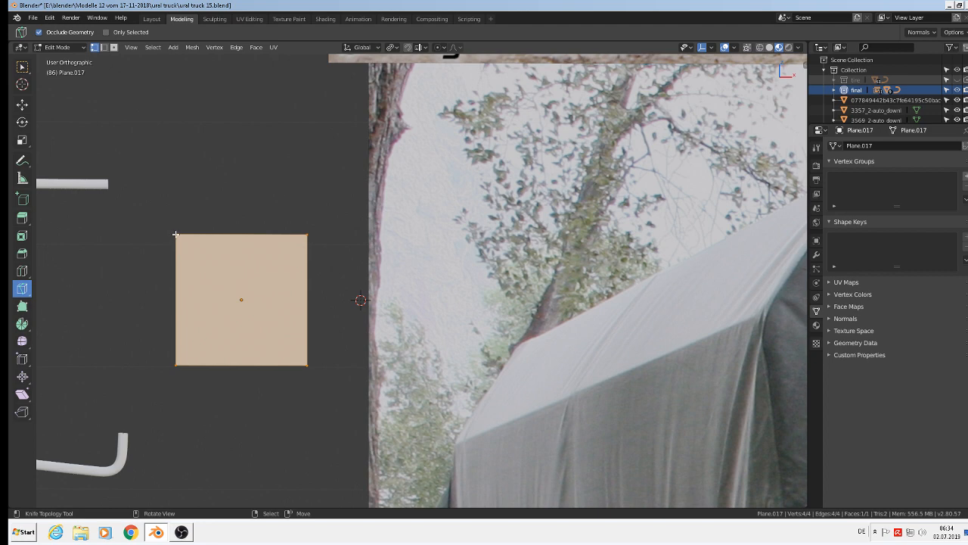
pyautogui.click(175, 234)
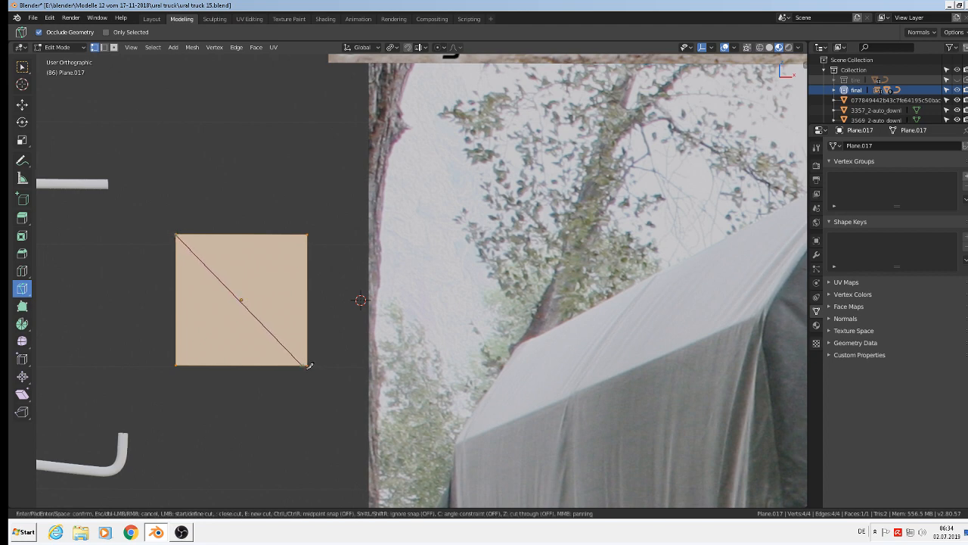
pyautogui.click(308, 365)
pyautogui.press('Return')
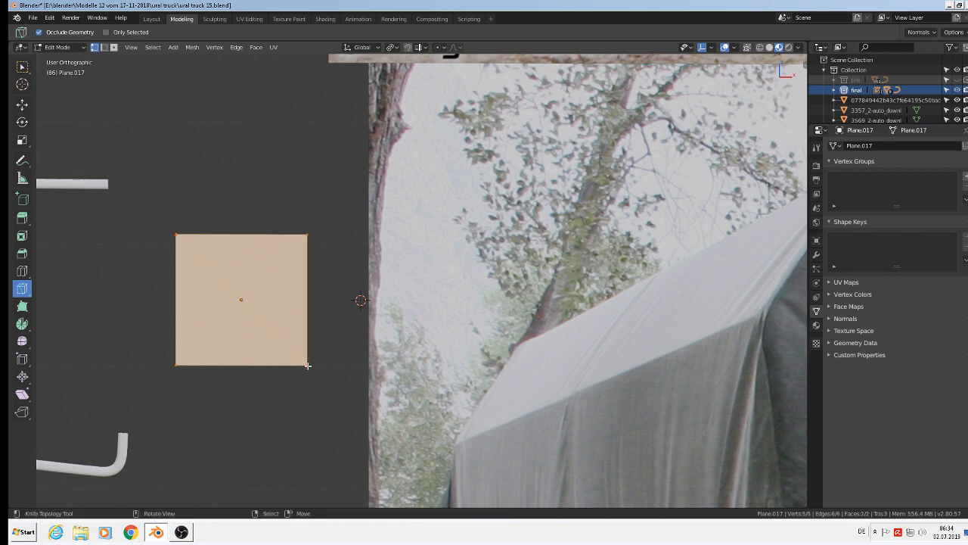
# Step: Delete the vertices along the plane's top edge on the cut-off side, leaving only the lower-left right triangle
pyautogui.rightClick(179, 230)
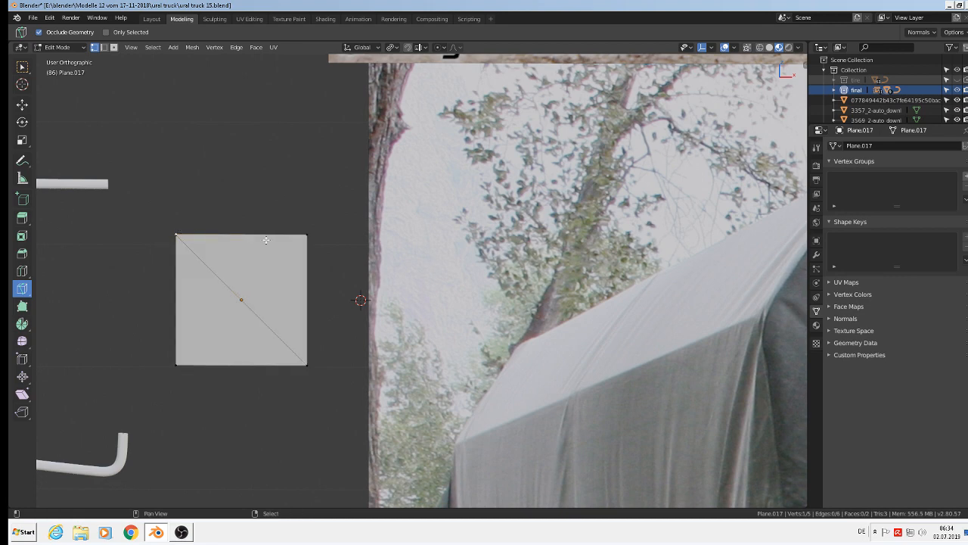
pyautogui.keyDown('shift'); pyautogui.rightClick(296, 244); pyautogui.keyUp('shift')
pyautogui.press('x')
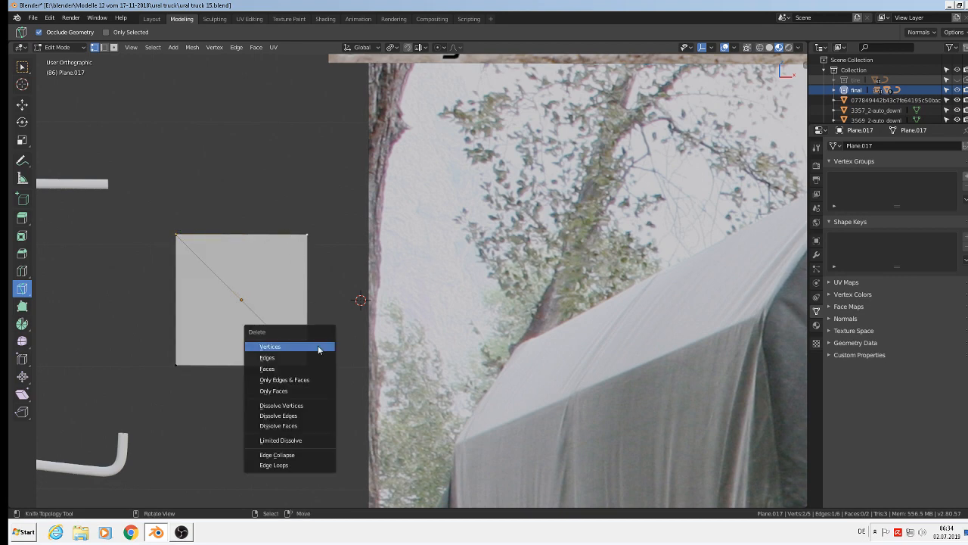
pyautogui.click(319, 347)
pyautogui.scroll(-1, 314, 344)
pyautogui.scroll(-2, 277, 336)
pyautogui.press('Tab')
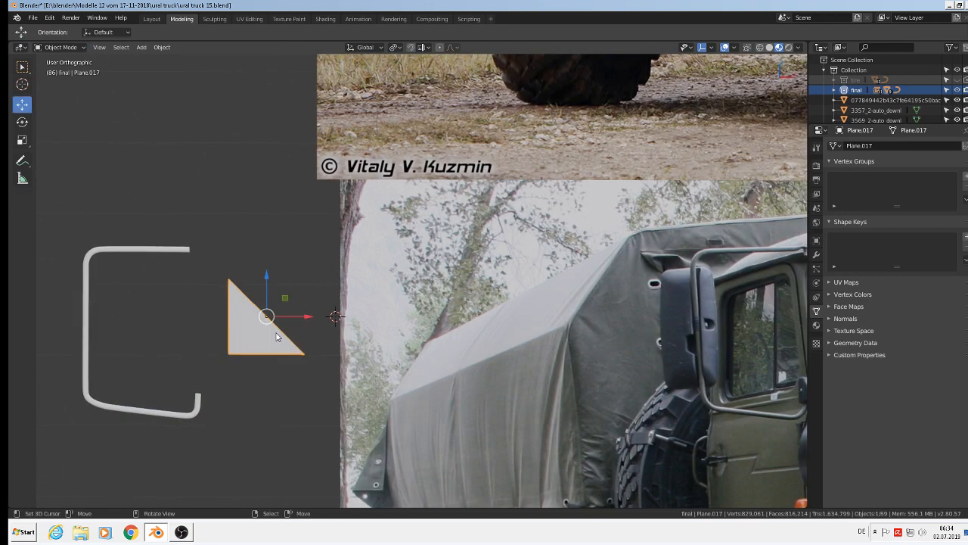
# Step: Extrude the whole triangle and shift the new face backward along Y to form a solid wedge
pyautogui.keyDown('shift'); pyautogui.moveTo(654, 393); pyautogui.dragTo(437, 305, button='middle'); pyautogui.keyUp('shift')
pyautogui.scroll(1, 178, 272)
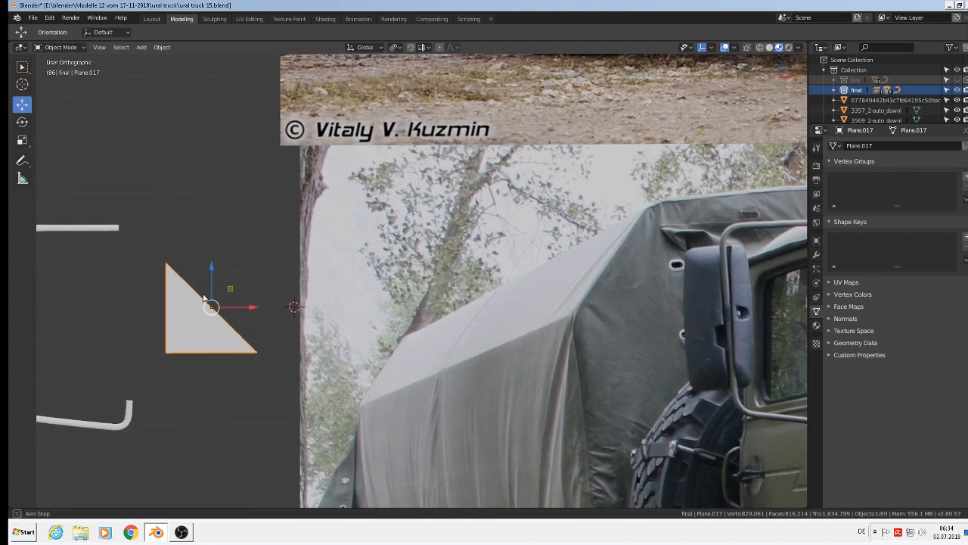
pyautogui.moveTo(205, 298); pyautogui.dragTo(272, 328, button='middle')
pyautogui.scroll(2, 213, 309)
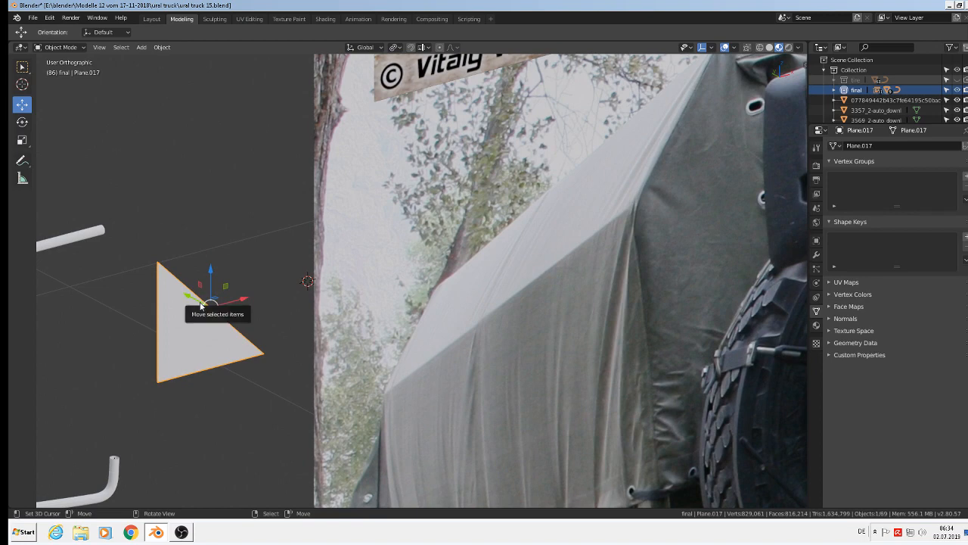
pyautogui.press('Tab')
pyautogui.press('a')
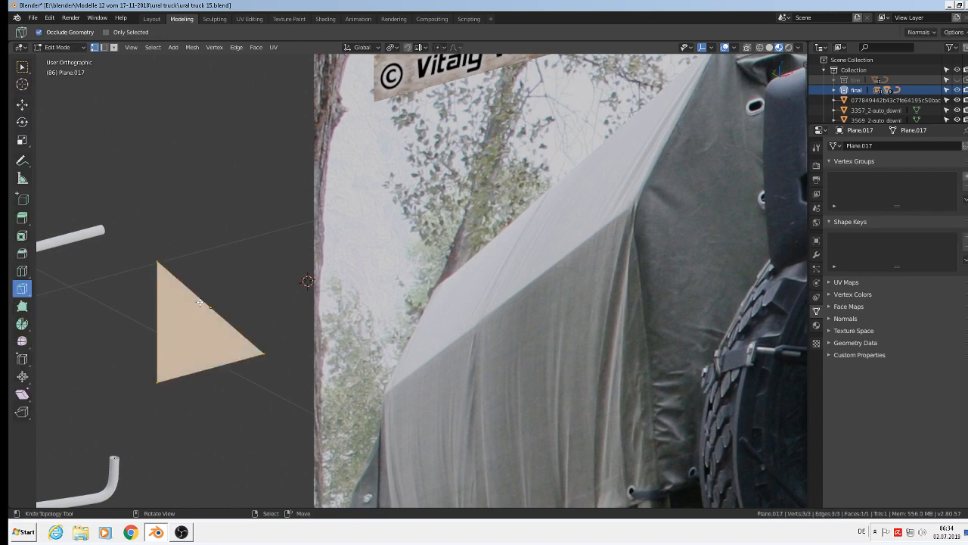
pyautogui.press('e')
pyautogui.rightClick(199, 303)
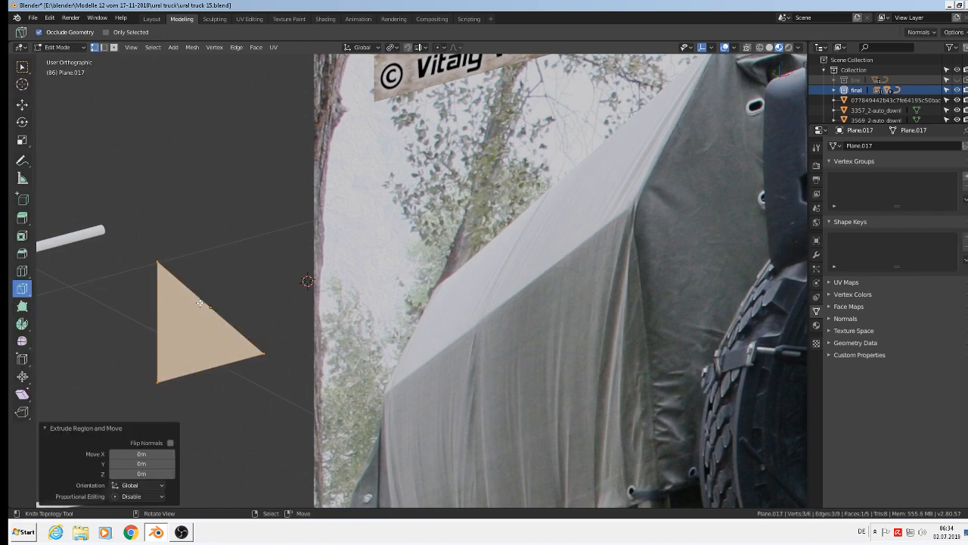
pyautogui.click(22, 105)
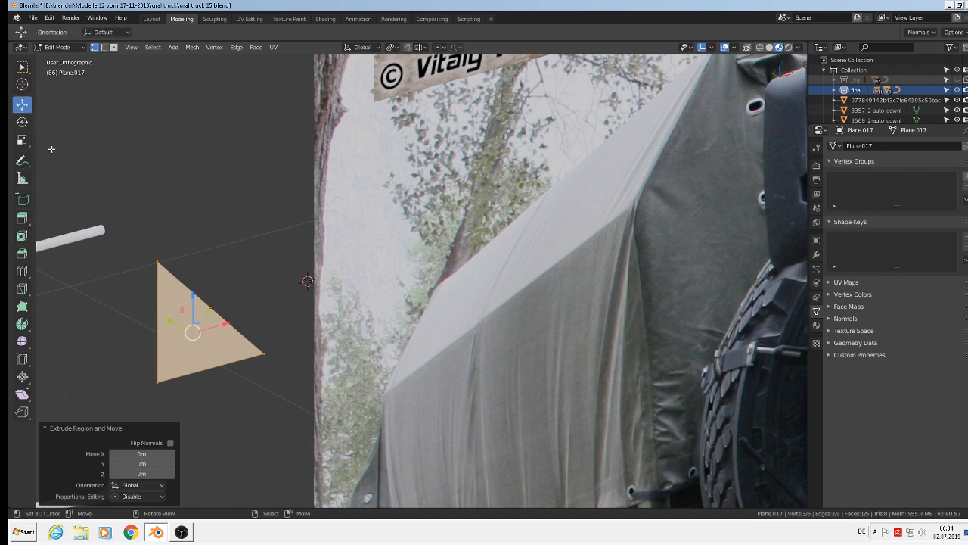
pyautogui.moveTo(174, 328); pyautogui.dragTo(153, 316)
# Step: Bevel all edges of the wedge about 0.18 m wide with 3 segments and shade it smooth
pyautogui.press('a')
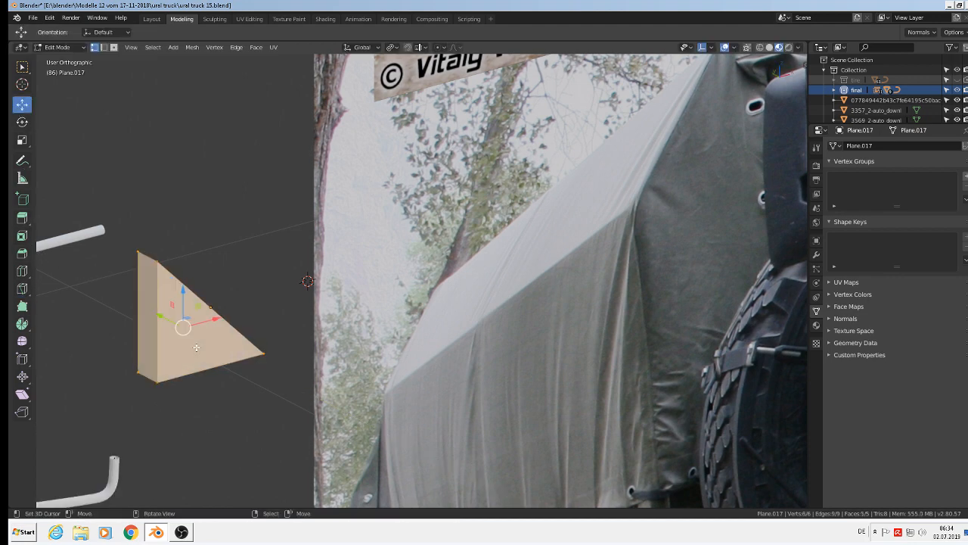
pyautogui.hotkey('ctrl', 'b')
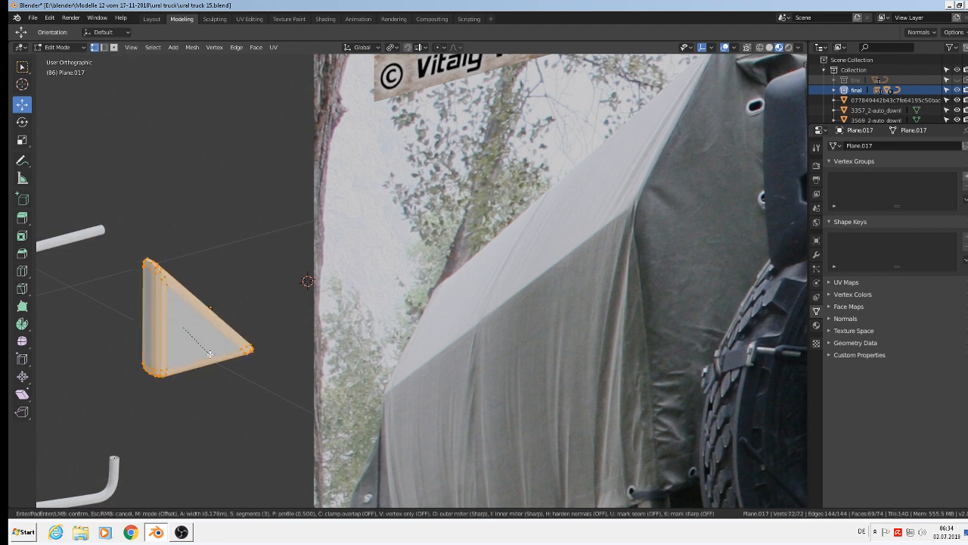
pyautogui.click(209, 353)
pyautogui.press('Tab')
pyautogui.moveTo(210, 354); pyautogui.dragTo(99, 285, button='middle')
pyautogui.click(160, 48)
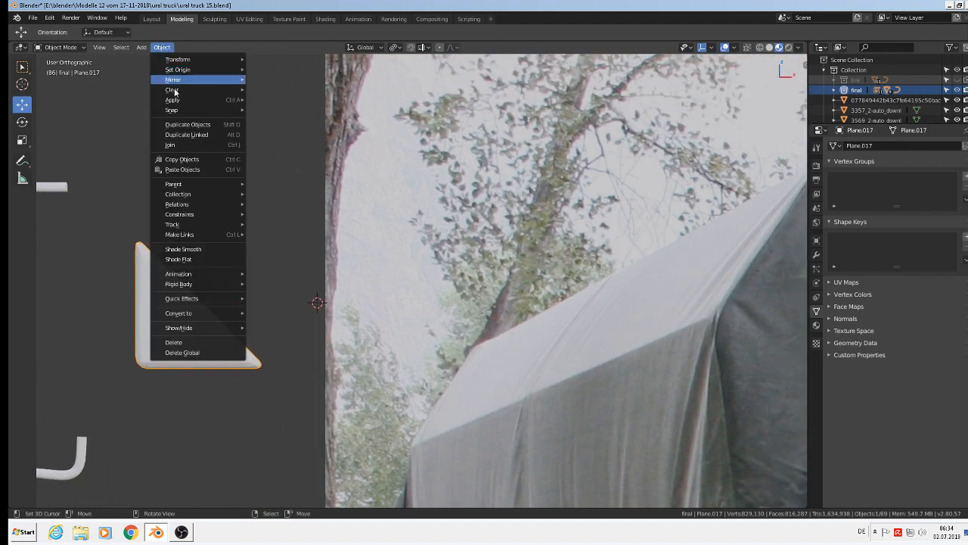
pyautogui.click(202, 250)
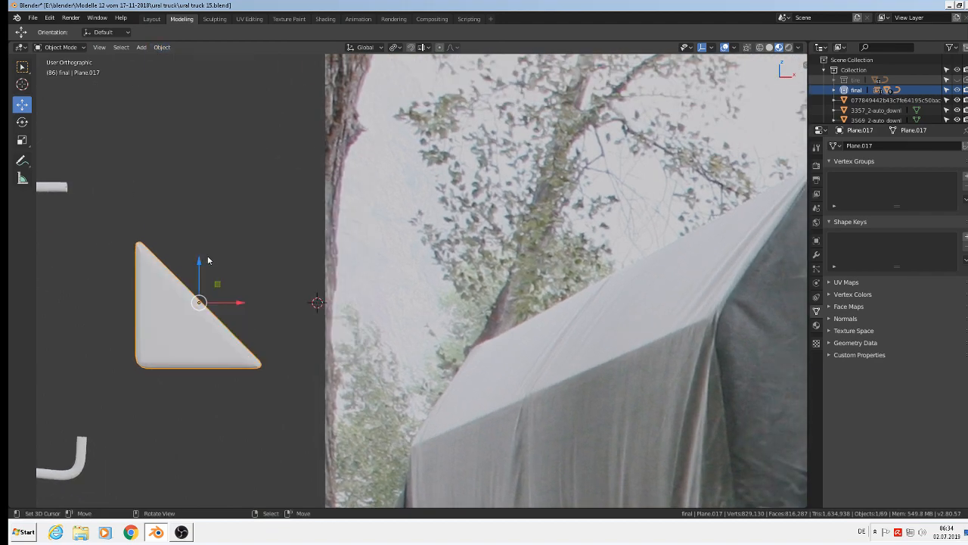
# Step: Undo the smooth shading and the bevel on all the wedge's edges
pyautogui.scroll(-4, 269, 342)
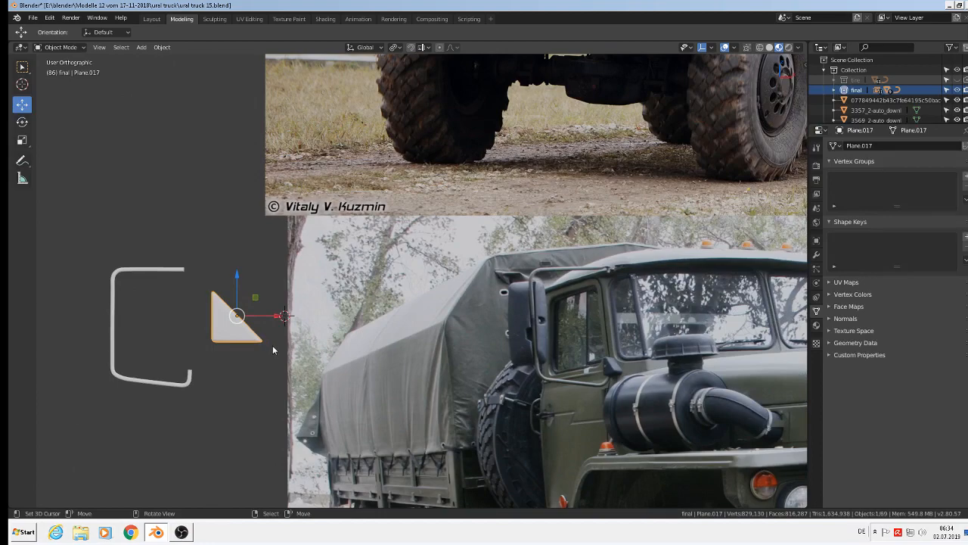
pyautogui.scroll(2, 272, 345)
pyautogui.scroll(-2, 273, 345)
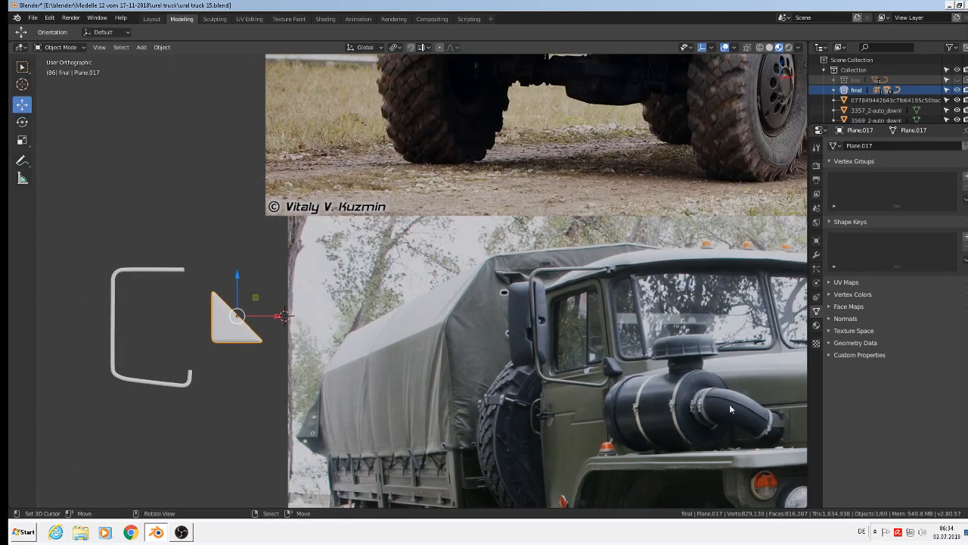
pyautogui.scroll(1, 241, 313)
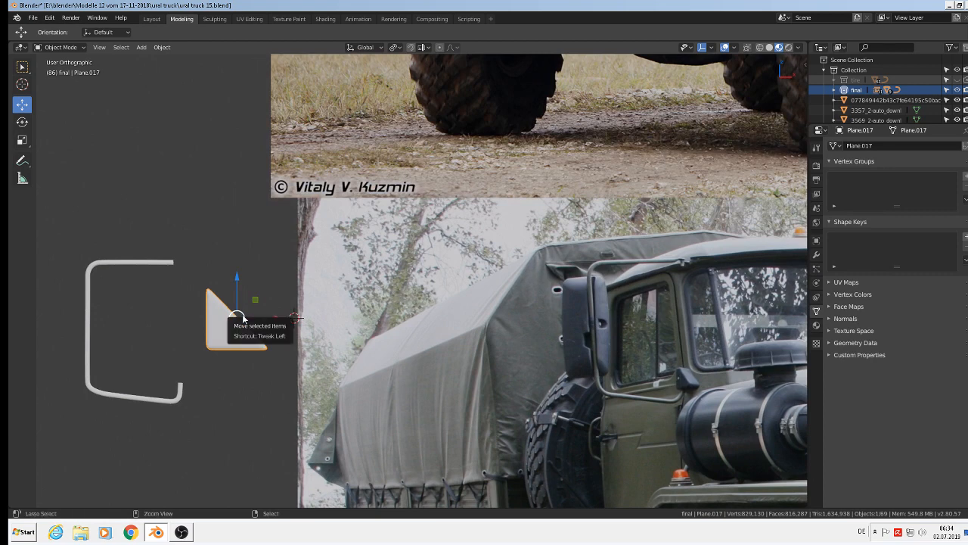
pyautogui.press('Tab')
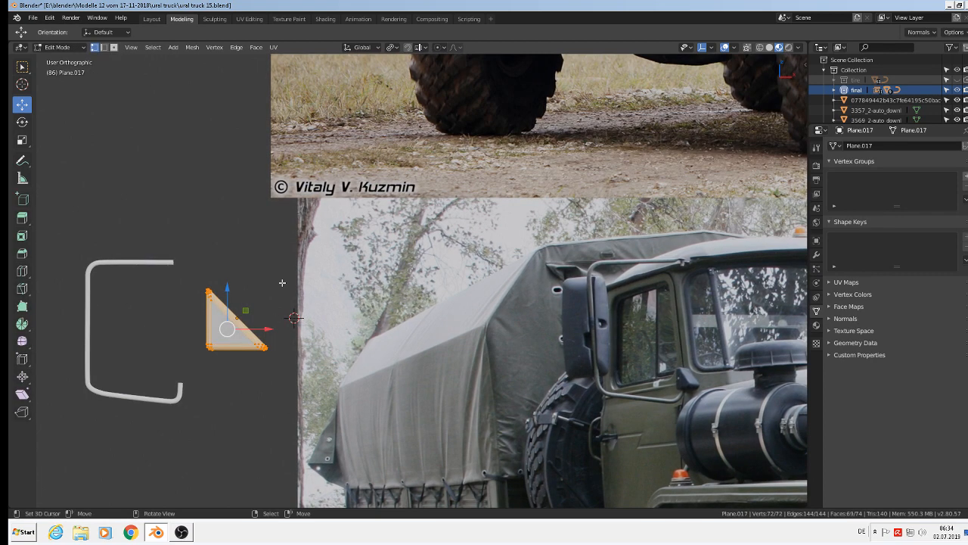
pyautogui.hotkey('ctrl', 'z')
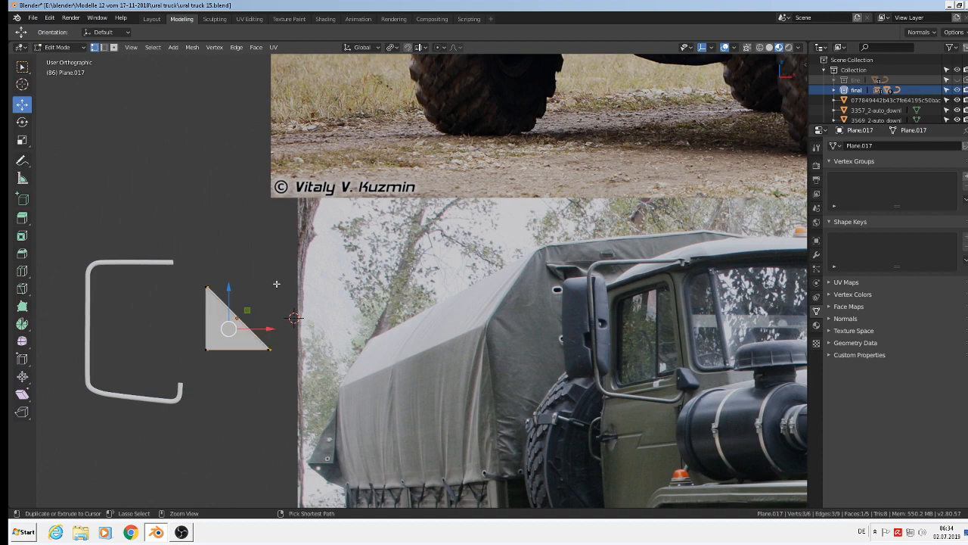
# Step: Round the wedge's upper tip by bevelling its edge 0.537 m with 7 segments
pyautogui.scroll(5, 224, 318)
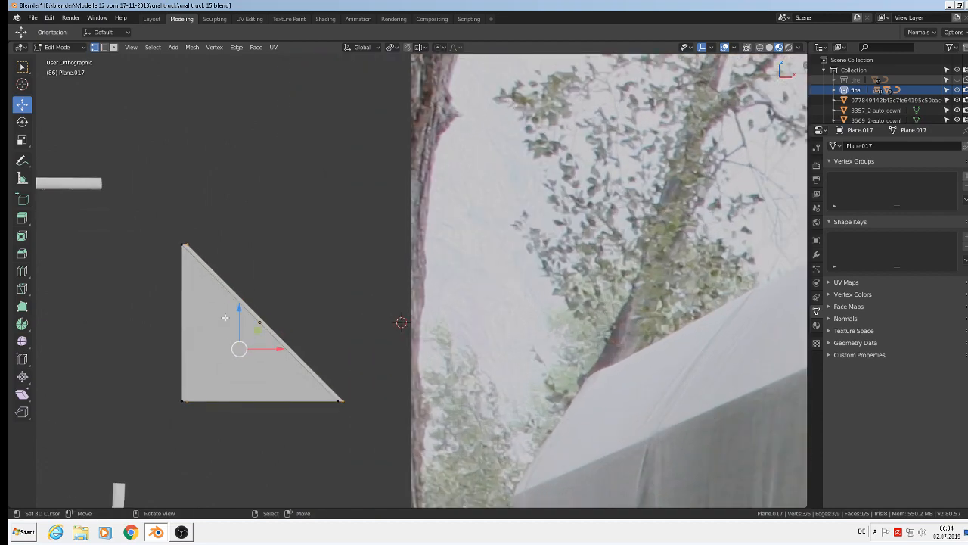
pyautogui.moveTo(252, 304); pyautogui.dragTo(253, 337, button='middle')
pyautogui.moveTo(311, 361); pyautogui.dragTo(337, 371, button='middle')
pyautogui.scroll(3, 273, 328)
pyautogui.rightClick(176, 217)
pyautogui.keyDown('shift'); pyautogui.rightClick(139, 201); pyautogui.keyUp('shift')
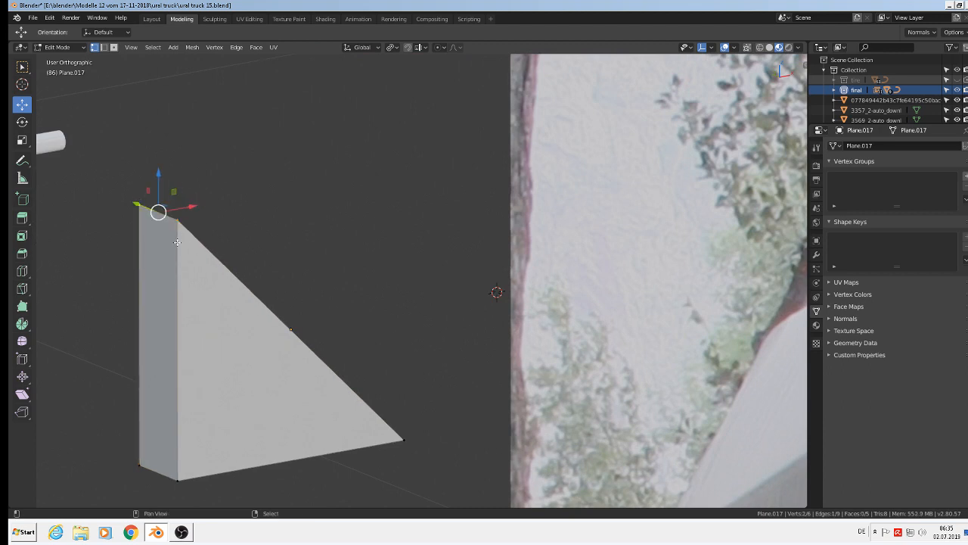
pyautogui.moveTo(169, 293); pyautogui.dragTo(153, 278, button='middle')
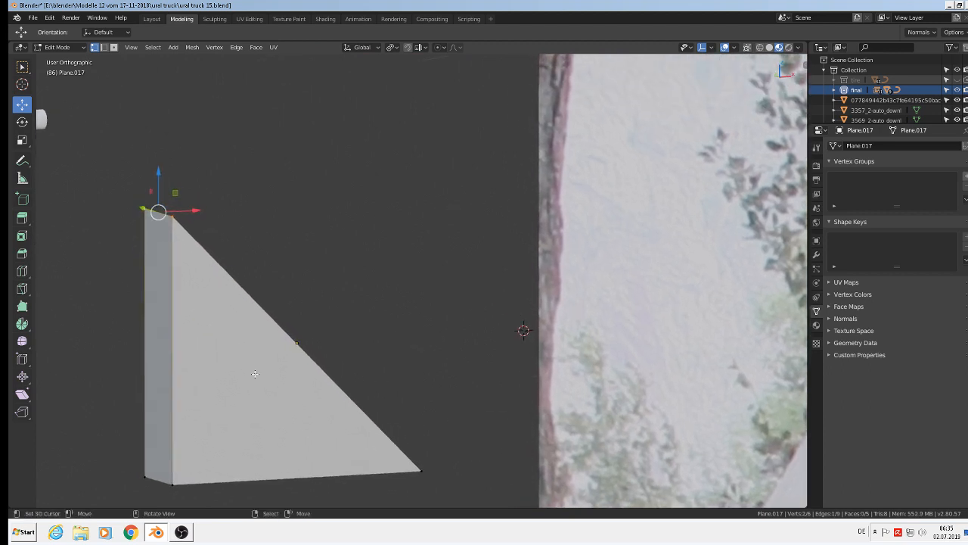
pyautogui.hotkey('ctrl', 'b')
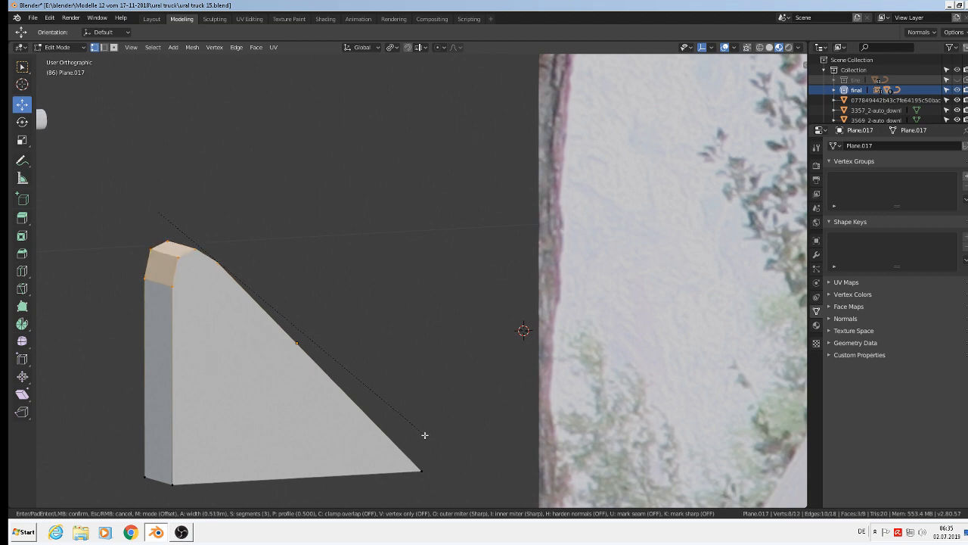
pyautogui.scroll(3, 426, 437)
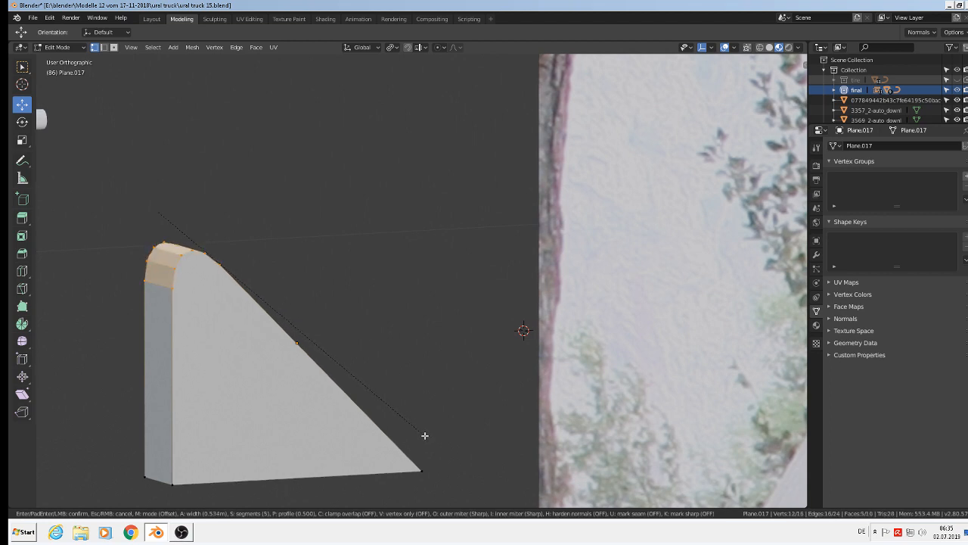
pyautogui.click(425, 435)
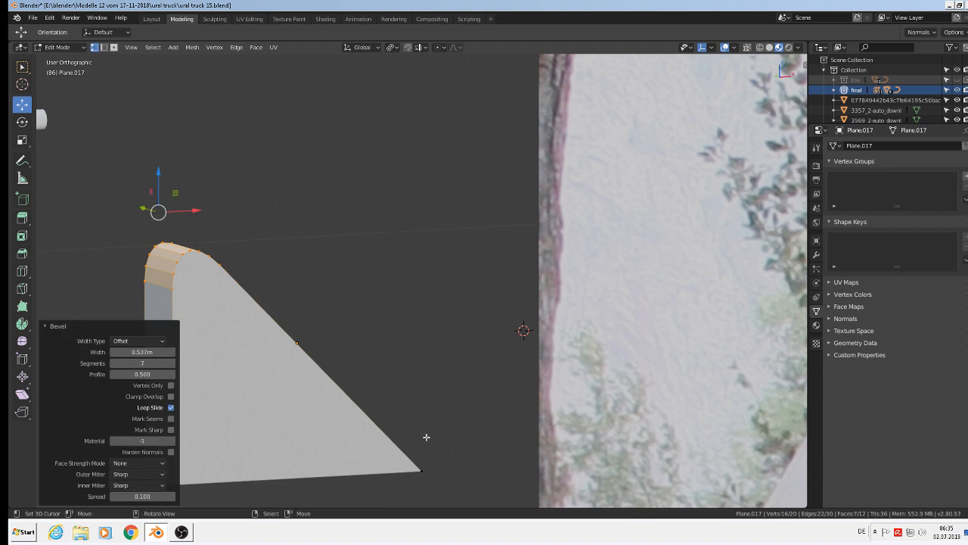
# Step: Round the wedge's pointed lower corner at the end of its sloping side by bevelling the edge 0.876 m with 7 segments
pyautogui.moveTo(426, 439); pyautogui.dragTo(314, 472, button='middle')
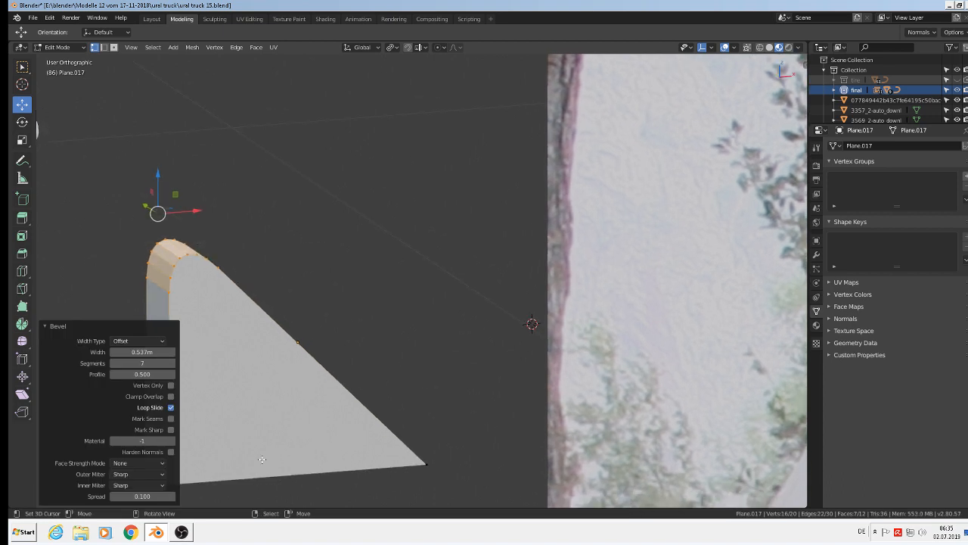
pyautogui.hotkey('alt', 'a')
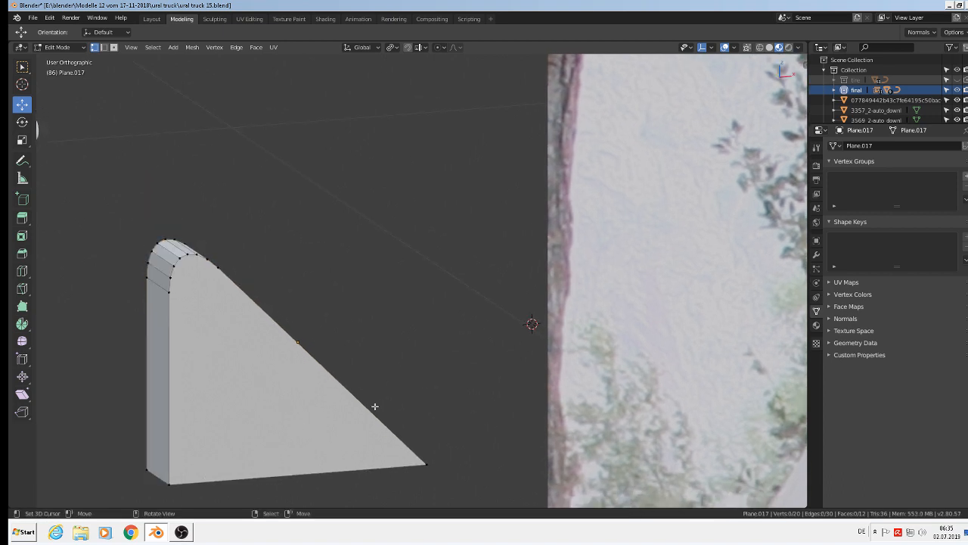
pyautogui.click(424, 458)
pyautogui.moveTo(345, 493); pyautogui.dragTo(311, 413, button='middle')
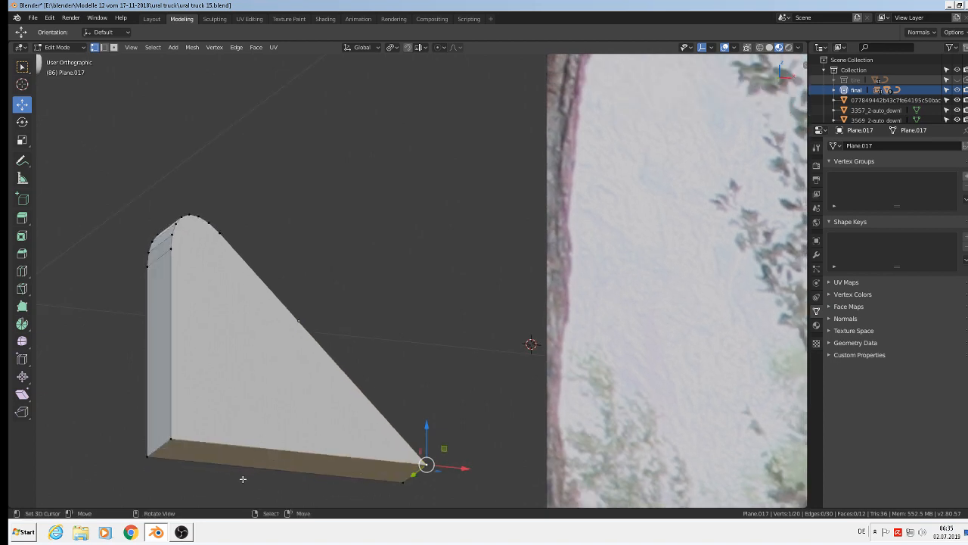
pyautogui.moveTo(243, 479); pyautogui.dragTo(182, 489, button='middle')
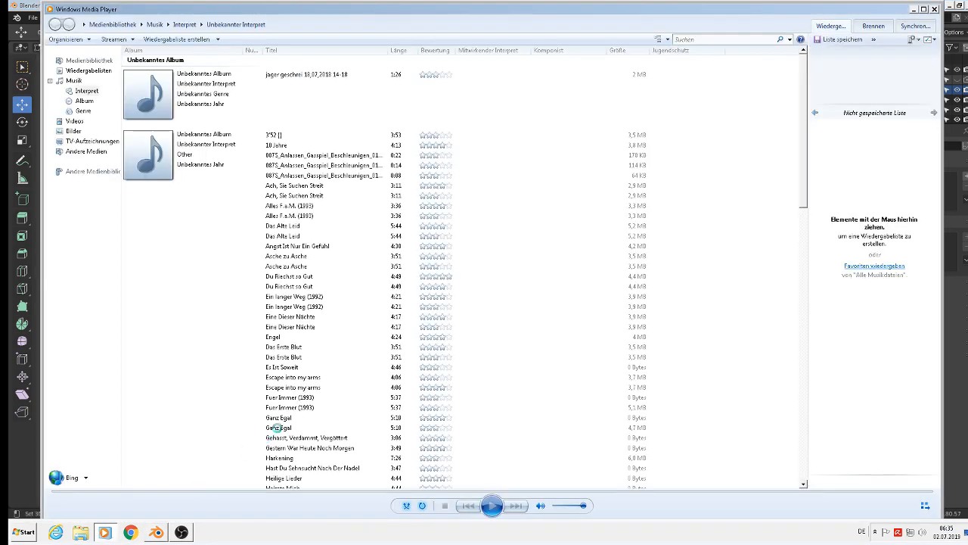
pyautogui.click(935, 10)
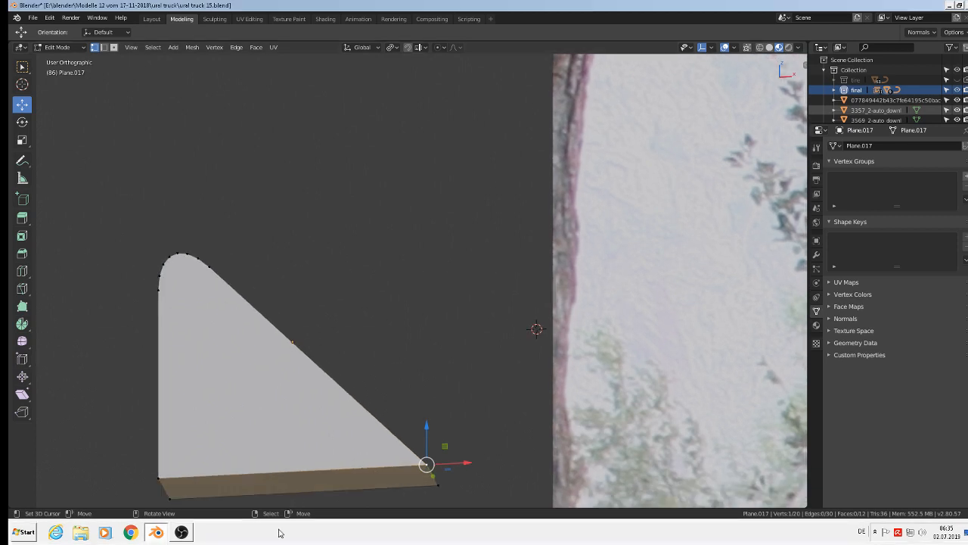
pyautogui.keyDown('shift'); pyautogui.rightClick(443, 490); pyautogui.keyUp('shift')
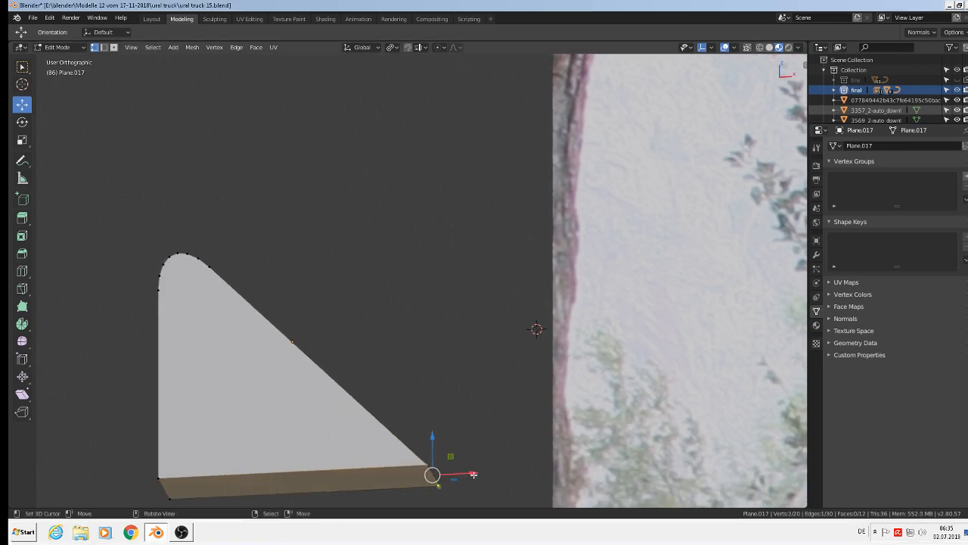
pyautogui.hotkey('ctrl', 'b')
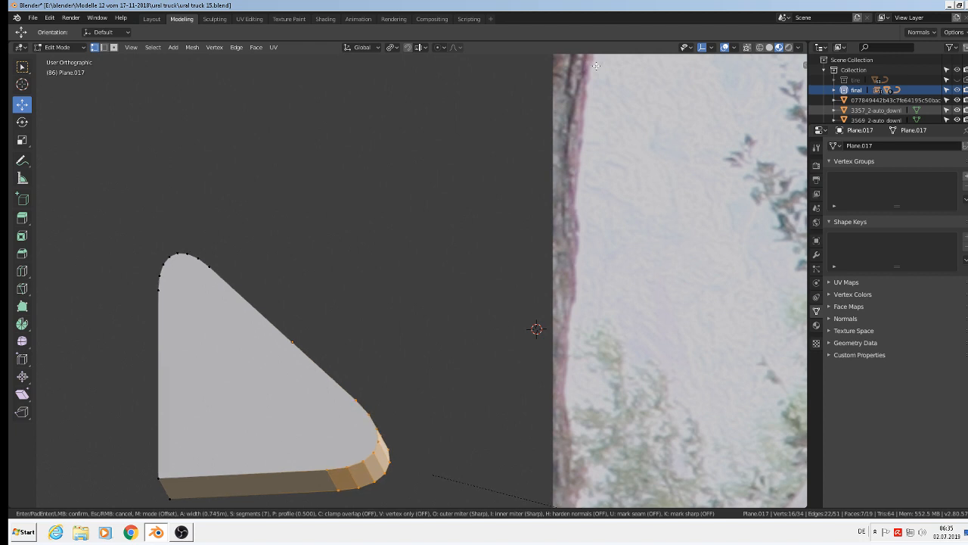
pyautogui.click(611, 77)
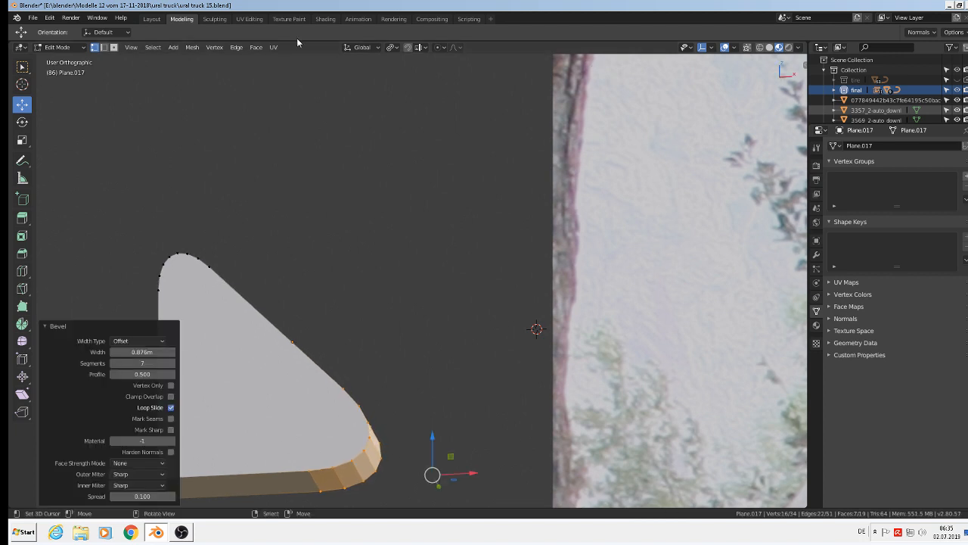
# Step: Round the wedge's remaining square lower corner by bevelling its edge 0.332 m with 7 segments
pyautogui.click(323, 274)
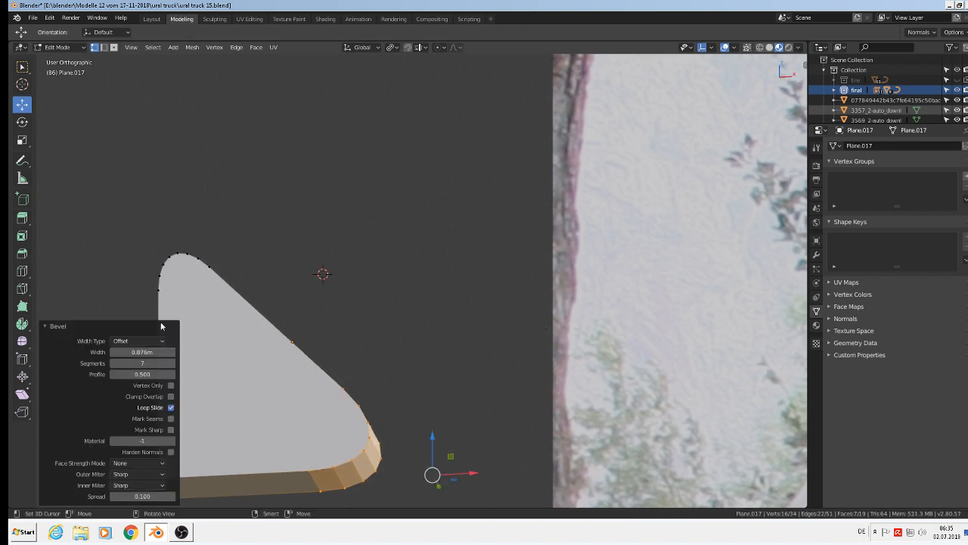
pyautogui.click(177, 252)
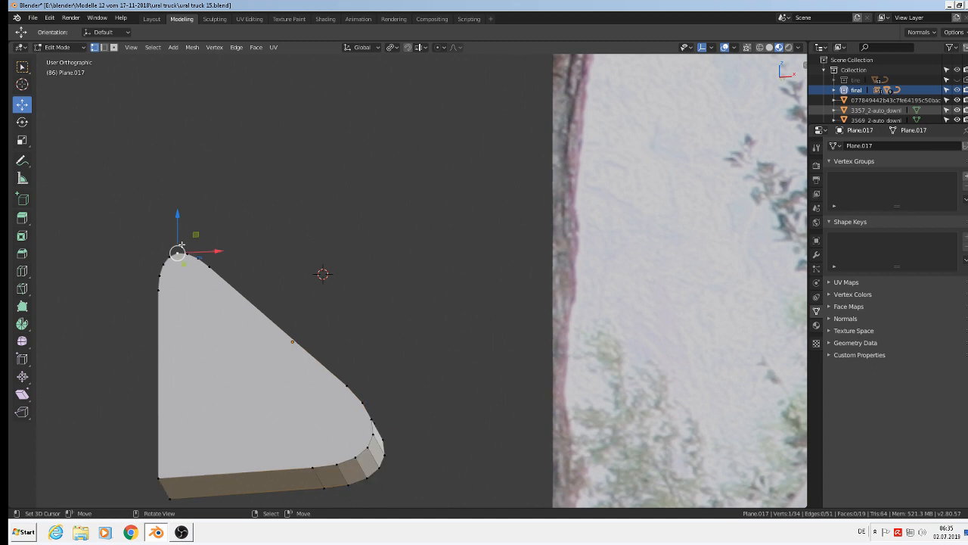
pyautogui.click(160, 477)
pyautogui.keyDown('shift'); pyautogui.click(171, 498); pyautogui.keyUp('shift')
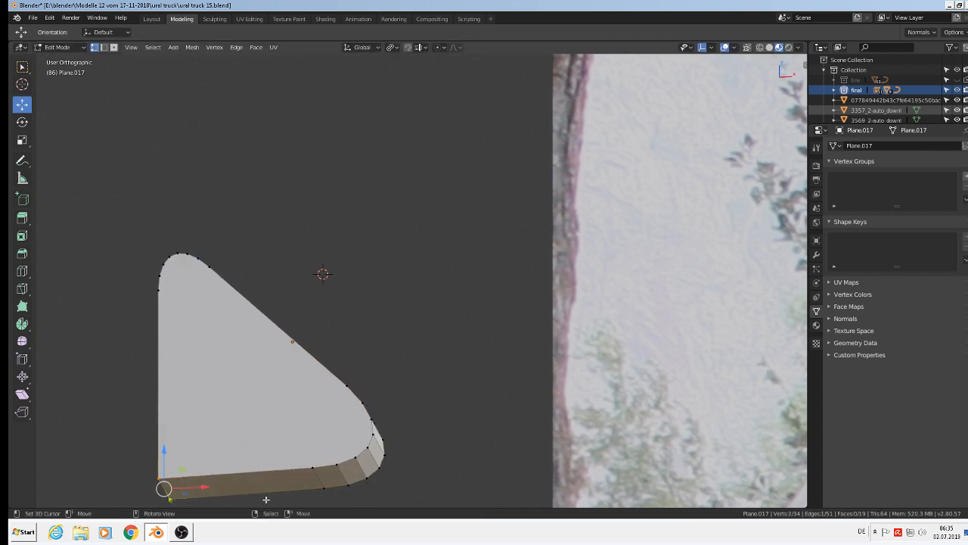
pyautogui.hotkey('ctrl', 'b')
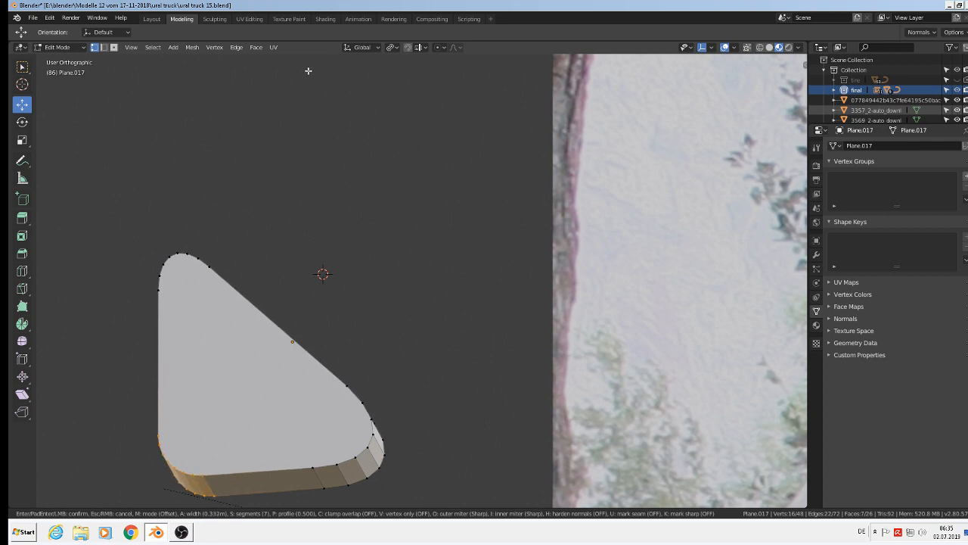
pyautogui.click(308, 70)
# Step: Round the rims of both triangular faces of the bracket with a 7-segment bevel and return to Object Mode
pyautogui.scroll(-4, 332, 163)
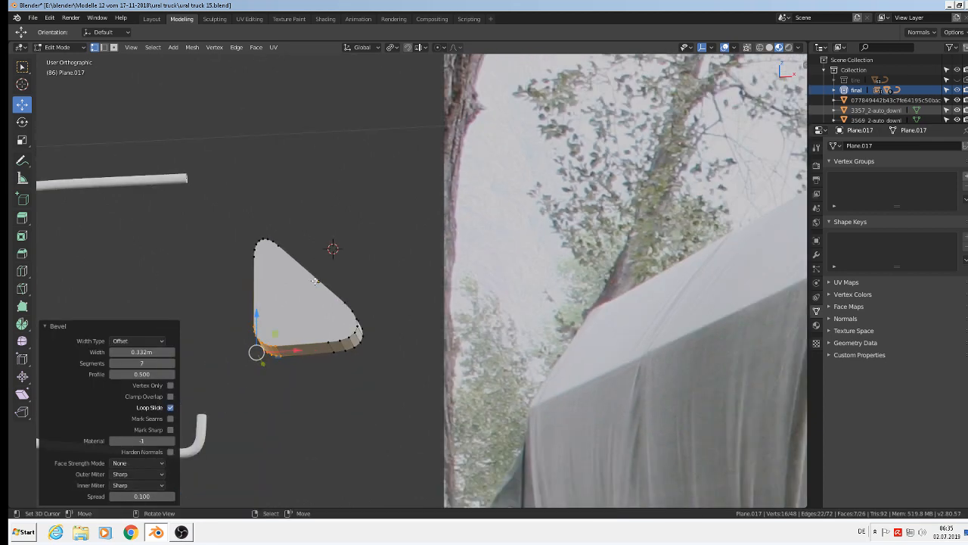
pyautogui.moveTo(349, 293); pyautogui.dragTo(450, 340, button='middle')
pyautogui.rightClick(269, 240)
pyautogui.click(113, 47)
pyautogui.click(335, 326)
pyautogui.keyDown('shift'); pyautogui.click(325, 348); pyautogui.keyUp('shift')
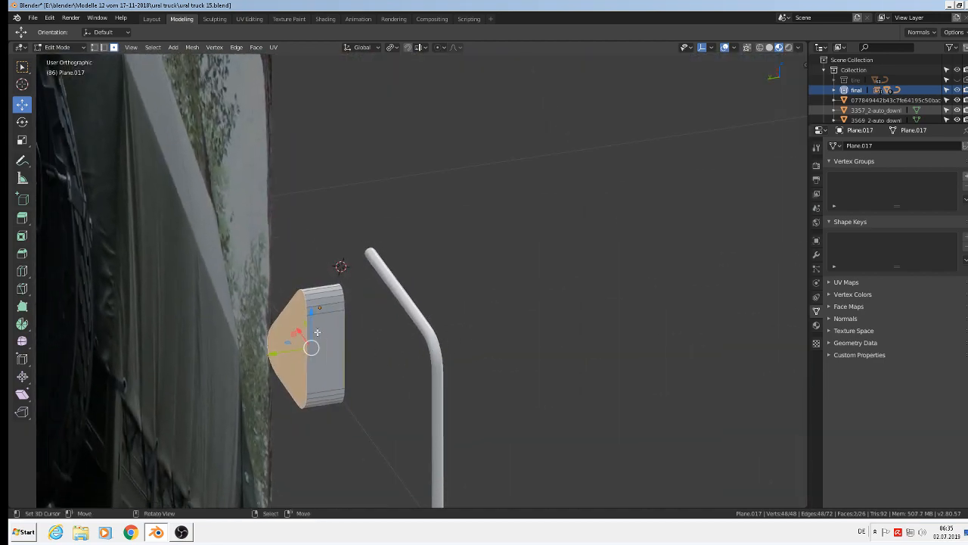
pyautogui.moveTo(218, 332); pyautogui.dragTo(180, 303, button='middle')
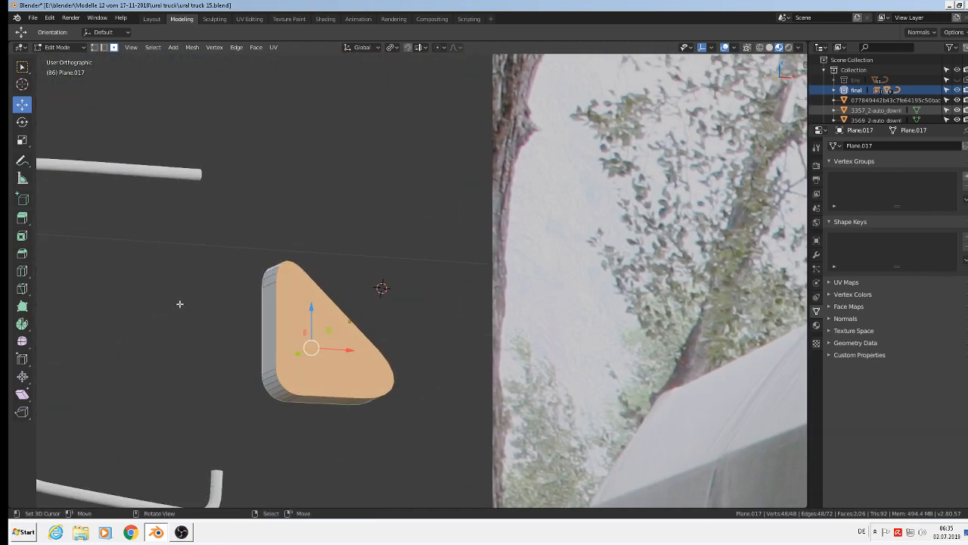
pyautogui.hotkey('ctrl', 'b')
pyautogui.scroll(6, 321, 356)
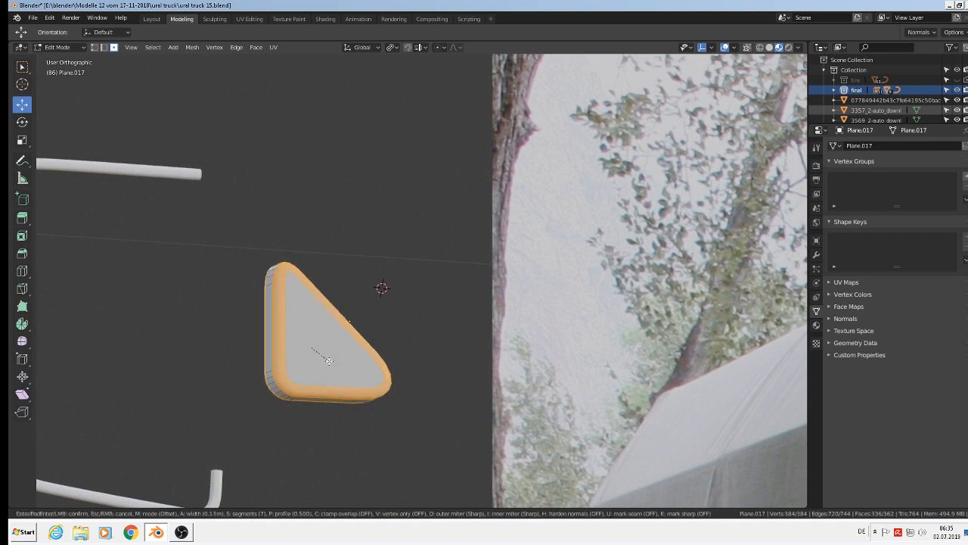
pyautogui.click(328, 360)
pyautogui.press('Tab')
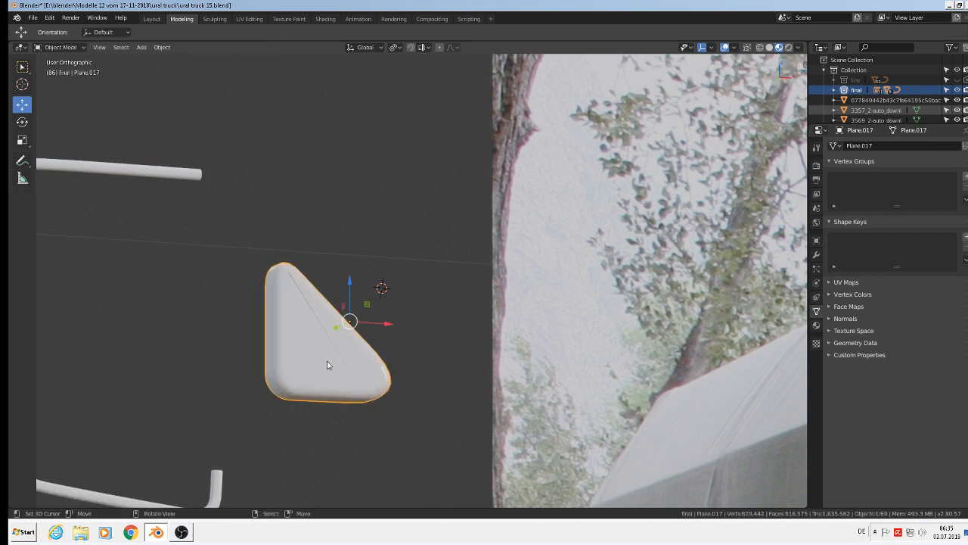
# Step: Scale the whole bracket down to roughly half size and move it -0.0549 m along Z towards the support bar's lower end
pyautogui.scroll(-5, 329, 363)
pyautogui.moveTo(320, 367); pyautogui.dragTo(276, 409, button='middle')
pyautogui.scroll(2, 360, 393)
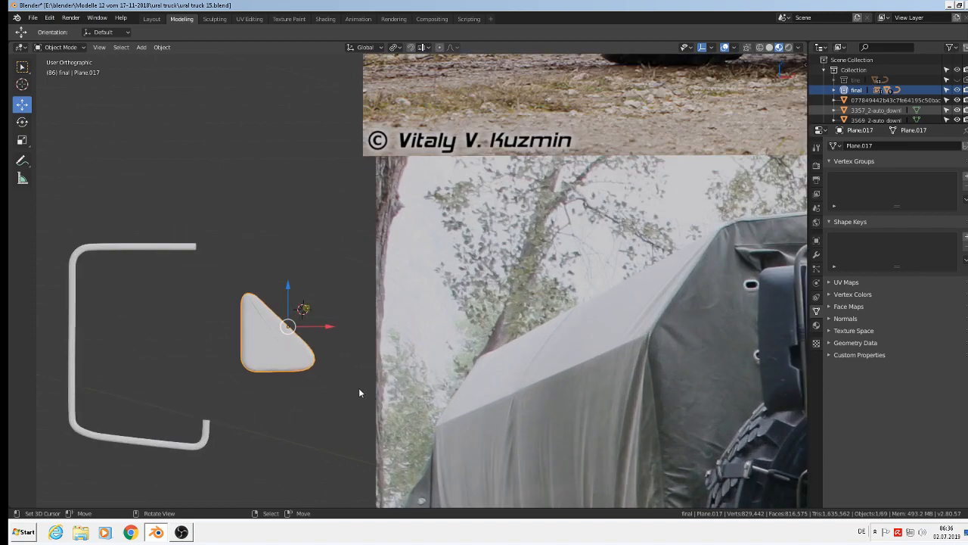
pyautogui.press('s')
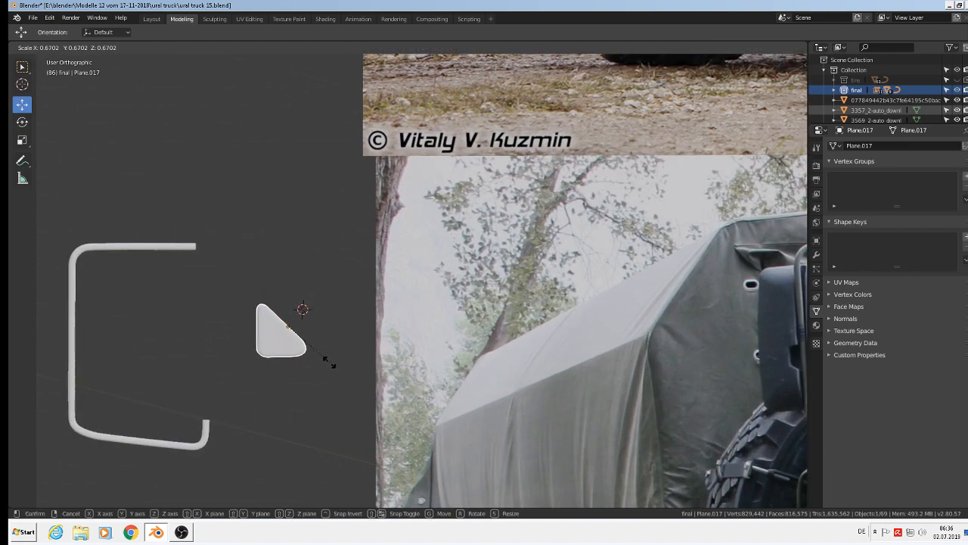
pyautogui.click(321, 357)
pyautogui.press('g')
pyautogui.press('z')
pyautogui.click(318, 392)
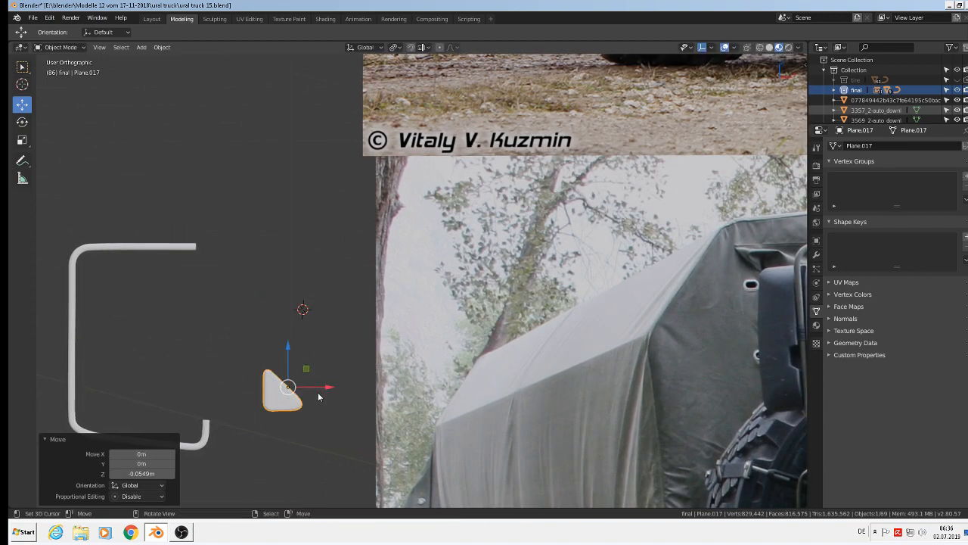
# Step: Place the bracket on the support bar's lower end by moving it -0.0657 m along X and -0.0096 m along Z
pyautogui.press('g')
pyautogui.press('x')
pyautogui.click(236, 389)
pyautogui.press('g')
pyautogui.press('z')
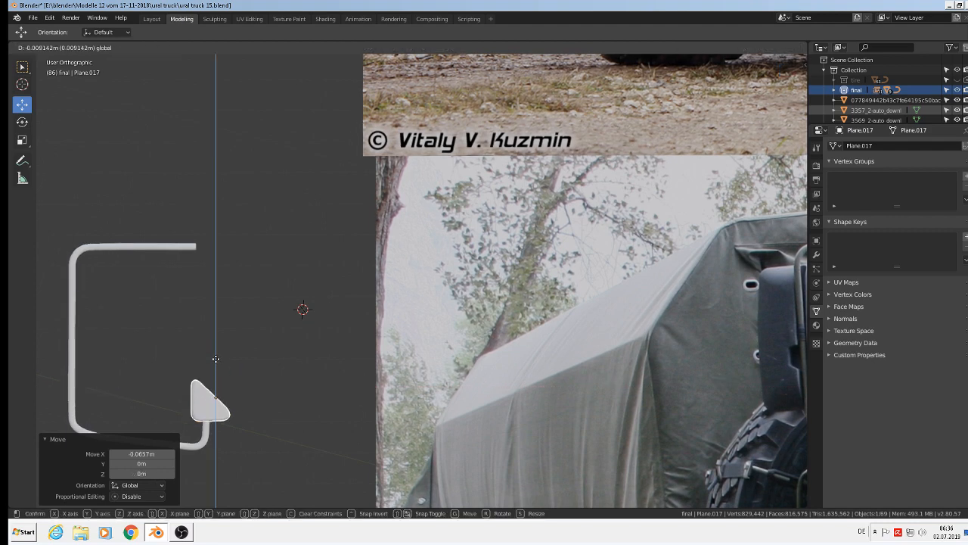
pyautogui.click(239, 376)
# Step: Save the truck model under its existing file name
pyautogui.scroll(-3, 238, 376)
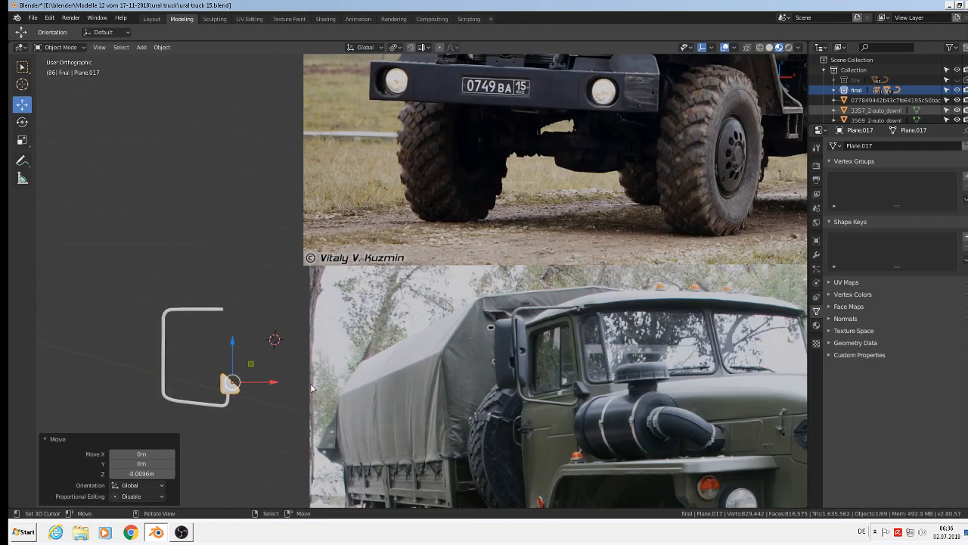
pyautogui.click(33, 17)
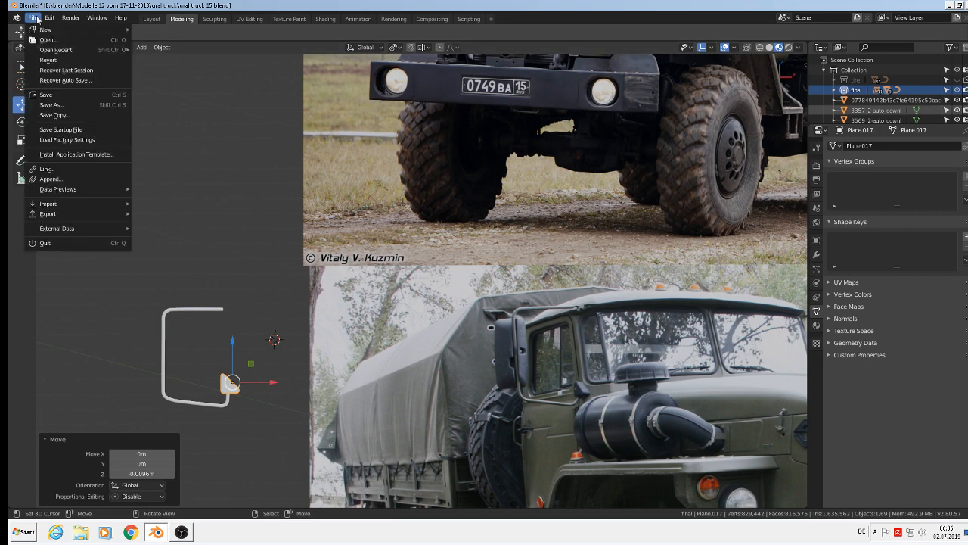
pyautogui.click(45, 94)
# Step: Add a cube at the side mirror in the reference photo and scale it uniformly to 0.030
pyautogui.scroll(5, 531, 289)
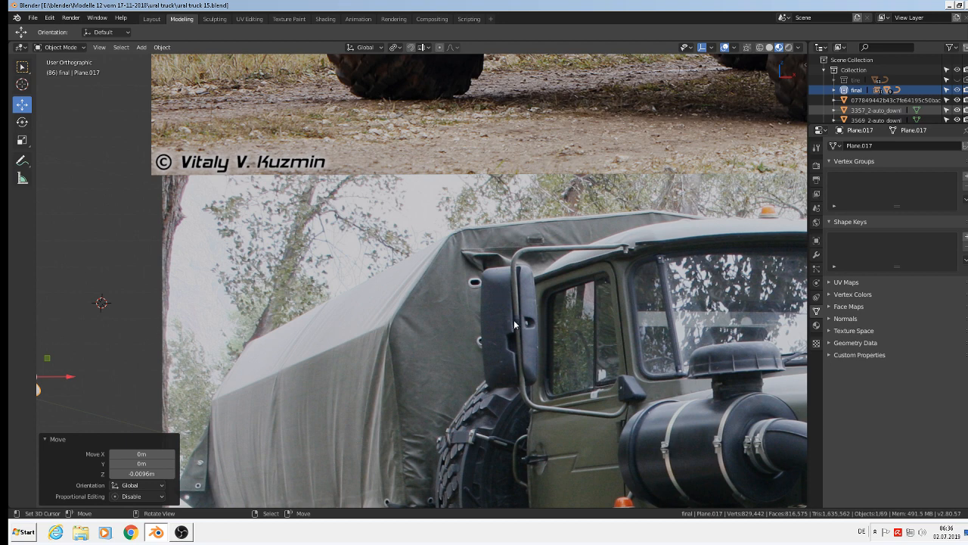
pyautogui.keyDown('shift'); pyautogui.rightClick(508, 318); pyautogui.keyUp('shift')
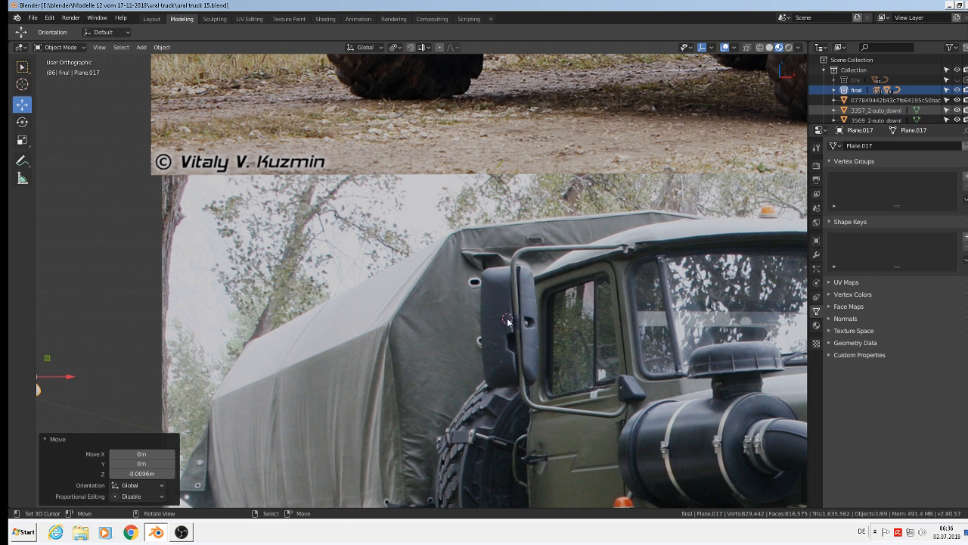
pyautogui.click(141, 47)
pyautogui.moveTo(155, 60)
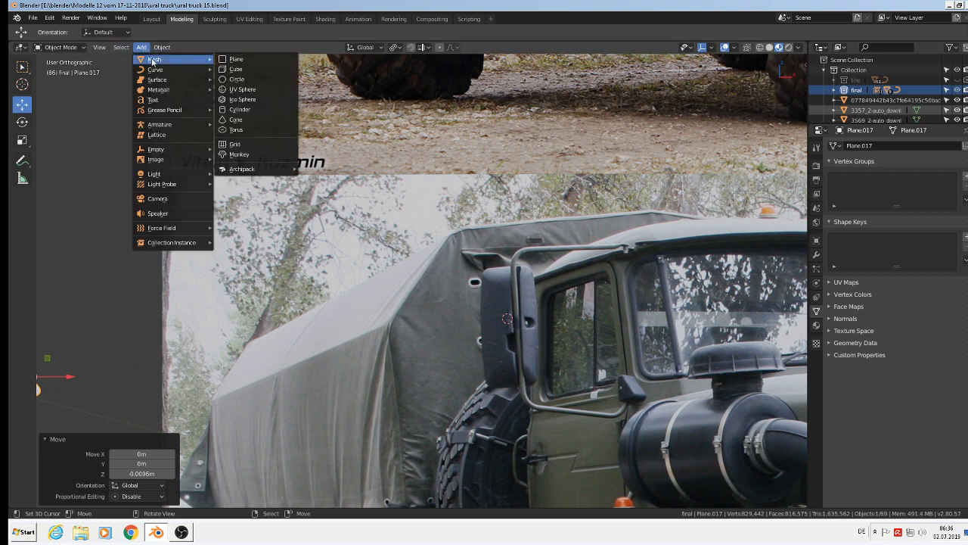
pyautogui.click(241, 69)
pyautogui.press('s')
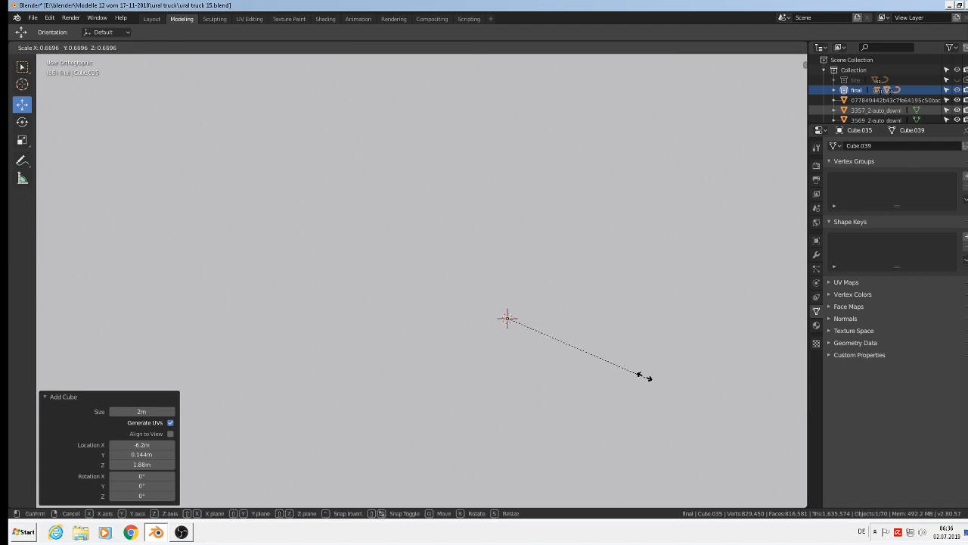
pyautogui.click(510, 320)
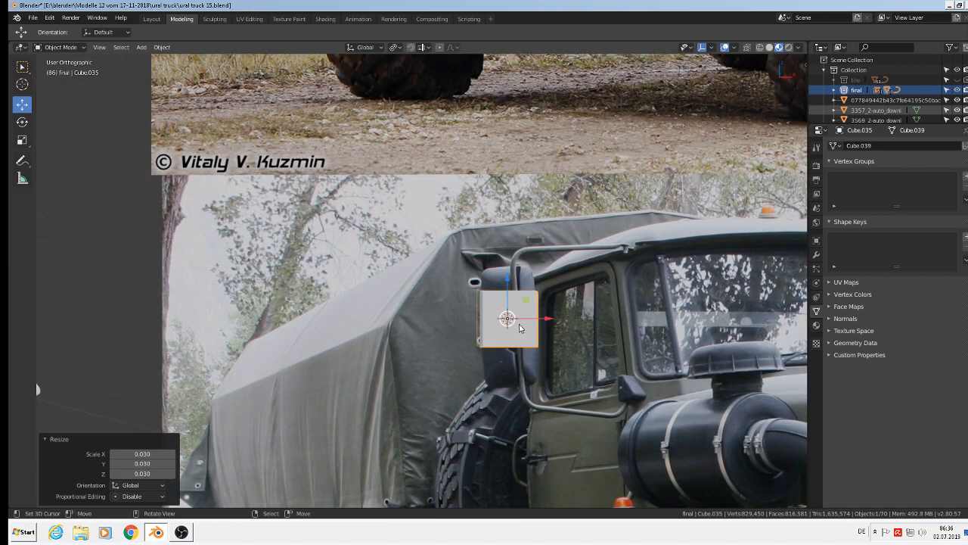
# Step: In front view, stretch the cube along Z by 2.023 to approximate the mirror's height
pyautogui.press('KP_1')
pyautogui.scroll(1, 565, 346)
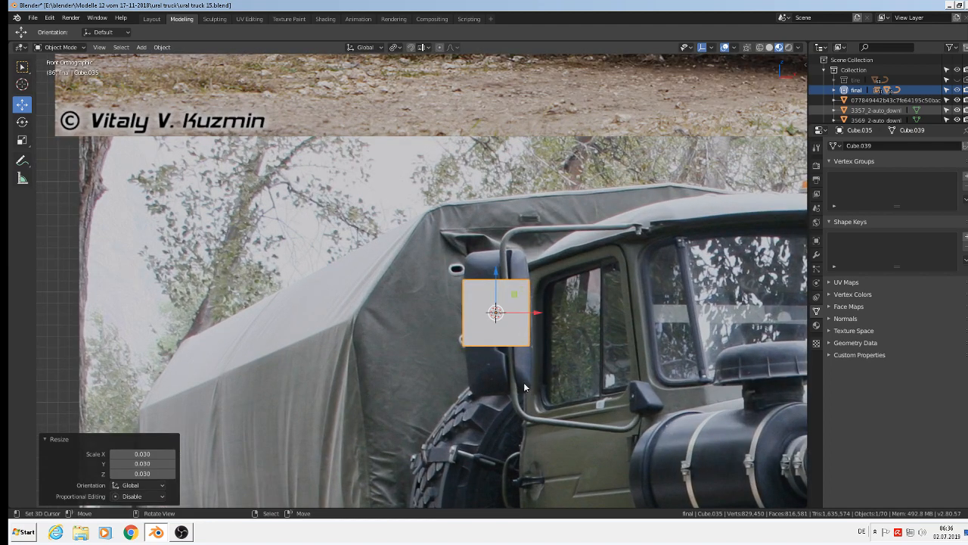
pyautogui.press('s')
pyautogui.press('z')
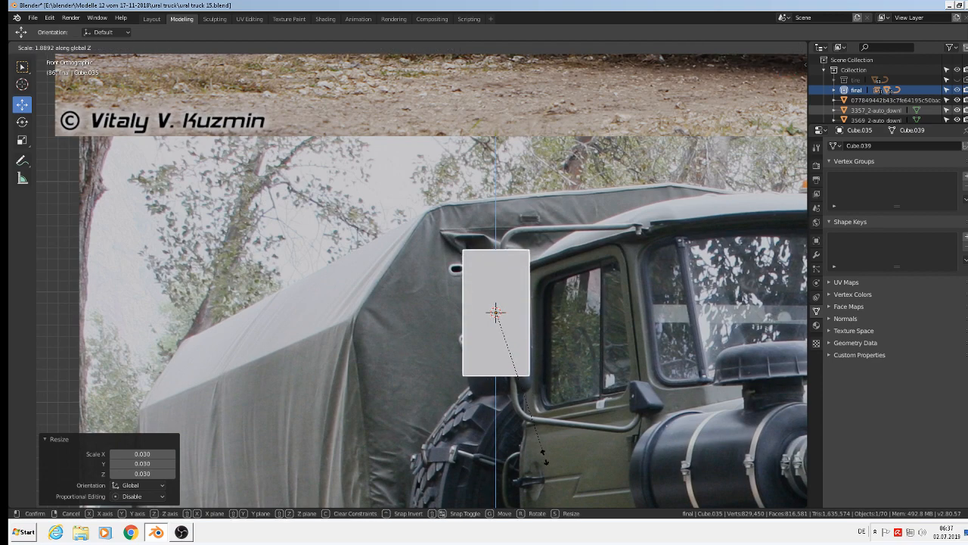
pyautogui.click(543, 463)
# Step: Move the mirror block -0.111 m along X and -0.0813 m along Y, out in front of the reference photo
pyautogui.press('g')
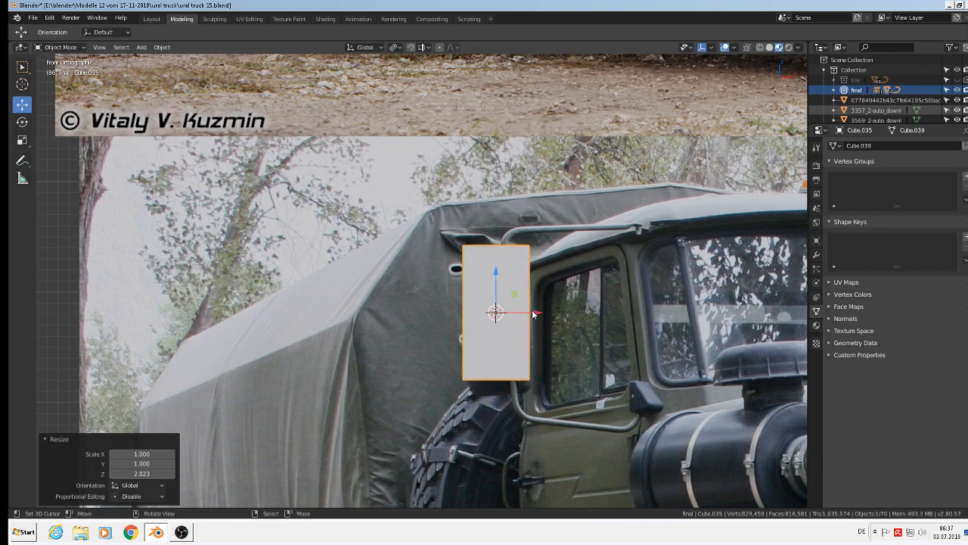
pyautogui.press('x')
pyautogui.moveTo(491, 312); pyautogui.dragTo(411, 311)
pyautogui.scroll(2, 352, 293)
pyautogui.moveTo(352, 295); pyautogui.dragTo(447, 331, button='middle')
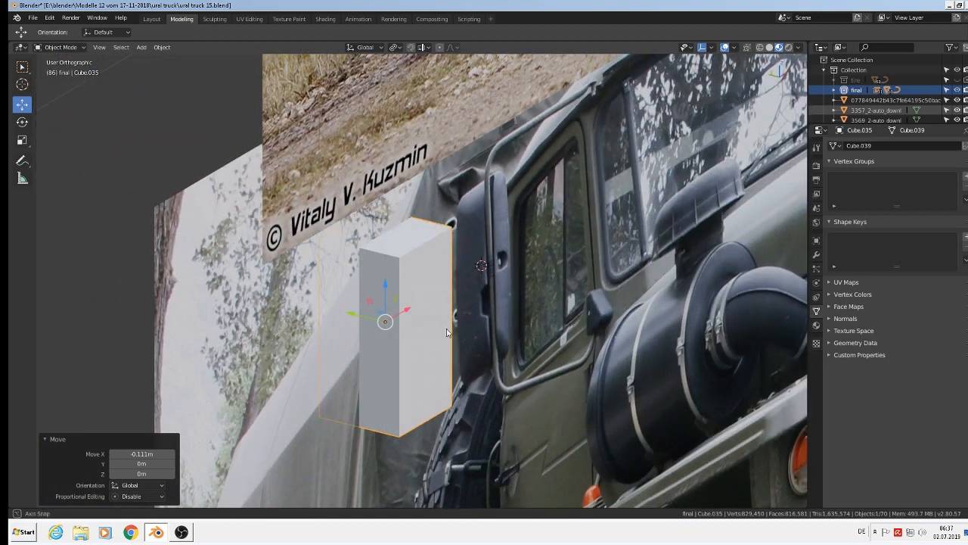
pyautogui.moveTo(344, 317); pyautogui.dragTo(657, 411)
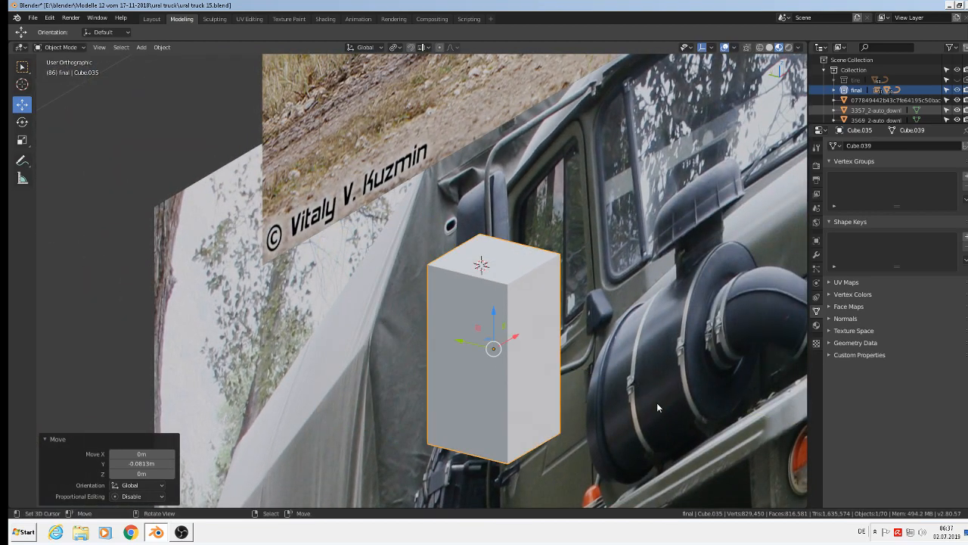
# Step: Flatten the mirror block into a thin plate by scaling it along Y to 0.126
pyautogui.press('s')
pyautogui.press('y')
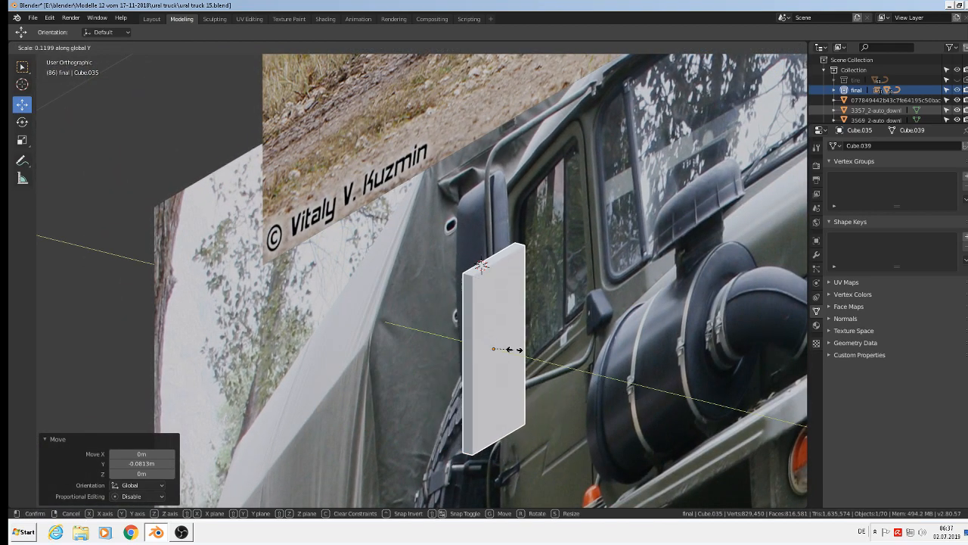
pyautogui.click(516, 350)
pyautogui.scroll(3, 538, 307)
pyautogui.scroll(-1, 576, 313)
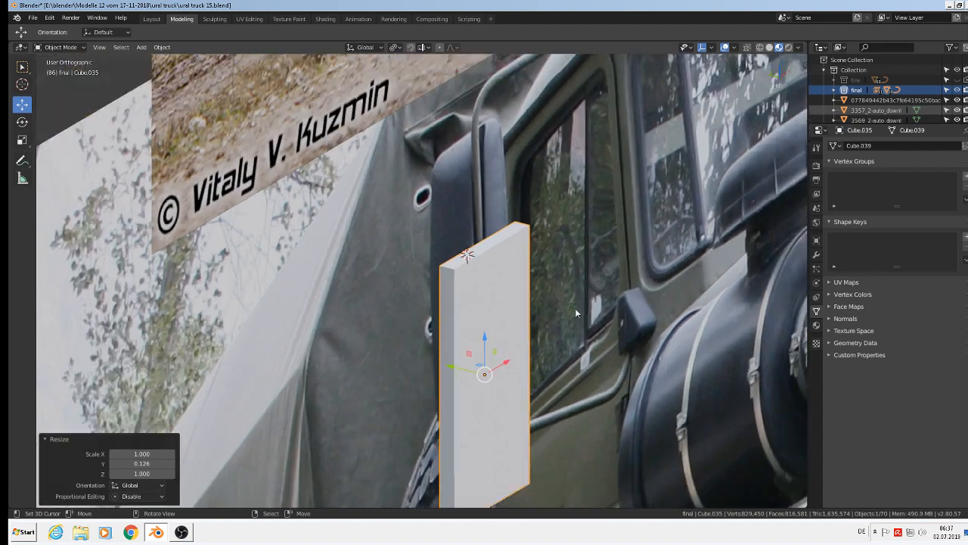
# Step: Extrude the mirror plate's large front face -0.012 m along Y and scale the extruded face uniformly to 0.847
pyautogui.moveTo(576, 312); pyautogui.dragTo(311, 289, button='middle')
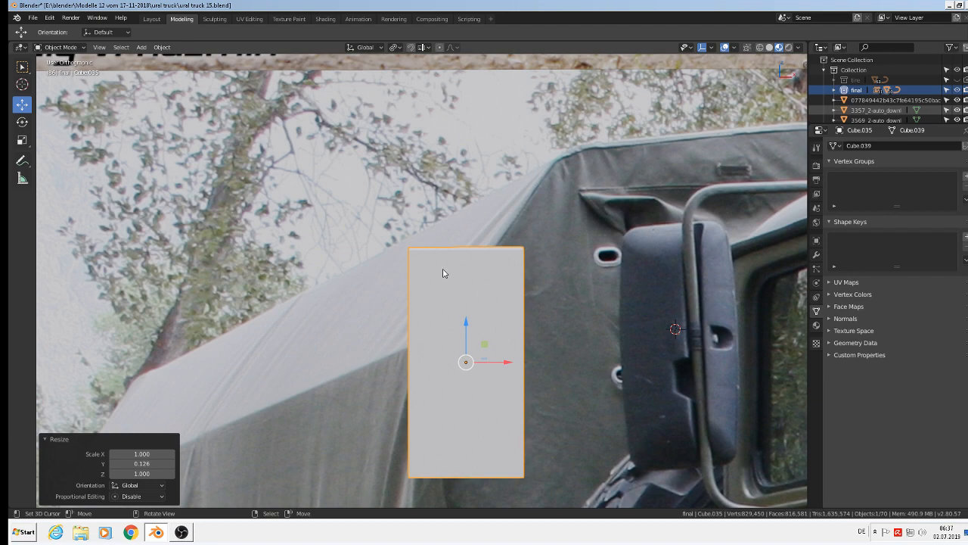
pyautogui.moveTo(457, 283); pyautogui.dragTo(502, 300, button='middle')
pyautogui.press('Tab')
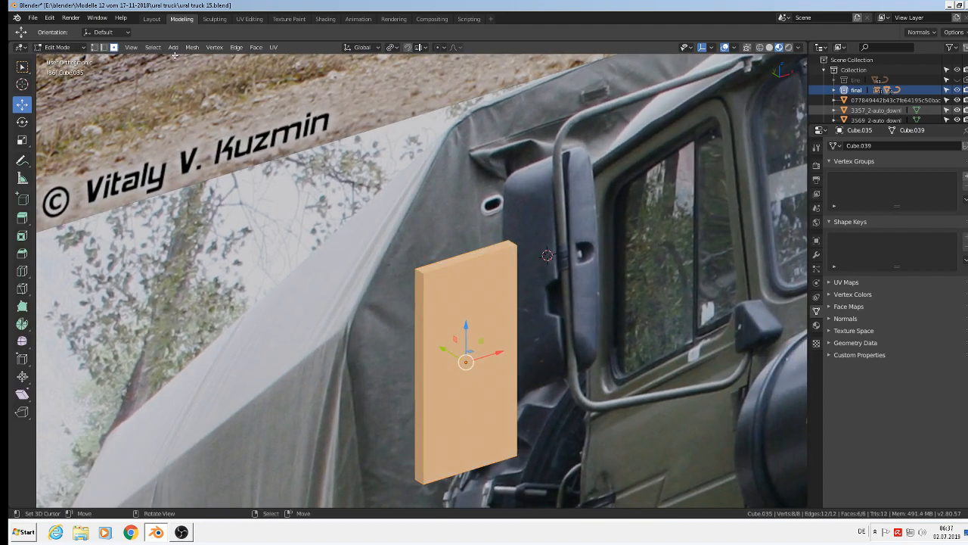
pyautogui.click(451, 309)
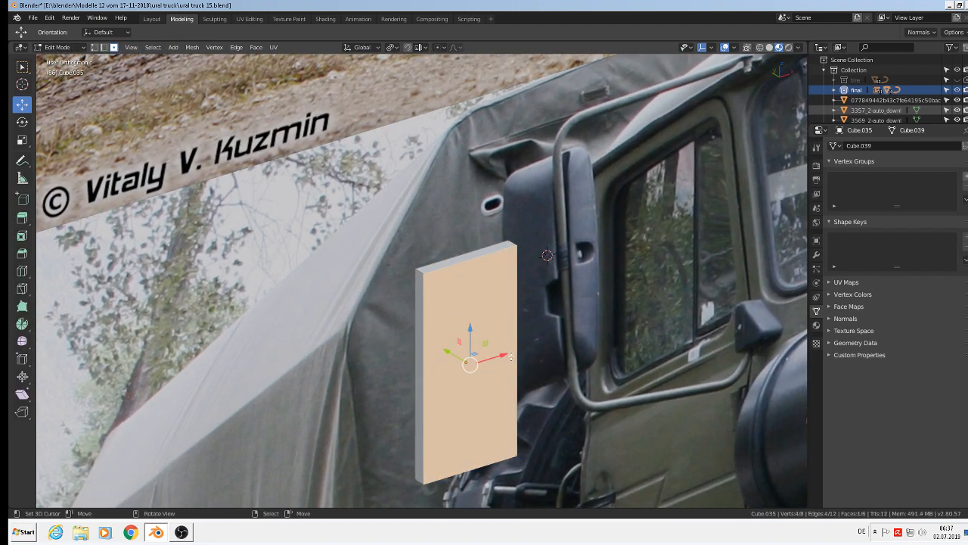
pyautogui.press('e')
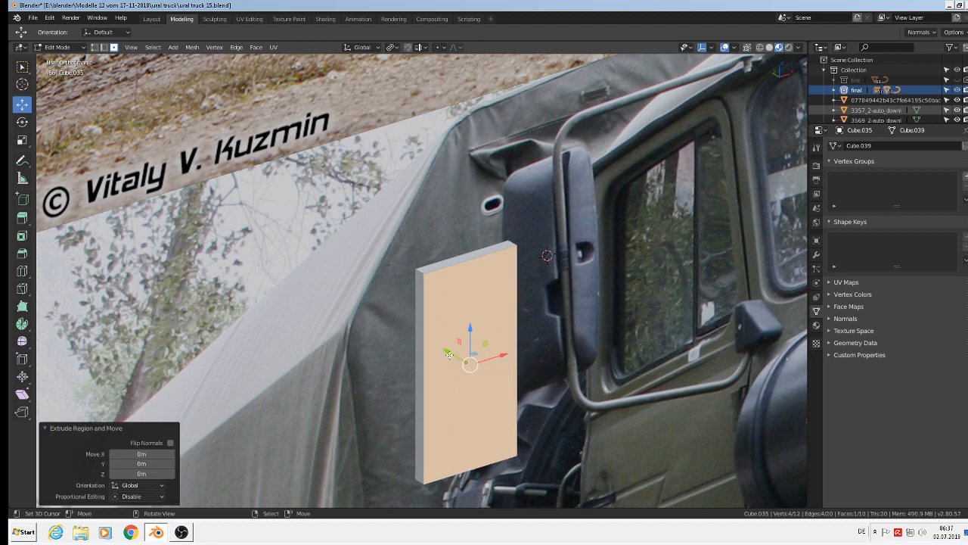
pyautogui.press('g')
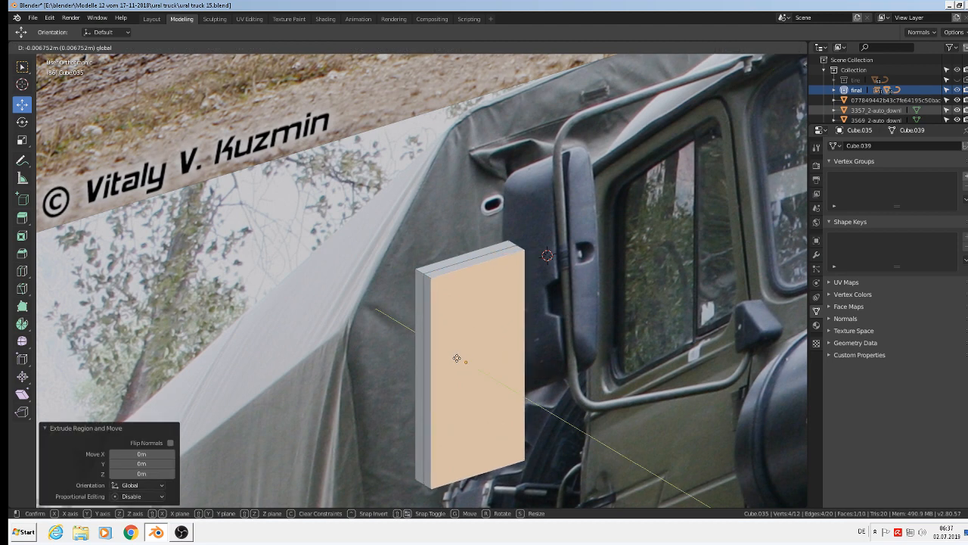
pyautogui.click(460, 361)
pyautogui.press('s')
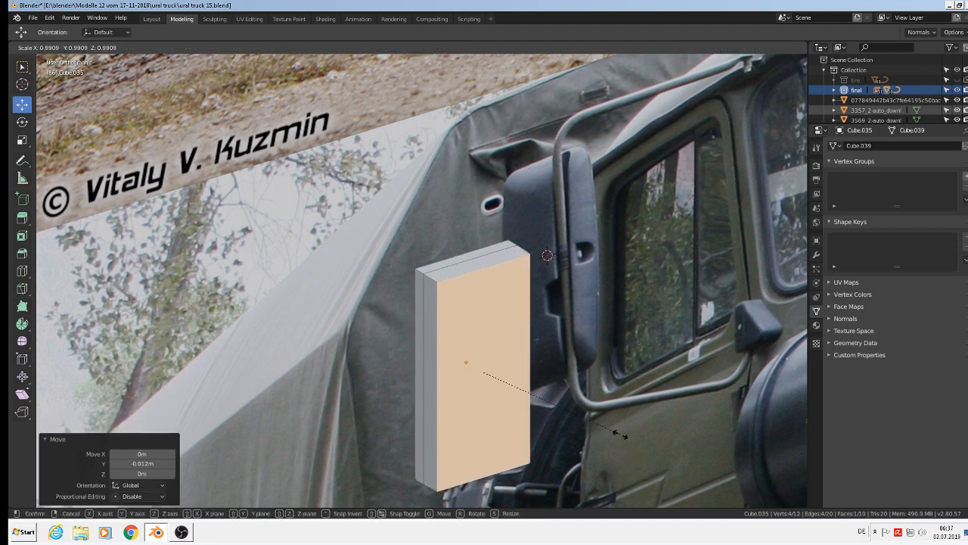
pyautogui.click(594, 422)
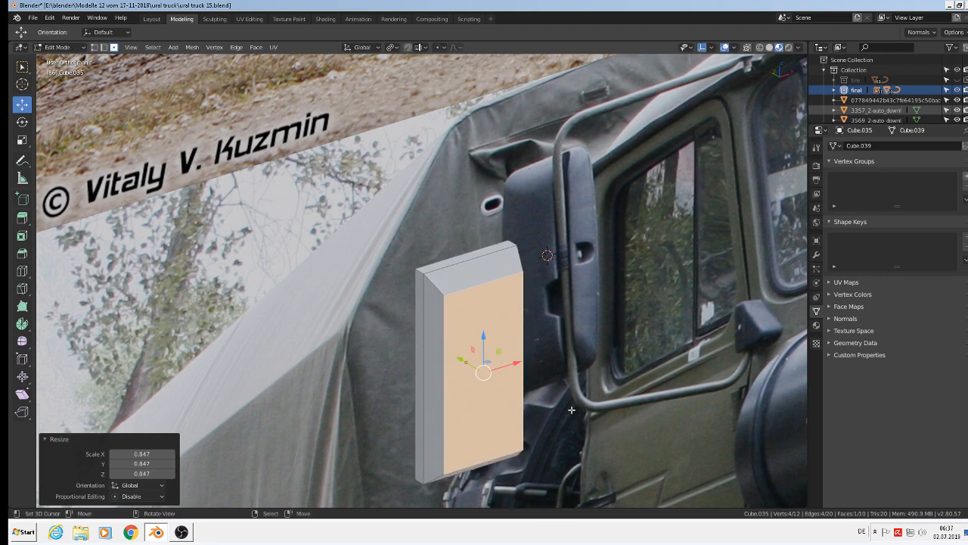
# Step: Add two neighbouring vertical loop cuts near the mirror housing's +X side, with slide factors -0.417 and 0.140
pyautogui.moveTo(499, 306); pyautogui.dragTo(494, 306, button='middle')
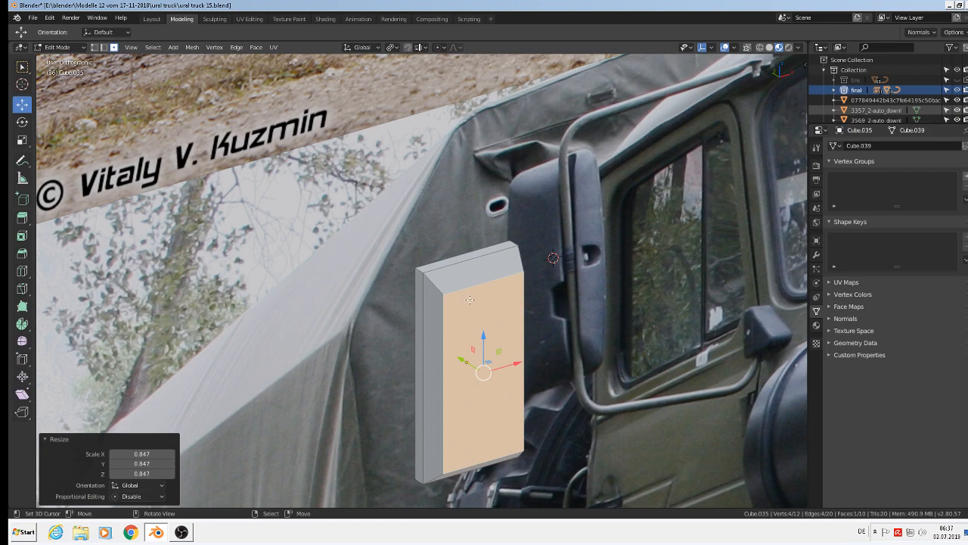
pyautogui.scroll(2, 469, 299)
pyautogui.moveTo(502, 313); pyautogui.dragTo(438, 339, button='middle')
pyautogui.scroll(-4, 440, 339)
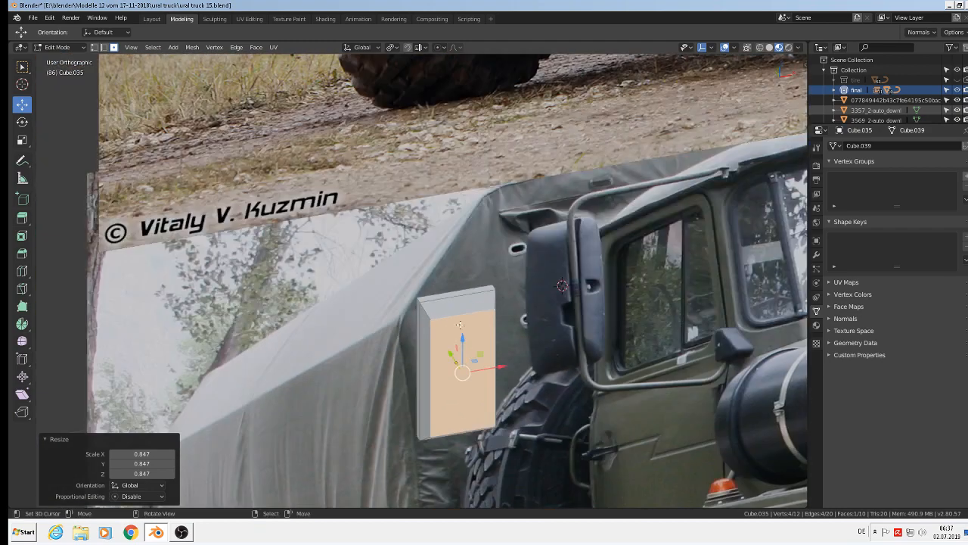
pyautogui.hotkey('ctrl', 'r')
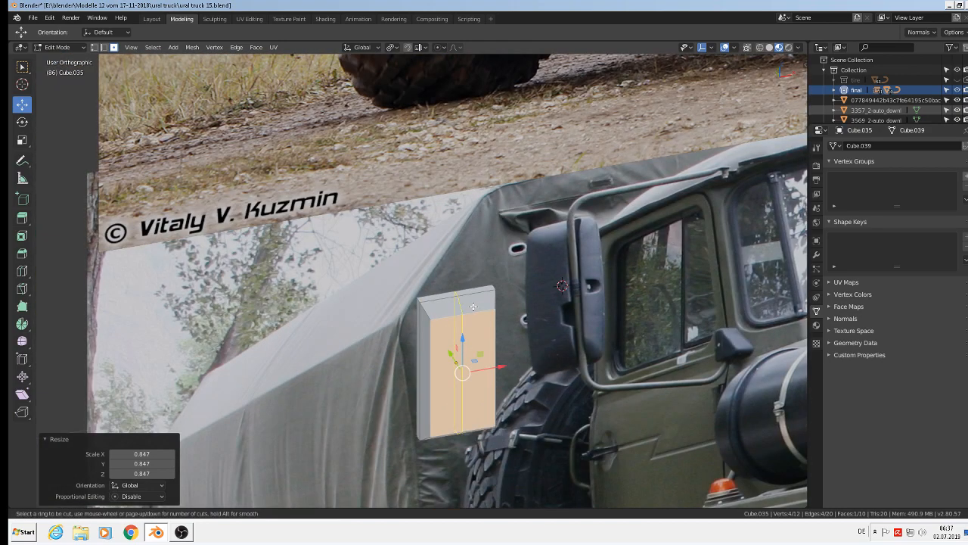
pyautogui.click(473, 307)
pyautogui.click(486, 304)
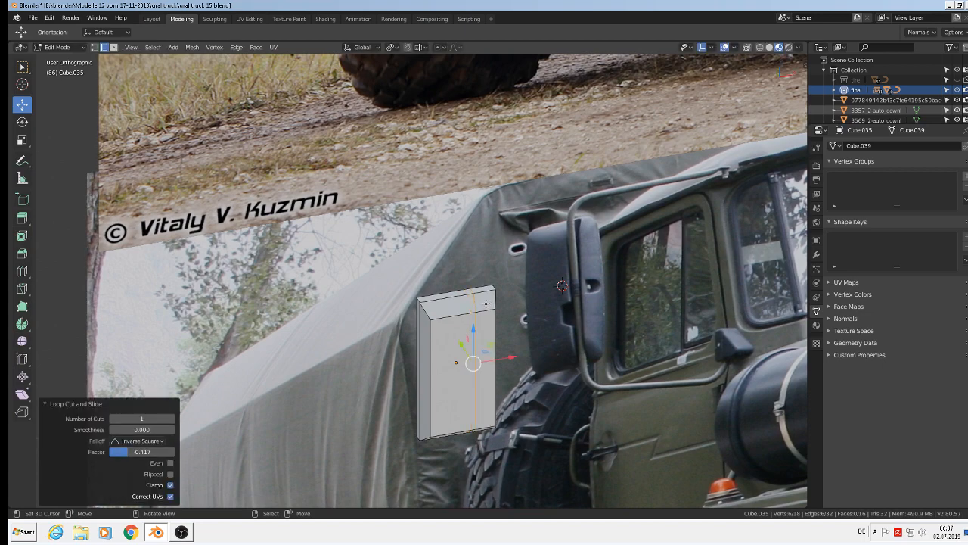
pyautogui.press('g')
pyautogui.press('g')
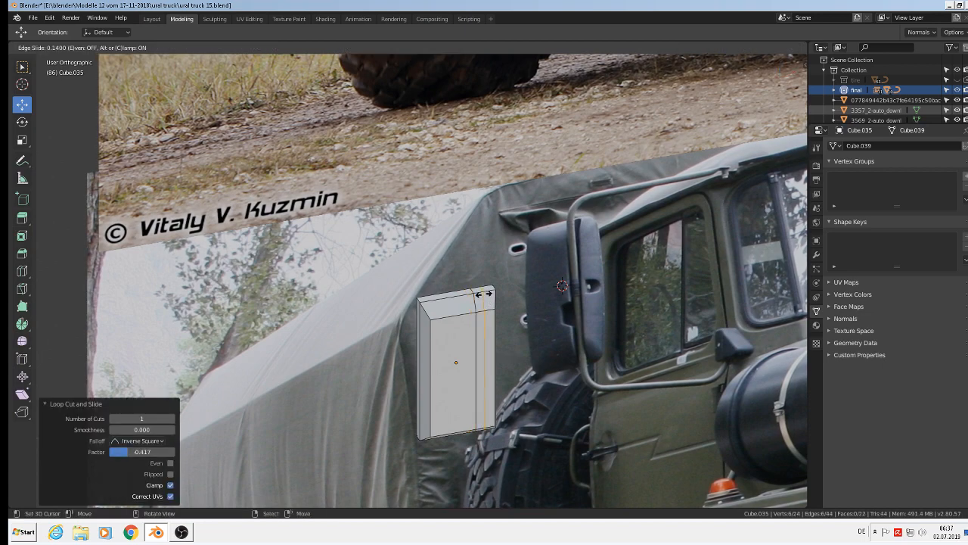
pyautogui.click(484, 294)
# Step: Delete the short upper and lower edges between the two vertical loop cuts to open a strip in the housing's front
pyautogui.scroll(4, 490, 308)
pyautogui.scroll(-1, 535, 365)
pyautogui.scroll(1, 536, 369)
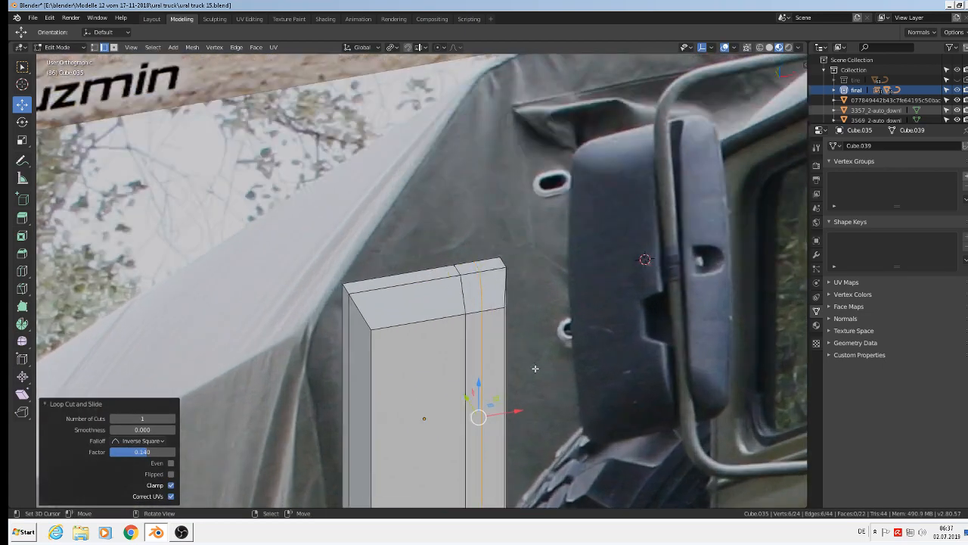
pyautogui.moveTo(526, 353); pyautogui.dragTo(507, 328, button='middle')
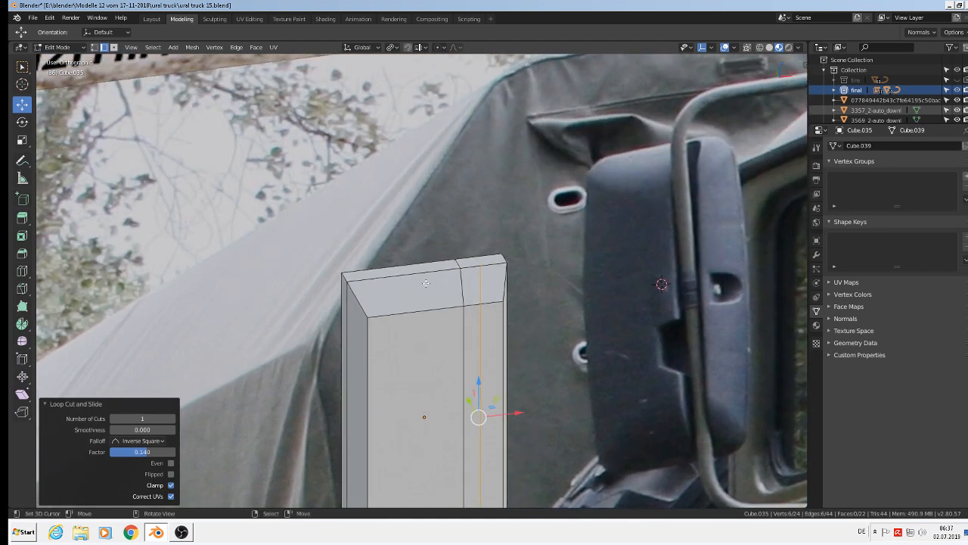
pyautogui.rightClick(474, 305)
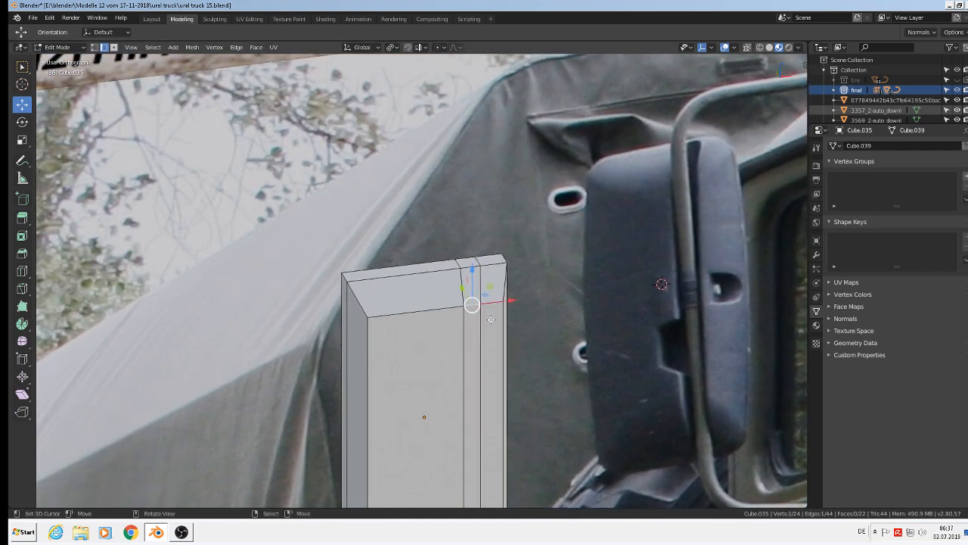
pyautogui.keyDown('shift'); pyautogui.moveTo(526, 316); pyautogui.dragTo(514, 308, button='middle'); pyautogui.keyUp('shift')
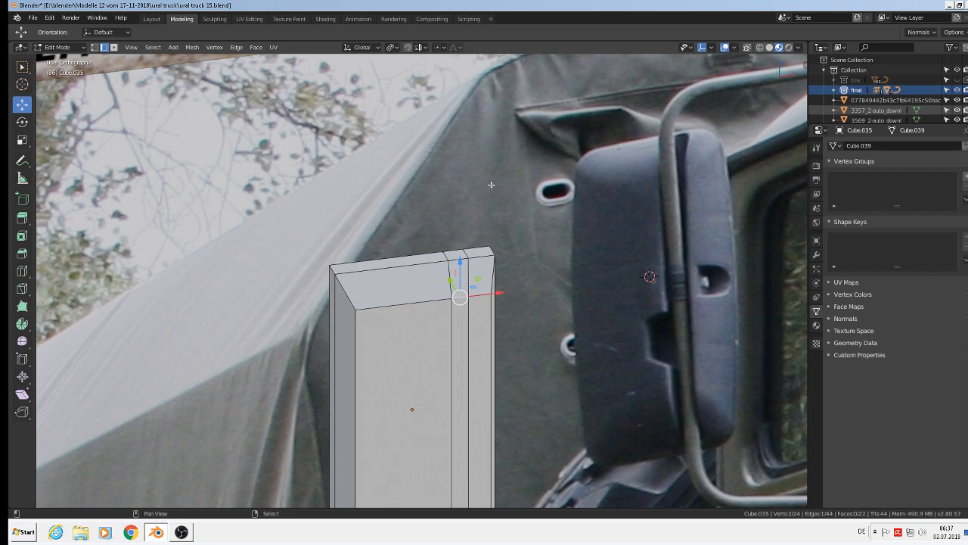
pyautogui.keyDown('shift'); pyautogui.moveTo(493, 481); pyautogui.dragTo(397, 301, button='middle'); pyautogui.keyUp('shift')
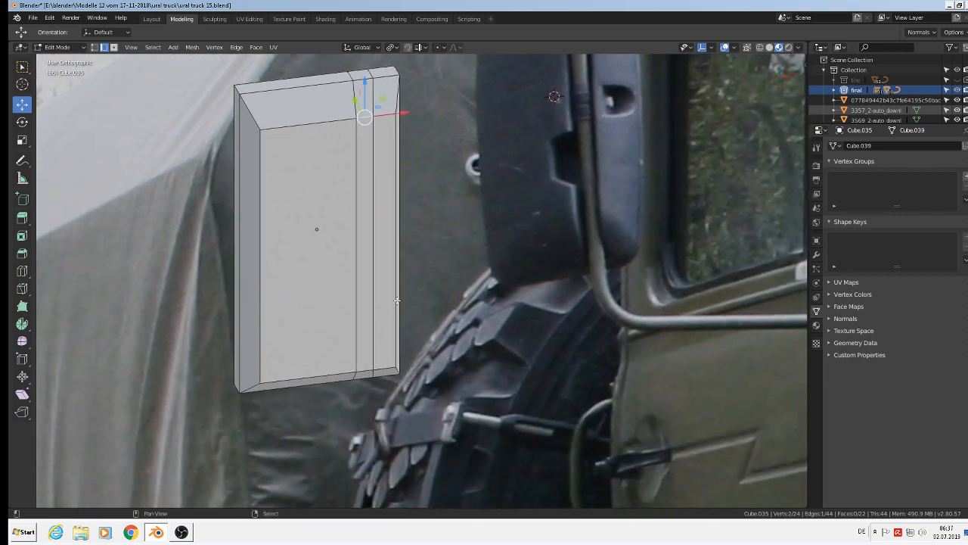
pyautogui.keyDown('shift'); pyautogui.rightClick(355, 375); pyautogui.keyUp('shift')
pyautogui.press('x')
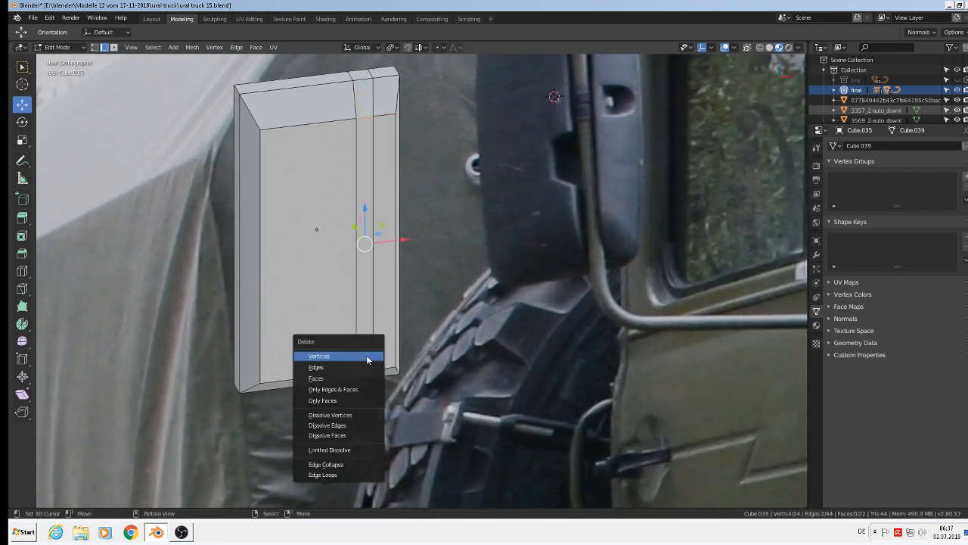
pyautogui.click(356, 368)
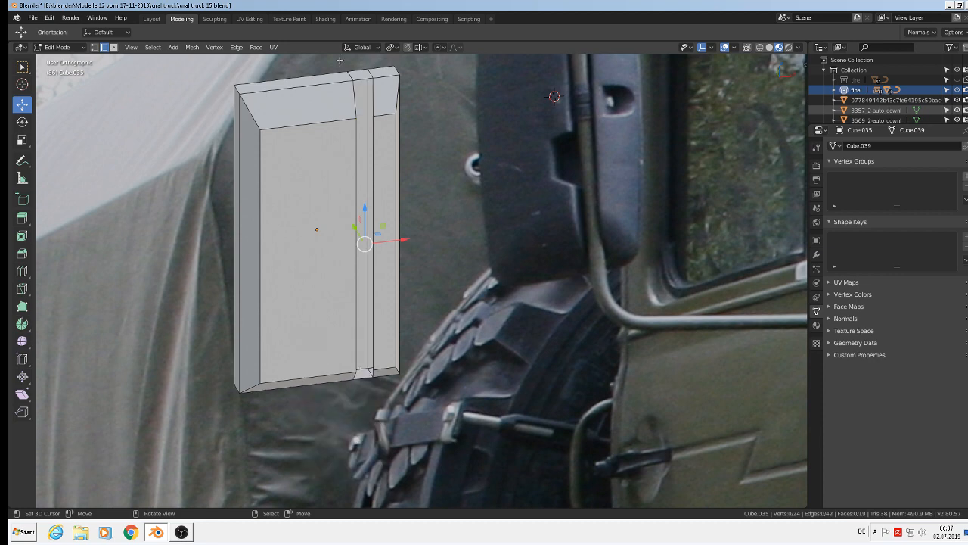
# Step: Bridge the inner upper and lower edges of the open strip with a new face to form the groove's floor
pyautogui.scroll(2, 340, 59)
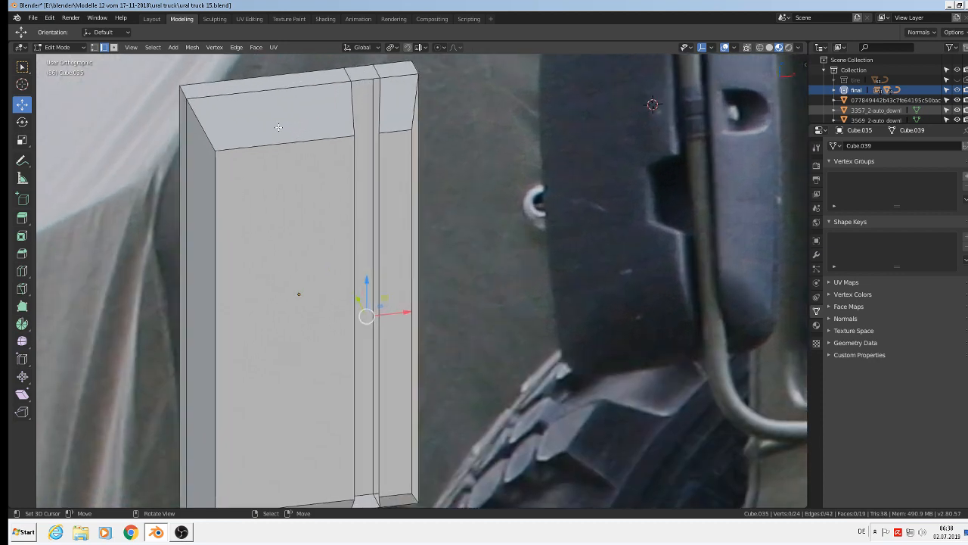
pyautogui.moveTo(278, 127); pyautogui.dragTo(259, 115, button='middle')
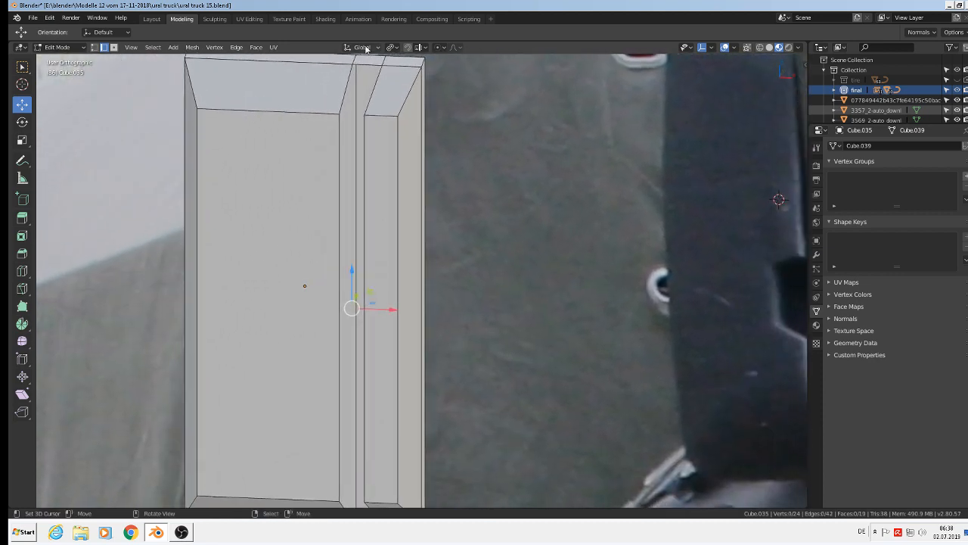
pyautogui.rightClick(357, 71)
pyautogui.rightClick(366, 65)
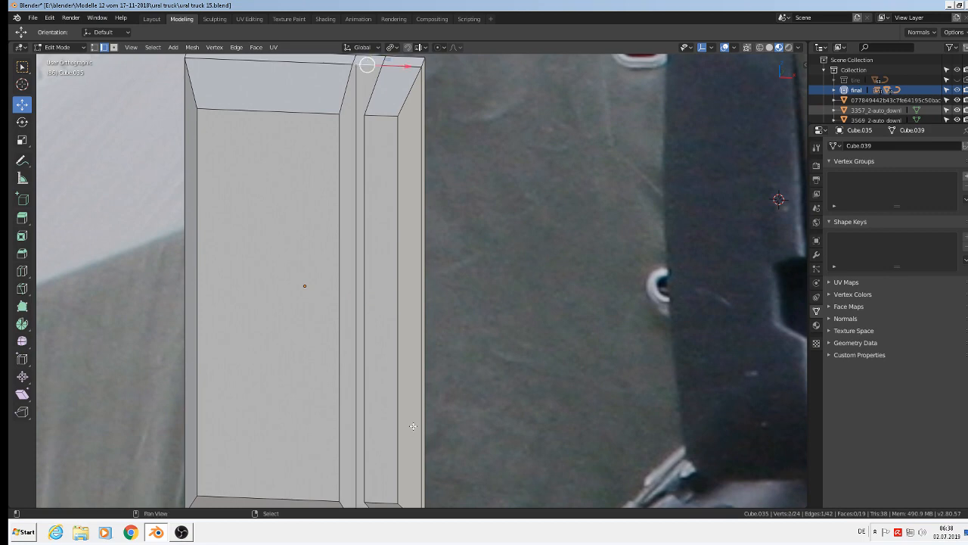
pyautogui.keyDown('shift'); pyautogui.moveTo(413, 426); pyautogui.dragTo(439, 350, button='middle'); pyautogui.keyUp('shift')
pyautogui.keyDown('shift'); pyautogui.rightClick(390, 435); pyautogui.keyUp('shift')
pyautogui.keyDown('shift'); pyautogui.rightClick(389, 437); pyautogui.keyUp('shift')
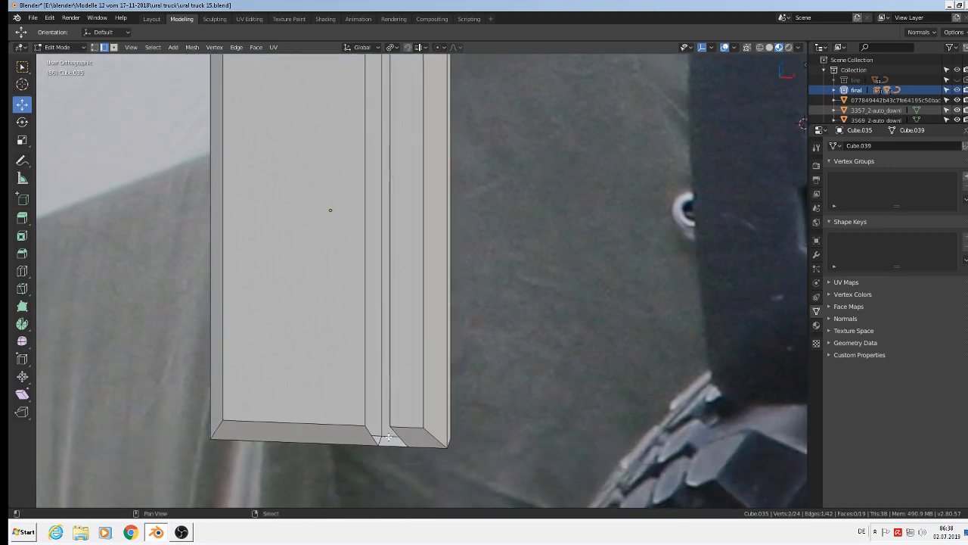
pyautogui.keyDown('shift'); pyautogui.rightClick(390, 439); pyautogui.keyUp('shift')
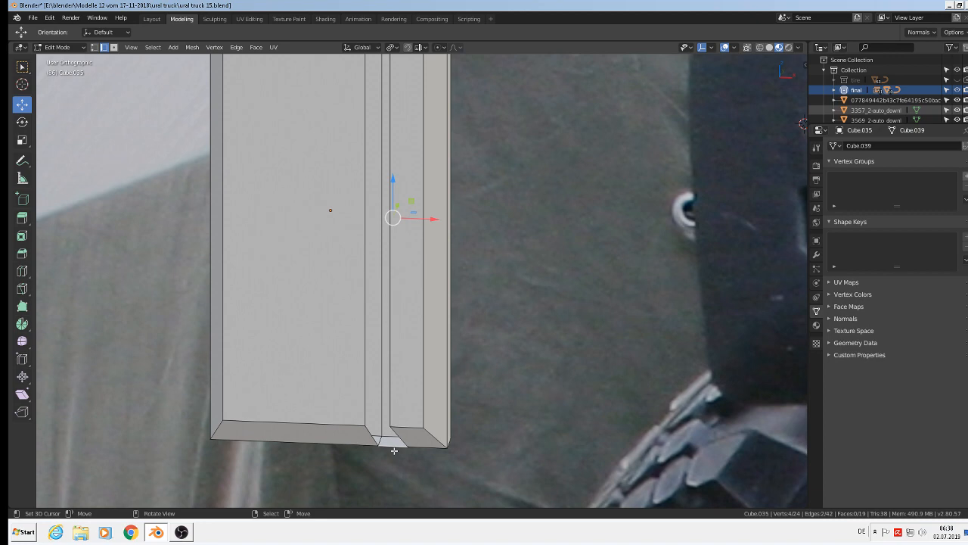
pyautogui.press('f')
# Step: Fill the open edge loops on both sides of the vertical groove with side-wall faces
pyautogui.keyDown('alt'); pyautogui.rightClick(371, 433); pyautogui.keyUp('alt')
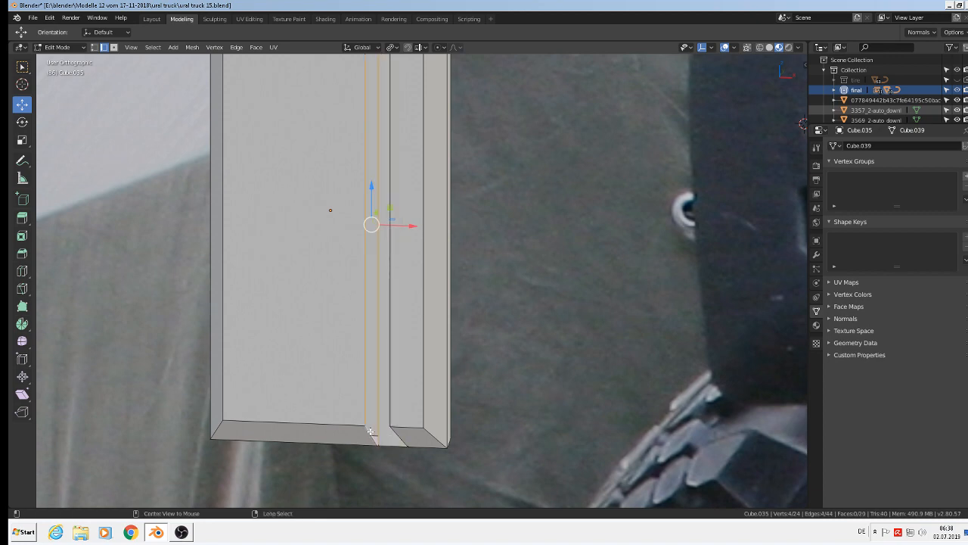
pyautogui.press('f')
pyautogui.moveTo(370, 431); pyautogui.dragTo(447, 373, button='middle')
pyautogui.keyDown('alt'); pyautogui.rightClick(400, 433); pyautogui.keyUp('alt')
pyautogui.press('f')
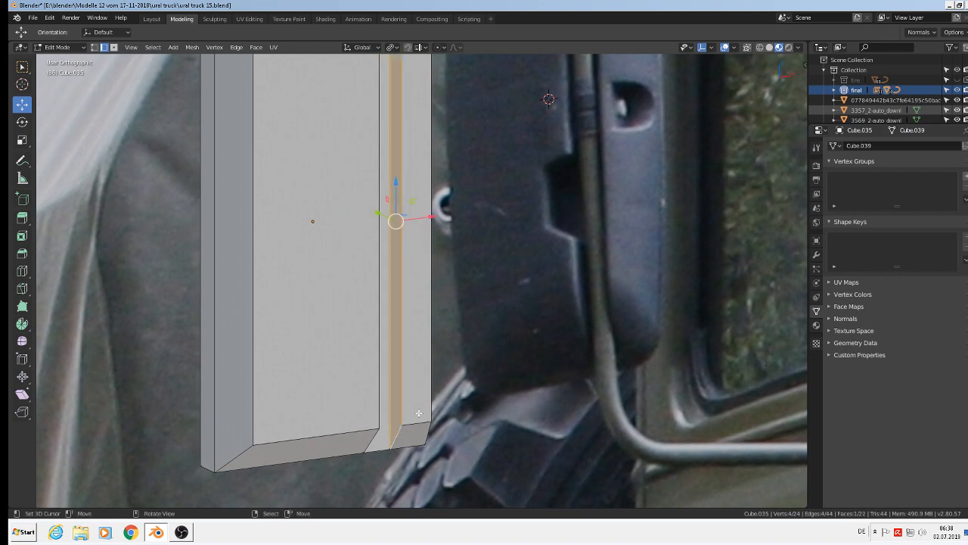
# Step: In front view, add two evenly spaced horizontal loop cuts around the mirror housing, with a slide factor of 0
pyautogui.scroll(-3, 418, 412)
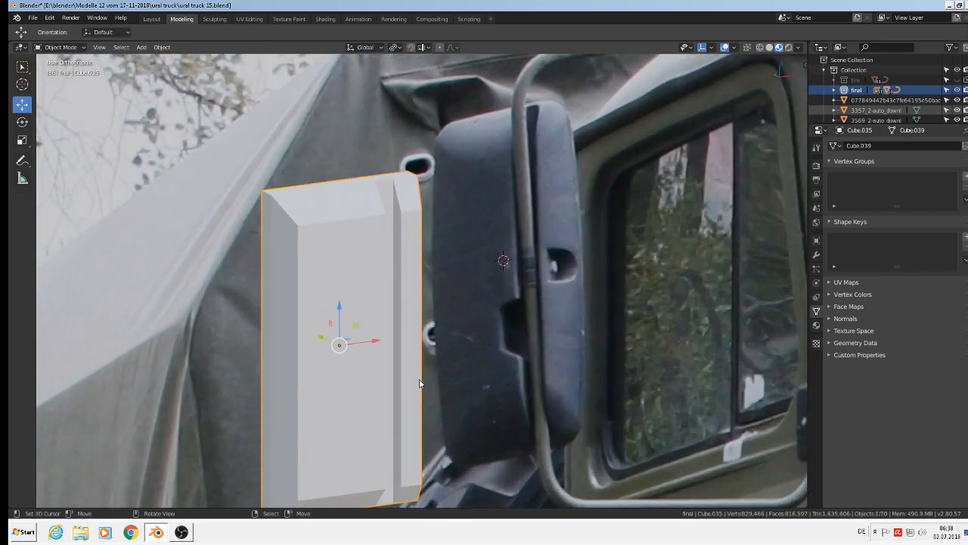
pyautogui.moveTo(393, 382); pyautogui.dragTo(537, 290, button='middle')
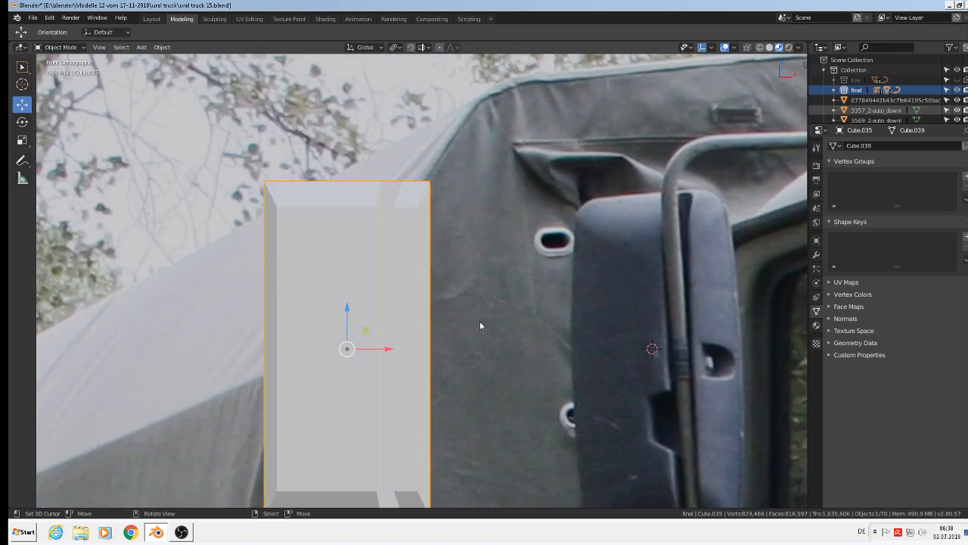
pyautogui.scroll(-2, 480, 325)
pyautogui.scroll(1, 469, 353)
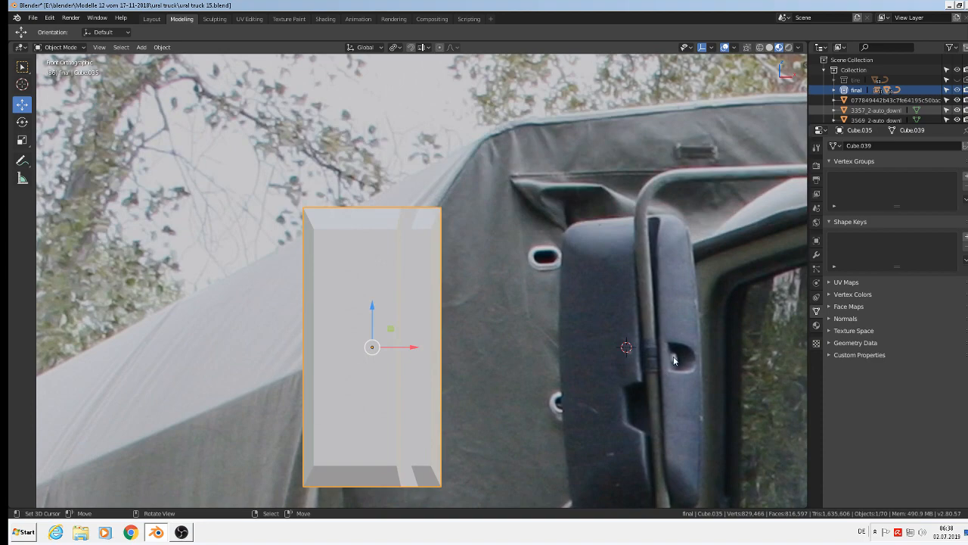
pyautogui.scroll(-3, 674, 363)
pyautogui.scroll(3, 673, 363)
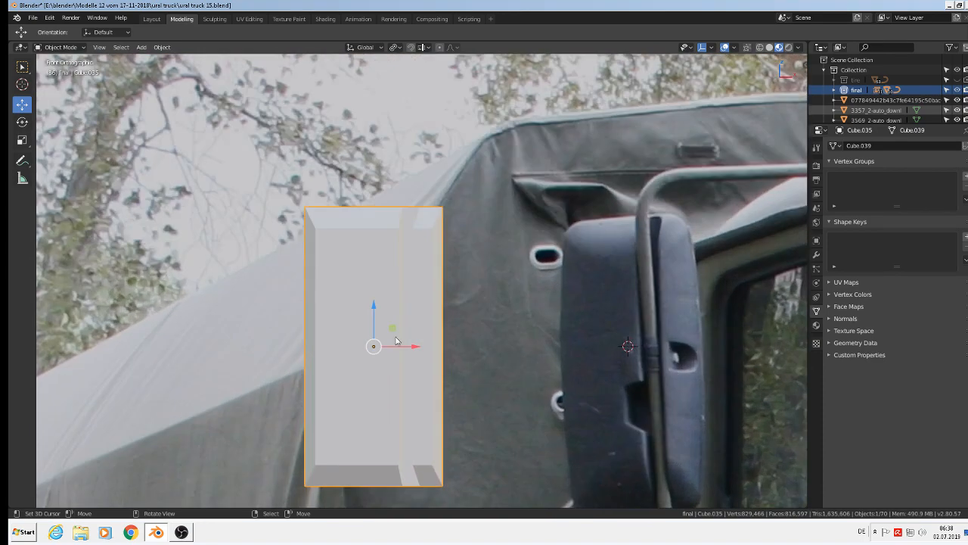
pyautogui.press('Tab')
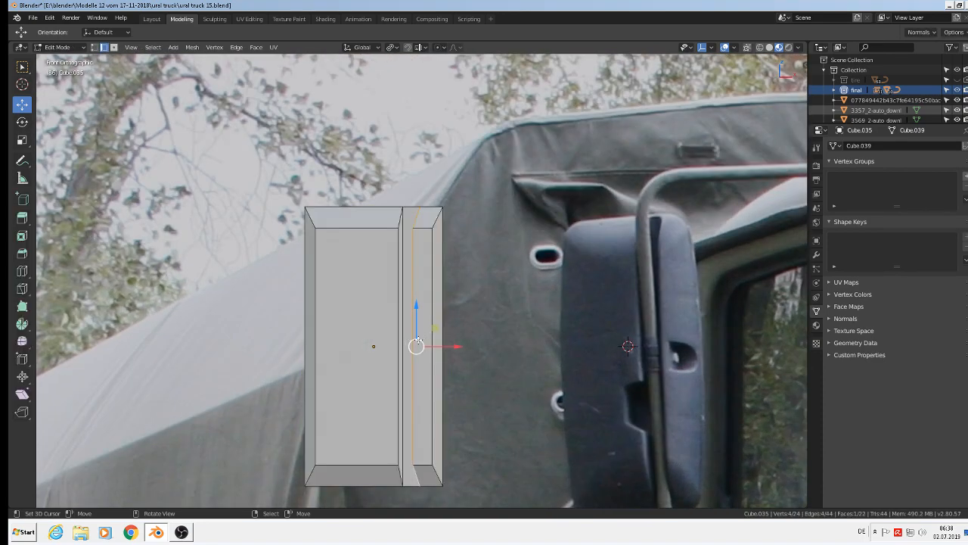
pyautogui.hotkey('ctrl', 'r')
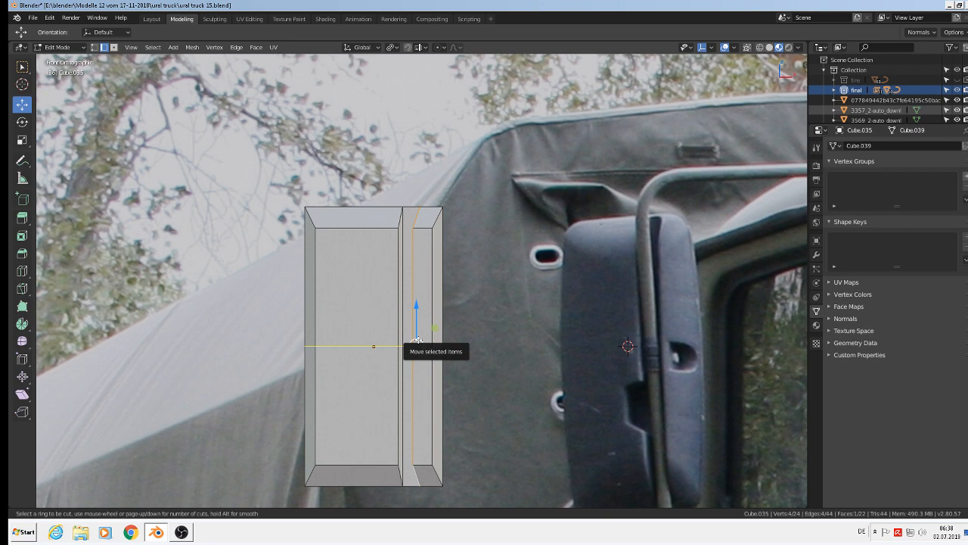
pyautogui.scroll(1, 417, 341)
pyautogui.click(417, 341)
pyautogui.rightClick(419, 340)
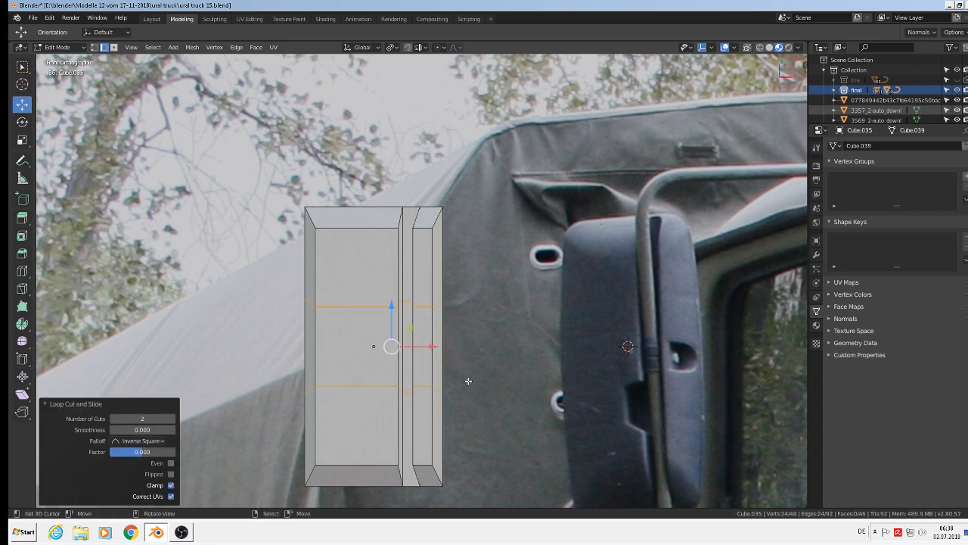
pyautogui.press('s')
pyautogui.press('z')
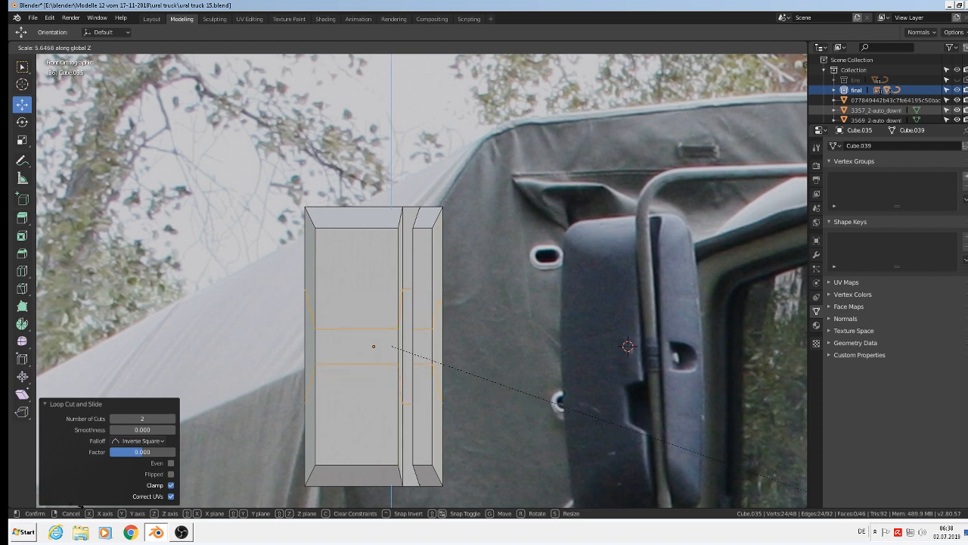
pyautogui.click(241, 70)
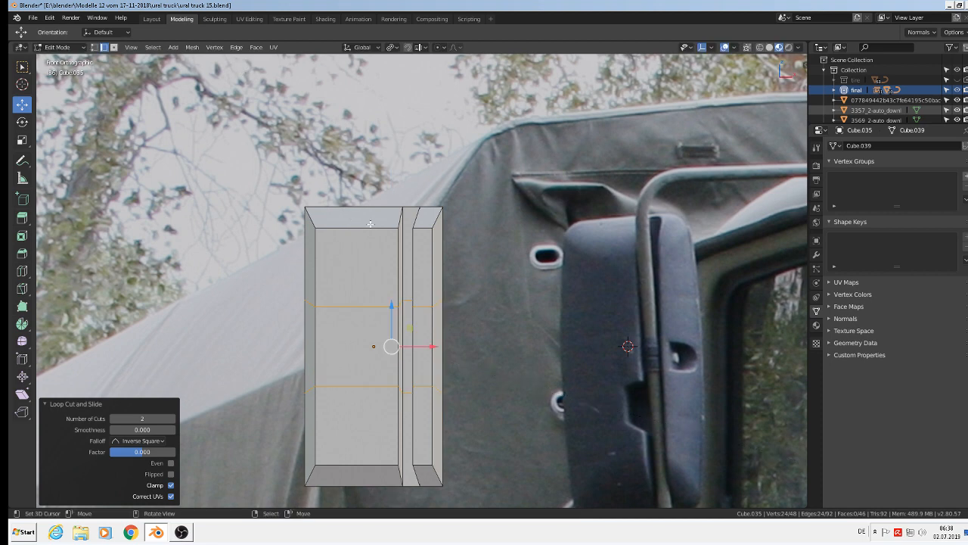
# Step: Undo the double loop cut and add two separate horizontal loop cuts around the housing's middle, with slide factors of -0.115 and -0.631
pyautogui.press('ctrl')
pyautogui.hotkey('ctrl', 'z')
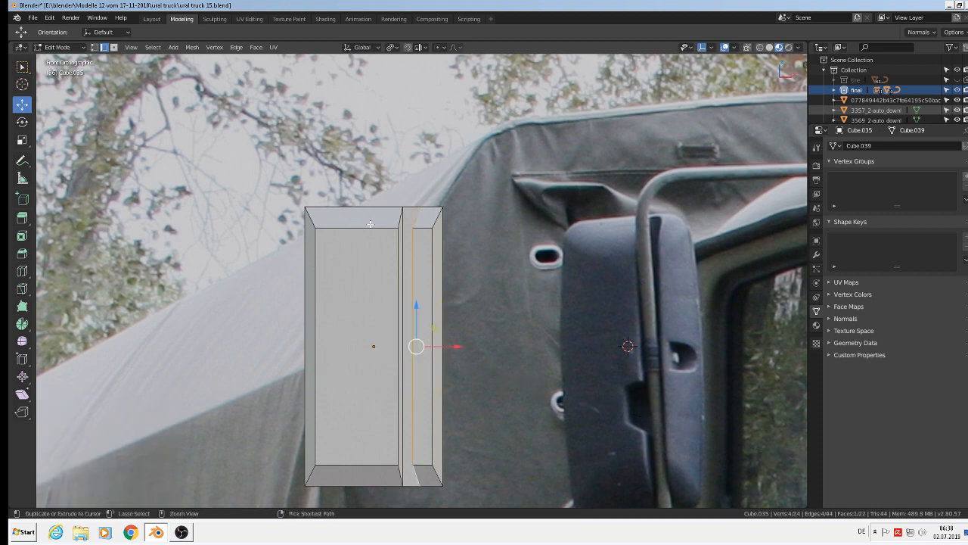
pyautogui.hotkey('ctrl', 'r')
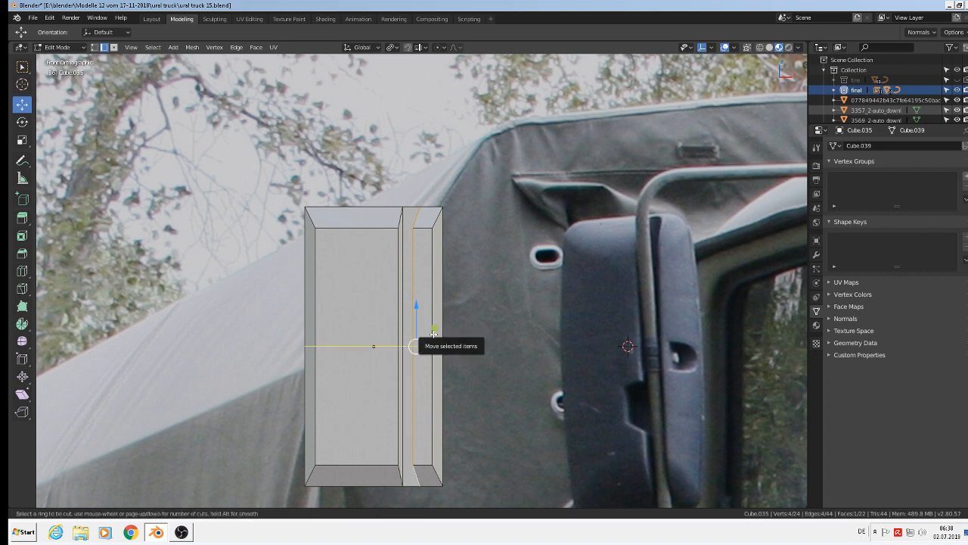
pyautogui.click(432, 333)
pyautogui.click(432, 321)
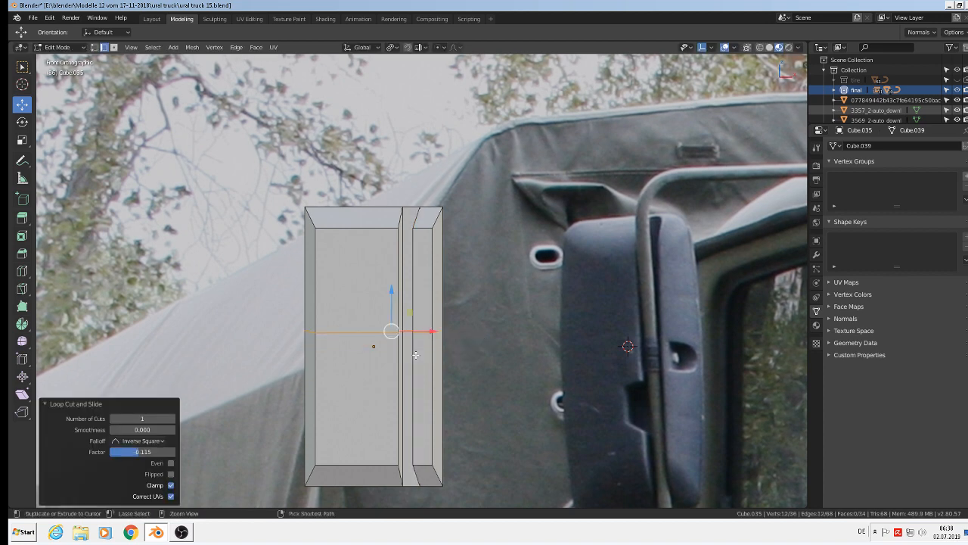
pyautogui.hotkey('ctrl', 'r')
pyautogui.click(412, 344)
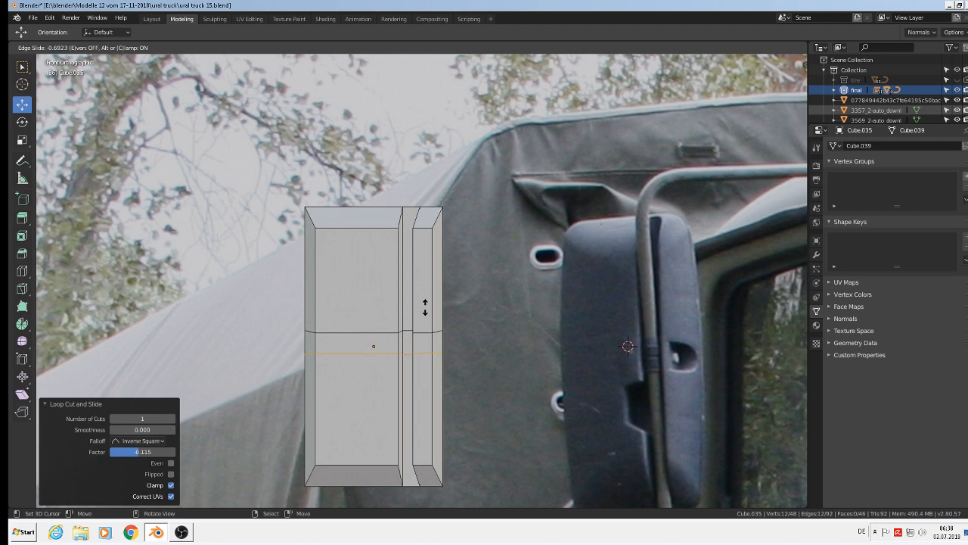
pyautogui.click(426, 311)
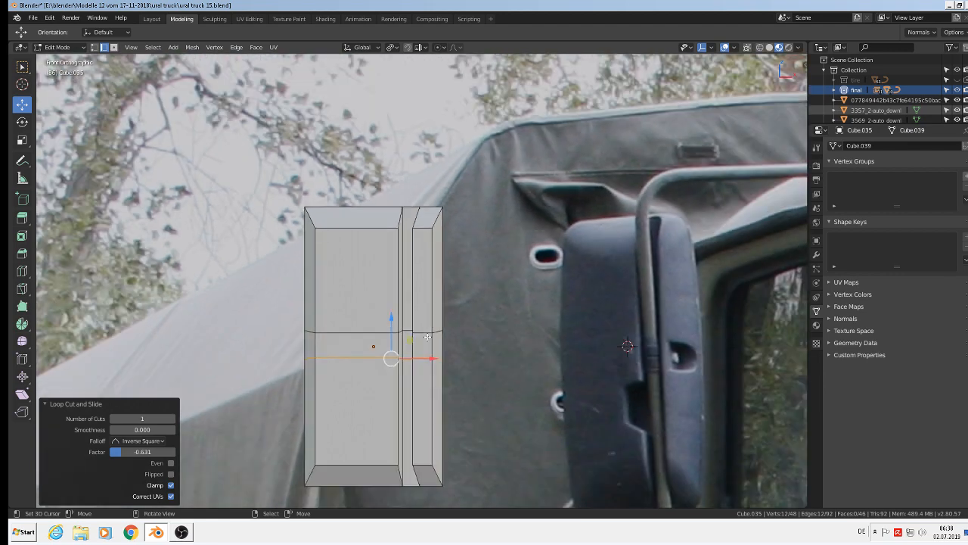
# Step: Add a vertical loop cut through the narrow housing part right of the groove, with a slide factor of 0.421
pyautogui.hotkey('ctrl', 'r')
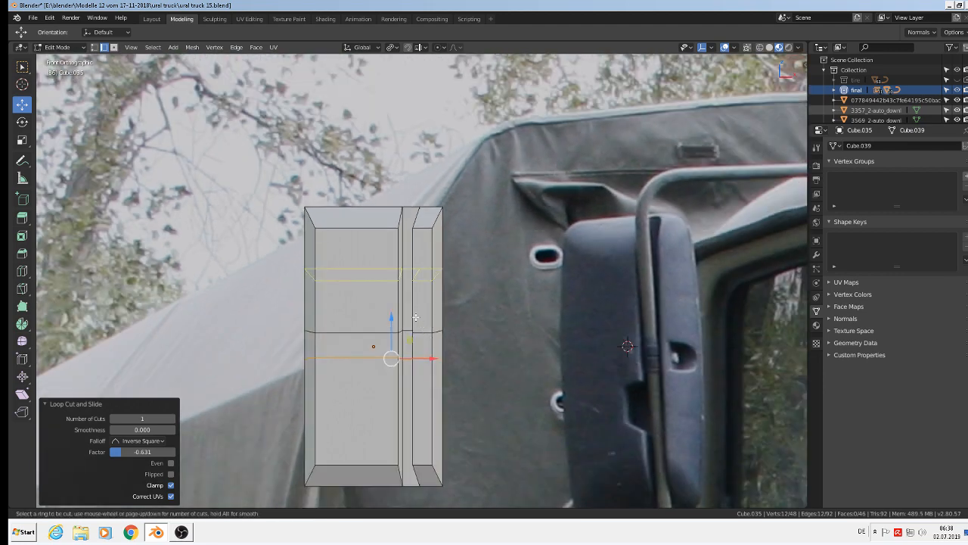
pyautogui.click(419, 227)
pyautogui.click(418, 228)
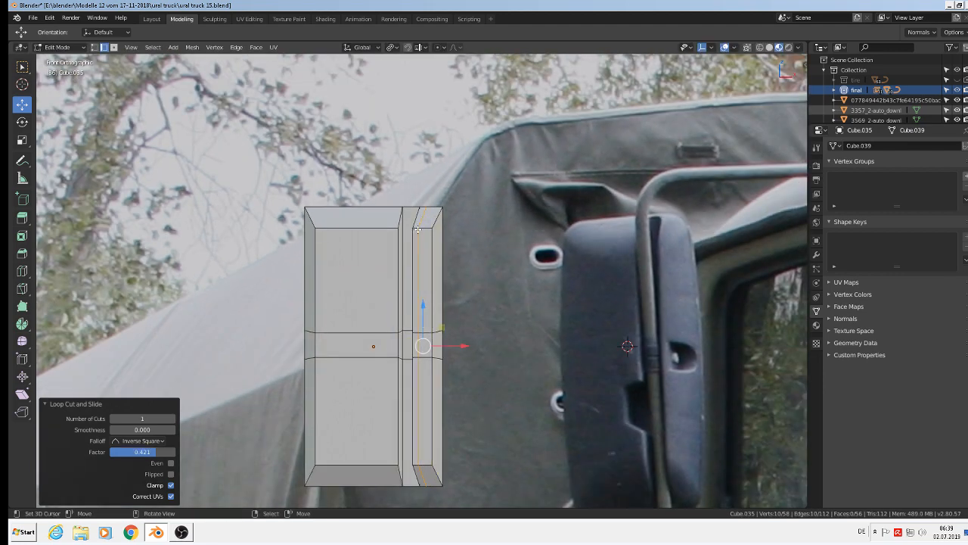
# Step: Delete the short outer vertical edge between the two horizontal cuts right of the groove to open a recess
pyautogui.scroll(3, 424, 337)
pyautogui.click(438, 331)
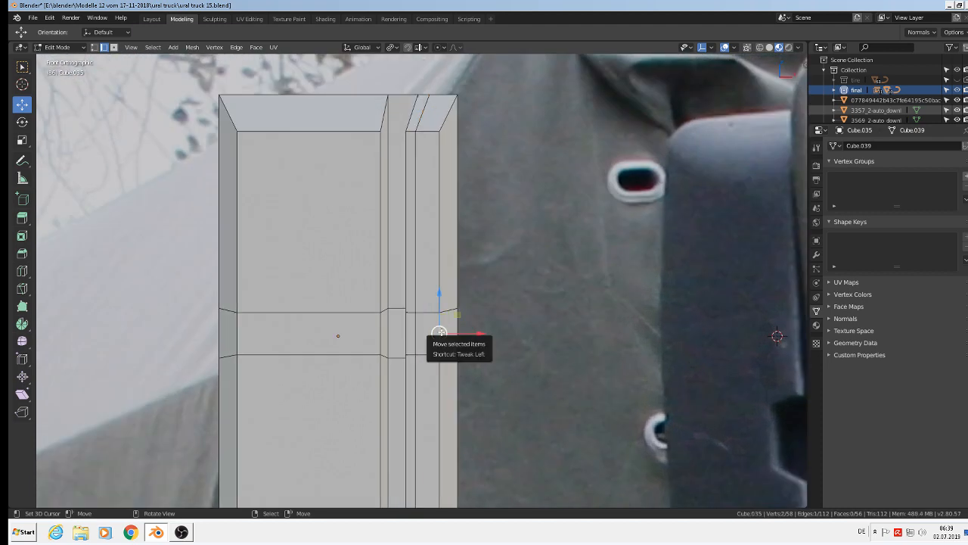
pyautogui.press('x')
pyautogui.click(443, 333)
# Step: Bridge the recess's rear vertical edge and its outer right vertical edge with a new wall face
pyautogui.moveTo(439, 335); pyautogui.dragTo(416, 323, button='middle')
pyautogui.click(417, 332)
pyautogui.scroll(5, 425, 333)
pyautogui.keyDown('shift'); pyautogui.click(495, 309); pyautogui.keyUp('shift')
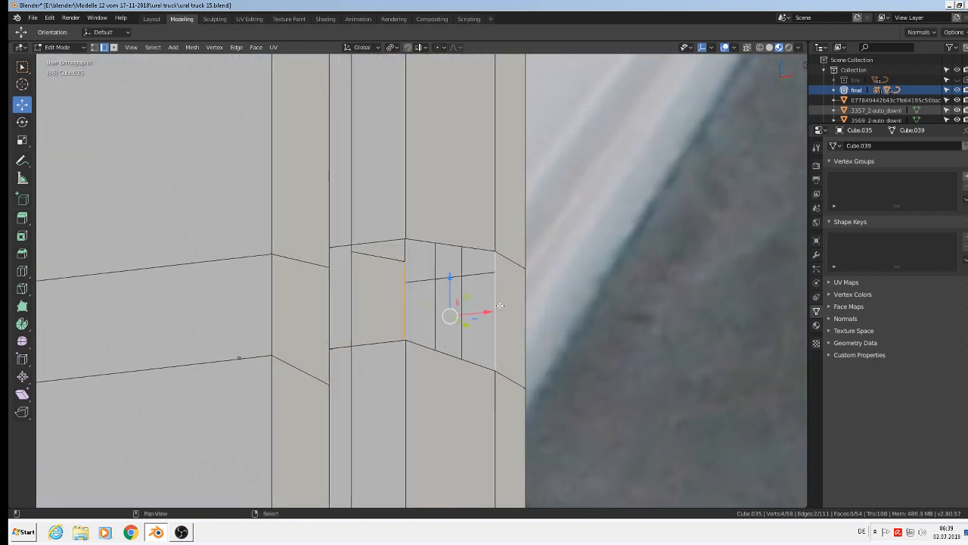
pyautogui.press('f')
# Step: Fill the second inner wall of the recess between its rear vertical edge and the vertical edge beside the groove
pyautogui.keyDown('alt'); pyautogui.click(446, 240); pyautogui.keyUp('alt')
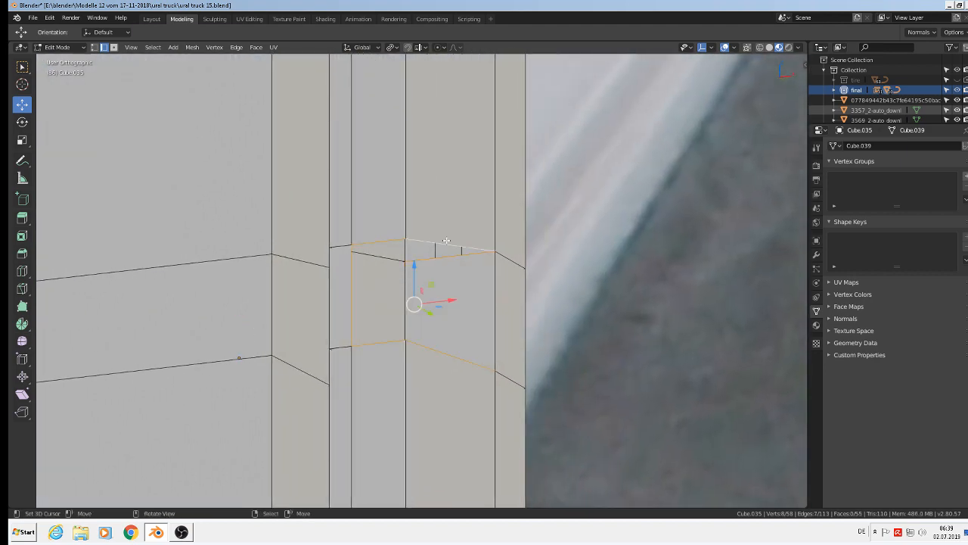
pyautogui.moveTo(389, 273); pyautogui.dragTo(368, 272, button='middle')
pyautogui.rightClick(413, 293)
pyautogui.moveTo(413, 293); pyautogui.dragTo(360, 305, button='middle')
pyautogui.keyDown('shift'); pyautogui.click(360, 305); pyautogui.keyUp('shift')
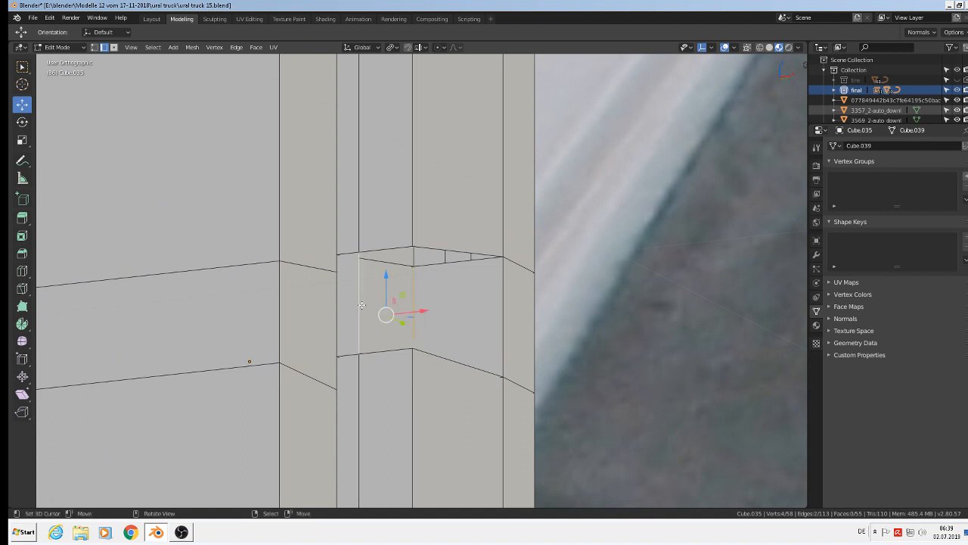
pyautogui.press('f')
# Step: Close the top of the recess with a face across its four upper boundary edges
pyautogui.keyDown('alt'); pyautogui.click(444, 260); pyautogui.keyUp('alt')
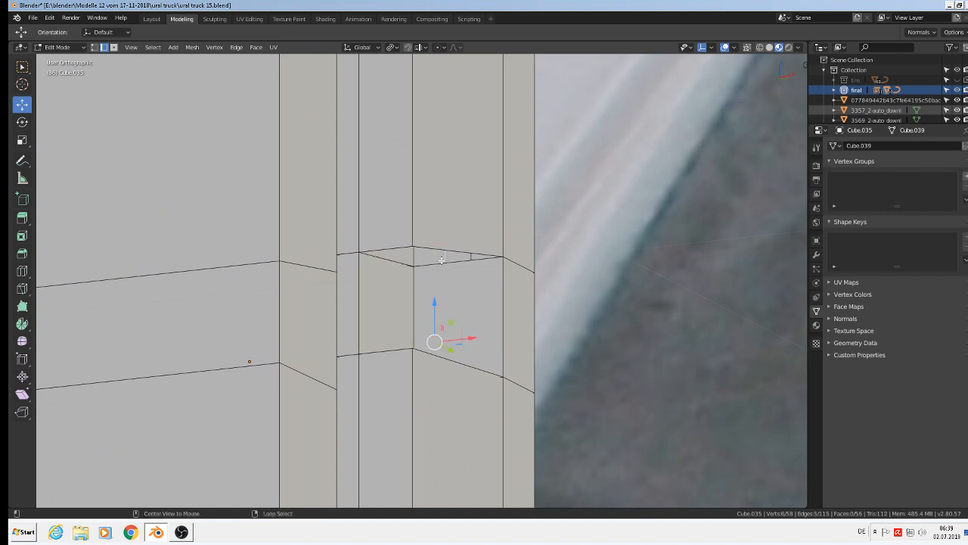
pyautogui.click(440, 253)
pyautogui.keyDown('shift'); pyautogui.click(389, 253); pyautogui.keyUp('shift')
pyautogui.keyDown('shift'); pyautogui.click(382, 264); pyautogui.keyUp('shift')
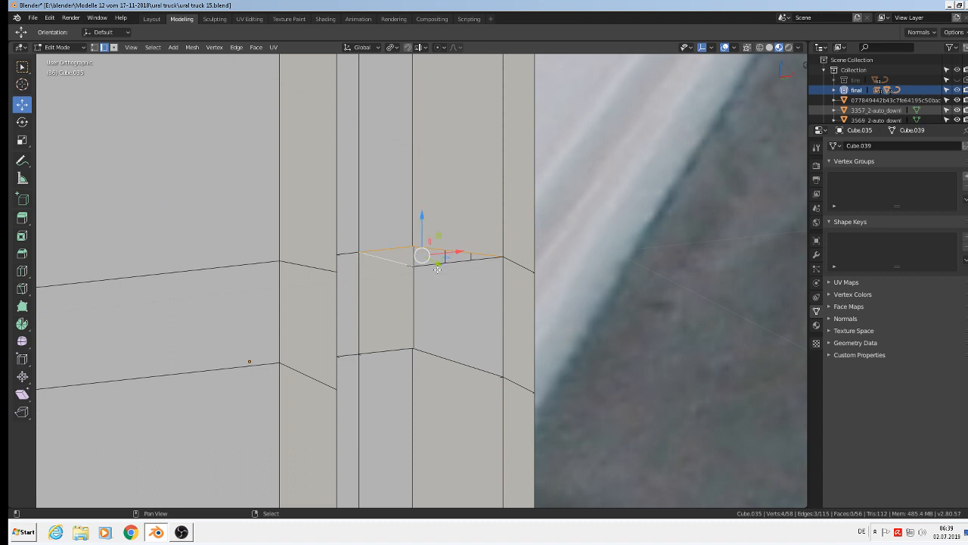
pyautogui.keyDown('shift'); pyautogui.click(438, 271); pyautogui.keyUp('shift')
pyautogui.press('f')
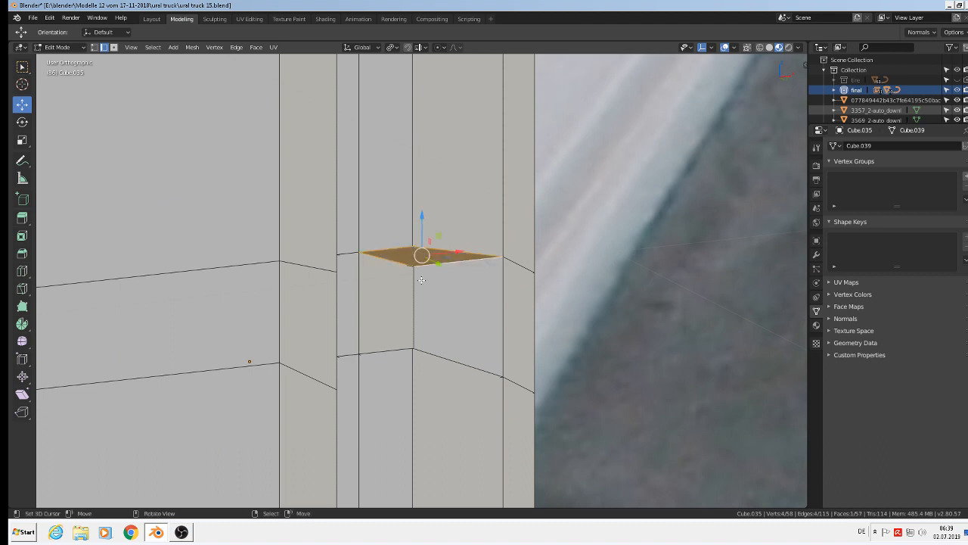
# Step: Close the bottom of the recess with a face across its four lower boundary edges
pyautogui.moveTo(416, 274); pyautogui.dragTo(443, 346, button='middle')
pyautogui.click(413, 356)
pyautogui.keyDown('shift'); pyautogui.rightClick(389, 365); pyautogui.keyUp('shift')
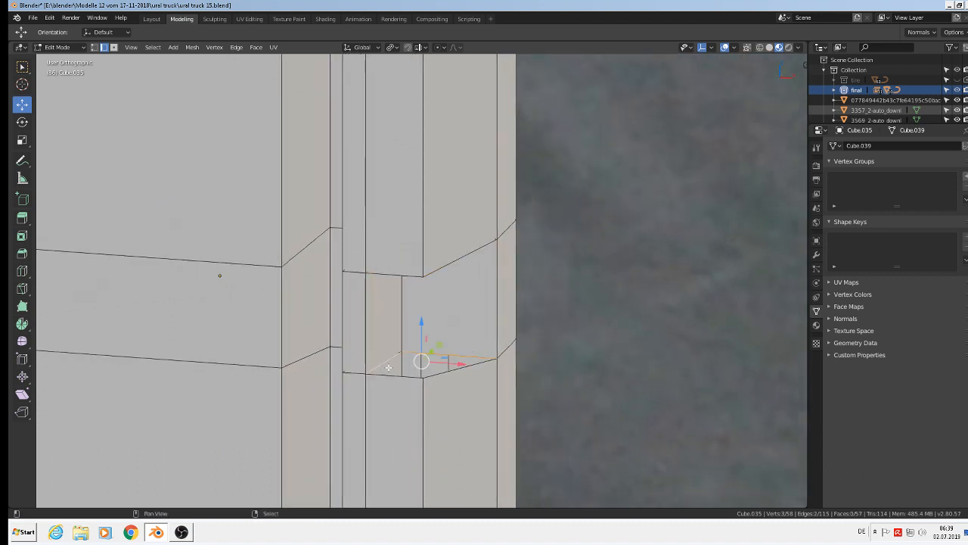
pyautogui.keyDown('shift'); pyautogui.rightClick(398, 374); pyautogui.keyUp('shift')
pyautogui.keyDown('shift'); pyautogui.rightClick(433, 377); pyautogui.keyUp('shift')
pyautogui.press('f')
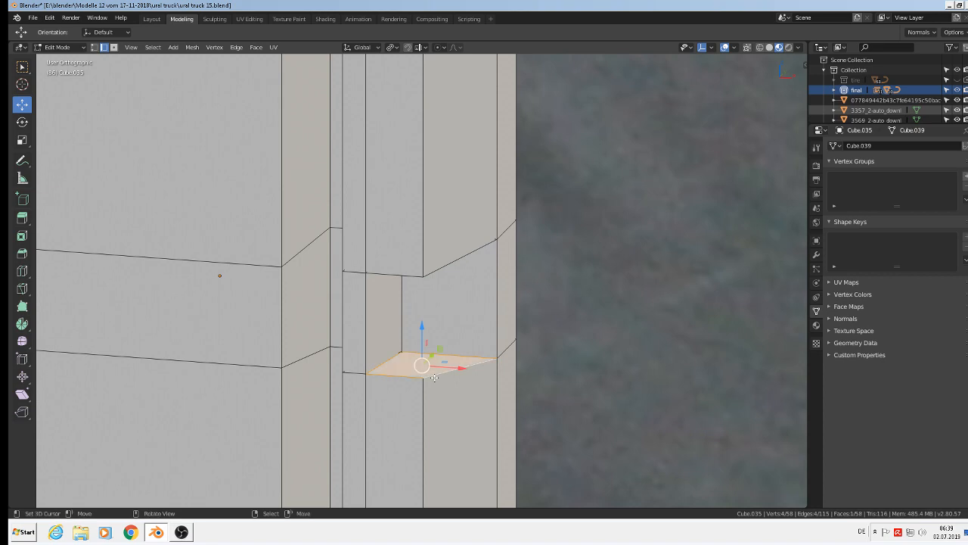
# Step: Add a vertical loop cut through the wide housing part left of the groove, with a slide factor of -0.407
pyautogui.press('Tab')
pyautogui.scroll(-9, 436, 379)
pyautogui.moveTo(437, 379); pyautogui.dragTo(447, 354, button='middle')
pyautogui.scroll(-1, 447, 354)
pyautogui.scroll(2, 429, 359)
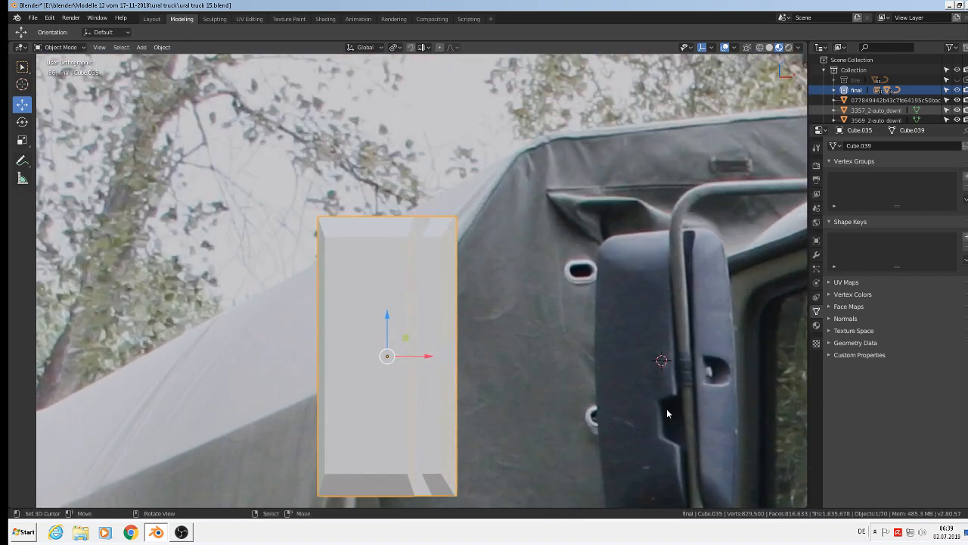
pyautogui.press('Tab')
pyautogui.hotkey('ctrl', 'r')
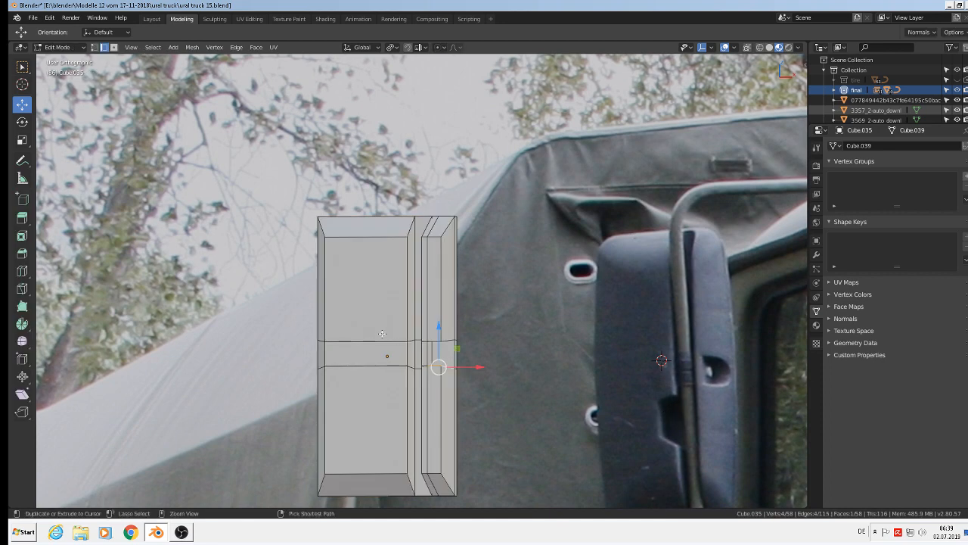
pyautogui.click(382, 333)
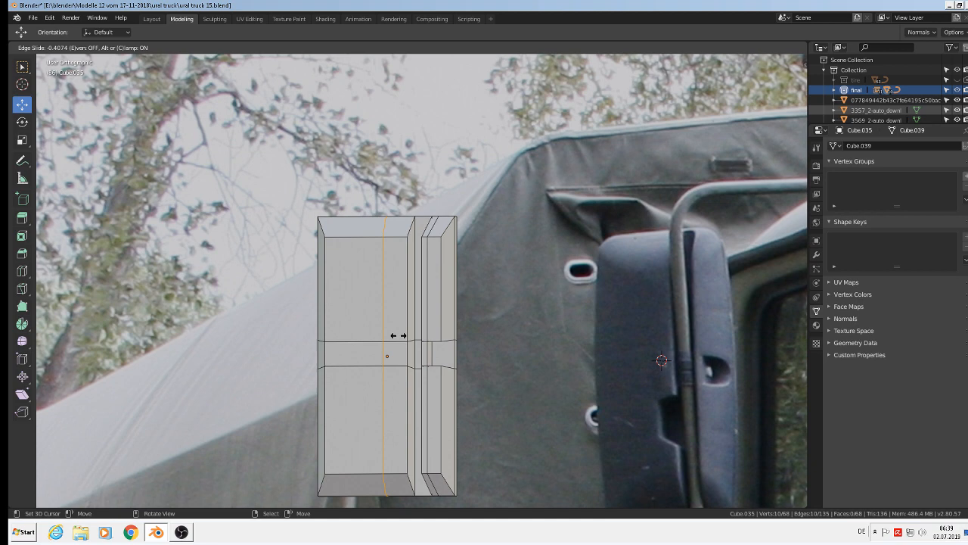
pyautogui.click(399, 336)
# Step: Add a horizontal loop cut around the lower half of the housing, with a slide factor of -0.321
pyautogui.hotkey('ctrl', 'r')
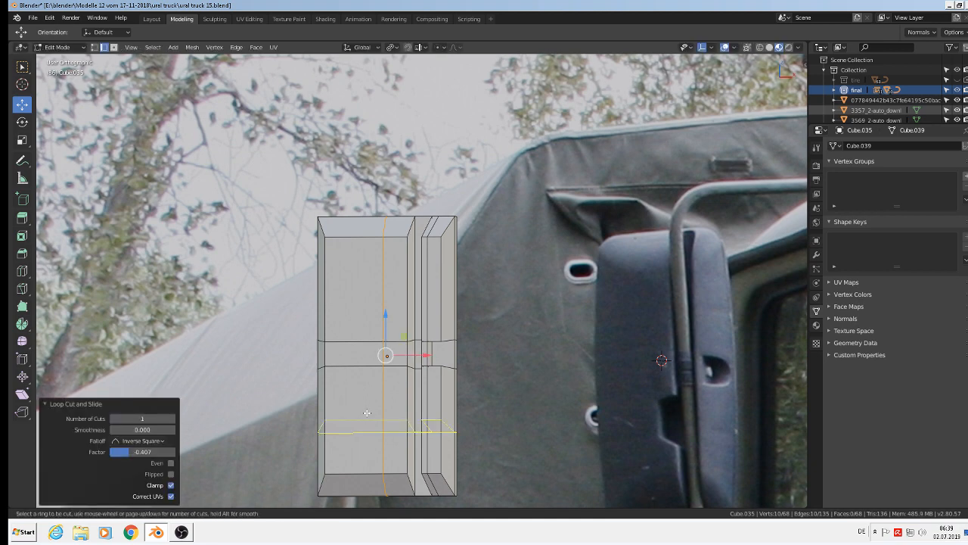
pyautogui.click(369, 412)
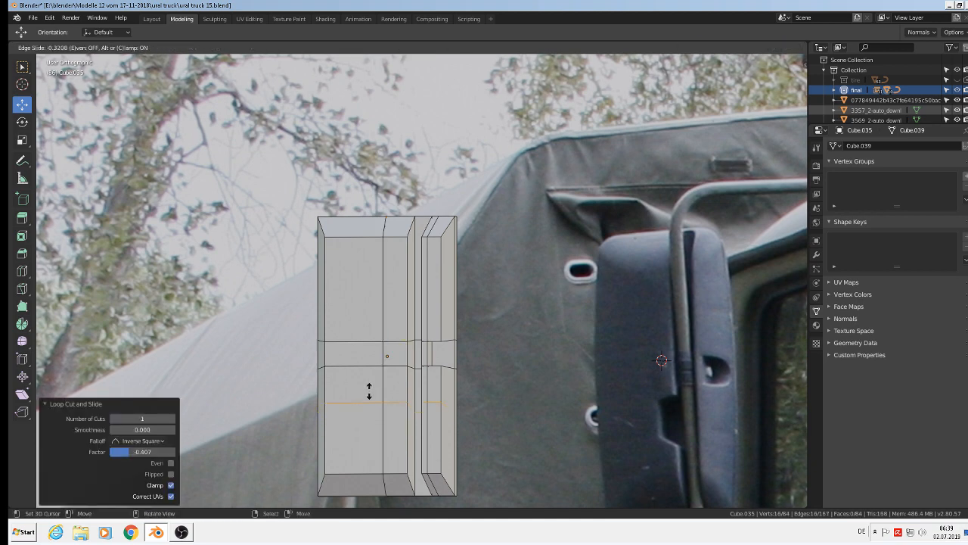
pyautogui.click(369, 391)
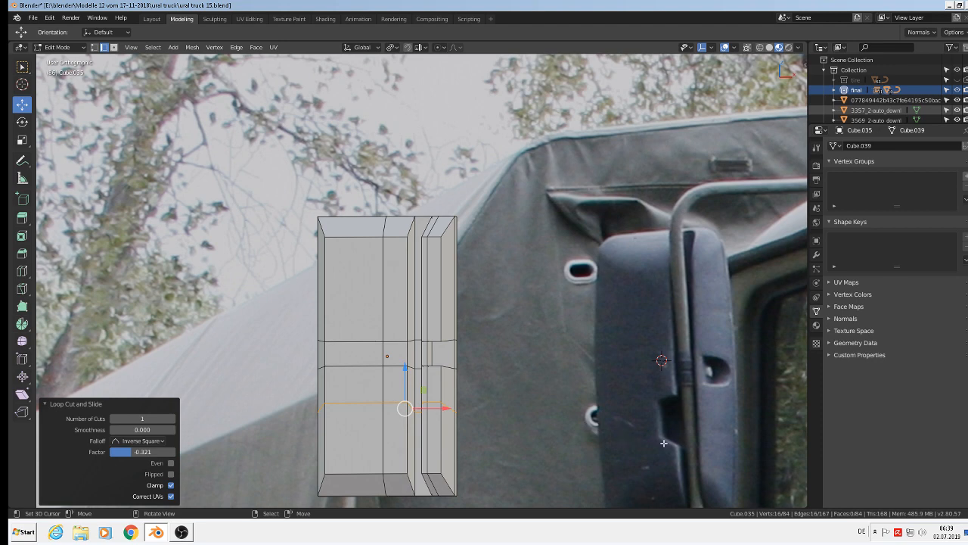
# Step: Move the vertex where the left vertical cut meets the middle horizontal cut slightly down
pyautogui.scroll(1, 386, 404)
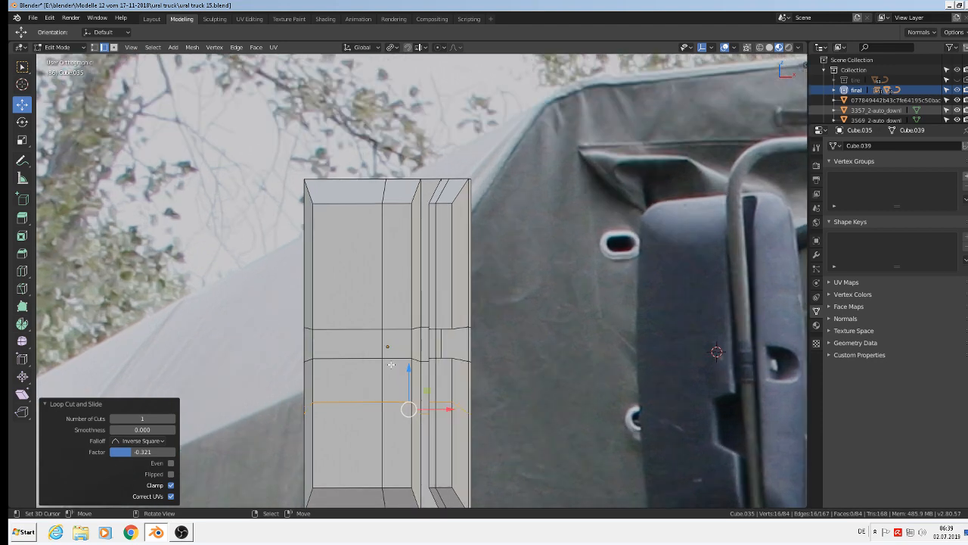
pyautogui.click(94, 47)
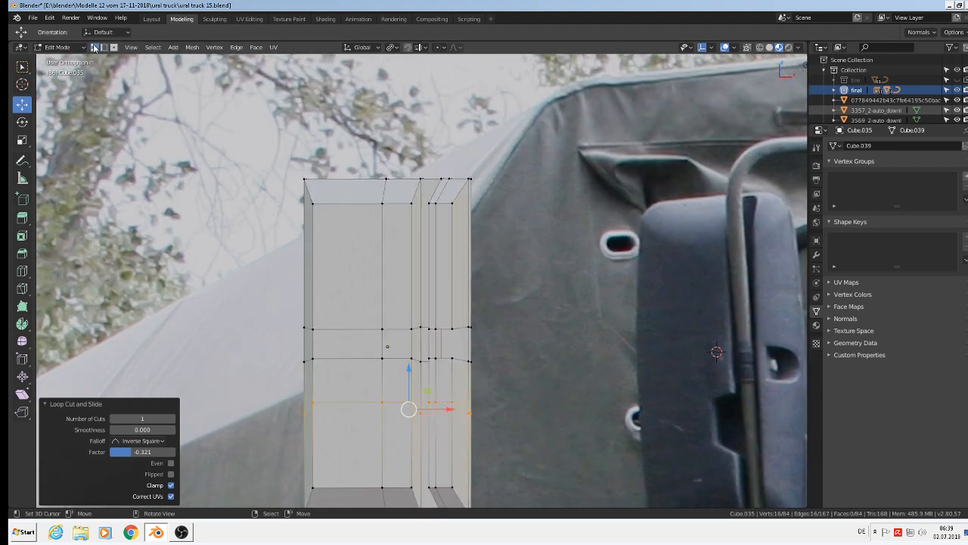
pyautogui.click(382, 358)
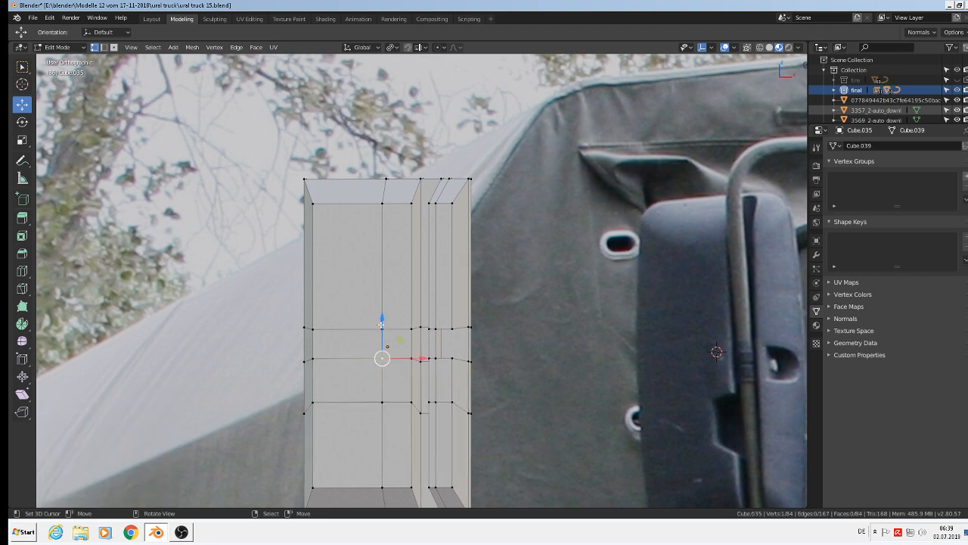
pyautogui.moveTo(382, 324); pyautogui.dragTo(382, 329)
# Step: Move the vertex of the lowest horizontal cut at the groove's left edge down by 0.00648 m
pyautogui.click(384, 401)
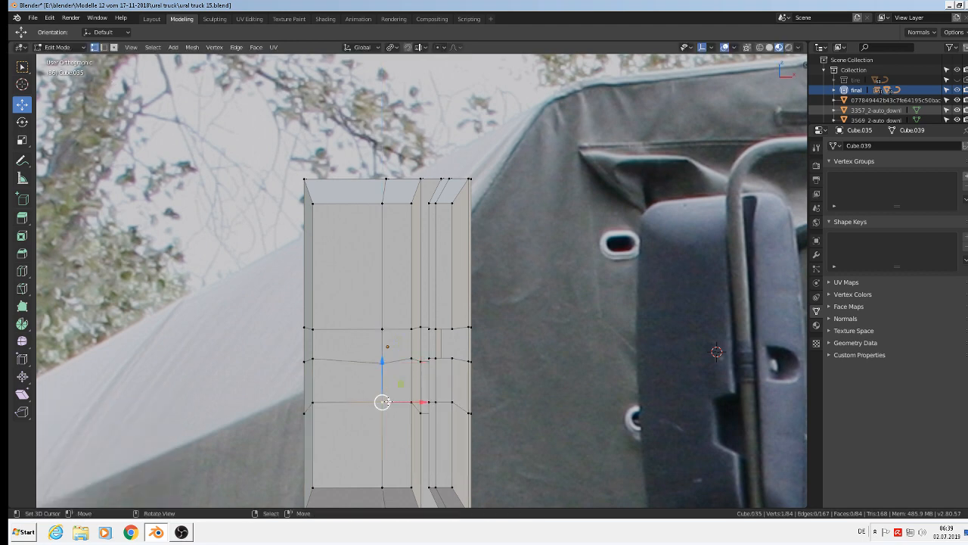
pyautogui.moveTo(383, 367)
pyautogui.mouseDown()
pyautogui.moveTo(385, 383)
pyautogui.moveTo(401, 367)
pyautogui.mouseUp()
pyautogui.scroll(-3, 390, 385)
pyautogui.click(404, 392)
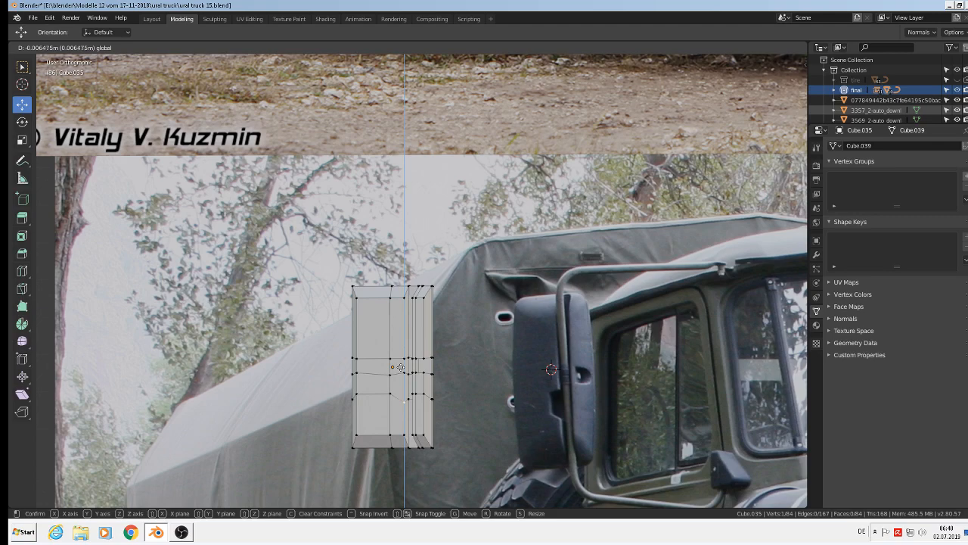
pyautogui.moveTo(401, 368); pyautogui.dragTo(401, 368)
pyautogui.scroll(4, 404, 385)
pyautogui.scroll(-2, 421, 396)
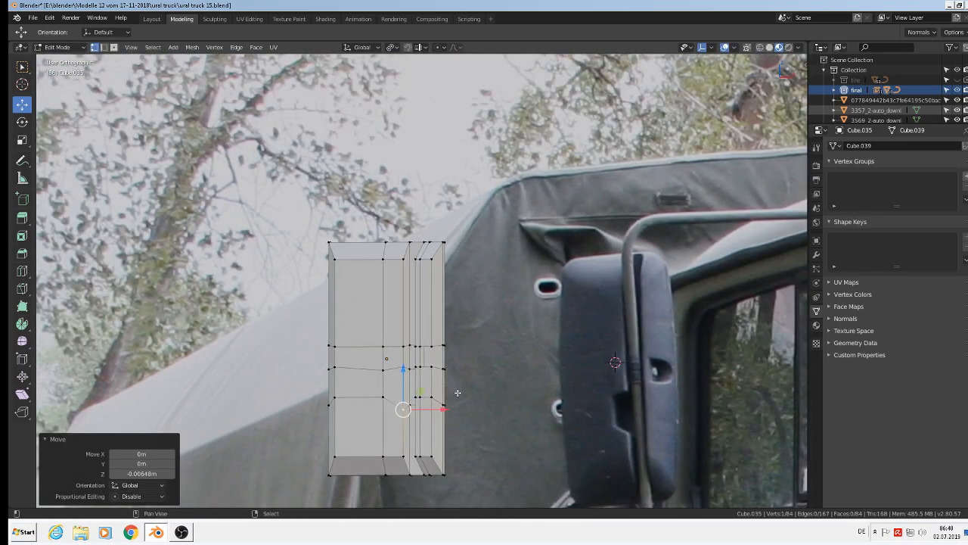
# Step: Delete the vertical edge between the two lower horizontal cuts at the groove's left side to open a second recess
pyautogui.keyDown('shift'); pyautogui.moveTo(458, 393); pyautogui.dragTo(424, 353, button='middle'); pyautogui.keyUp('shift')
pyautogui.scroll(2, 385, 317)
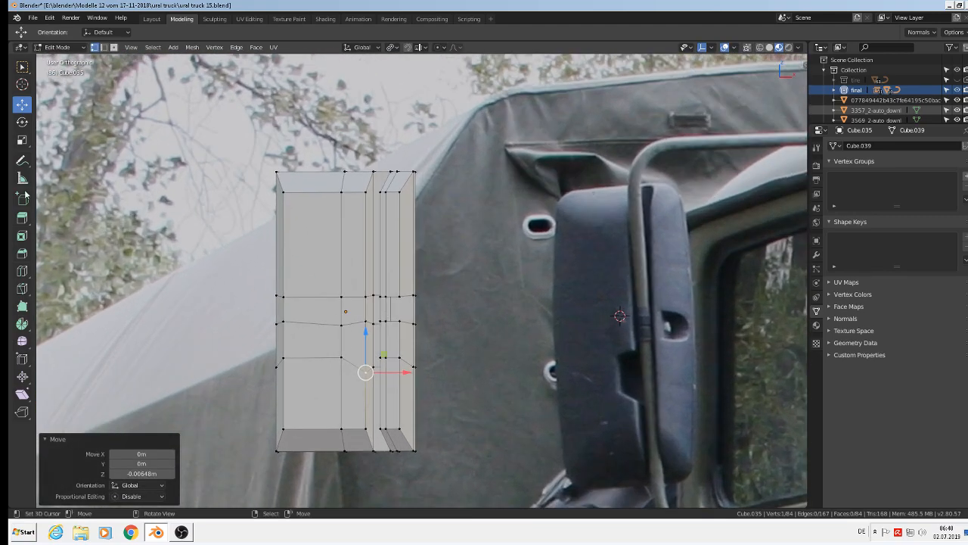
pyautogui.click(104, 47)
pyautogui.scroll(4, 382, 355)
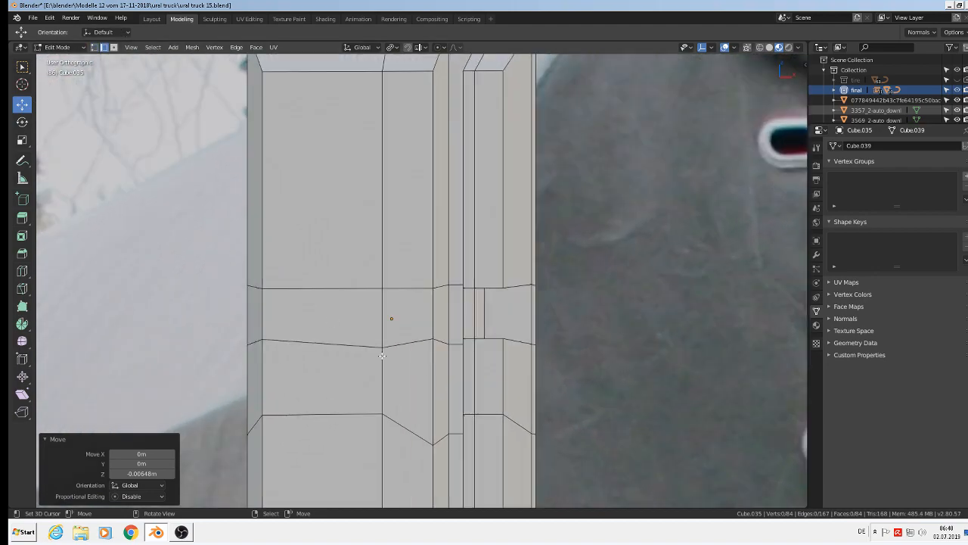
pyautogui.click(436, 380)
pyautogui.moveTo(435, 380); pyautogui.dragTo(404, 430, button='middle')
pyautogui.press('x')
pyautogui.click(429, 388)
# Step: Extrude the left vertical edge of the second recess in place, without moving the new edge
pyautogui.rightClick(395, 378)
pyautogui.press('e')
pyautogui.rightClick(404, 431)
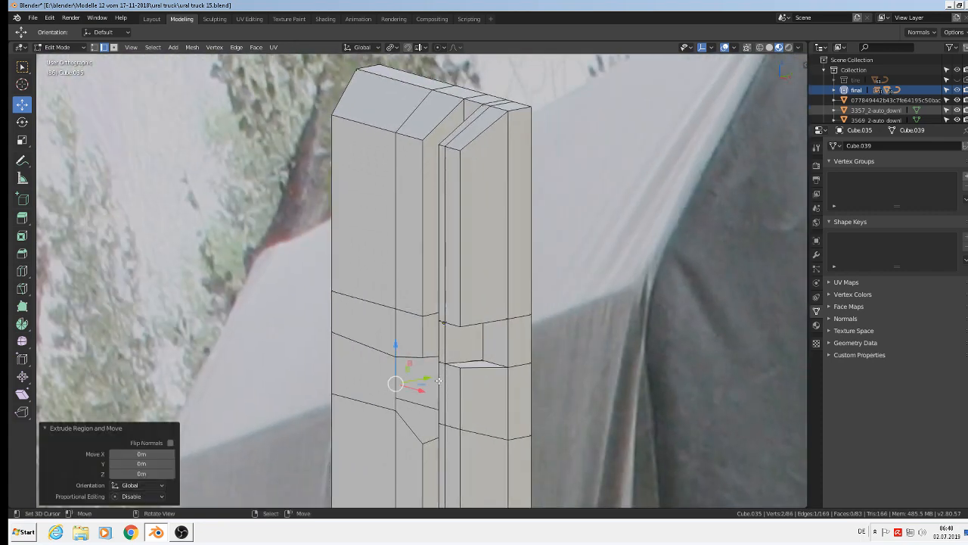
# Step: Move the extruded edge into the housing's lower notch and fill the notch's back wall with a face
pyautogui.moveTo(429, 377); pyautogui.dragTo(455, 370)
pyautogui.moveTo(456, 370); pyautogui.dragTo(477, 384, button='middle')
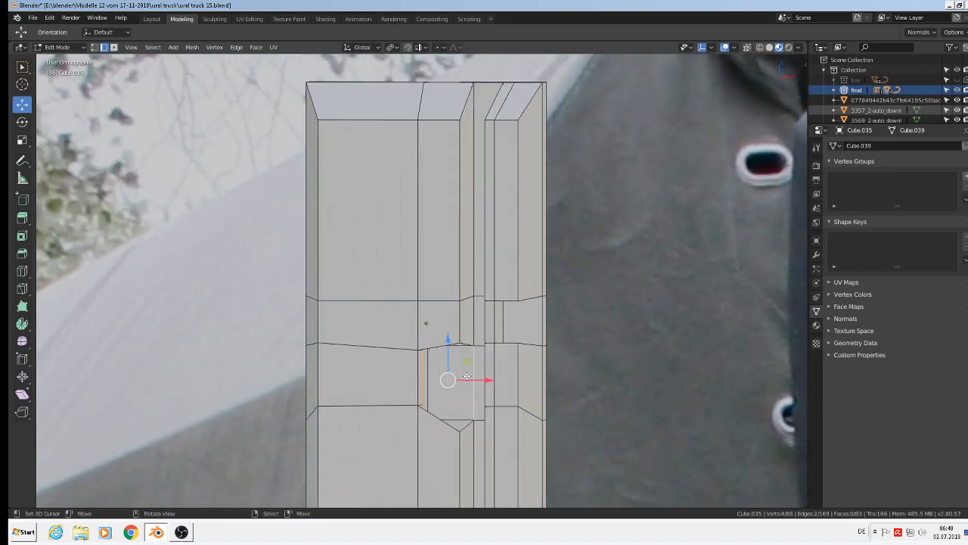
pyautogui.click(457, 397)
pyautogui.hotkey('alt', 'a')
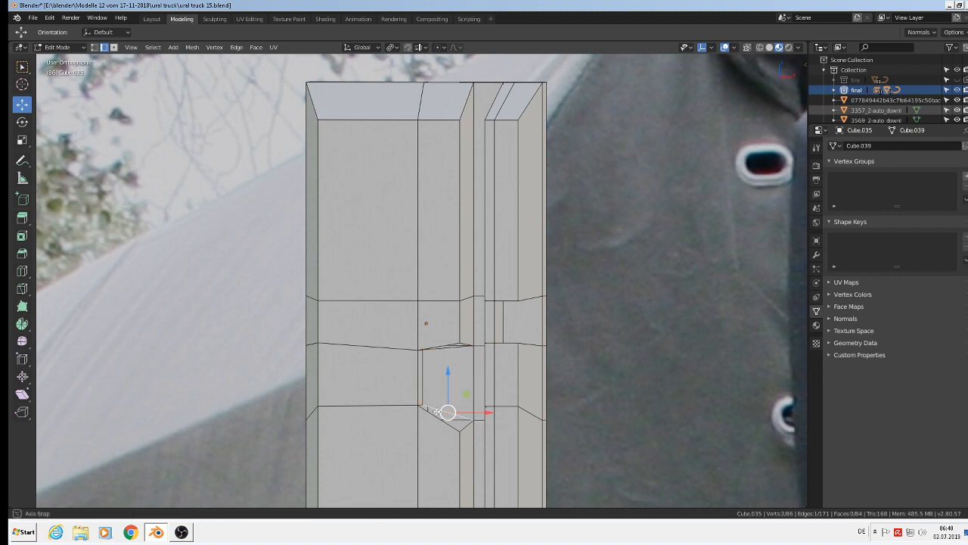
# Step: Fill the bottom and top faces of the lower notch and return to Object Mode
pyautogui.moveTo(442, 408); pyautogui.dragTo(422, 420, button='middle')
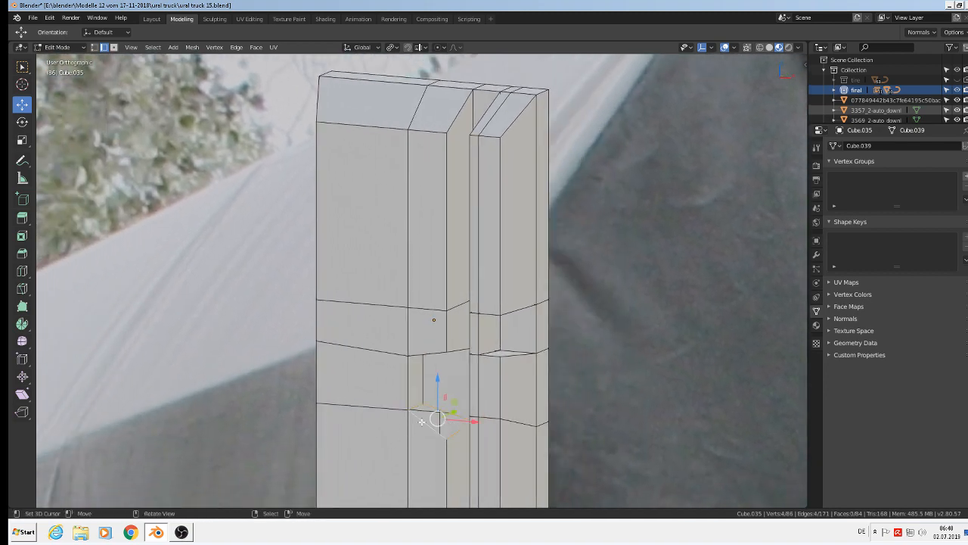
pyautogui.click(422, 421)
pyautogui.moveTo(422, 421); pyautogui.dragTo(435, 333, button='middle')
pyautogui.keyDown('alt'); pyautogui.rightClick(437, 347); pyautogui.keyUp('alt')
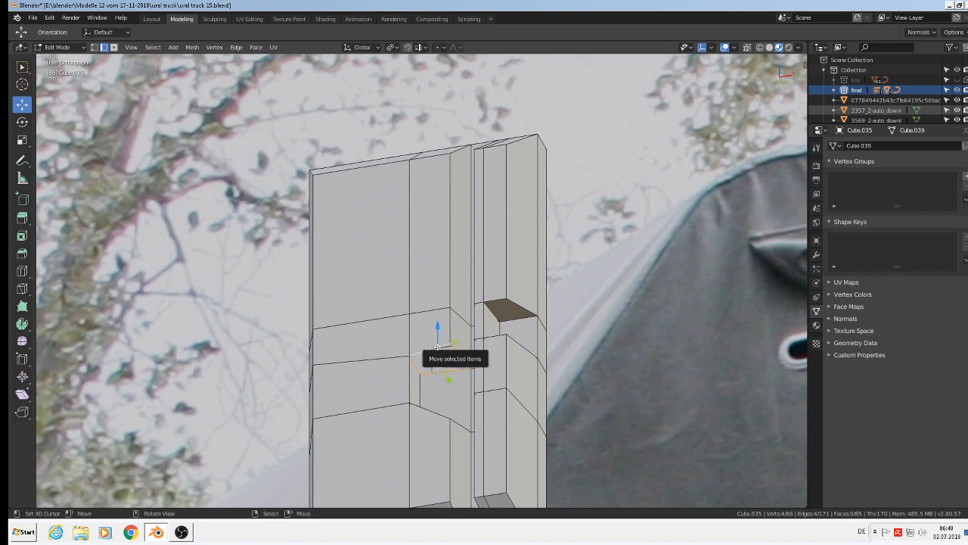
pyautogui.press('f')
pyautogui.press('Tab')
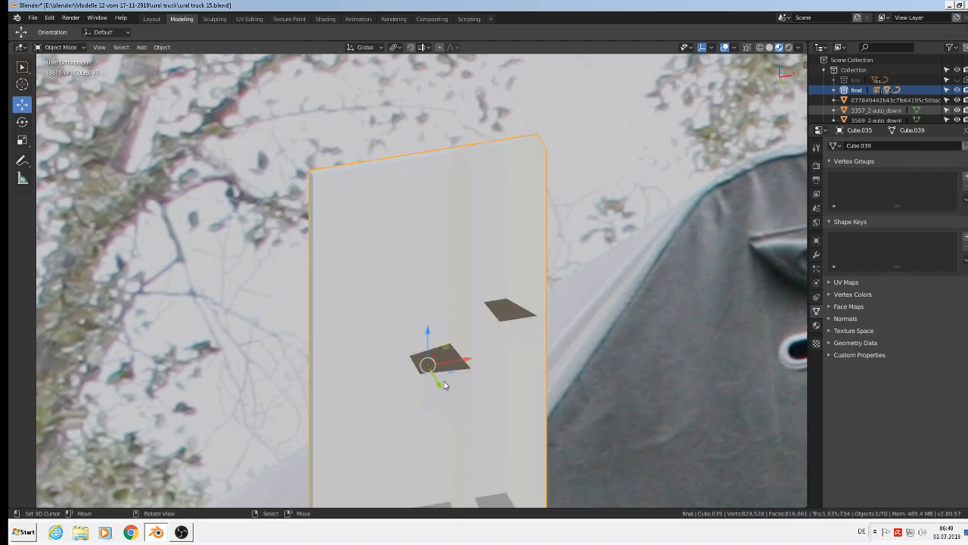
# Step: Save the blend file under its existing name
pyautogui.moveTo(445, 391); pyautogui.dragTo(478, 427, button='middle')
pyautogui.scroll(-7, 477, 426)
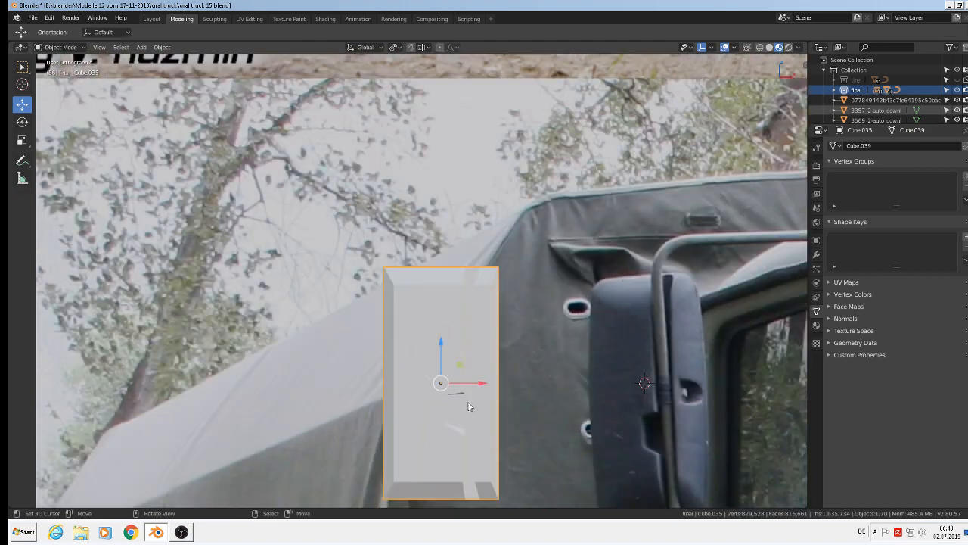
pyautogui.keyDown('shift'); pyautogui.moveTo(516, 386); pyautogui.dragTo(340, 320, button='middle'); pyautogui.keyUp('shift')
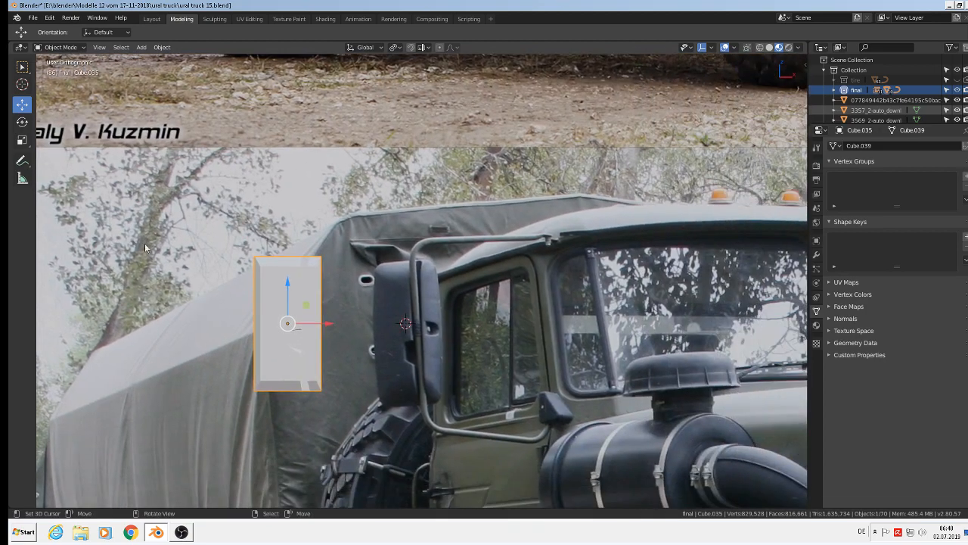
pyautogui.click(33, 18)
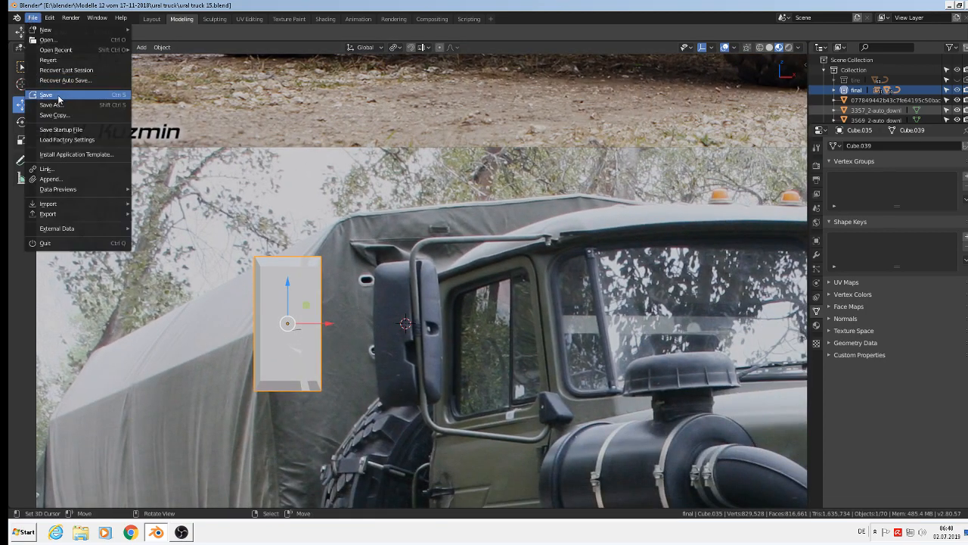
pyautogui.click(61, 95)
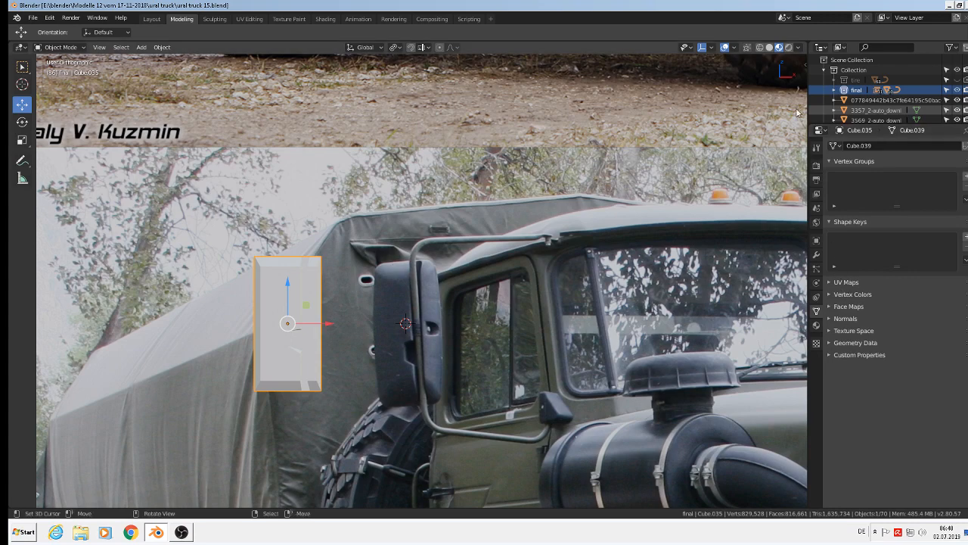
# Step: Add a Subdivision Surface modifier with 2 viewport levels to the mirror housing and shade it smooth
pyautogui.click(816, 255)
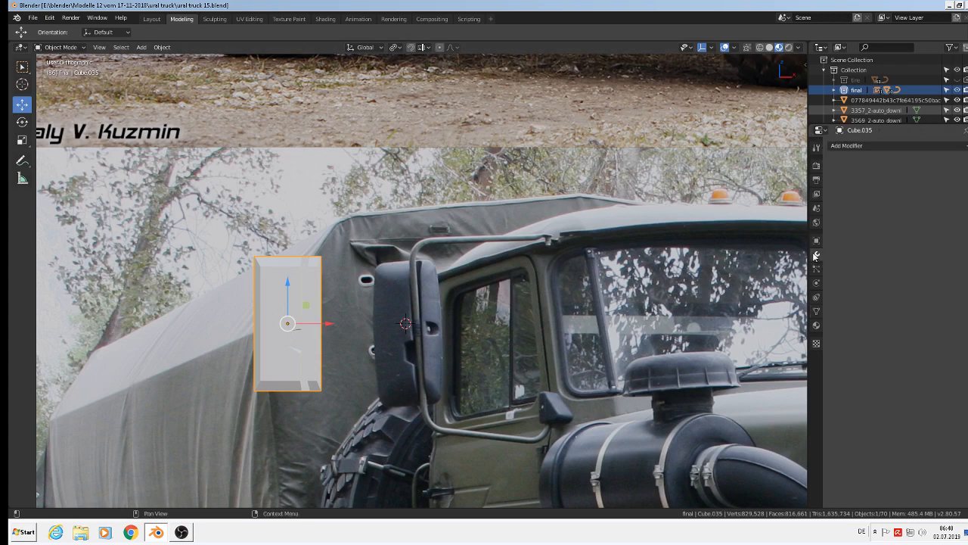
pyautogui.click(881, 145)
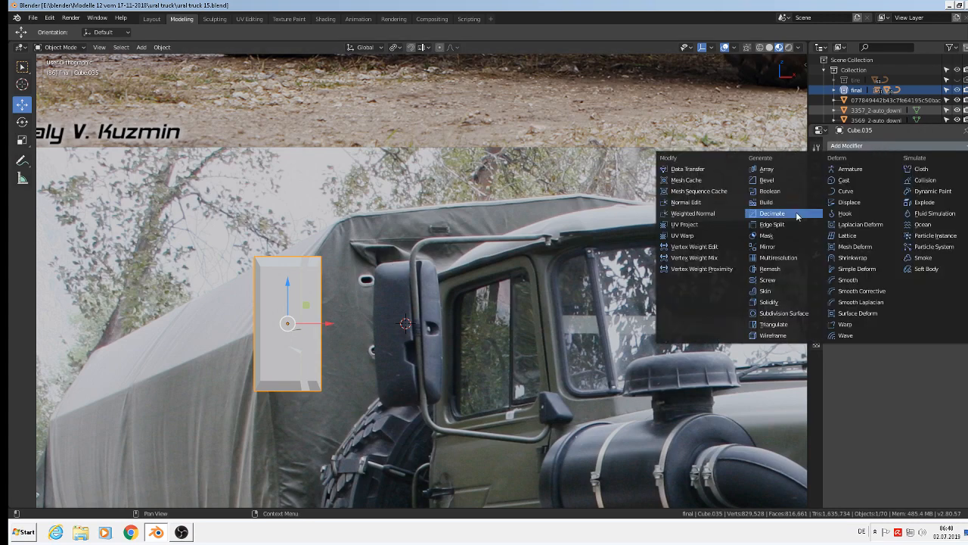
pyautogui.click(797, 317)
pyautogui.scroll(2, 239, 355)
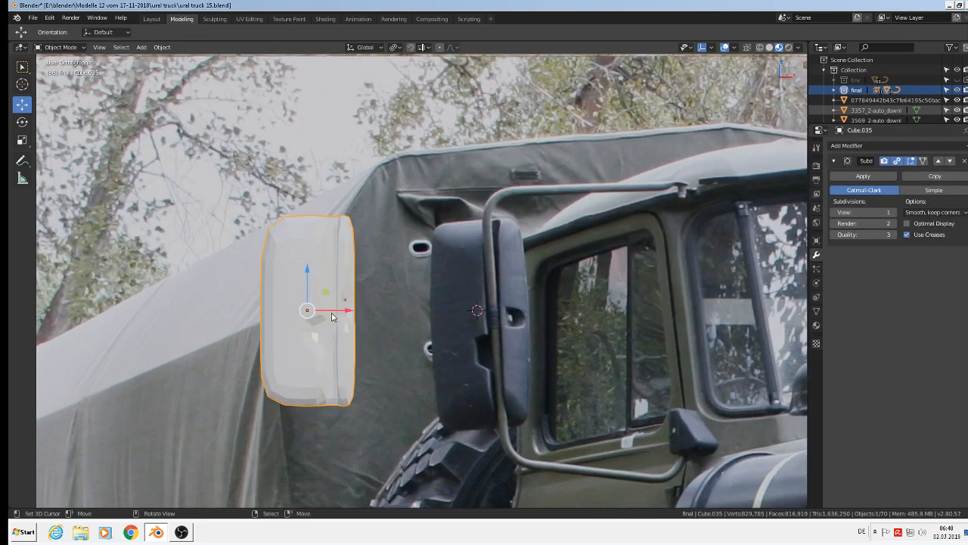
pyautogui.hotkey('ctrl', '2')
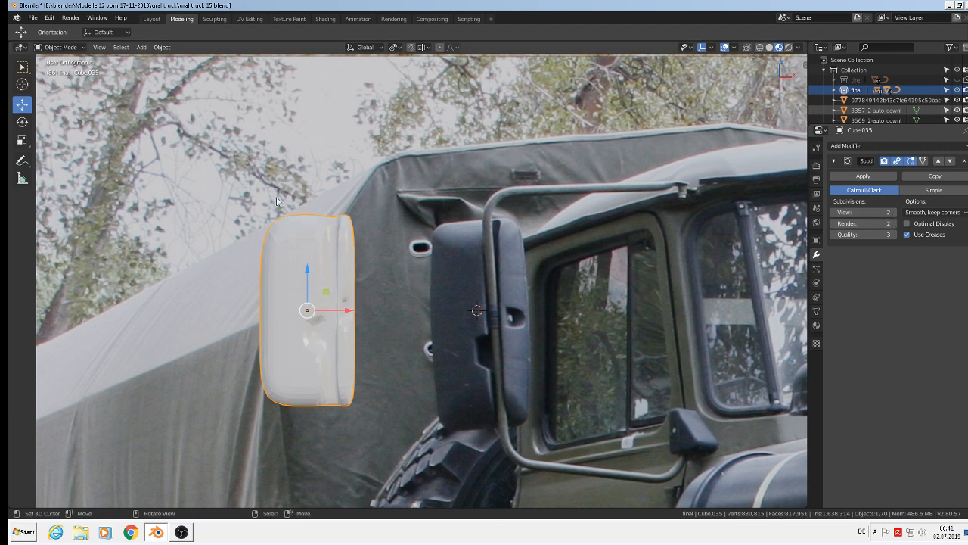
pyautogui.click(162, 47)
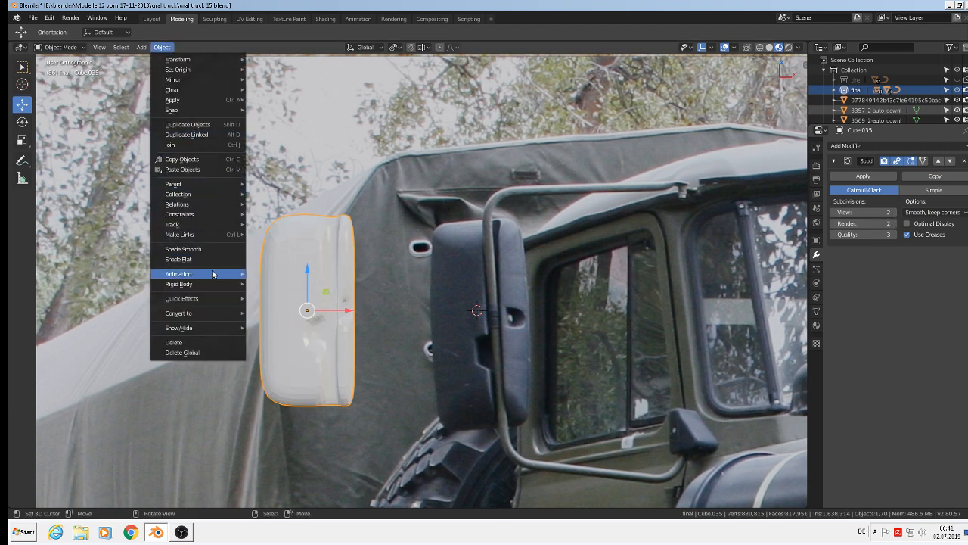
pyautogui.click(194, 250)
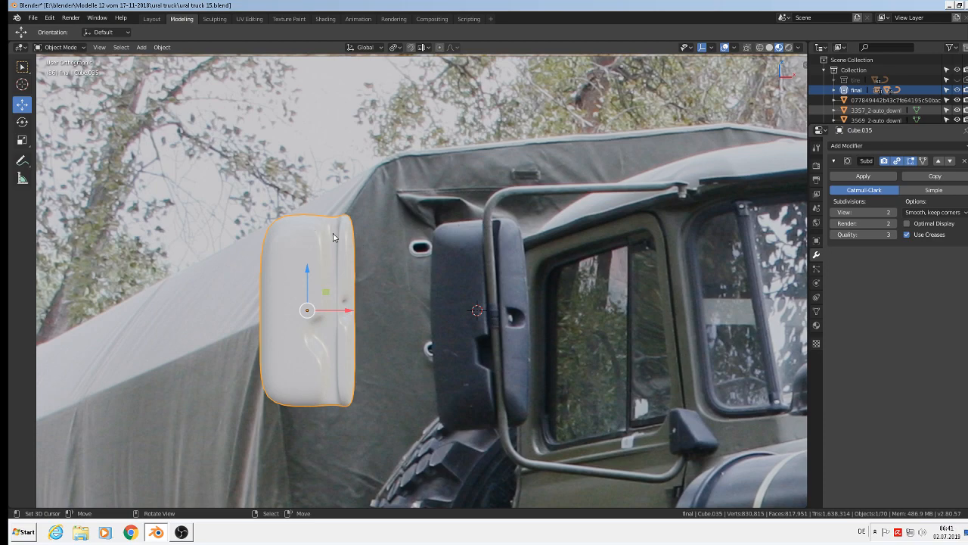
# Step: Add two vertical loop cuts around the housing's side, slid close to its outer edges with factors 0.879 and -0.663
pyautogui.moveTo(333, 233); pyautogui.dragTo(299, 233, button='middle')
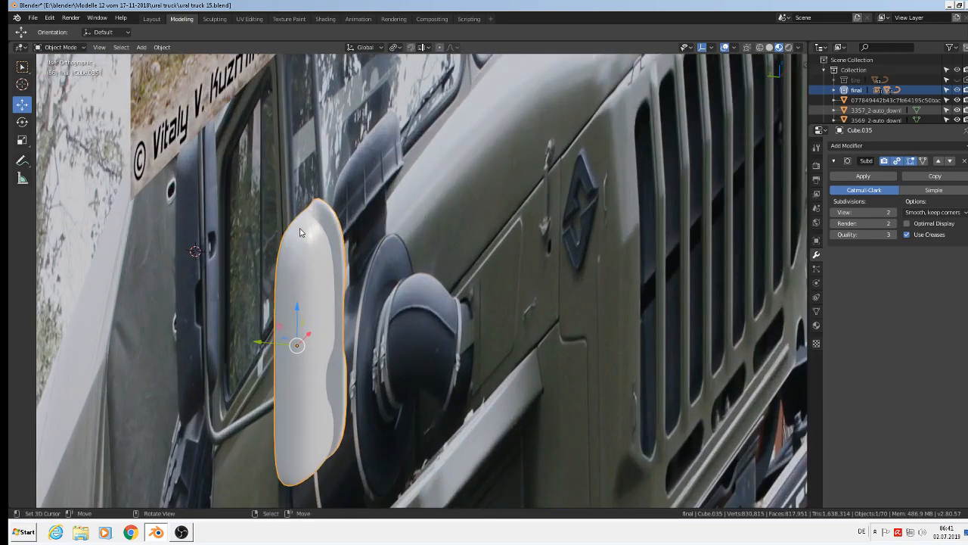
pyautogui.press('Tab')
pyautogui.scroll(4, 283, 239)
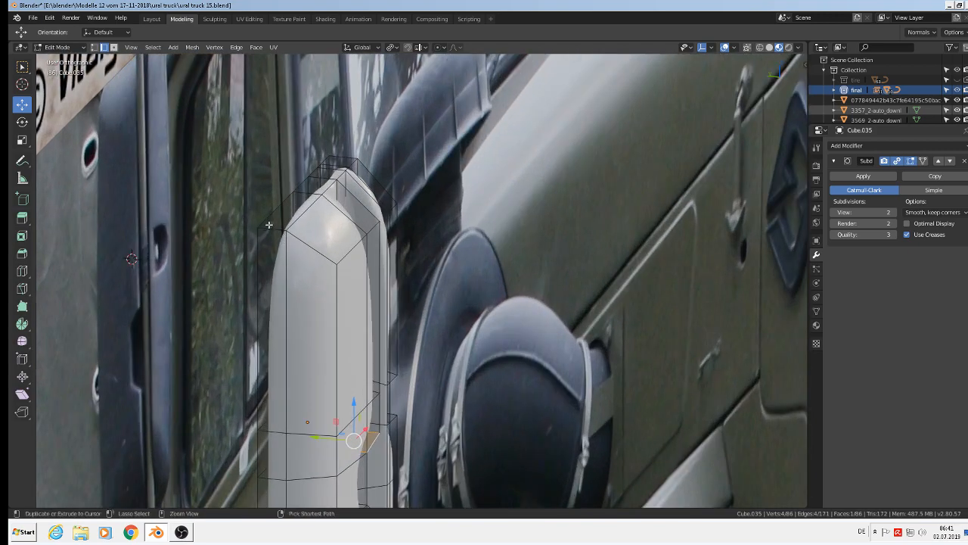
pyautogui.hotkey('ctrl', 'r')
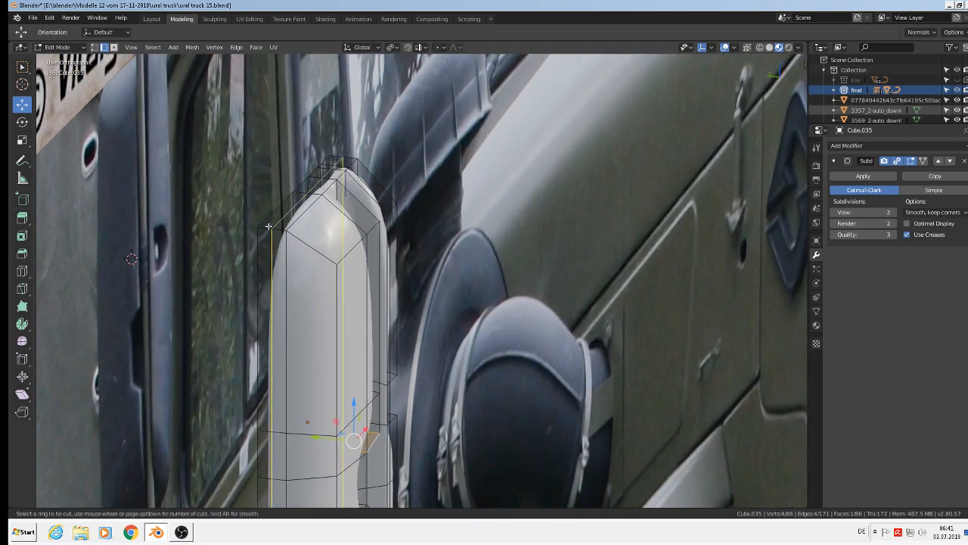
pyautogui.click(268, 226)
pyautogui.click(255, 226)
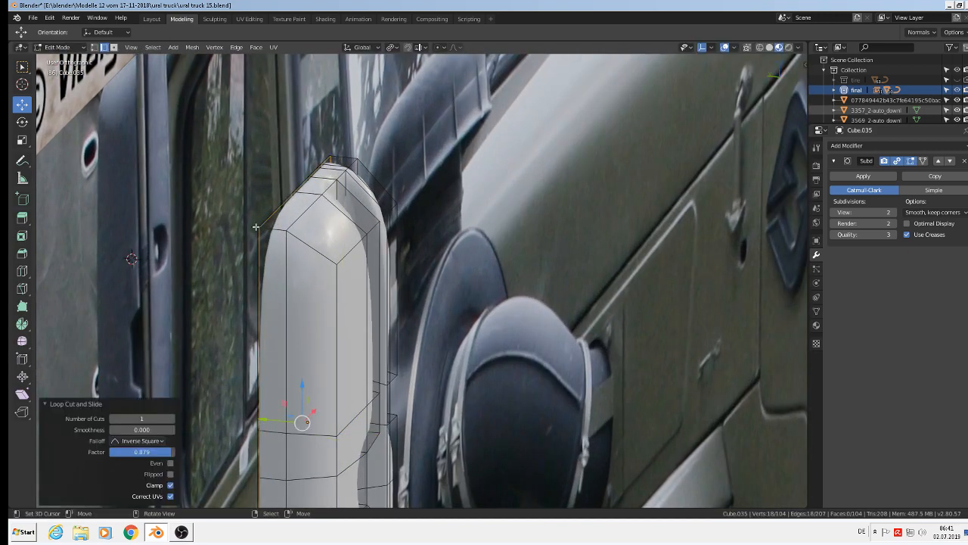
pyautogui.hotkey('ctrl', 'r')
pyautogui.click(276, 227)
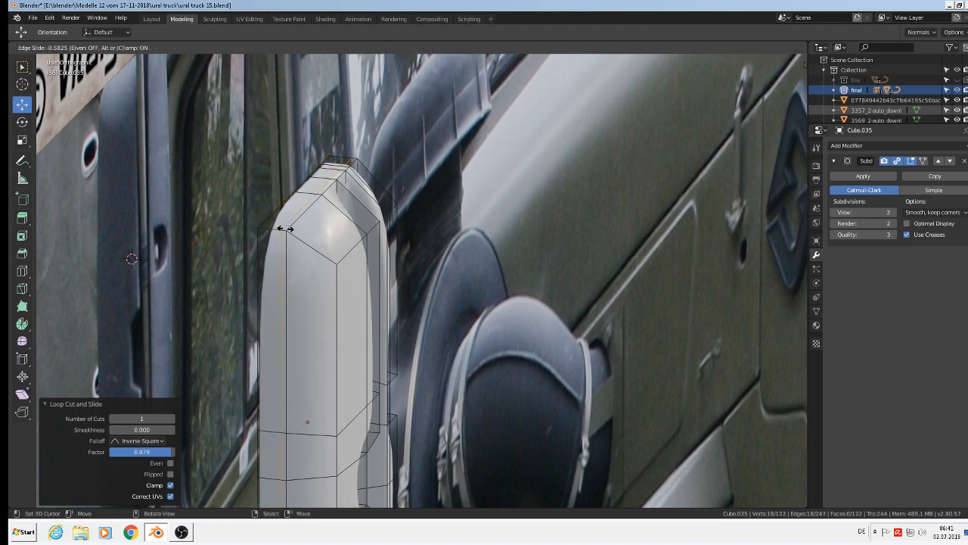
pyautogui.click(286, 229)
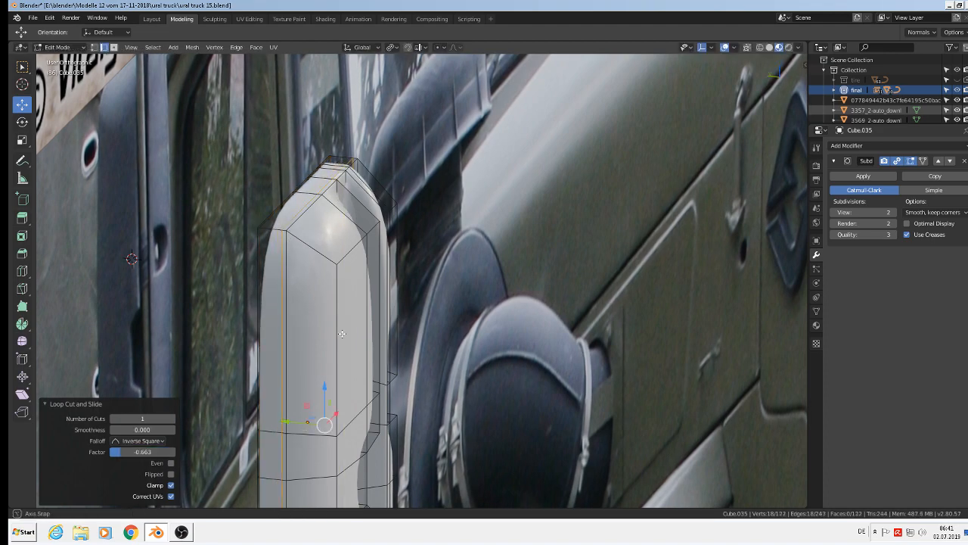
# Step: Add a vertical loop cut across the housing's wide front section in front view, slid toward its outer side with factor 0.316
pyautogui.moveTo(341, 336); pyautogui.dragTo(200, 327, button='middle')
pyautogui.moveTo(107, 319); pyautogui.dragTo(547, 289, button='middle')
pyautogui.scroll(-3, 578, 290)
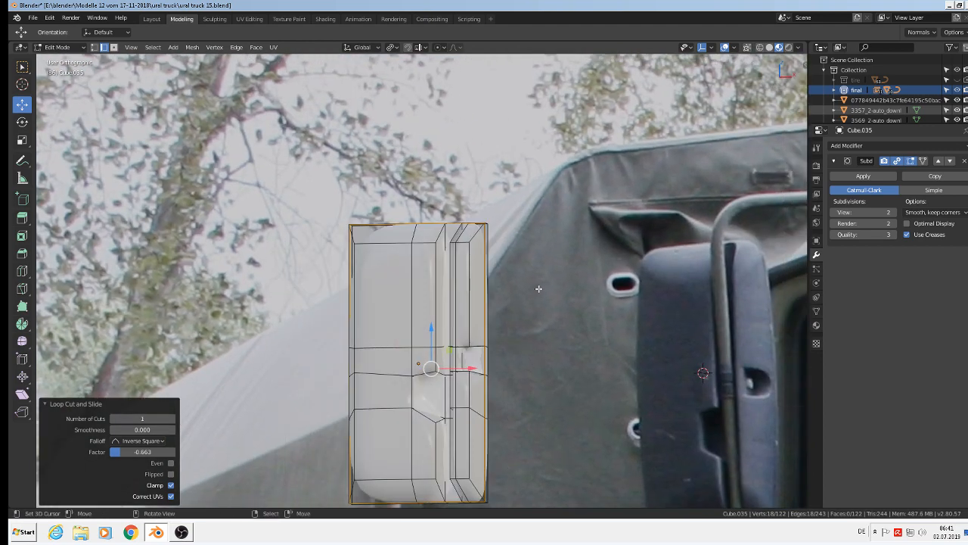
pyautogui.press('KP_1')
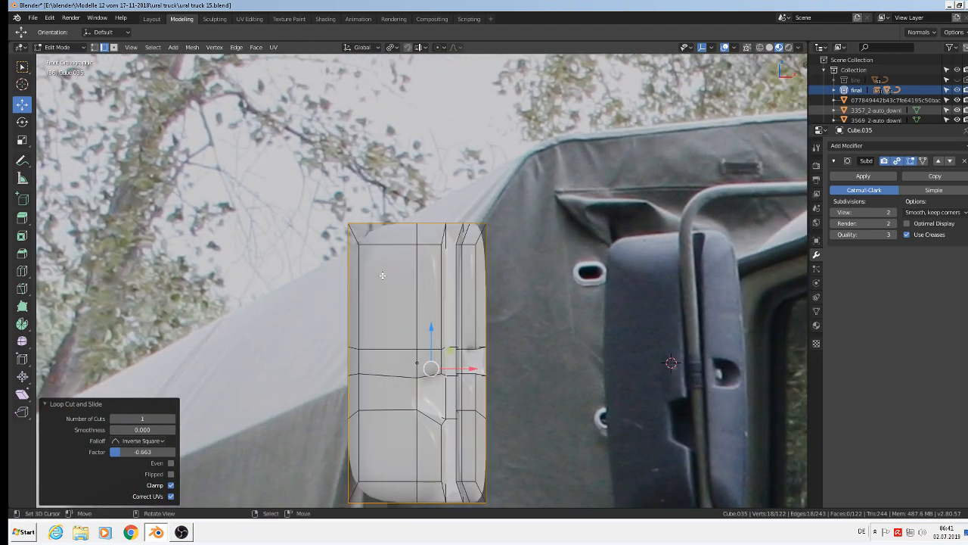
pyautogui.hotkey('ctrl', 'r')
pyautogui.click(382, 273)
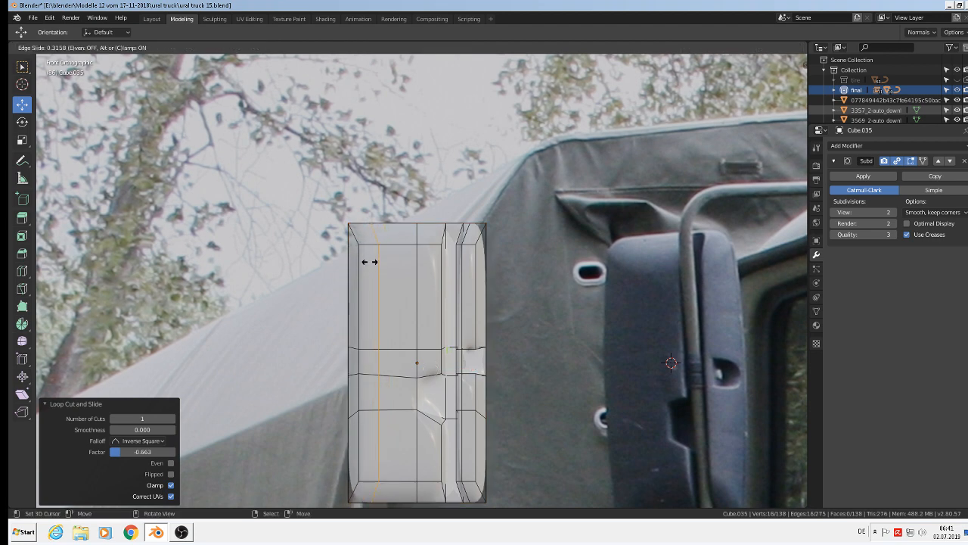
pyautogui.click(370, 262)
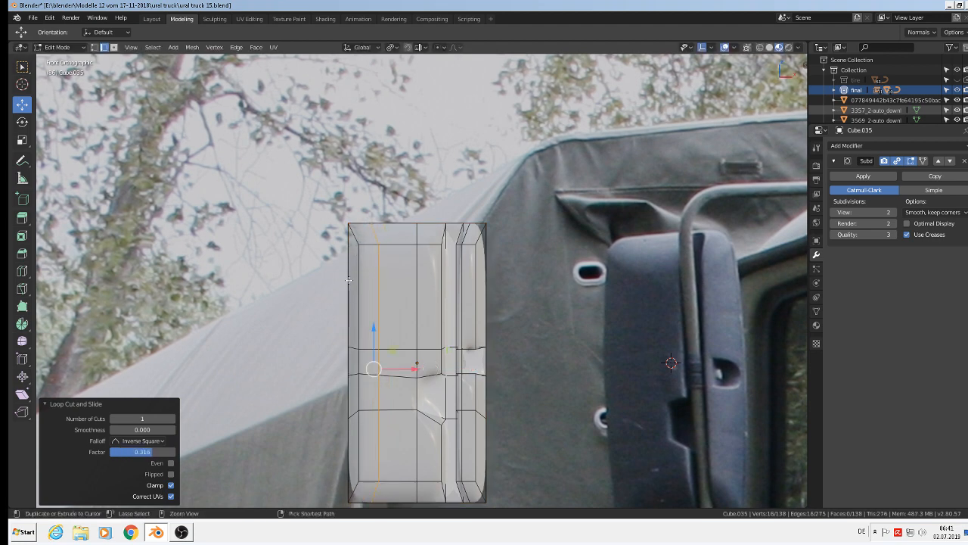
# Step: Add two horizontal loop cuts near the housing's upper and lower ends, with factors 0.480 and 0.429
pyautogui.hotkey('ctrl', 'r')
pyautogui.click(349, 269)
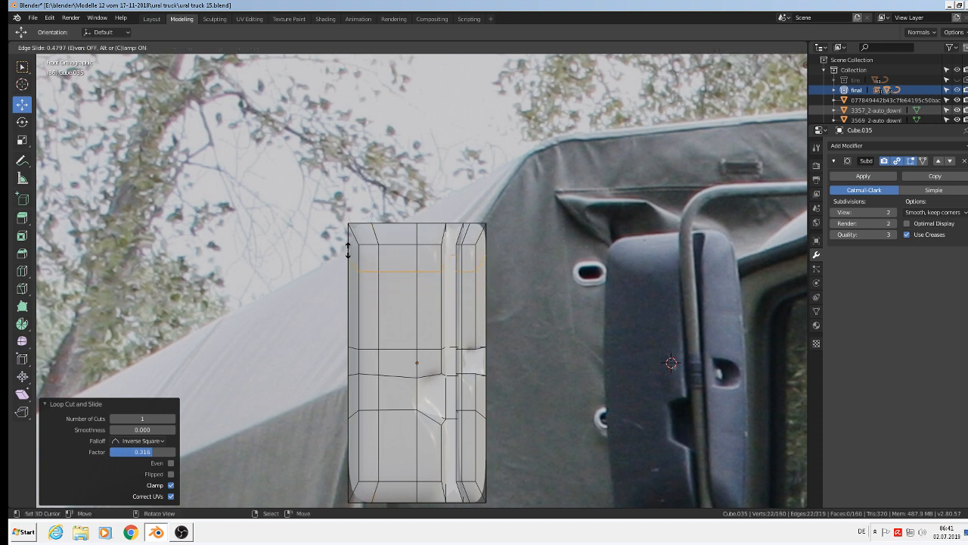
pyautogui.click(347, 250)
pyautogui.hotkey('ctrl', 'r')
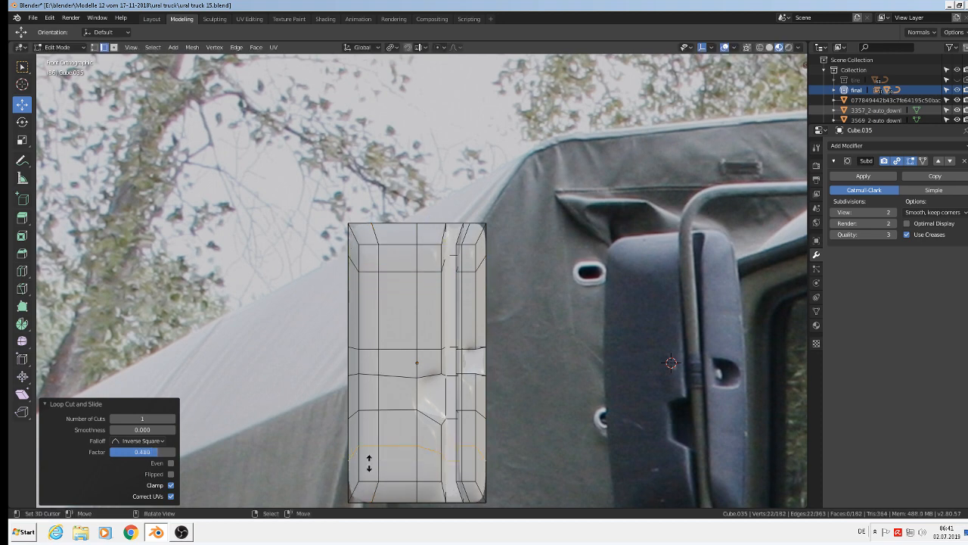
pyautogui.click(371, 459)
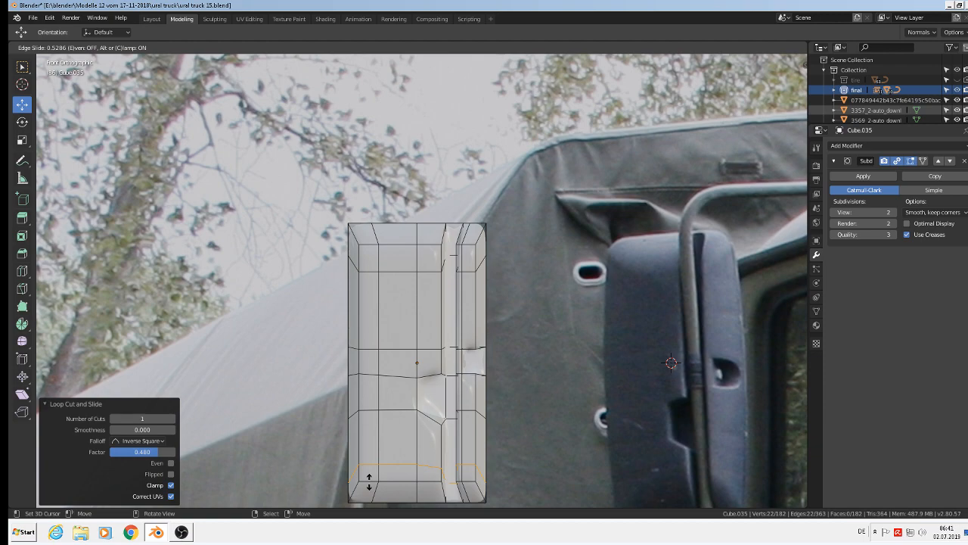
pyautogui.click(371, 476)
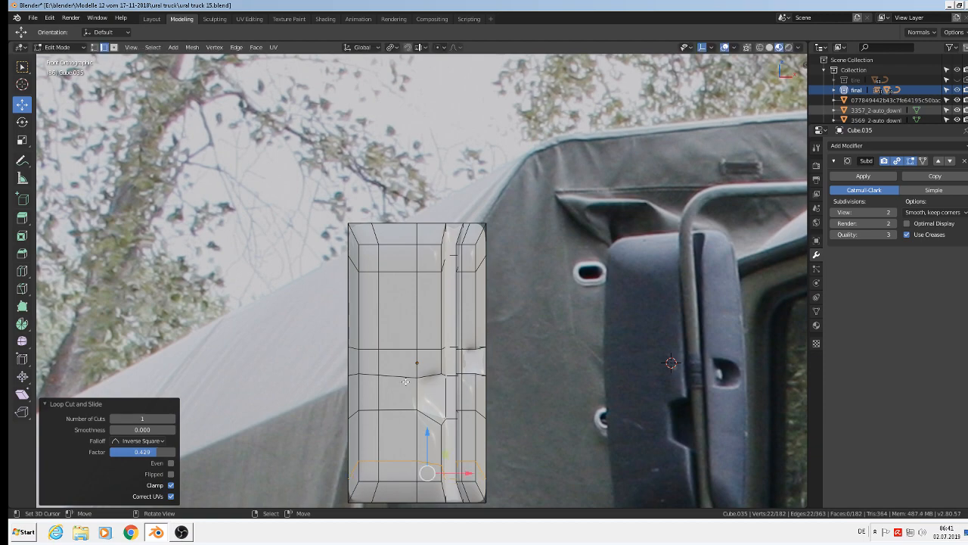
# Step: Scale the housing's mid-height edge loop, including its outer section, by about 1.126 along X with smooth proportional editing at size about 0.09
pyautogui.scroll(-2, 406, 382)
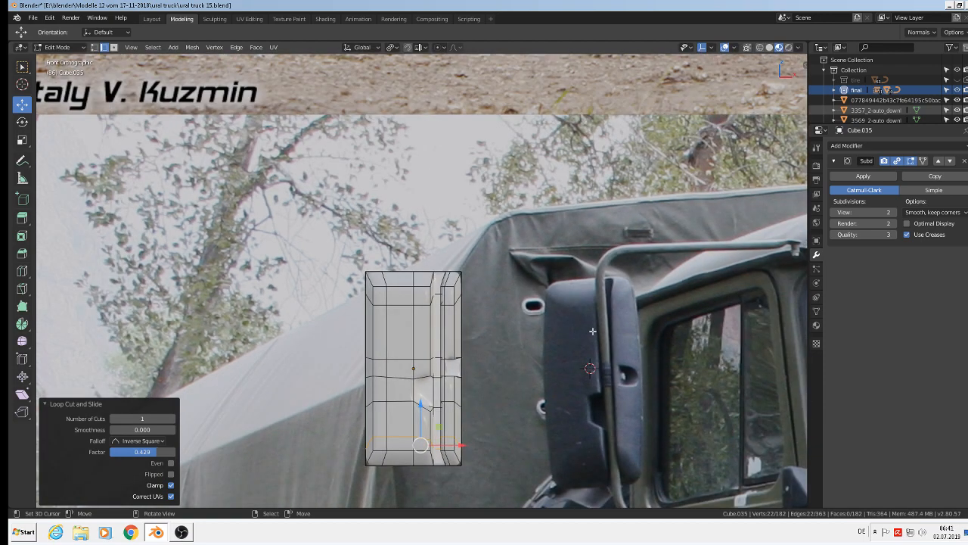
pyautogui.scroll(1, 436, 373)
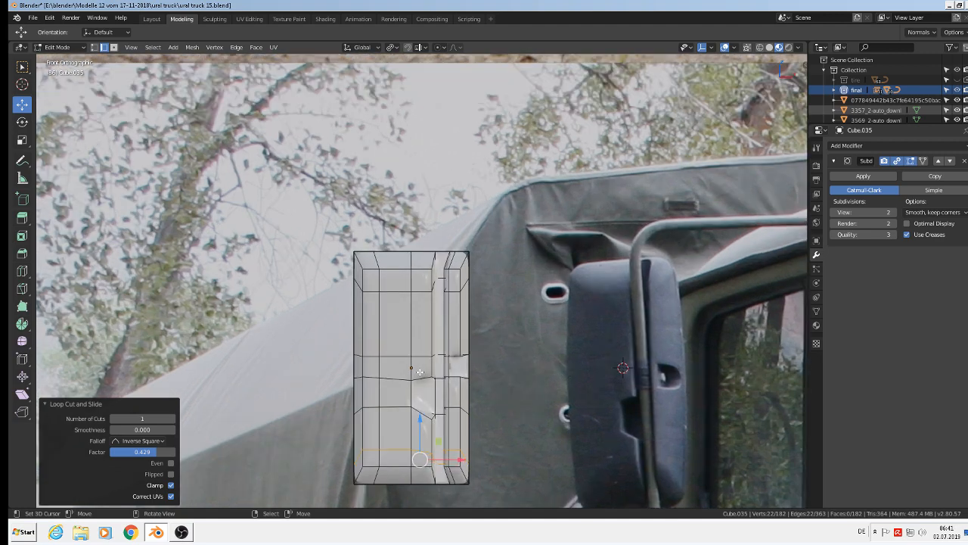
pyautogui.keyDown('alt'); pyautogui.click(404, 378); pyautogui.keyUp('alt')
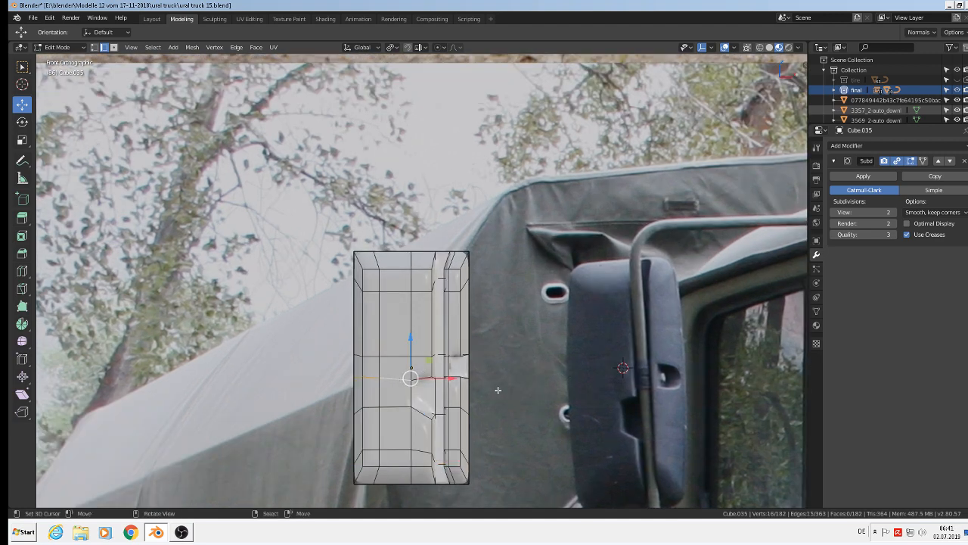
pyautogui.scroll(5, 489, 390)
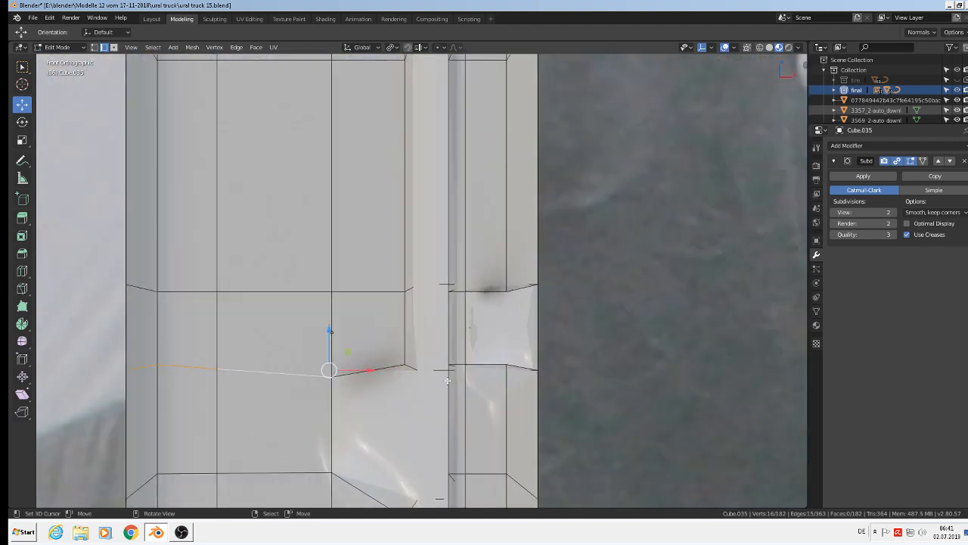
pyautogui.scroll(-5, 447, 381)
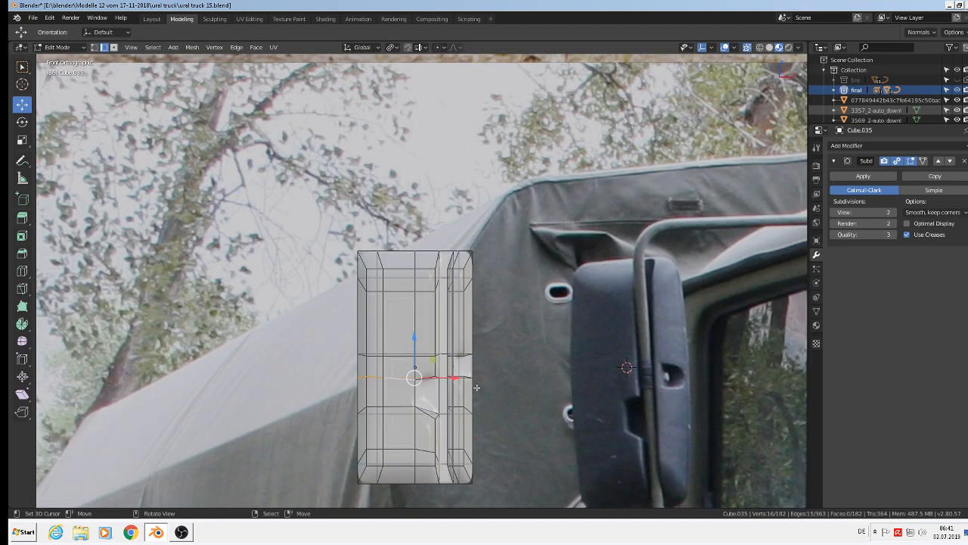
pyautogui.keyDown('shift'); pyautogui.click(94, 47); pyautogui.keyUp('shift')
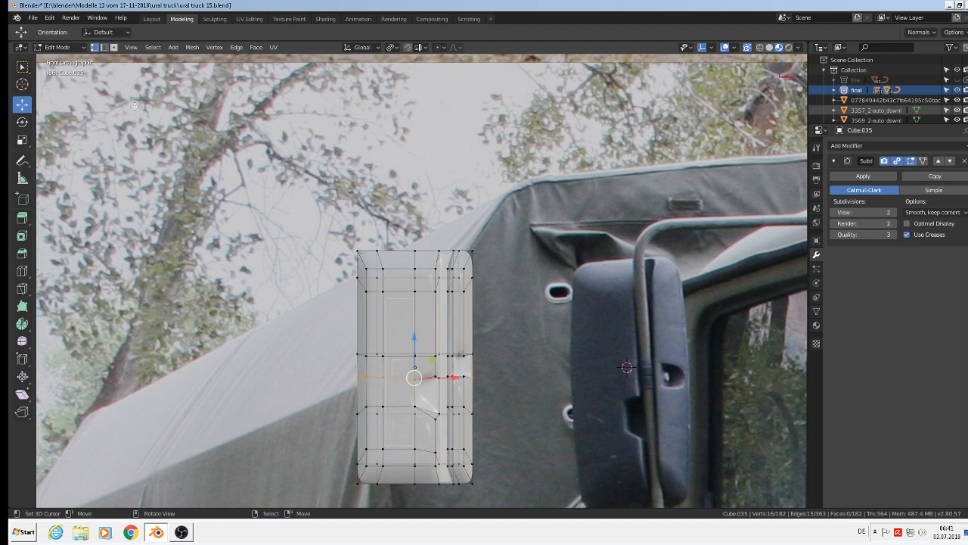
pyautogui.keyDown('alt'); pyautogui.keyDown('shift'); pyautogui.rightClick(459, 378); pyautogui.keyUp('shift'); pyautogui.keyUp('alt')
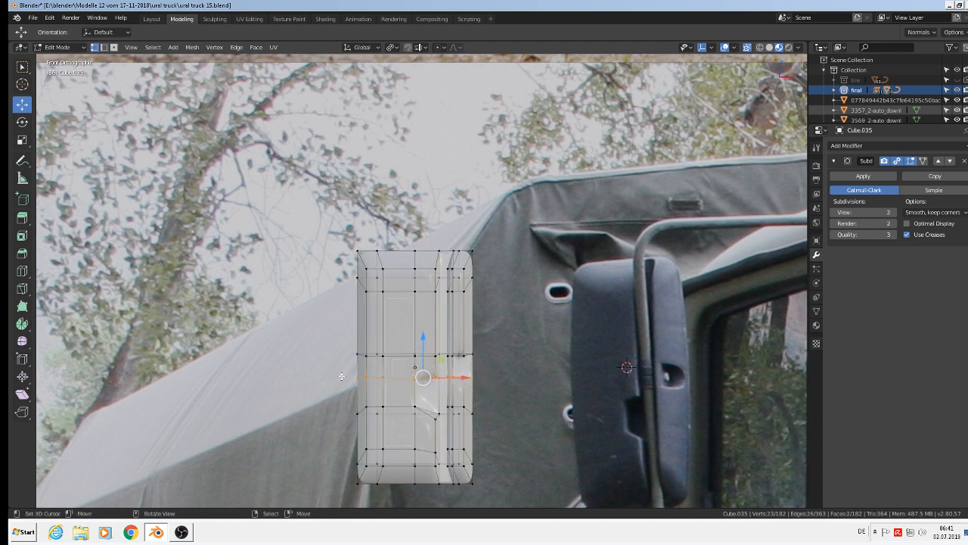
pyautogui.click(442, 48)
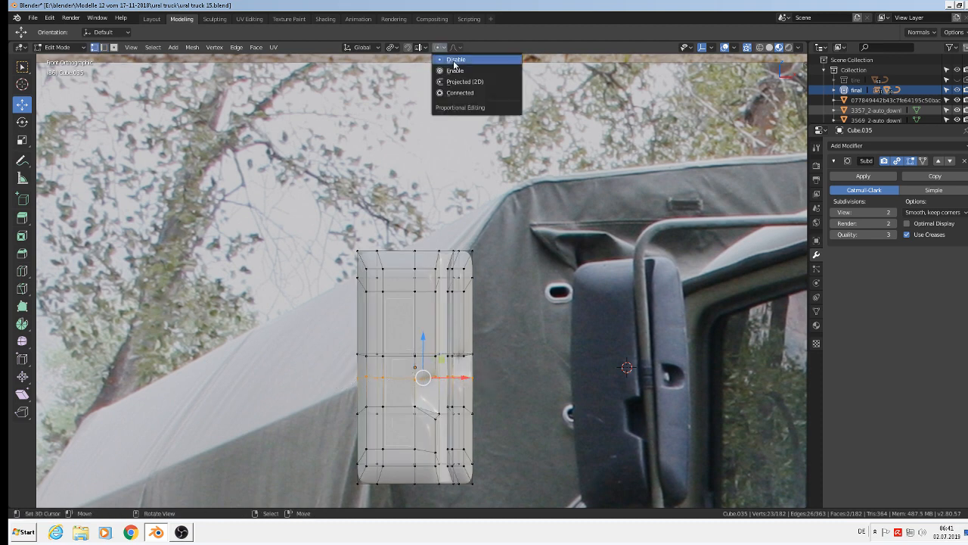
pyautogui.click(457, 71)
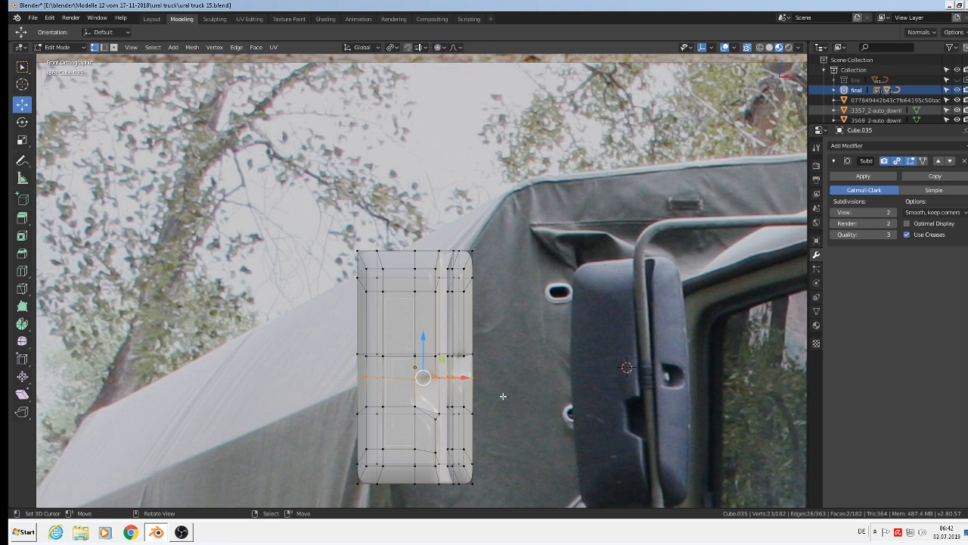
pyautogui.press('s')
pyautogui.press('x')
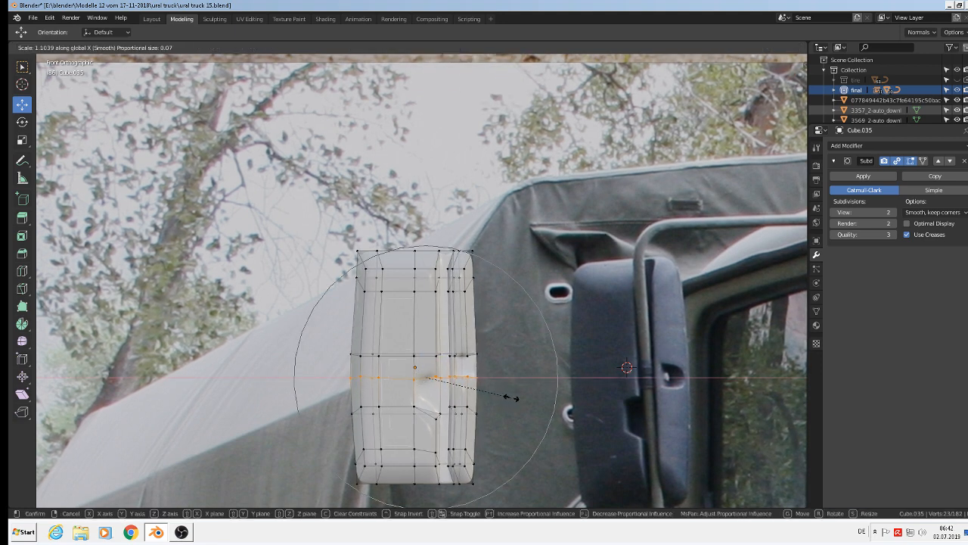
pyautogui.scroll(-3, 514, 397)
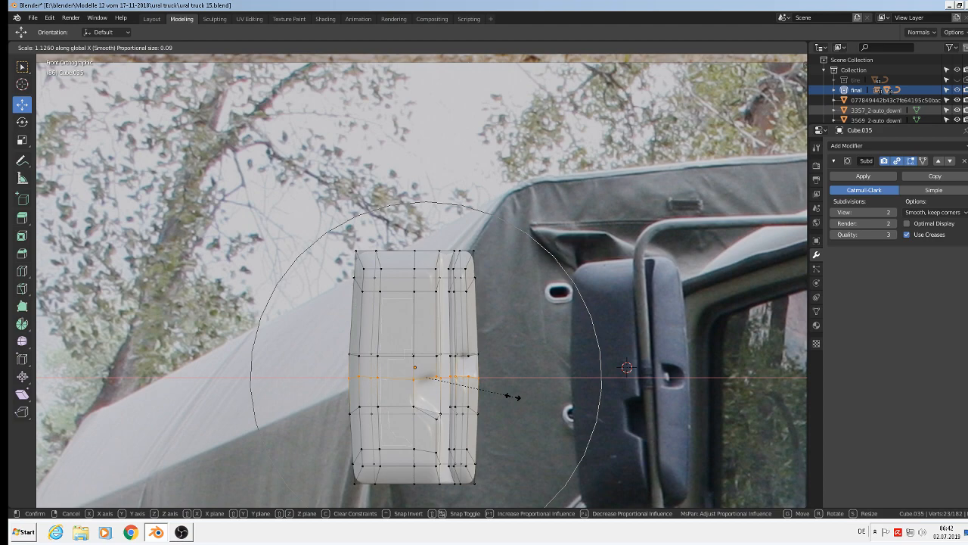
pyautogui.click(513, 396)
pyautogui.press('Tab')
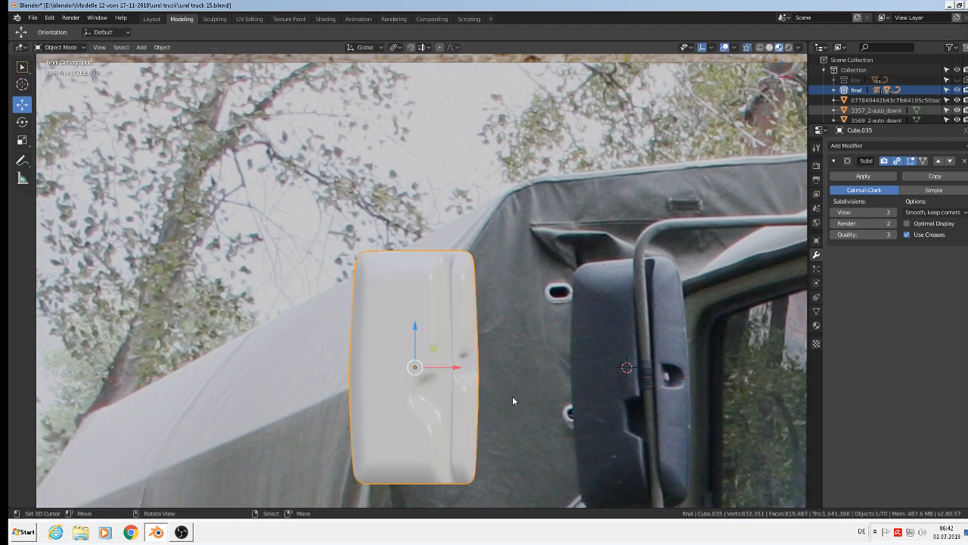
pyautogui.scroll(-2, 512, 396)
pyautogui.scroll(1, 511, 396)
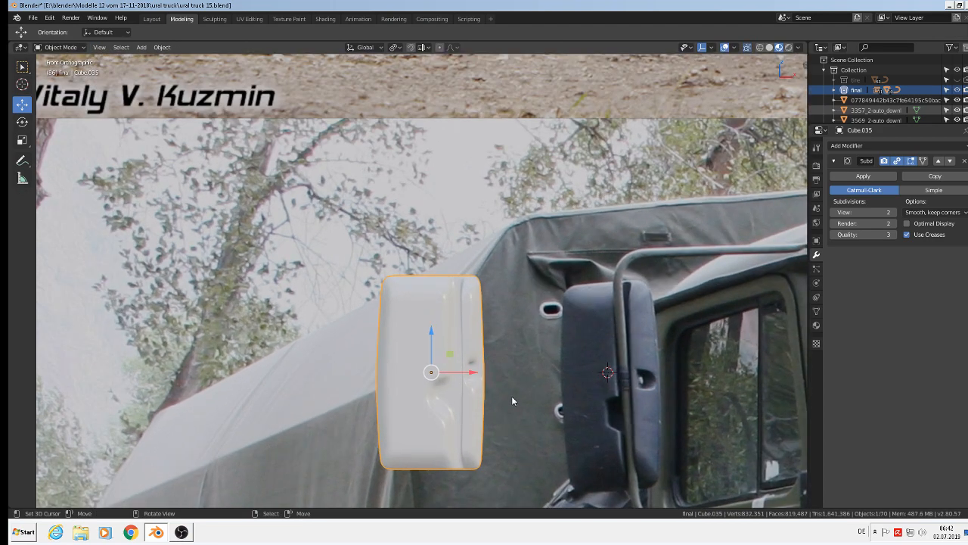
# Step: Add a horizontal loop cut just above the central notch's upper edge, slid toward it with factor 0.831
pyautogui.press('Tab')
pyautogui.scroll(3, 484, 401)
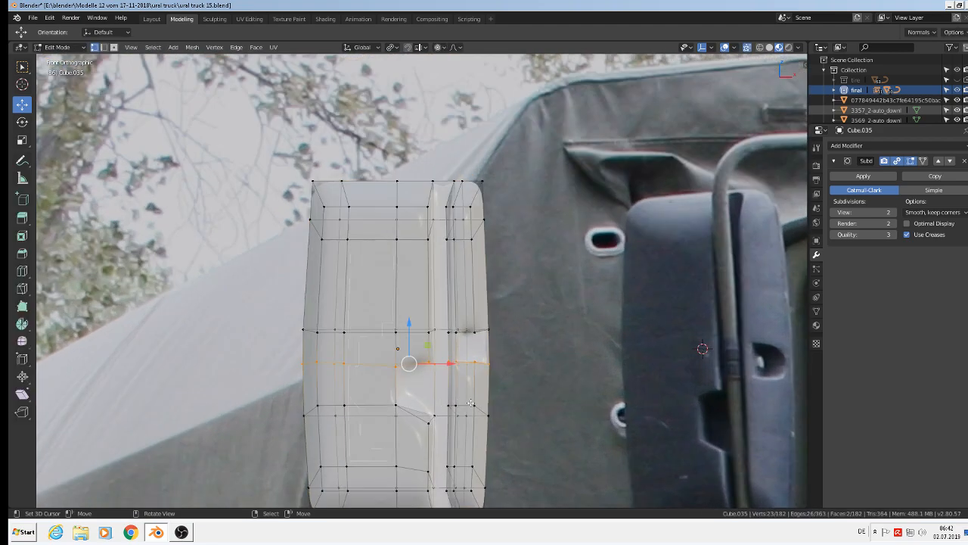
pyautogui.scroll(2, 404, 384)
pyautogui.moveTo(412, 390); pyautogui.dragTo(410, 348, button='middle')
pyautogui.hotkey('ctrl', 'r')
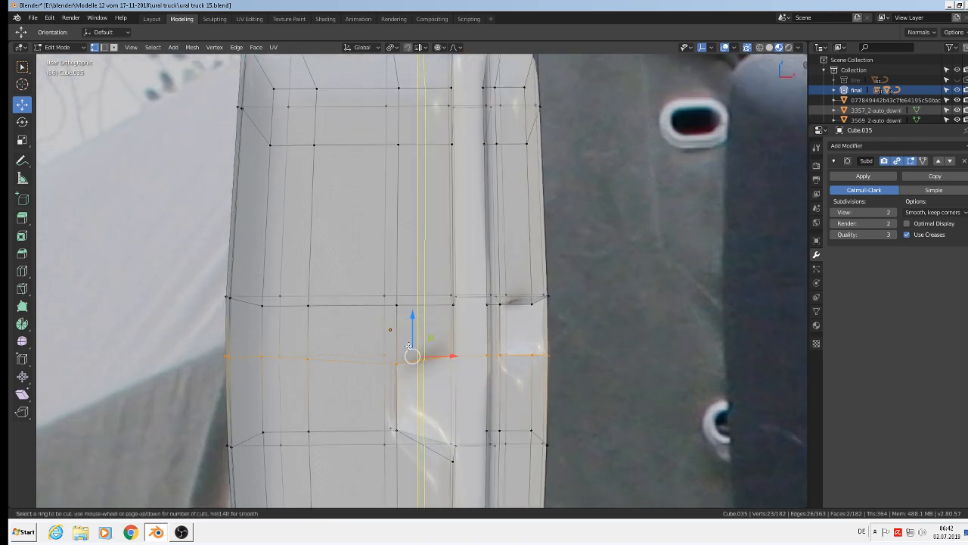
pyautogui.click(387, 342)
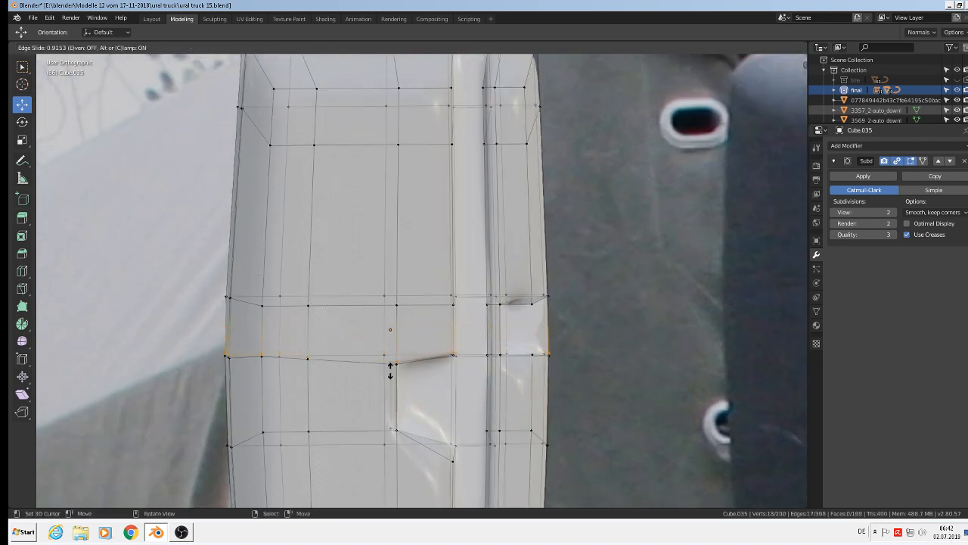
pyautogui.click(390, 367)
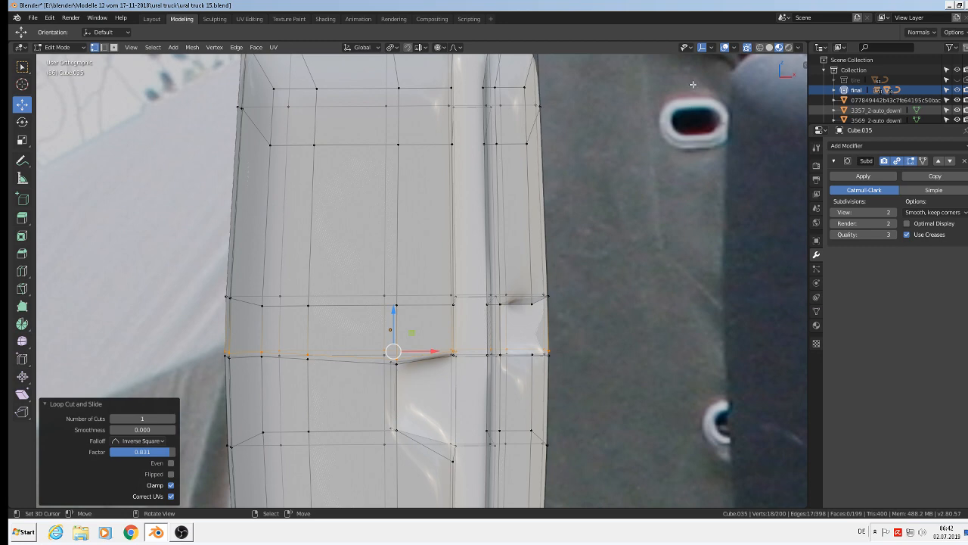
# Step: Turn off X-ray and add a horizontal loop cut just below the central notch's lower edge with factor -0.913
pyautogui.click(748, 48)
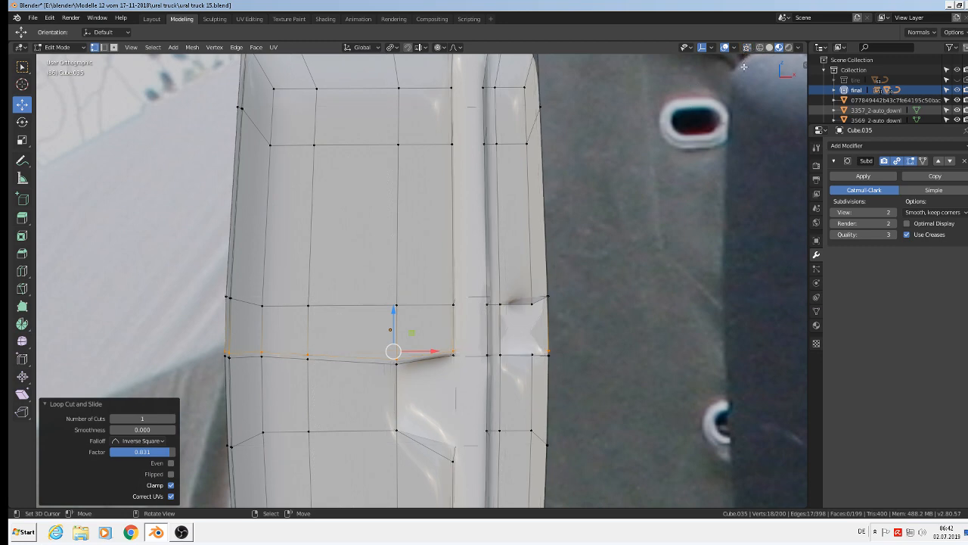
pyautogui.keyDown('shift'); pyautogui.moveTo(569, 322); pyautogui.dragTo(575, 298, button='middle'); pyautogui.keyUp('shift')
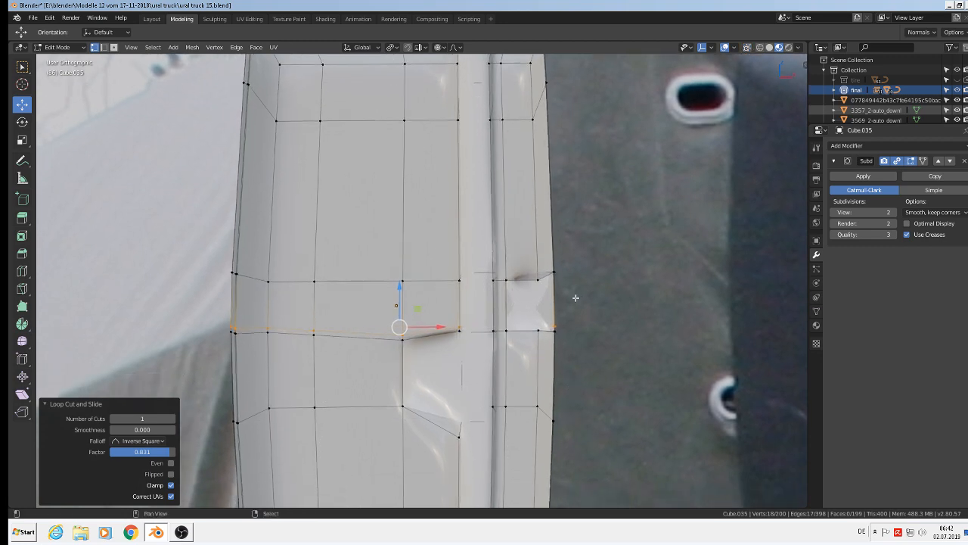
pyautogui.hotkey('ctrl', 'r')
pyautogui.click(417, 469)
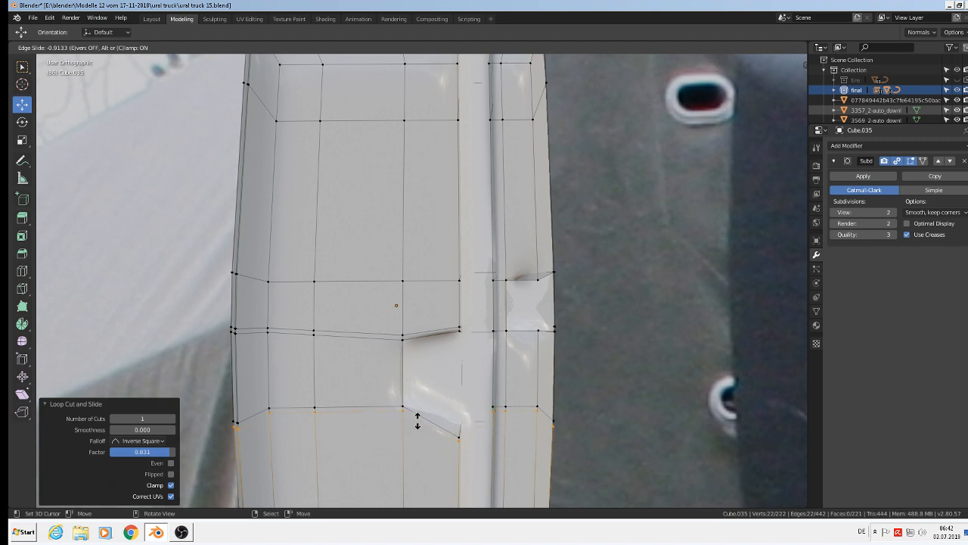
pyautogui.click(417, 420)
# Step: Add two horizontal loop cuts within the central notch's height, near its lower edge with factor -0.864 and upper edge with factor -0.887
pyautogui.hotkey('ctrl', 'r')
pyautogui.click(397, 396)
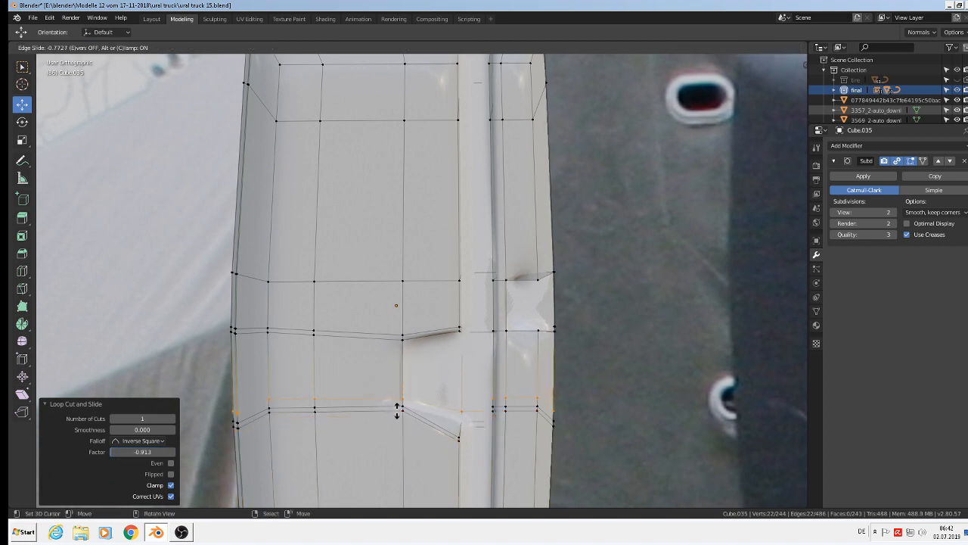
pyautogui.click(396, 412)
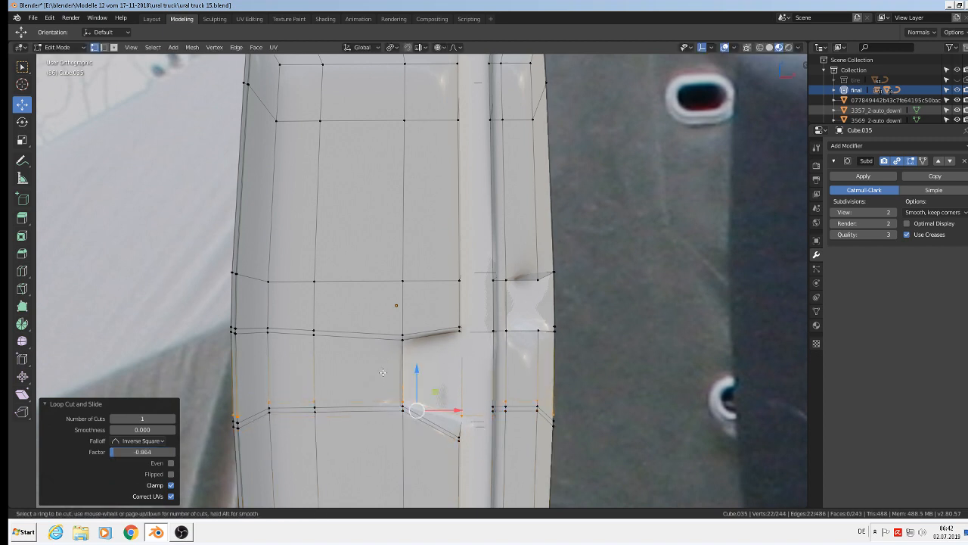
pyautogui.hotkey('ctrl', 'r')
pyautogui.click(385, 372)
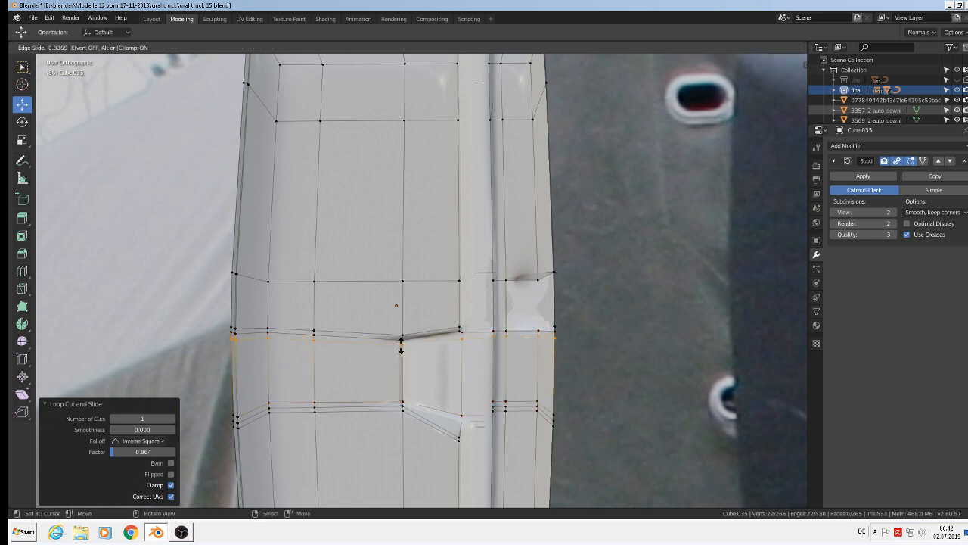
pyautogui.click(400, 340)
# Step: Add a centred vertical loop cut through the central notch's inner side wall with factor 0
pyautogui.moveTo(474, 401); pyautogui.dragTo(367, 412, button='middle')
pyautogui.hotkey('ctrl', 'r')
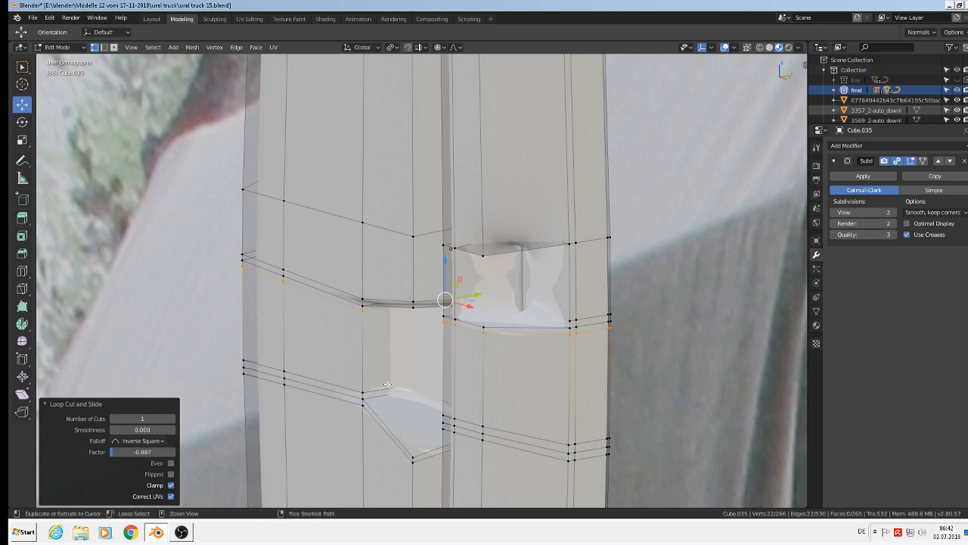
pyautogui.click(382, 389)
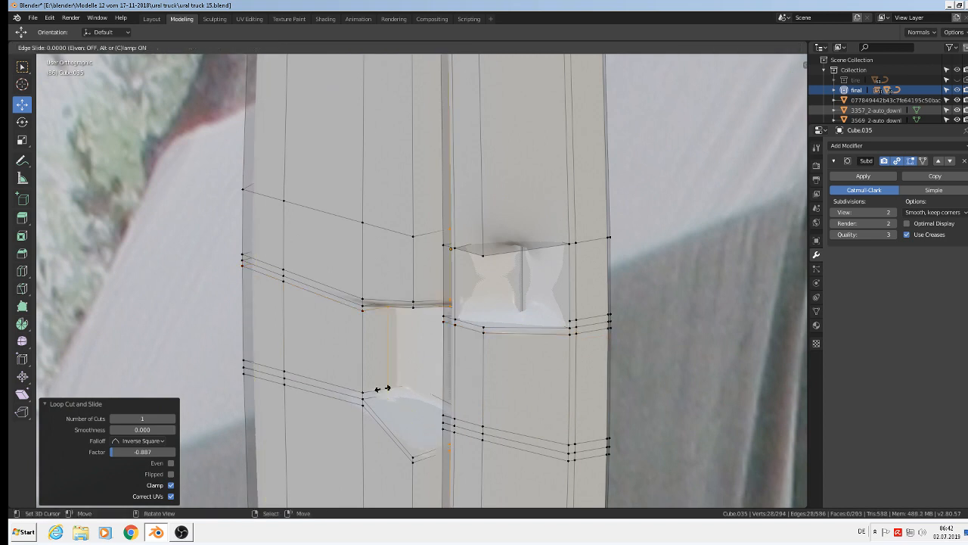
pyautogui.rightClick(383, 389)
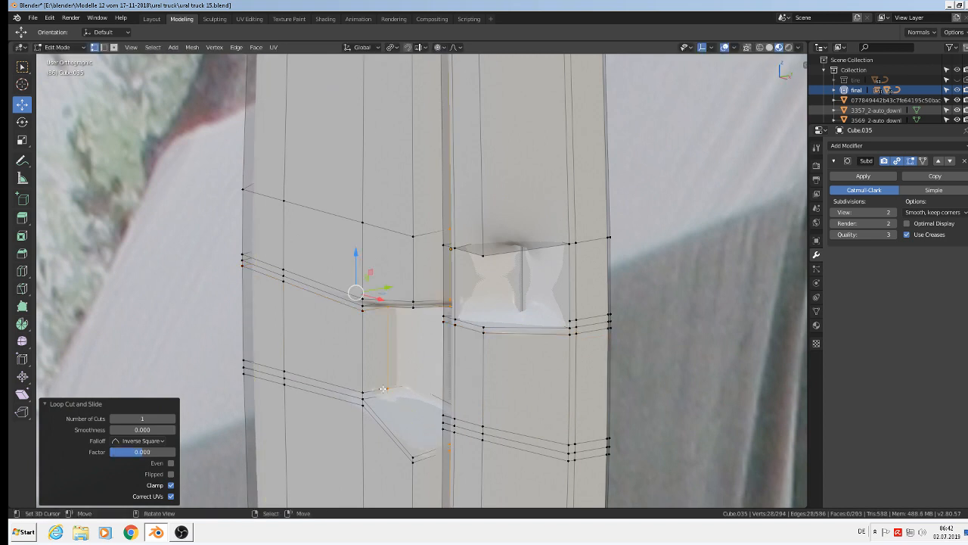
# Step: Disable proportional editing and move the notch's new vertical edge loop 0.00391 m along Y, deeper into the recess
pyautogui.moveTo(389, 288)
pyautogui.mouseDown()
pyautogui.moveTo(373, 291)
pyautogui.moveTo(404, 287)
pyautogui.moveTo(391, 291)
pyautogui.mouseUp()
pyautogui.rightClick(391, 291)
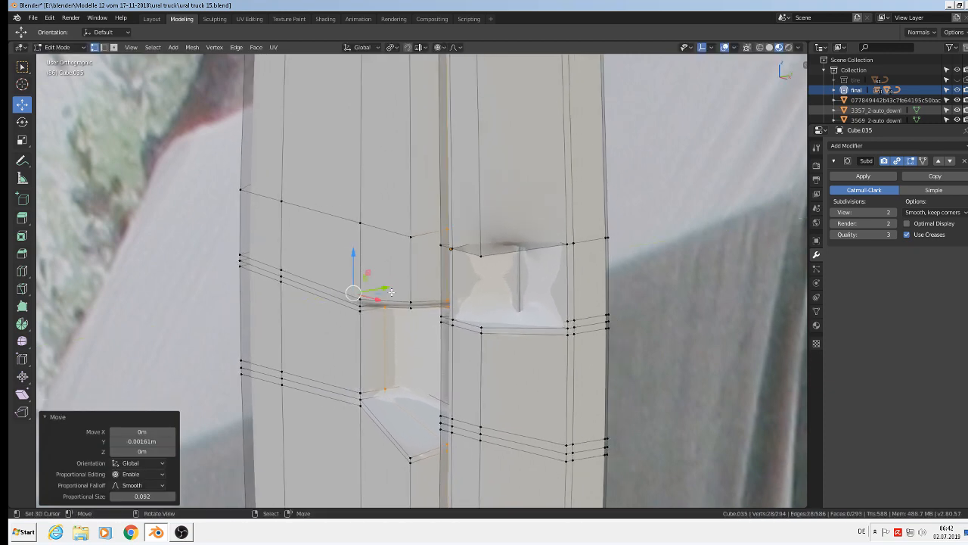
pyautogui.click(440, 47)
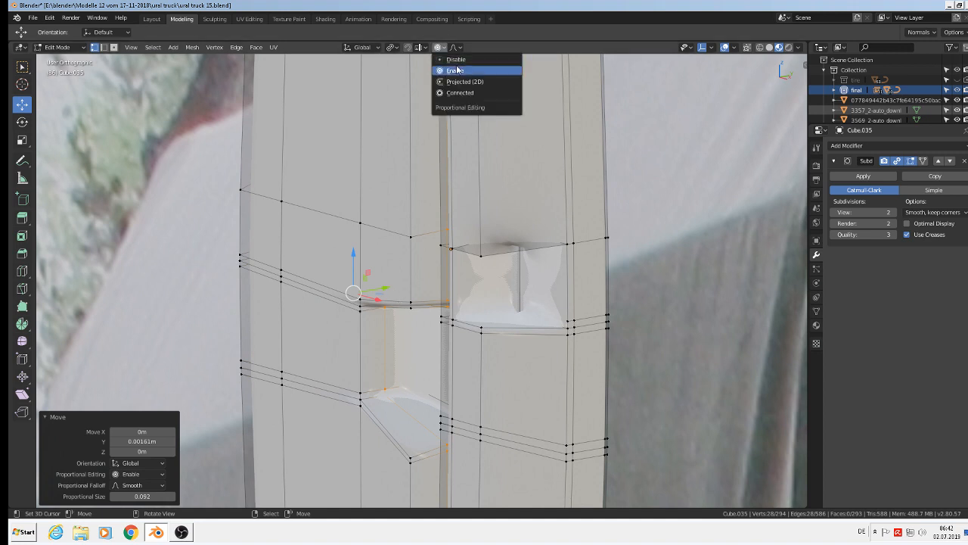
pyautogui.click(459, 60)
pyautogui.moveTo(385, 289); pyautogui.dragTo(406, 285)
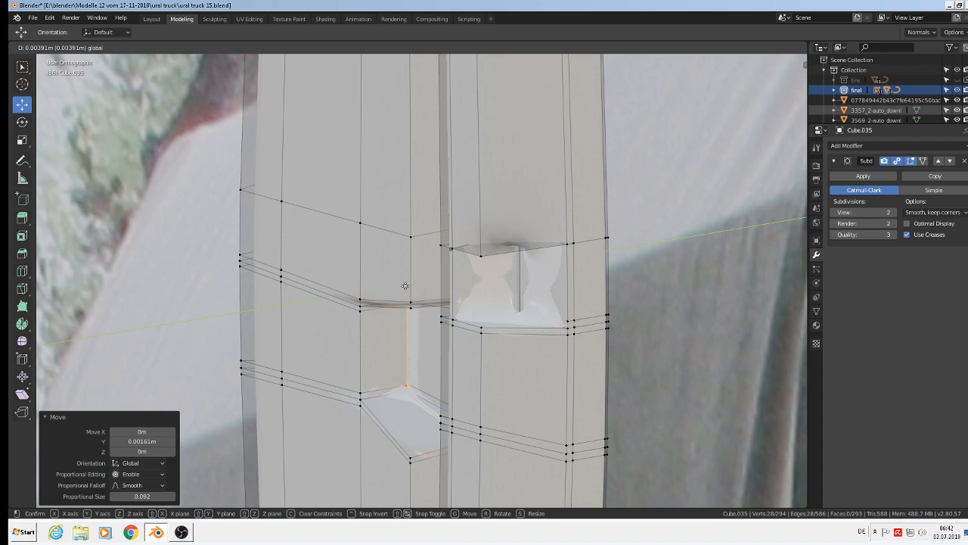
# Step: Add a horizontal loop cut directly above the small outer recess's upper edge with factor 0.988, and clear the selection
pyautogui.moveTo(397, 356); pyautogui.dragTo(584, 200, button='middle')
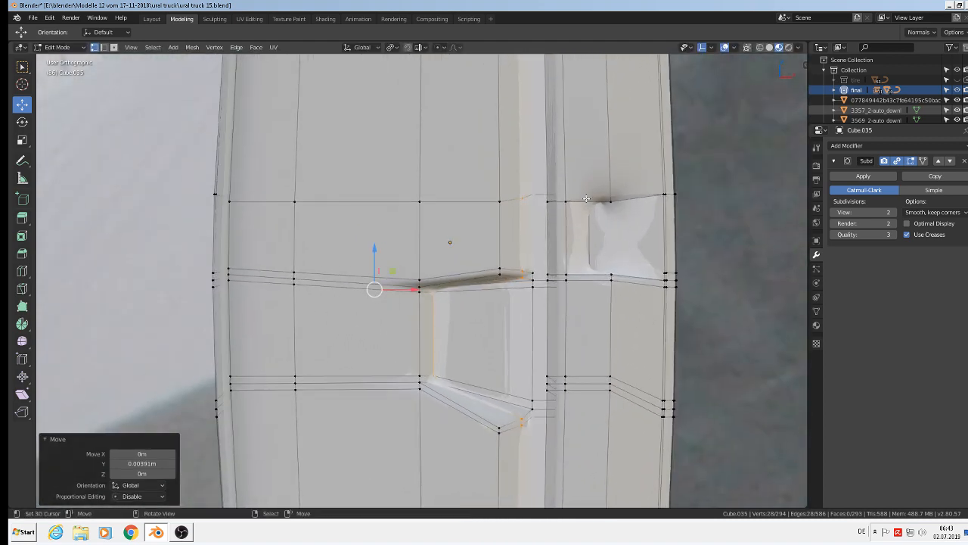
pyautogui.hotkey('ctrl', 'r')
pyautogui.click(567, 152)
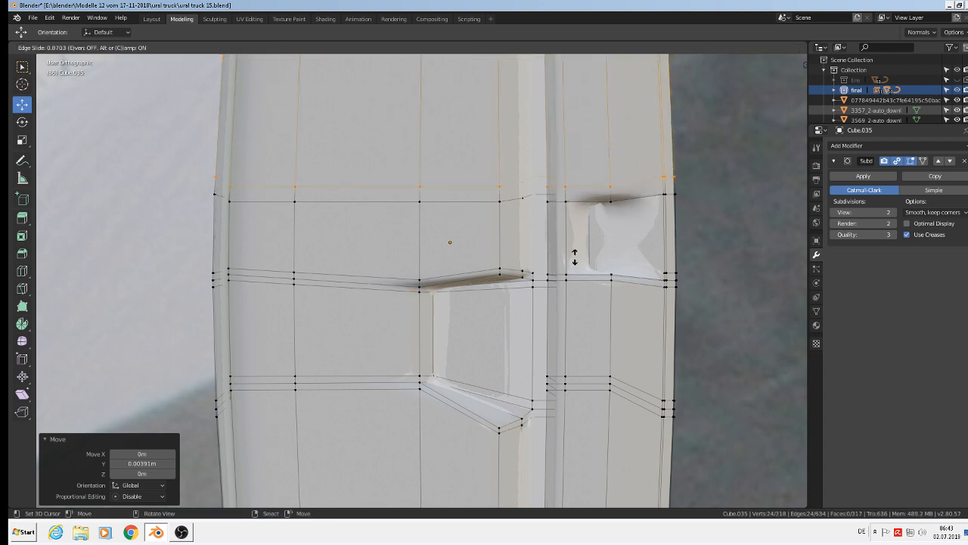
pyautogui.click(575, 268)
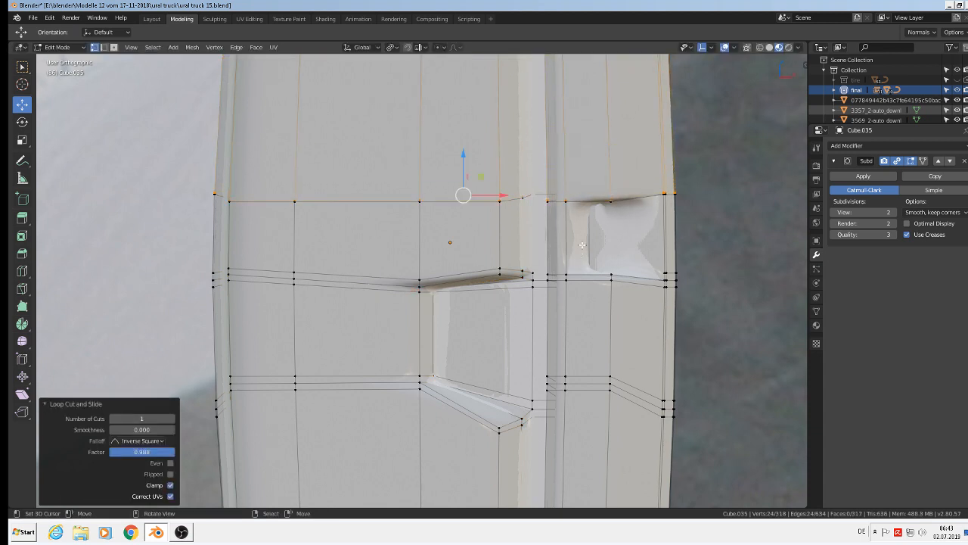
pyautogui.hotkey('alt', 'a')
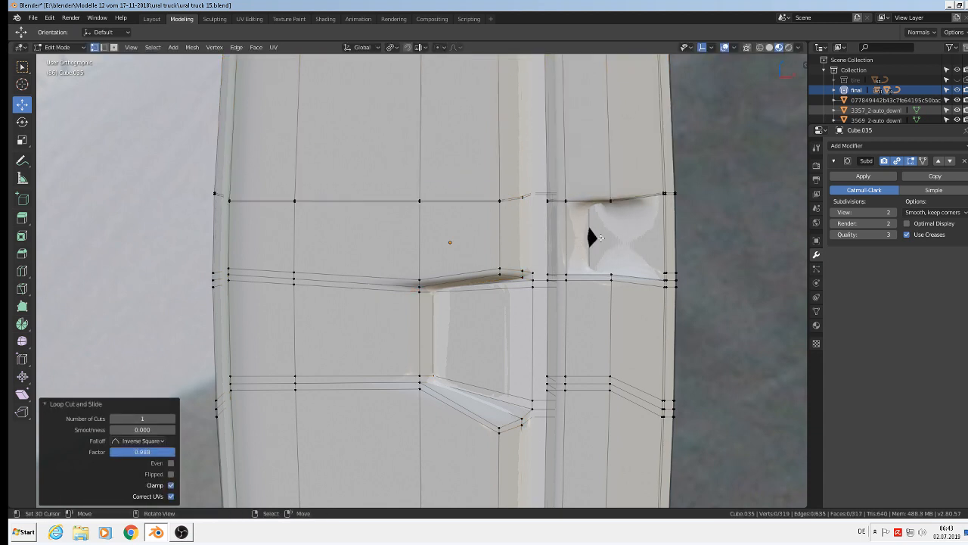
# Step: Add a horizontal loop cut just below the small outer recess's upper edge with factor -0.884
pyautogui.hotkey('ctrl', 'r')
pyautogui.click(675, 239)
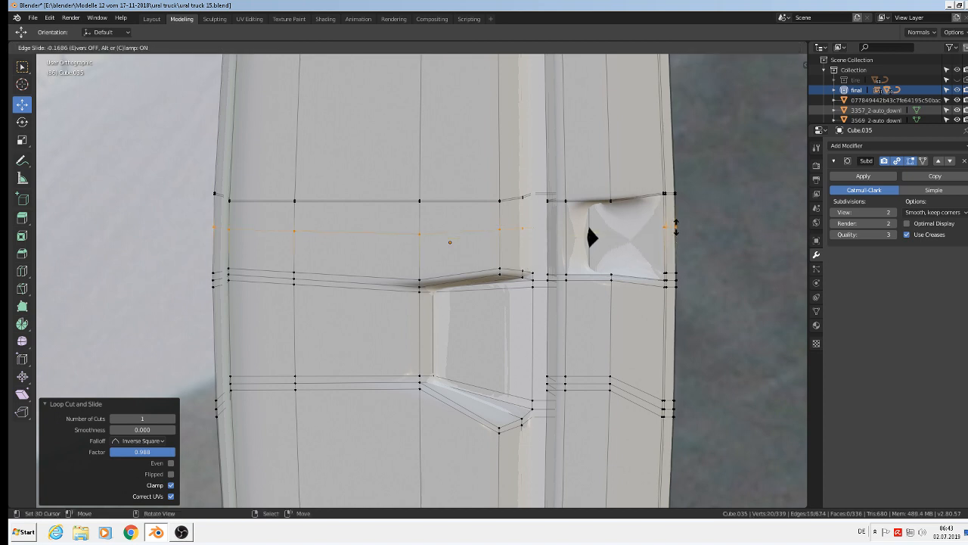
pyautogui.click(674, 203)
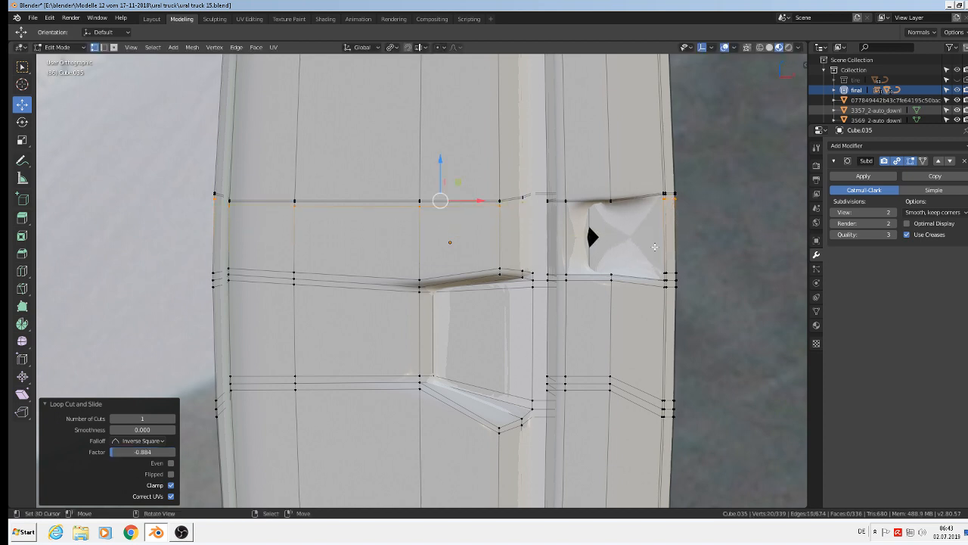
# Step: Add a horizontal loop cut just above the small outer recess's lower edge with factor 0.850
pyautogui.hotkey('ctrl', 'r')
pyautogui.click(669, 238)
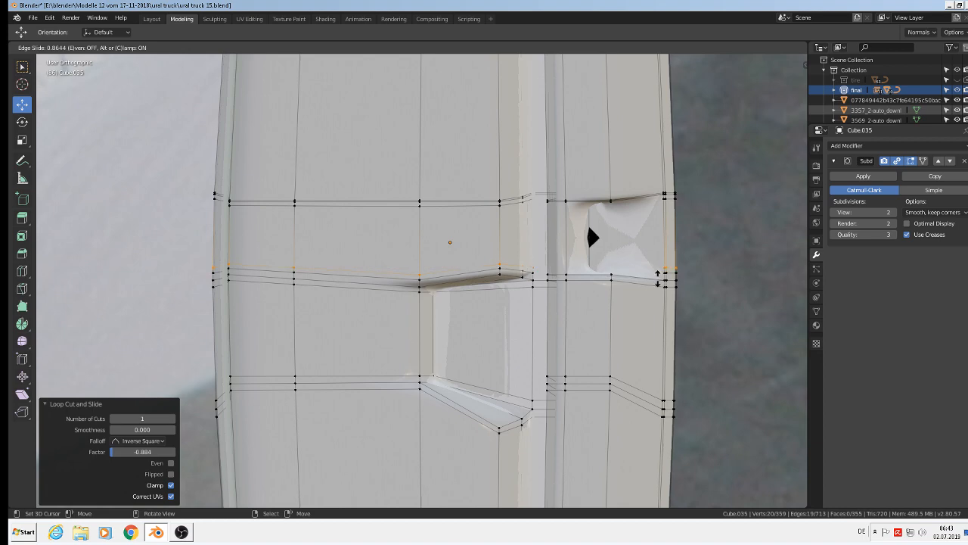
pyautogui.click(656, 277)
# Step: Add vertical loop cuts above and below the small outer recess near its outer end, with factors 0.666 and -0.930
pyautogui.moveTo(657, 277); pyautogui.dragTo(446, 279, button='middle')
pyautogui.hotkey('ctrl', 'r')
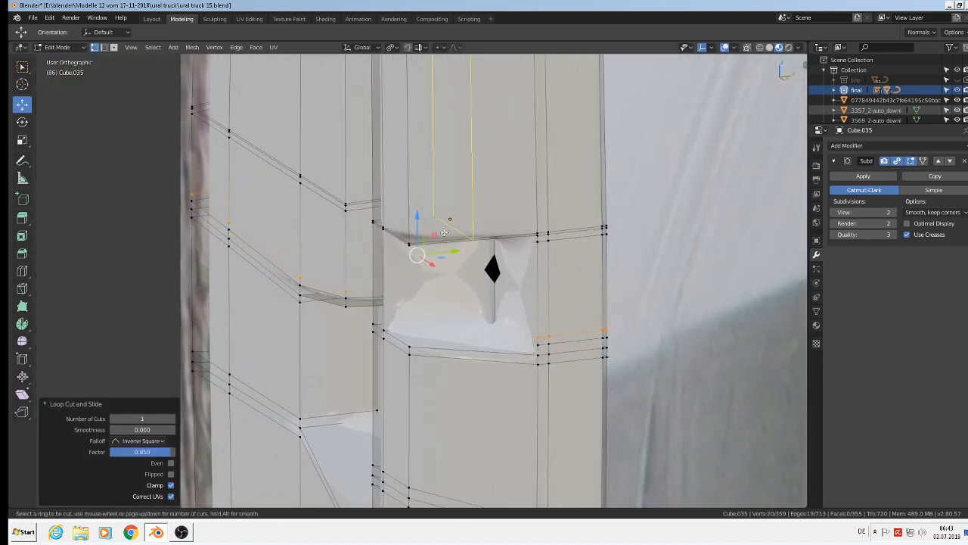
pyautogui.click(447, 228)
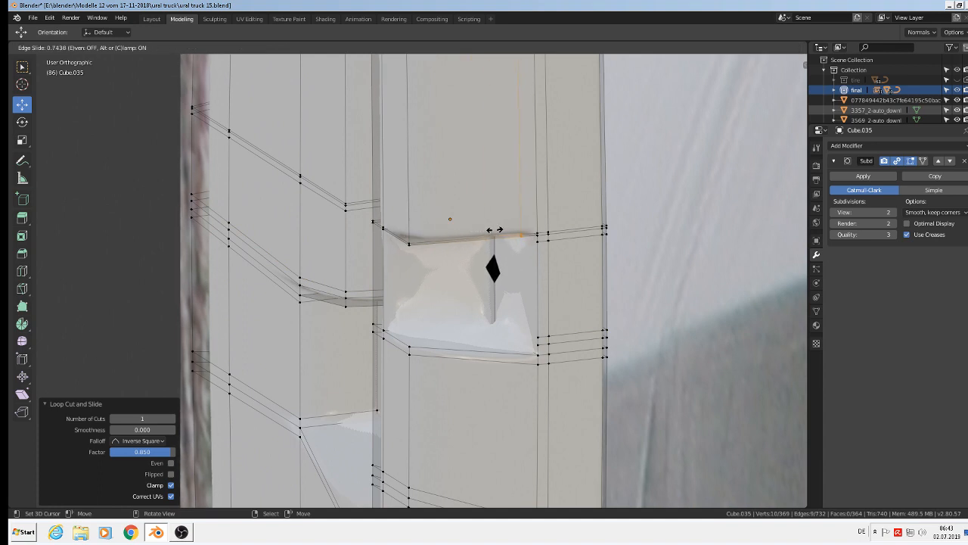
pyautogui.click(492, 230)
pyautogui.hotkey('ctrl', 'r')
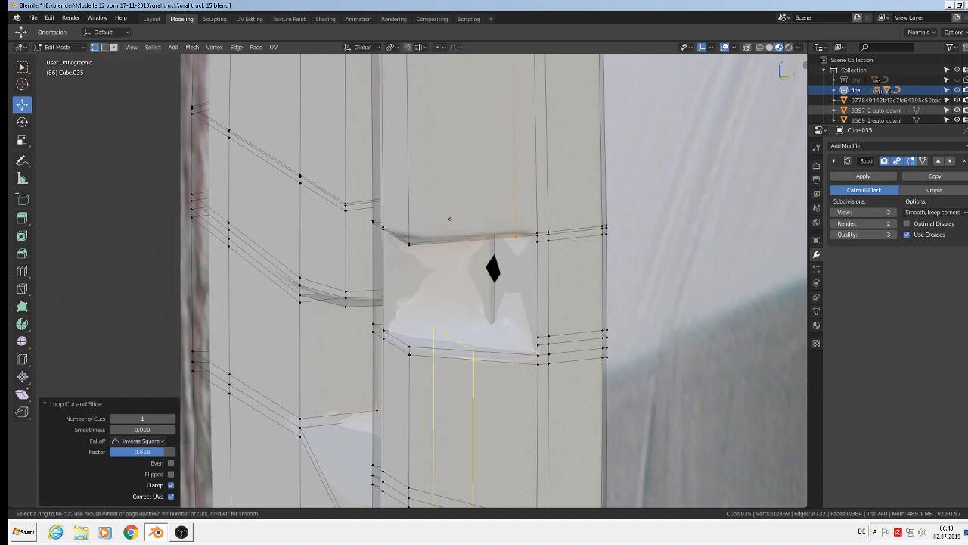
pyautogui.click(552, 360)
pyautogui.click(583, 361)
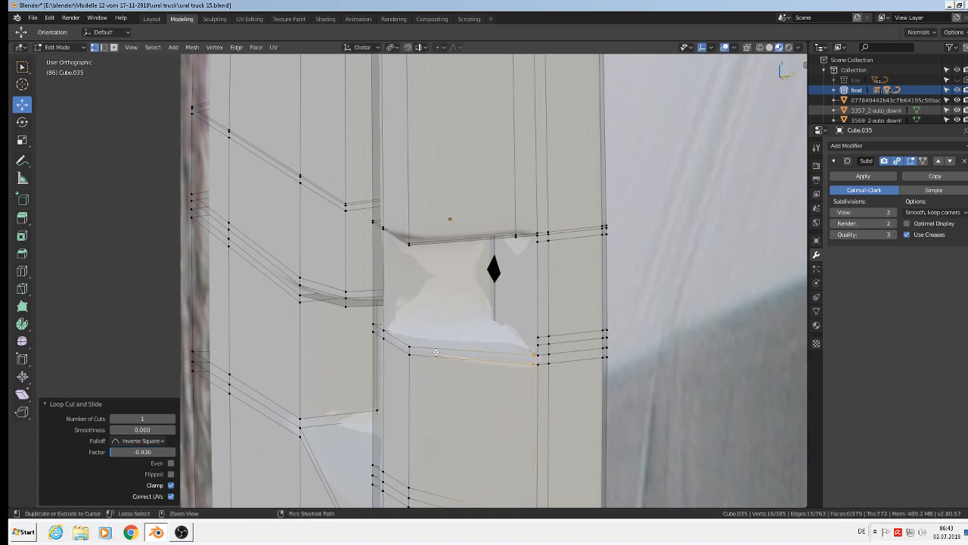
# Step: Add a vertical loop cut beside the small outer recess's inner edge with factor -0.538
pyautogui.hotkey('ctrl', 'r')
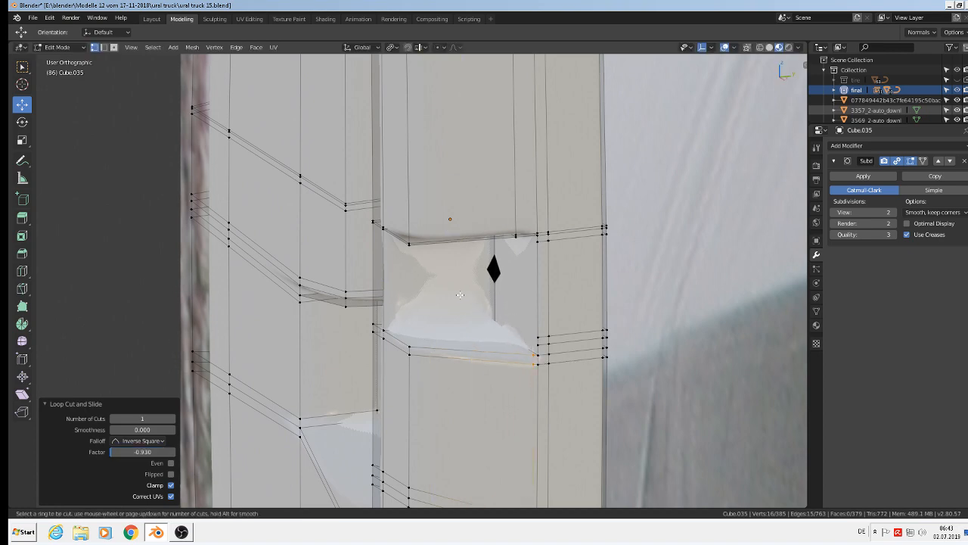
pyautogui.moveTo(476, 298); pyautogui.dragTo(556, 303, button='middle')
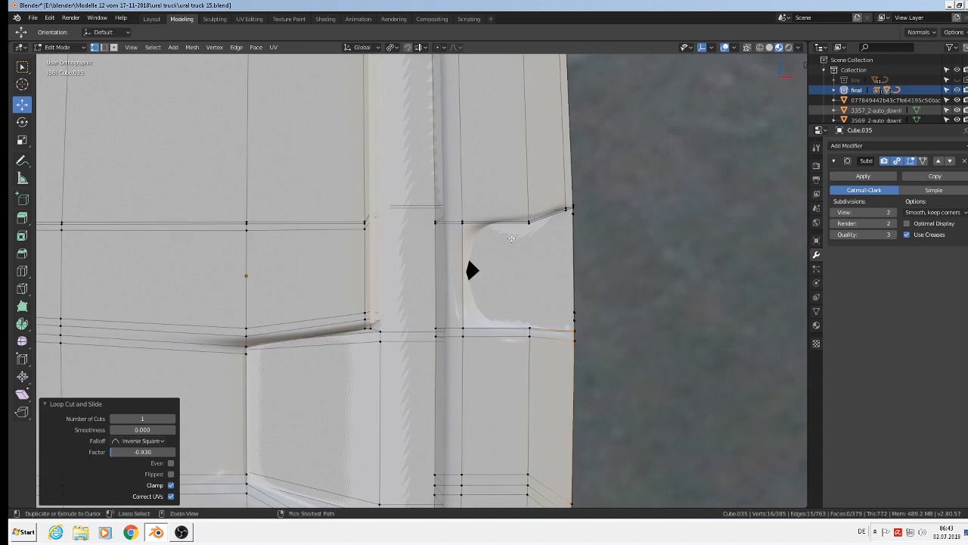
pyautogui.click(484, 219)
pyautogui.moveTo(484, 219); pyautogui.dragTo(463, 213)
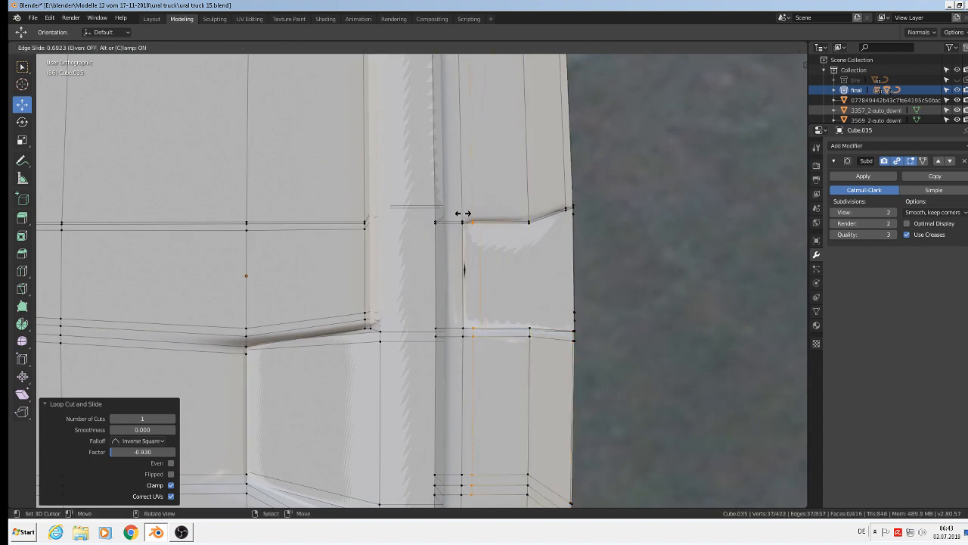
pyautogui.click(501, 221)
# Step: Examine the smoothed mirror housing in Object Mode, checking the shape of the outer recess and the central notch
pyautogui.moveTo(510, 259); pyautogui.dragTo(482, 227, button='middle')
pyautogui.hotkey('ctrl', 'r')
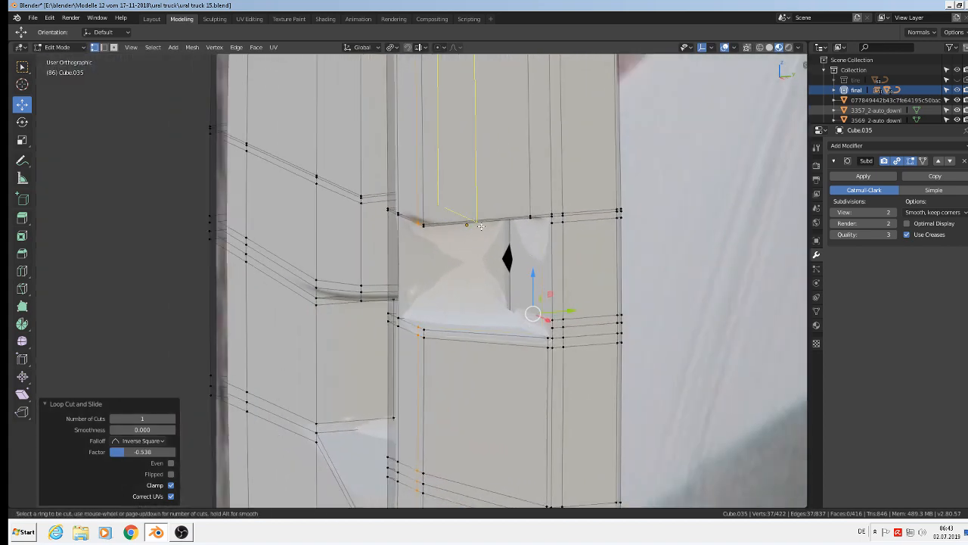
pyautogui.press('Escape')
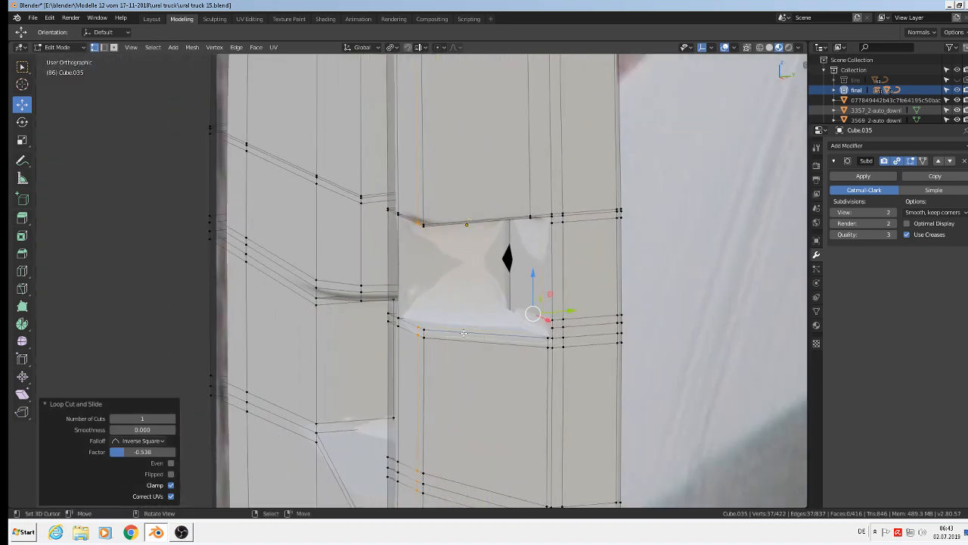
pyautogui.scroll(-3, 464, 332)
pyautogui.moveTo(464, 334); pyautogui.dragTo(646, 302, button='middle')
pyautogui.scroll(-3, 614, 324)
pyautogui.press('Tab')
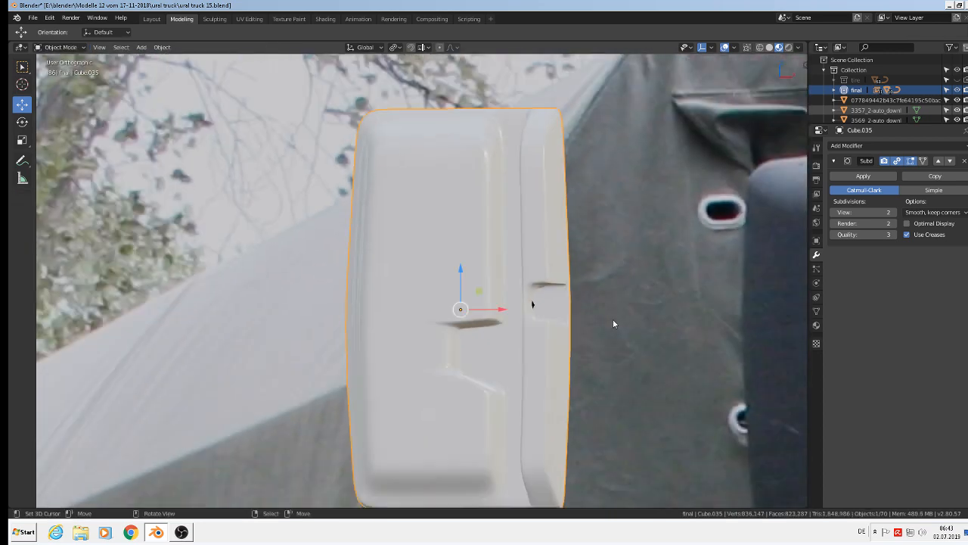
pyautogui.scroll(-1, 605, 350)
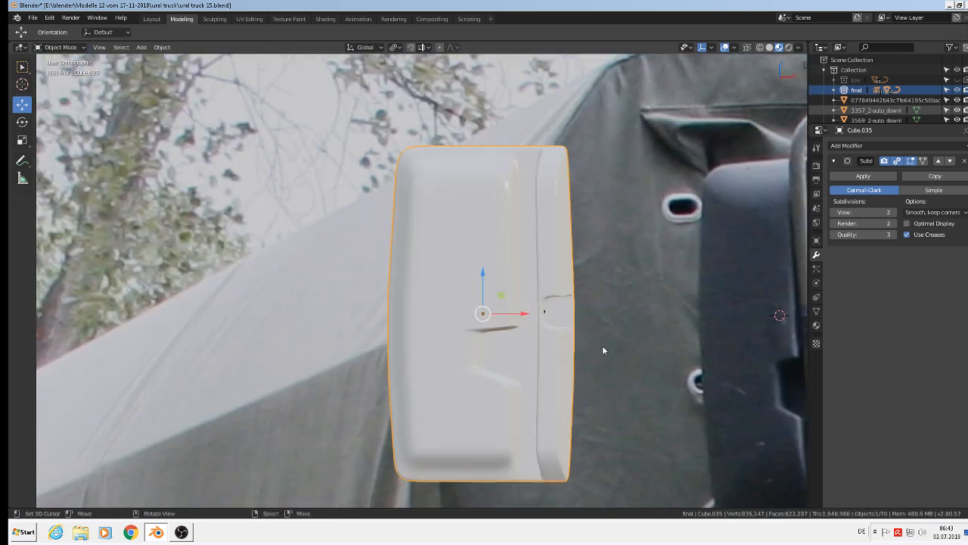
pyautogui.moveTo(612, 348); pyautogui.dragTo(507, 368, button='middle')
pyautogui.scroll(4, 506, 367)
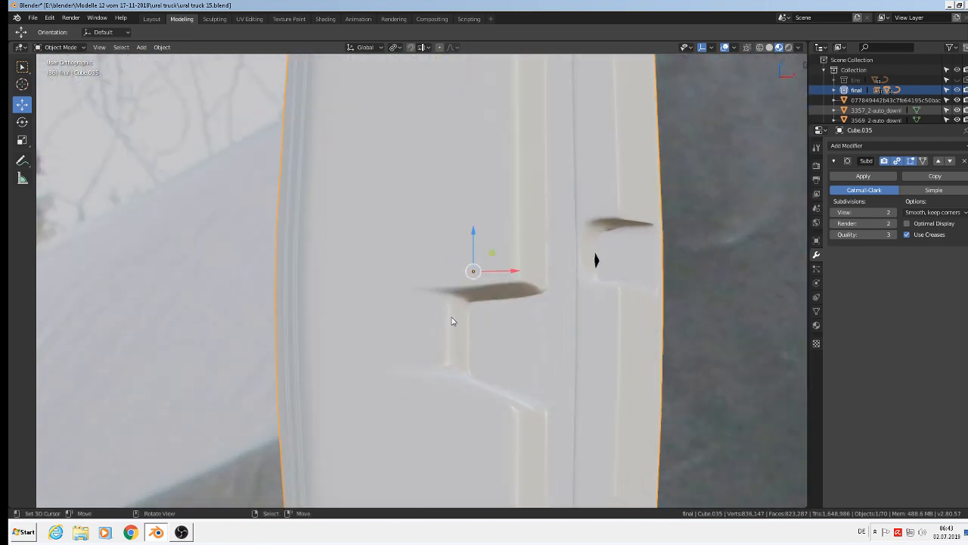
# Step: In Edit Mode, add another vertical loop cut with factor 0 midway across the central notch's inner side wall
pyautogui.press('Tab')
pyautogui.scroll(1, 445, 299)
pyautogui.scroll(-2, 473, 297)
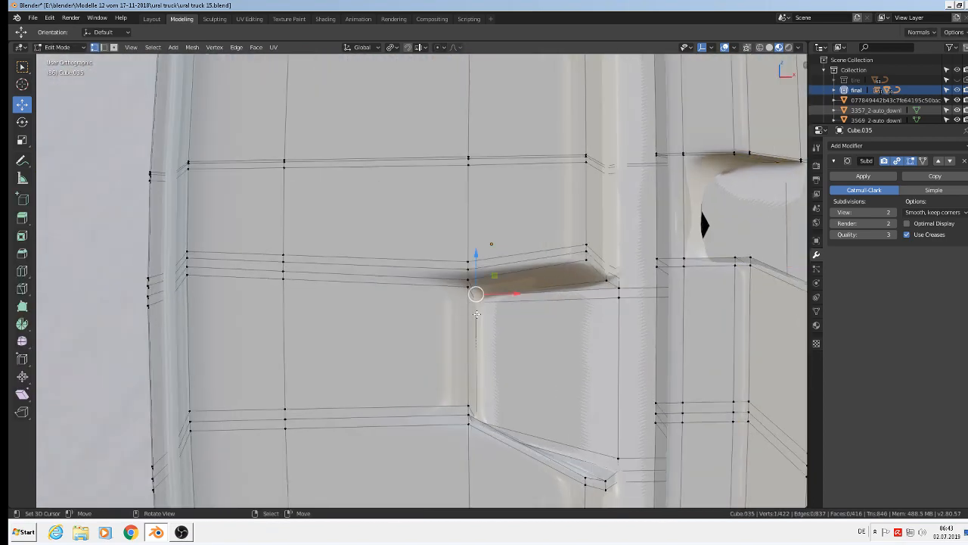
pyautogui.moveTo(417, 335); pyautogui.dragTo(306, 353, button='middle')
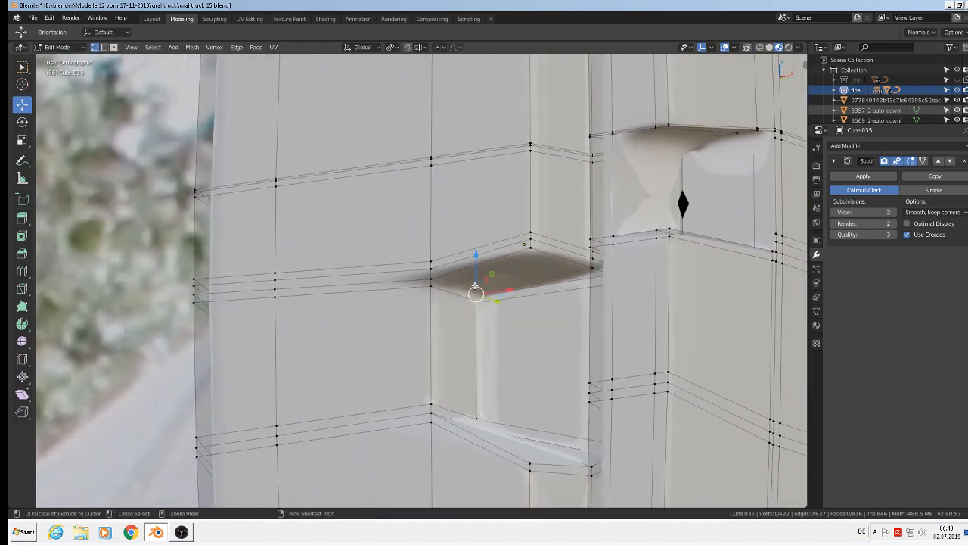
pyautogui.hotkey('ctrl', 'r')
pyautogui.click(463, 301)
pyautogui.rightClick(465, 301)
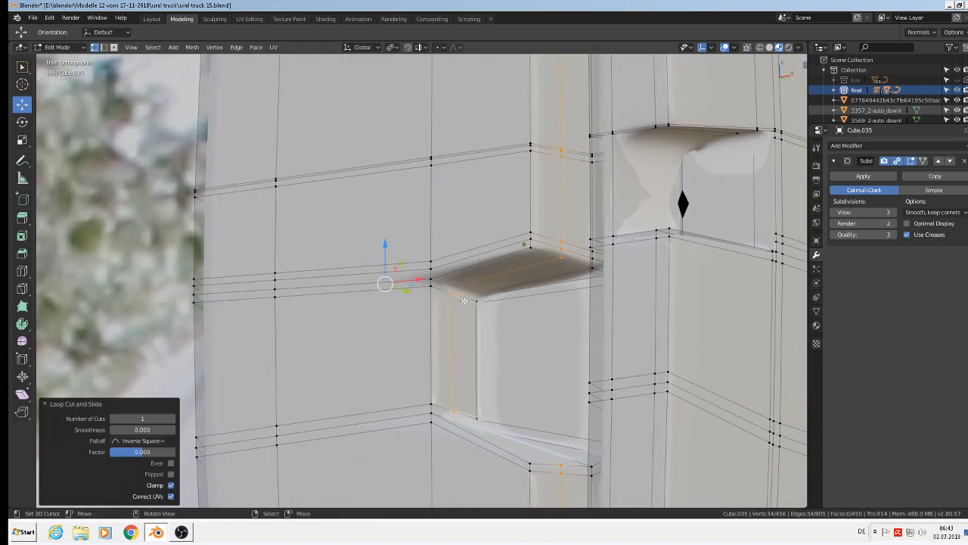
pyautogui.press('Tab')
pyautogui.press('Tab')
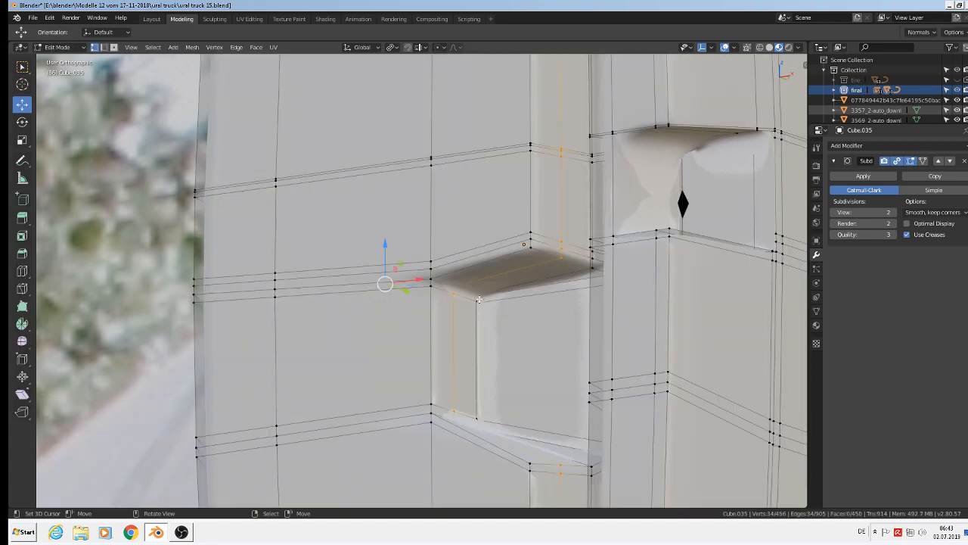
# Step: Move the new vertical loop on the notch's side wall -0.00306 m along Y, towards the wall's front edge
pyautogui.moveTo(453, 298); pyautogui.dragTo(438, 293, button='middle')
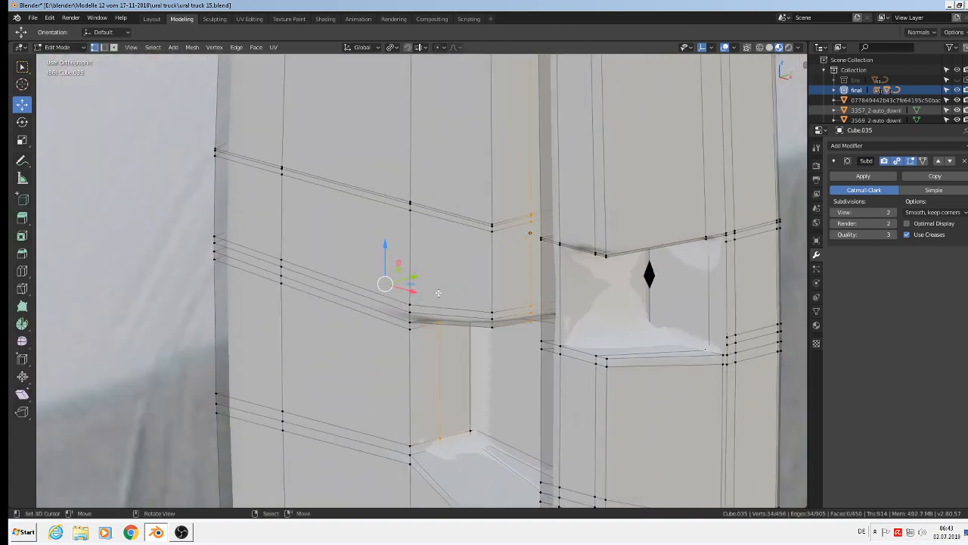
pyautogui.moveTo(416, 277); pyautogui.dragTo(393, 278)
pyautogui.click(392, 278)
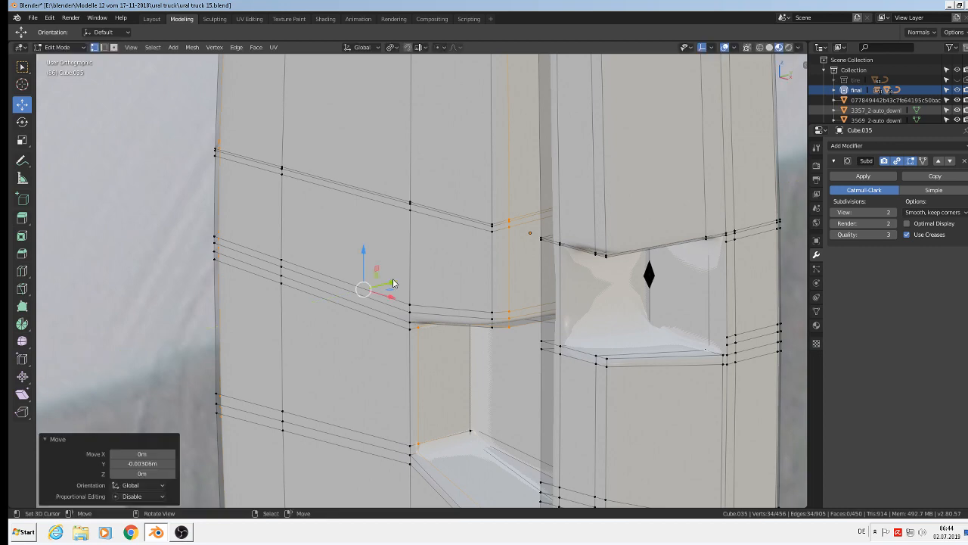
# Step: Examine the smoothed housing in Object Mode and compare its outline with the mirror in the reference photo from the front view
pyautogui.press('Tab')
pyautogui.scroll(4, 552, 318)
pyautogui.scroll(-6, 569, 304)
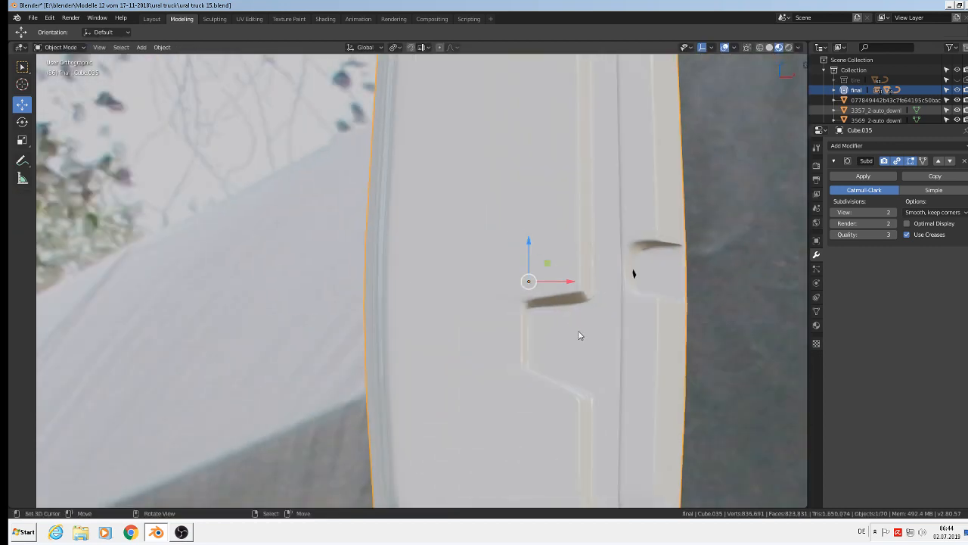
pyautogui.moveTo(620, 328); pyautogui.dragTo(651, 356, button='middle')
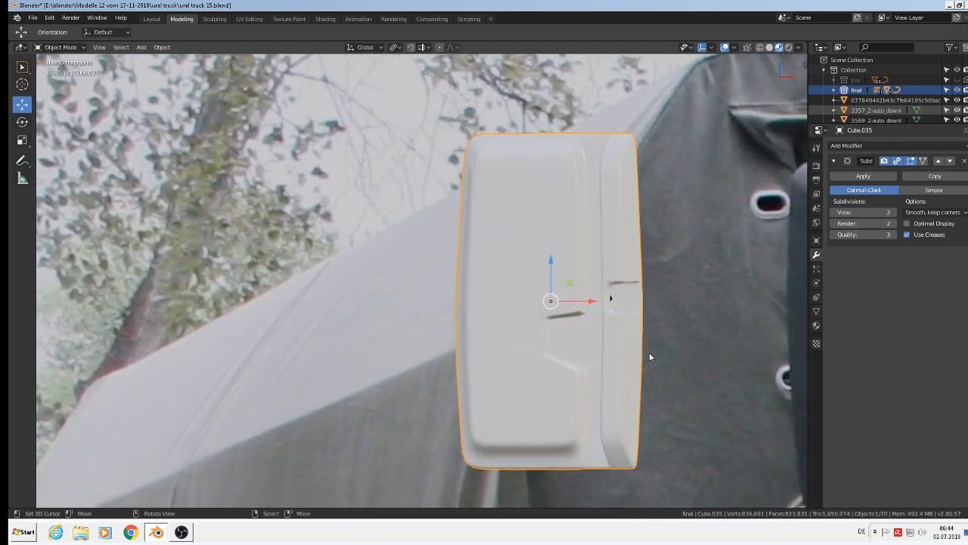
pyautogui.scroll(-4, 667, 344)
pyautogui.keyDown('shift'); pyautogui.moveTo(571, 319); pyautogui.dragTo(556, 317, button='middle'); pyautogui.keyUp('shift')
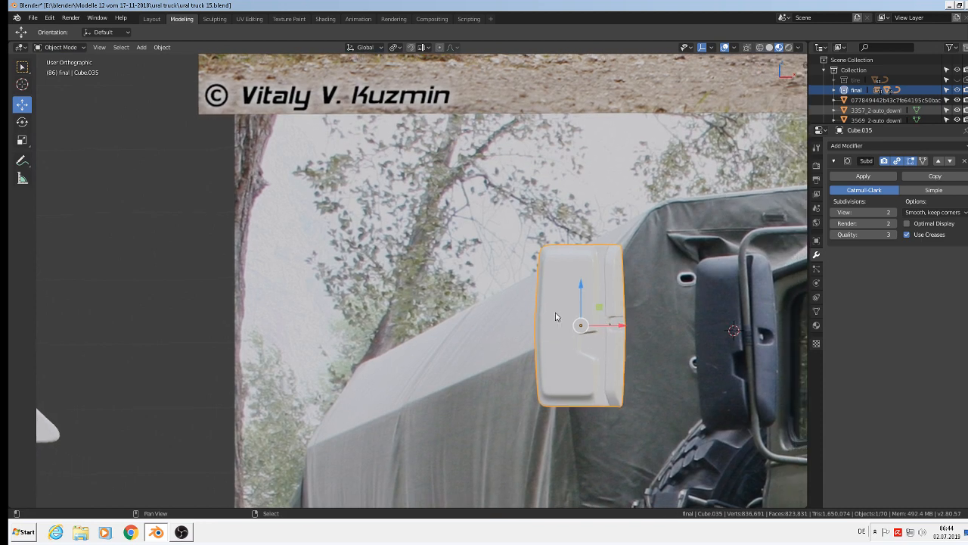
pyautogui.keyDown('shift'); pyautogui.moveTo(403, 311); pyautogui.dragTo(363, 315, button='middle'); pyautogui.keyUp('shift')
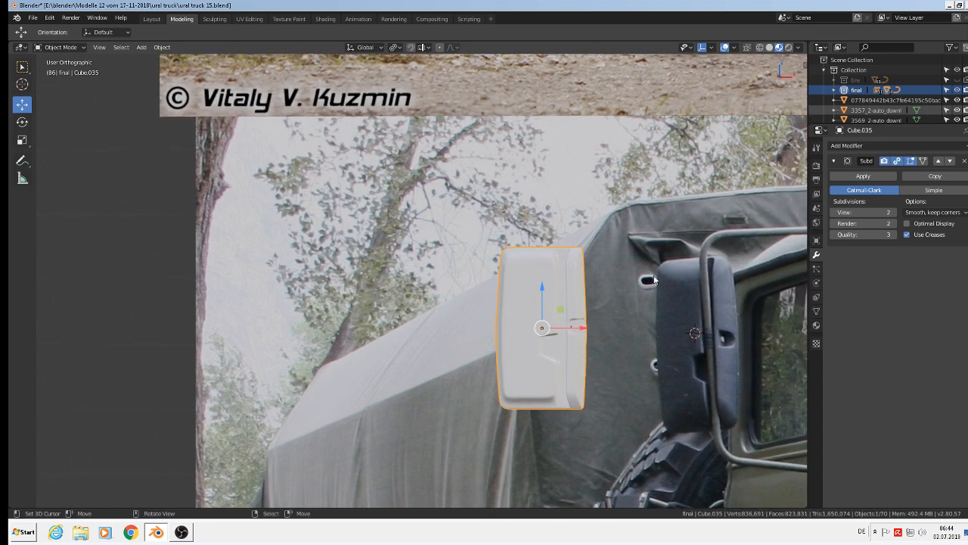
pyautogui.press('KP_1')
pyautogui.scroll(1, 583, 404)
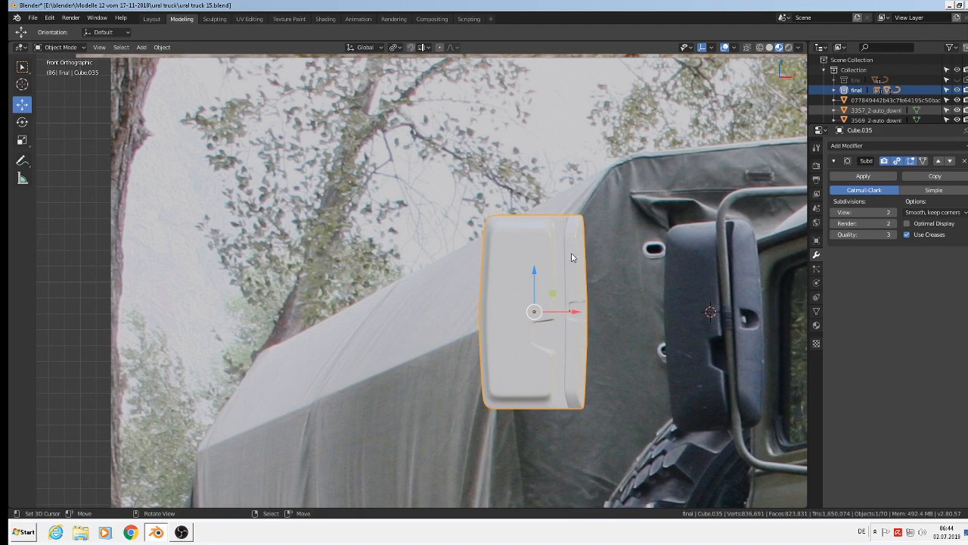
# Step: In Edit Mode with X-ray enabled, move the top edge vertices beside the housing's left corner 0.00319 m along X
pyautogui.press('Tab')
pyautogui.scroll(5, 499, 224)
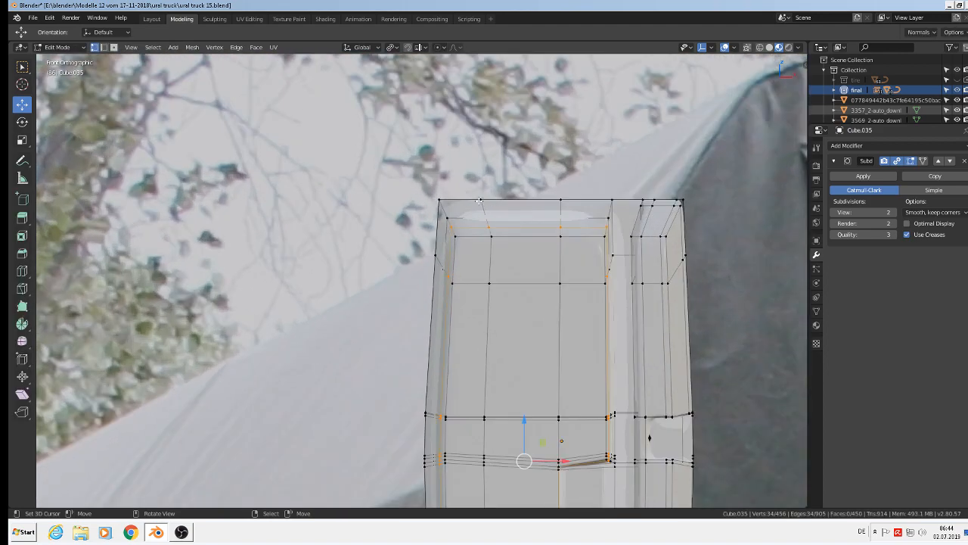
pyautogui.click(480, 200)
pyautogui.moveTo(518, 201); pyautogui.dragTo(526, 201)
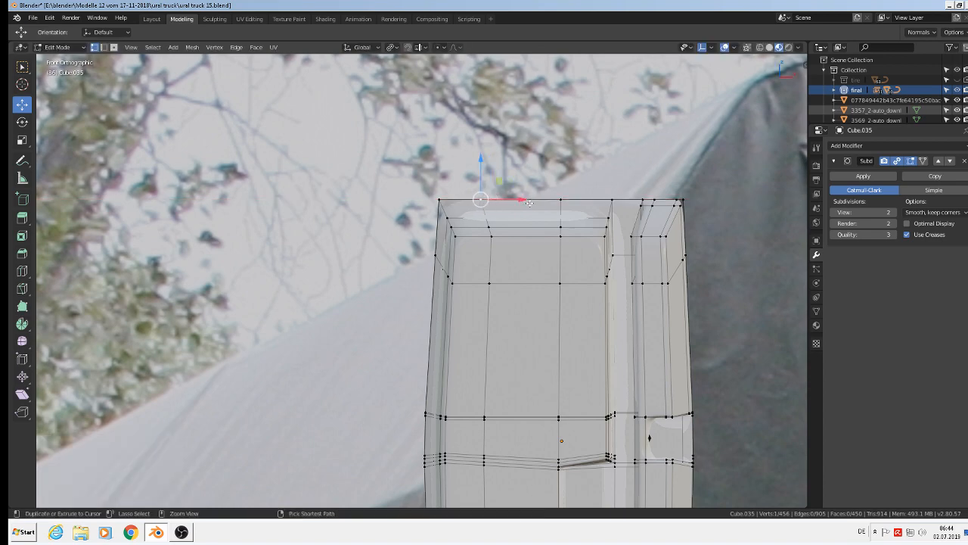
pyautogui.click(747, 47)
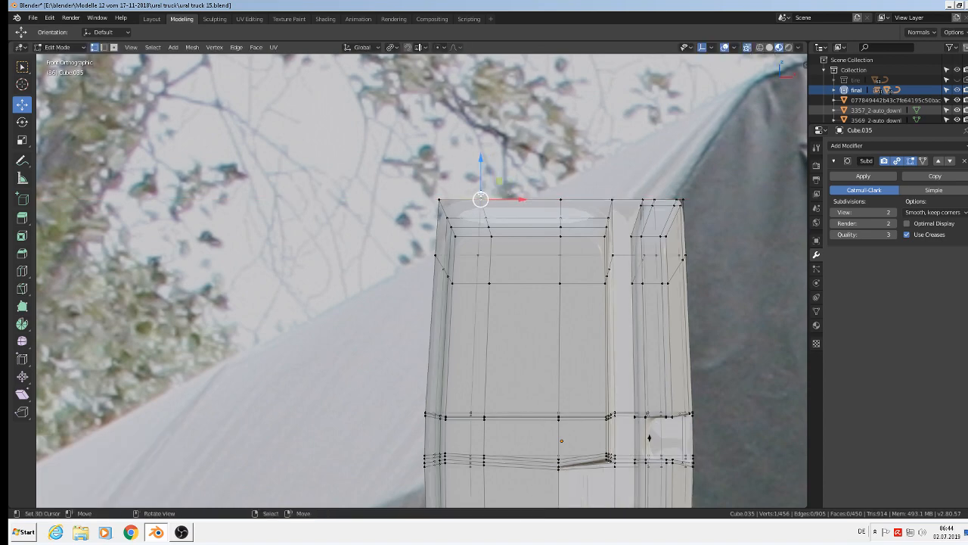
pyautogui.press('c')
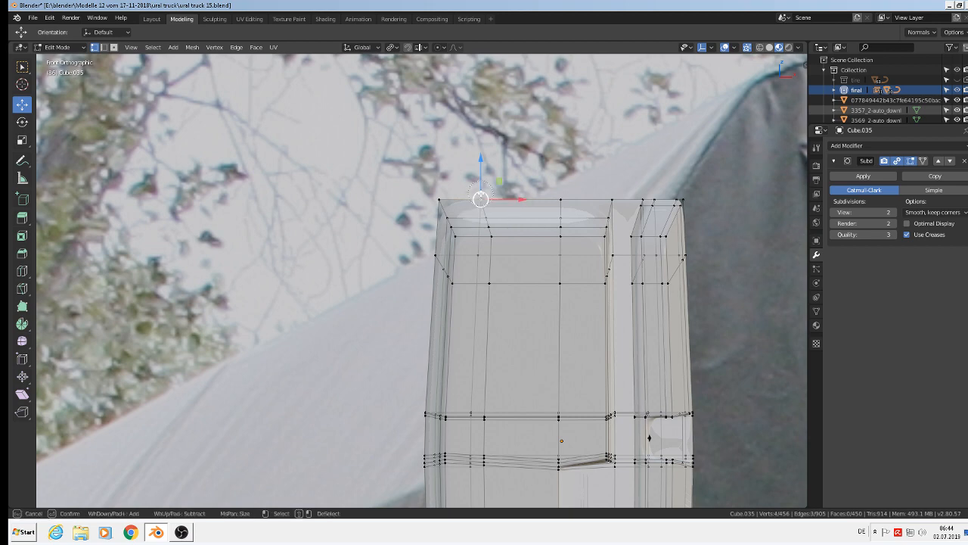
pyautogui.rightClick(480, 194)
pyautogui.moveTo(519, 200); pyautogui.dragTo(533, 202)
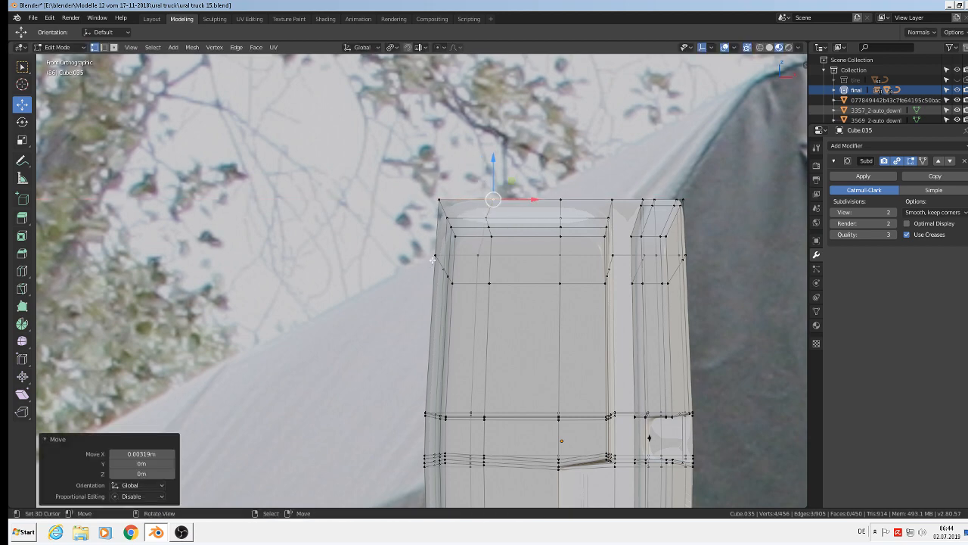
# Step: Select only the left side's vertices just below the upper corner and move them -0.00485 m along Z
pyautogui.hotkey('alt', 'a')
pyautogui.press('c')
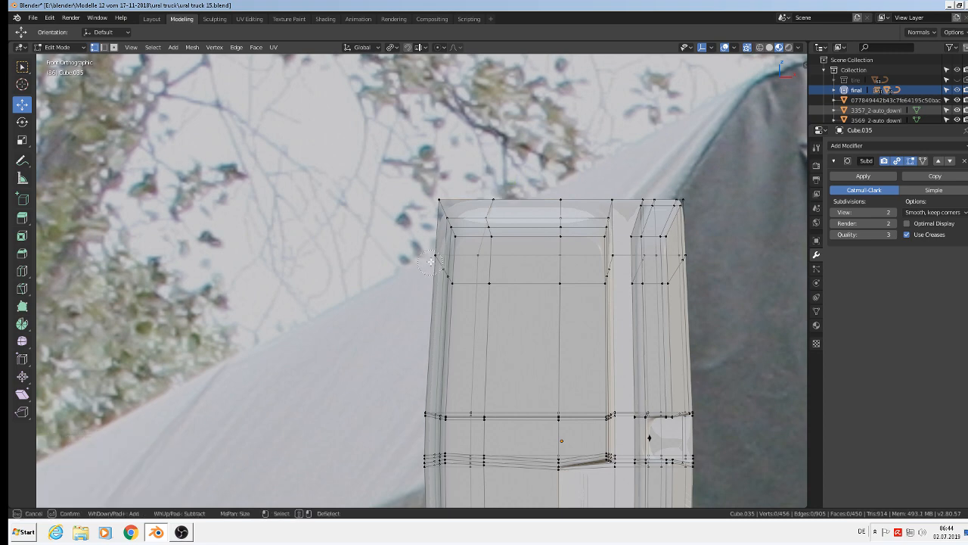
pyautogui.click(433, 258)
pyautogui.press('Escape')
pyautogui.moveTo(436, 218); pyautogui.dragTo(432, 240)
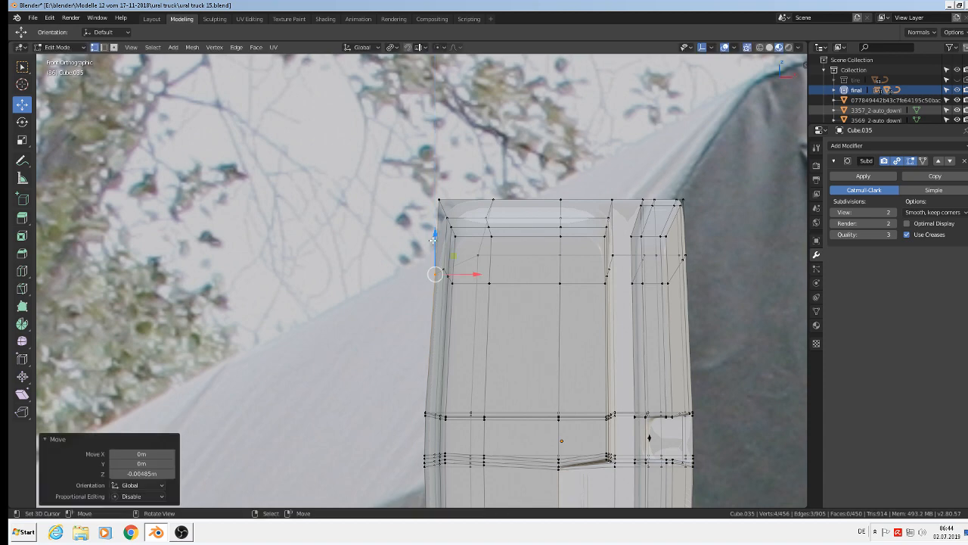
# Step: Select the vertices on the top edge beside the housing's right corner and move them -0.00421 m along X
pyautogui.click(679, 198)
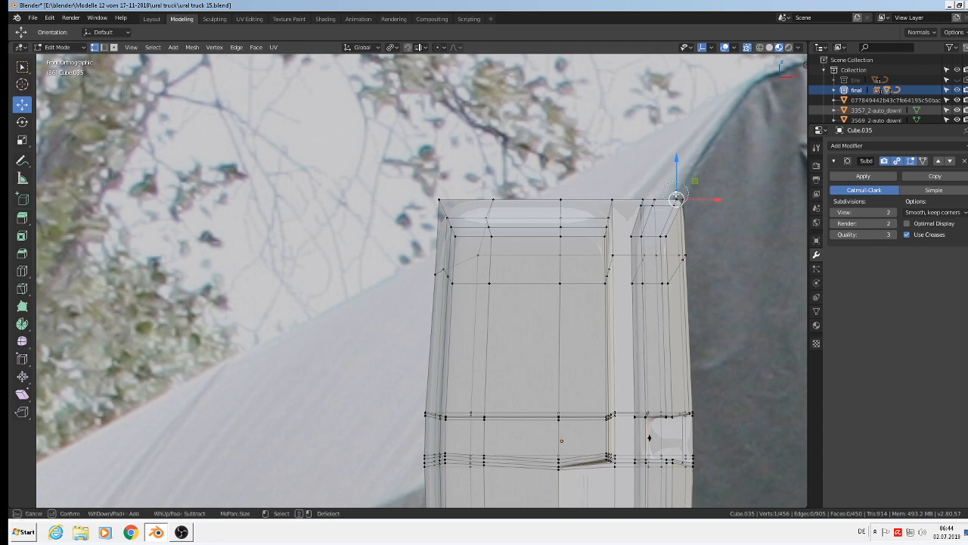
pyautogui.press('c')
pyautogui.click(671, 202)
pyautogui.rightClick(671, 203)
pyautogui.moveTo(711, 203); pyautogui.dragTo(695, 205)
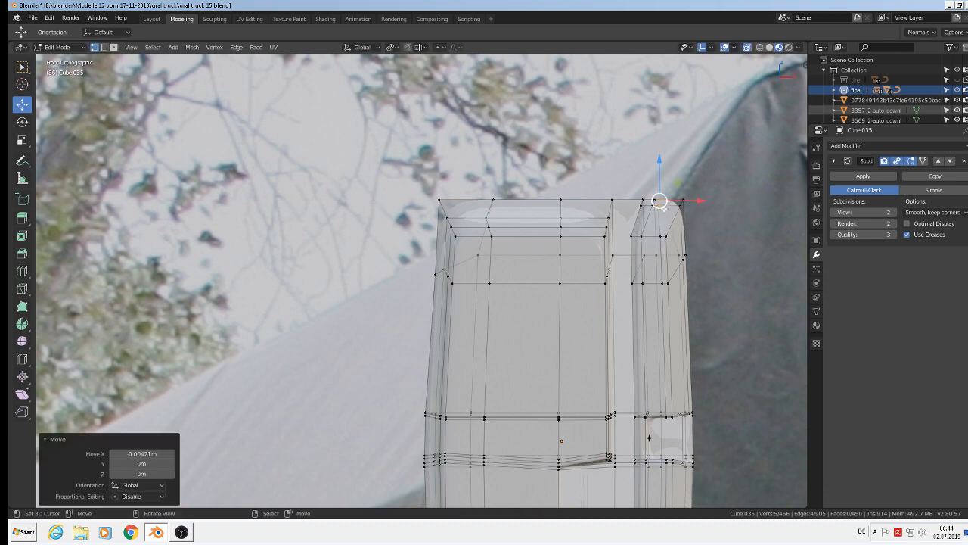
# Step: Add the neighbouring top edge vertices to the selection, shift them all slightly inward along X, and return to Object Mode
pyautogui.press('c')
pyautogui.click(657, 202)
pyautogui.rightClick(657, 202)
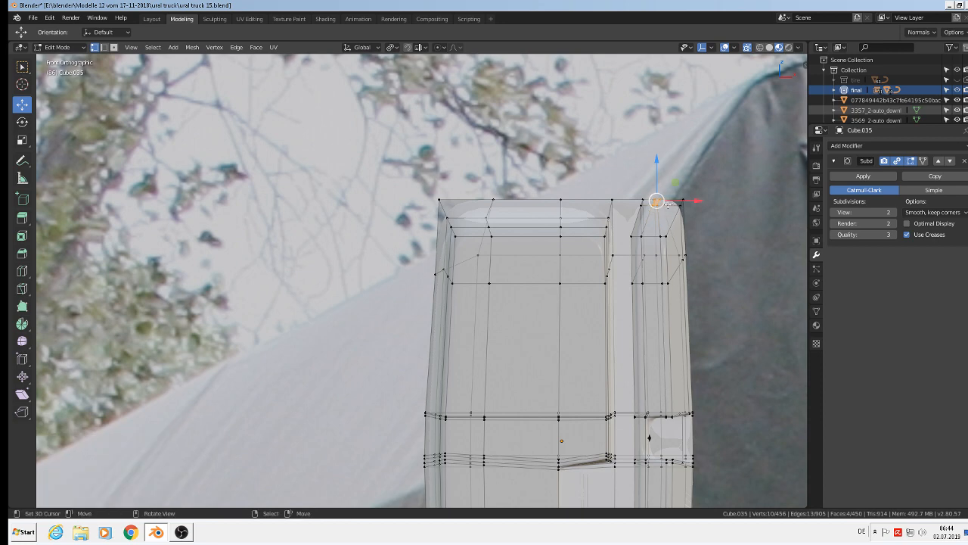
pyautogui.moveTo(695, 201); pyautogui.dragTo(686, 201)
pyautogui.press('Tab')
pyautogui.scroll(-2, 728, 242)
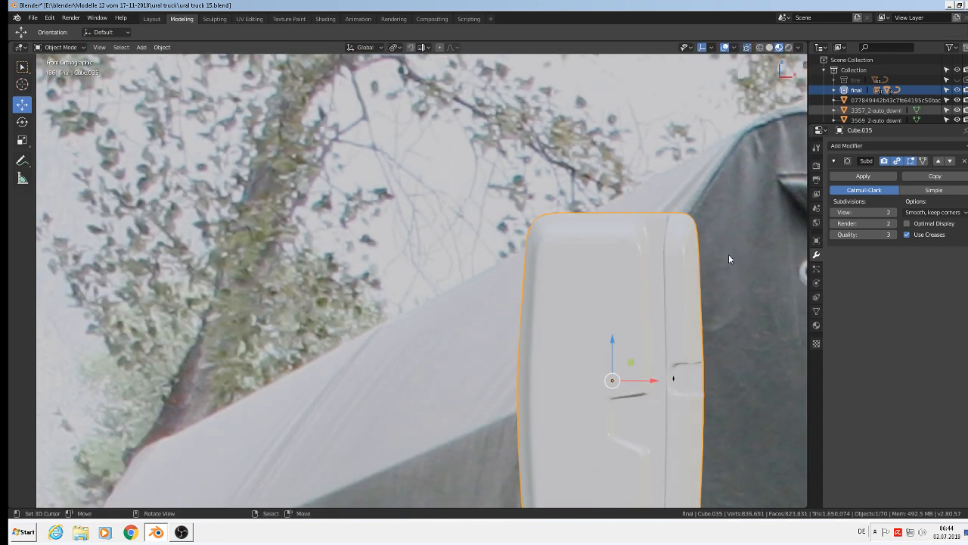
# Step: In Edit Mode, select only the left side's vertices just above the housing's lower corner and move them -0.00128 m along Z
pyautogui.keyDown('shift'); pyautogui.moveTo(749, 364); pyautogui.dragTo(710, 324, button='middle'); pyautogui.keyUp('shift')
pyautogui.keyDown('shift'); pyautogui.moveTo(554, 133); pyautogui.dragTo(529, 100, button='middle'); pyautogui.keyUp('shift')
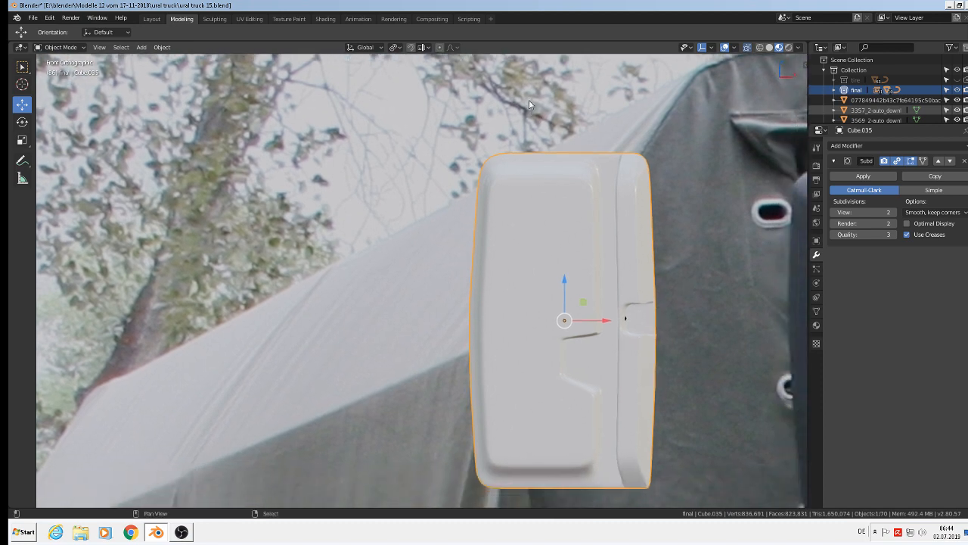
pyautogui.keyDown('shift'); pyautogui.moveTo(605, 166); pyautogui.dragTo(579, 149, button='middle'); pyautogui.keyUp('shift')
pyautogui.keyDown('shift'); pyautogui.moveTo(624, 371); pyautogui.dragTo(573, 307, button='middle'); pyautogui.keyUp('shift')
pyautogui.scroll(3, 488, 419)
pyautogui.press('Tab')
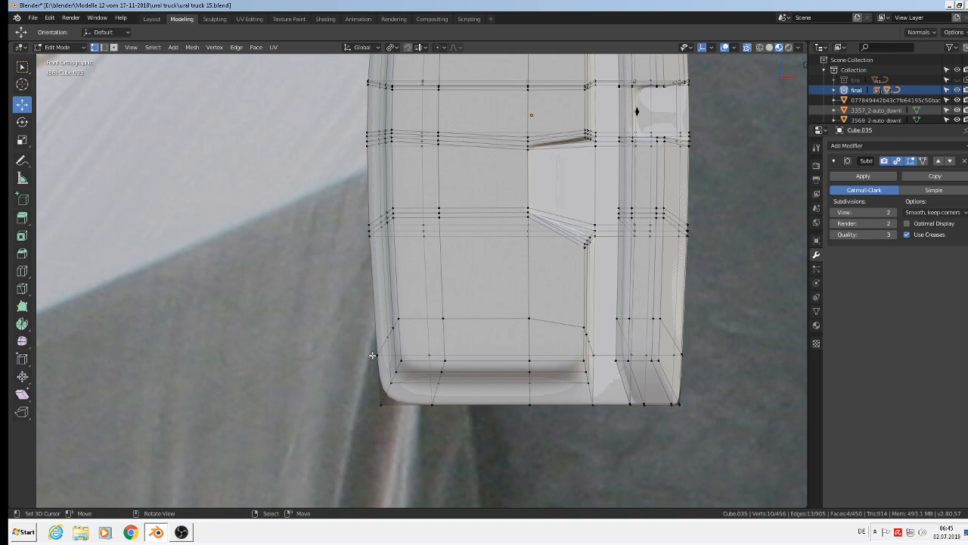
pyautogui.hotkey('alt', 'a')
pyautogui.press('b')
pyautogui.moveTo(371, 362); pyautogui.dragTo(372, 341)
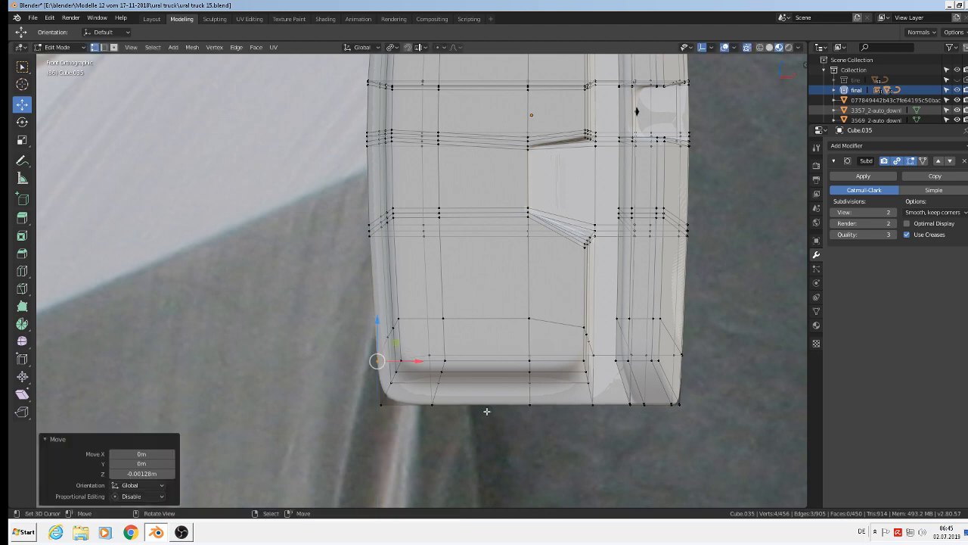
# Step: Select the right side's vertices at the housing's lower corner and move them 0.00489 m along Z
pyautogui.click(680, 405)
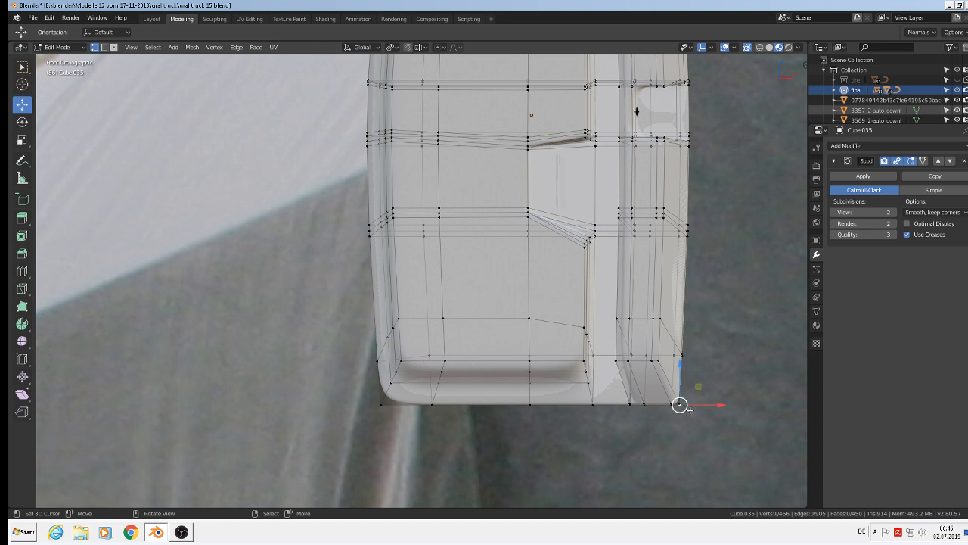
pyautogui.keyDown('ctrl'); pyautogui.click(685, 363); pyautogui.keyUp('ctrl')
pyautogui.moveTo(684, 368); pyautogui.dragTo(684, 345)
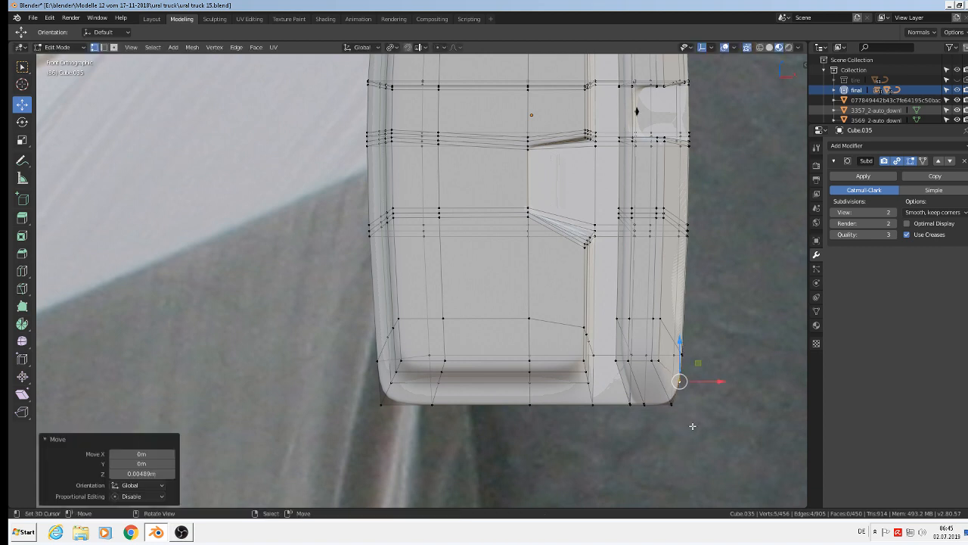
# Step: Select only the bottom edge vertices at the housing's right corner, shift them slightly inward along X, and return to Object Mode
pyautogui.hotkey('alt', 'a')
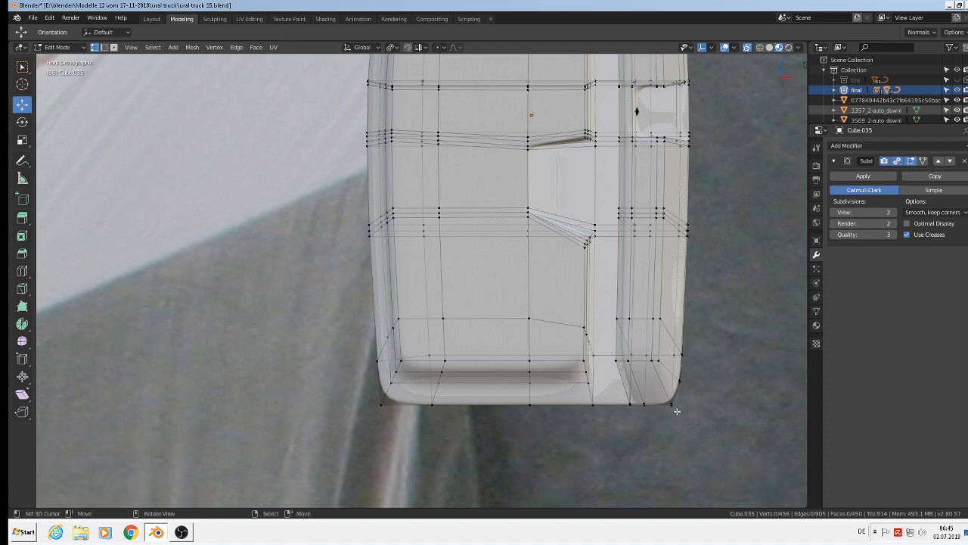
pyautogui.keyDown('alt'); pyautogui.rightClick(674, 407); pyautogui.keyUp('alt')
pyautogui.moveTo(701, 406); pyautogui.dragTo(690, 405)
pyautogui.press('Tab')
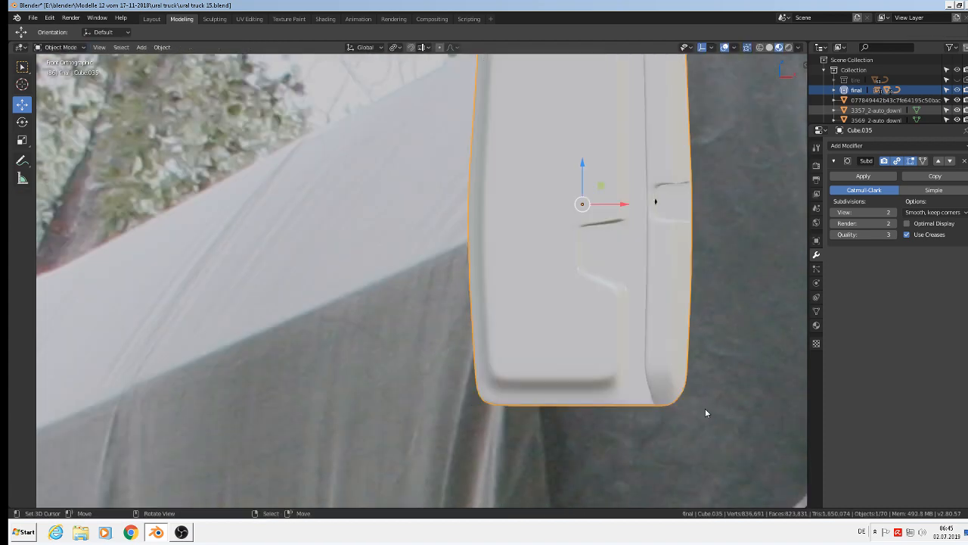
# Step: Back in Edit Mode, select only the left side's vertices above the lower corner and move them 0.00457 m along Z
pyautogui.scroll(2, 465, 407)
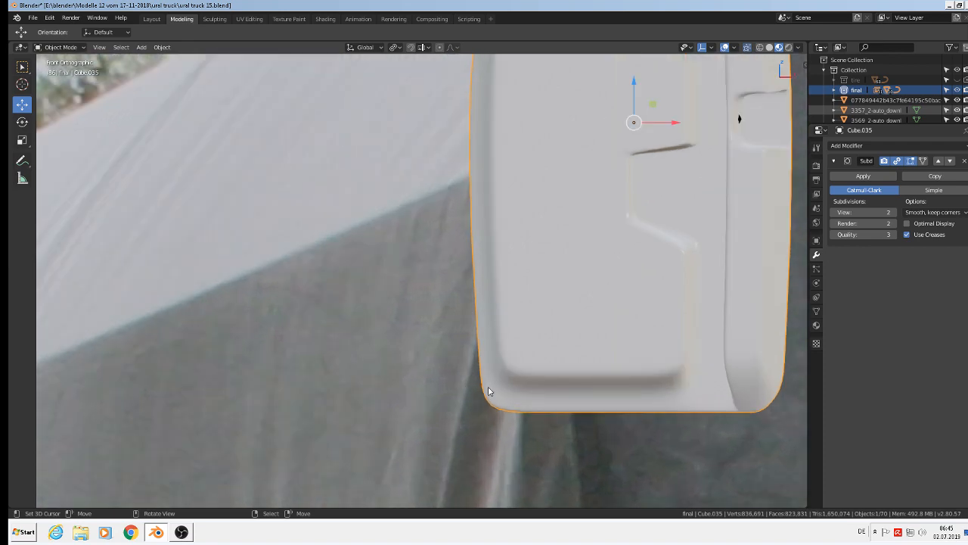
pyautogui.press('Tab')
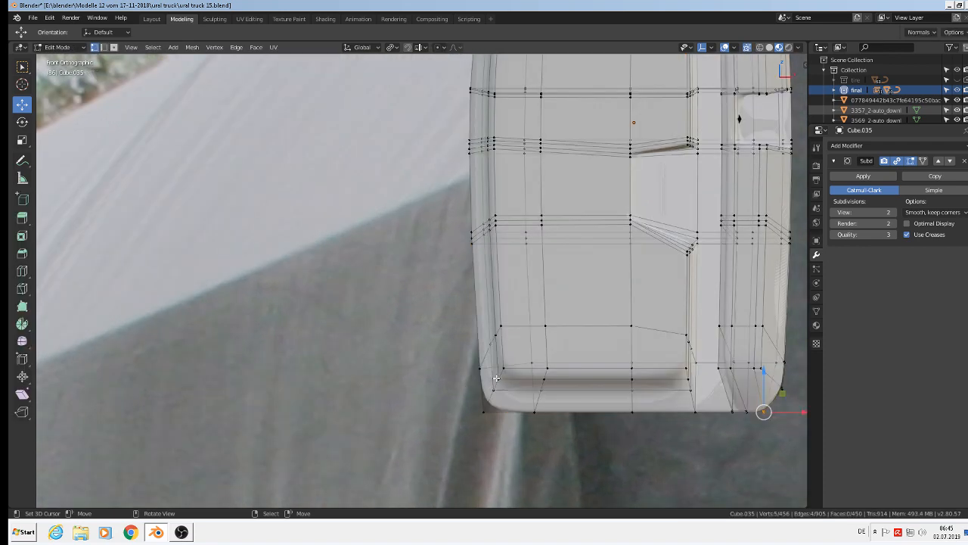
pyautogui.keyDown('alt'); pyautogui.keyDown('shift'); pyautogui.click(476, 364); pyautogui.keyUp('shift'); pyautogui.keyUp('alt')
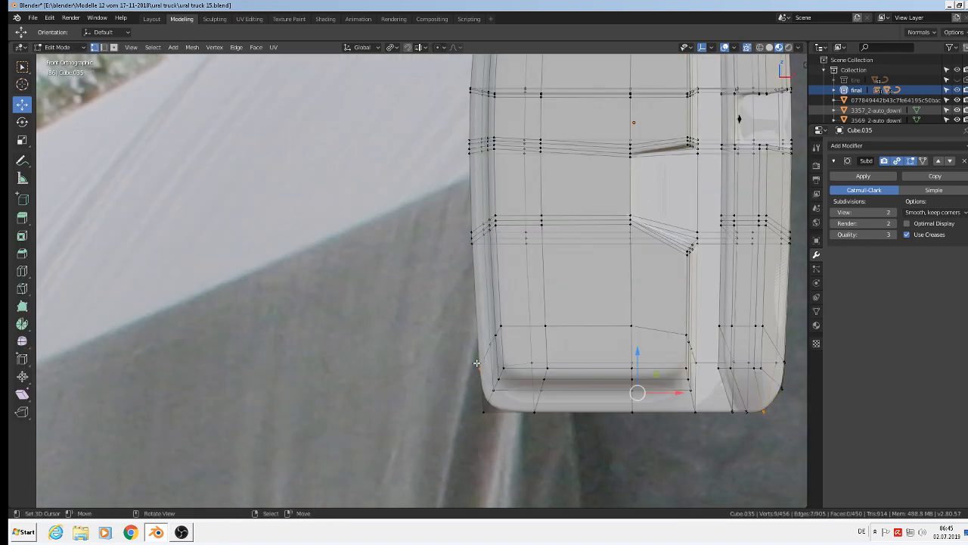
pyautogui.keyDown('alt'); pyautogui.click(479, 369); pyautogui.keyUp('alt')
pyautogui.moveTo(476, 340); pyautogui.dragTo(474, 317)
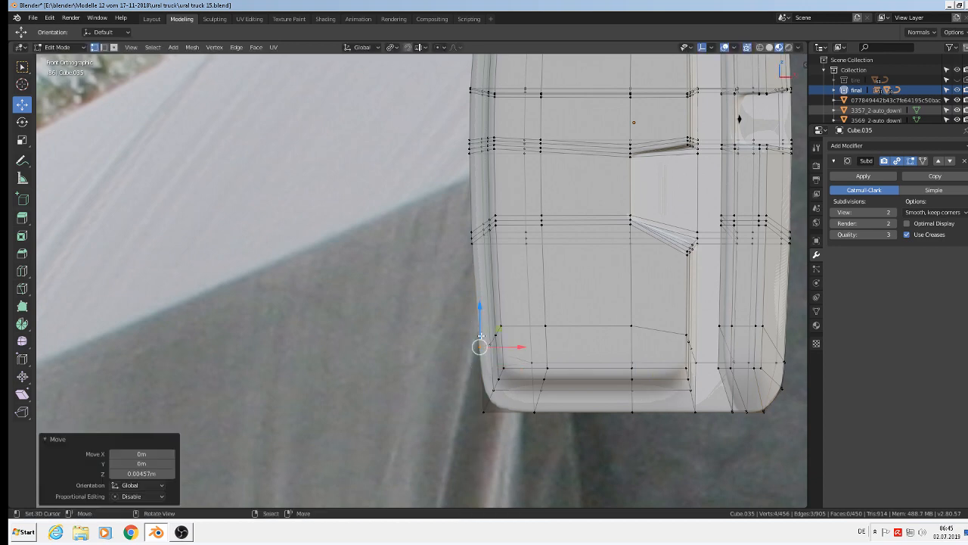
# Step: Select the bottom edge vertices beside the housing's left corner, move them 0.00489 m along X, and return to Object Mode
pyautogui.click(538, 414)
pyautogui.moveTo(559, 411); pyautogui.dragTo(581, 411)
pyautogui.scroll(-4, 583, 412)
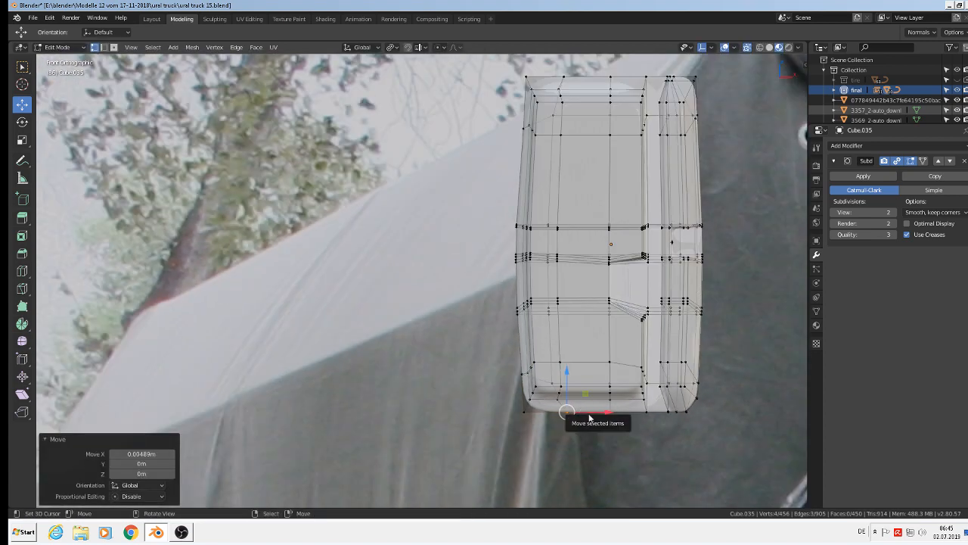
pyautogui.press('Tab')
# Step: In Edit Mode, dissolve the lengthwise edge loop running close to the border of the housing's raised panel, then return to Object Mode
pyautogui.scroll(-2, 593, 414)
pyautogui.moveTo(592, 413); pyautogui.dragTo(563, 370, button='middle')
pyautogui.scroll(3, 532, 325)
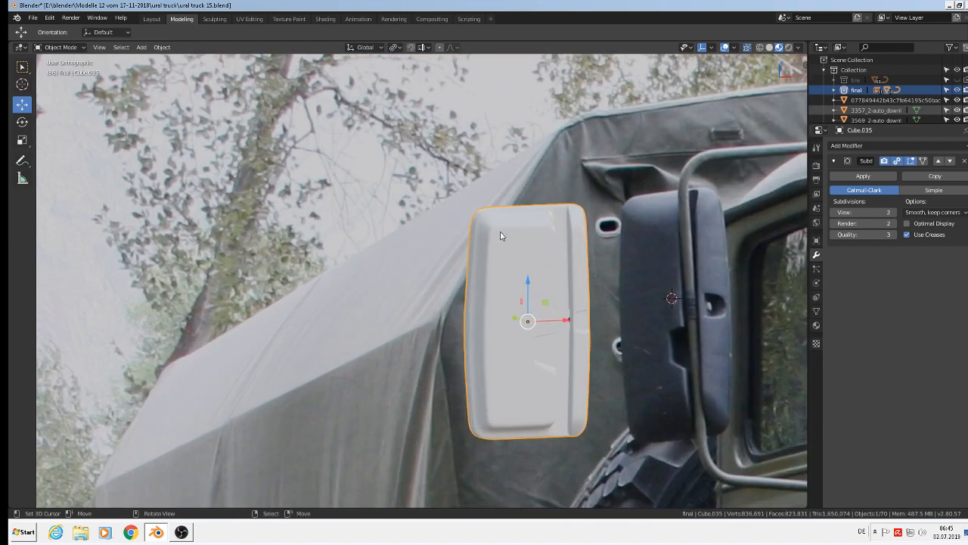
pyautogui.moveTo(533, 231)
pyautogui.mouseDown(button='middle')
pyautogui.moveTo(522, 235)
pyautogui.moveTo(536, 253)
pyautogui.moveTo(525, 227)
pyautogui.moveTo(535, 242)
pyautogui.mouseUp(button='middle')
pyautogui.press('Tab')
pyautogui.scroll(2, 535, 242)
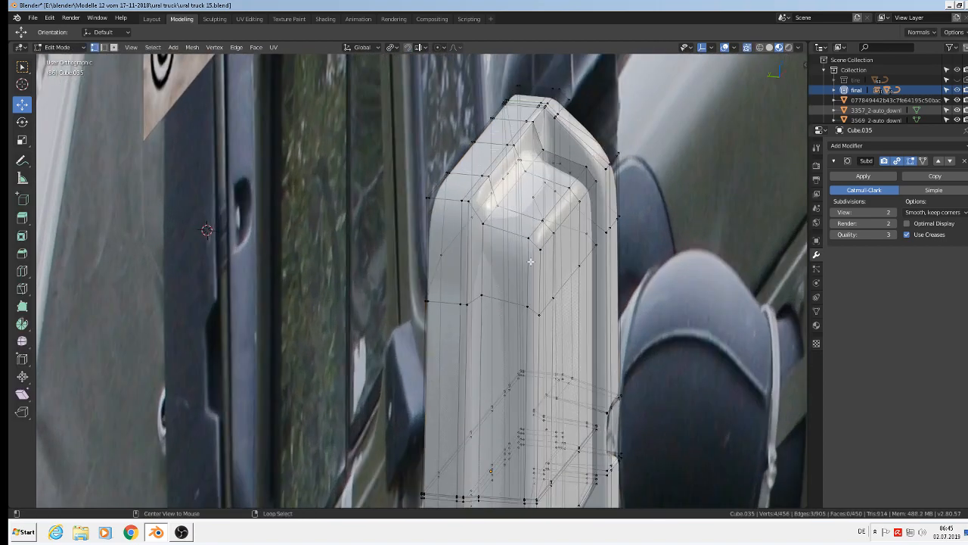
pyautogui.hotkey('ctrl', 'l')
pyautogui.scroll(-1, 529, 261)
pyautogui.press('x')
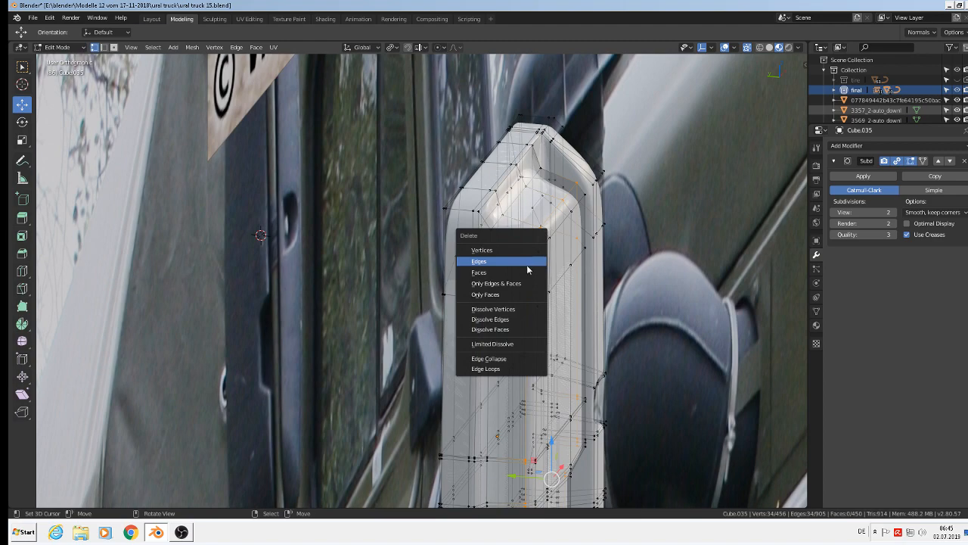
pyautogui.click(514, 319)
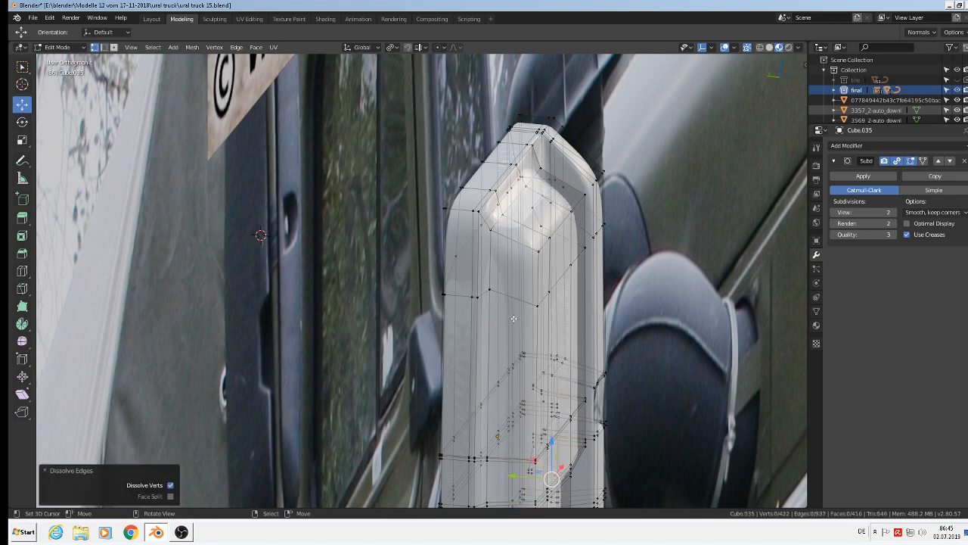
pyautogui.scroll(-3, 559, 320)
pyautogui.scroll(5, 536, 305)
pyautogui.press('Tab')
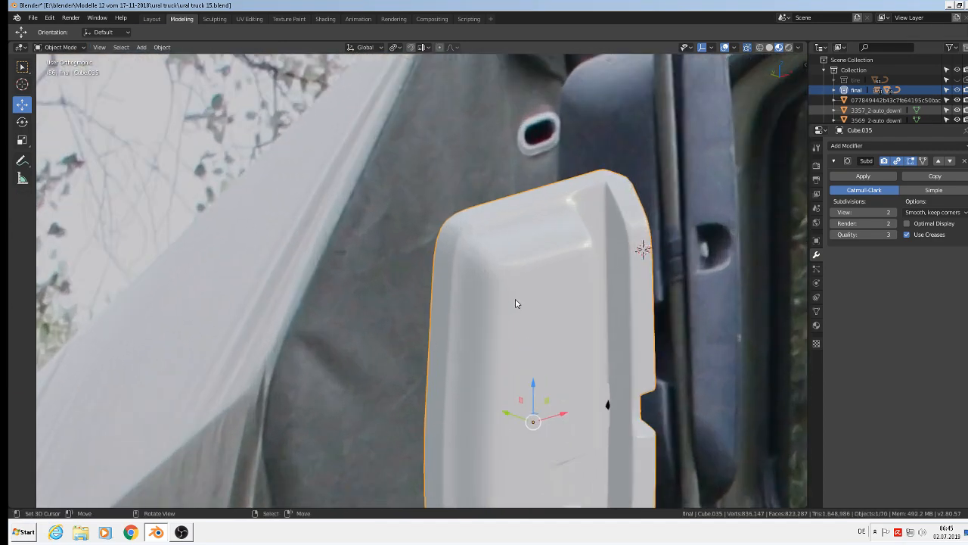
# Step: Examine the mirror housing's shape and mesh from several angles and compare it with the mirror in the reference photo
pyautogui.scroll(-2, 557, 327)
pyautogui.moveTo(560, 332); pyautogui.dragTo(711, 319, button='middle')
pyautogui.scroll(2, 610, 323)
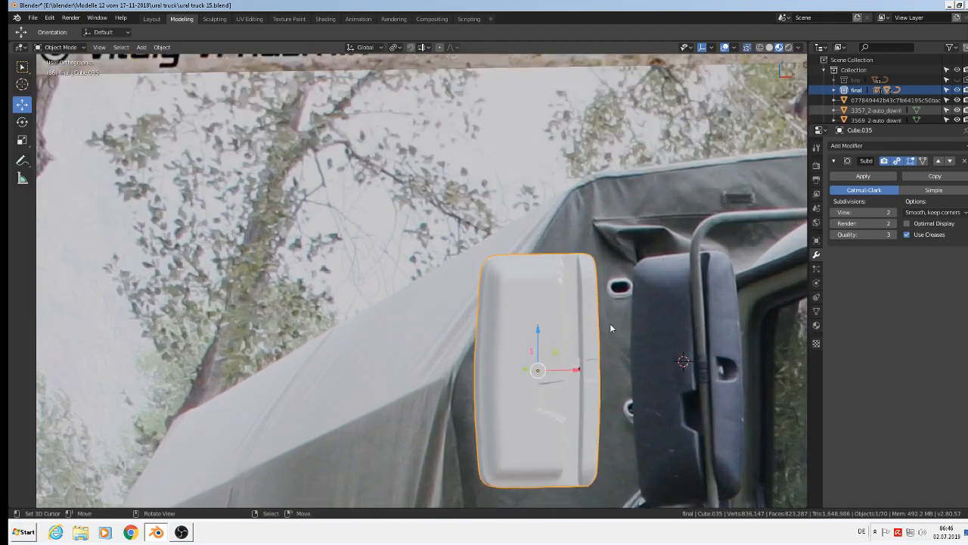
pyautogui.moveTo(602, 310); pyautogui.dragTo(364, 364, button='middle')
pyautogui.scroll(3, 522, 309)
pyautogui.press('Tab')
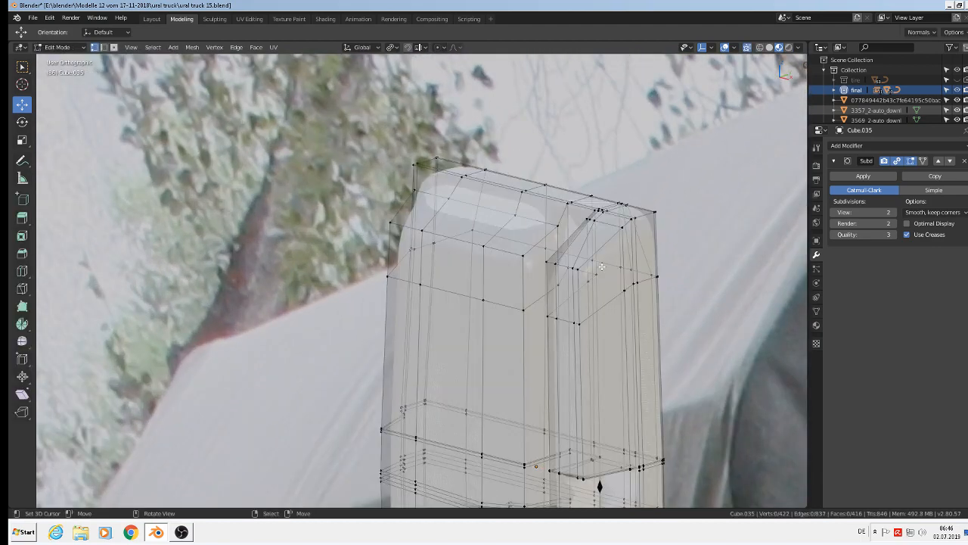
pyautogui.scroll(-3, 587, 272)
pyautogui.moveTo(661, 285); pyautogui.dragTo(683, 283, button='middle')
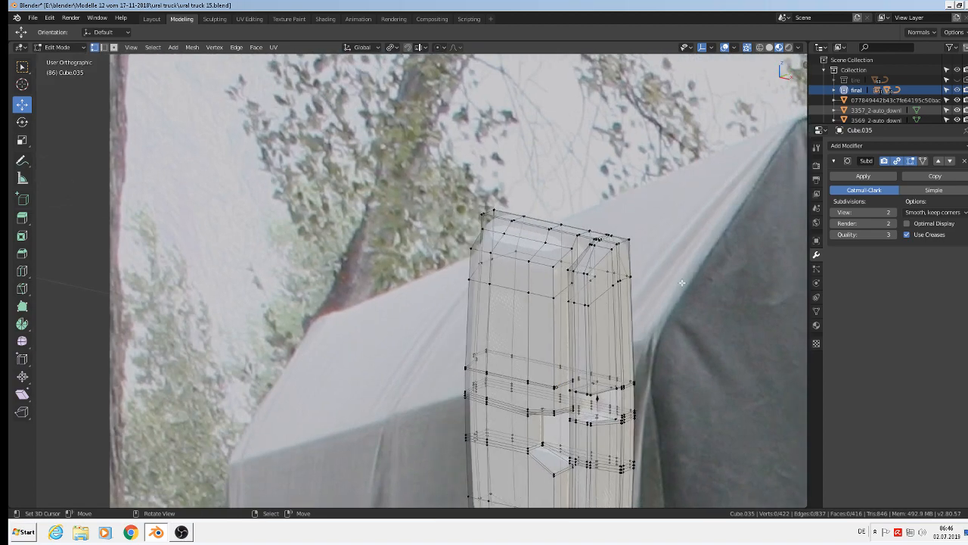
pyautogui.moveTo(620, 298); pyautogui.dragTo(648, 299, button='middle')
pyautogui.scroll(-3, 647, 318)
pyautogui.press('Tab')
pyautogui.moveTo(689, 341); pyautogui.dragTo(741, 327, button='middle')
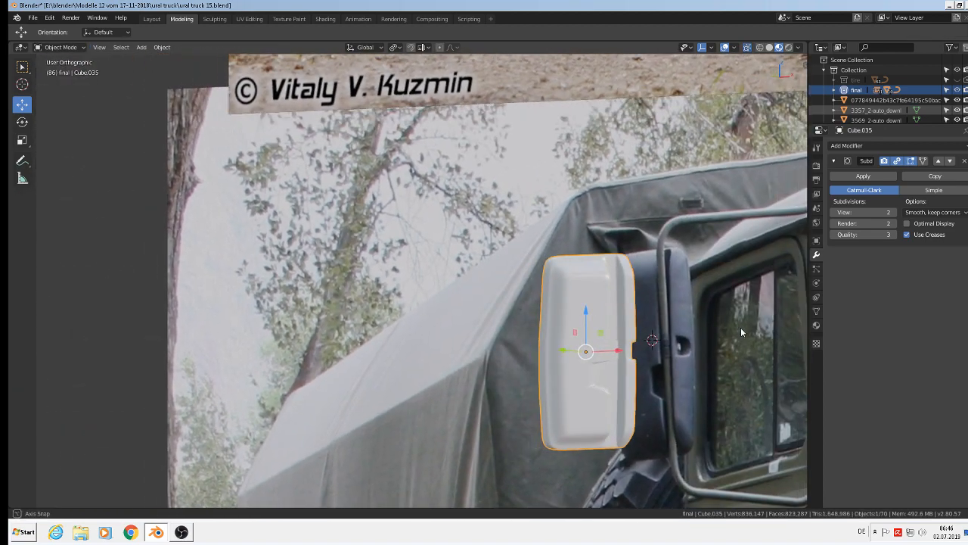
pyautogui.scroll(-3, 695, 328)
pyautogui.scroll(-5, 623, 340)
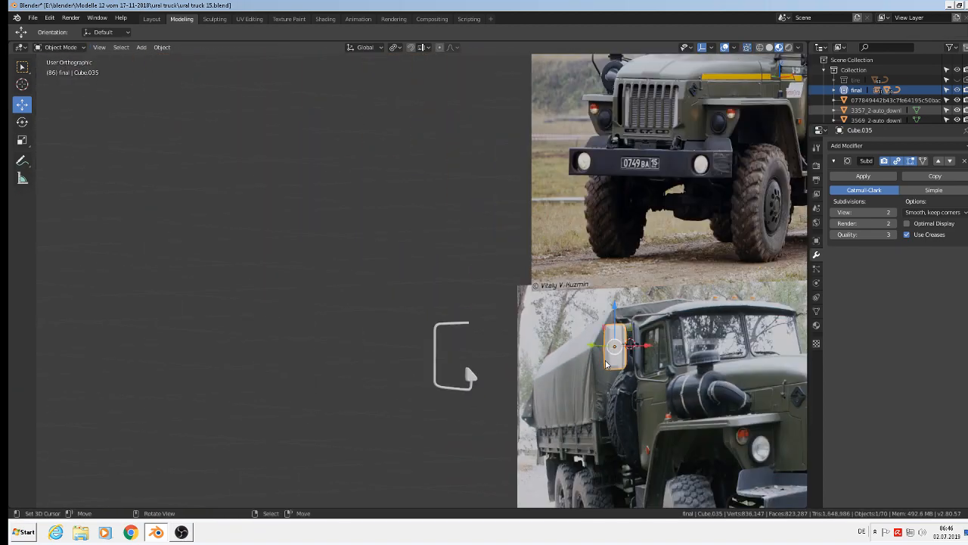
# Step: Save the file and move the mirror housing along Y until it stands clear of the reference images and the truck
pyautogui.click(40, 20)
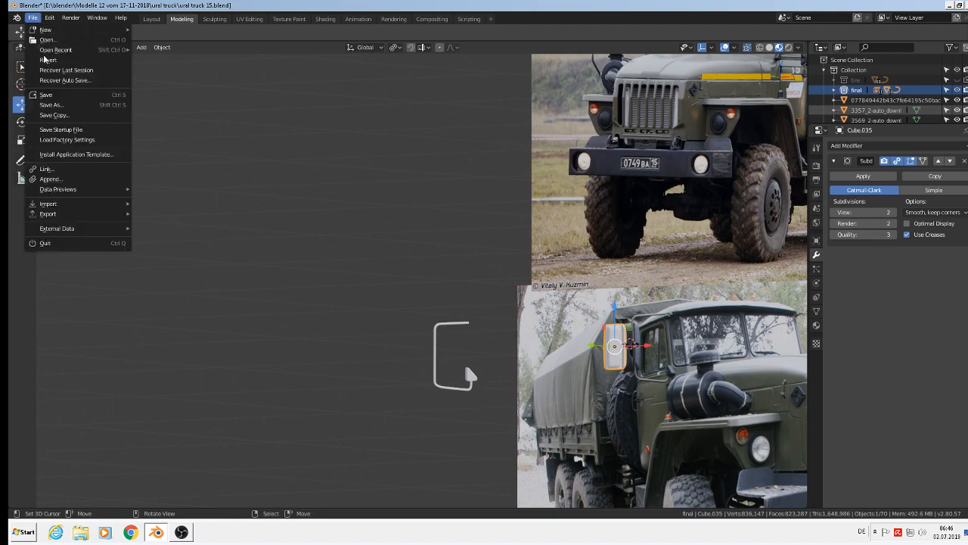
pyautogui.click(63, 98)
pyautogui.scroll(2, 665, 352)
pyautogui.moveTo(664, 353); pyautogui.dragTo(647, 365, button='middle')
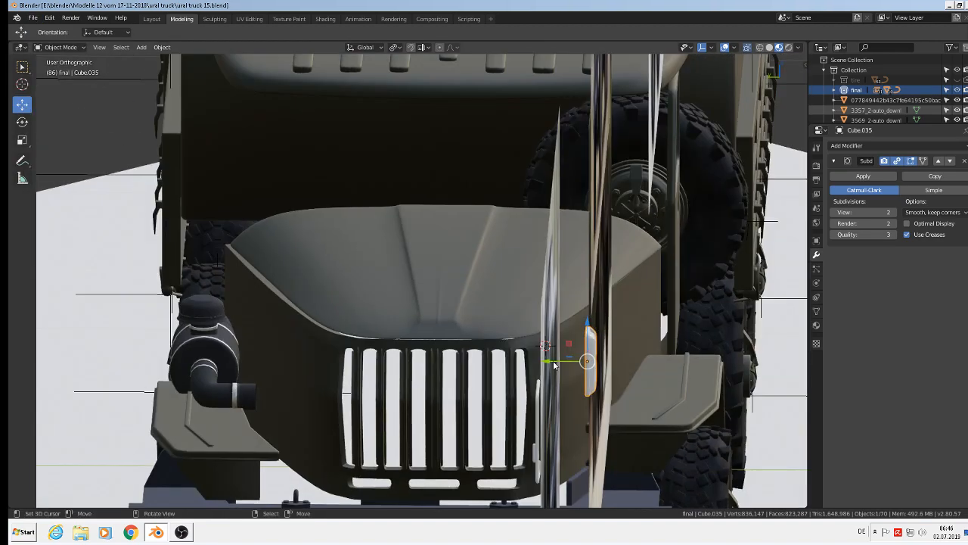
pyautogui.moveTo(557, 365); pyautogui.dragTo(740, 369)
pyautogui.keyDown('shift'); pyautogui.moveTo(740, 368); pyautogui.dragTo(361, 270, button='middle'); pyautogui.keyUp('shift')
pyautogui.moveTo(375, 270); pyautogui.dragTo(542, 281)
pyautogui.moveTo(542, 282); pyautogui.dragTo(609, 251, button='middle')
pyautogui.scroll(6, 609, 251)
# Step: Enter Edit Mode on the mirror housing and turn off X-ray to work on its flat face
pyautogui.press('Tab')
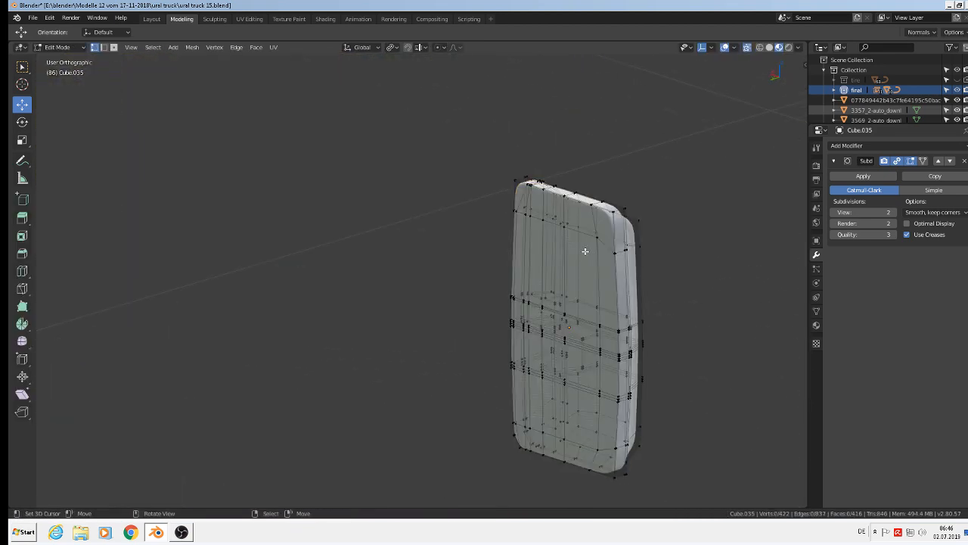
pyautogui.click(746, 47)
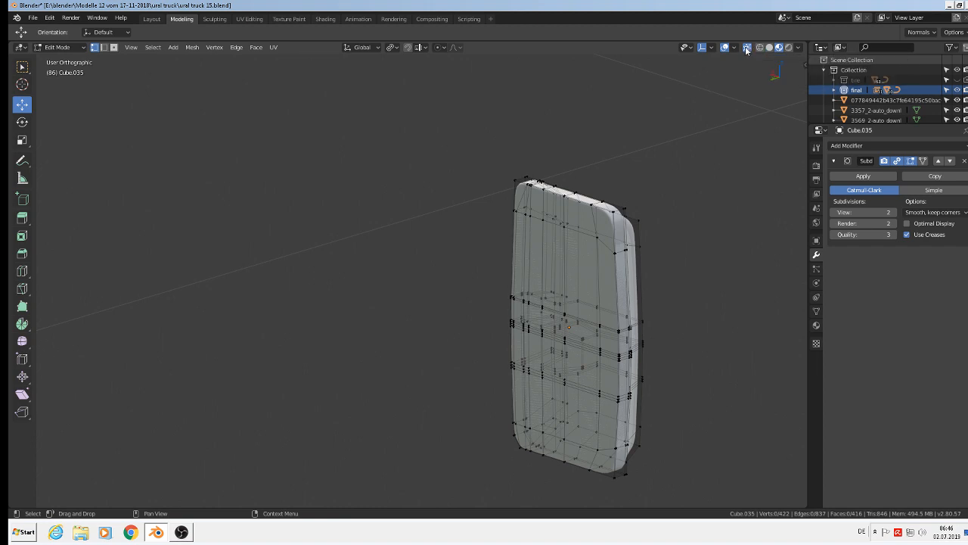
pyautogui.scroll(2, 561, 222)
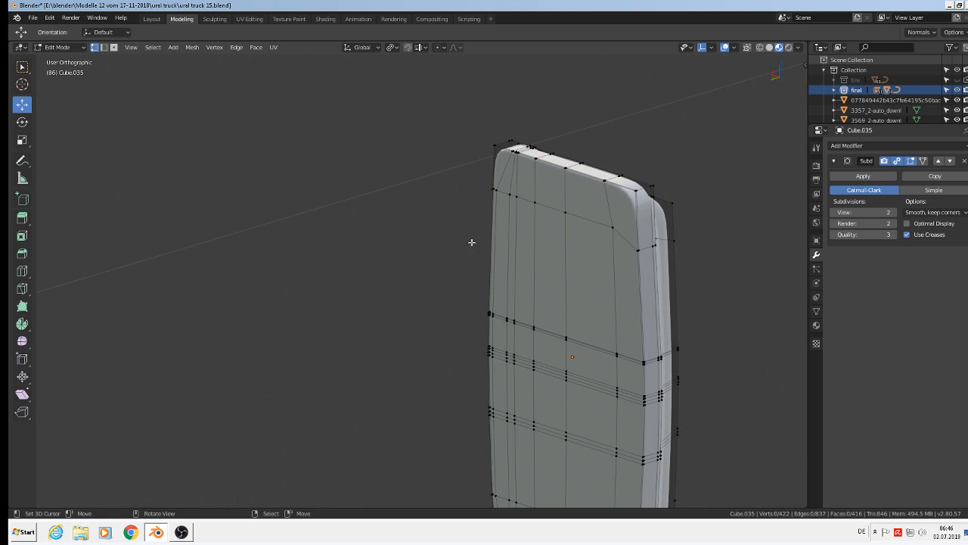
pyautogui.scroll(-2, 523, 211)
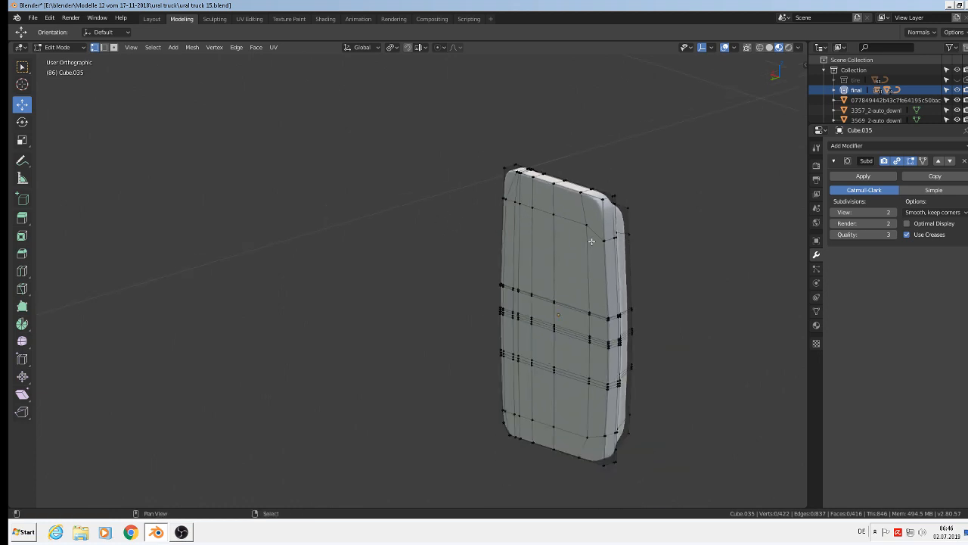
pyautogui.moveTo(592, 242); pyautogui.dragTo(507, 179, button='middle')
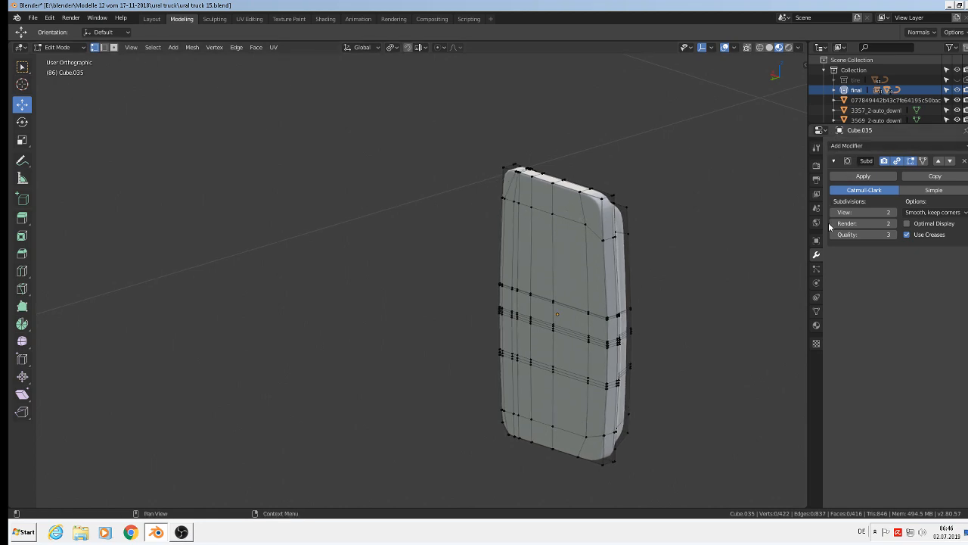
# Step: Create a new material for the mirror housing and name it "black plastic"
pyautogui.click(817, 325)
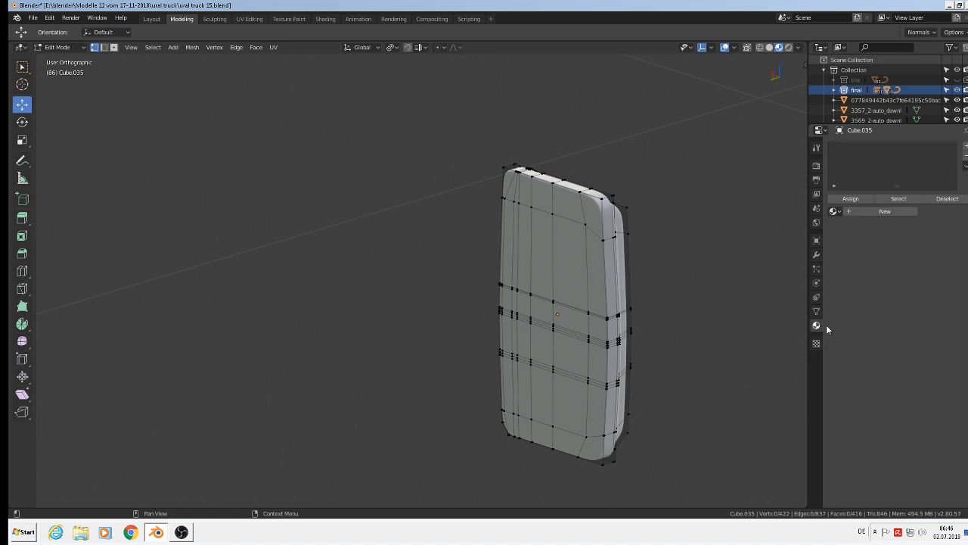
pyautogui.click(834, 212)
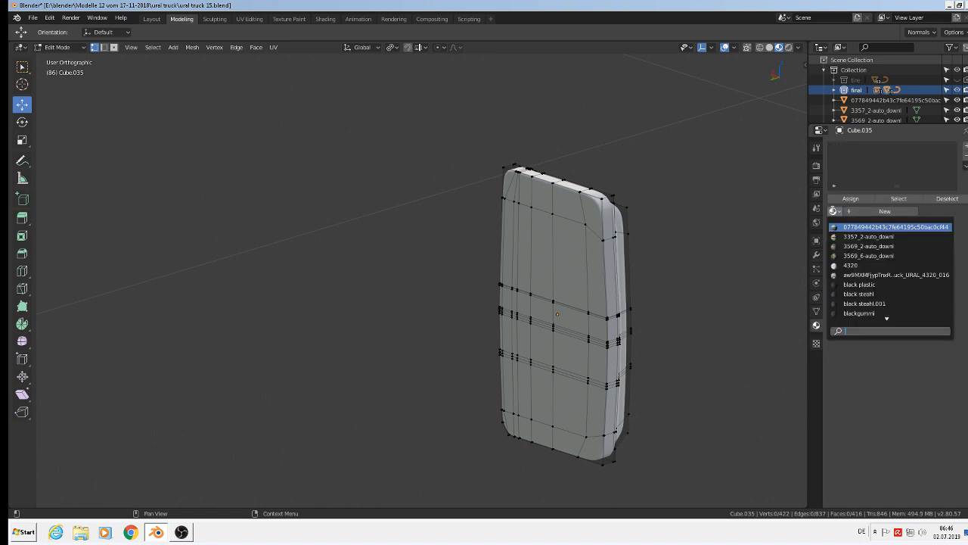
pyautogui.click(885, 211)
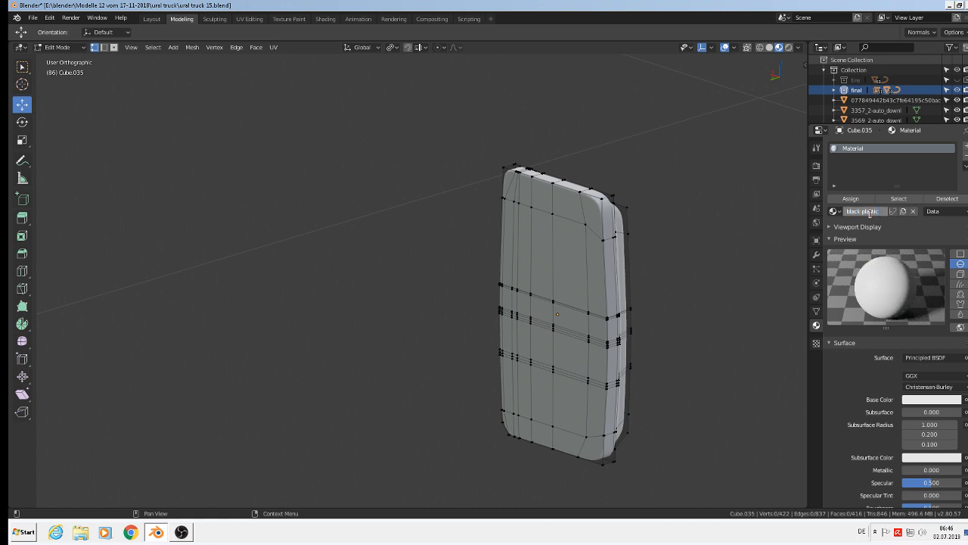
pyautogui.press('Return')
# Step: Set the black plastic material's base color to near black and add a second, empty material slot
pyautogui.click(946, 401)
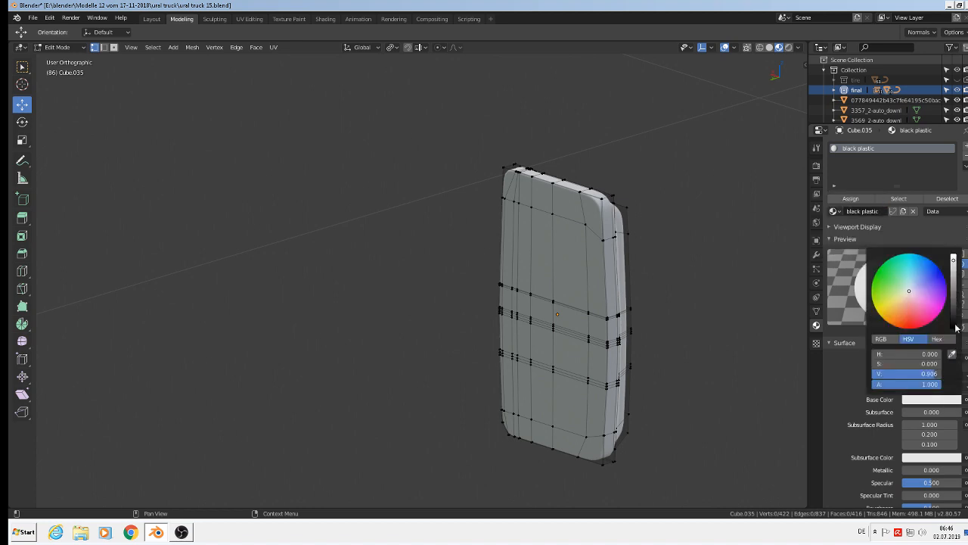
pyautogui.click(955, 326)
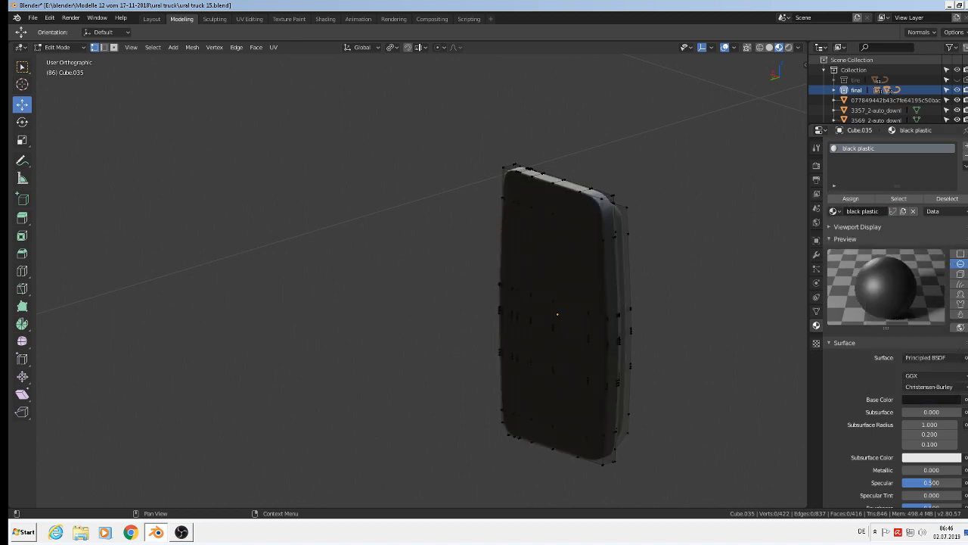
pyautogui.click(965, 151)
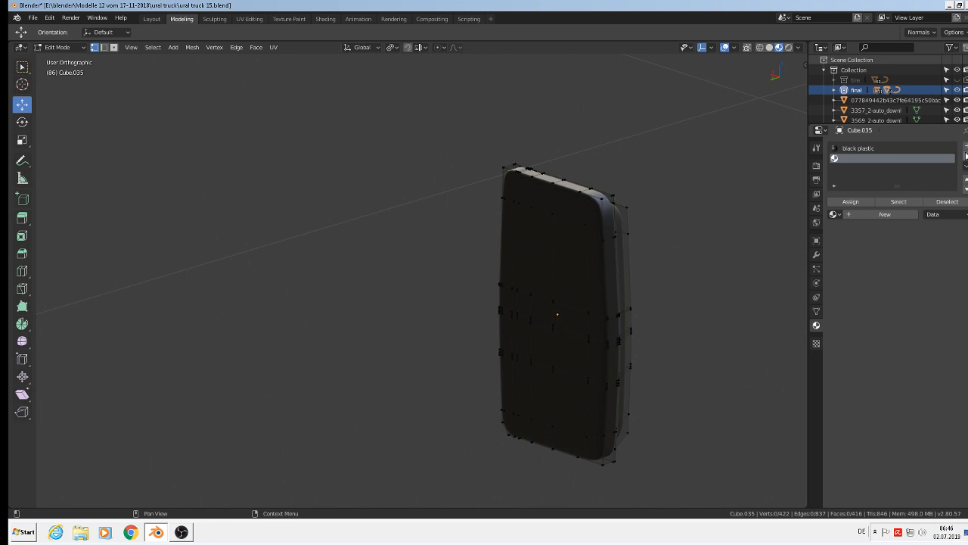
# Step: Create a material named "mirrow" in the empty second slot and set its Metallic to 1 and Roughness to 0
pyautogui.click(868, 215)
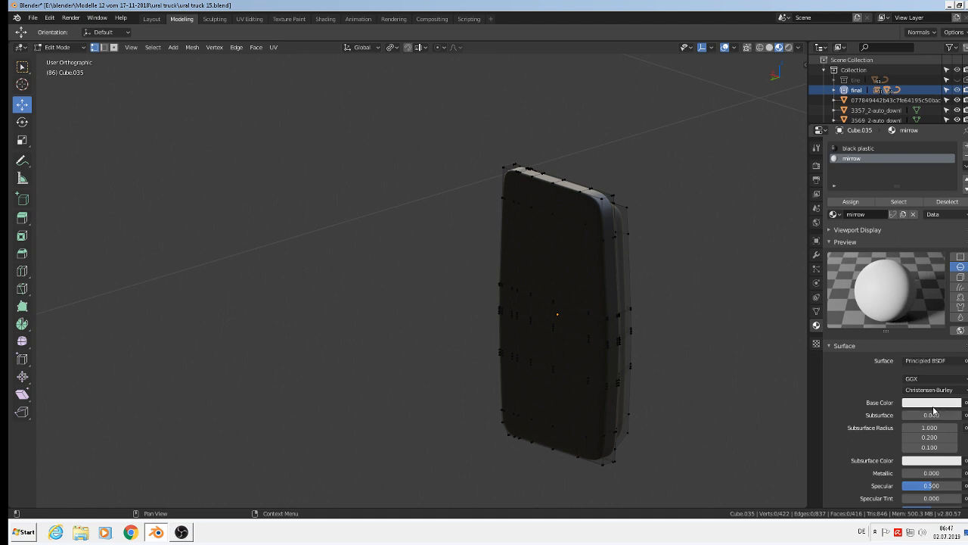
pyautogui.scroll(-2, 934, 411)
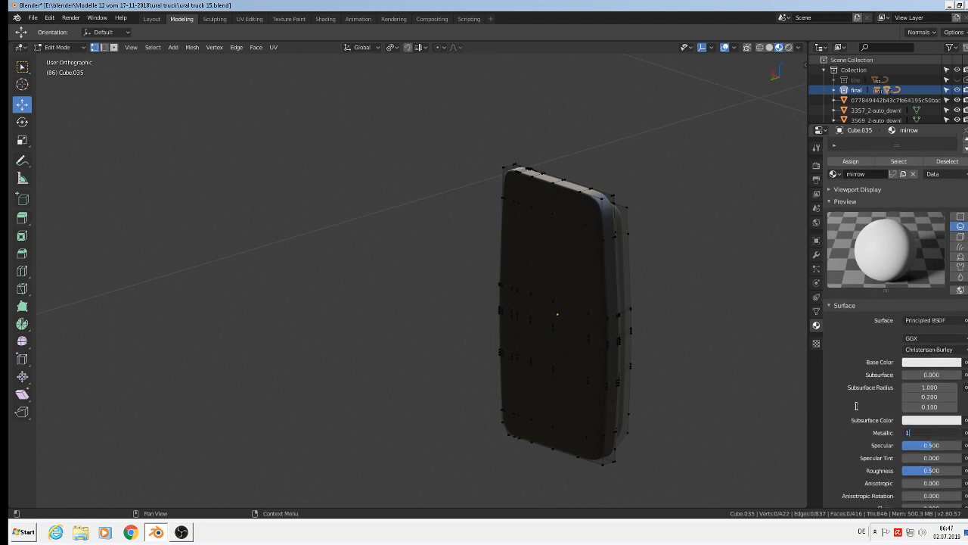
pyautogui.press('Return')
pyautogui.moveTo(937, 472); pyautogui.dragTo(900, 471)
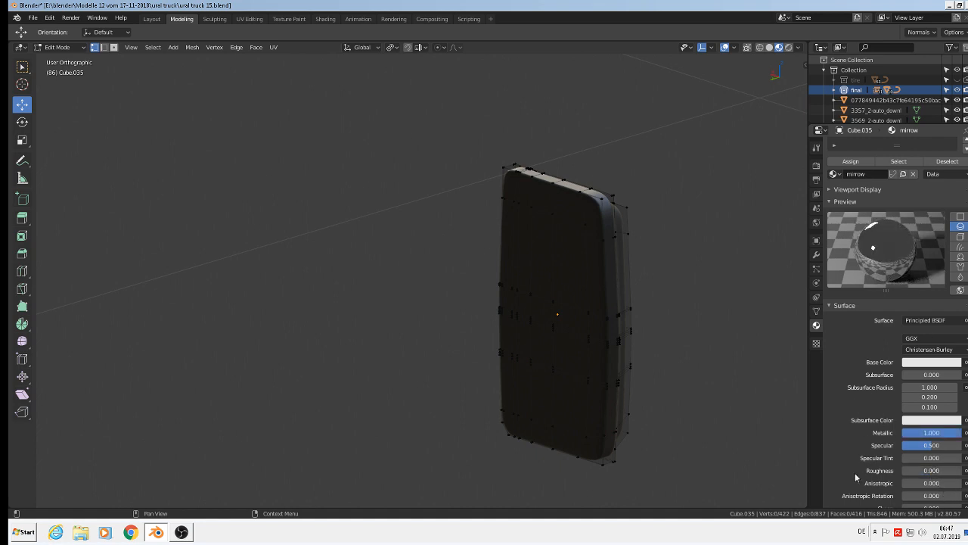
# Step: Switch to face selection and pick two faces at the upper corner of the mirror's flat side
pyautogui.scroll(2, 580, 263)
pyautogui.moveTo(579, 262); pyautogui.dragTo(471, 135, button='middle')
pyautogui.scroll(-3, 556, 260)
pyautogui.scroll(1, 470, 137)
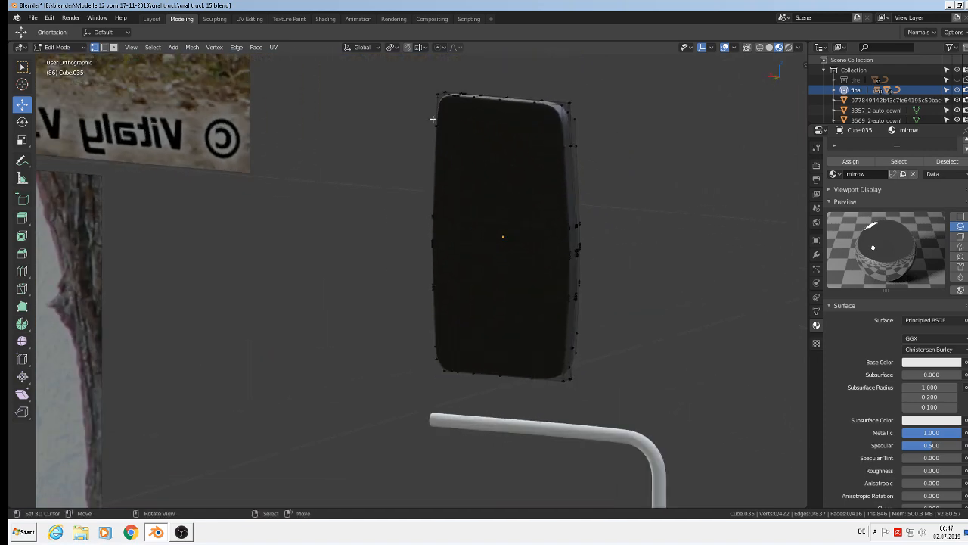
pyautogui.click(114, 47)
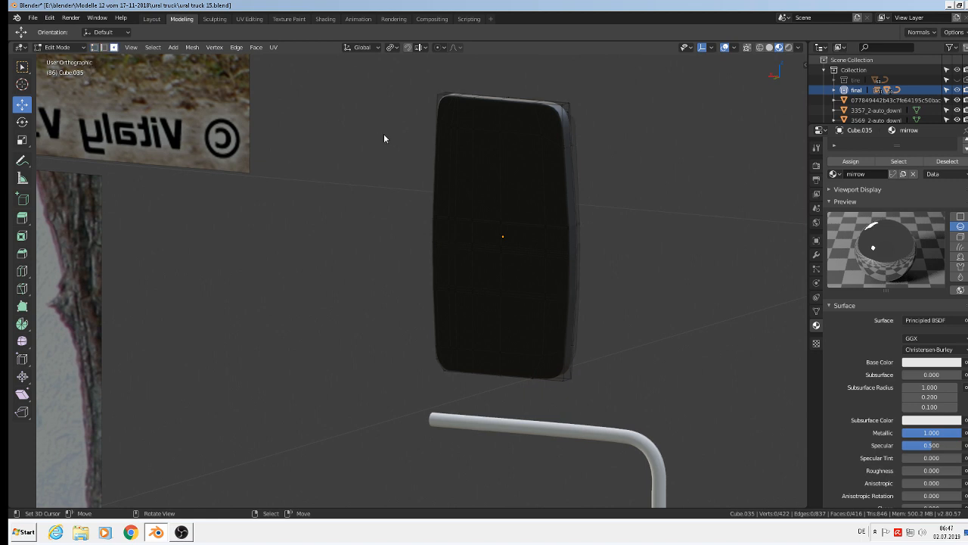
pyautogui.click(450, 113)
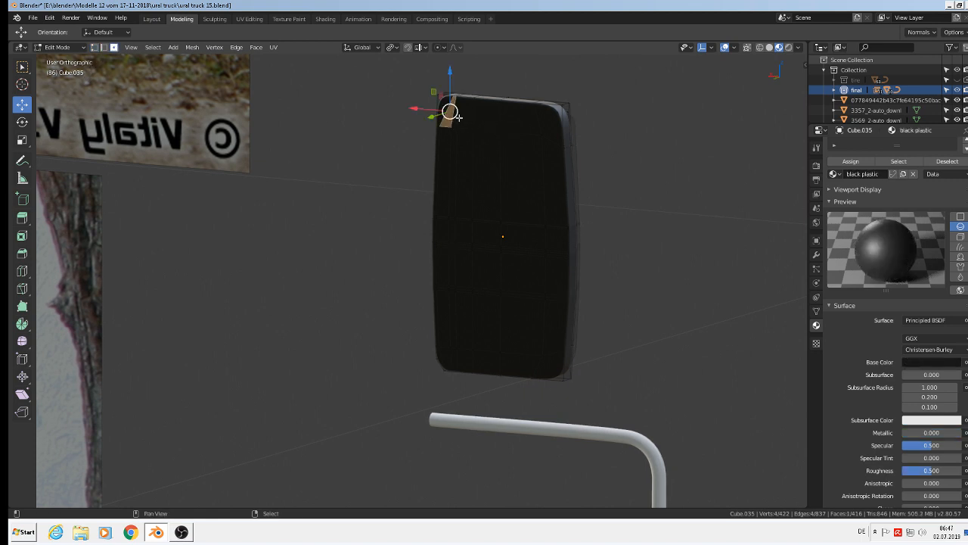
pyautogui.keyDown('shift'); pyautogui.click(458, 114); pyautogui.keyUp('shift')
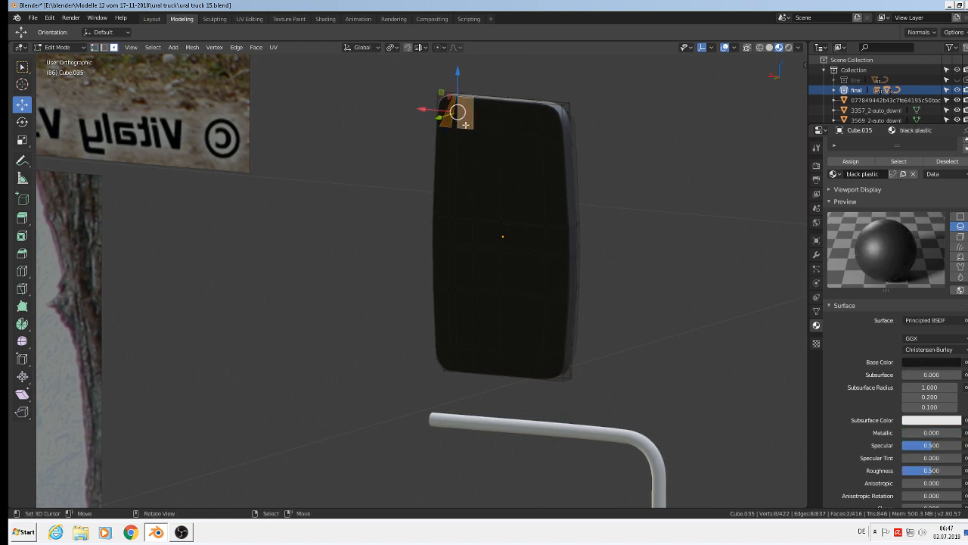
pyautogui.scroll(2, 478, 117)
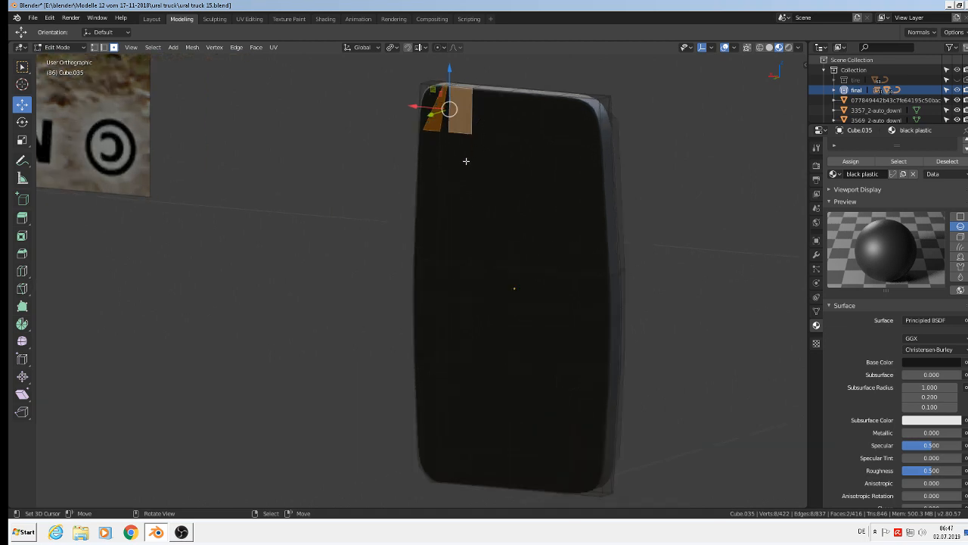
# Step: Select the whole inner block of faces on the mirror's flat side, leaving out the border faces
pyautogui.click(459, 157)
pyautogui.keyDown('shift'); pyautogui.click(445, 159); pyautogui.keyUp('shift')
pyautogui.keyDown('shift'); pyautogui.click(503, 174); pyautogui.keyUp('shift')
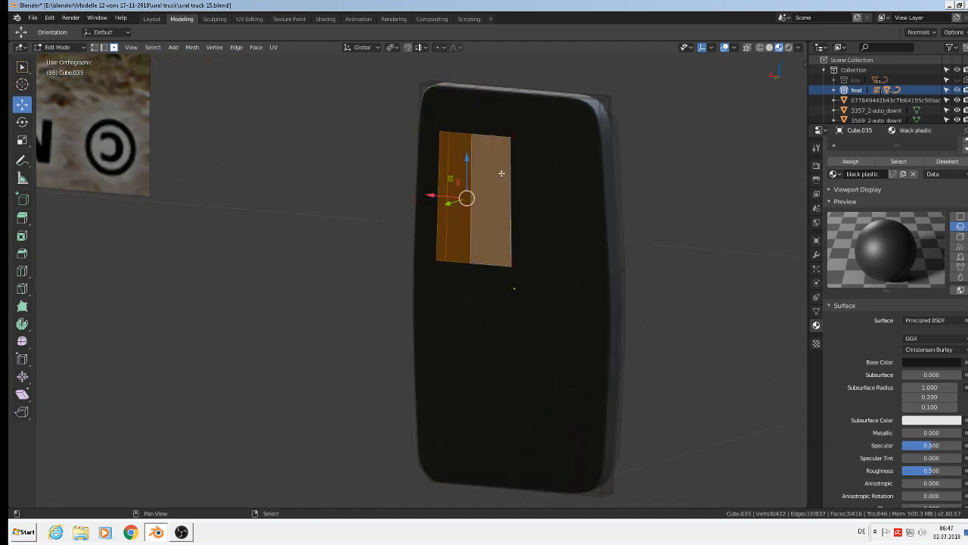
pyautogui.keyDown('shift'); pyautogui.click(533, 180); pyautogui.keyUp('shift')
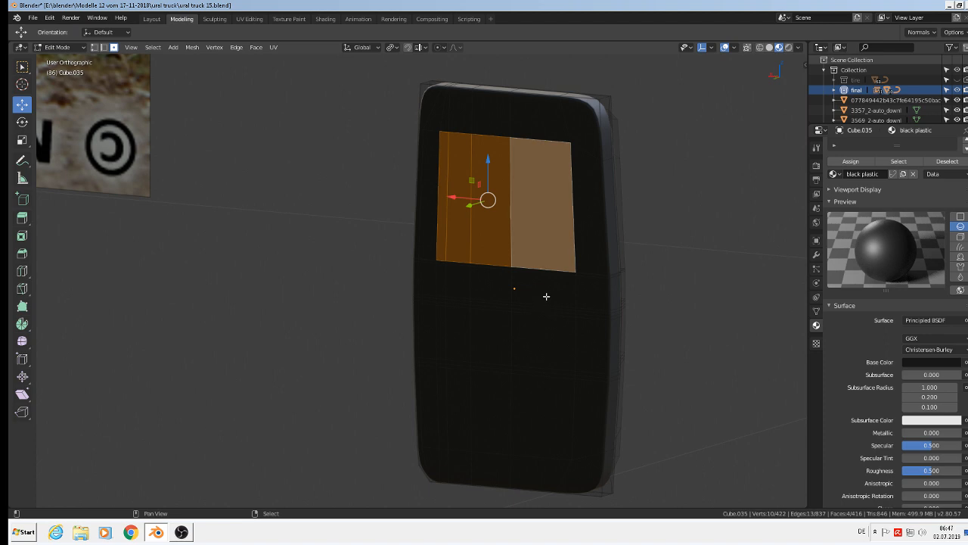
pyautogui.press('c')
pyautogui.moveTo(545, 282)
pyautogui.mouseDown()
pyautogui.moveTo(540, 335)
pyautogui.moveTo(545, 265)
pyautogui.moveTo(542, 368)
pyautogui.moveTo(527, 413)
pyautogui.moveTo(454, 414)
pyautogui.moveTo(459, 272)
pyautogui.moveTo(447, 286)
pyautogui.moveTo(448, 262)
pyautogui.moveTo(492, 268)
pyautogui.moveTo(485, 350)
pyautogui.mouseUp()
pyautogui.rightClick(485, 351)
pyautogui.press('c')
pyautogui.click(491, 367)
pyautogui.rightClick(493, 370)
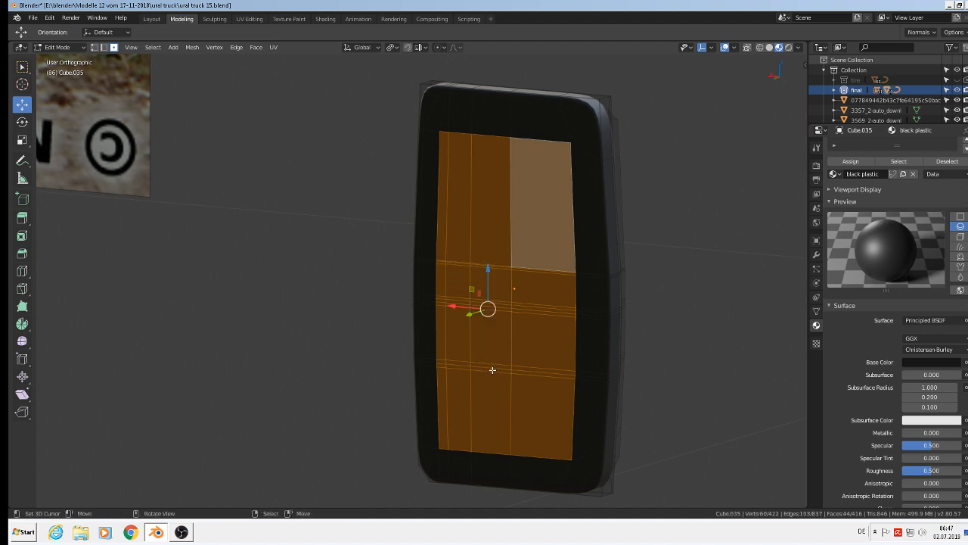
# Step: Assign the mirrow material to the selected inner faces and check the result in Object Mode
pyautogui.scroll(-4, 493, 370)
pyautogui.press('Tab')
pyautogui.press('Tab')
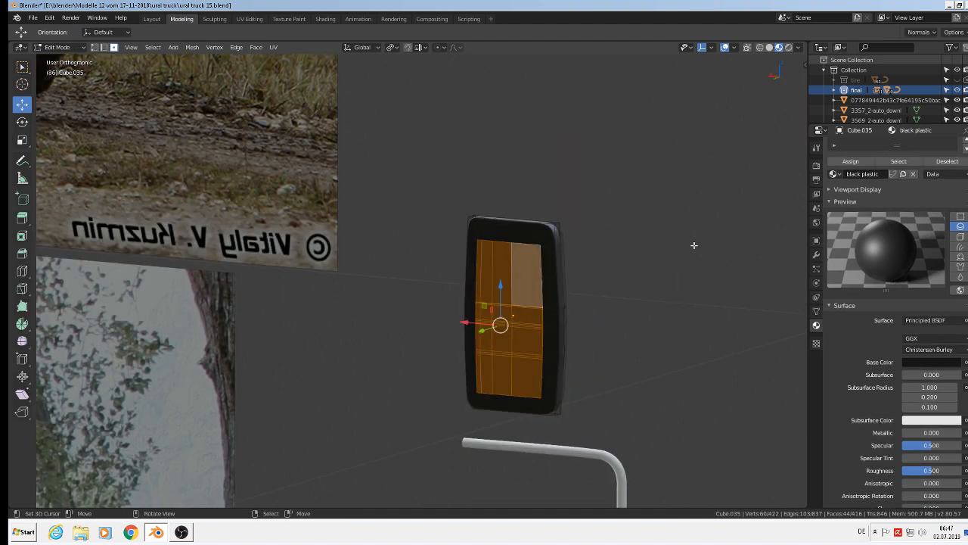
pyautogui.scroll(2, 899, 174)
pyautogui.click(848, 159)
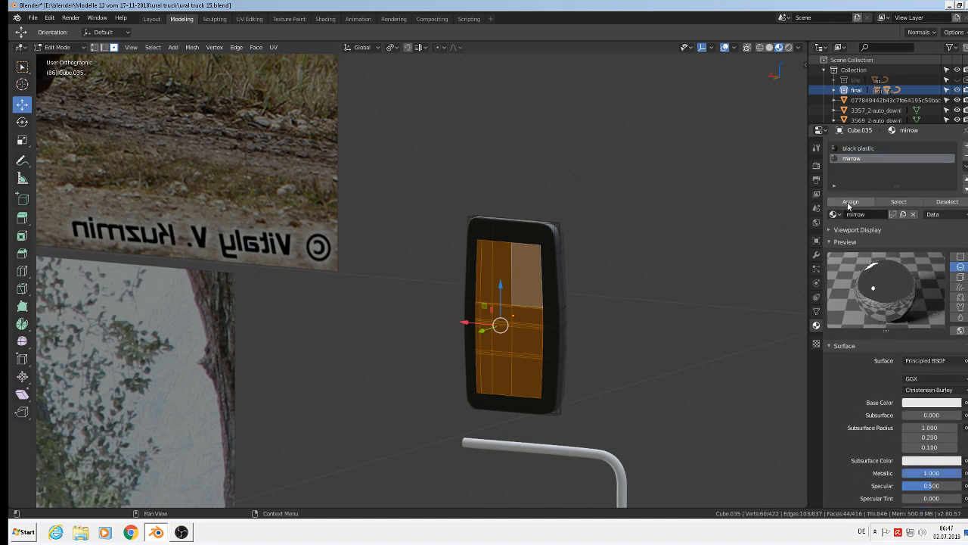
pyautogui.click(850, 202)
pyautogui.press('Tab')
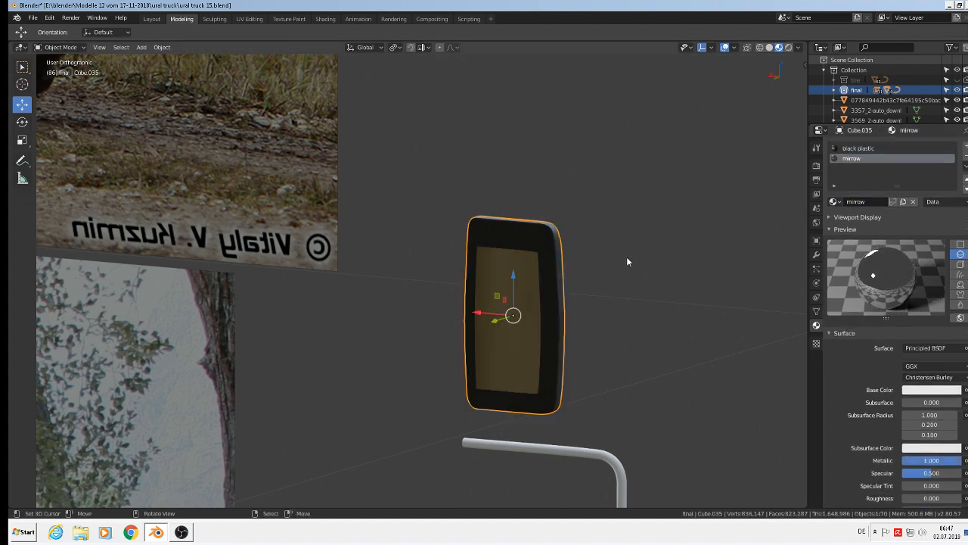
# Step: Reassign the black plastic material to the inner faces of the mirror's flat side and return to Object Mode
pyautogui.moveTo(628, 262); pyautogui.dragTo(567, 301, button='middle')
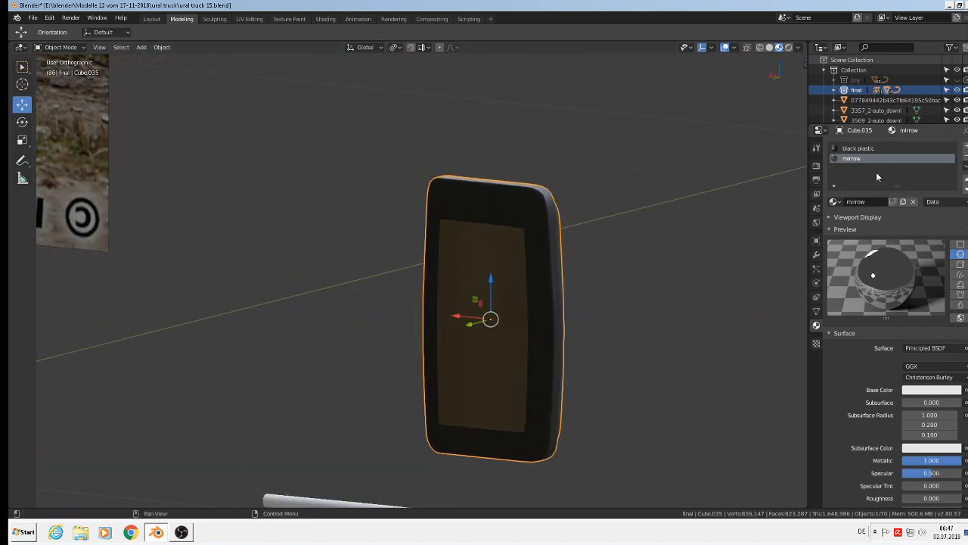
pyautogui.click(852, 149)
pyautogui.press('Tab')
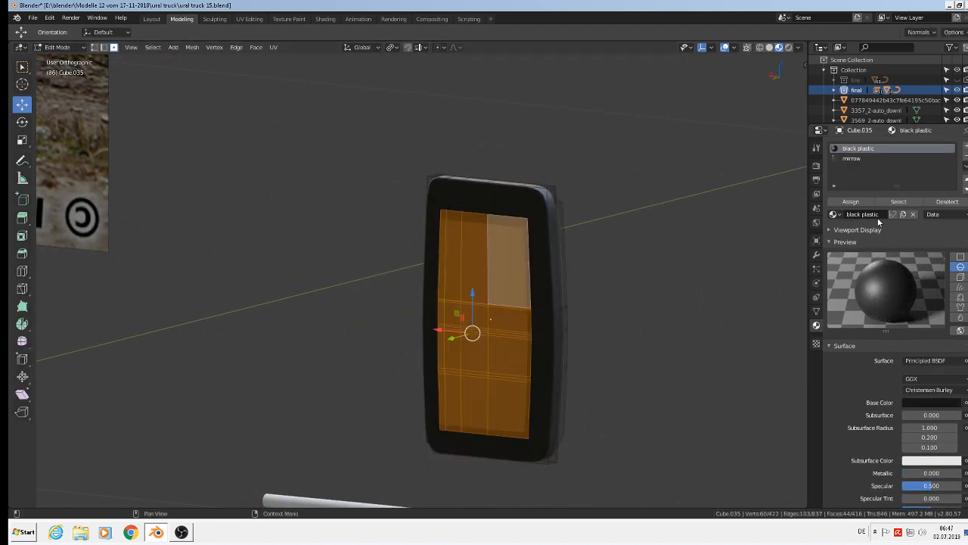
pyautogui.click(851, 203)
pyautogui.press('Tab')
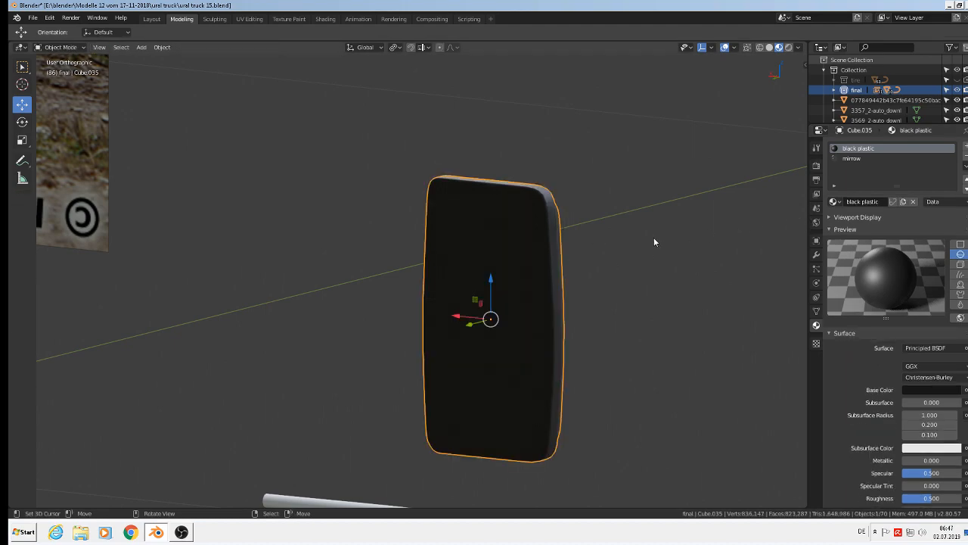
# Step: In front view, move the mirror housing along X to the bracket's vertical tube and -0.0114 m along Z
pyautogui.scroll(-5, 656, 236)
pyautogui.moveTo(659, 248)
pyautogui.mouseDown(button='middle')
pyautogui.moveTo(536, 248)
pyautogui.moveTo(663, 261)
pyautogui.mouseUp(button='middle')
pyautogui.press('KP_1')
pyautogui.scroll(-2, 664, 236)
pyautogui.scroll(2, 664, 238)
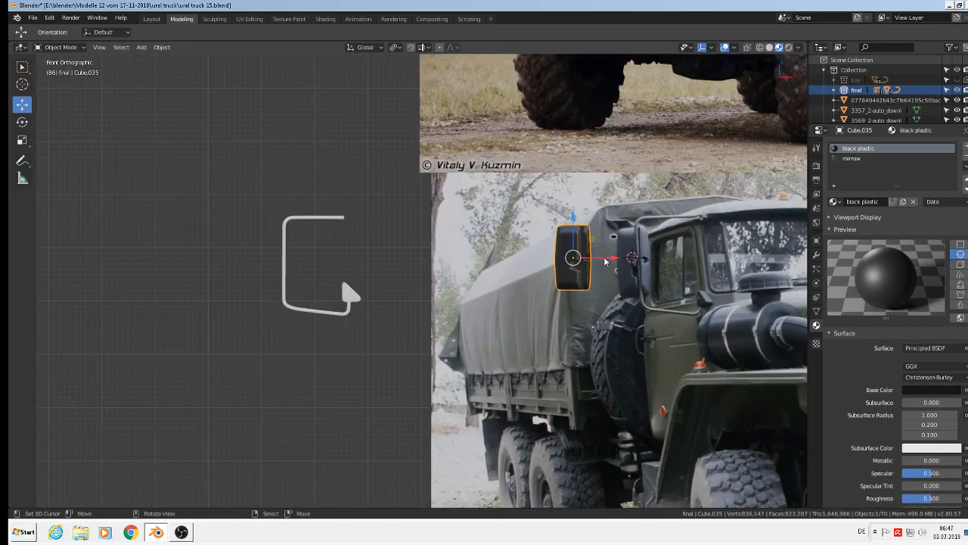
pyautogui.moveTo(603, 257); pyautogui.dragTo(271, 217)
pyautogui.moveTo(271, 217); pyautogui.dragTo(356, 278, button='middle')
# Step: Move the mirror housing 0.87 m along Y to bring it in depth up to the bracket tube
pyautogui.scroll(-3, 355, 278)
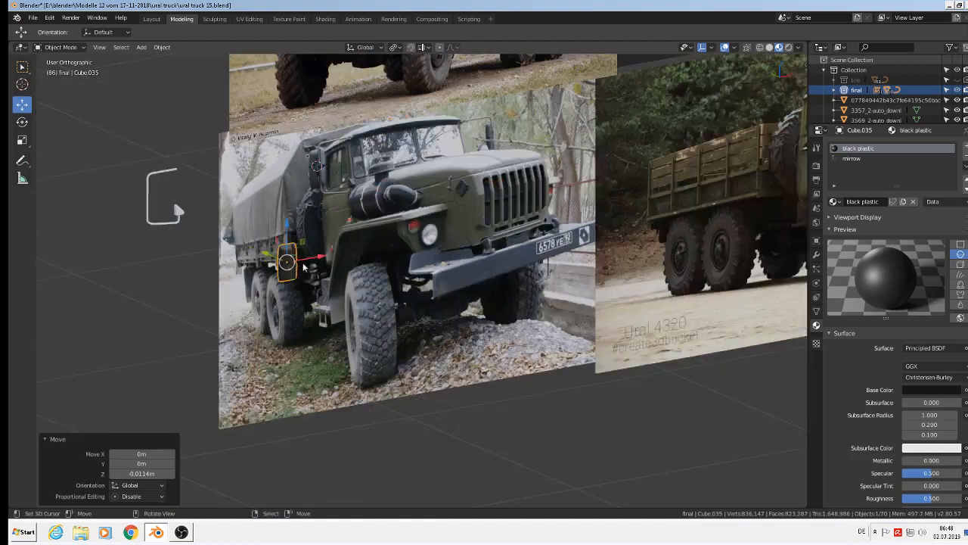
pyautogui.moveTo(265, 260); pyautogui.dragTo(116, 194)
pyautogui.press('KP_0')
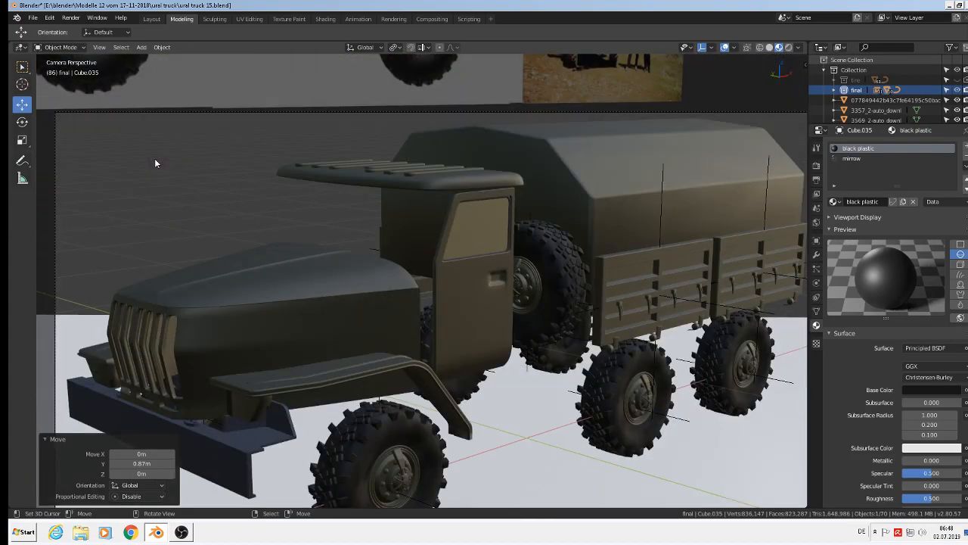
pyautogui.press('KP_0')
pyautogui.press('KP_Decimal')
pyautogui.scroll(3, 413, 257)
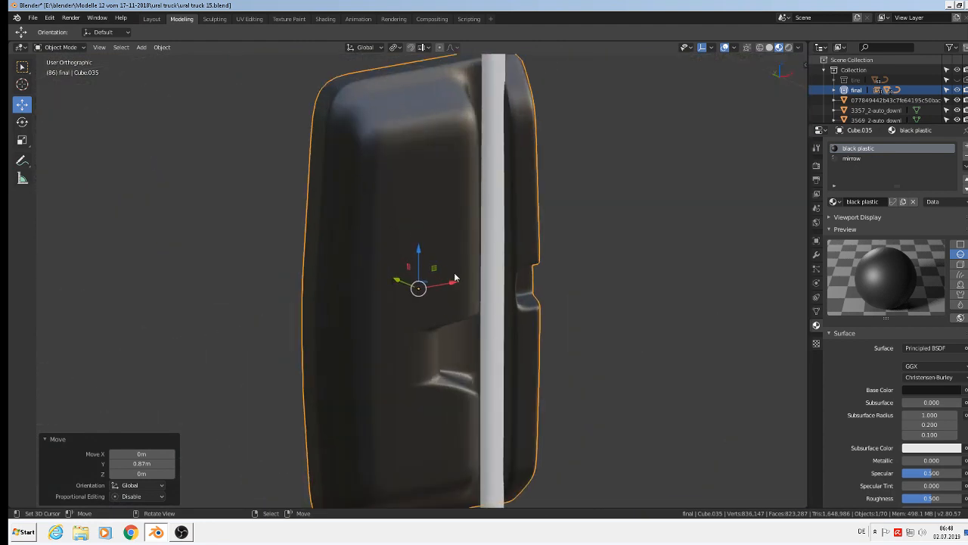
# Step: Nudge the mirror housing 0.00137 m along X so its groove lines up with the bracket tube
pyautogui.scroll(-4, 461, 278)
pyautogui.moveTo(465, 280); pyautogui.dragTo(404, 286, button='middle')
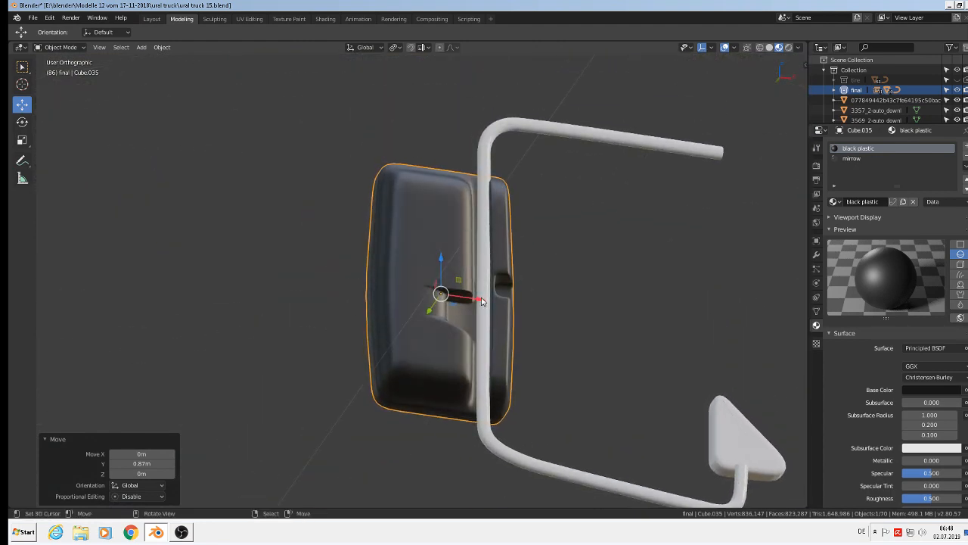
pyautogui.moveTo(482, 300); pyautogui.dragTo(485, 302)
pyautogui.moveTo(486, 305); pyautogui.dragTo(470, 346, button='middle')
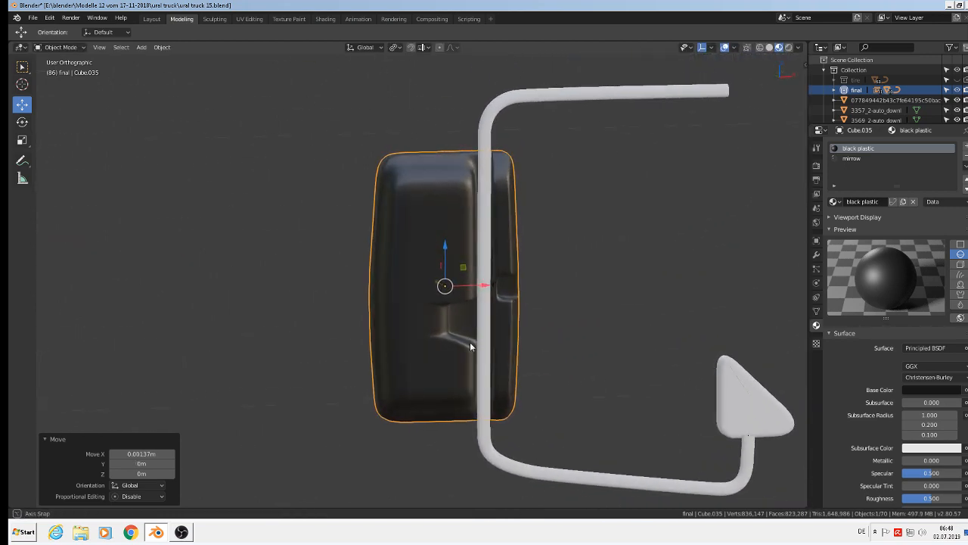
# Step: Assign the existing "black steahl" material to the mirror's bent bracket tube
pyautogui.scroll(-10, 537, 303)
pyautogui.keyDown('shift'); pyautogui.moveTo(546, 305); pyautogui.dragTo(535, 309, button='middle'); pyautogui.keyUp('shift')
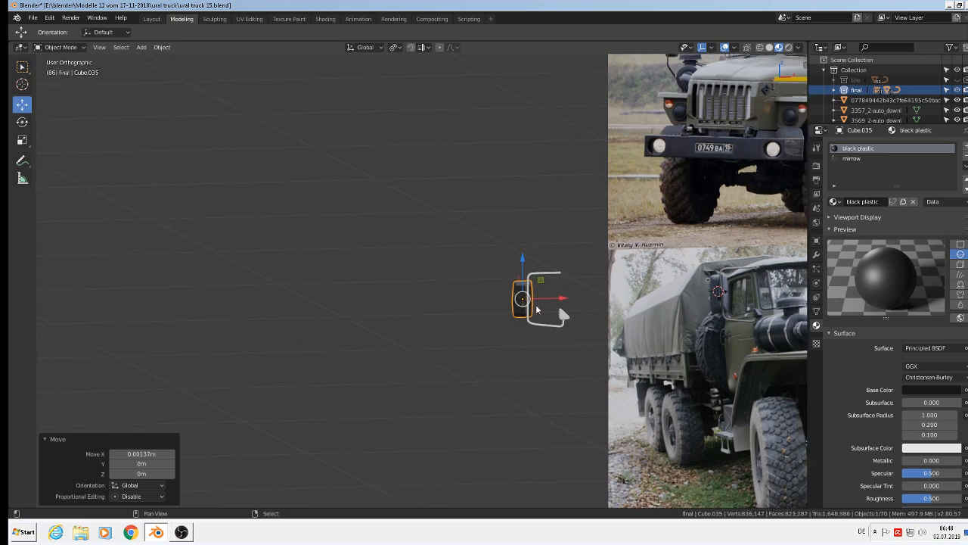
pyautogui.scroll(7, 533, 299)
pyautogui.click(533, 278)
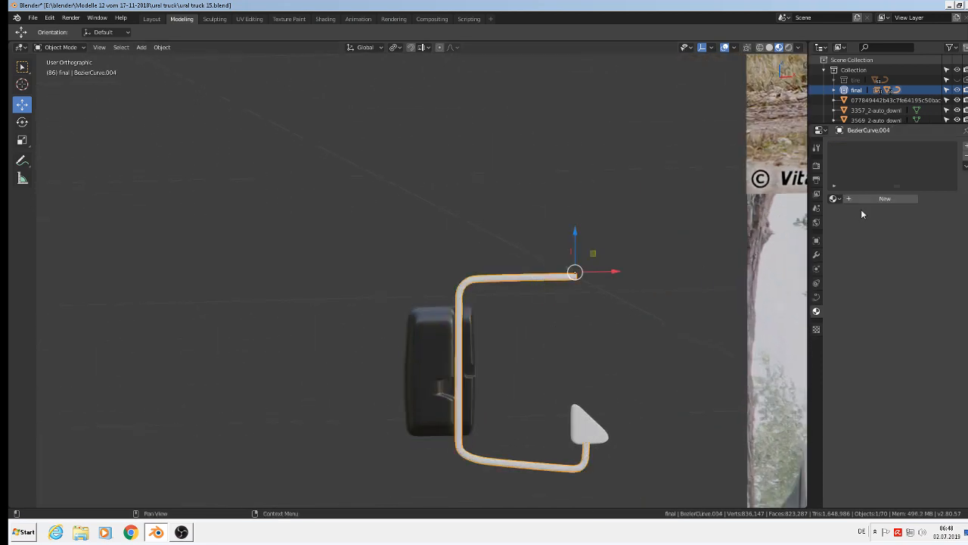
pyautogui.click(835, 198)
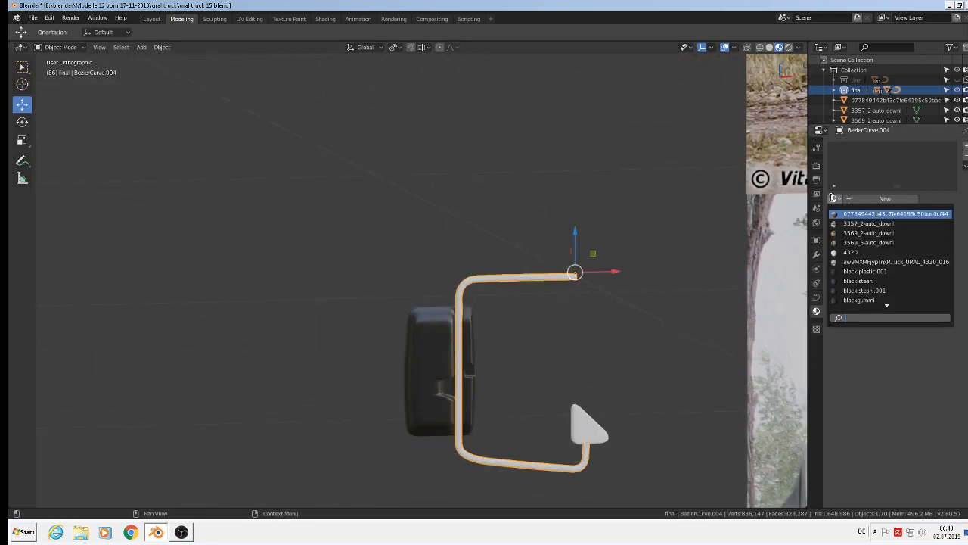
pyautogui.click(889, 282)
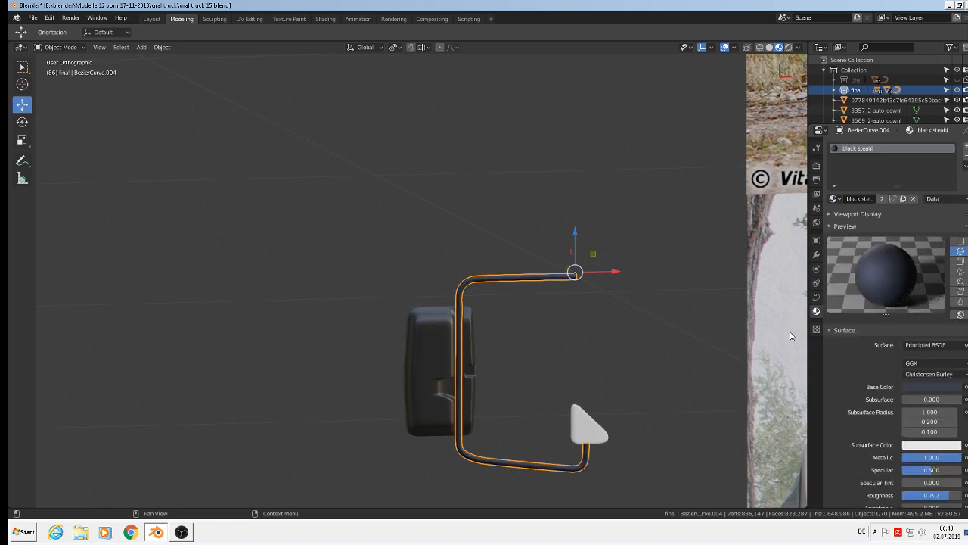
# Step: Assign the existing "black plastic.001" material to the triangular mounting plate at the lower end of the bracket
pyautogui.scroll(-3, 658, 384)
pyautogui.keyDown('shift'); pyautogui.moveTo(598, 360); pyautogui.dragTo(382, 230, button='middle'); pyautogui.keyUp('shift')
pyautogui.scroll(3, 385, 261)
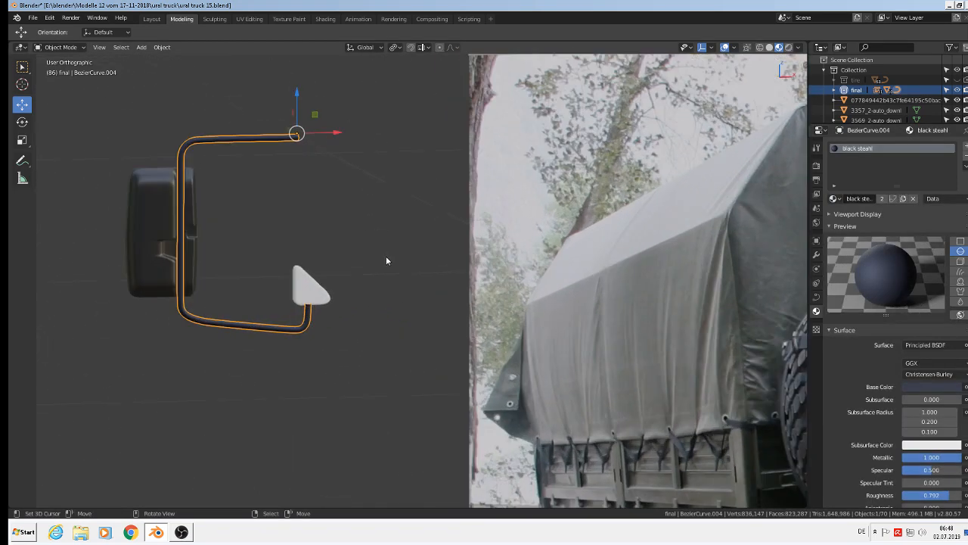
pyautogui.click(307, 301)
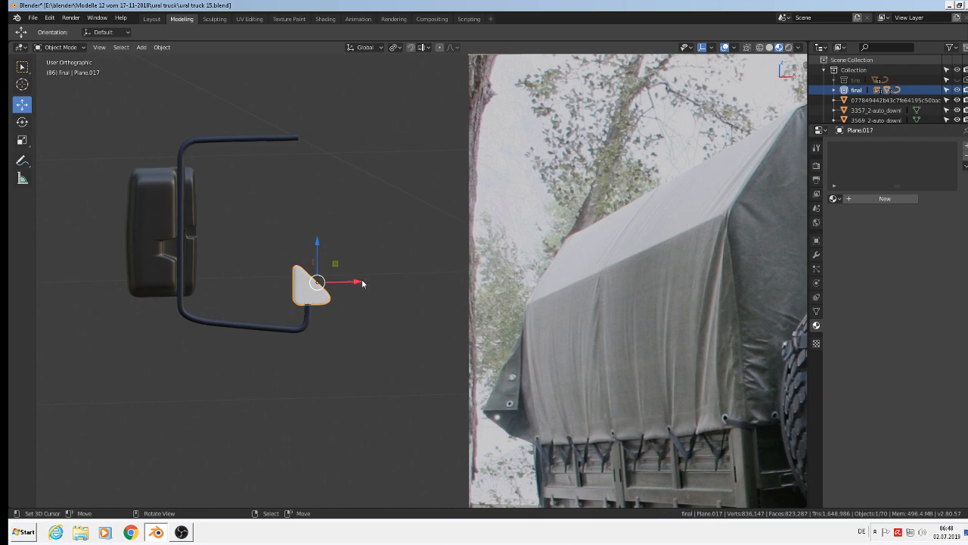
pyautogui.click(836, 200)
pyautogui.scroll(-3, 892, 283)
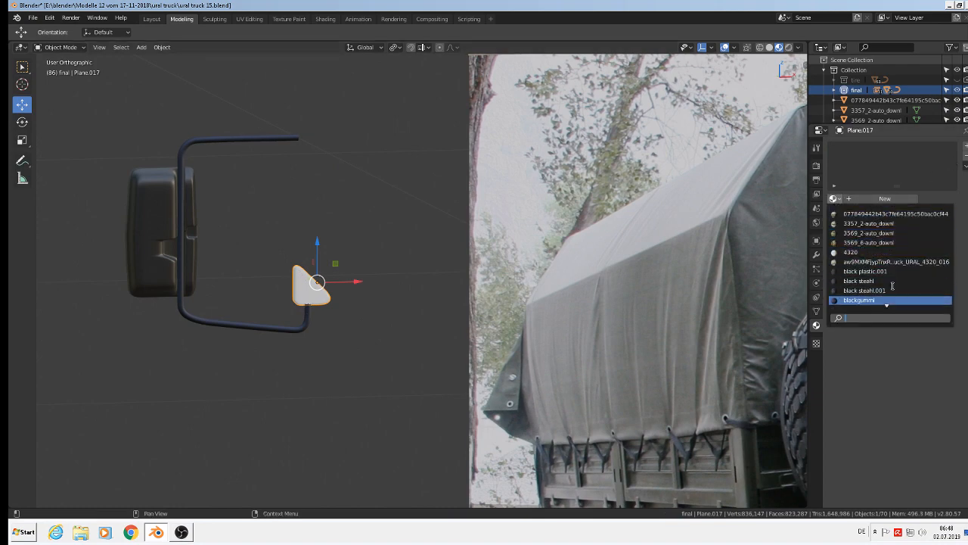
pyautogui.scroll(-7, 889, 264)
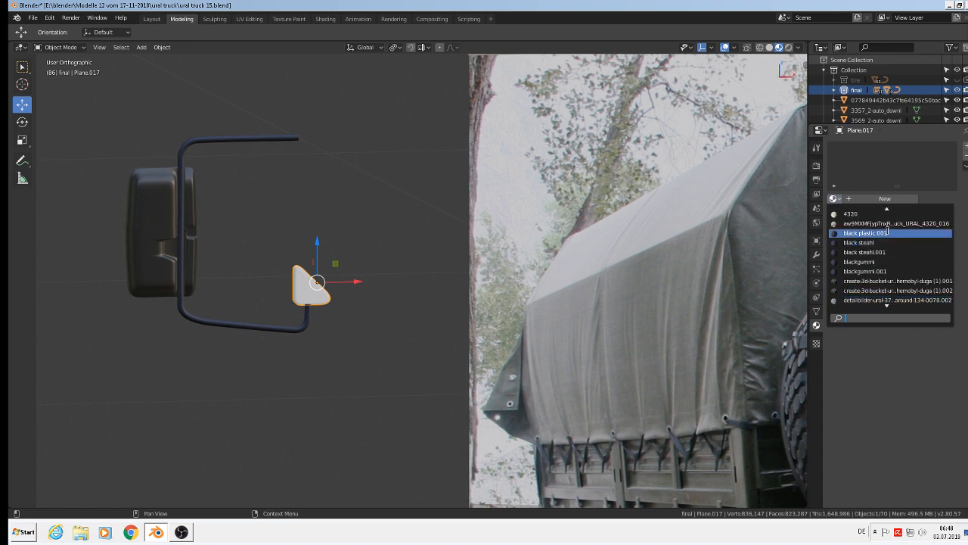
pyautogui.click(888, 233)
# Step: Deselect all objects and save the file
pyautogui.scroll(-2, 457, 245)
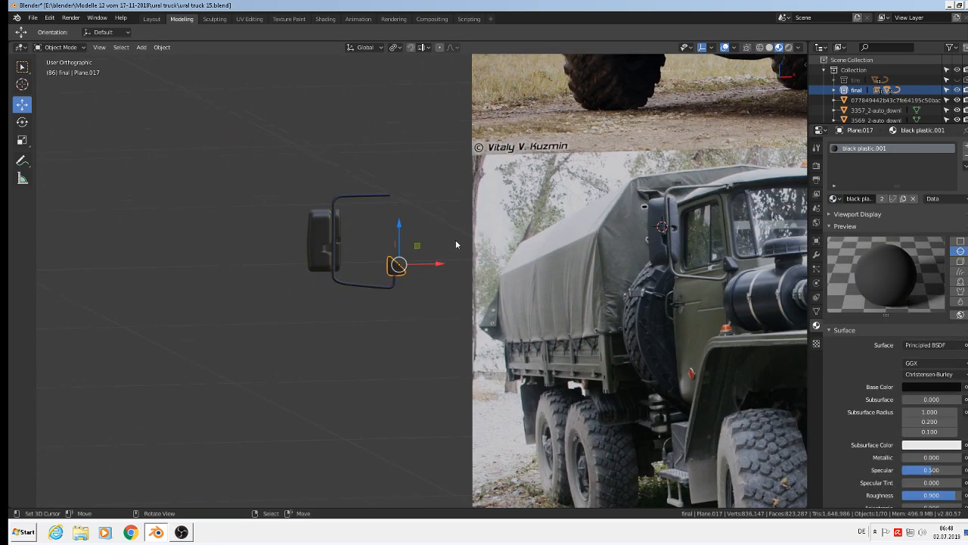
pyautogui.press('a')
pyautogui.scroll(-2, 429, 224)
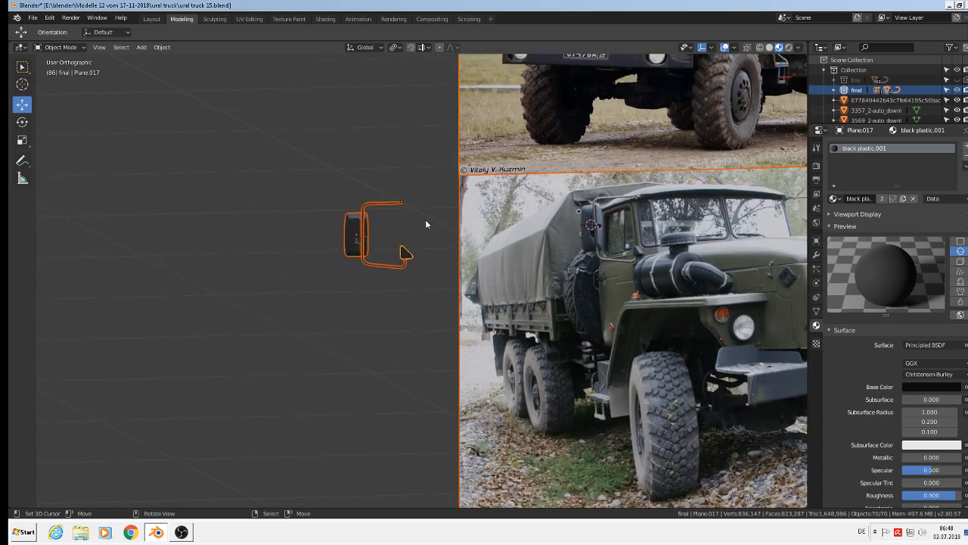
pyautogui.hotkey('alt', 'a')
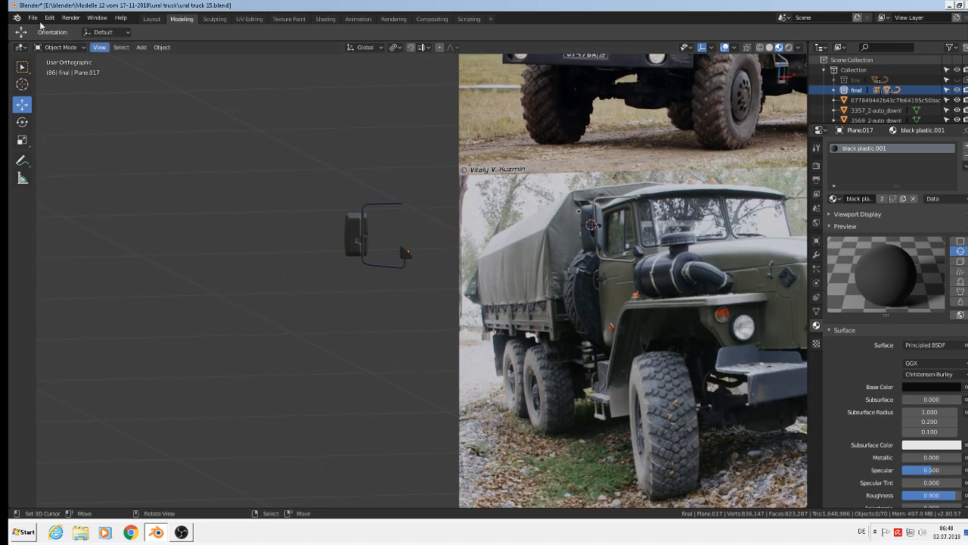
pyautogui.click(33, 18)
pyautogui.click(48, 97)
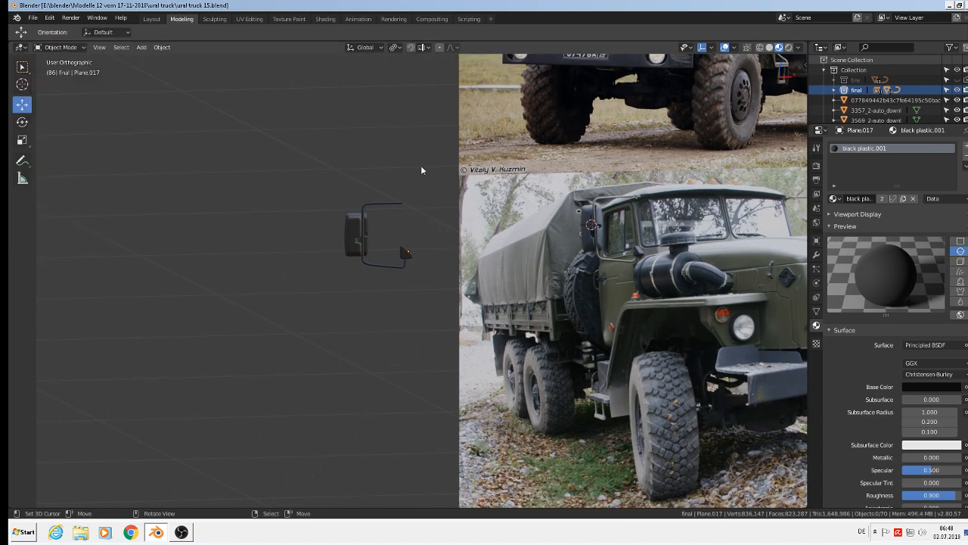
# Step: Place the 3D cursor at the headlight's centre in the lower reference photo and add a mesh circle there, rotated 90° about X
pyautogui.keyDown('shift'); pyautogui.moveTo(785, 289); pyautogui.dragTo(507, 285, button='middle'); pyautogui.keyUp('shift')
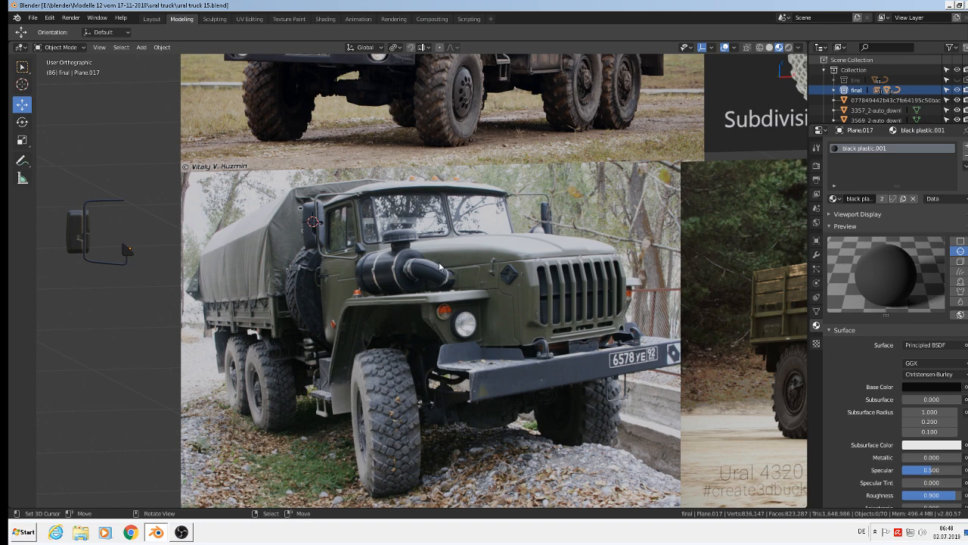
pyautogui.scroll(7, 452, 323)
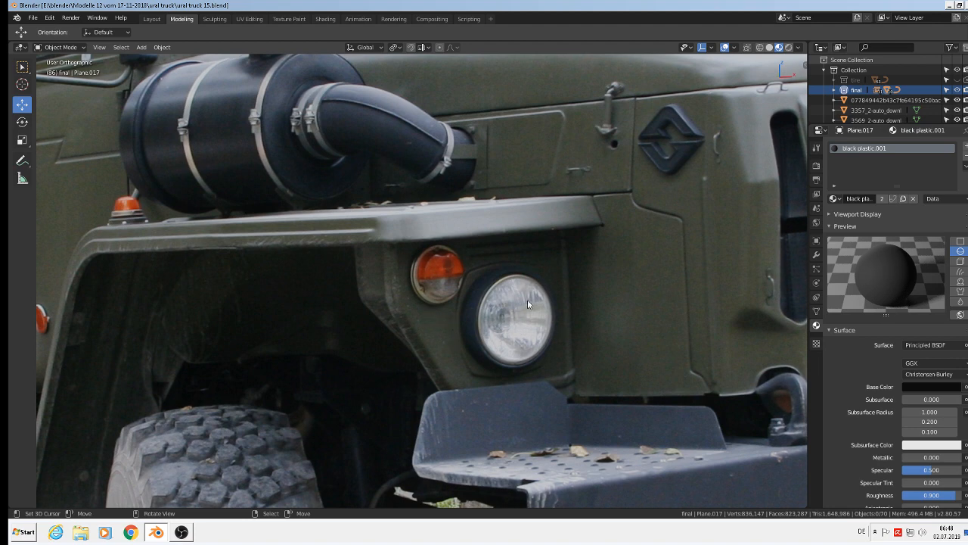
pyautogui.click(515, 318)
pyautogui.click(142, 46)
pyautogui.moveTo(154, 59)
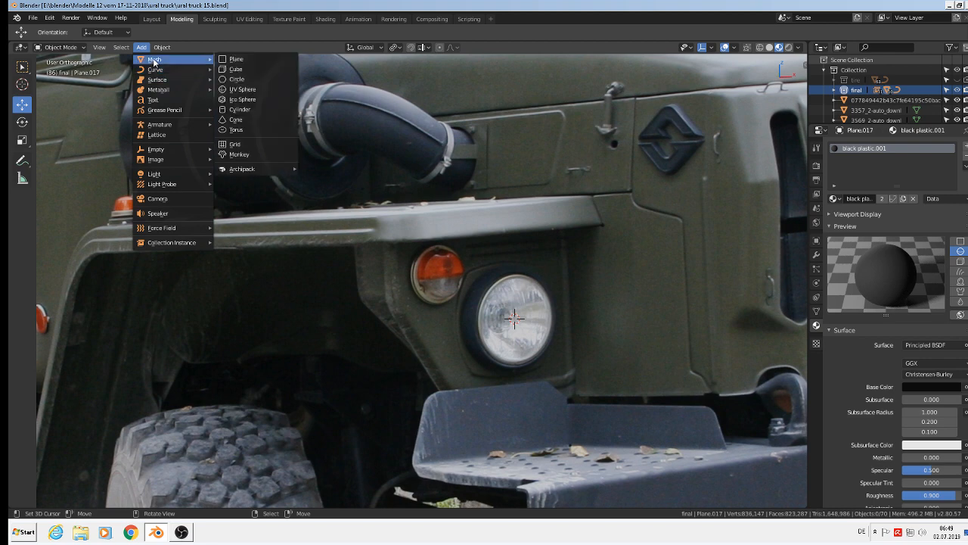
pyautogui.click(235, 79)
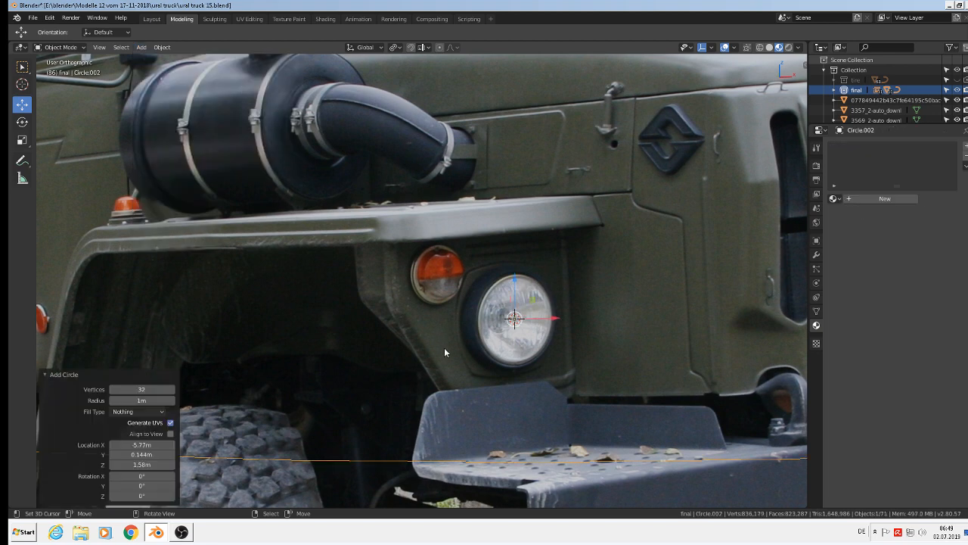
pyautogui.write('rx90')
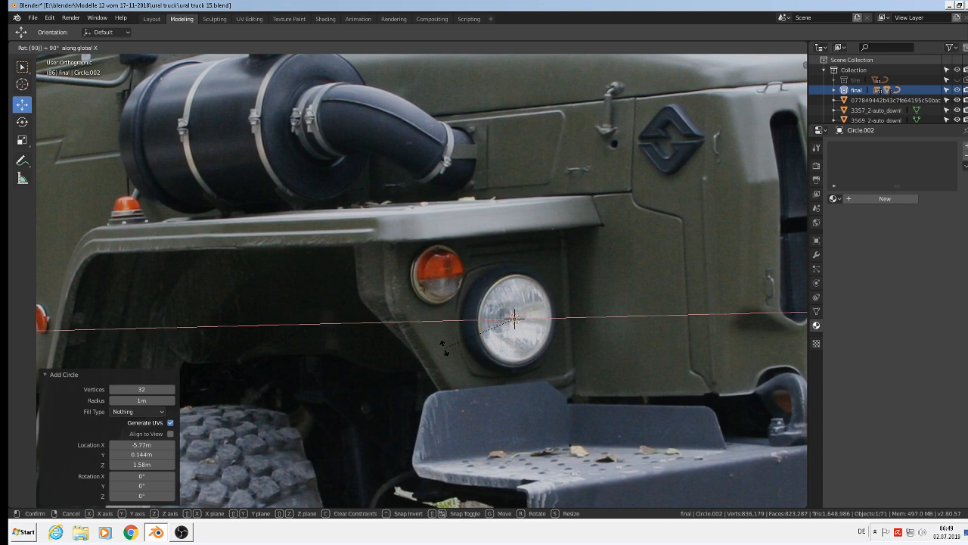
pyautogui.press('Return')
# Step: Scale the circle by 0.082 and 0.536 to the headlight's outer rim size, and move it 0.108 m along X beside the lamp
pyautogui.press('s')
pyautogui.click(513, 326)
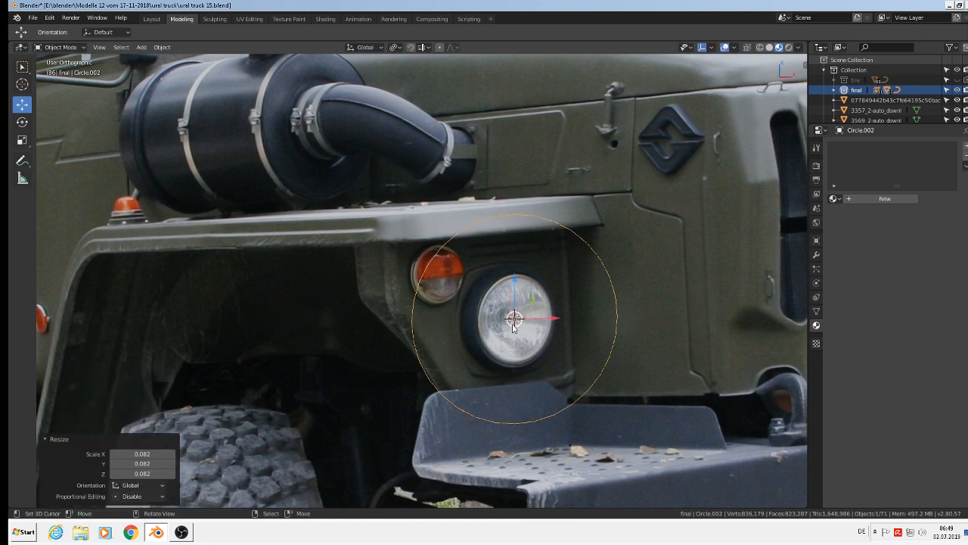
pyautogui.press('s')
pyautogui.click(560, 346)
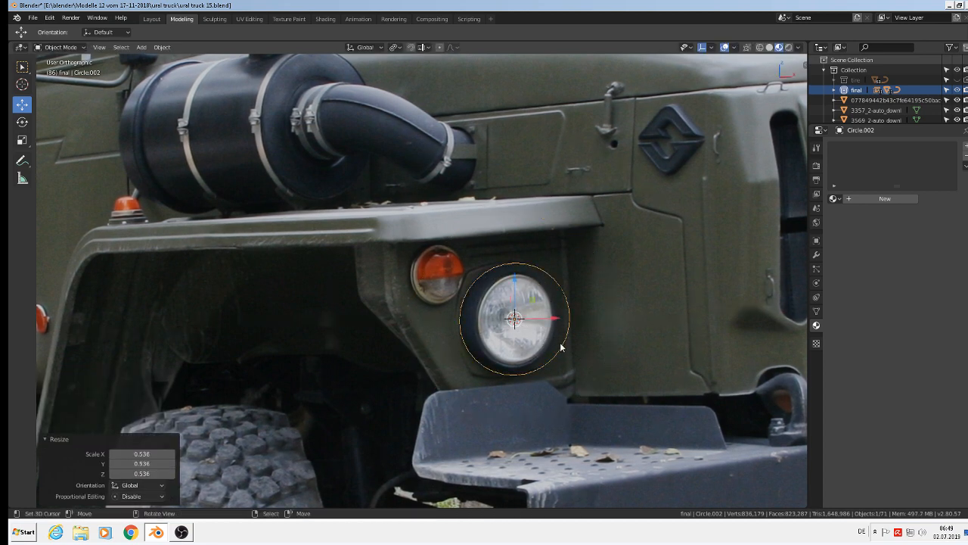
pyautogui.press('g')
pyautogui.press('x')
pyautogui.click(687, 347)
# Step: Extrude the circle's edges -0.0168 m along Y into a band and scale the new front edge loop to 0.908
pyautogui.keyDown('shift'); pyautogui.moveTo(528, 307); pyautogui.dragTo(402, 285, button='middle'); pyautogui.keyUp('shift')
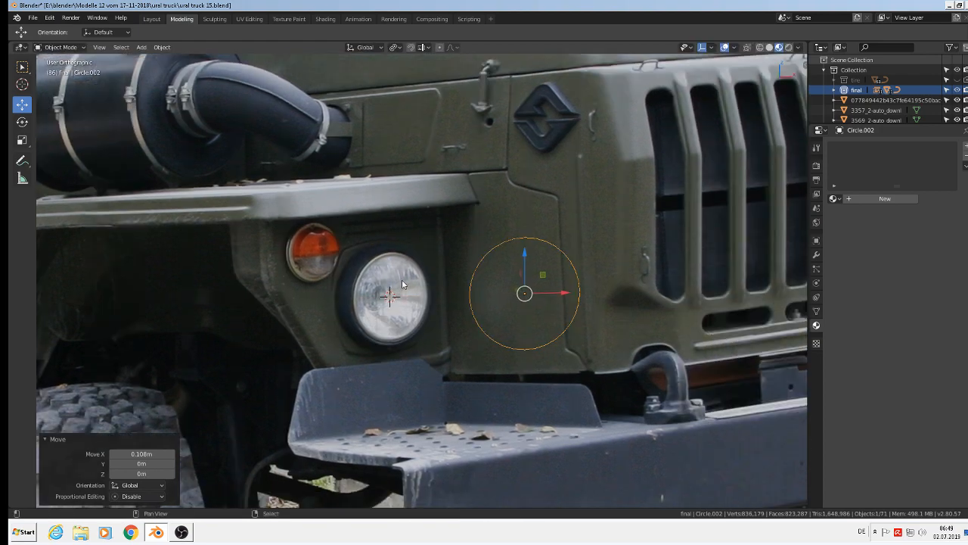
pyautogui.moveTo(457, 300); pyautogui.dragTo(521, 316, button='middle')
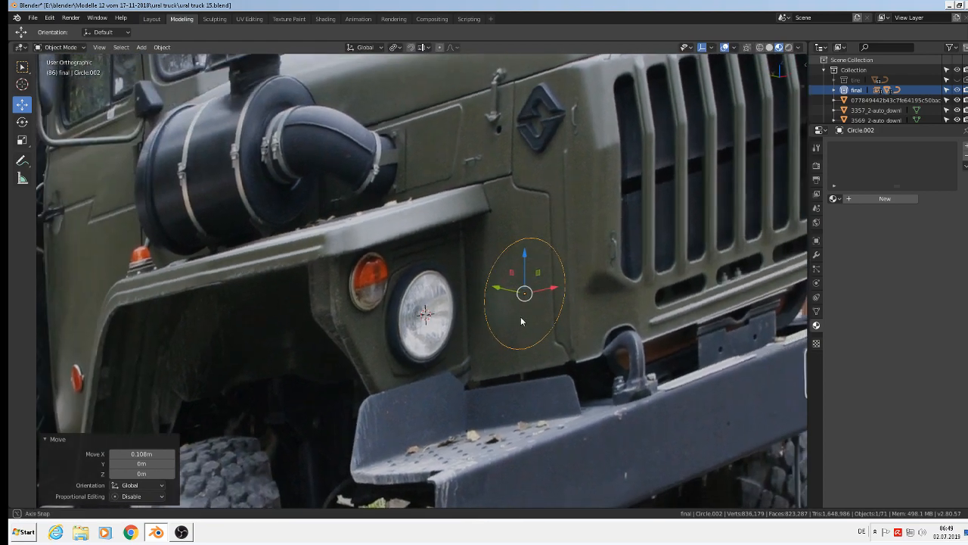
pyautogui.press('Tab')
pyautogui.scroll(3, 515, 294)
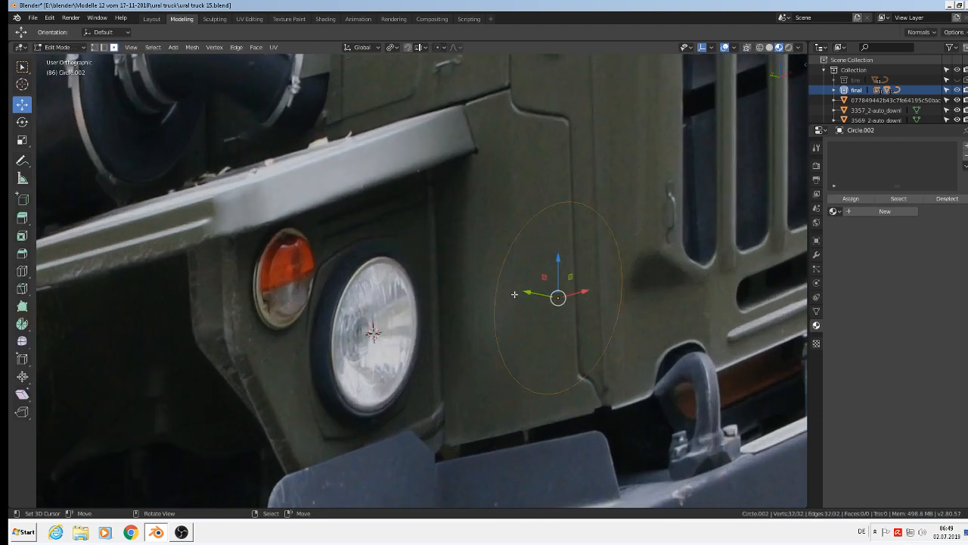
pyautogui.click(94, 47)
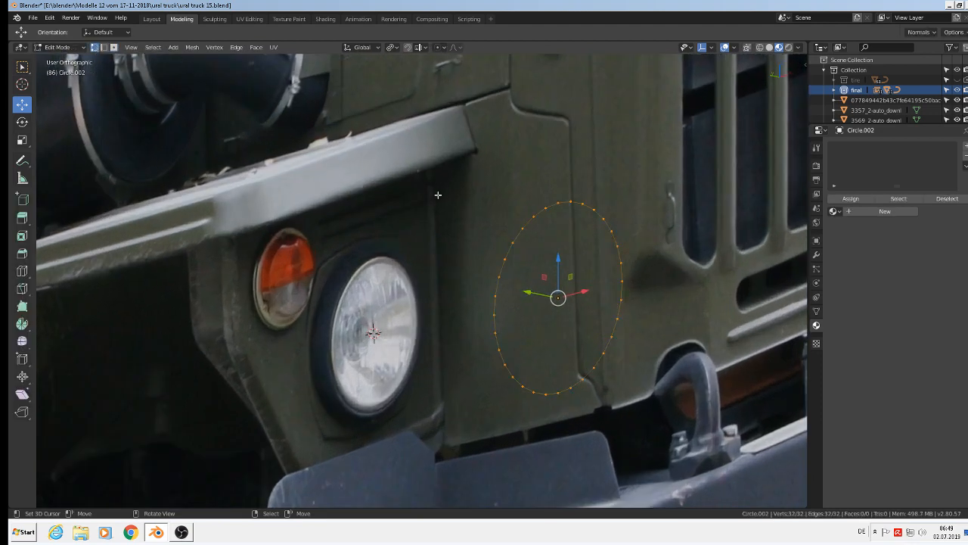
pyautogui.press('e')
pyautogui.rightClick(537, 301)
pyautogui.press('g')
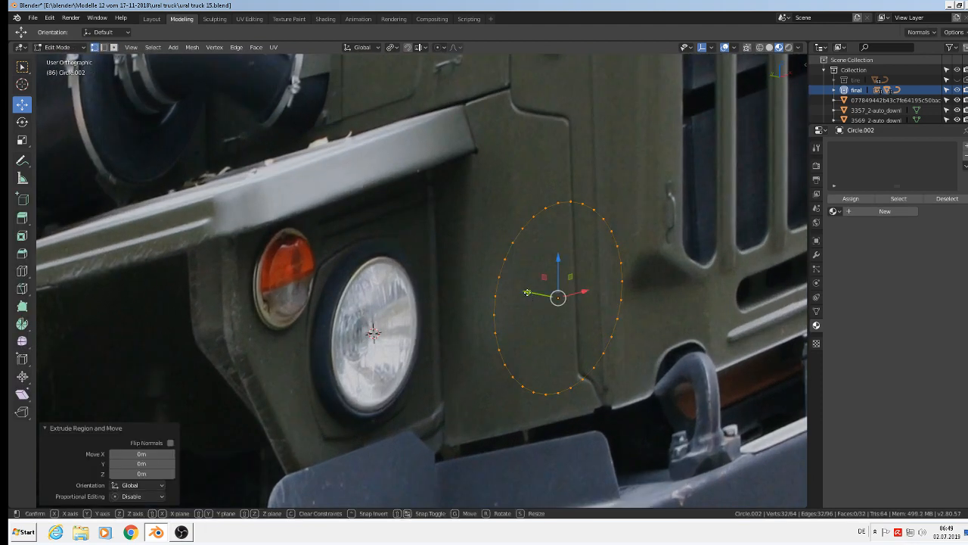
pyautogui.press('y')
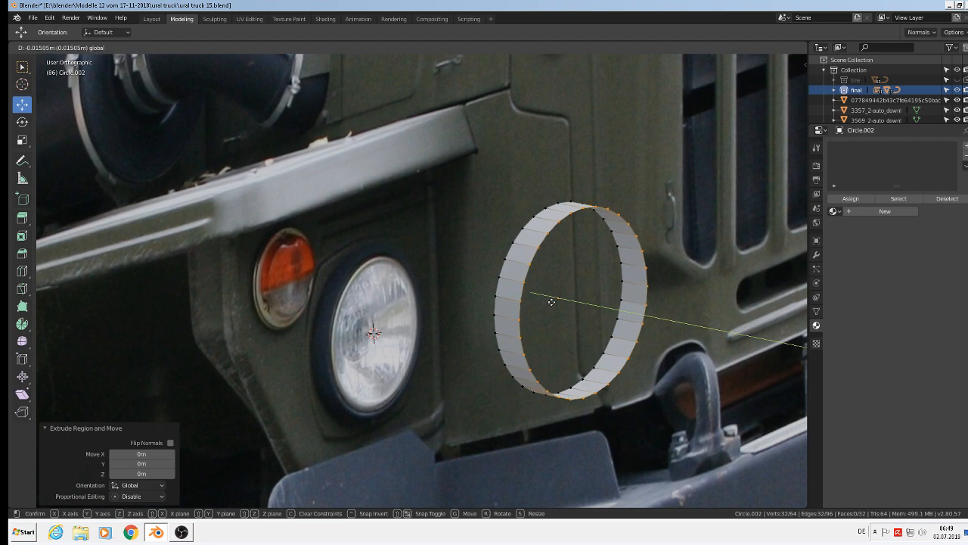
pyautogui.click(556, 303)
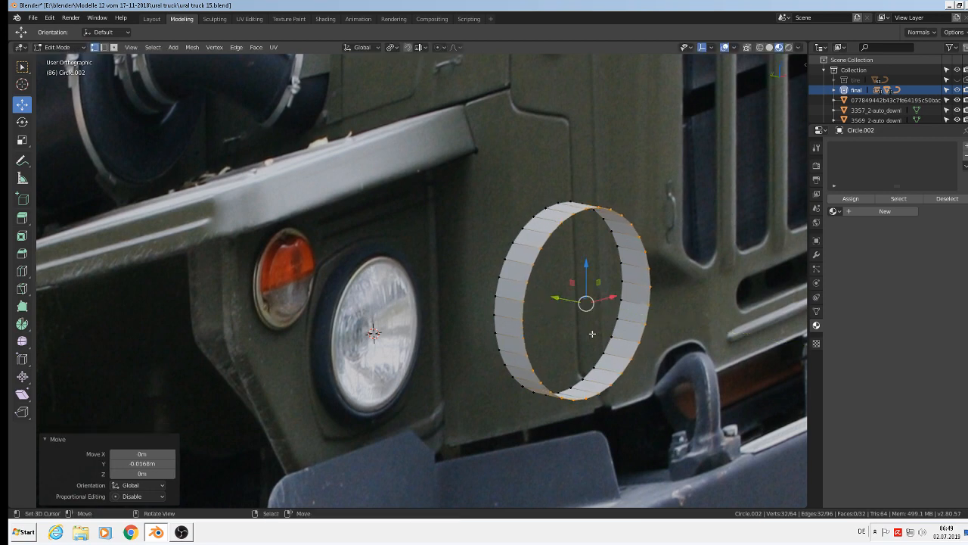
pyautogui.press('s')
pyautogui.click(634, 364)
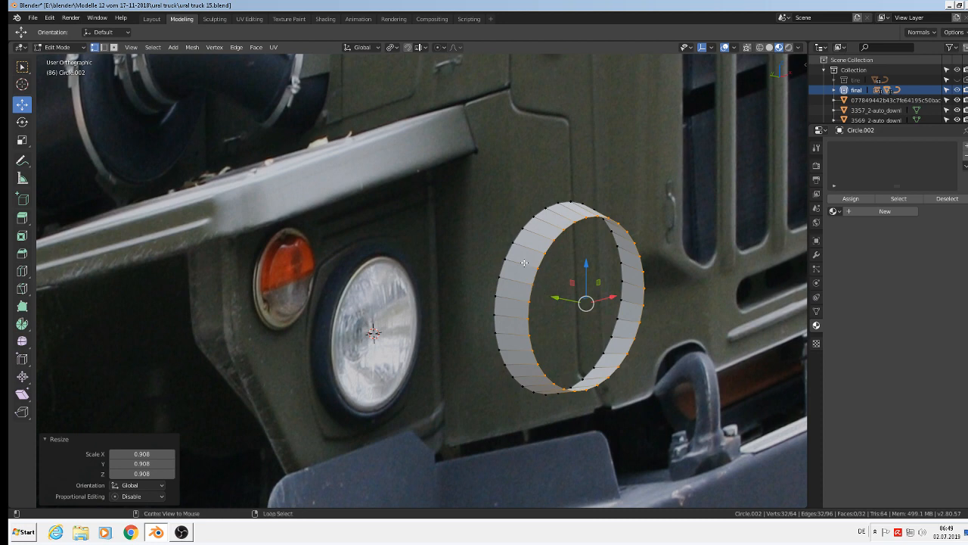
# Step: Extrude the band's front edge inward at scale 0.933, and extrude that inner edge back 0.00959 m along Y
pyautogui.press('e')
pyautogui.press('s')
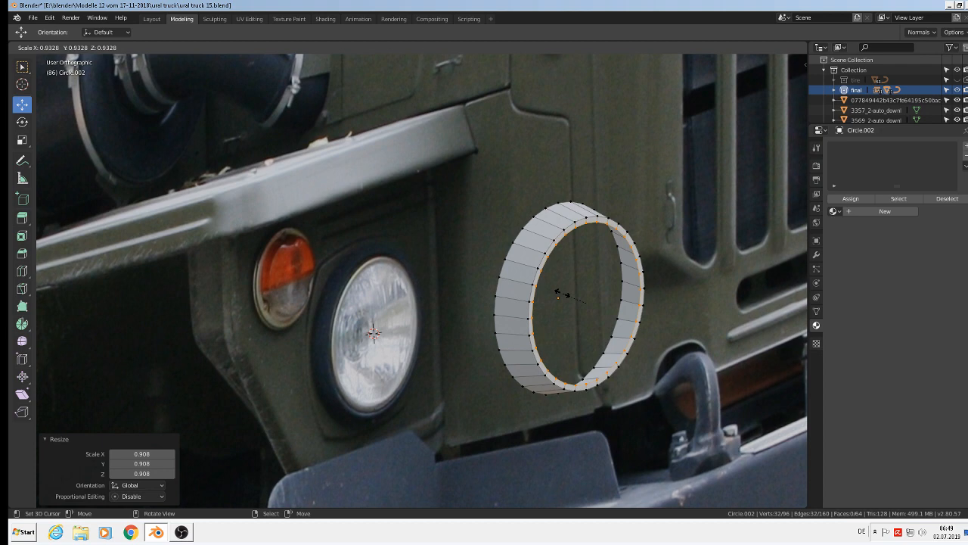
pyautogui.click(560, 295)
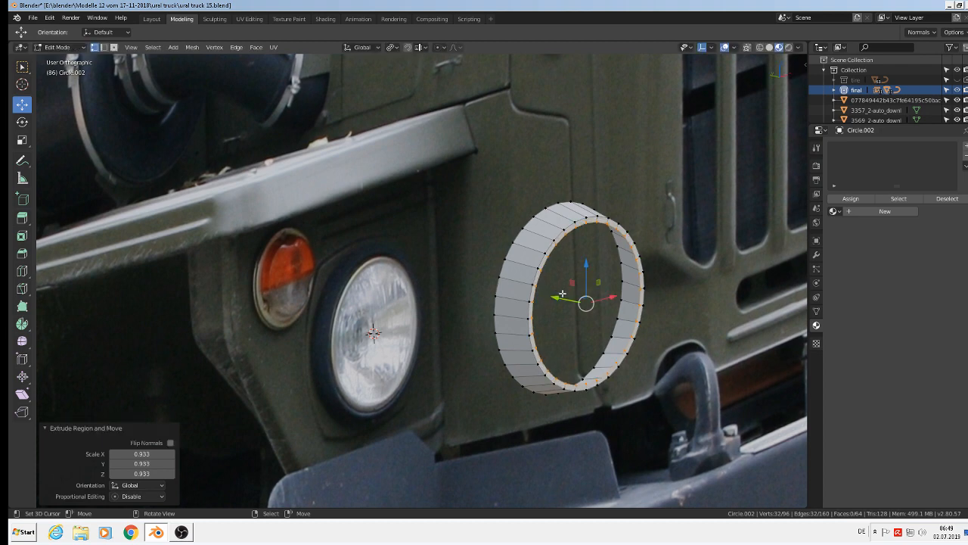
pyautogui.moveTo(563, 293); pyautogui.dragTo(542, 290)
# Step: Add one centred loop cut around the ring's outer wall and scale it to 1.020 to bulge the wall outward
pyautogui.scroll(2, 541, 280)
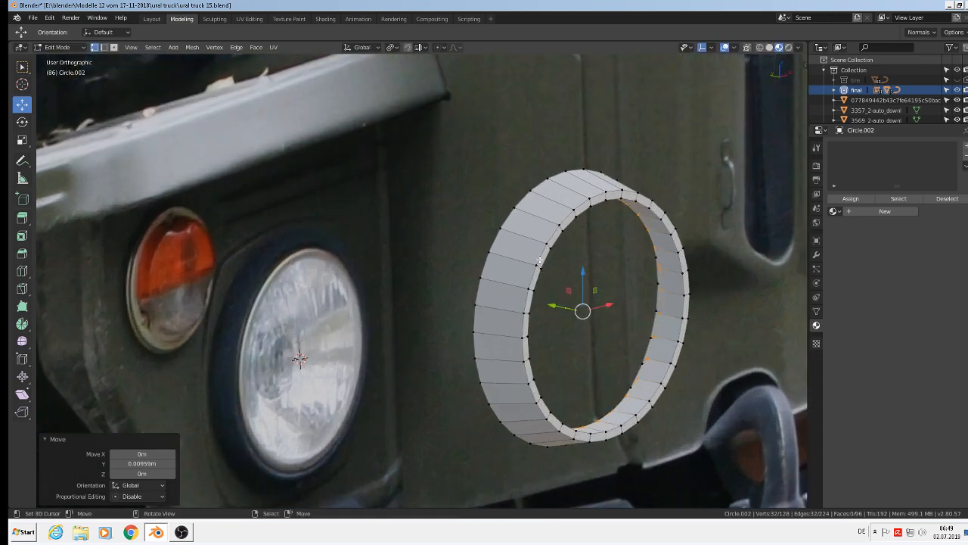
pyautogui.scroll(1, 542, 259)
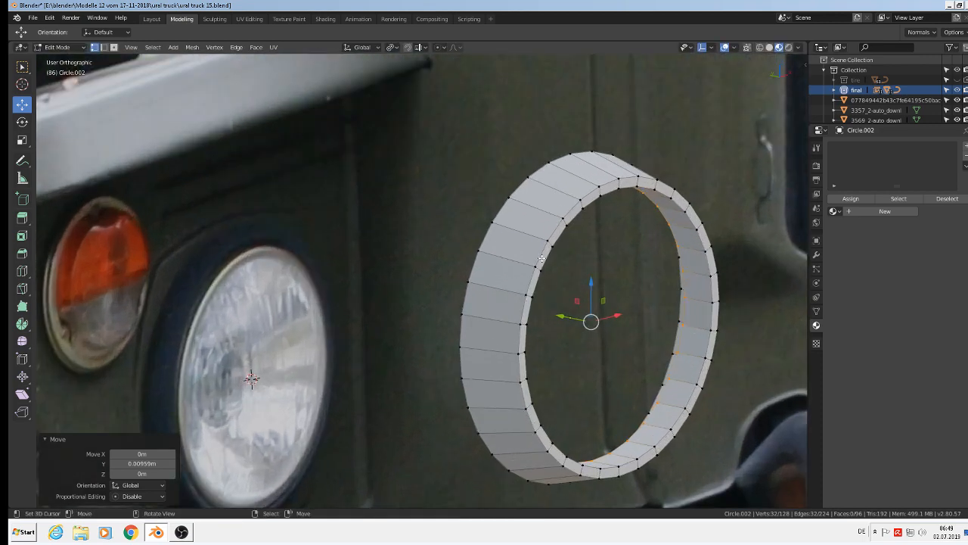
pyautogui.hotkey('ctrl', 'r')
pyautogui.click(513, 258)
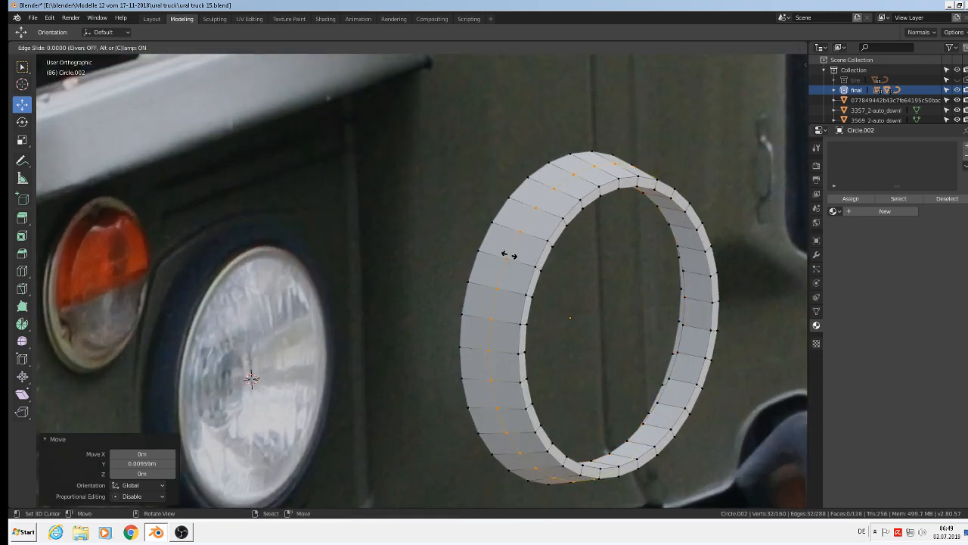
pyautogui.rightClick(514, 257)
pyautogui.press('s')
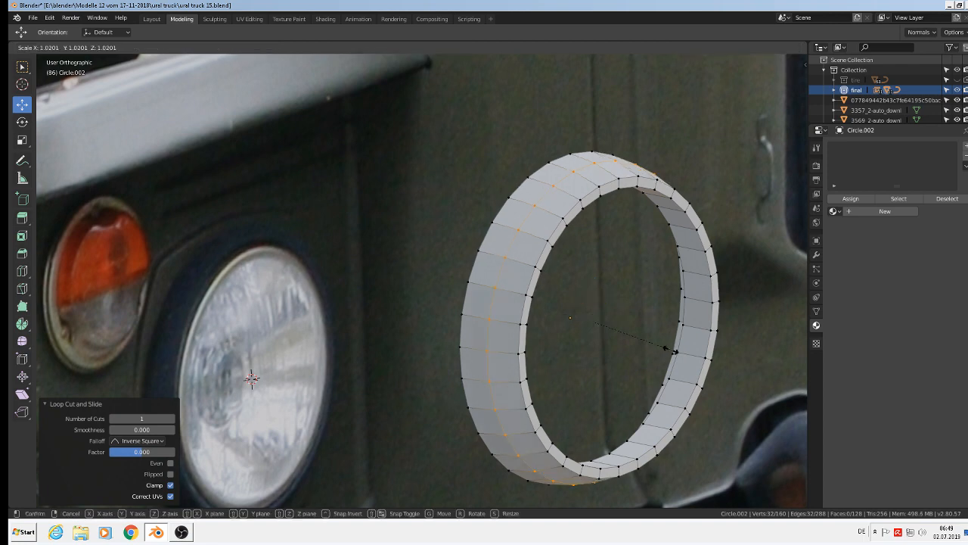
pyautogui.click(672, 349)
# Step: Bevel the outer wall's middle edge loop with 2 segments and a width of 0.102 m
pyautogui.hotkey('ctrl', 'b')
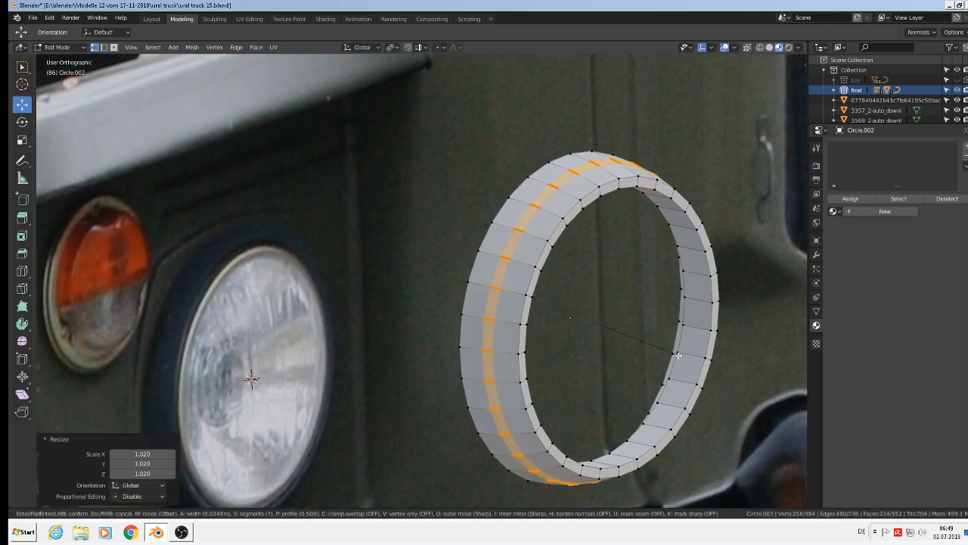
pyautogui.scroll(6, 677, 357)
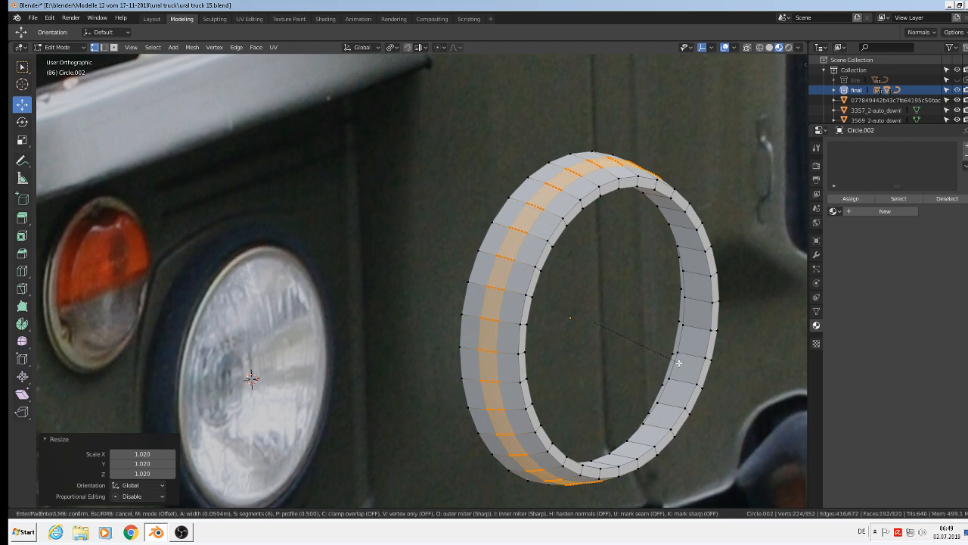
pyautogui.scroll(-6, 679, 363)
pyautogui.scroll(1, 683, 363)
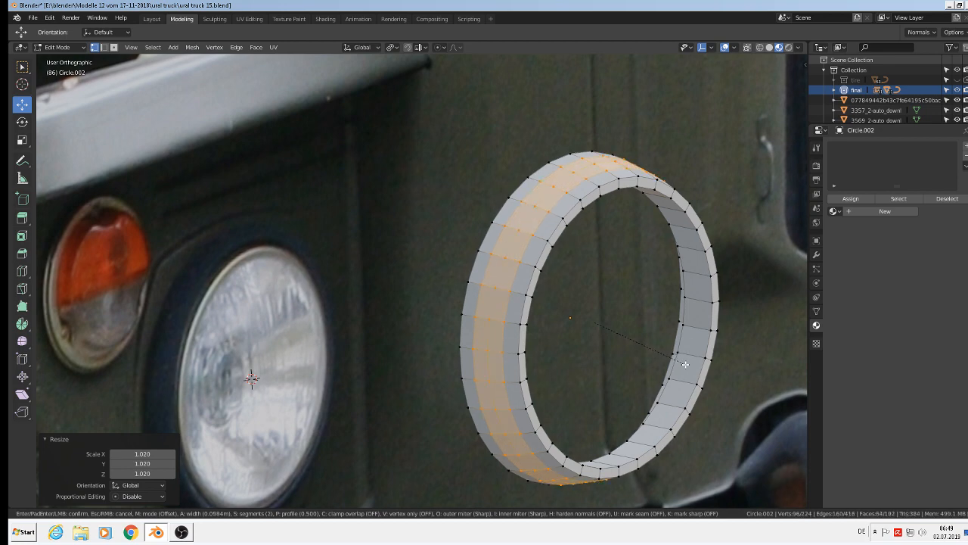
pyautogui.click(686, 365)
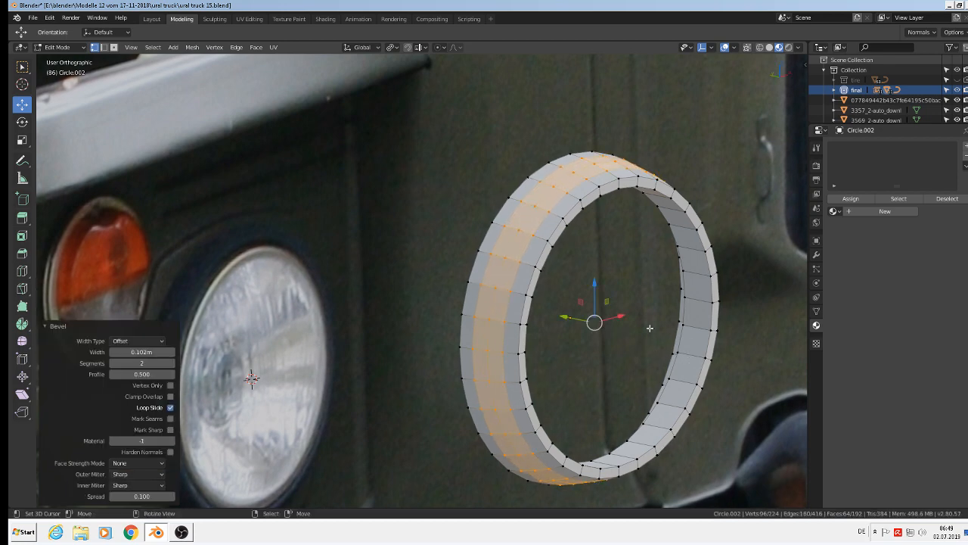
# Step: Bevel the ring's front outer and front inner edge loops with 2 segments each, using a width of 0.0201 m on the inner loop
pyautogui.keyDown('alt'); pyautogui.rightClick(534, 284); pyautogui.keyUp('alt')
pyautogui.moveTo(602, 339); pyautogui.dragTo(558, 320, button='middle')
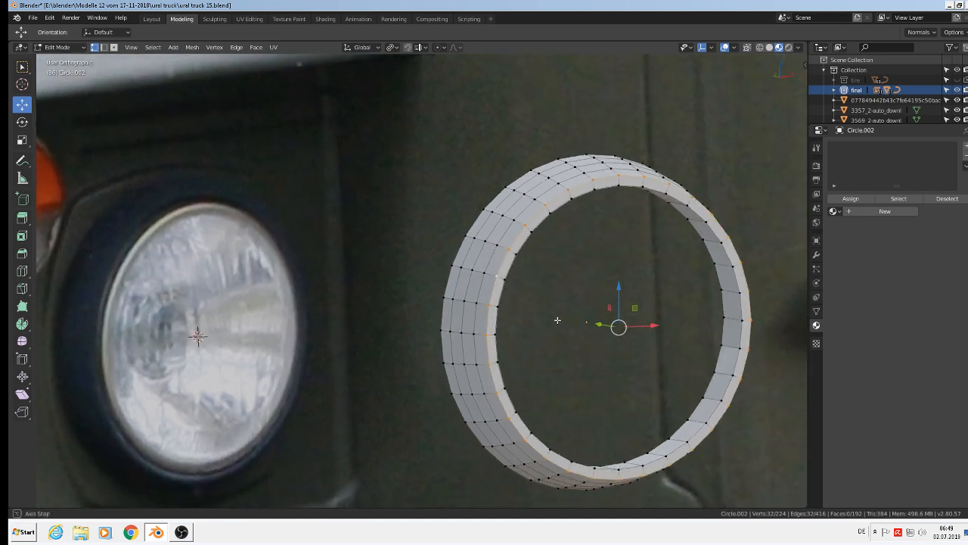
pyautogui.scroll(2, 557, 320)
pyautogui.hotkey('ctrl', 'b')
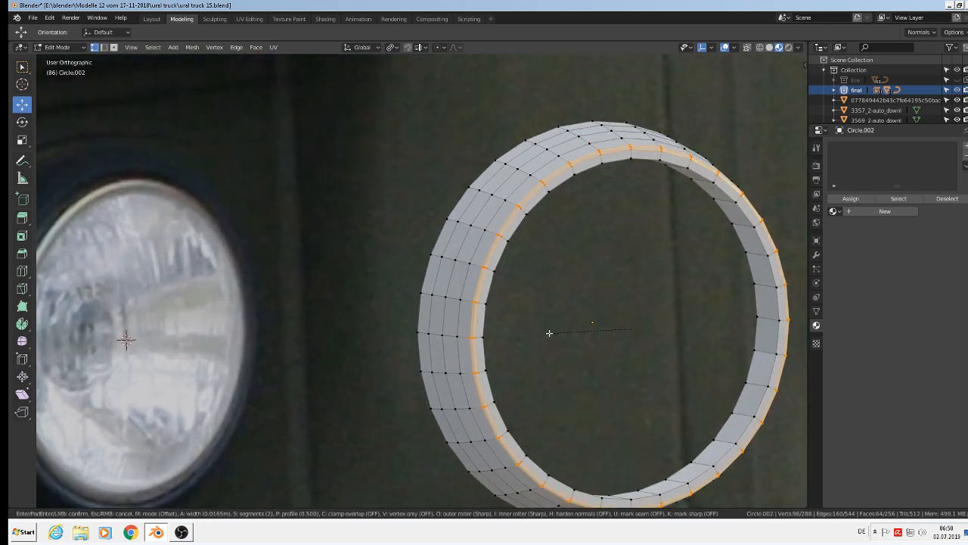
pyautogui.click(550, 333)
pyautogui.keyDown('alt'); pyautogui.rightClick(515, 234); pyautogui.keyUp('alt')
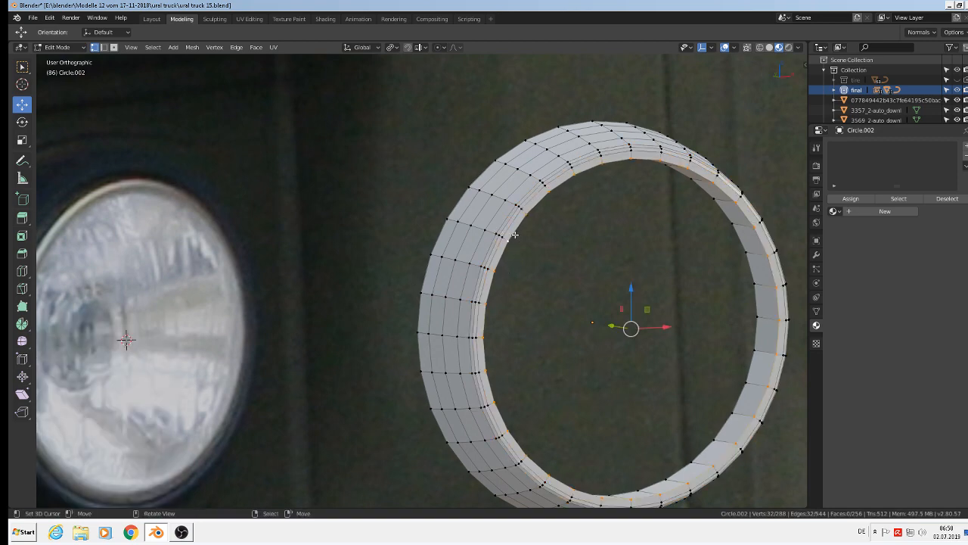
pyautogui.hotkey('ctrl', 'b')
pyautogui.click(618, 334)
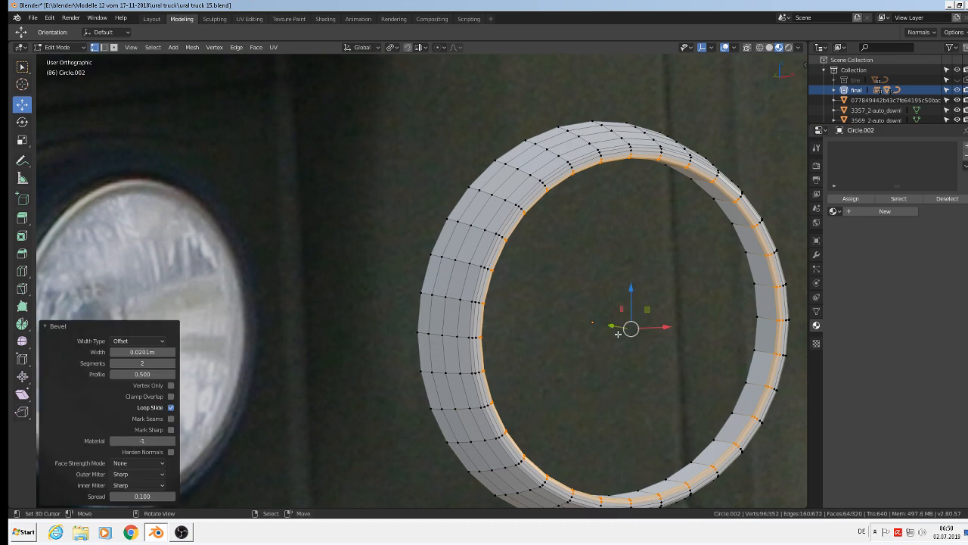
# Step: Return to Object Mode and apply smooth shading to the headlight ring
pyautogui.scroll(-4, 588, 289)
pyautogui.press('Tab')
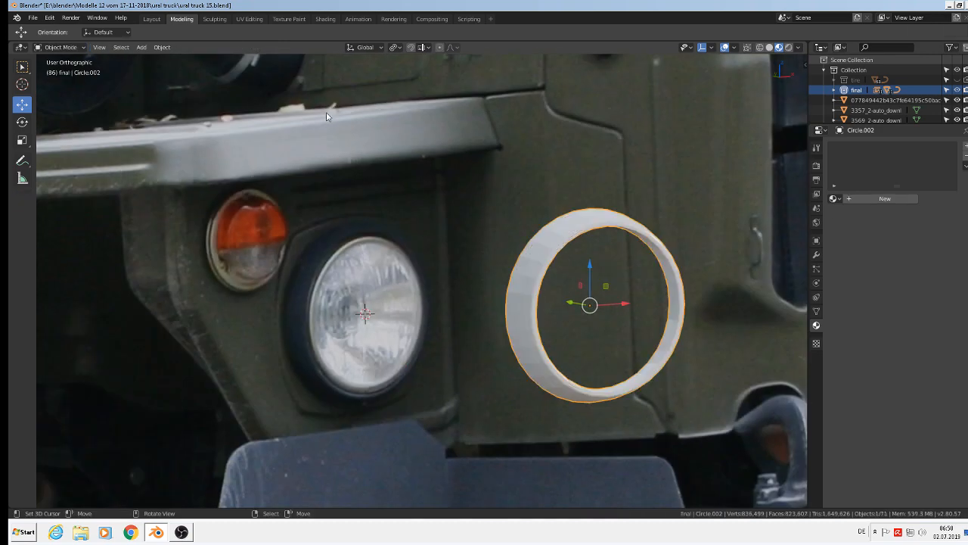
pyautogui.click(162, 47)
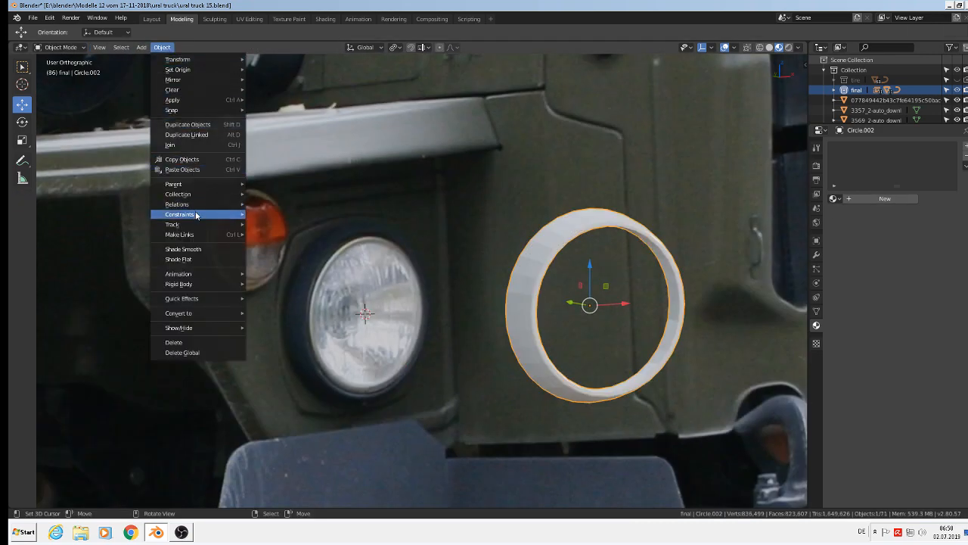
pyautogui.moveTo(212, 189)
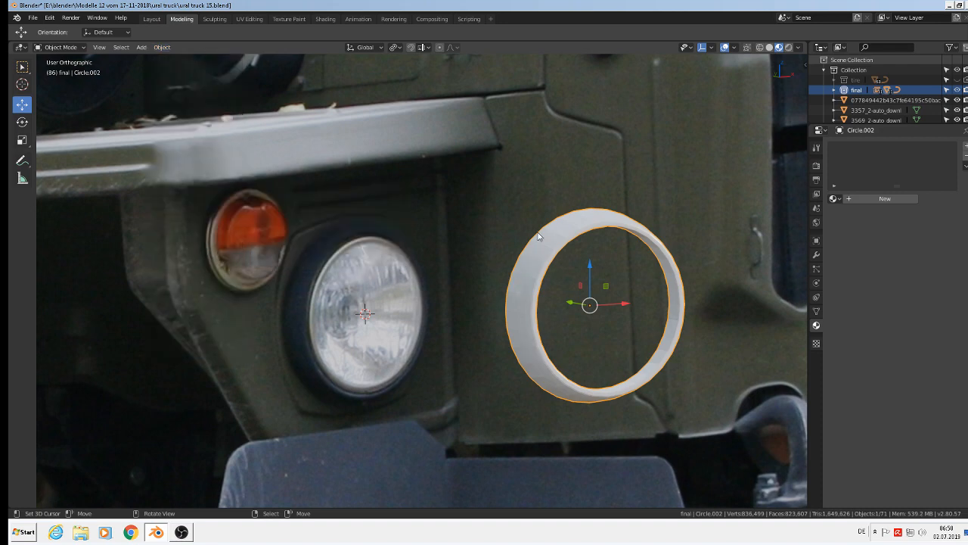
# Step: Assign the existing "black plastic.001" material to the headlight ring
pyautogui.scroll(-1, 569, 253)
pyautogui.scroll(-2, 609, 290)
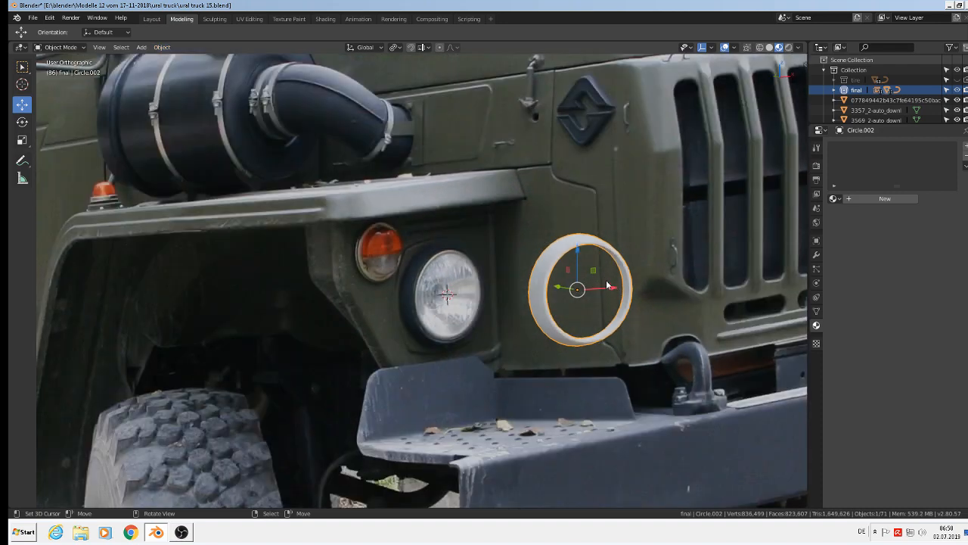
pyautogui.click(834, 198)
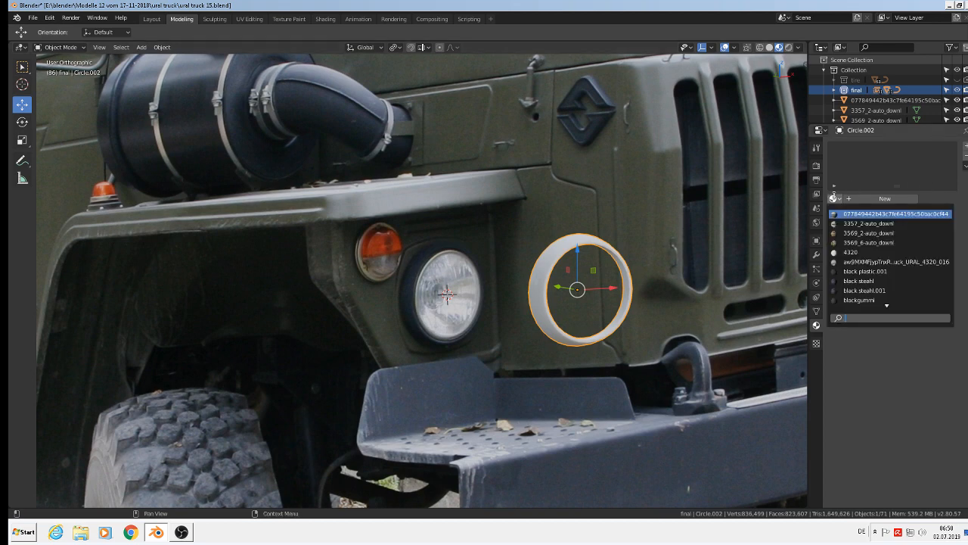
pyautogui.click(862, 271)
pyautogui.scroll(3, 640, 277)
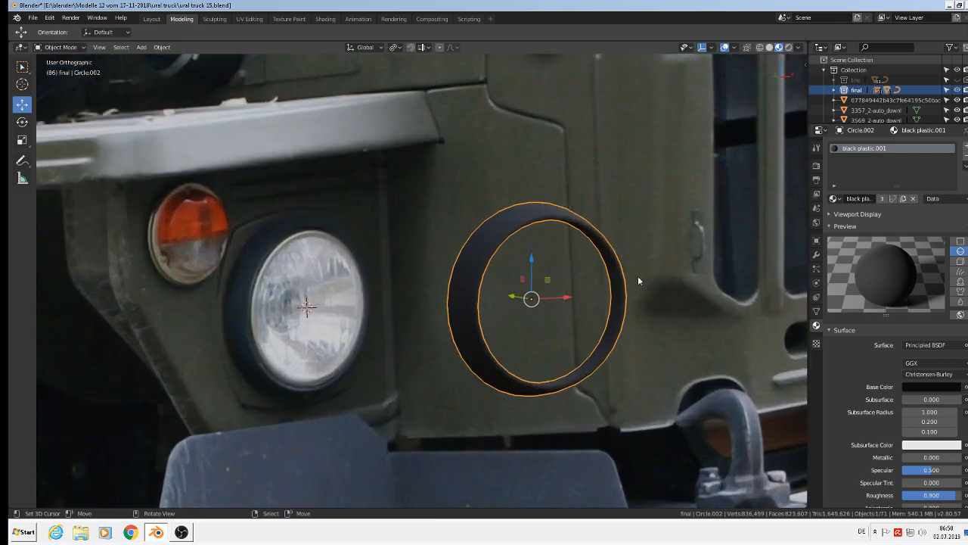
# Step: Add a Subdivision Surface modifier to the black headlight ring with 1 viewport and 2 render subdivisions
pyautogui.scroll(-4, 585, 268)
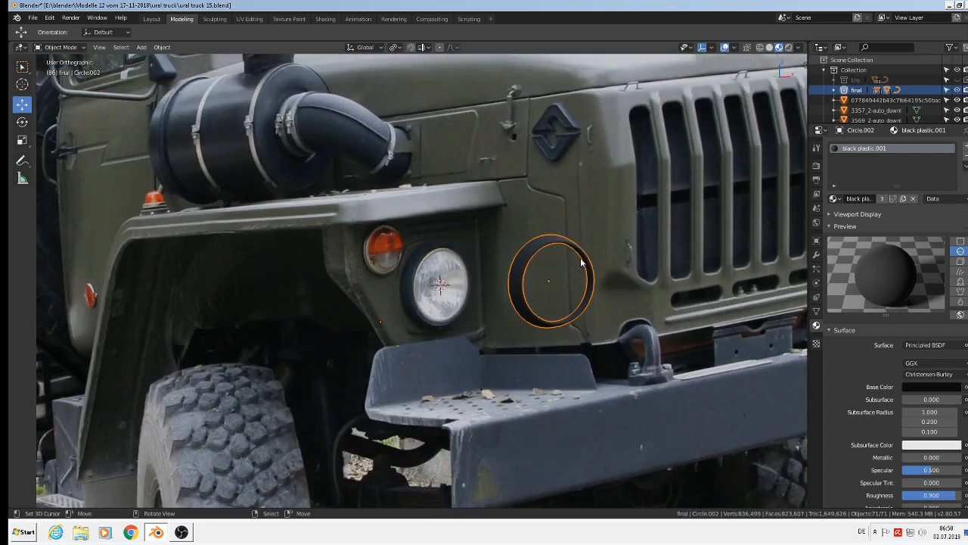
pyautogui.scroll(2, 582, 263)
pyautogui.click(817, 254)
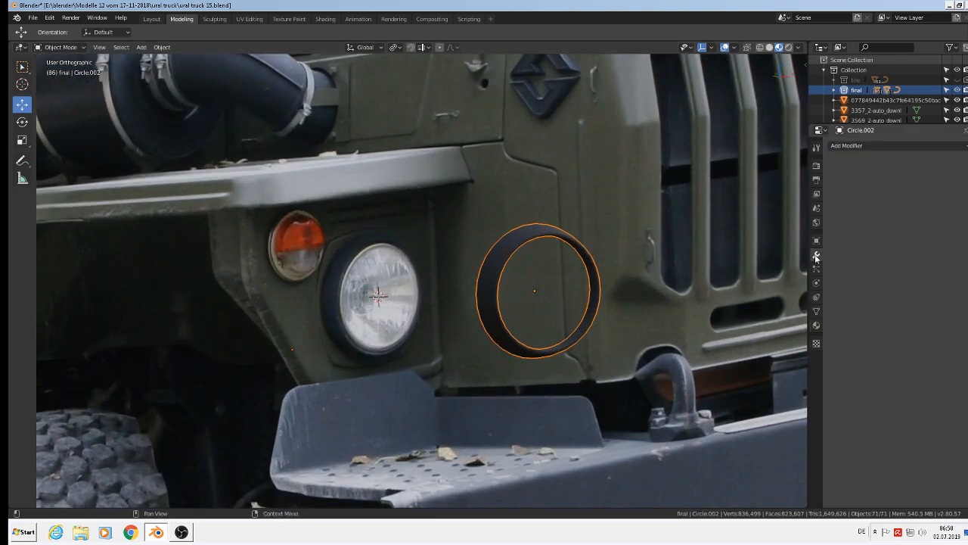
pyautogui.click(851, 147)
pyautogui.click(795, 313)
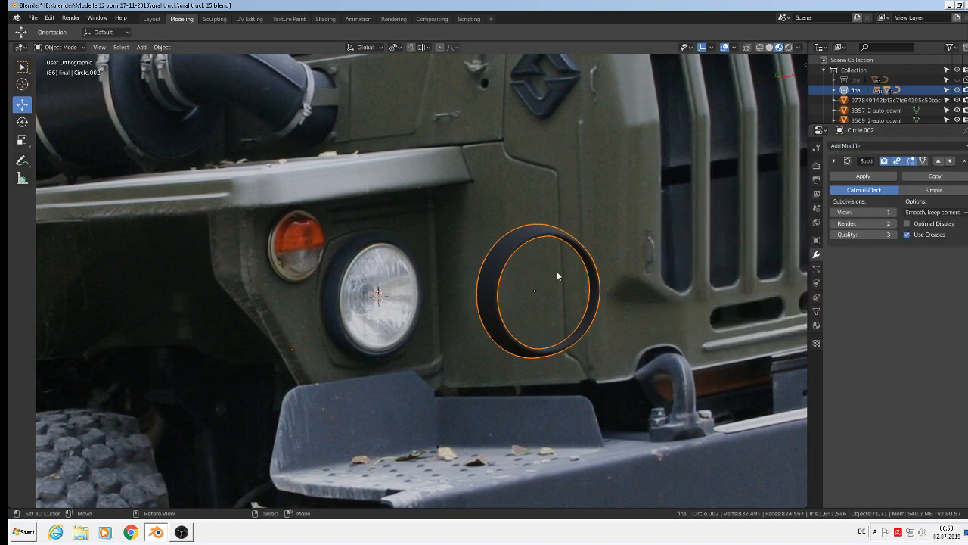
pyautogui.scroll(-2, 532, 280)
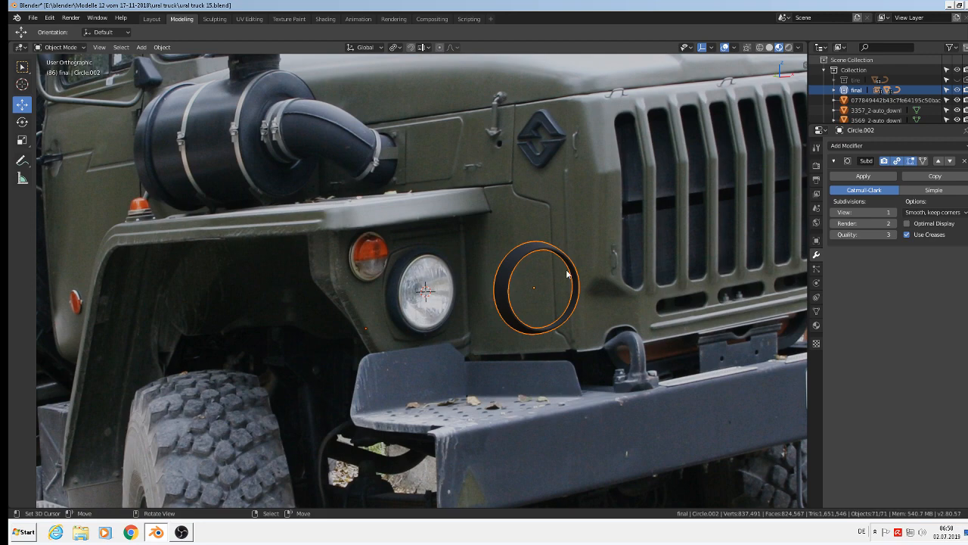
pyautogui.scroll(2, 564, 271)
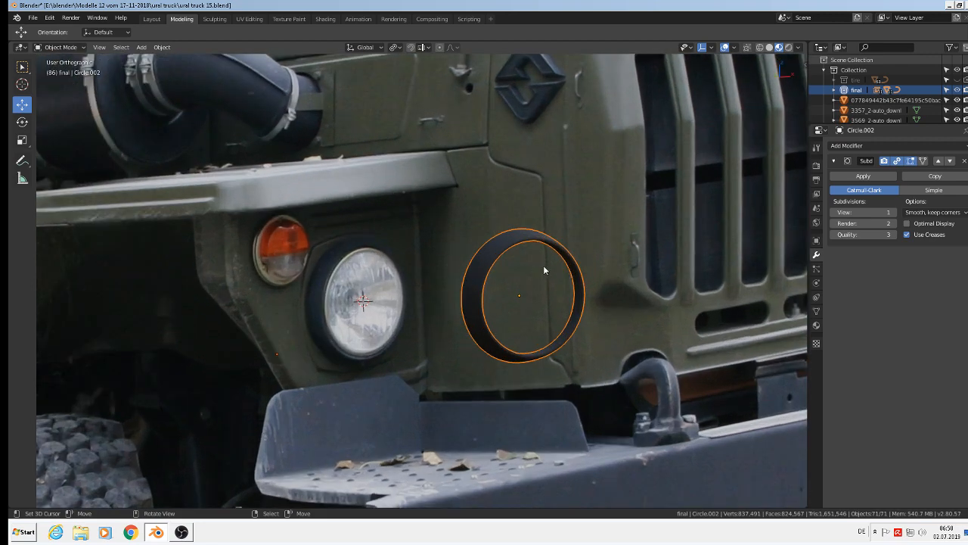
# Step: Duplicate the ring's inner edge loop in place and separate the copy into its own object
pyautogui.press('KP_1')
pyautogui.scroll(-7, 529, 269)
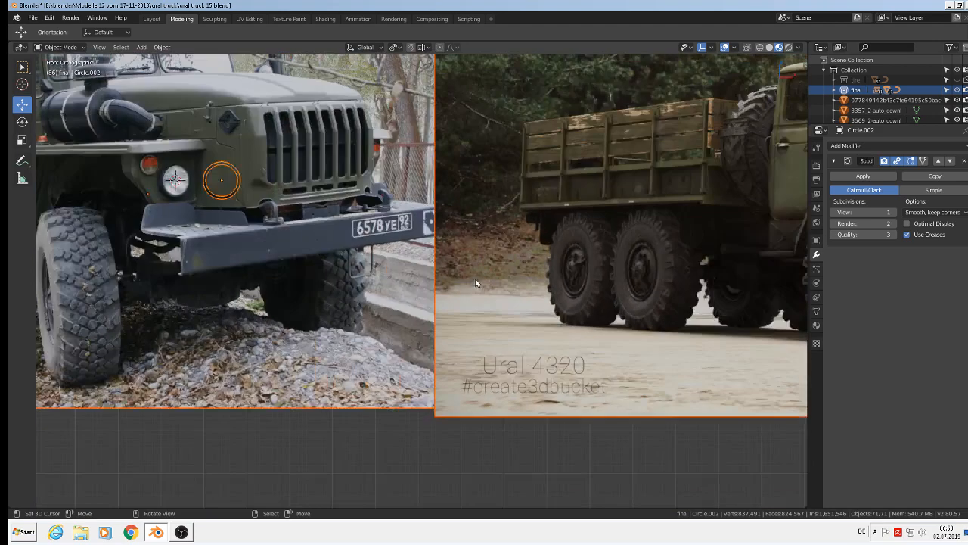
pyautogui.scroll(-3, 475, 281)
pyautogui.scroll(13, 320, 213)
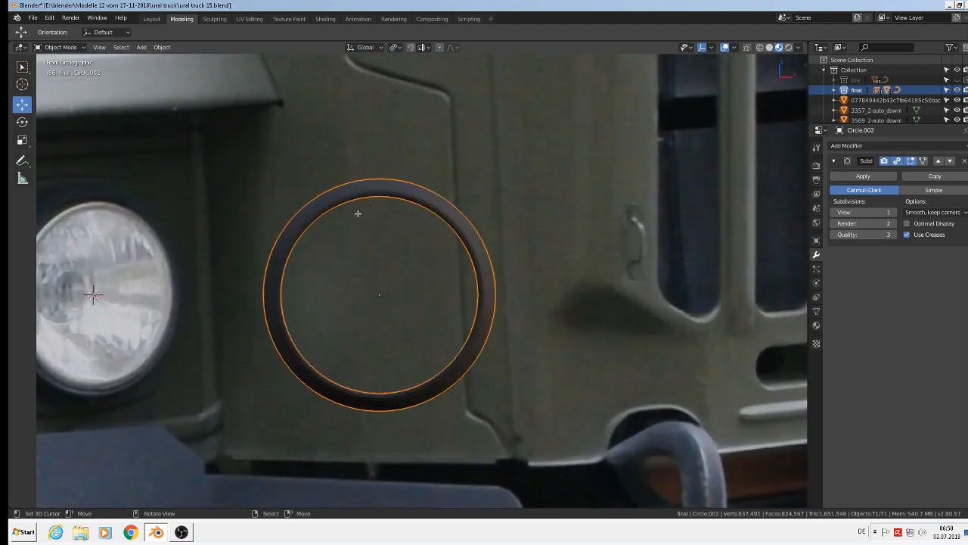
pyautogui.press('Tab')
pyautogui.rightClick(339, 205)
pyautogui.keyDown('alt'); pyautogui.rightClick(341, 203); pyautogui.keyUp('alt')
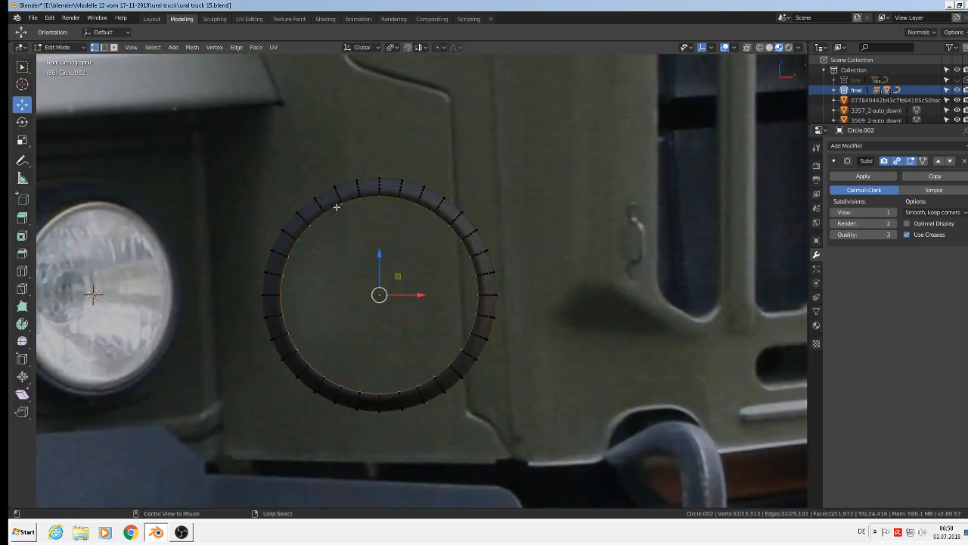
pyautogui.hotkey('shift', 'd')
pyautogui.press('Escape')
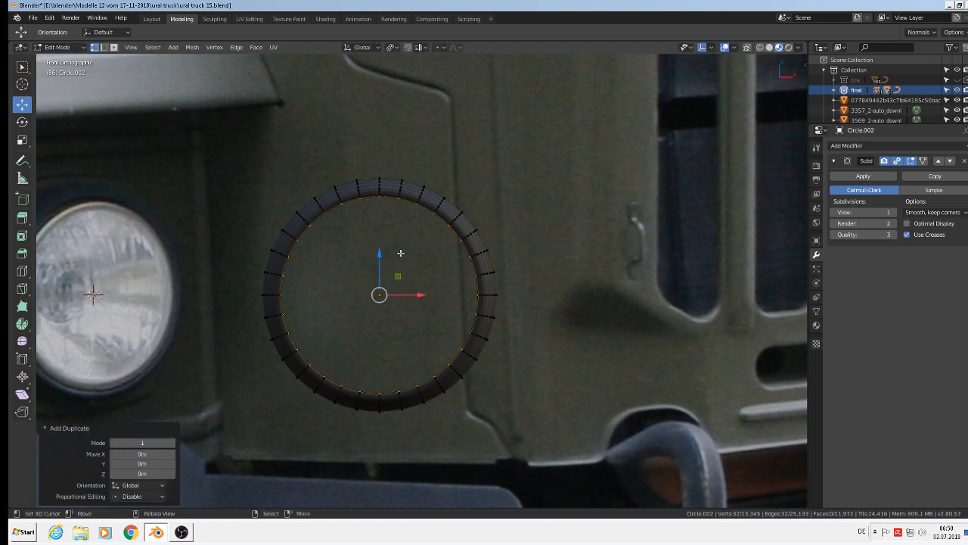
pyautogui.press('p')
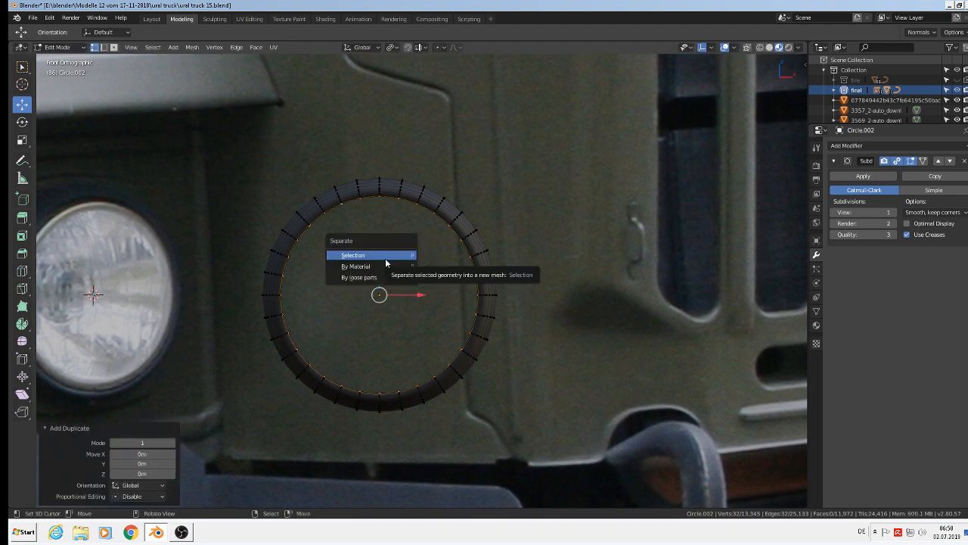
pyautogui.click(380, 257)
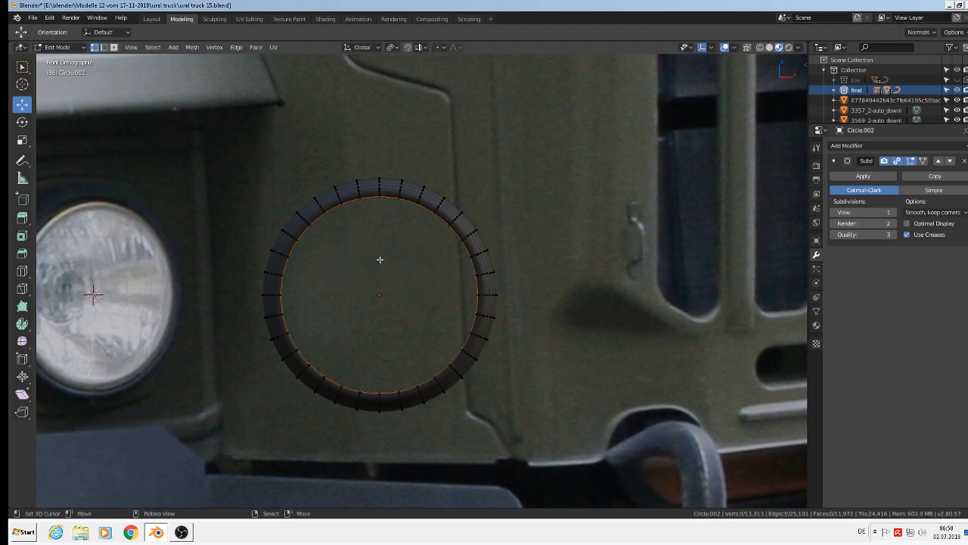
# Step: Select the separated circle in Object Mode and move it out of the ring along X by -0.0653 m and another -0.0868 m
pyautogui.press('Tab')
pyautogui.click(338, 205)
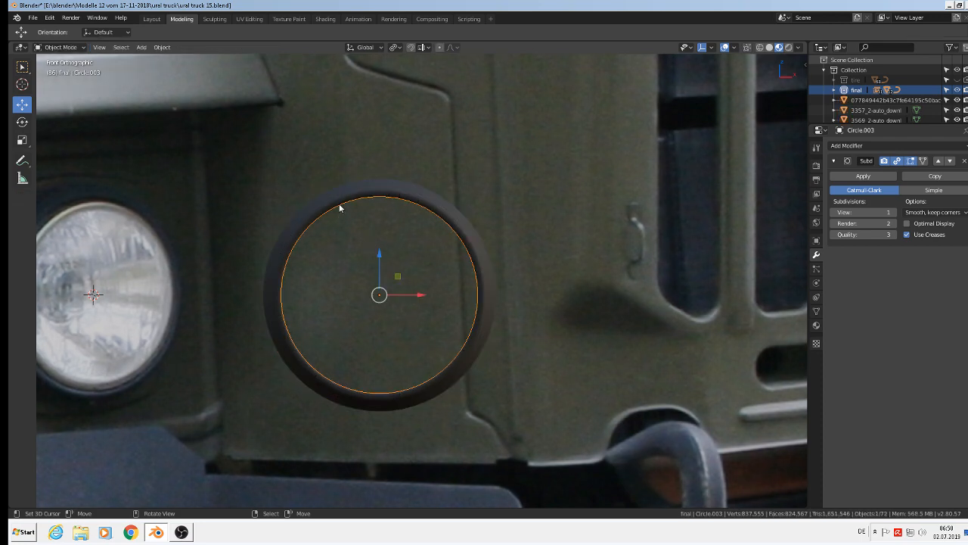
pyautogui.moveTo(413, 305); pyautogui.dragTo(421, 300, button='middle')
pyautogui.press('g')
pyautogui.press('x')
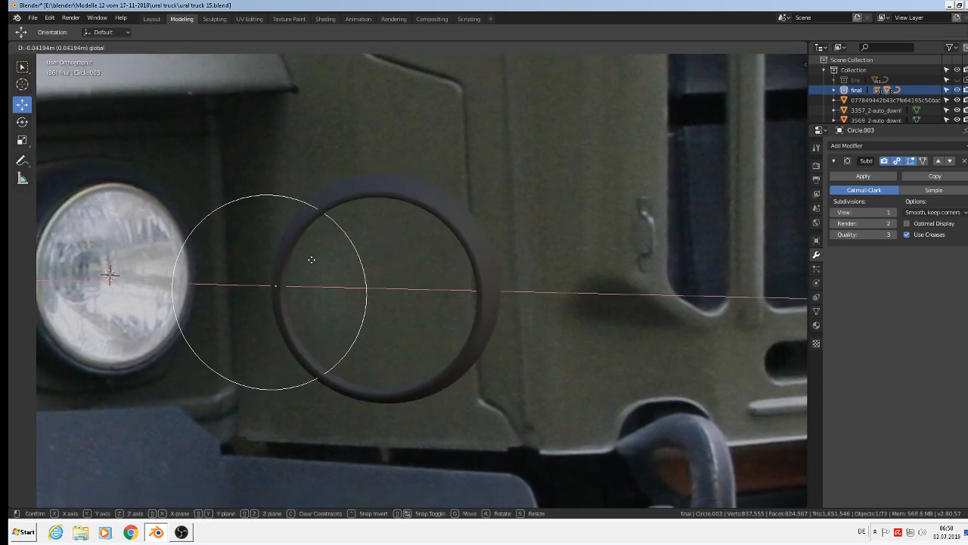
pyautogui.click(265, 255)
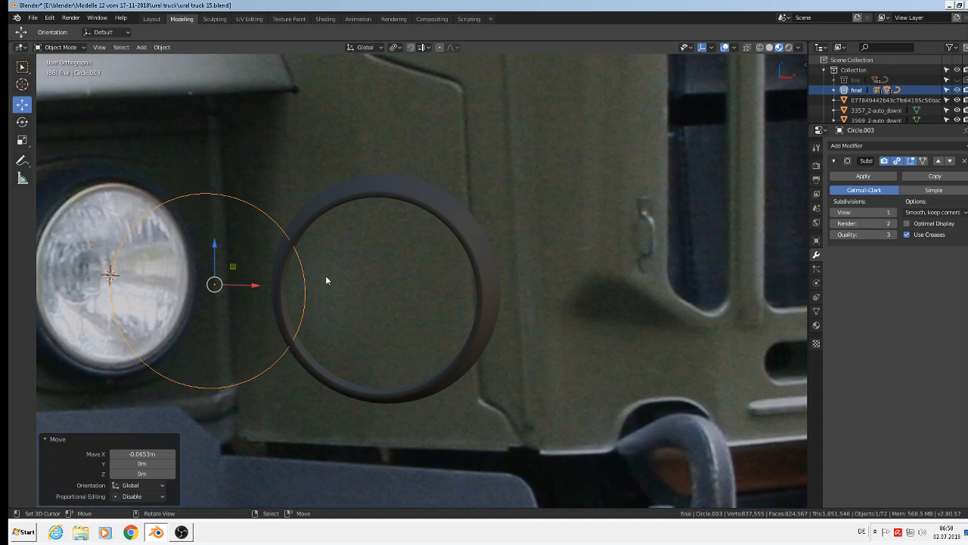
pyautogui.moveTo(326, 277); pyautogui.dragTo(439, 255, button='middle')
pyautogui.scroll(-3, 273, 287)
pyautogui.press('g')
pyautogui.press('x')
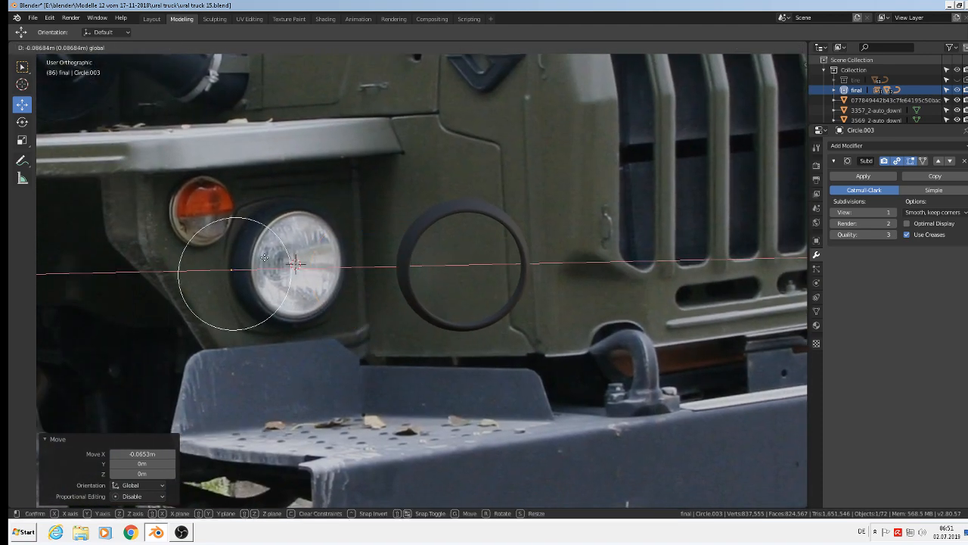
pyautogui.click(294, 264)
# Step: Move the separated circle forward along the Y axis by -0.0736 m
pyautogui.moveTo(295, 265); pyautogui.dragTo(154, 252, button='middle')
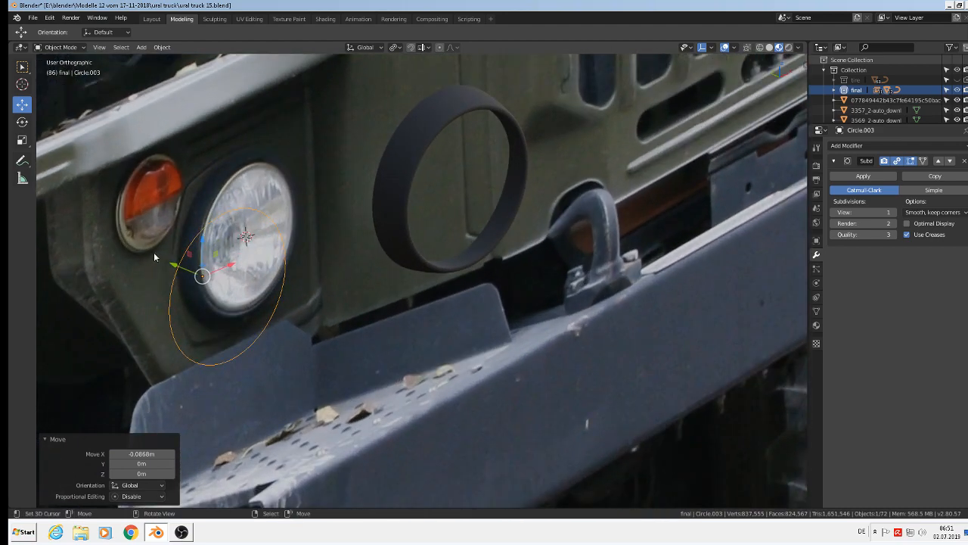
pyautogui.press('g')
pyautogui.press('y')
pyautogui.click(244, 242)
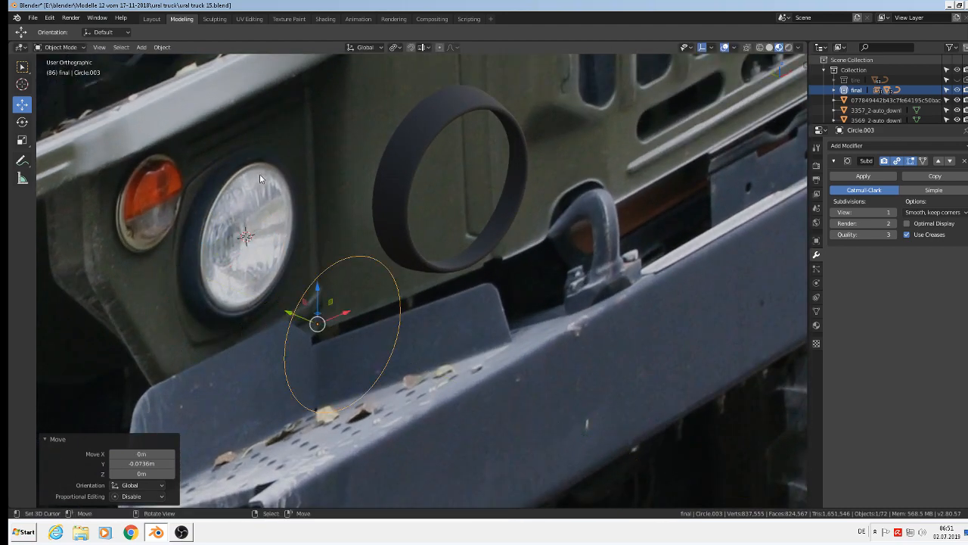
# Step: Extrude the circle's entire edge loop 0.029 m along the Y axis to form a cylinder wall
pyautogui.moveTo(300, 281); pyautogui.dragTo(315, 286, button='middle')
pyautogui.press('Tab')
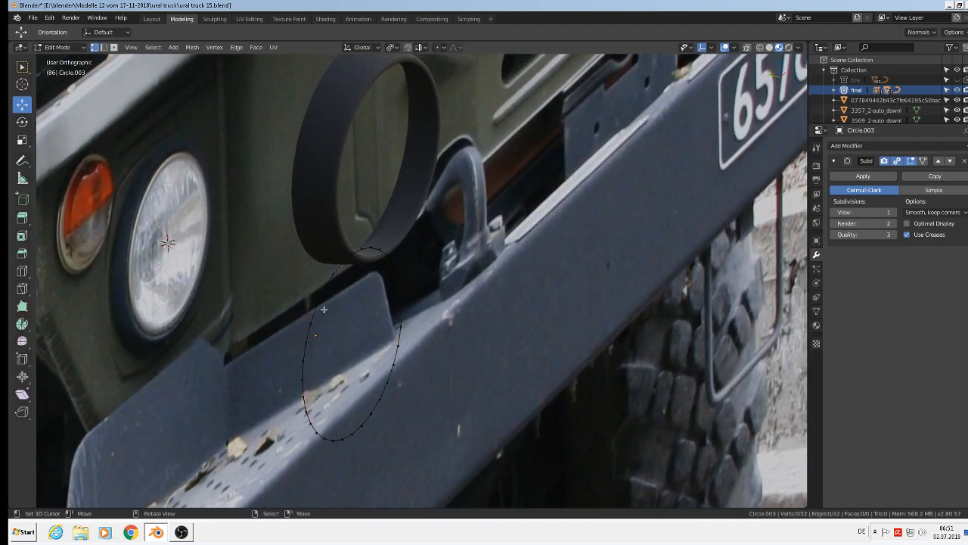
pyautogui.press('a')
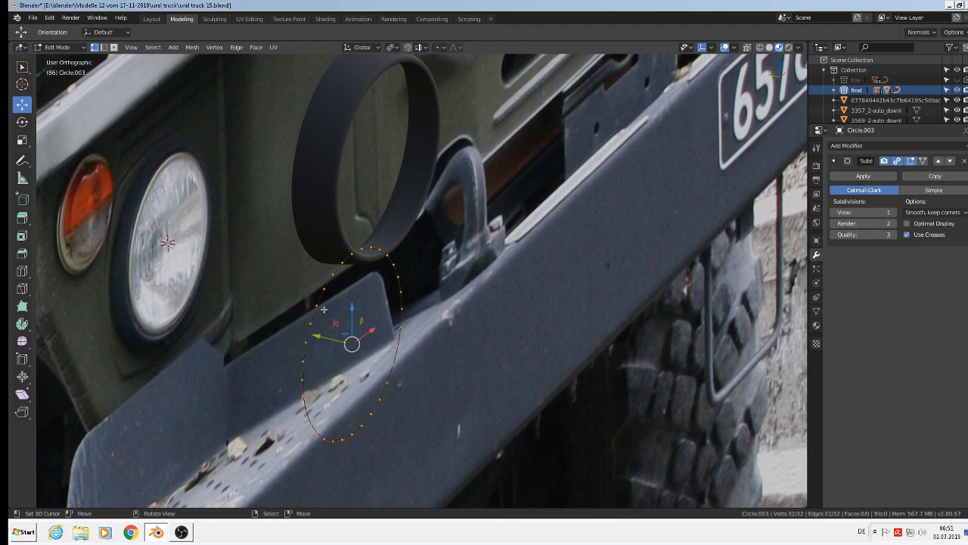
pyautogui.press('e')
pyautogui.press('y')
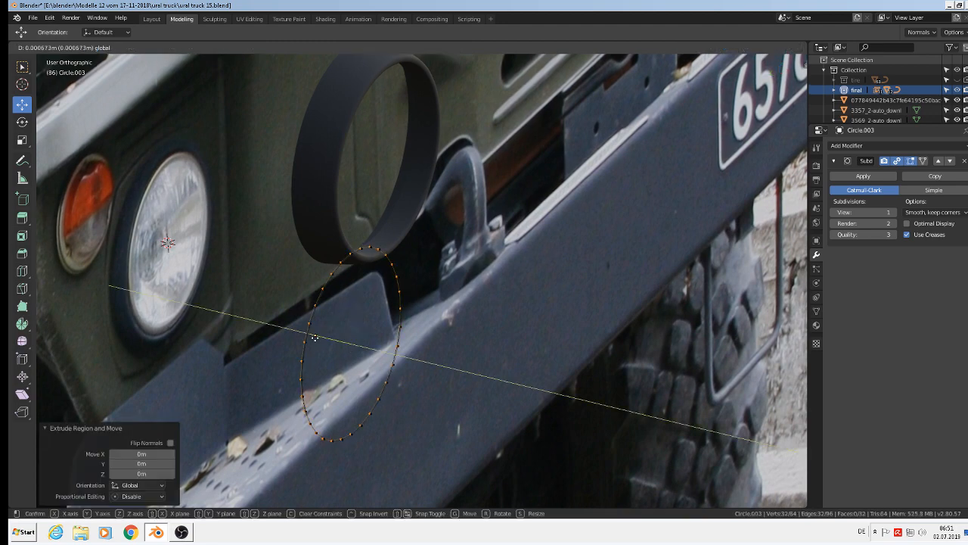
pyautogui.click(257, 317)
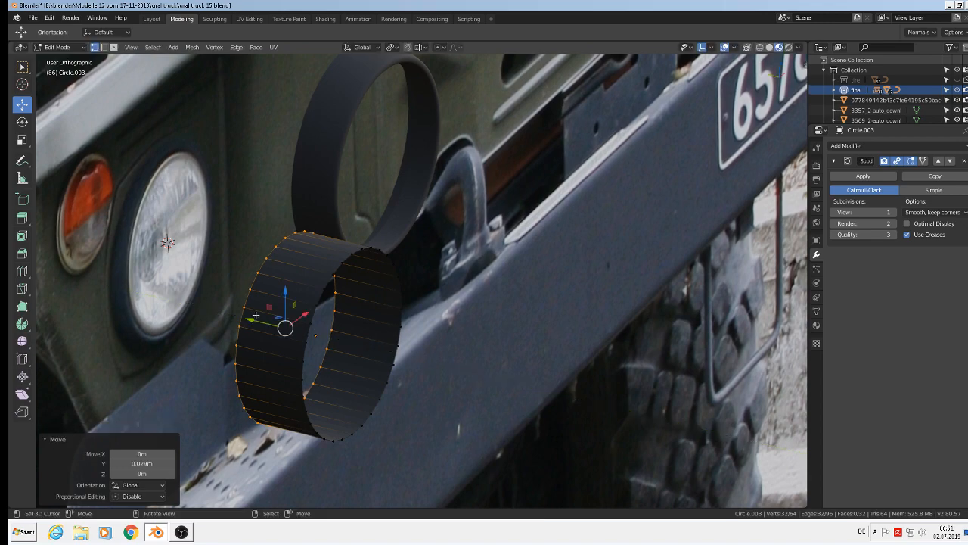
# Step: Scale the extruded back loop down by 0.313 and again by 0.890 to taper the wall into a cone
pyautogui.press('KP_1')
pyautogui.press('s')
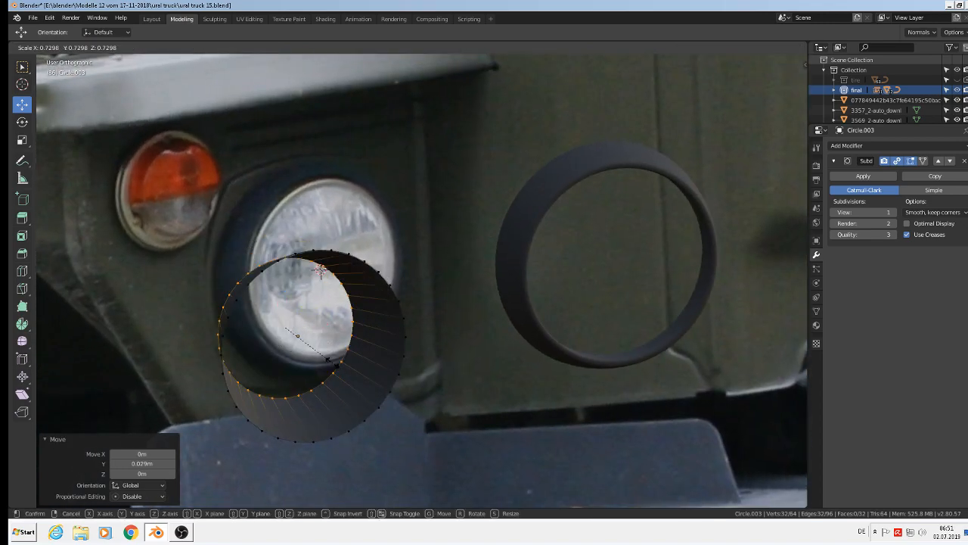
pyautogui.click(297, 343)
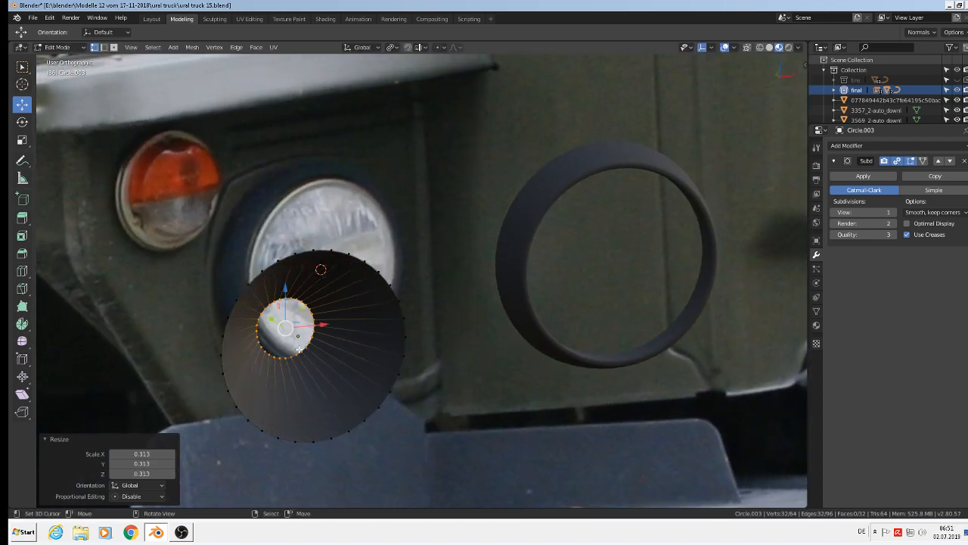
pyautogui.moveTo(297, 342); pyautogui.dragTo(260, 338, button='middle')
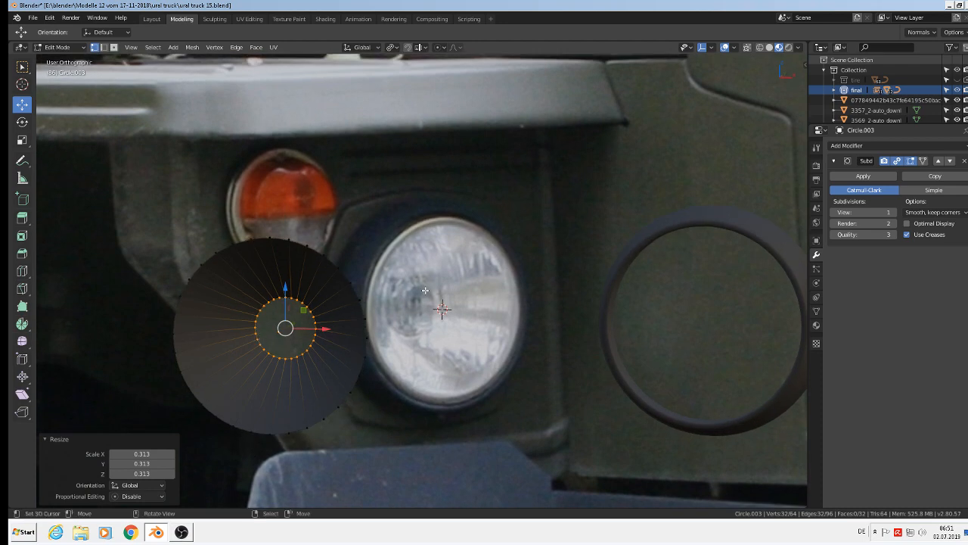
pyautogui.click(324, 327)
pyautogui.press('s')
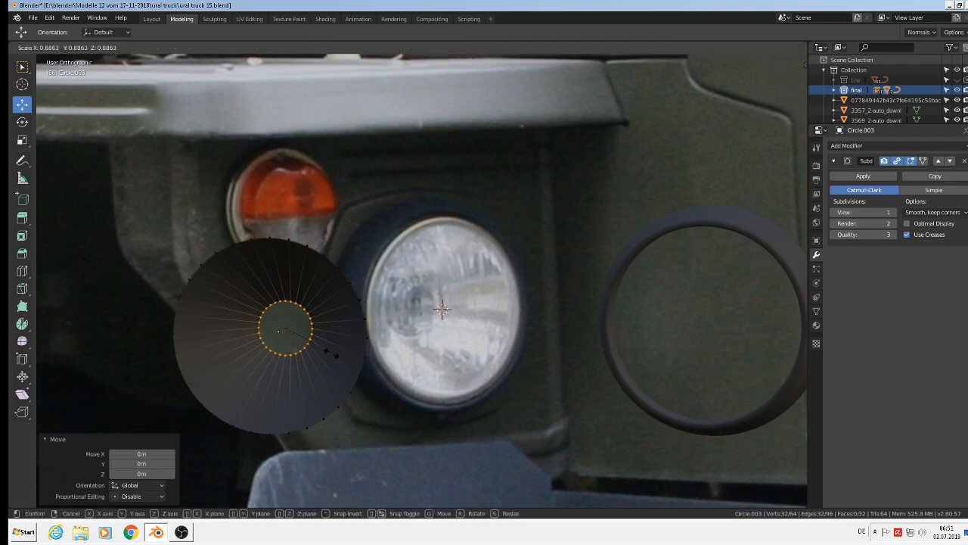
pyautogui.click(333, 353)
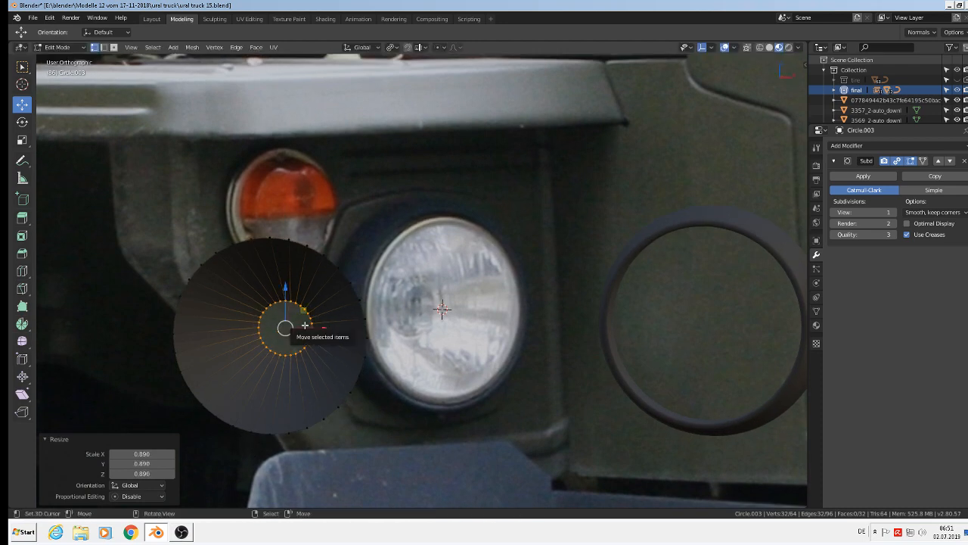
# Step: Close the cone's small back opening with Grid Fill at span 8 and select the fill's centre vertex
pyautogui.moveTo(304, 326); pyautogui.dragTo(260, 201, button='middle')
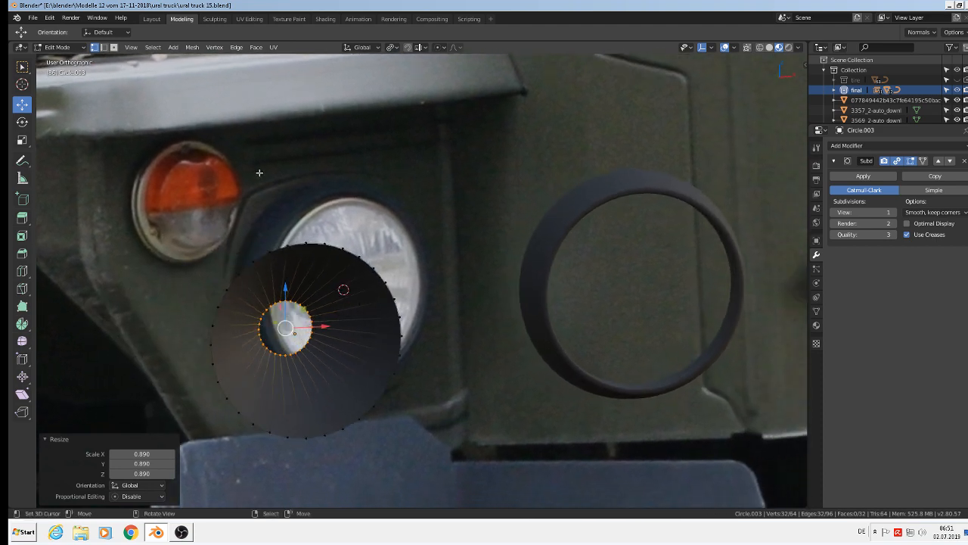
pyautogui.press('F3')
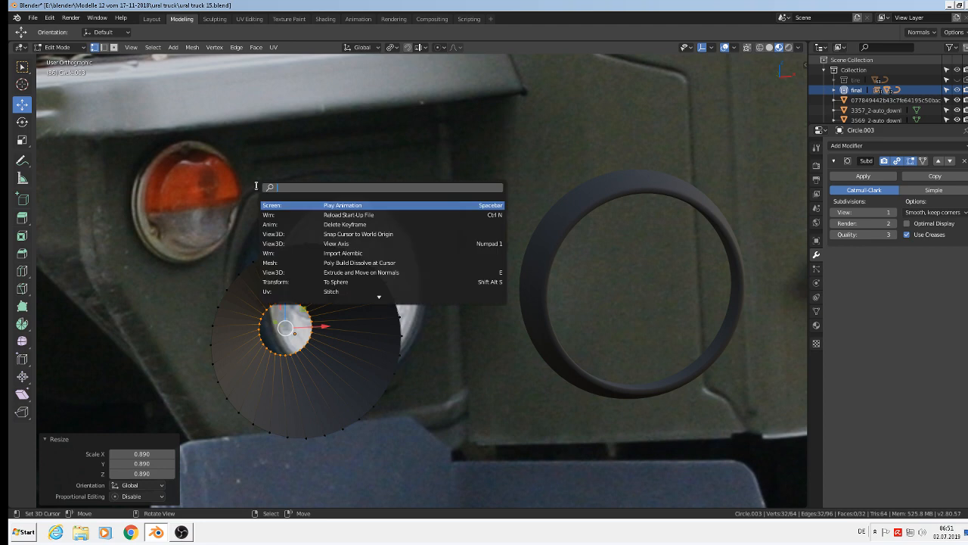
pyautogui.write('fil')
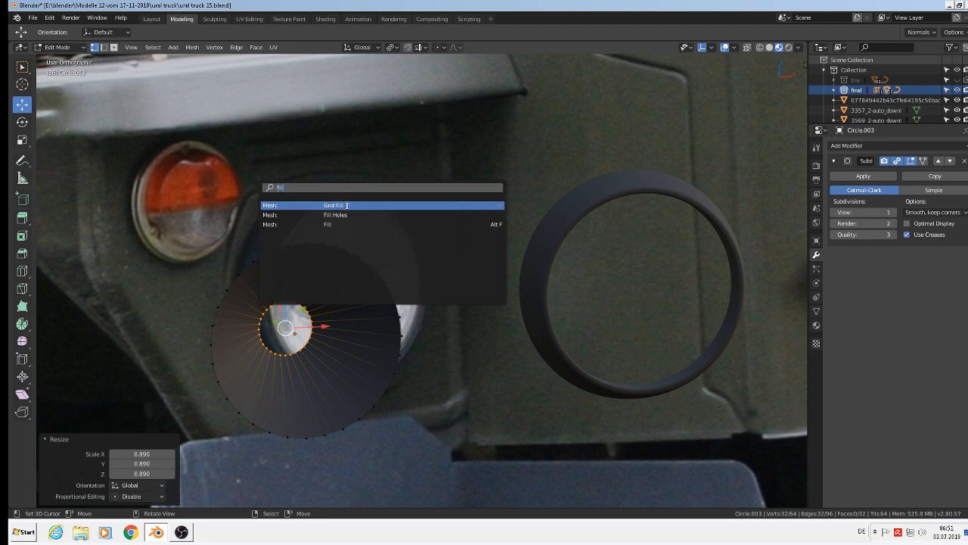
pyautogui.click(348, 205)
pyautogui.scroll(4, 300, 345)
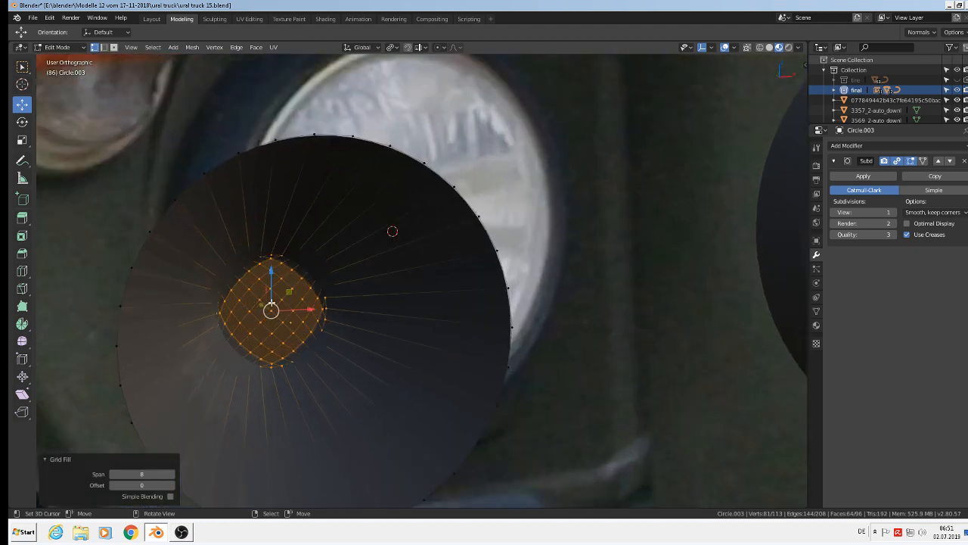
pyautogui.rightClick(271, 311)
# Step: Add one loop cut around the middle of the cone and scale it outward by 1.224
pyautogui.moveTo(273, 316); pyautogui.dragTo(366, 261, button='middle')
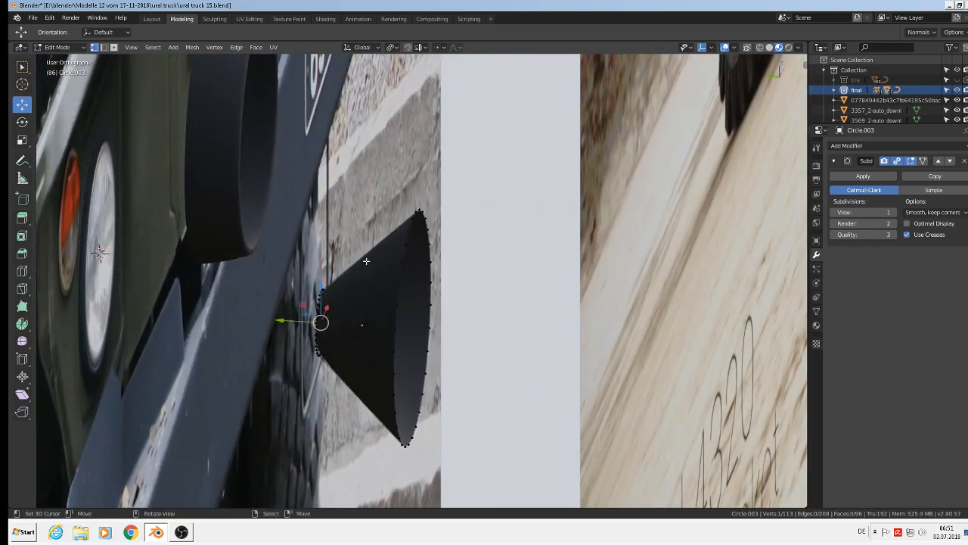
pyautogui.hotkey('ctrl', 'r')
pyautogui.click(362, 278)
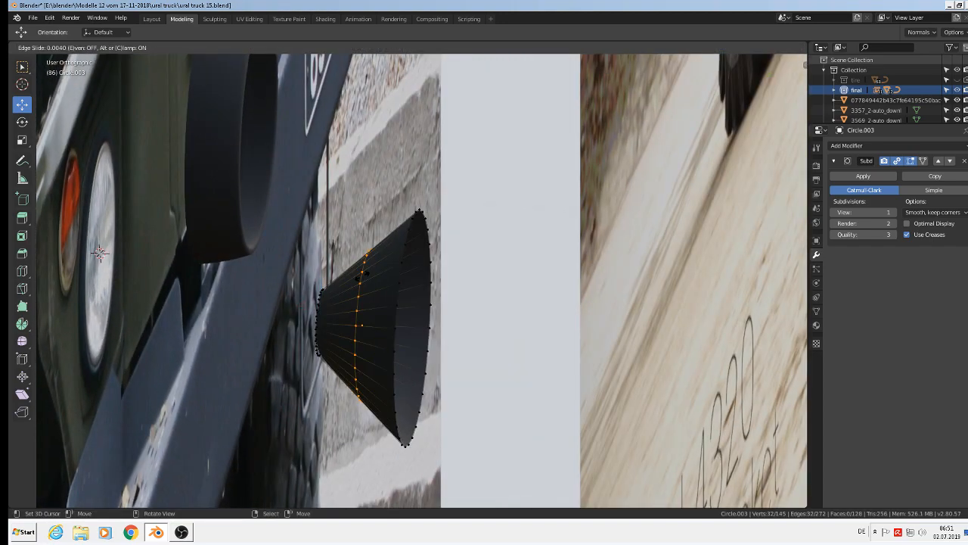
pyautogui.click(499, 409)
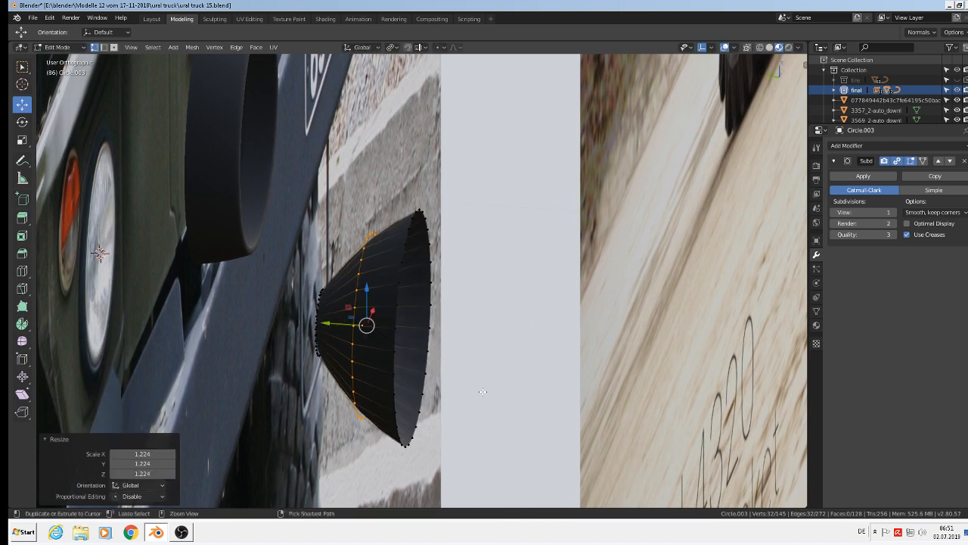
# Step: Bevel the cone's middle edge loop with 2 segments and a width of 0.186 m to round the reflector
pyautogui.hotkey('ctrl', 'b')
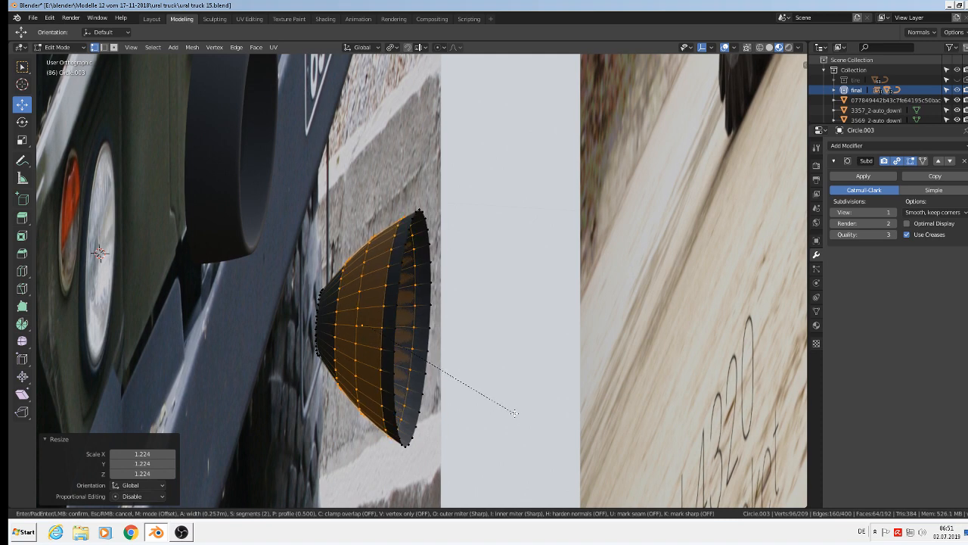
pyautogui.click(506, 411)
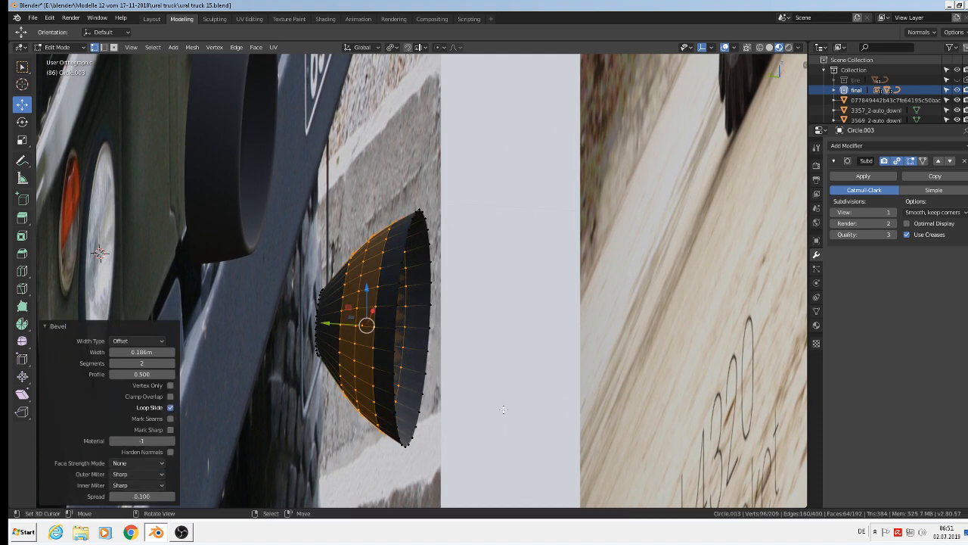
# Step: Leave mesh editing and apply smooth shading to the reflector bowl
pyautogui.moveTo(502, 411); pyautogui.dragTo(145, 324, button='middle')
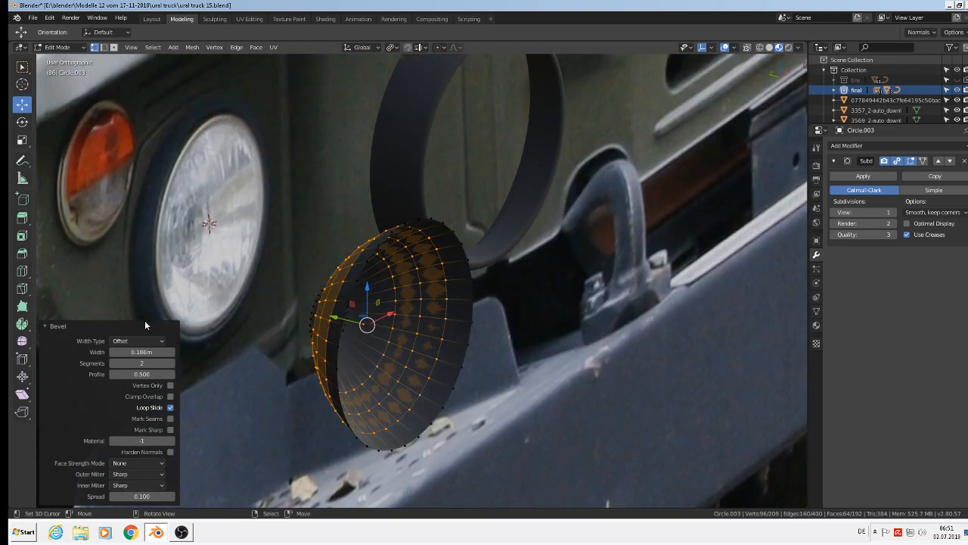
pyautogui.press('Tab')
pyautogui.moveTo(403, 333); pyautogui.dragTo(341, 329, button='middle')
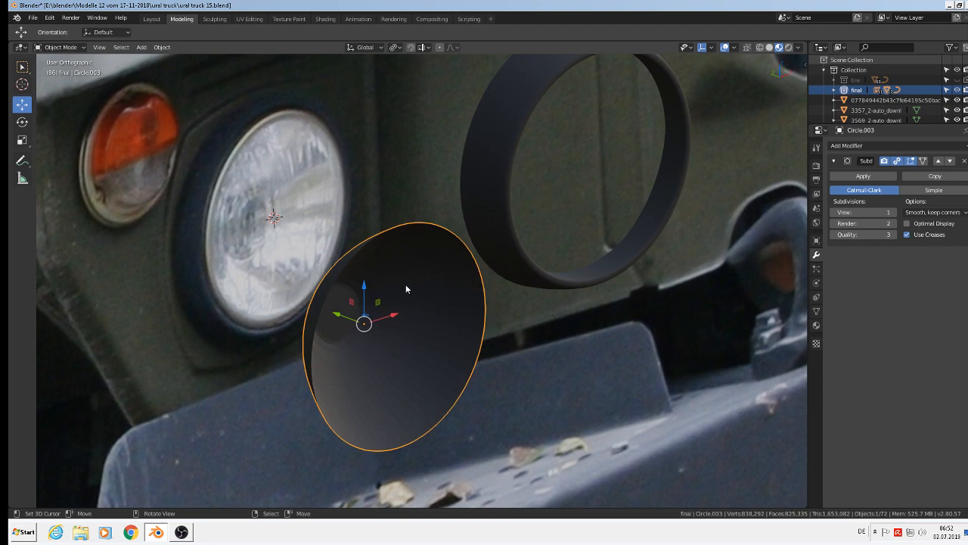
pyautogui.click(163, 47)
pyautogui.click(183, 51)
pyautogui.click(164, 47)
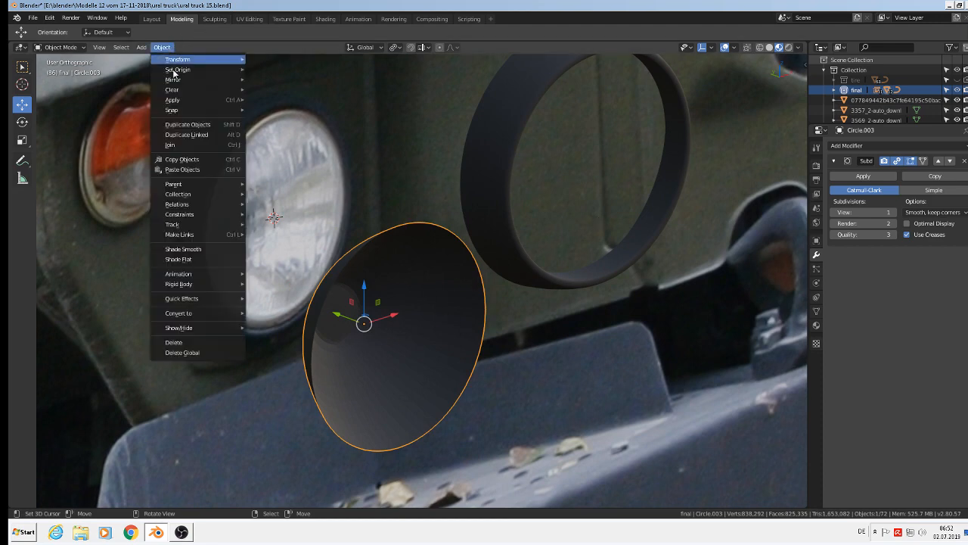
pyautogui.click(191, 249)
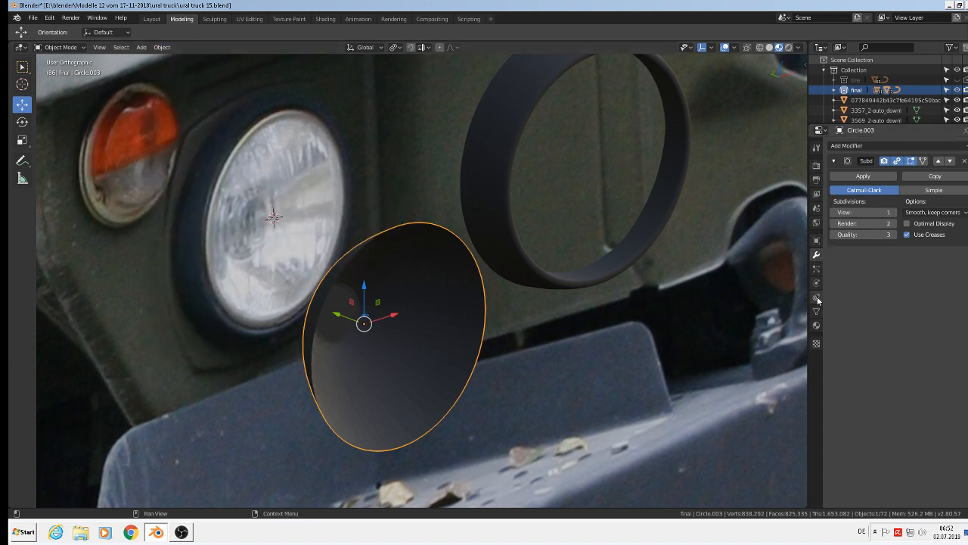
# Step: Add a second empty material slot to the reflector and assign the existing mirrow material to its first slot
pyautogui.click(817, 325)
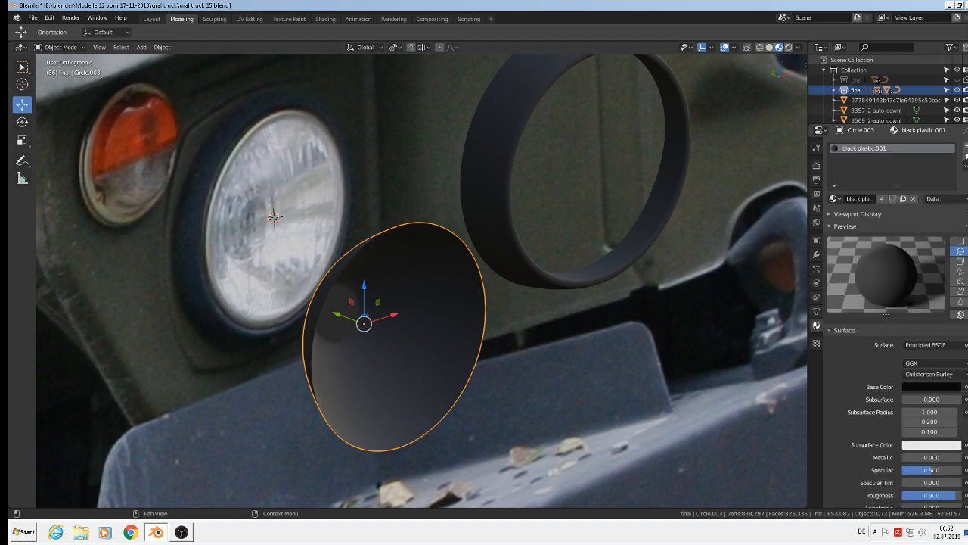
pyautogui.click(965, 147)
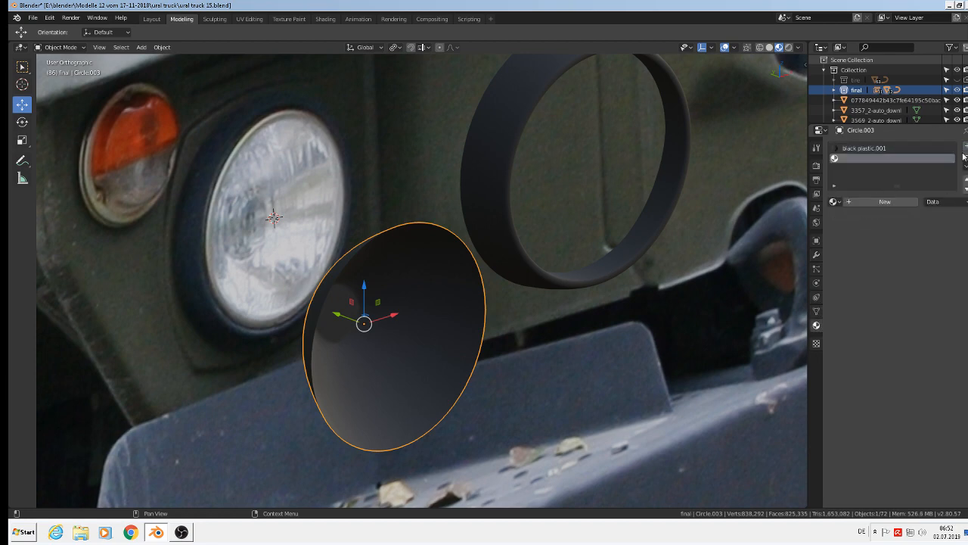
pyautogui.click(864, 149)
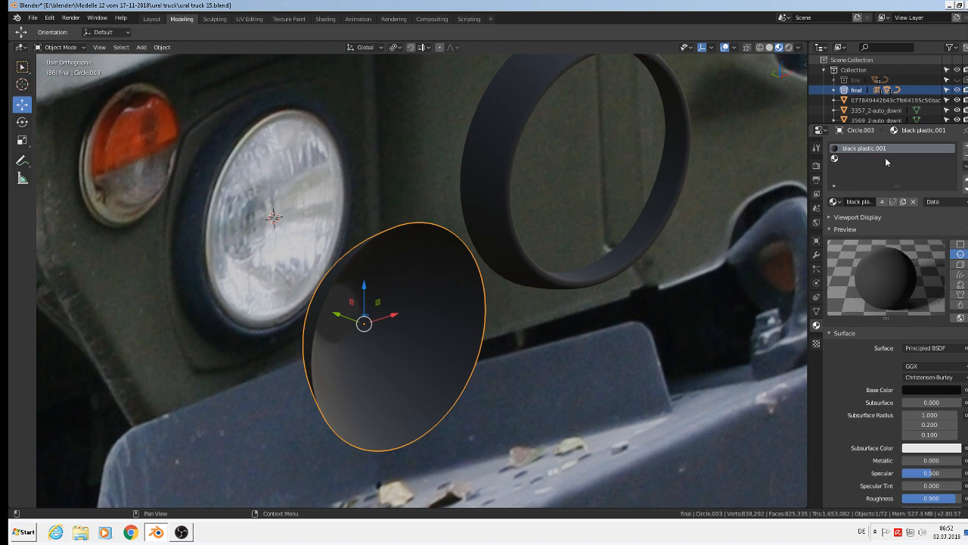
pyautogui.click(833, 202)
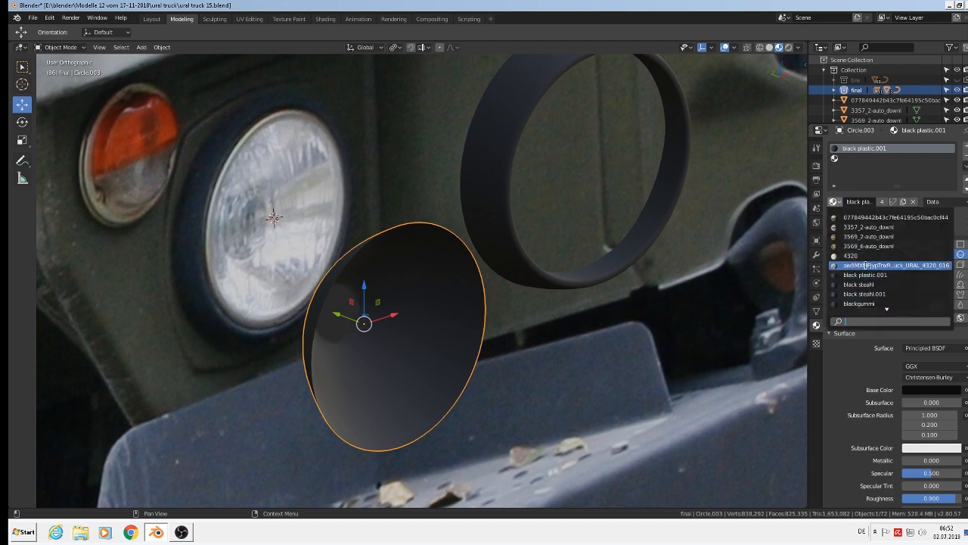
pyautogui.write('mi')
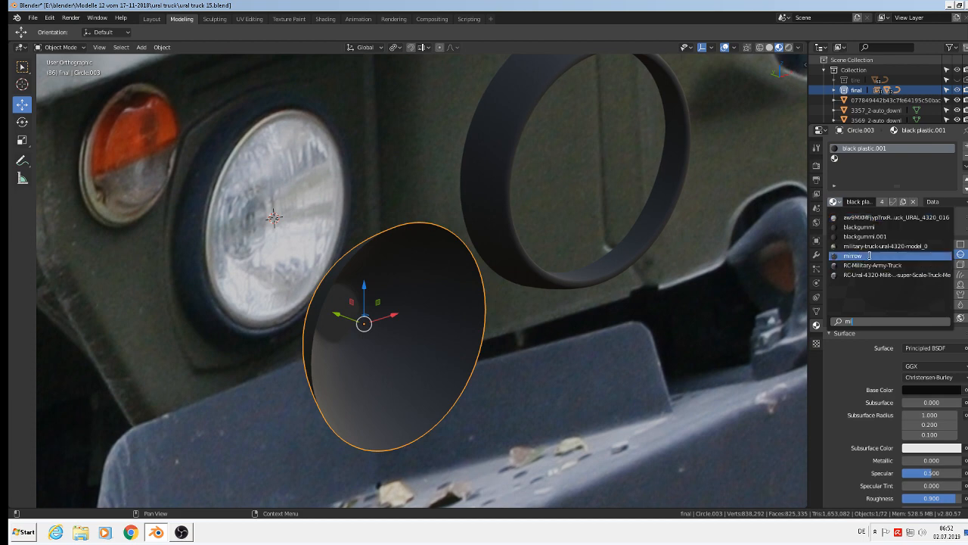
pyautogui.click(870, 255)
pyautogui.moveTo(452, 305); pyautogui.dragTo(403, 302, button='middle')
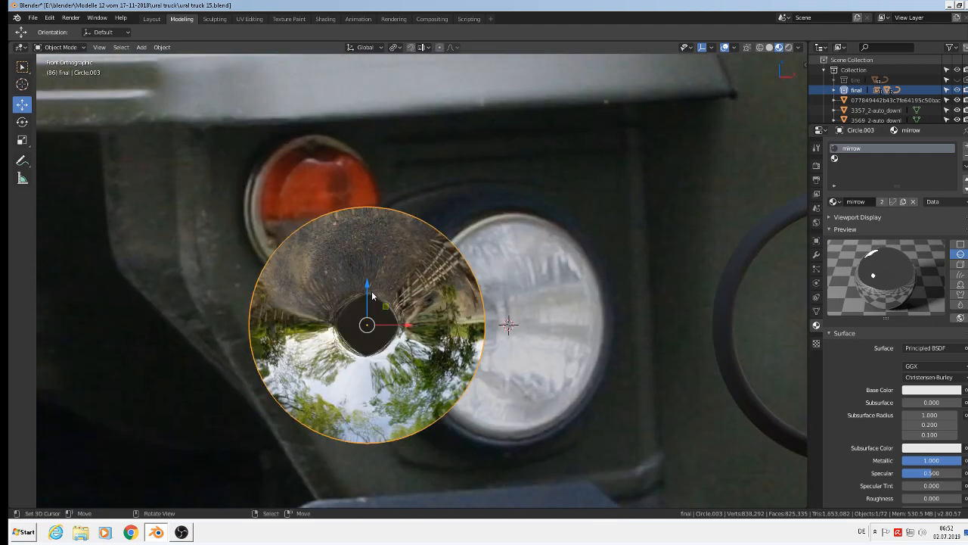
# Step: Select the reflector's whole mesh and apply the object's rotation and scale
pyautogui.press('Tab')
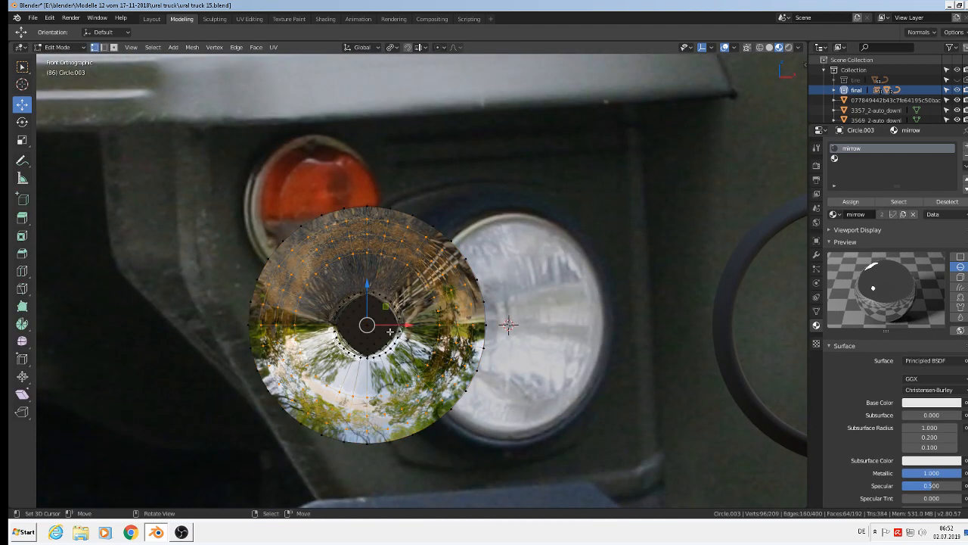
pyautogui.press('a')
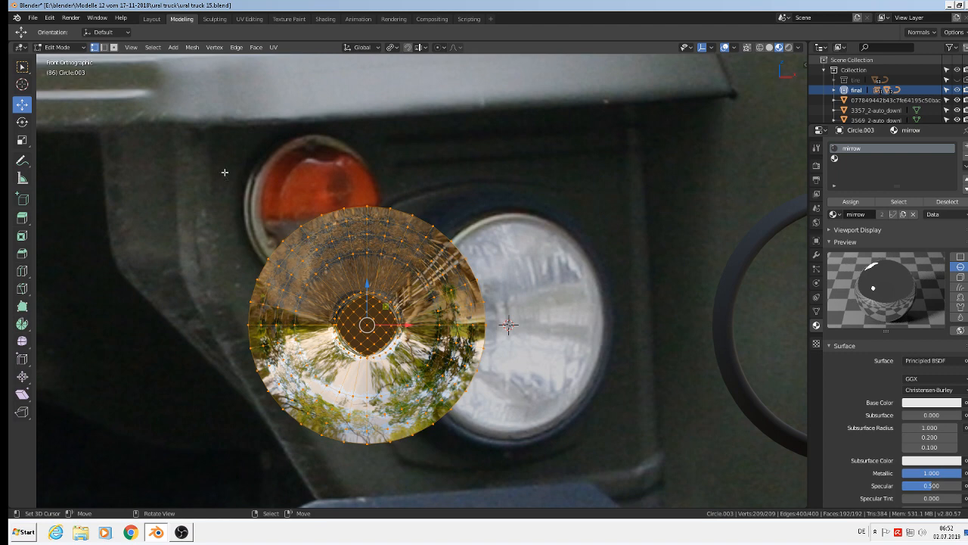
pyautogui.press('Tab')
pyautogui.click(162, 47)
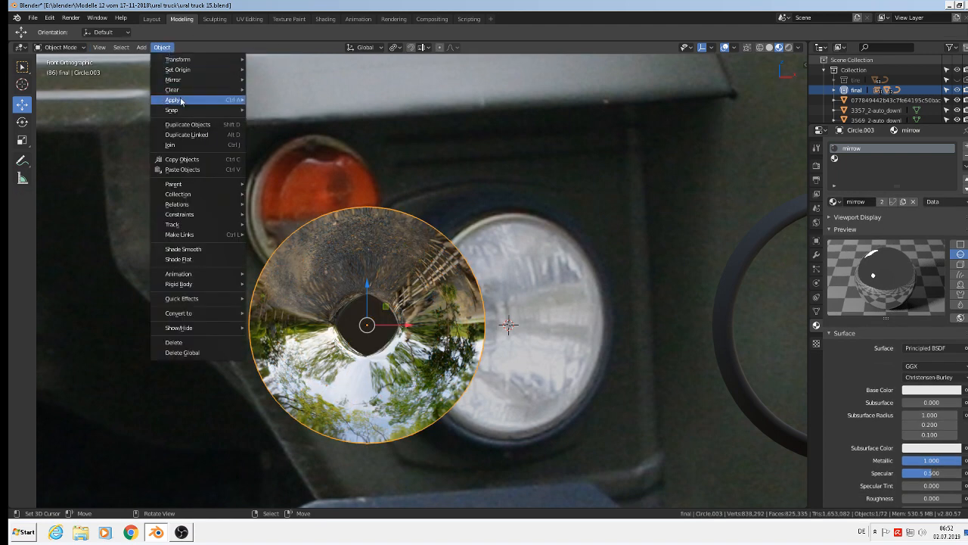
pyautogui.moveTo(181, 101)
pyautogui.click(310, 141)
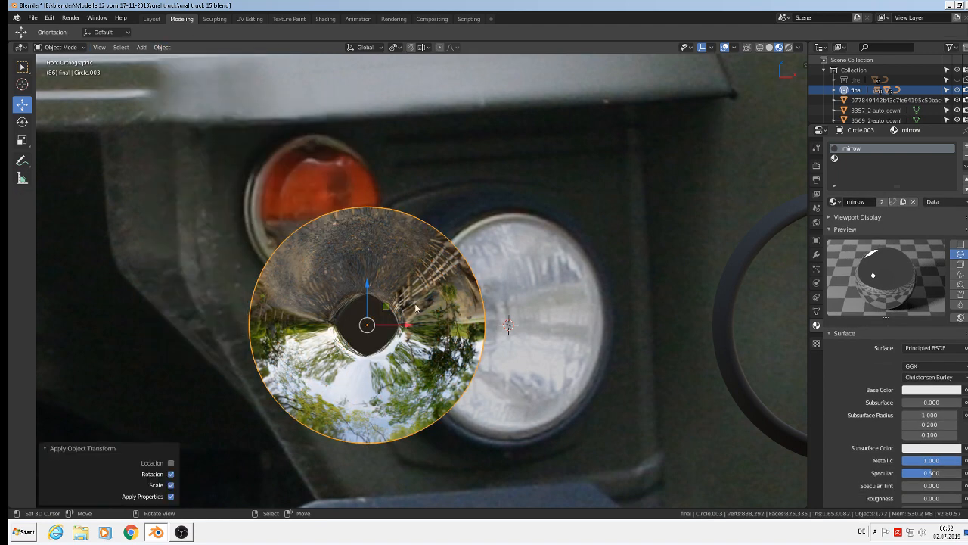
# Step: UV-map the whole reflector mesh with Project From View from the front view
pyautogui.press('Tab')
pyautogui.press('u')
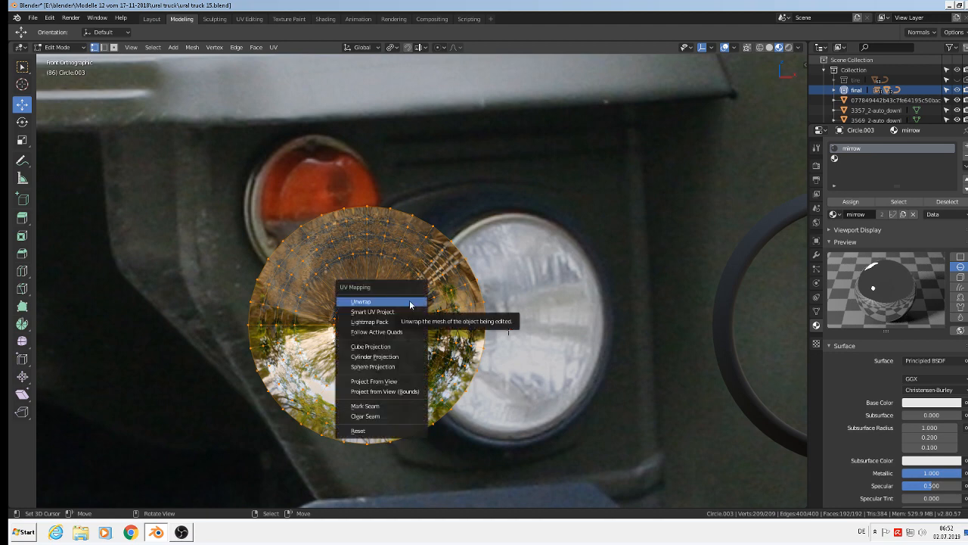
pyautogui.click(398, 384)
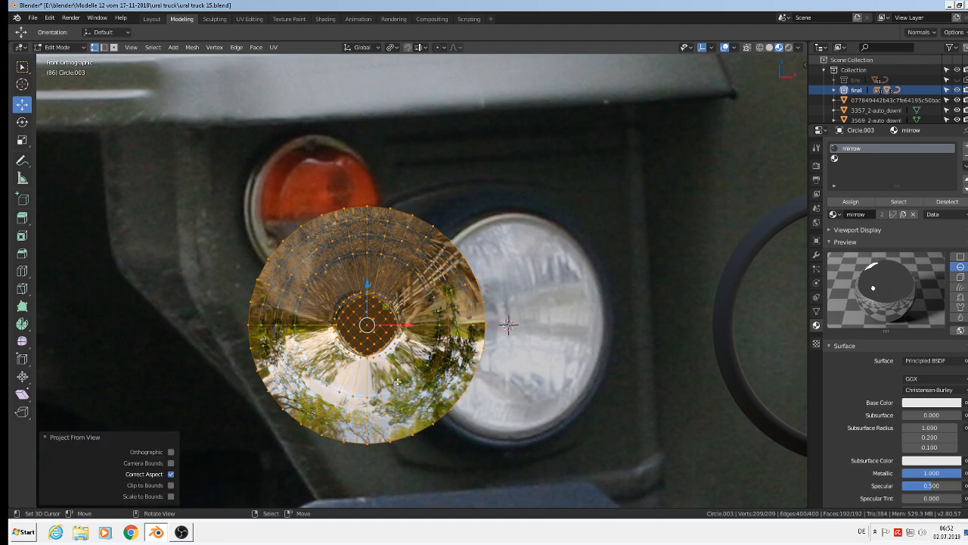
pyautogui.press('Tab')
# Step: Move the reflector -0.00827 m along the Y axis
pyautogui.moveTo(384, 347); pyautogui.dragTo(501, 382, button='middle')
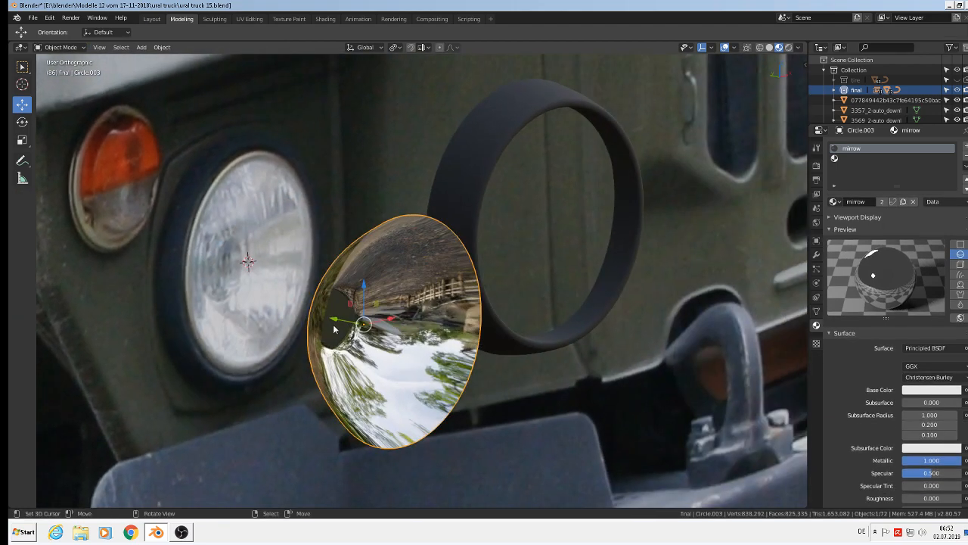
pyautogui.press('g')
pyautogui.press('y')
pyautogui.click(352, 320)
# Step: Bulge the reflector's back cap by moving its centre vertex 0.00201 m along Y using smooth proportional editing at size 0.017
pyautogui.scroll(5, 359, 320)
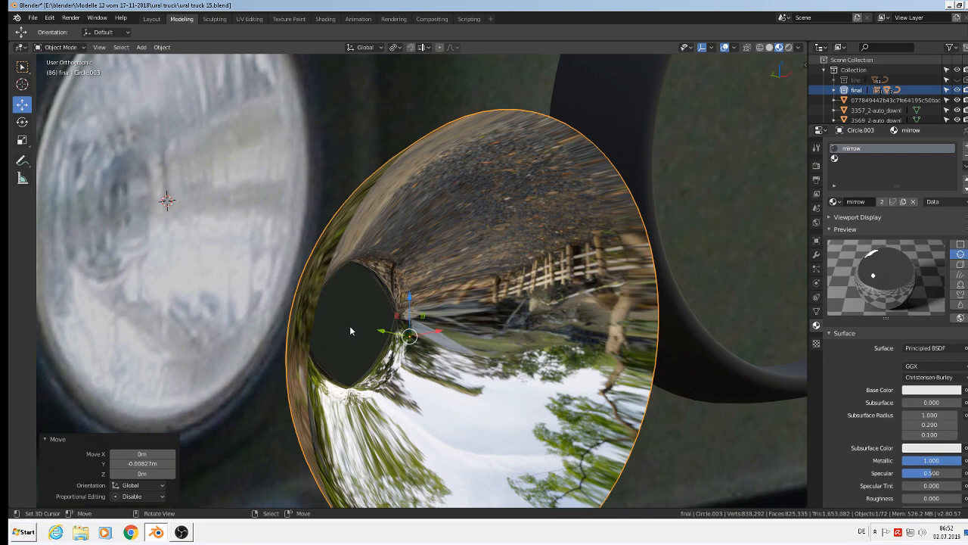
pyautogui.press('Tab')
pyautogui.click(351, 327)
pyautogui.moveTo(350, 327); pyautogui.dragTo(375, 342, button='middle')
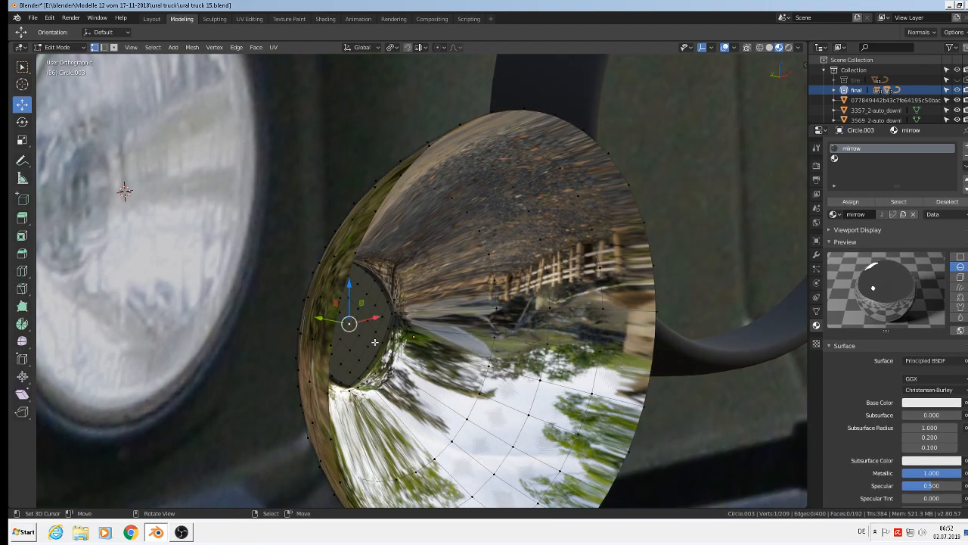
pyautogui.click(443, 50)
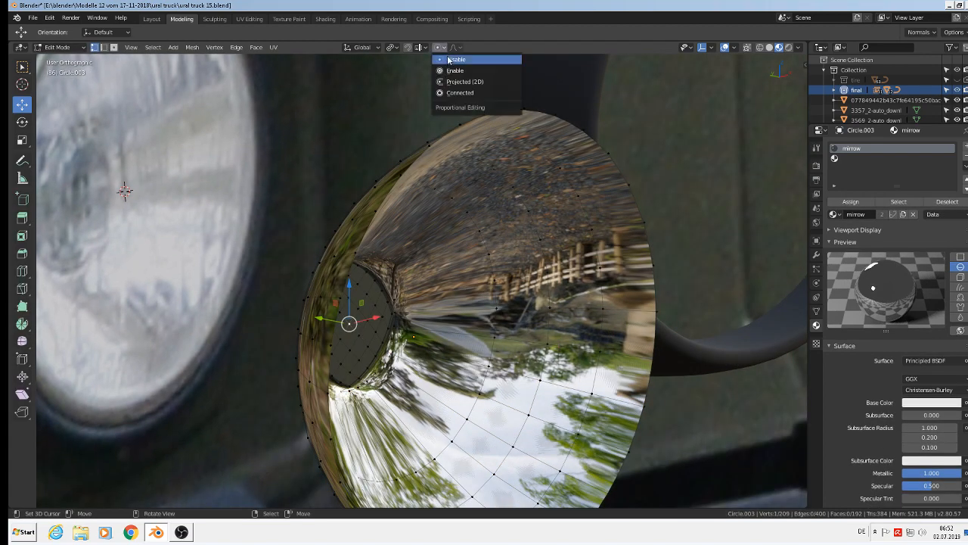
pyautogui.click(451, 61)
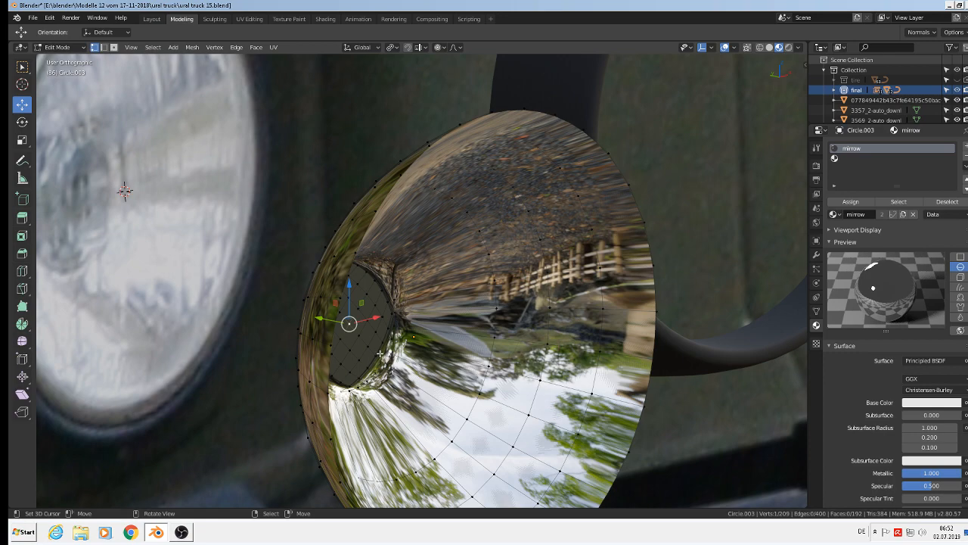
pyautogui.press('g')
pyautogui.press('y')
pyautogui.scroll(-2, 377, 352)
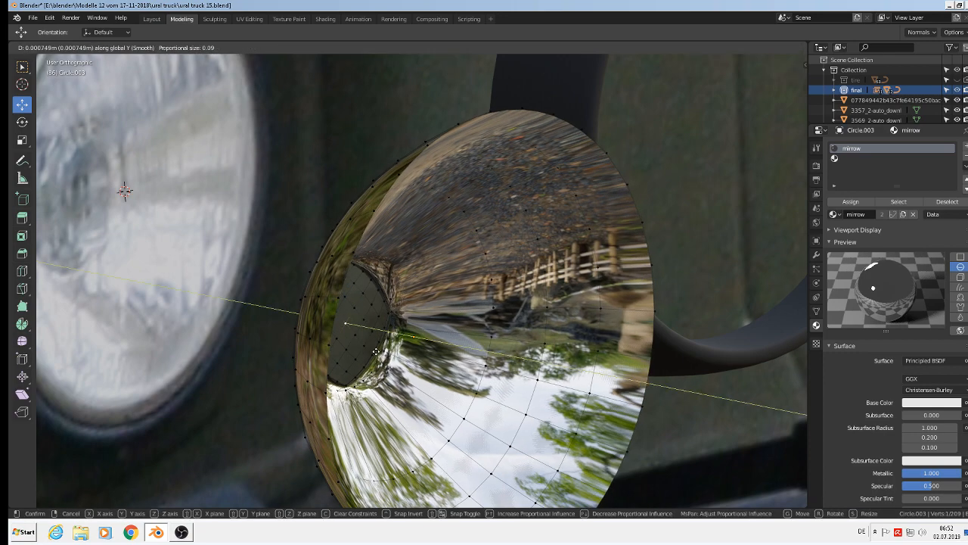
pyautogui.scroll(15, 376, 352)
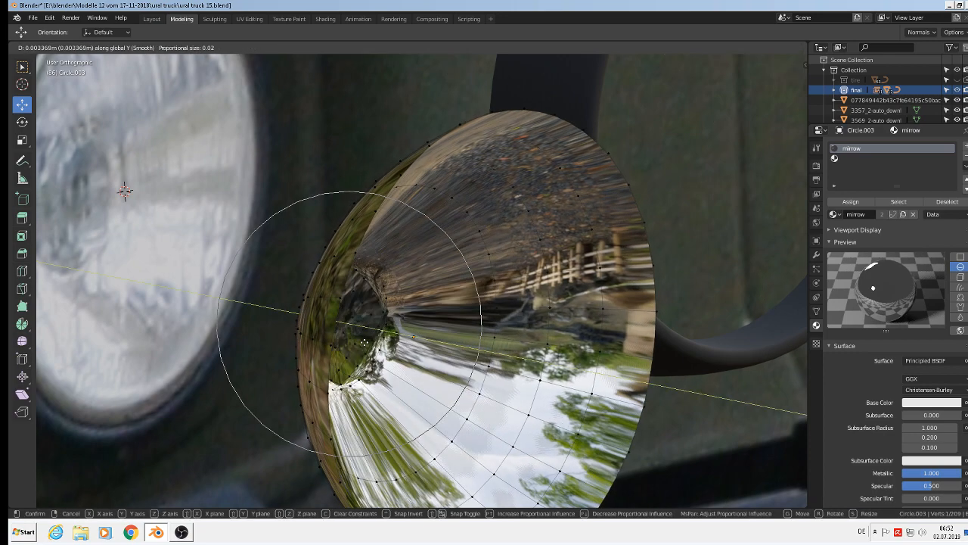
pyautogui.scroll(2, 372, 346)
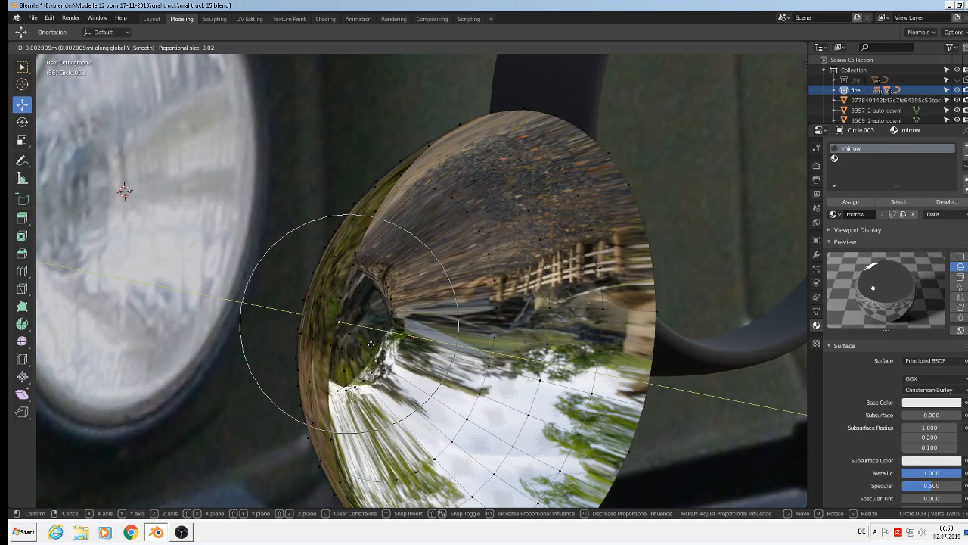
pyautogui.click(370, 344)
pyautogui.moveTo(330, 336); pyautogui.dragTo(310, 323, button='middle')
pyautogui.scroll(-5, 320, 316)
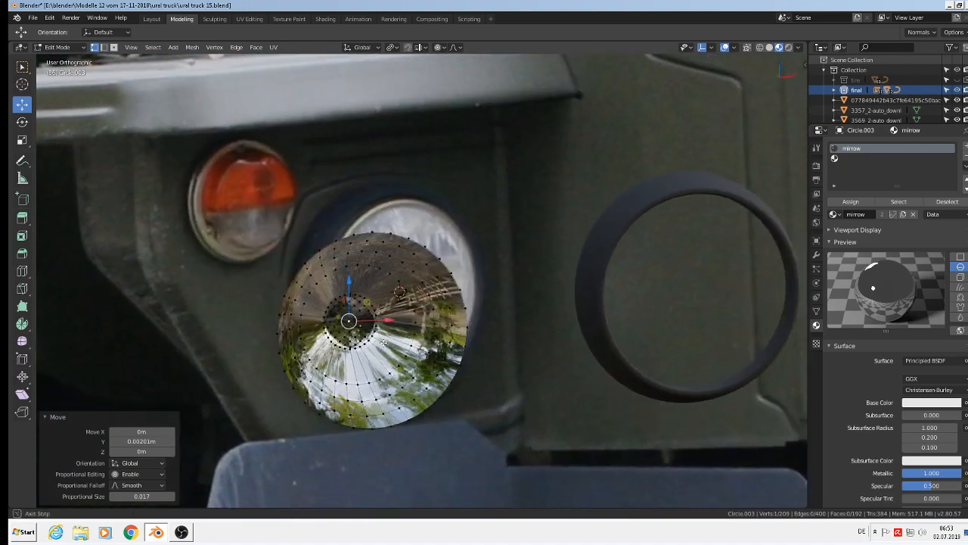
pyautogui.moveTo(383, 343); pyautogui.dragTo(395, 277, button='middle')
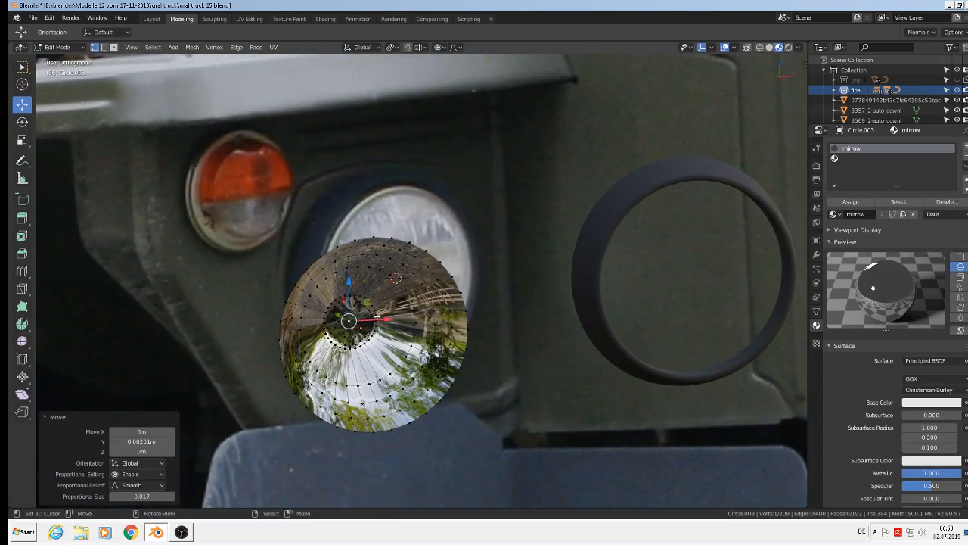
pyautogui.hotkey('alt', 'a')
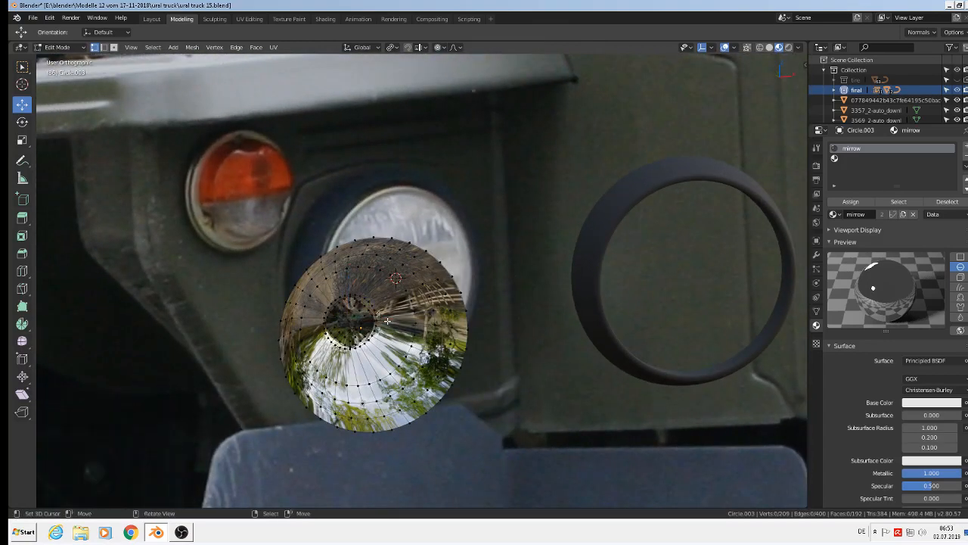
pyautogui.press('Tab')
# Step: Move the reflector along the X axis until it lines up with the black plastic rim
pyautogui.scroll(-1, 377, 316)
pyautogui.moveTo(377, 322)
pyautogui.mouseDown(button='middle')
pyautogui.moveTo(345, 310)
pyautogui.moveTo(368, 315)
pyautogui.moveTo(364, 326)
pyautogui.mouseUp(button='middle')
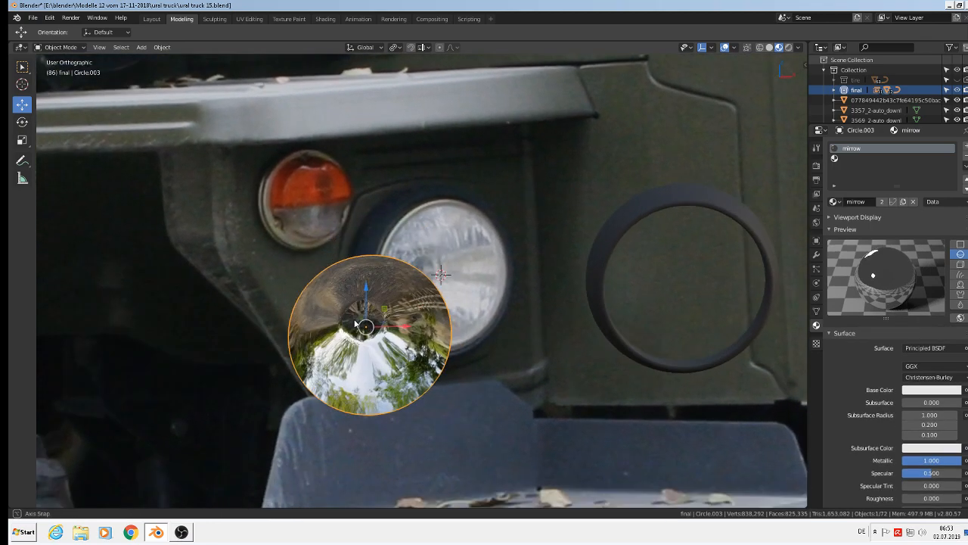
pyautogui.scroll(-2, 364, 326)
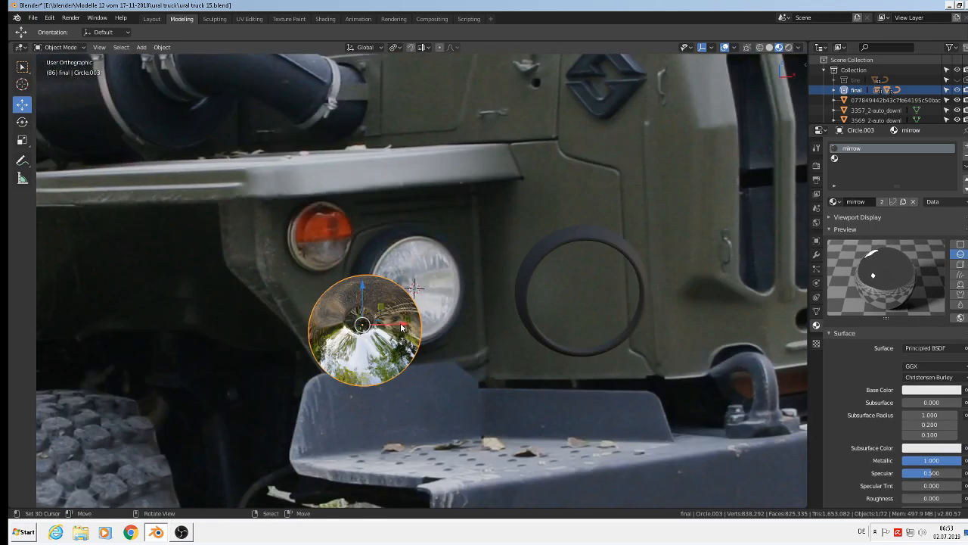
pyautogui.moveTo(401, 327); pyautogui.dragTo(620, 314)
# Step: Duplicate the reflector's outer edge loop in place and separate the copy into its own object
pyautogui.scroll(3, 620, 314)
pyautogui.press('Tab')
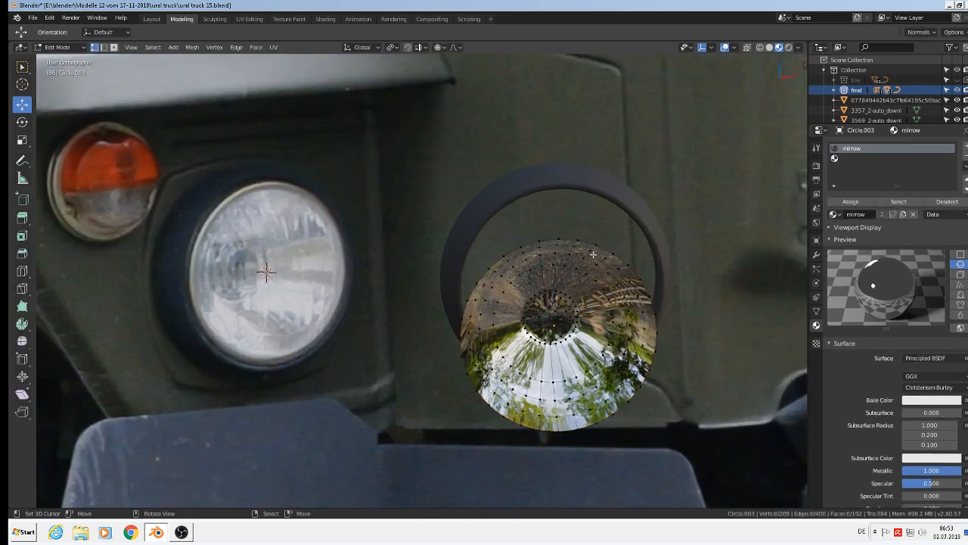
pyautogui.keyDown('alt'); pyautogui.click(593, 255); pyautogui.keyUp('alt')
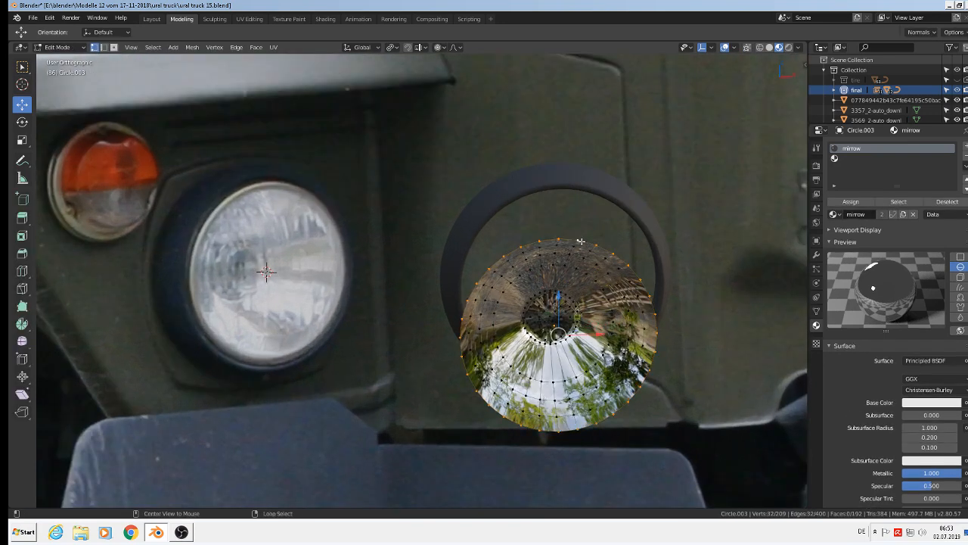
pyautogui.hotkey('shift', 'd')
pyautogui.rightClick(604, 287)
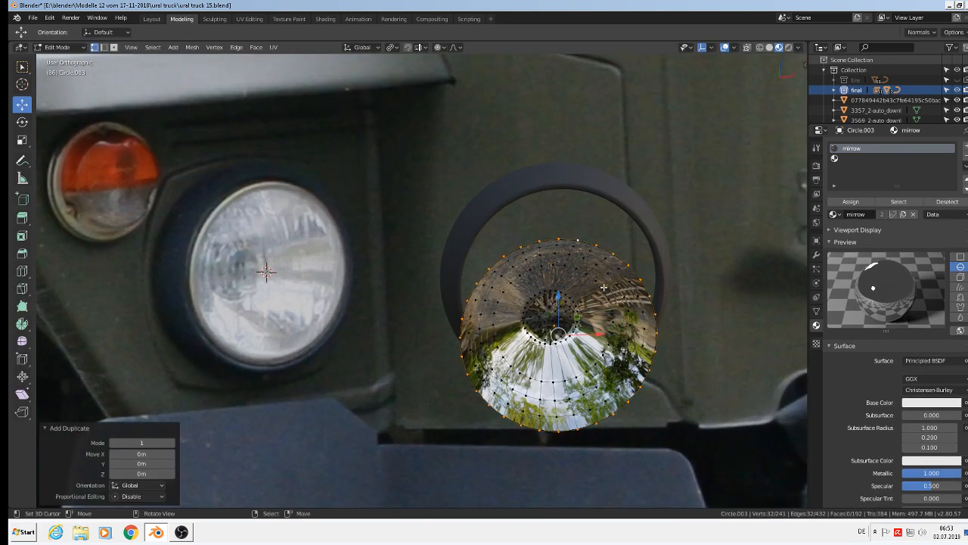
pyautogui.press('p')
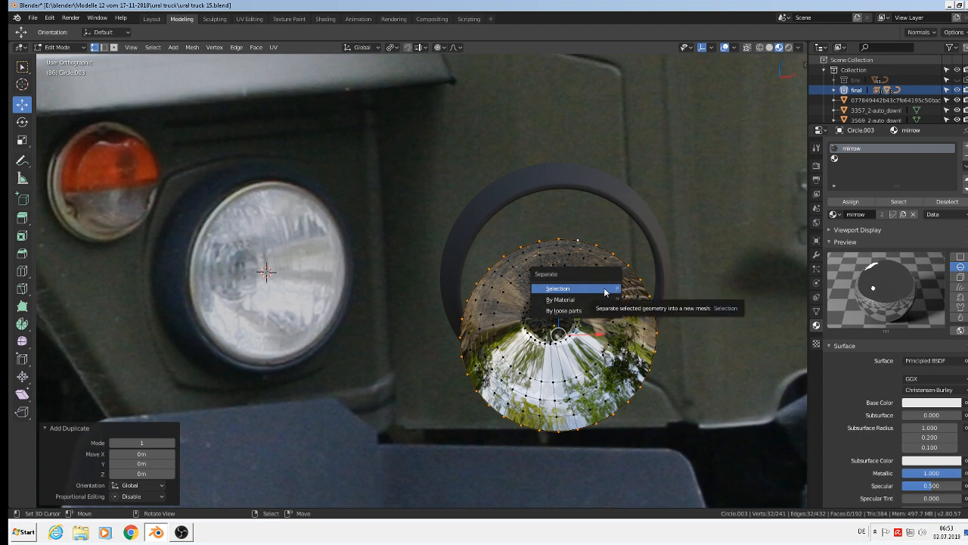
pyautogui.click(604, 290)
pyautogui.press('Tab')
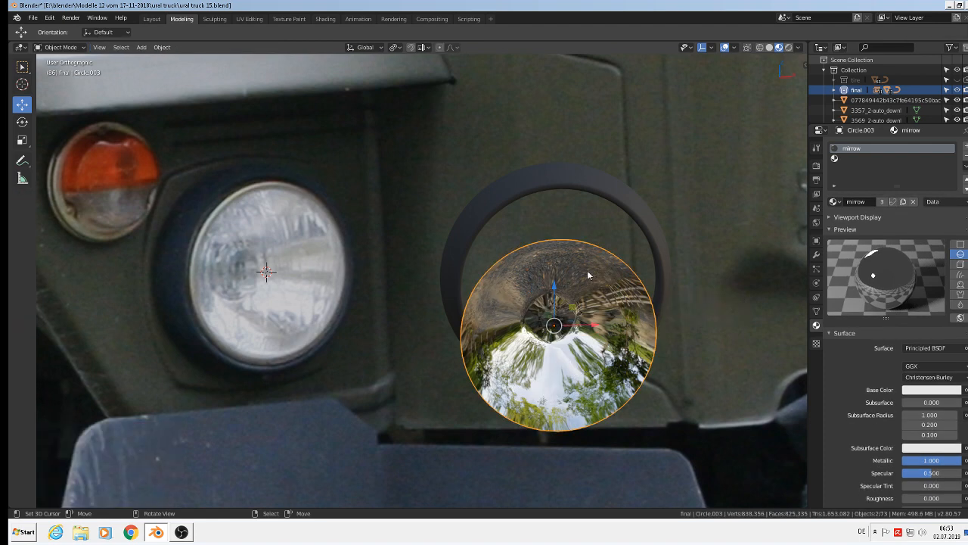
# Step: Move the separated edge ring -0.108 m along the X axis, away from the reflector
pyautogui.click(577, 245)
pyautogui.moveTo(582, 330); pyautogui.dragTo(568, 341, button='middle')
pyautogui.moveTo(587, 322); pyautogui.dragTo(301, 272)
pyautogui.click(301, 272)
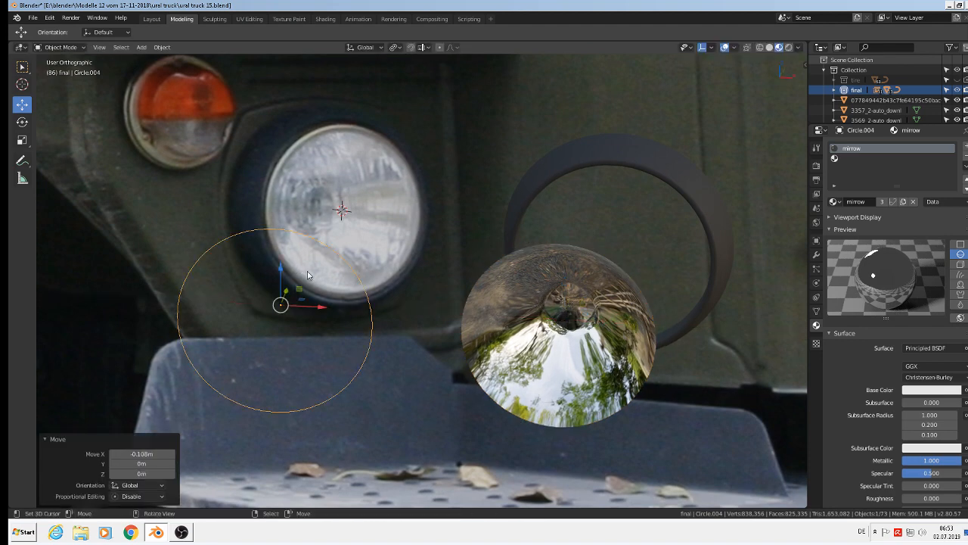
# Step: Save the truck model under its existing file name, ural truck 15.blend
pyautogui.moveTo(458, 248); pyautogui.dragTo(437, 247, button='middle')
pyautogui.click(34, 18)
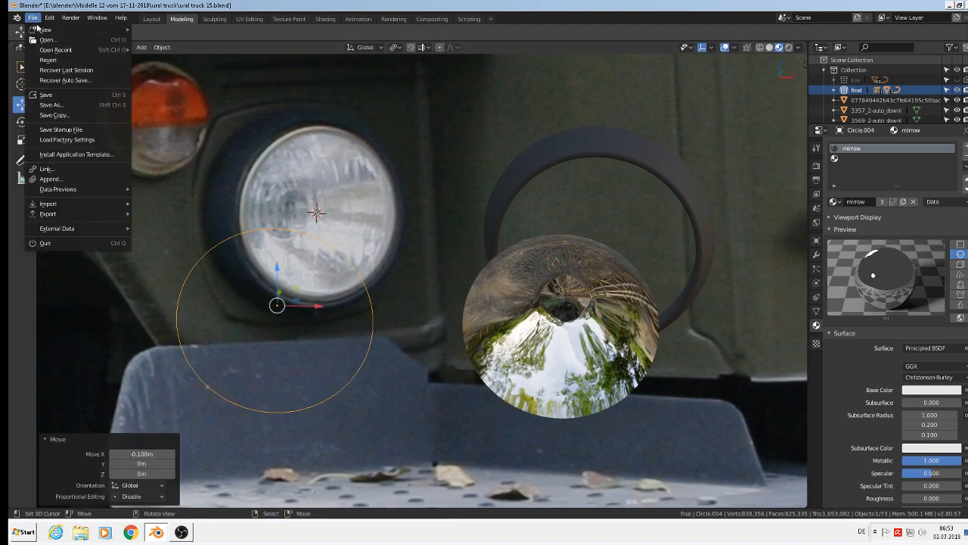
pyautogui.click(54, 99)
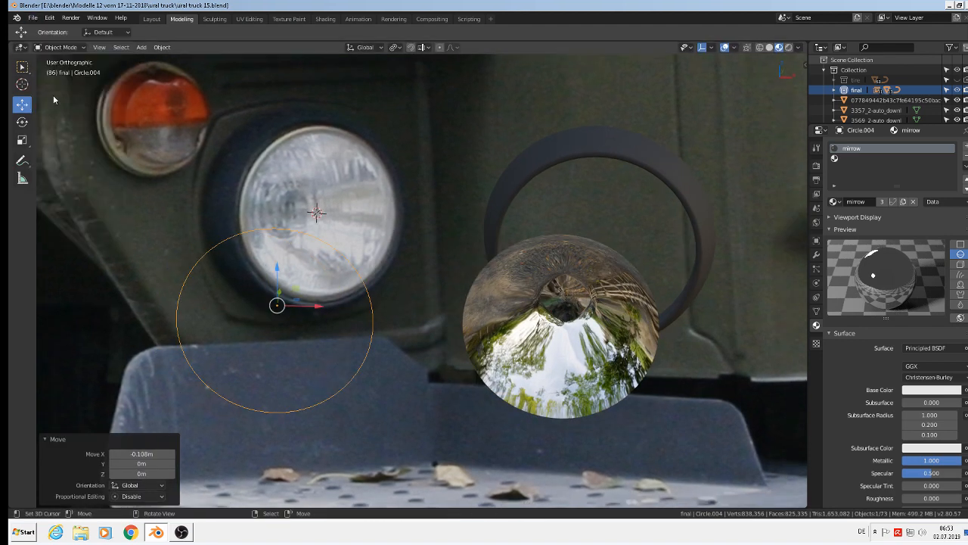
# Step: Move the mirrored reflector 0.00949 m along X and 0.0831 m along Y into the black plastic rim, and save the file
pyautogui.click(582, 305)
pyautogui.moveTo(583, 306); pyautogui.dragTo(369, 358, button='middle')
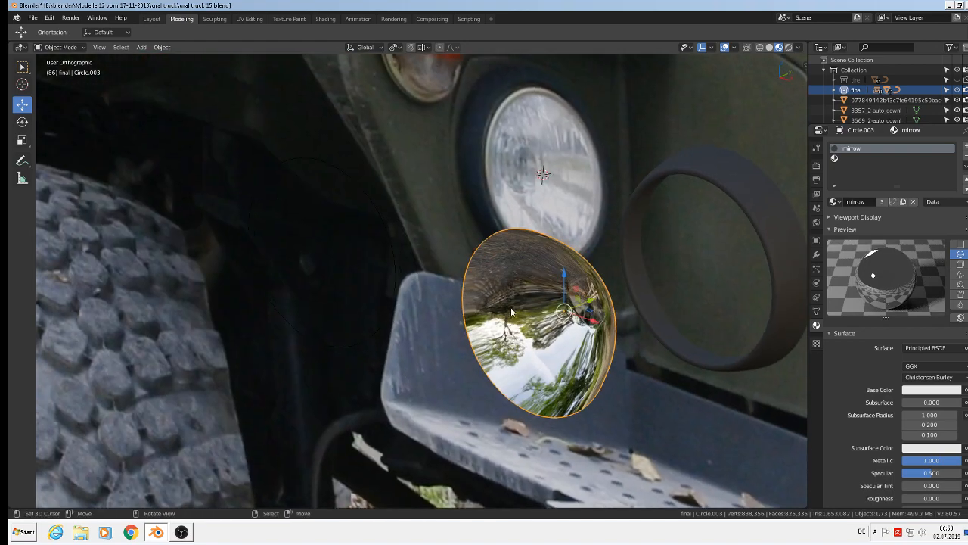
pyautogui.press('KP_1')
pyautogui.moveTo(599, 312); pyautogui.dragTo(624, 316)
pyautogui.moveTo(624, 316); pyautogui.dragTo(402, 383, button='middle')
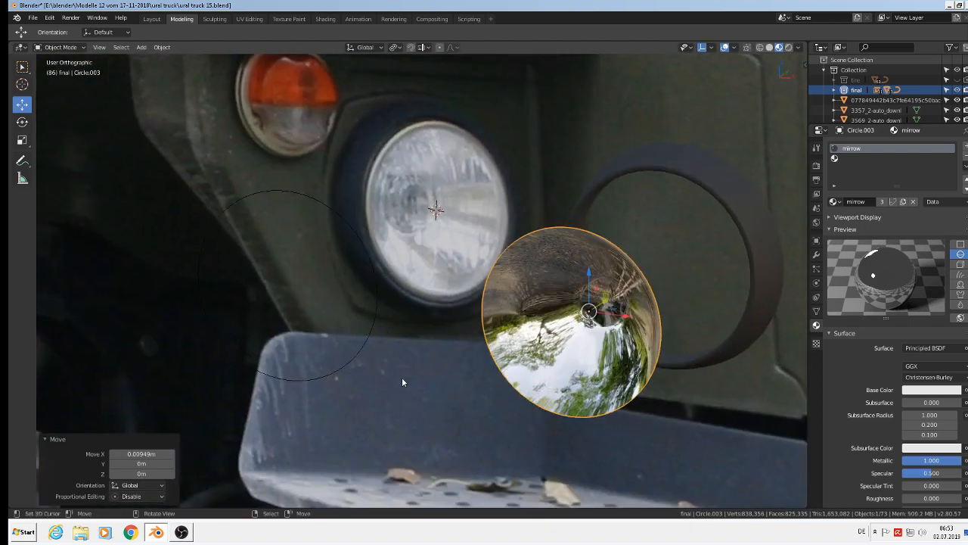
pyautogui.moveTo(603, 301); pyautogui.dragTo(702, 249)
pyautogui.moveTo(627, 308); pyautogui.dragTo(698, 284, button='middle')
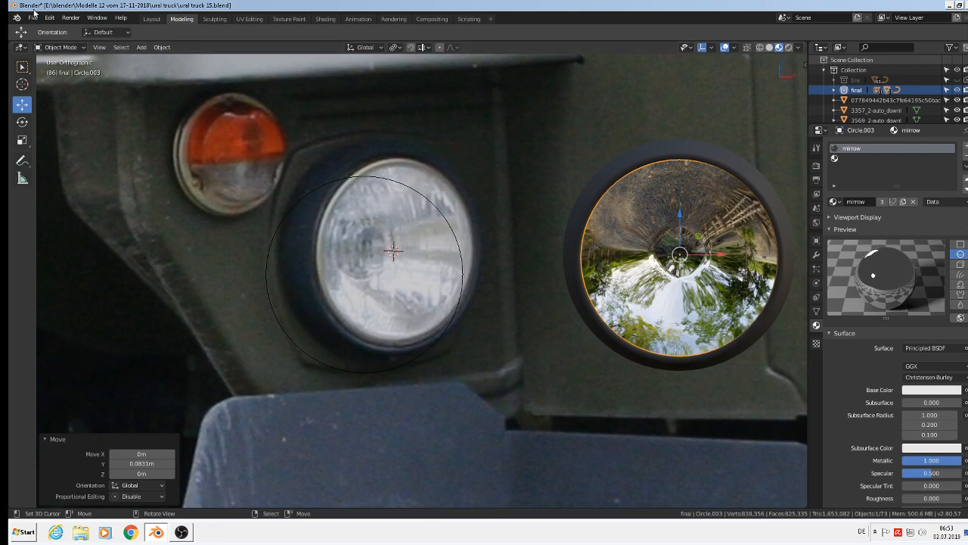
pyautogui.click(33, 17)
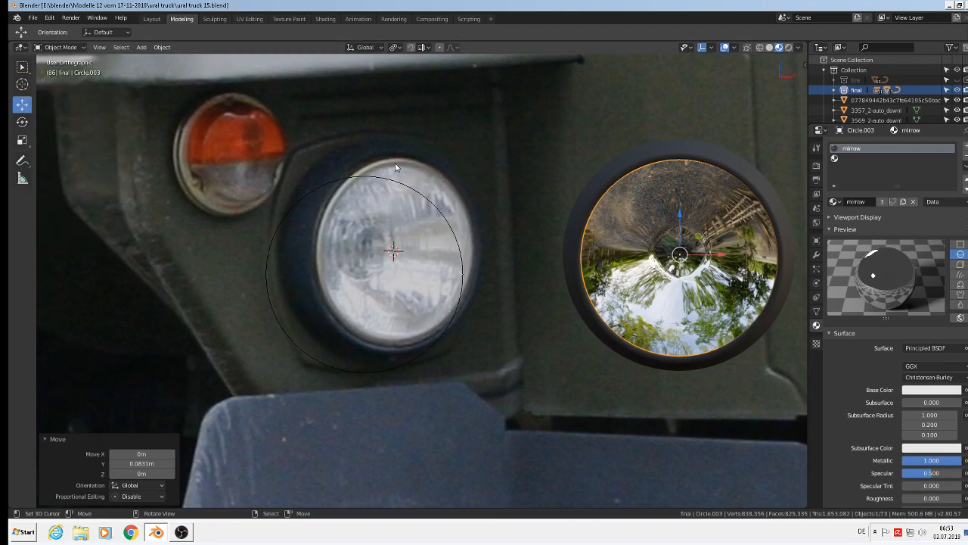
# Step: In front view, place the 3D cursor near the separated edge ring's centre and add a UV sphere with 32 segments and 16 rings
pyautogui.click(379, 181)
pyautogui.moveTo(376, 185); pyautogui.dragTo(388, 275, button='middle')
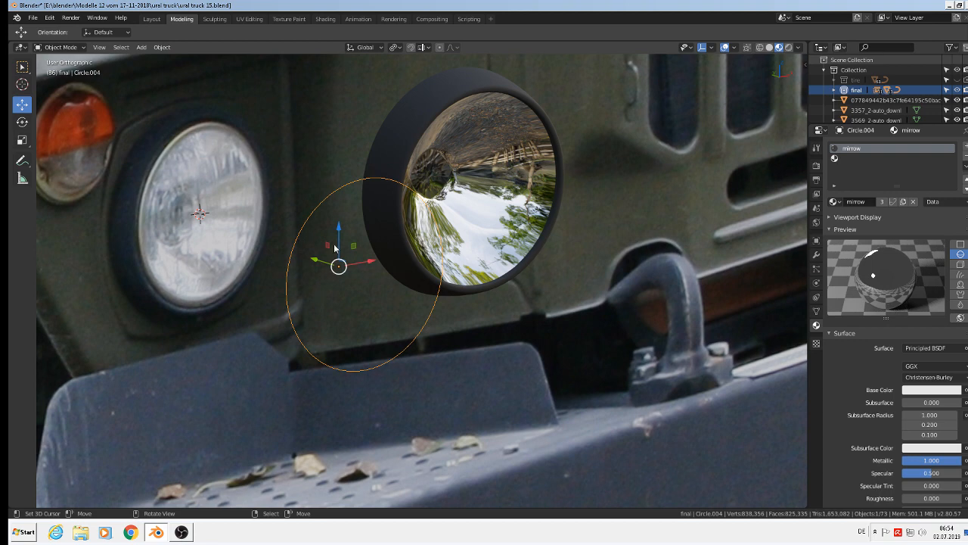
pyautogui.press('KP_1')
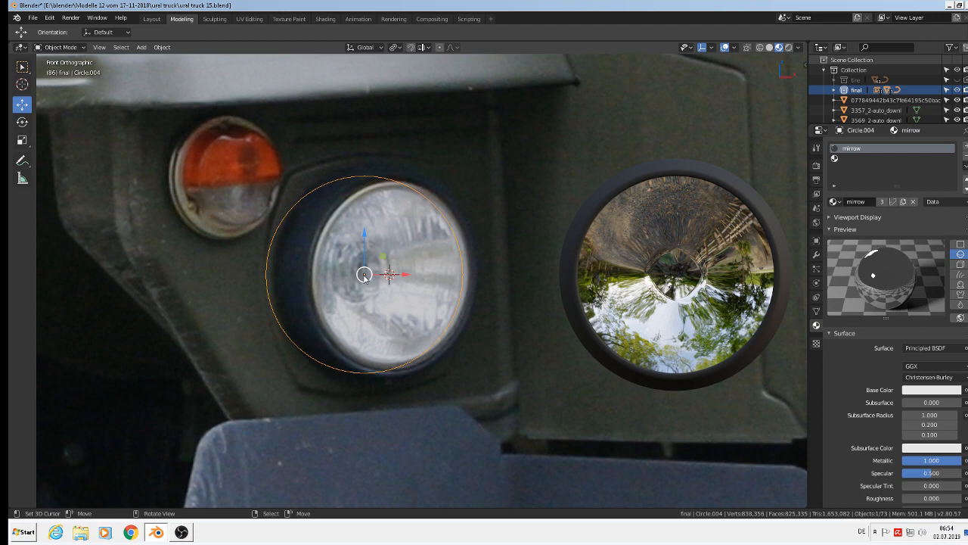
pyautogui.click(365, 275)
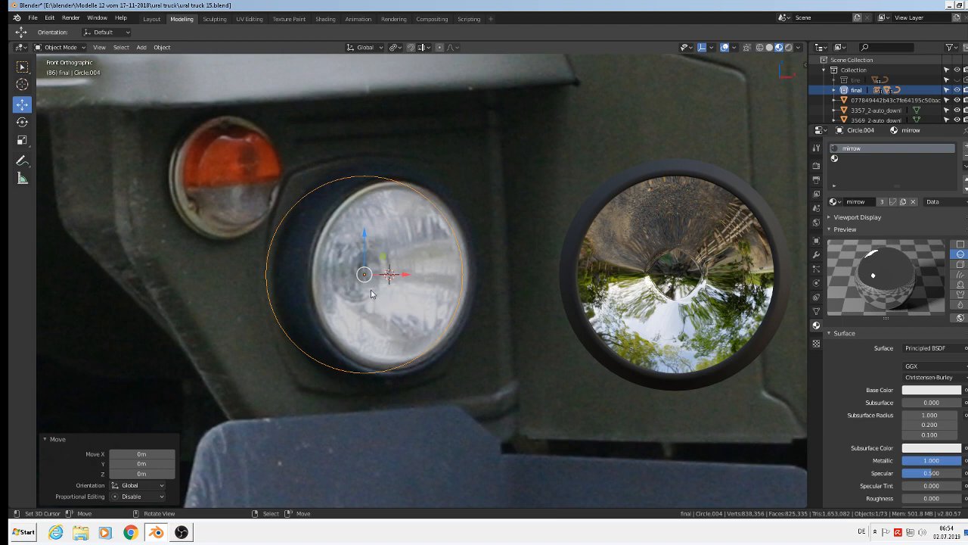
pyautogui.click(371, 290)
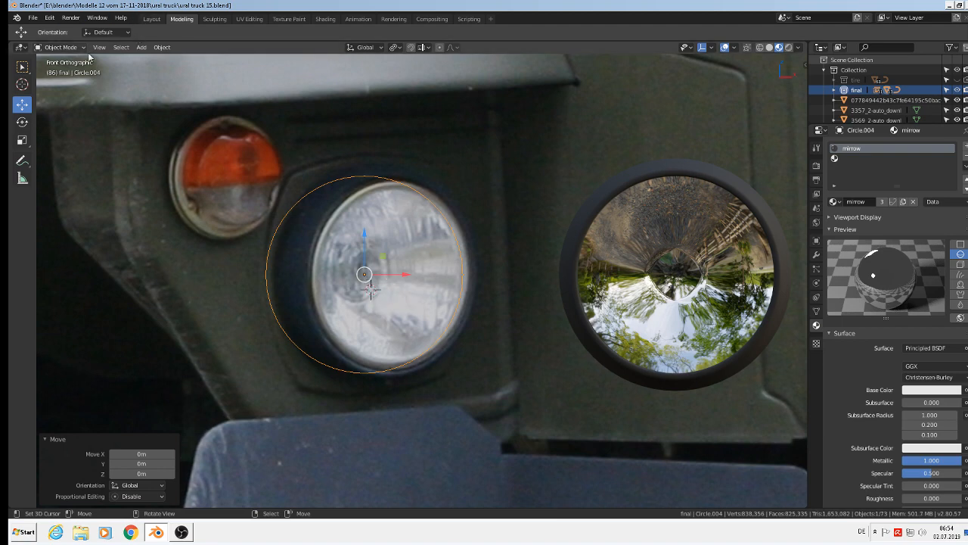
pyautogui.click(141, 47)
pyautogui.moveTo(154, 59)
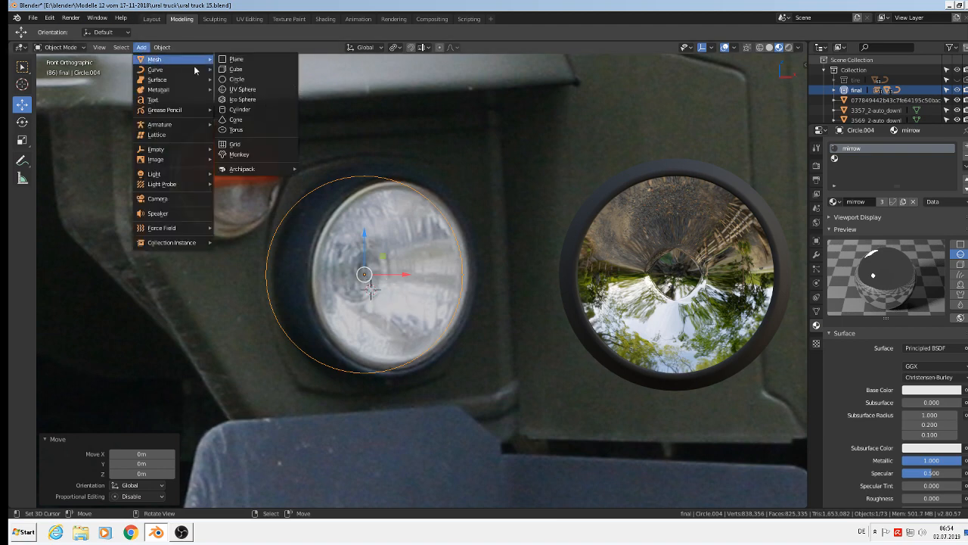
pyautogui.click(263, 92)
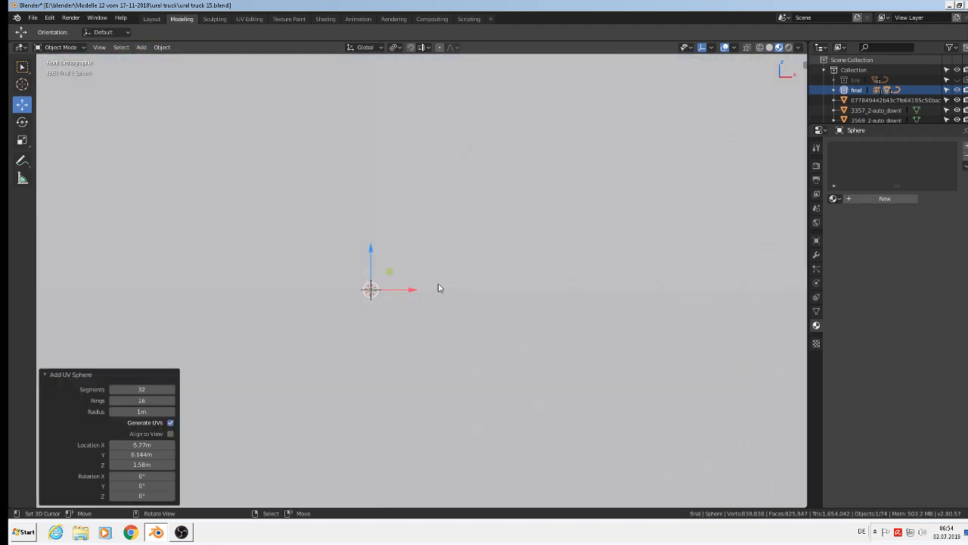
# Step: Fit the sphere to the edge ring by scaling it -0.045, 0.832 and 0.973, and moving it -0.0019 m in X and 0.0057 m in Z
pyautogui.press('s')
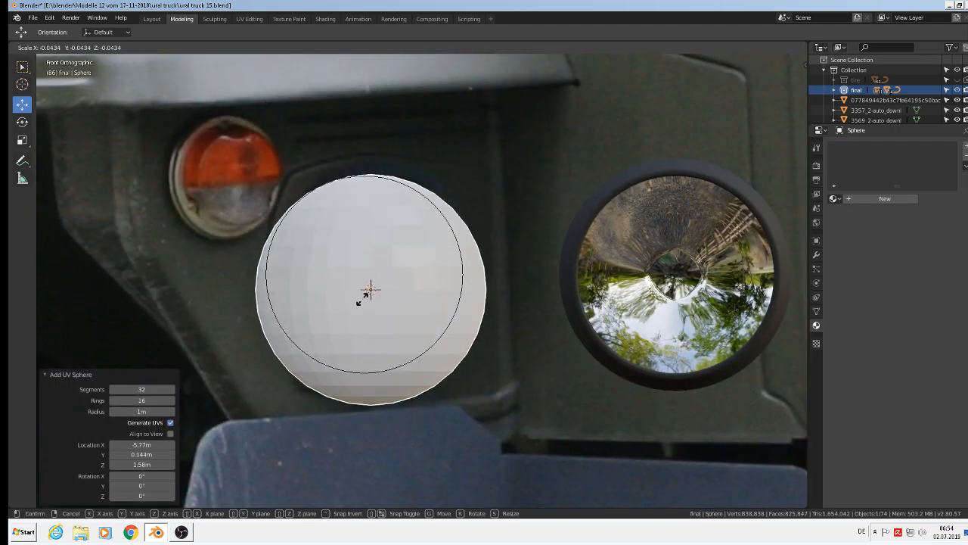
pyautogui.click(358, 299)
pyautogui.press('s')
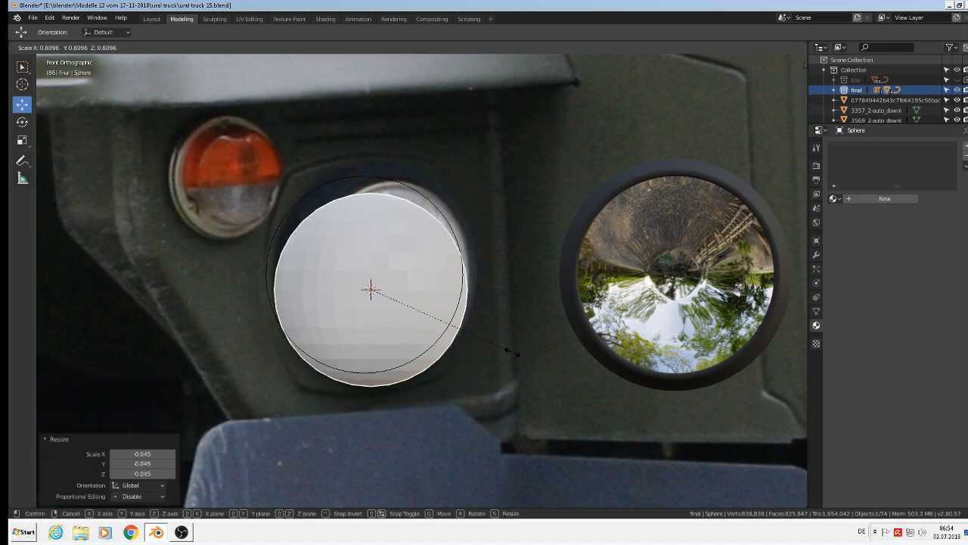
pyautogui.click(508, 354)
pyautogui.press('g')
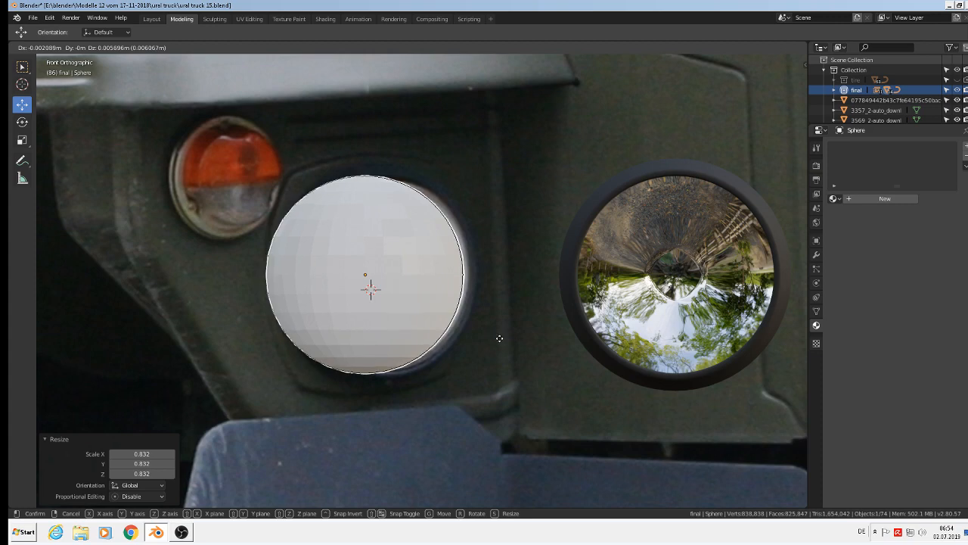
pyautogui.click(500, 339)
pyautogui.press('s')
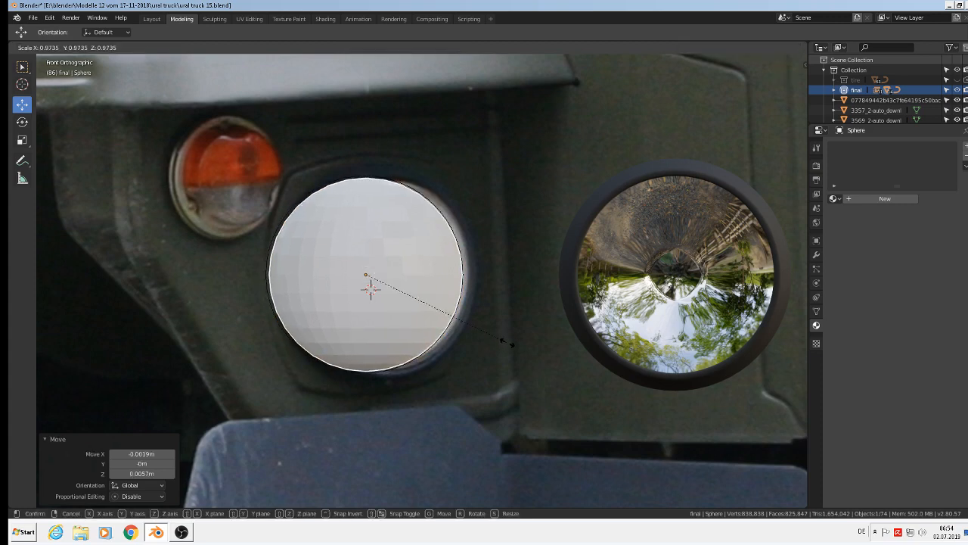
pyautogui.click(507, 342)
pyautogui.moveTo(507, 342); pyautogui.dragTo(385, 297, button='middle')
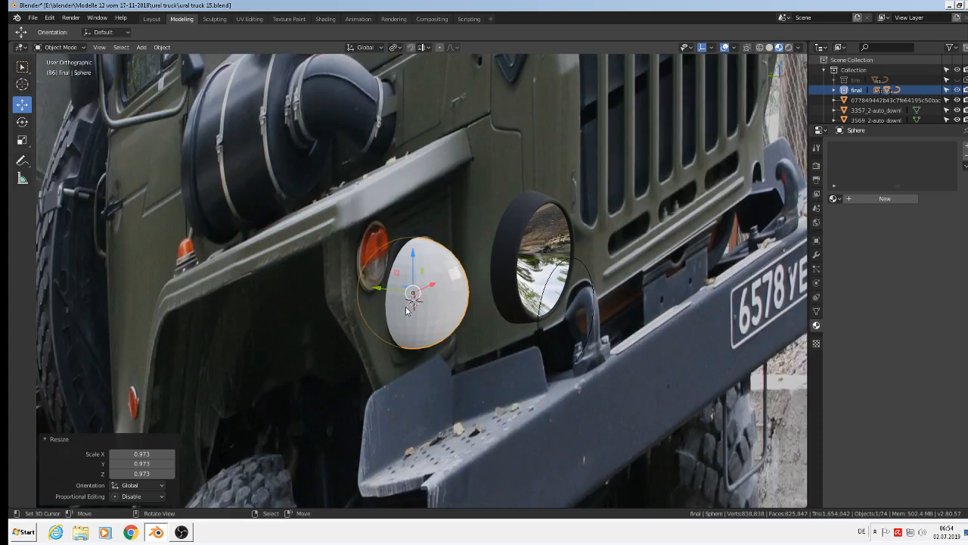
# Step: Move the sphere along the global Y axis by about -0.2 m, in front of the truck reference image
pyautogui.press('g')
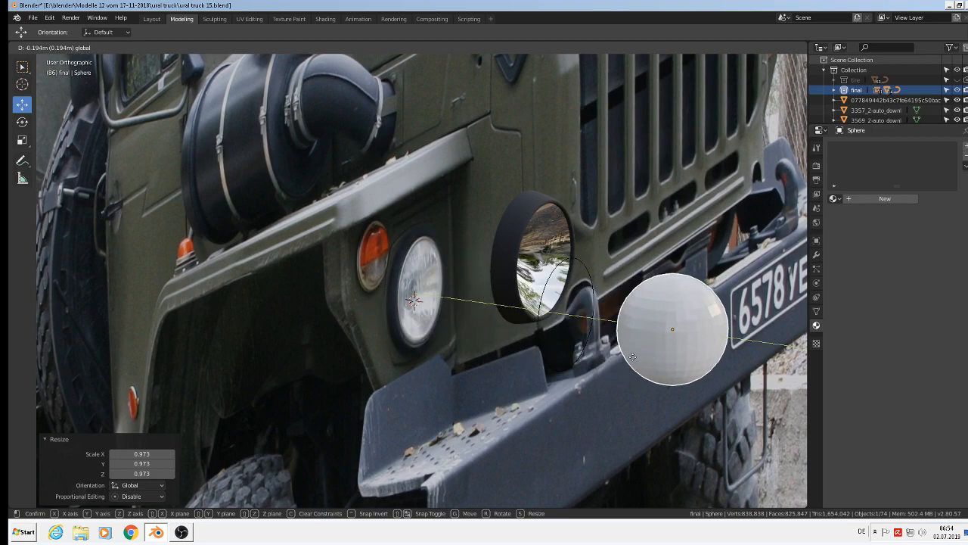
pyautogui.click(643, 361)
pyautogui.keyDown('shift'); pyautogui.moveTo(510, 329); pyautogui.dragTo(476, 319, button='middle'); pyautogui.keyUp('shift')
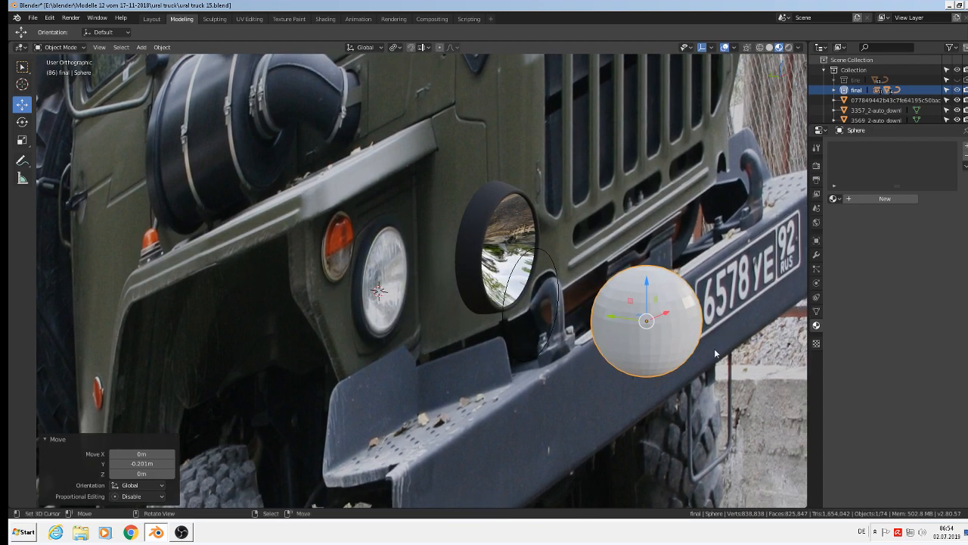
# Step: Select the rear (+Y) half of the sphere's vertices in top view with X-ray on and delete them, leaving a half sphere
pyautogui.press('KP_7')
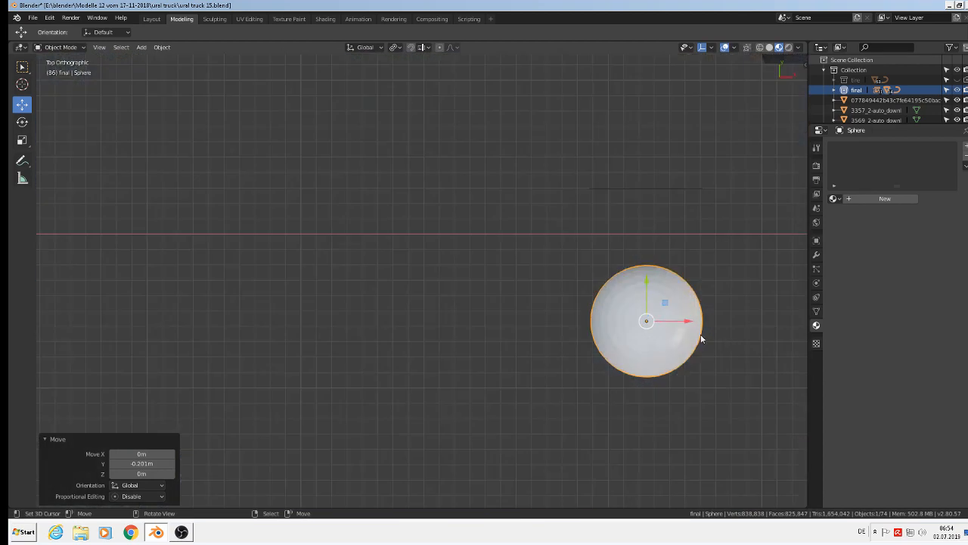
pyautogui.scroll(4, 700, 309)
pyautogui.keyDown('shift'); pyautogui.moveTo(417, 255); pyautogui.dragTo(242, 167, button='middle'); pyautogui.keyUp('shift')
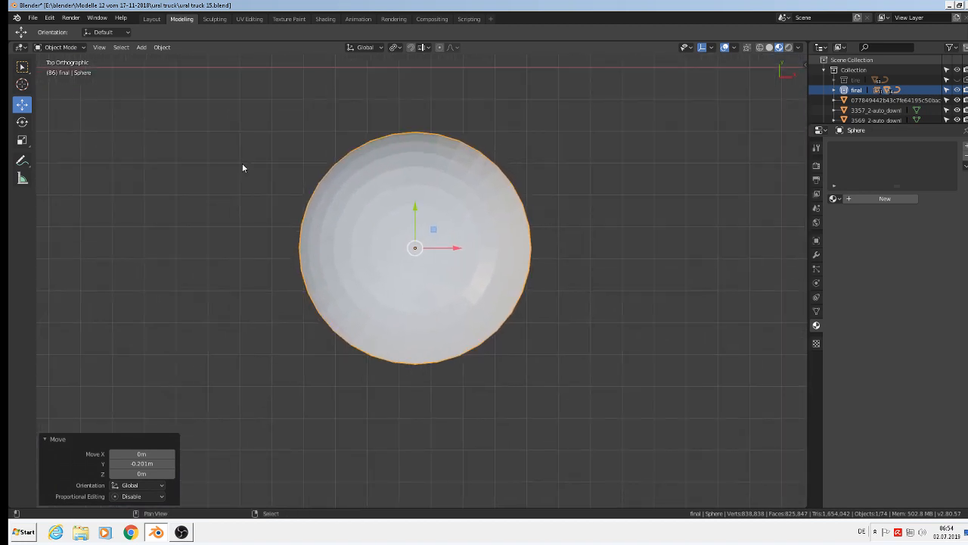
pyautogui.press('Tab')
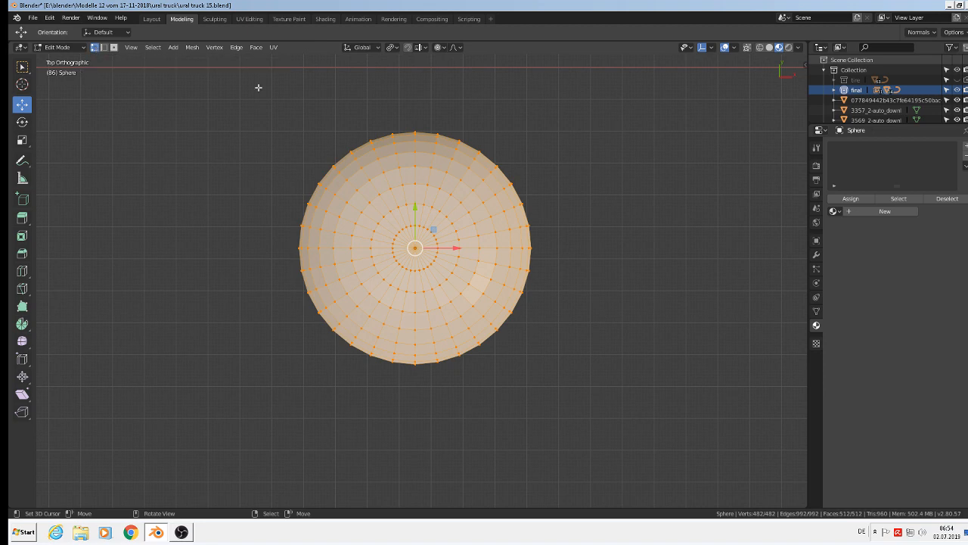
pyautogui.click(746, 49)
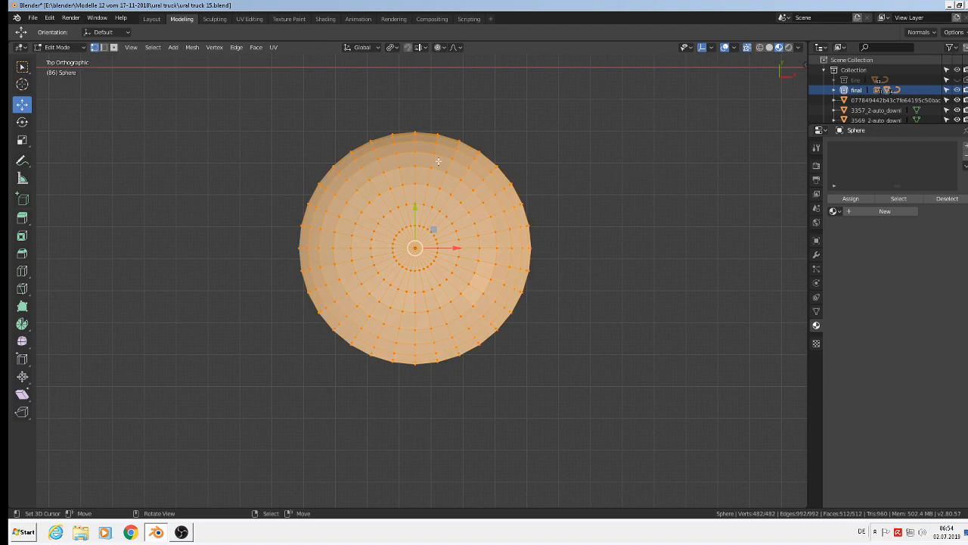
pyautogui.hotkey('alt', 'a')
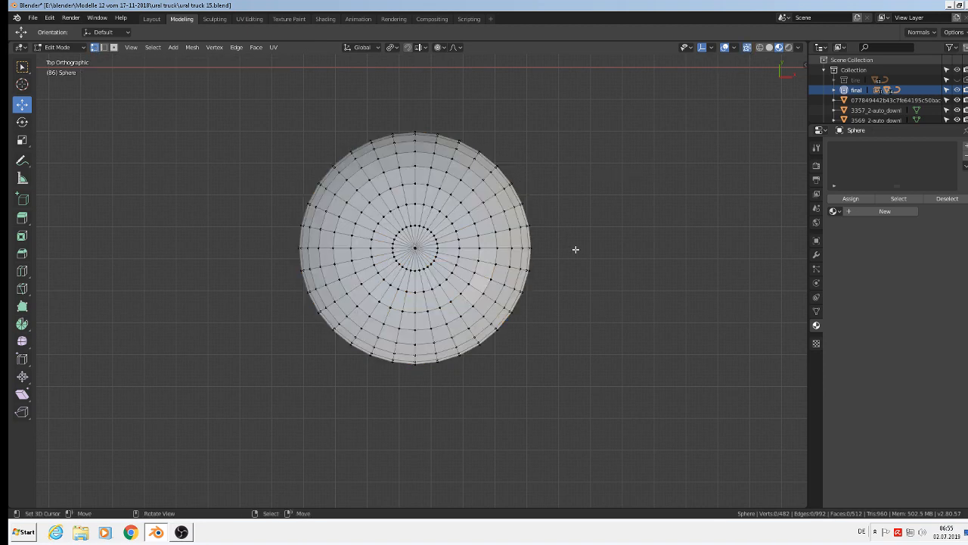
pyautogui.press('b')
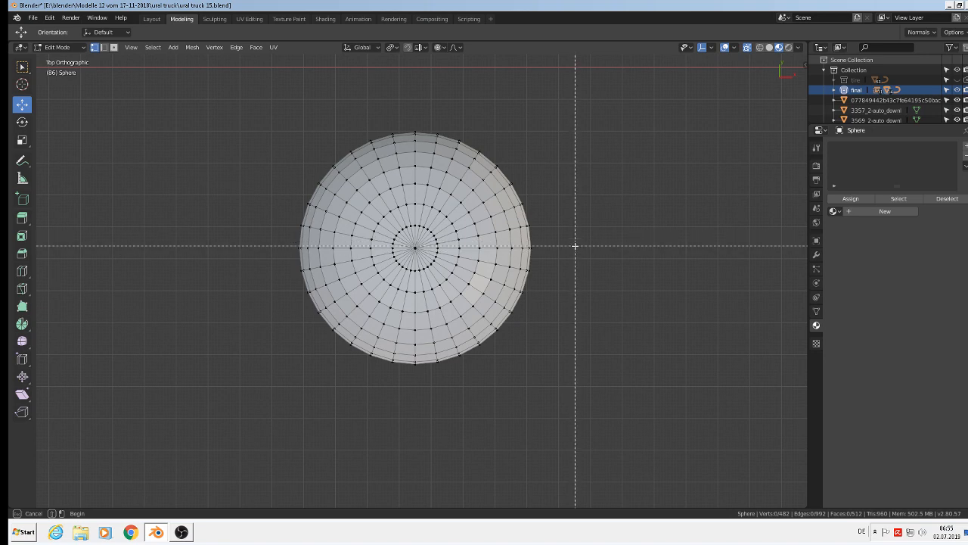
pyautogui.moveTo(575, 246); pyautogui.dragTo(194, 116)
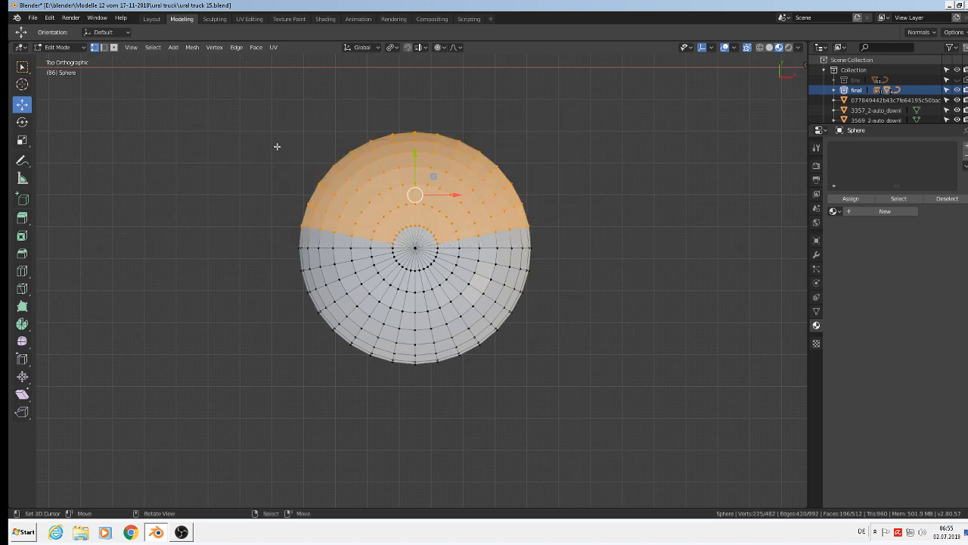
pyautogui.press('x')
pyautogui.click(264, 79)
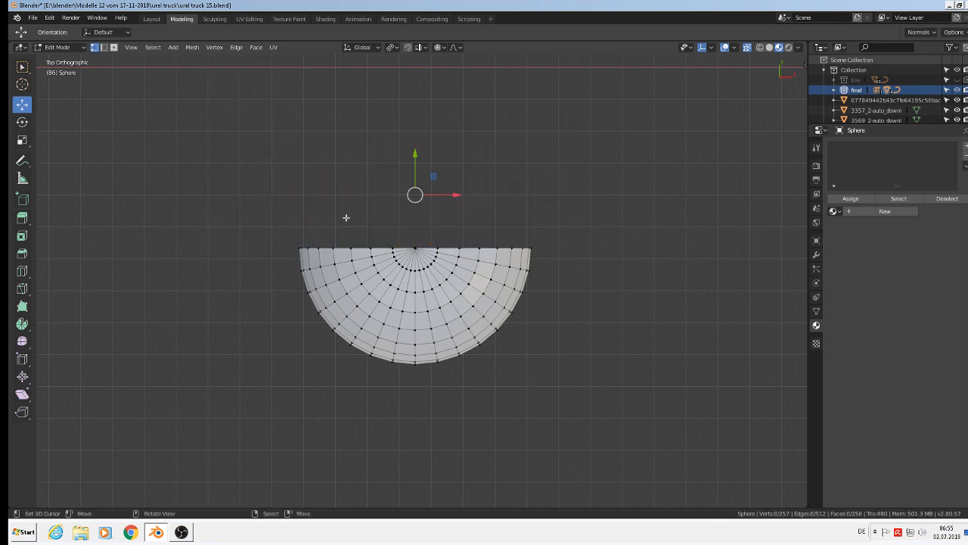
pyautogui.moveTo(395, 295); pyautogui.dragTo(536, 160, button='middle')
pyautogui.press('Tab')
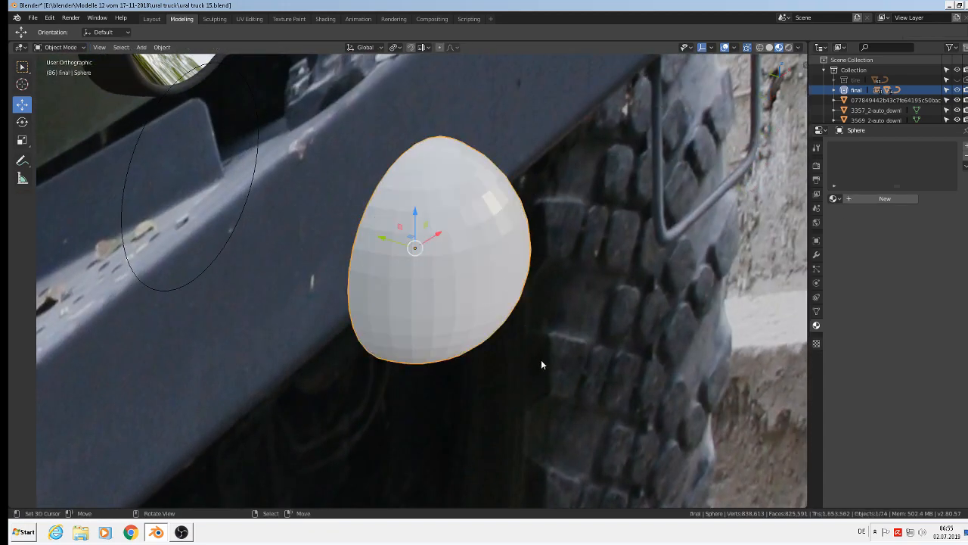
# Step: Flatten the half sphere along the global Y axis in two scaling passes, the second by a factor of about 0.593
pyautogui.press('s')
pyautogui.press('y')
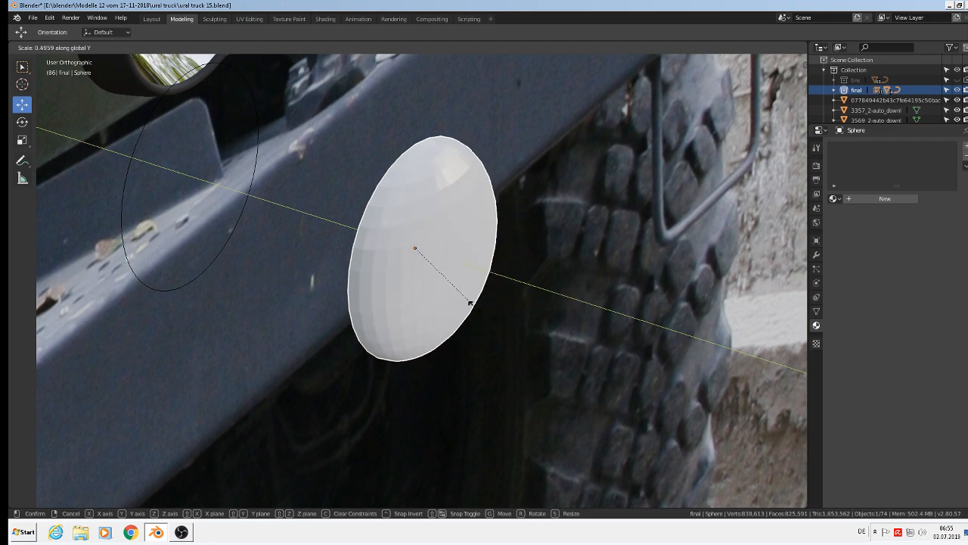
pyautogui.click(453, 301)
pyautogui.moveTo(454, 301); pyautogui.dragTo(530, 275, button='middle')
pyautogui.press('s')
pyautogui.press('y')
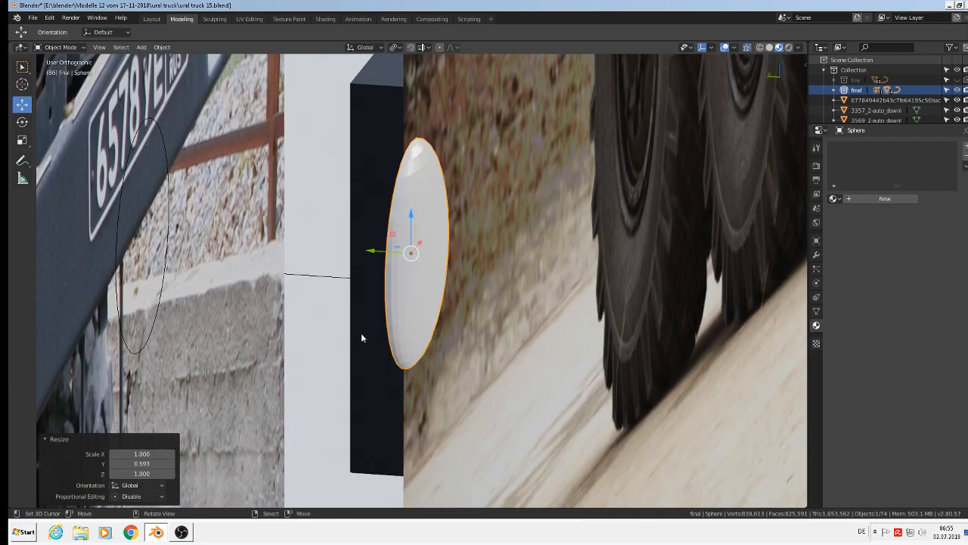
# Step: Apply the rotation and scale of the flattened half sphere and shade it smooth
pyautogui.moveTo(244, 370); pyautogui.dragTo(158, 296, button='middle')
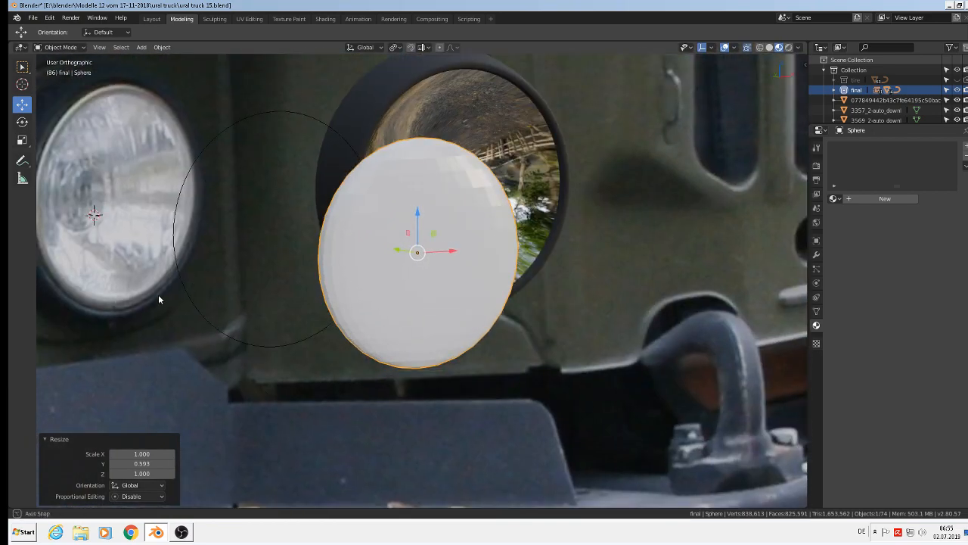
pyautogui.click(161, 47)
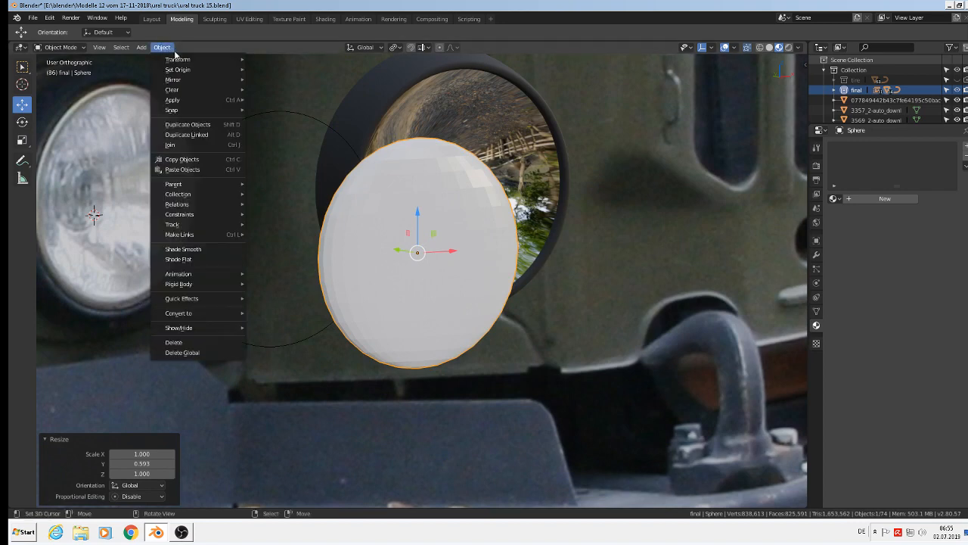
pyautogui.moveTo(179, 101)
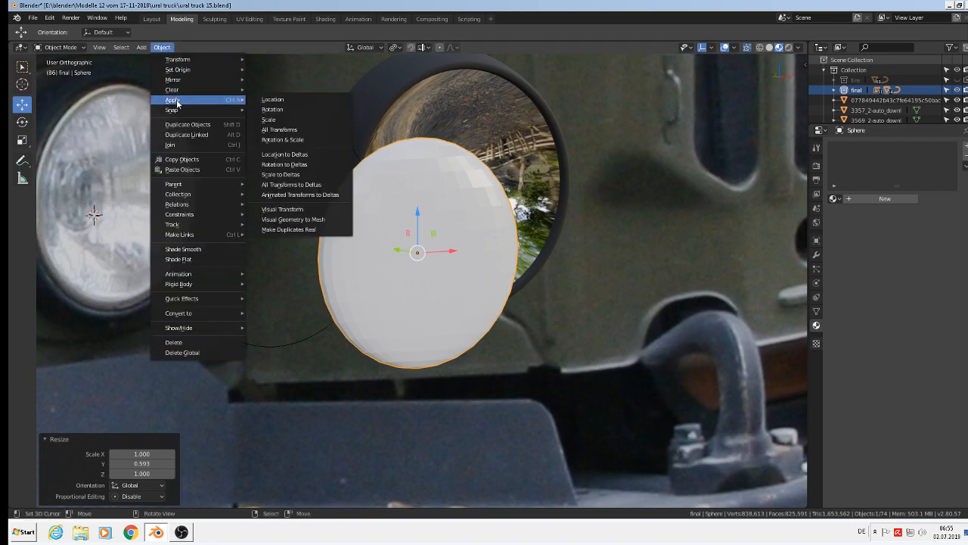
pyautogui.click(296, 141)
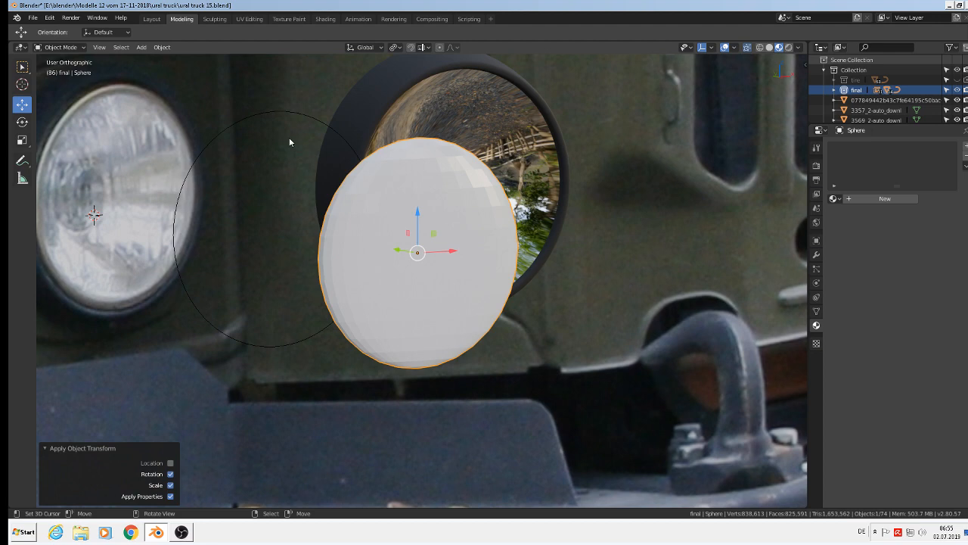
pyautogui.click(162, 47)
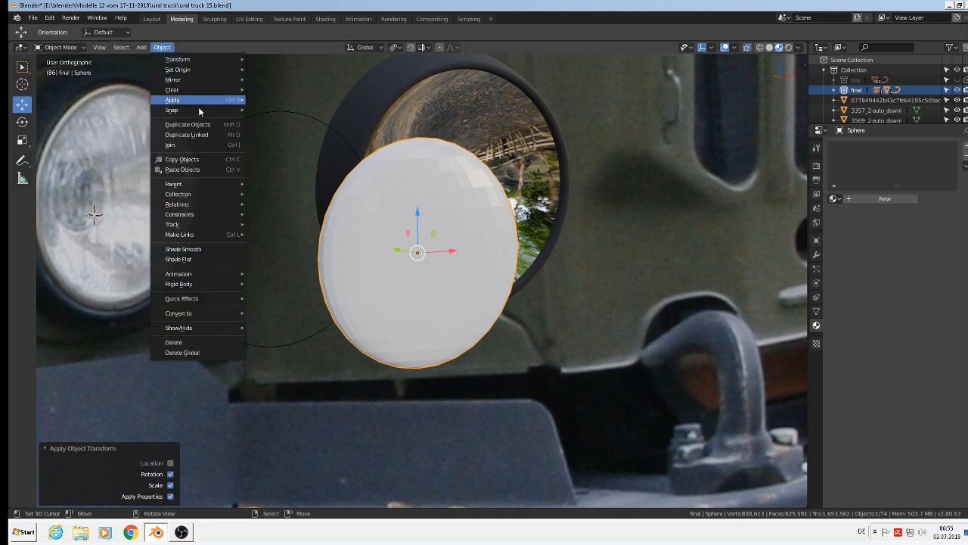
pyautogui.click(221, 249)
pyautogui.moveTo(386, 199); pyautogui.dragTo(432, 225, button='middle')
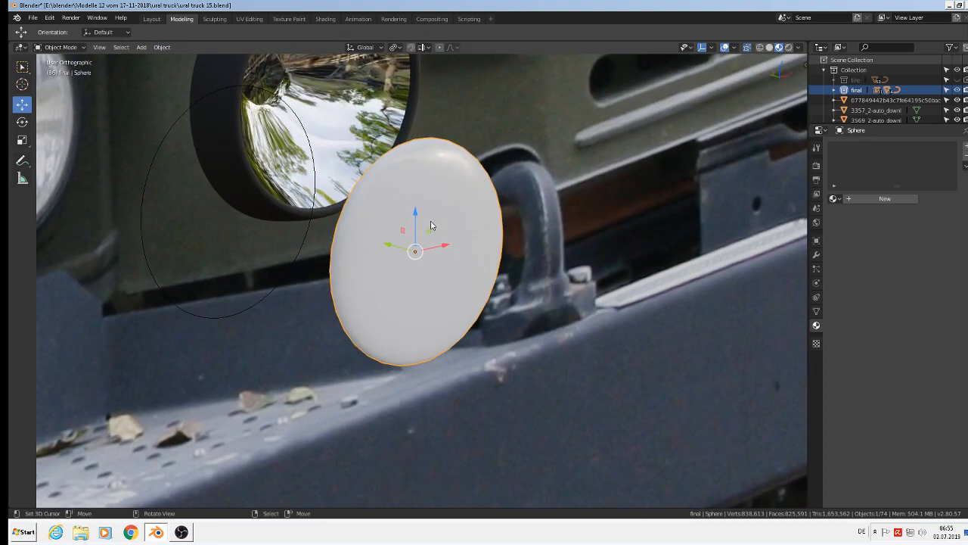
# Step: Try a Solidify modifier with a thickness of about -0.01 m on the half sphere and remove it
pyautogui.click(817, 256)
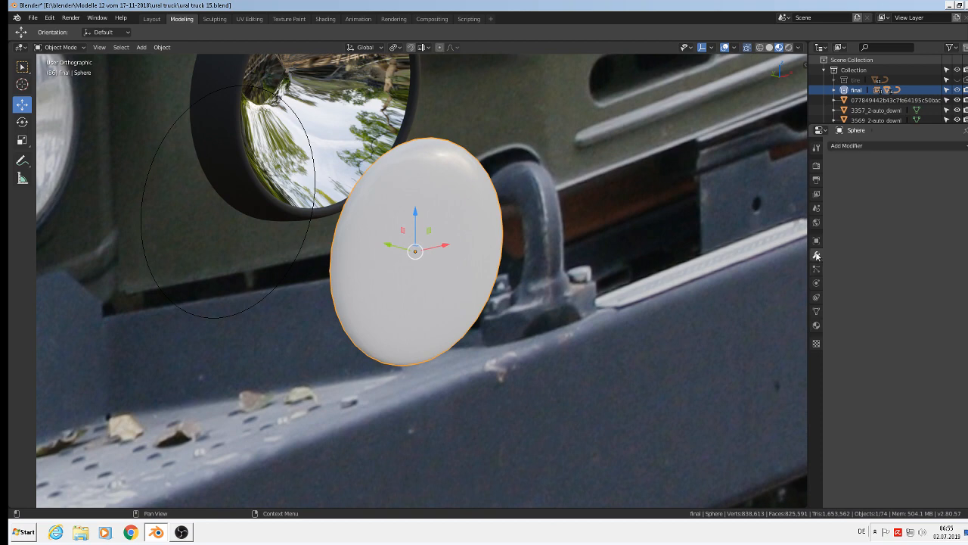
pyautogui.click(893, 146)
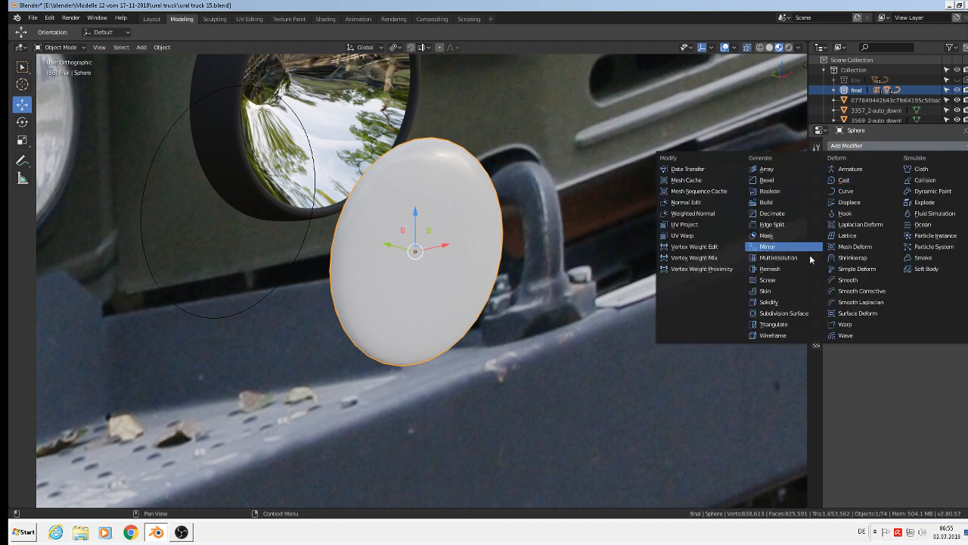
pyautogui.click(779, 302)
pyautogui.moveTo(531, 250); pyautogui.dragTo(617, 265, button='middle')
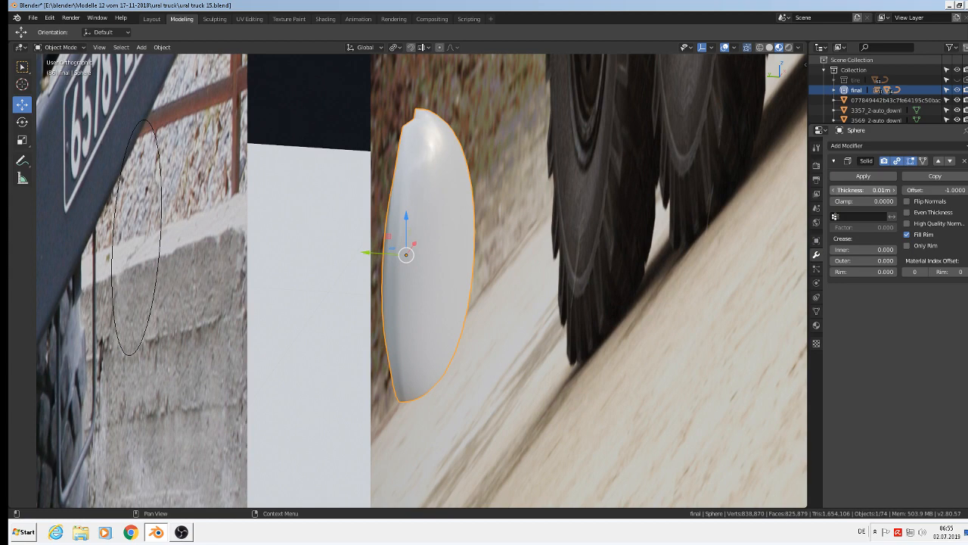
pyautogui.moveTo(864, 189)
pyautogui.mouseDown()
pyautogui.moveTo(883, 190)
pyautogui.moveTo(834, 190)
pyautogui.moveTo(862, 189)
pyautogui.moveTo(849, 190)
pyautogui.mouseUp()
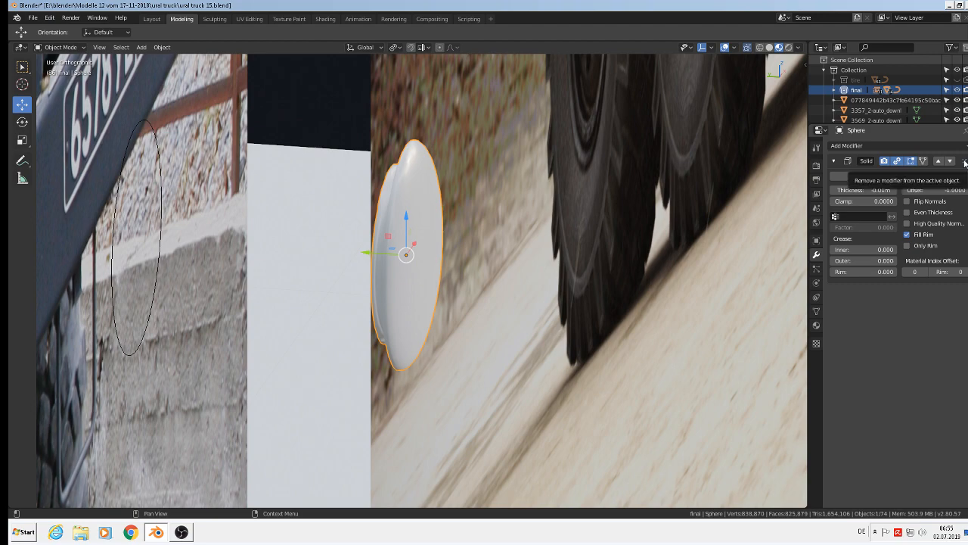
pyautogui.click(965, 162)
# Step: Extrude the half sphere's entire mesh in Edit Mode, leaving the extruded geometry in place without an offset
pyautogui.scroll(3, 425, 209)
pyautogui.moveTo(424, 210); pyautogui.dragTo(481, 217, button='middle')
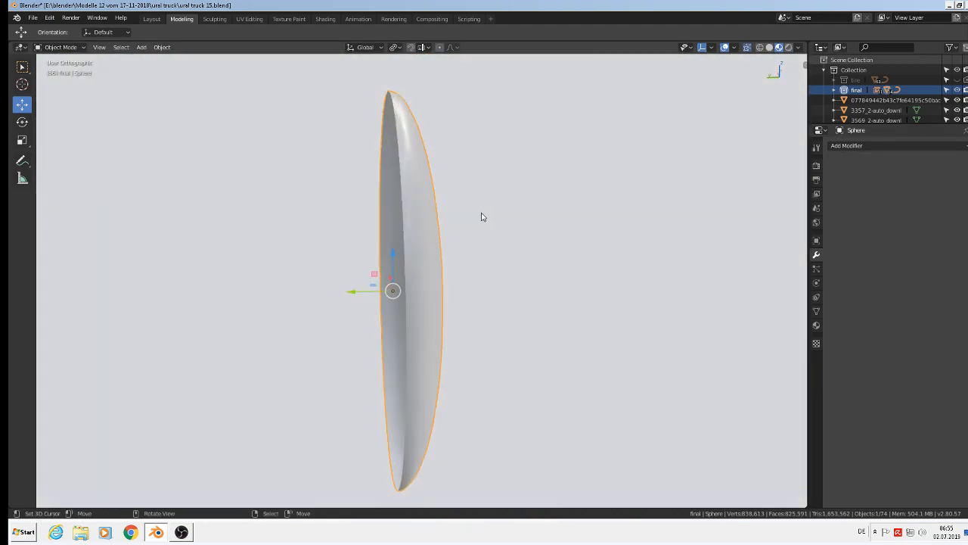
pyautogui.press('Tab')
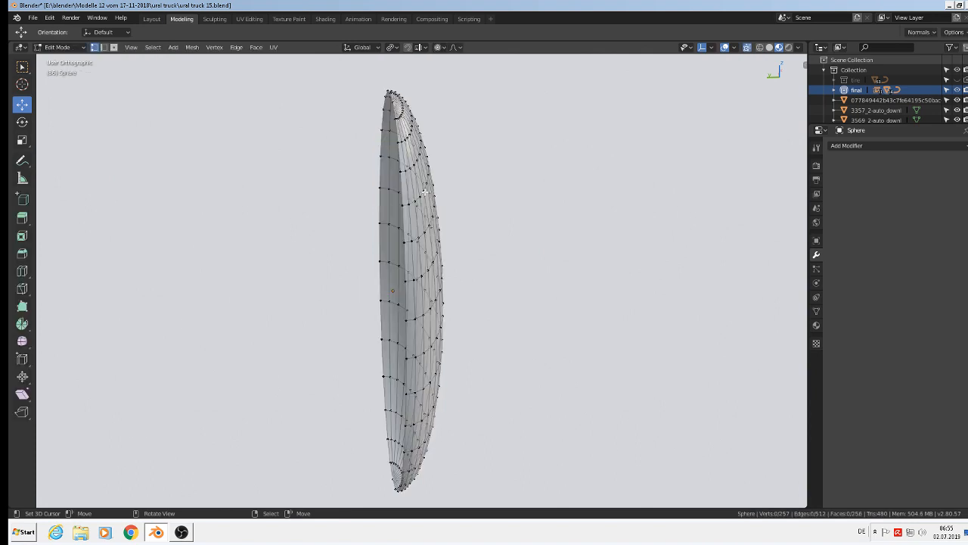
pyautogui.press('a')
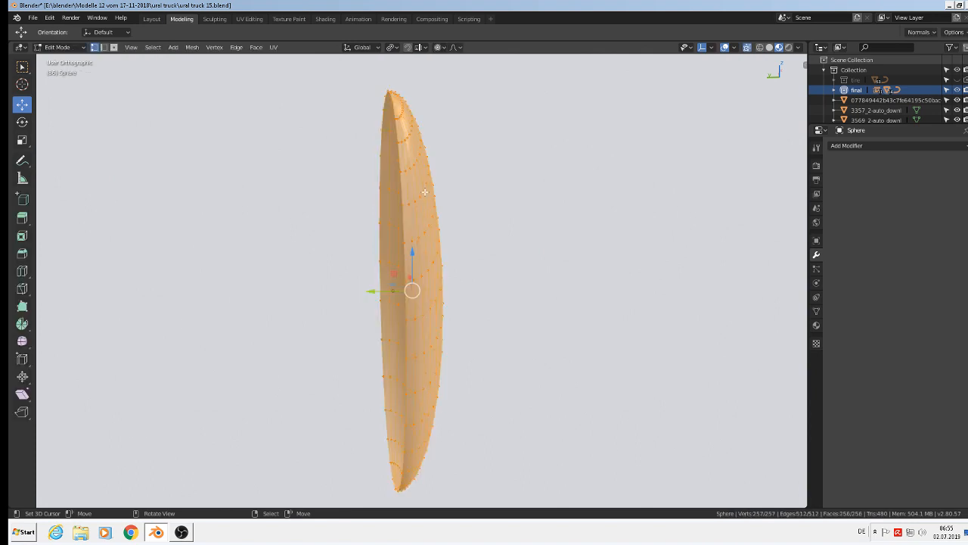
pyautogui.press('e')
pyautogui.press('Escape')
# Step: Try shifting the extruded mesh about 0.002 m along the Y axis and undo the move
pyautogui.moveTo(373, 291); pyautogui.dragTo(361, 290)
pyautogui.click(445, 48)
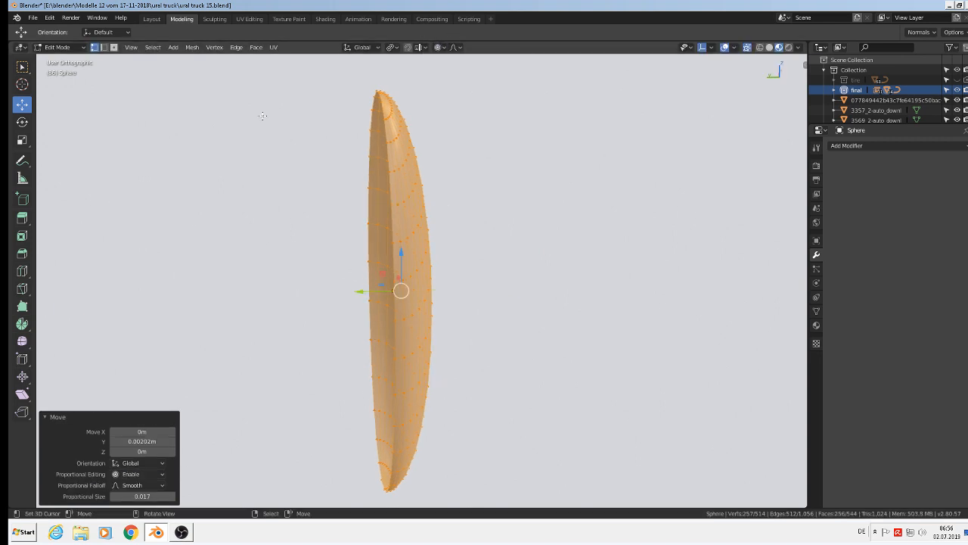
pyautogui.hotkey('ctrl', 'z')
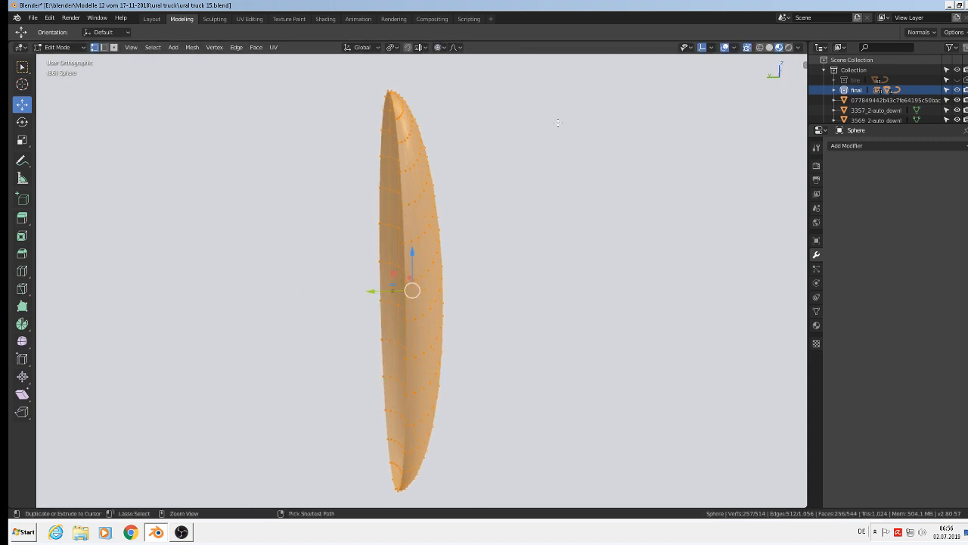
# Step: Disable proportional editing and return to Object Mode
pyautogui.click(440, 48)
pyautogui.click(459, 68)
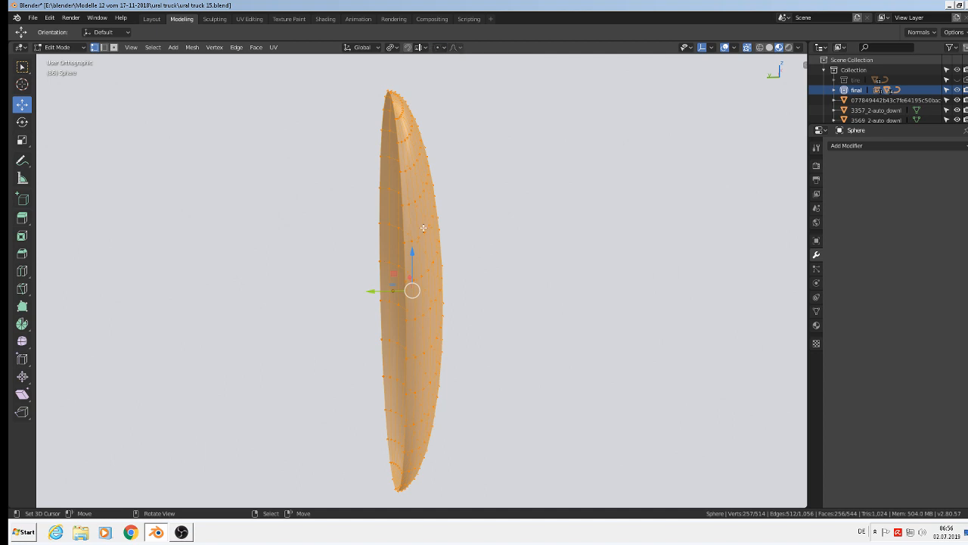
pyautogui.press('Tab')
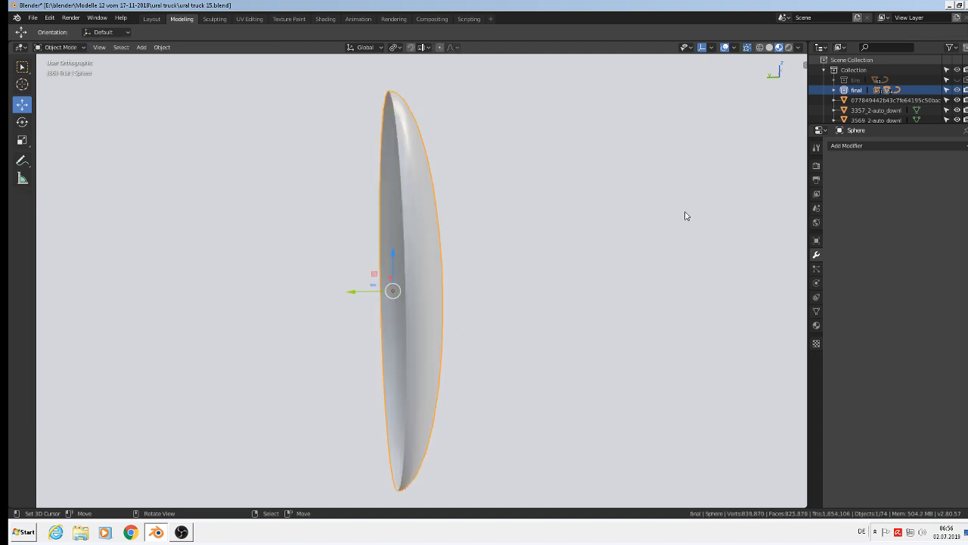
# Step: Try a Solidify modifier again with a thickness of 0.05 m on the lens shell and remove it
pyautogui.click(857, 147)
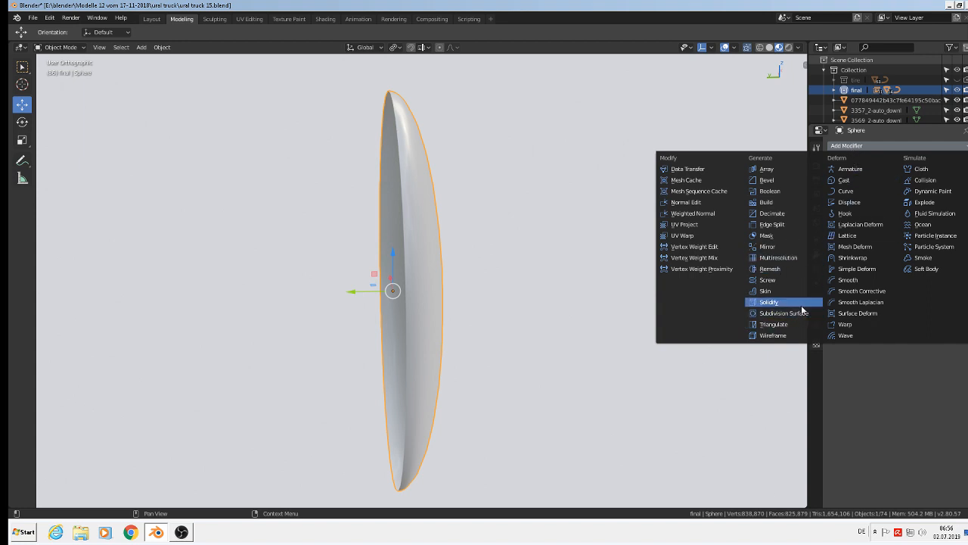
pyautogui.click(787, 302)
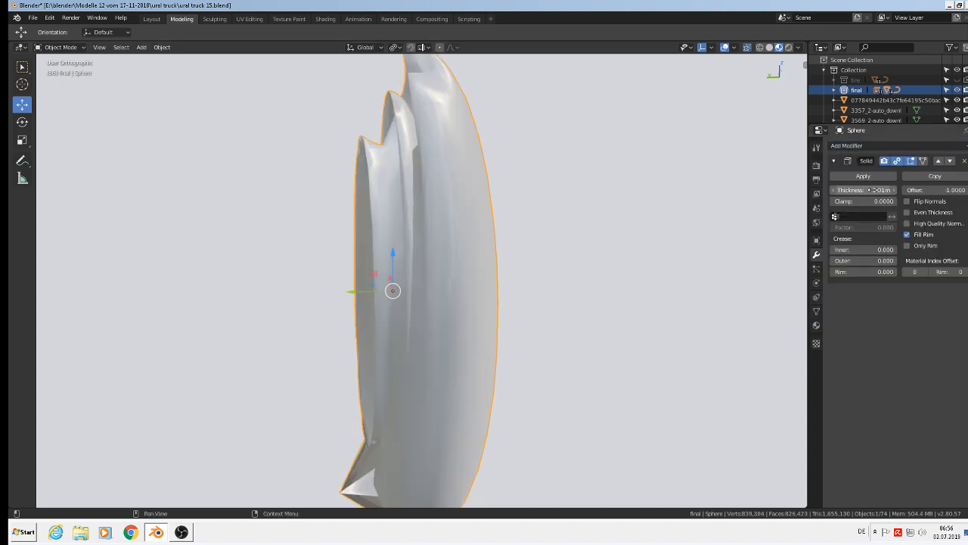
pyautogui.moveTo(863, 190); pyautogui.dragTo(887, 190)
pyautogui.click(964, 160)
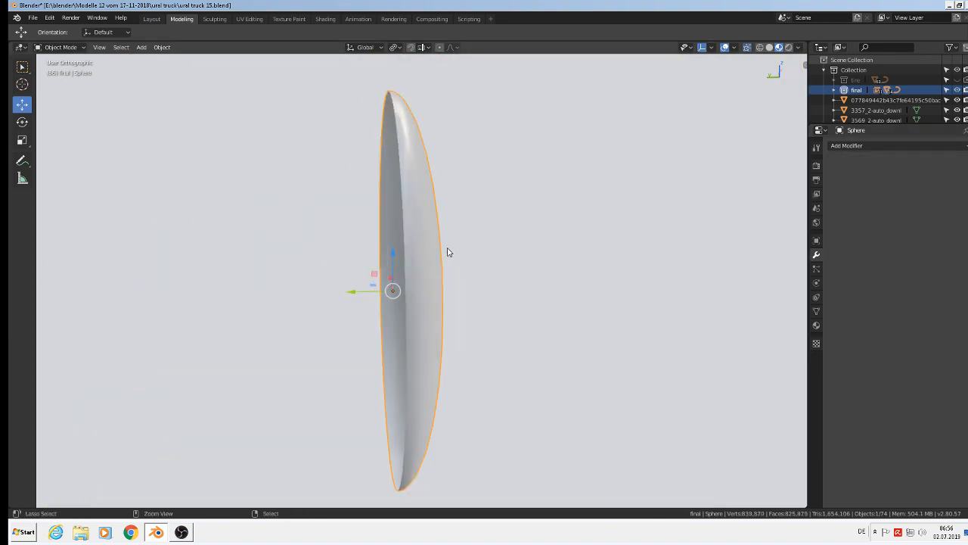
pyautogui.hotkey('ctrl', 'z')
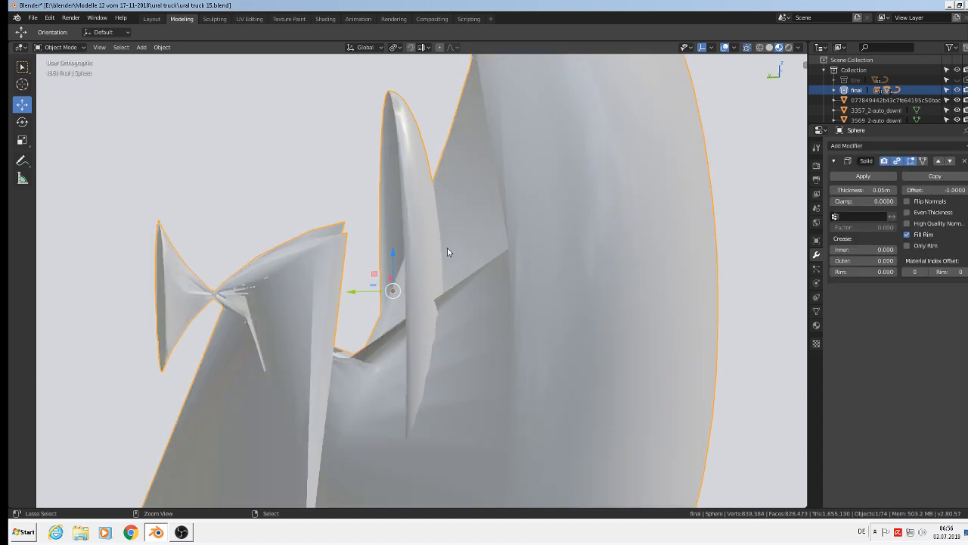
pyautogui.hotkey('ctrl', 'shift', 'z')
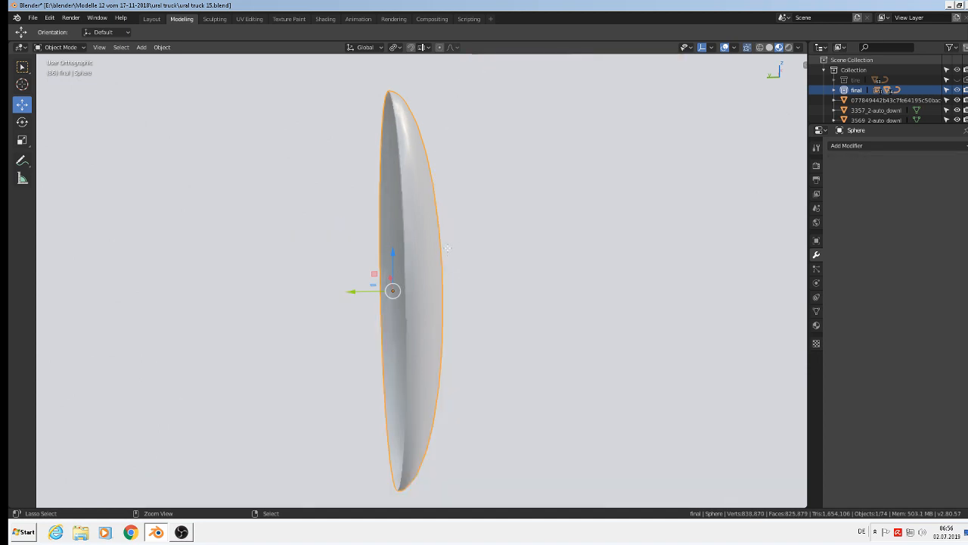
# Step: Deselect all of the lens mesh's vertices in Edit Mode and return to Object Mode
pyautogui.press('Tab')
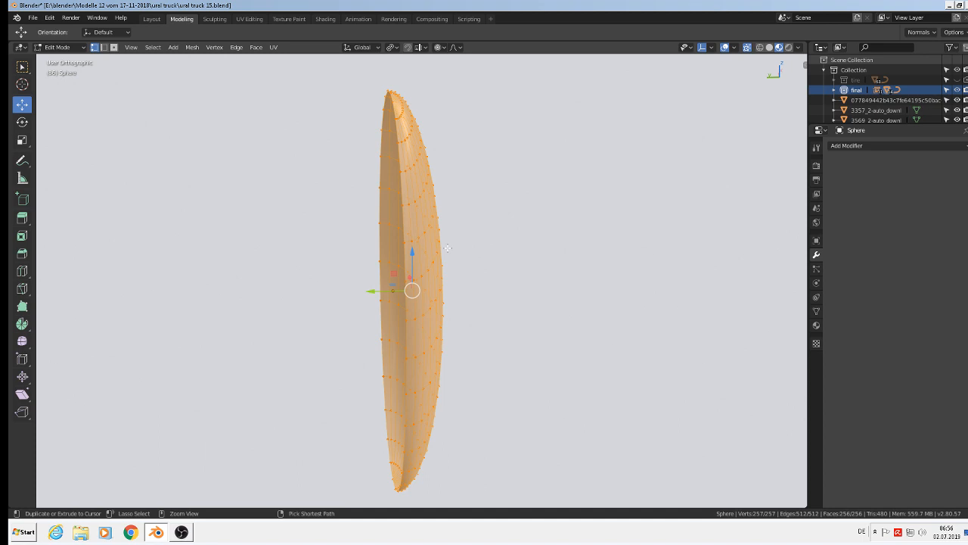
pyautogui.hotkey('ctrl', 'i')
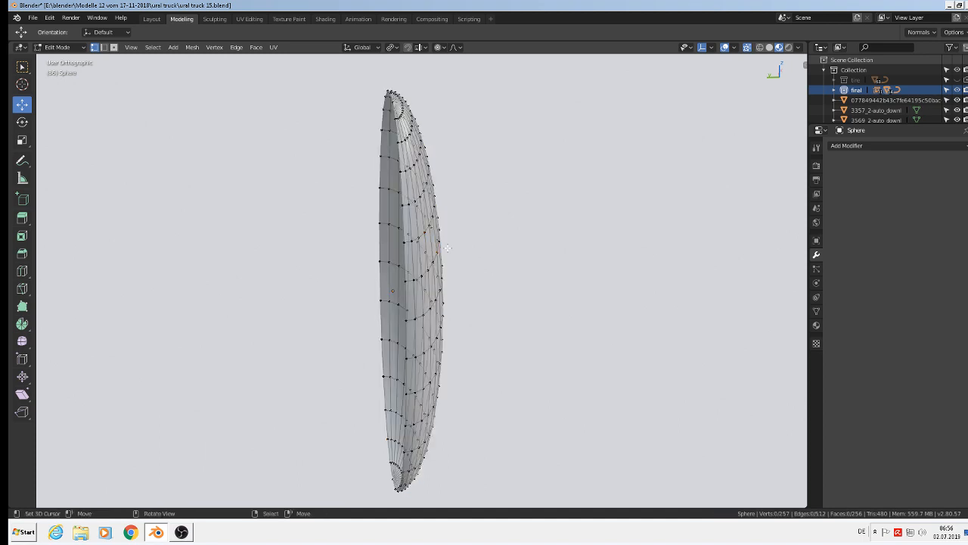
pyautogui.press('Tab')
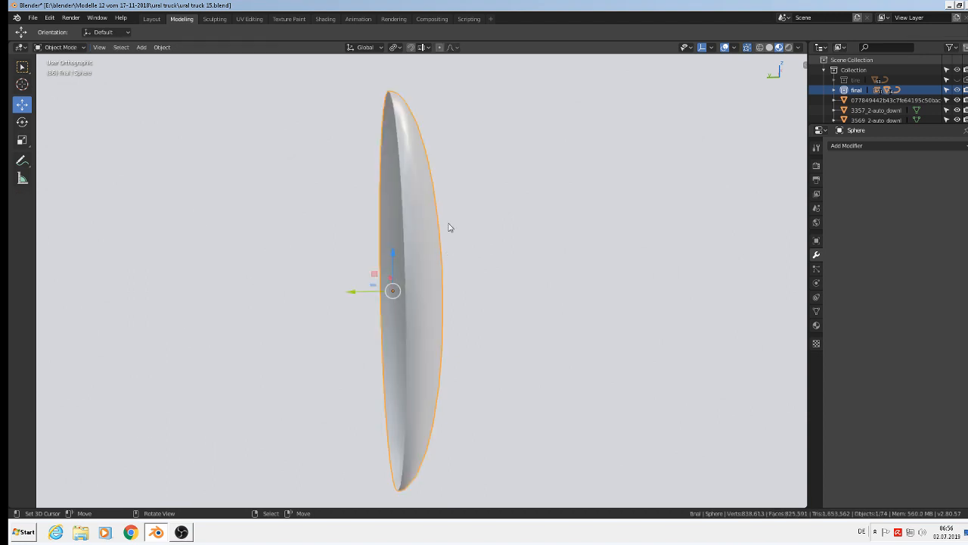
pyautogui.click(440, 47)
pyautogui.click(443, 50)
pyautogui.click(451, 49)
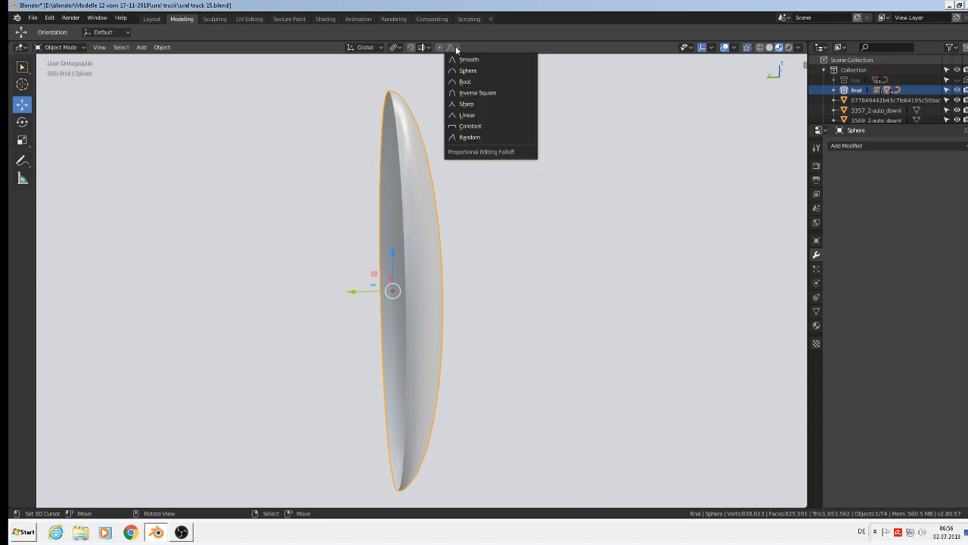
pyautogui.click(452, 49)
pyautogui.click(440, 47)
pyautogui.click(438, 48)
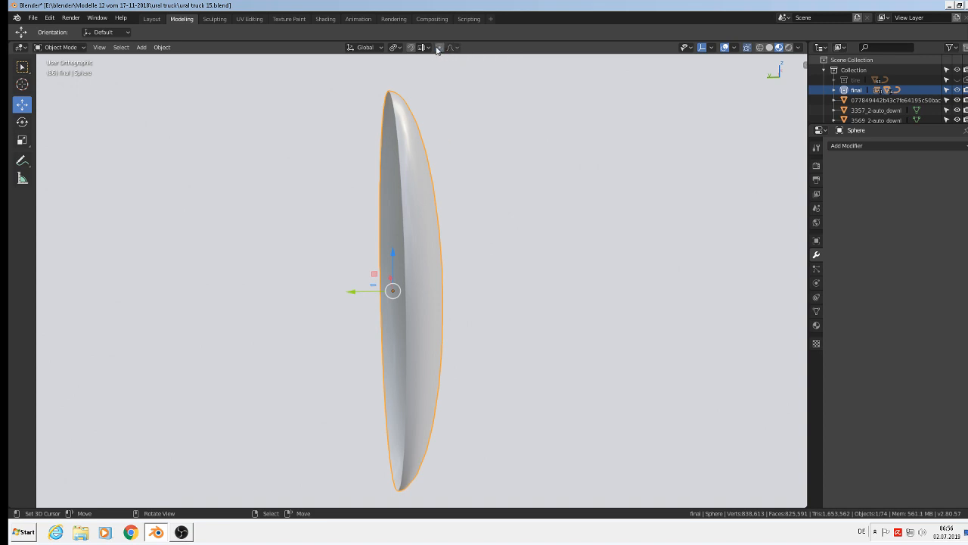
pyautogui.click(441, 49)
pyautogui.click(441, 49)
pyautogui.press('Tab')
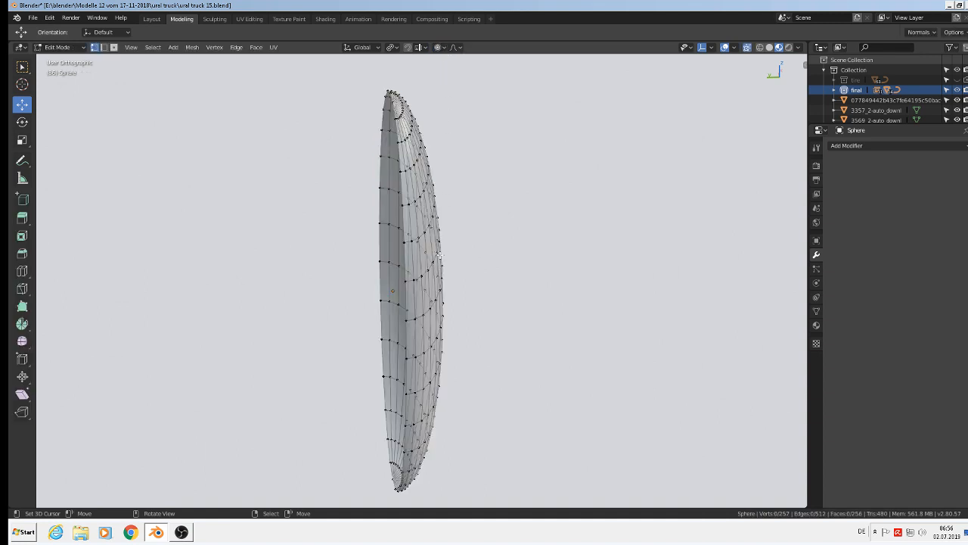
pyautogui.press('Tab')
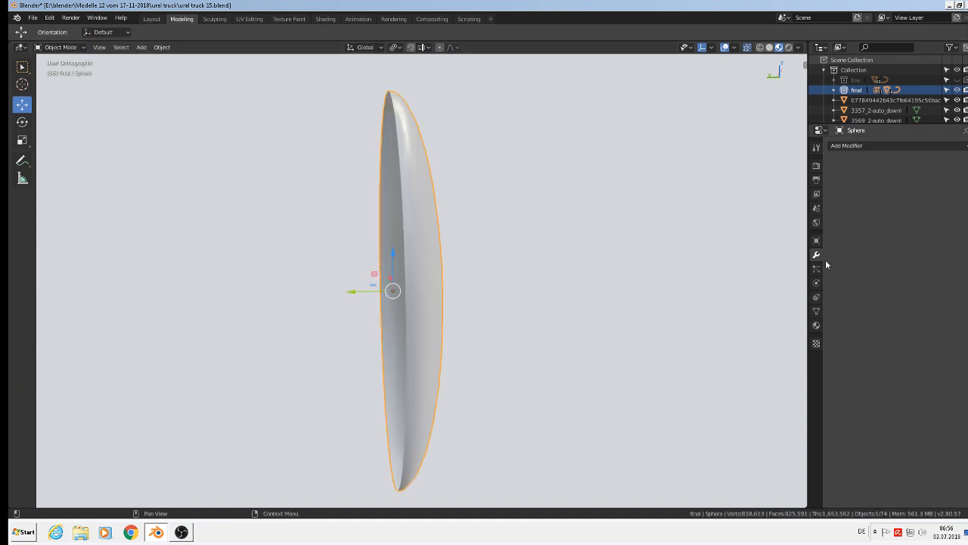
# Step: Apply the lens object's rotation and scale
pyautogui.click(162, 46)
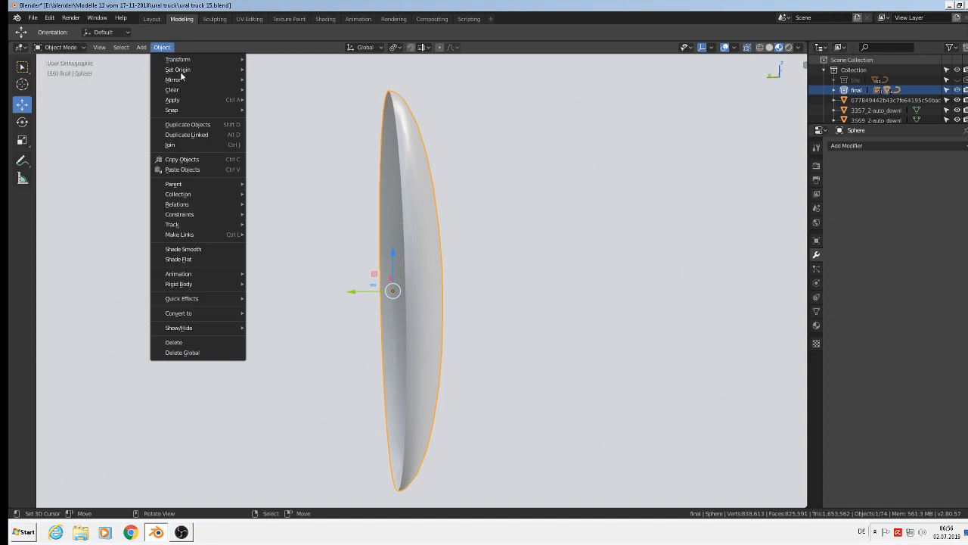
pyautogui.moveTo(181, 99)
pyautogui.click(297, 140)
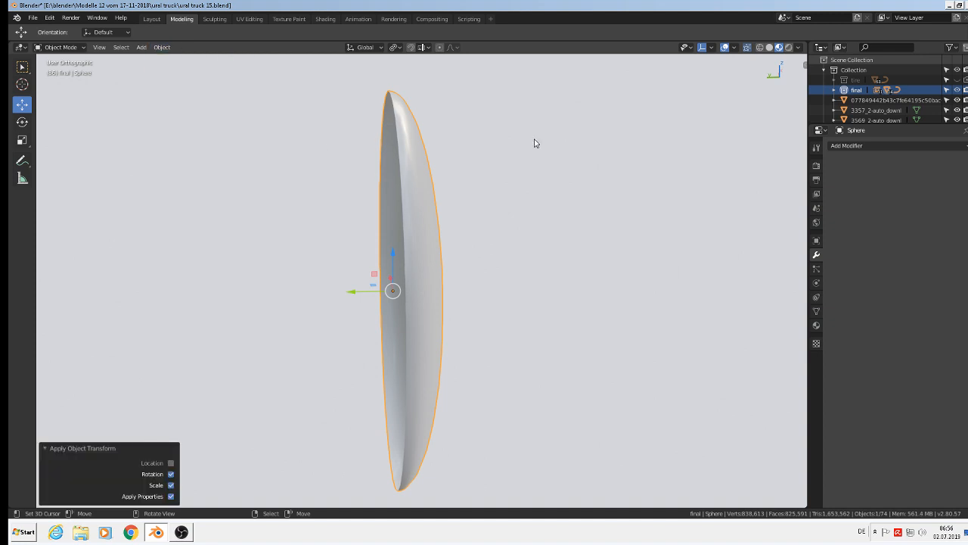
# Step: Try a Solidify modifier with a thickness of -0.05 m on the lens shell and remove it
pyautogui.click(847, 145)
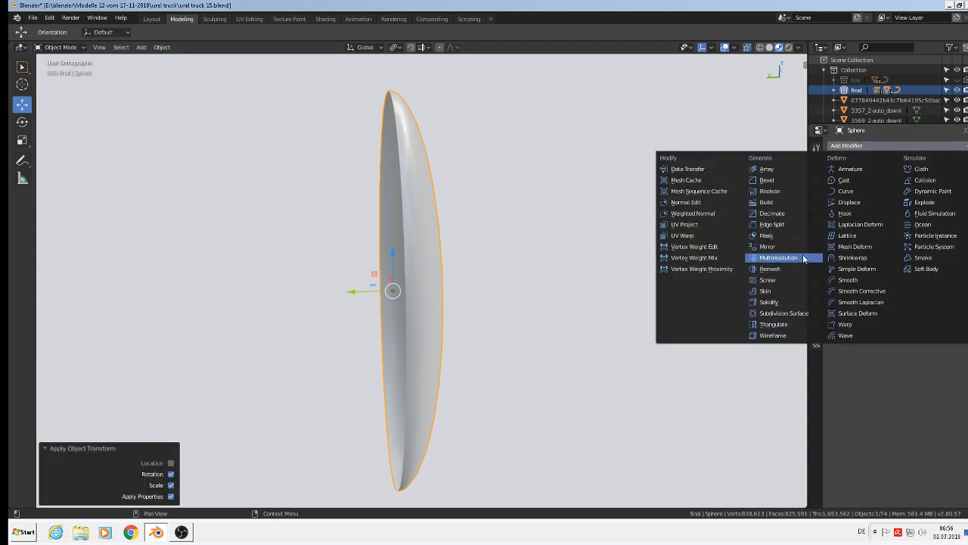
pyautogui.click(787, 308)
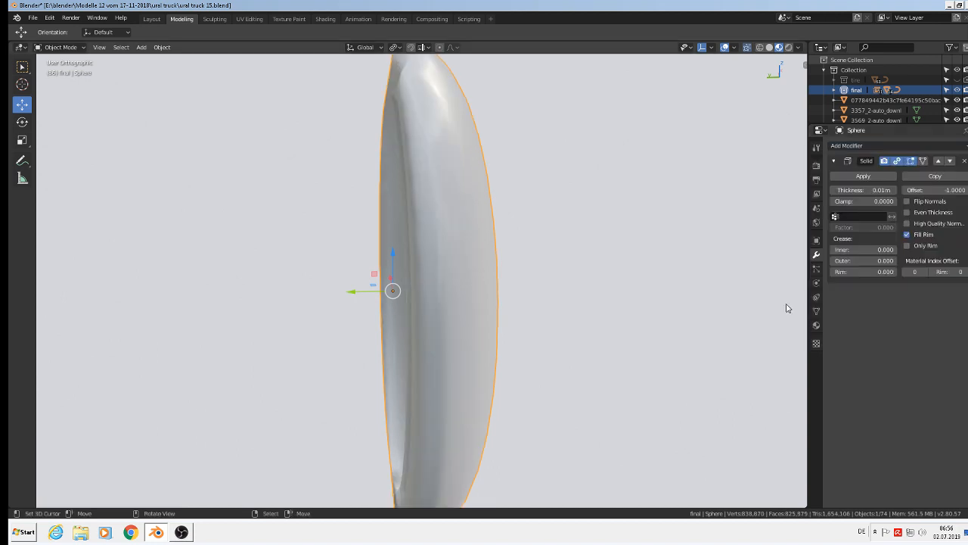
pyautogui.moveTo(878, 189)
pyautogui.mouseDown()
pyautogui.moveTo(938, 190)
pyautogui.moveTo(864, 190)
pyautogui.mouseUp()
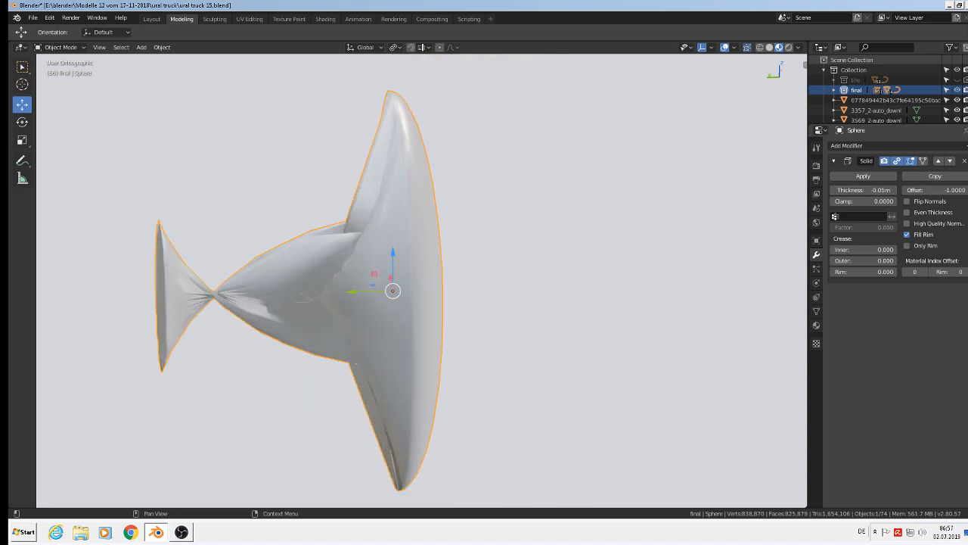
pyautogui.click(964, 162)
# Step: Select the whole lens mesh in Edit Mode and shift it about -0.0005 m along the Y axis
pyautogui.scroll(2, 476, 225)
pyautogui.moveTo(476, 226); pyautogui.dragTo(485, 240, button='middle')
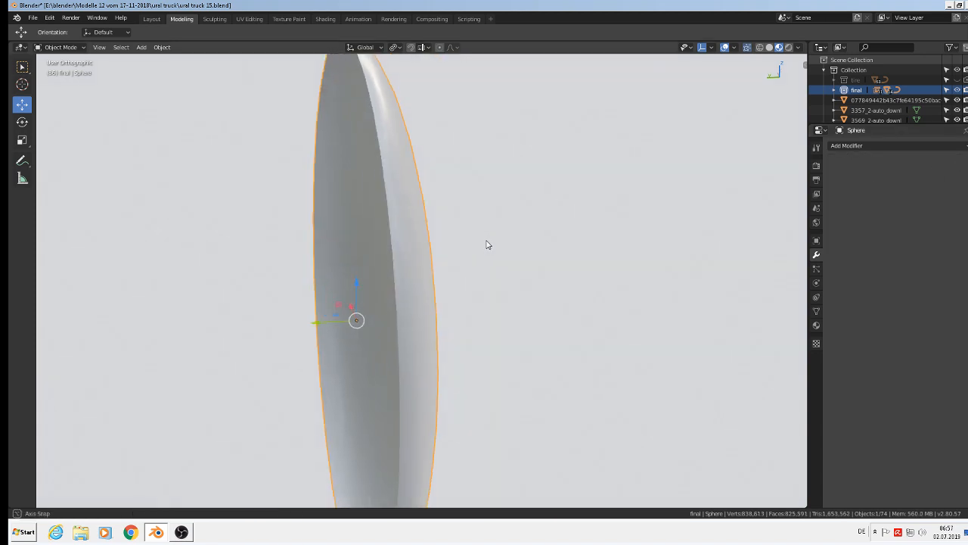
pyautogui.scroll(-4, 479, 242)
pyautogui.press('Tab')
pyautogui.press('a')
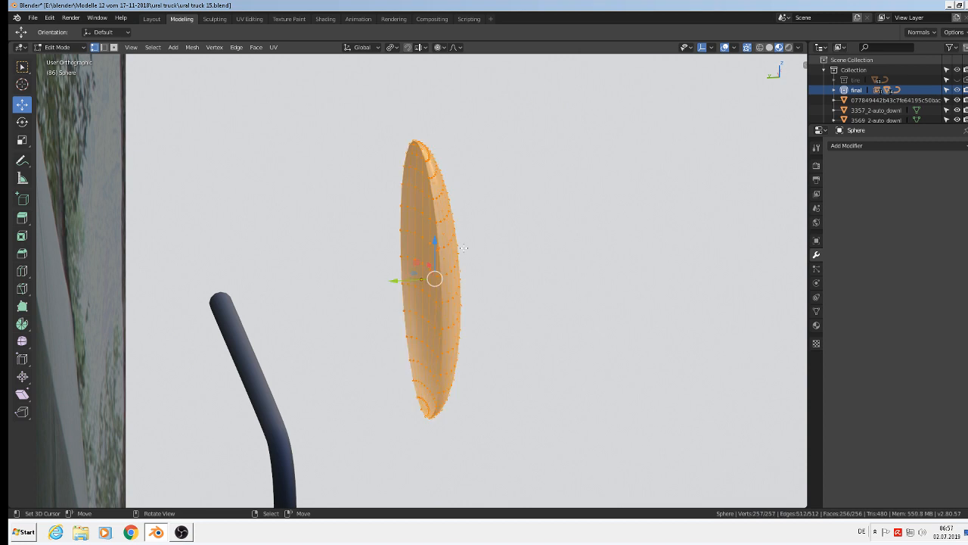
pyautogui.moveTo(390, 281); pyautogui.dragTo(396, 279)
# Step: Disable proportional editing for the mesh and return to Object Mode
pyautogui.click(444, 48)
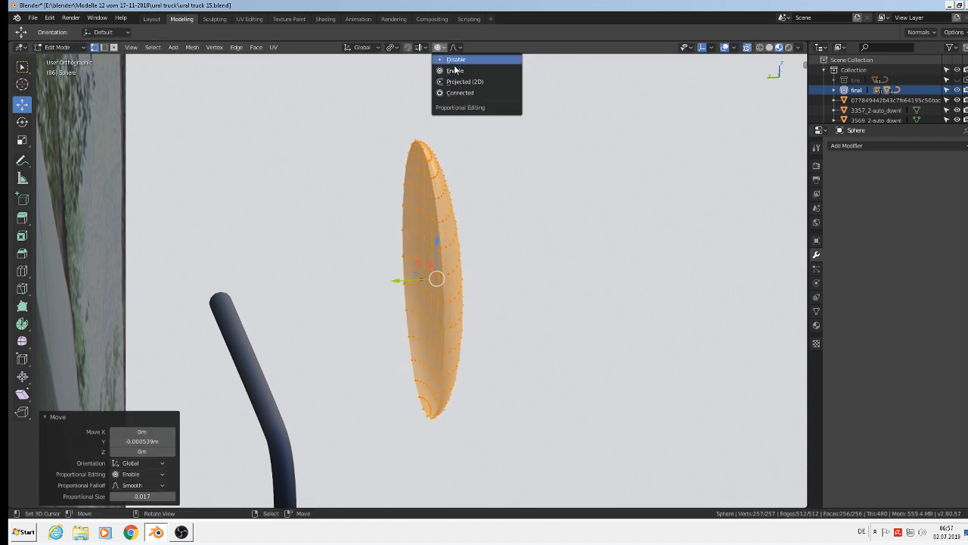
pyautogui.click(457, 58)
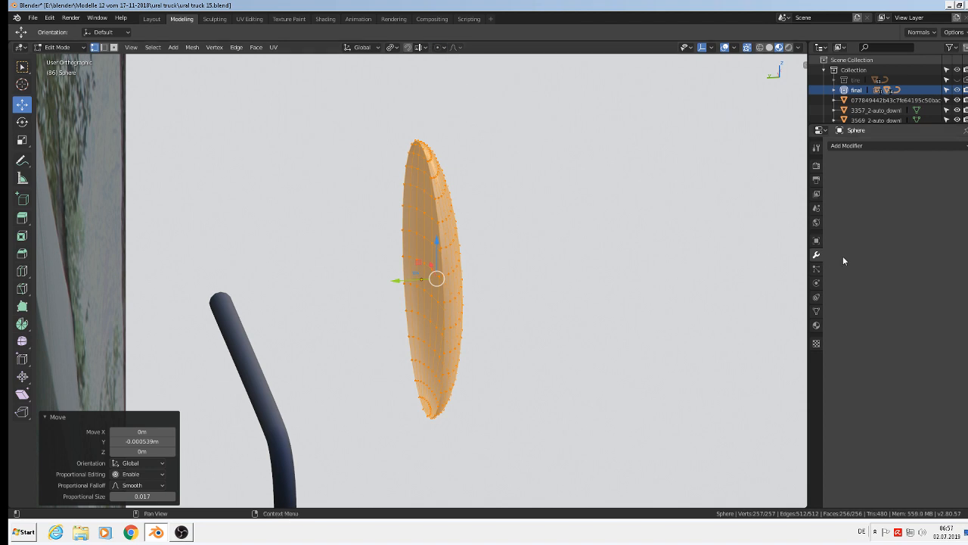
pyautogui.press('Tab')
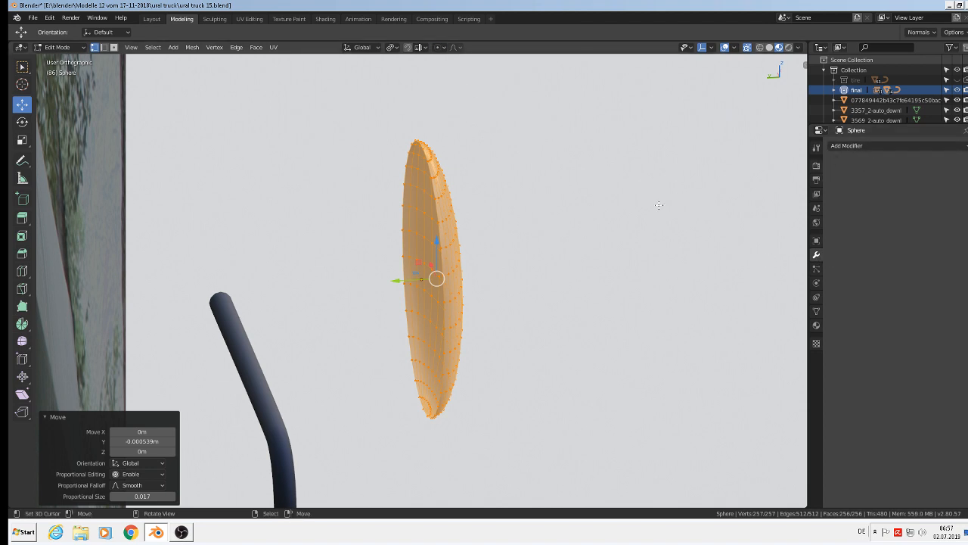
# Step: Try a Solidify modifier with the default 0.01 m thickness on the lens and remove it
pyautogui.click(851, 146)
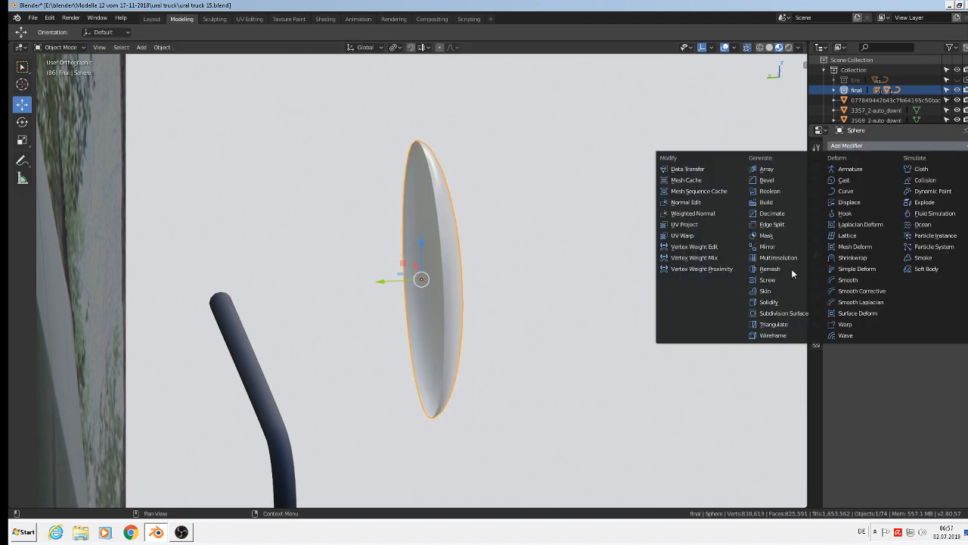
pyautogui.click(793, 302)
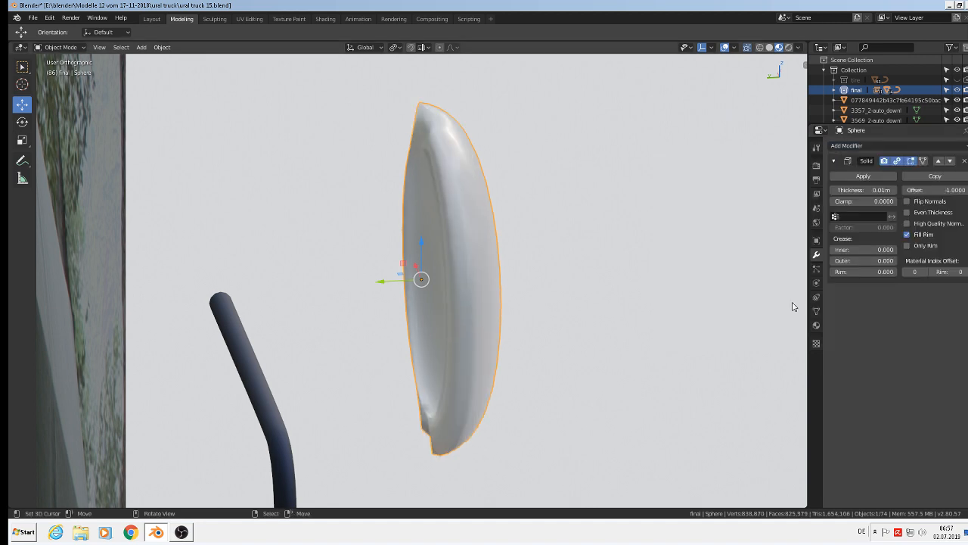
pyautogui.click(964, 162)
# Step: Extrude the entire lens mesh in place, shift the extruded geometry slightly along the Y axis and return to Object Mode
pyautogui.press('Tab')
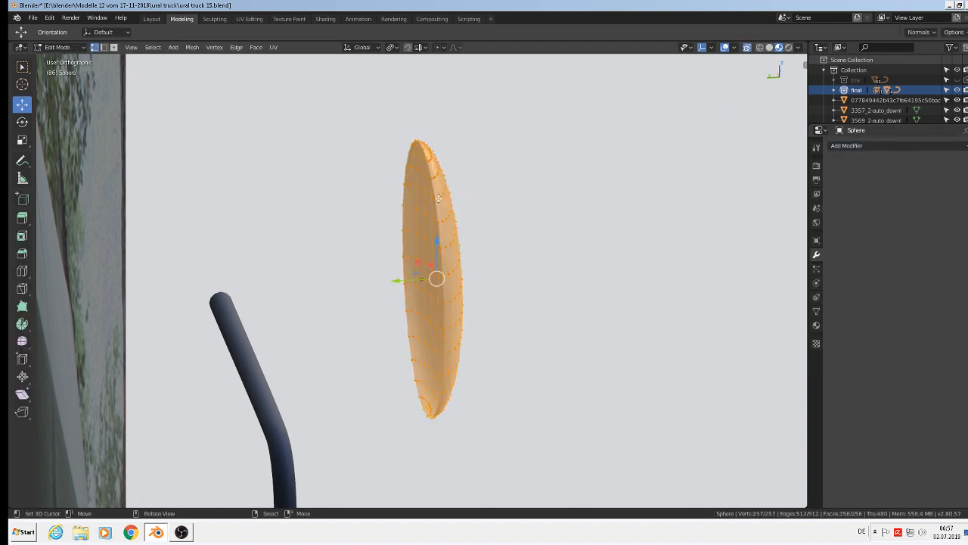
pyautogui.press('e')
pyautogui.rightClick(439, 256)
pyautogui.moveTo(401, 281); pyautogui.dragTo(390, 281)
pyautogui.press('Tab')
# Step: Apply rotation and scale to the extruded lens object
pyautogui.moveTo(508, 264); pyautogui.dragTo(398, 231, button='middle')
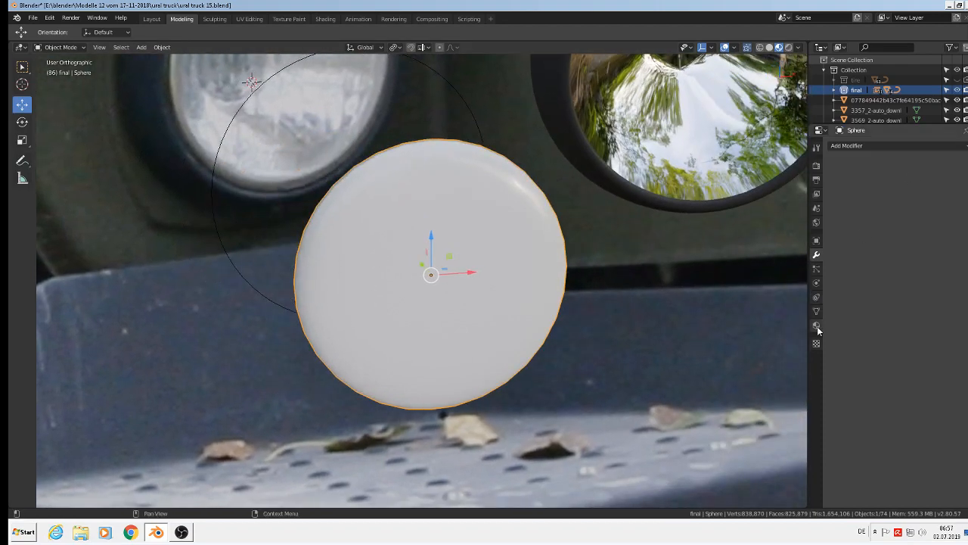
pyautogui.click(162, 47)
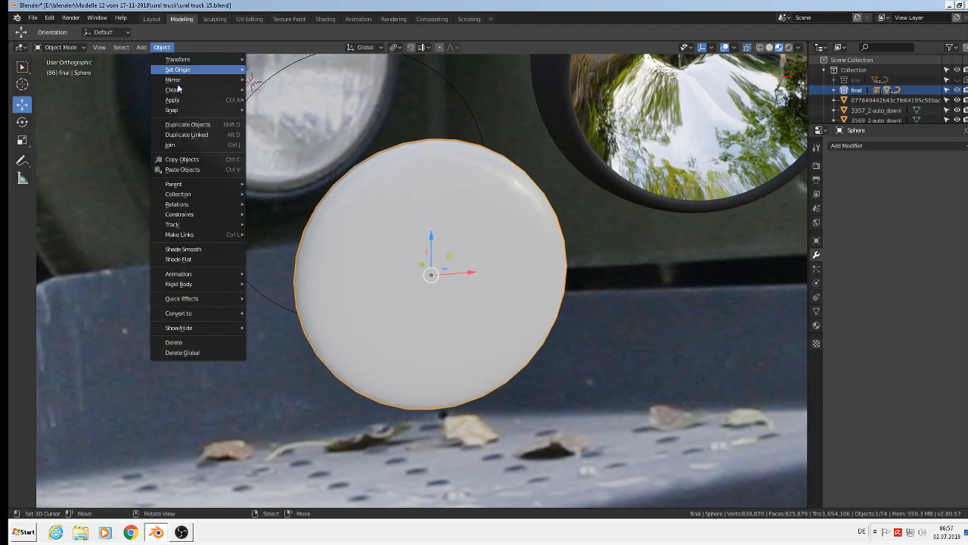
pyautogui.moveTo(199, 102)
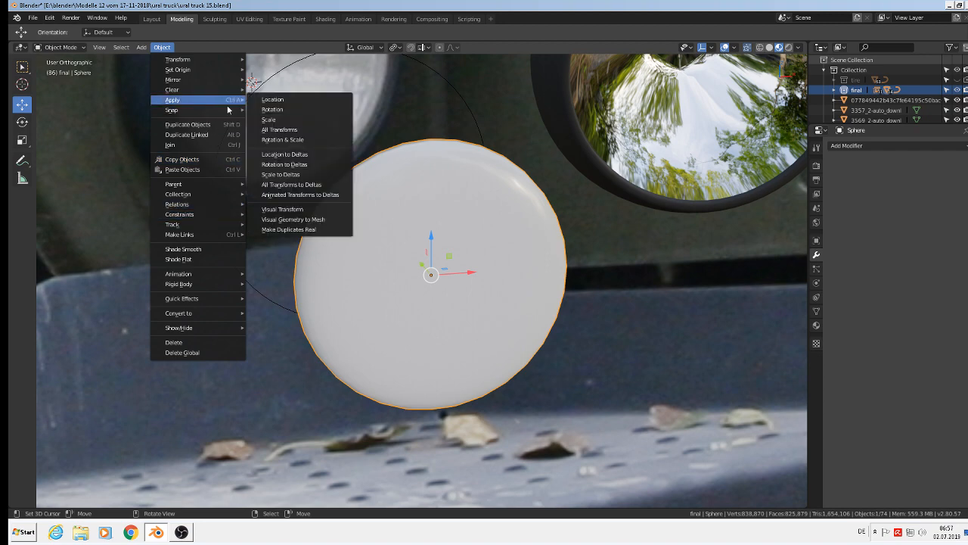
pyautogui.click(333, 143)
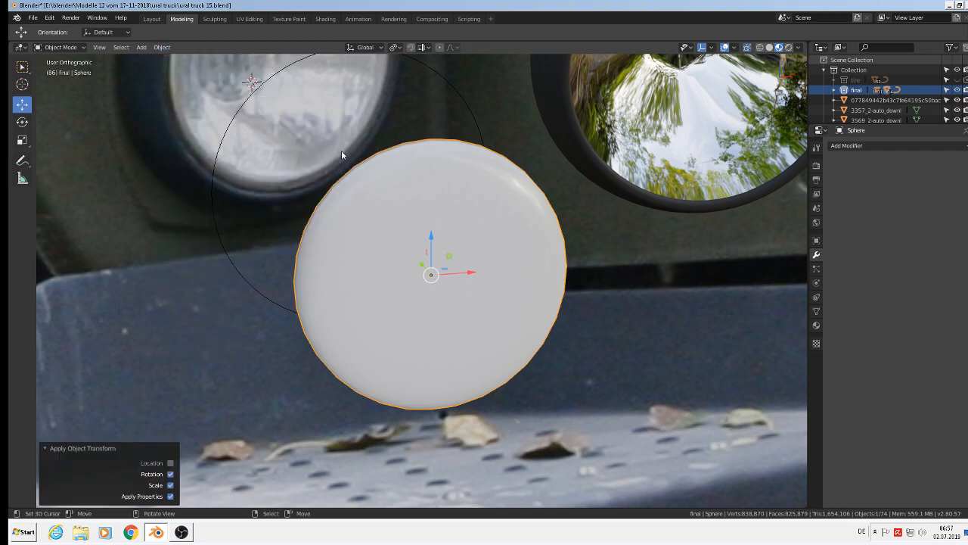
# Step: Assign the existing material glas to the lens and save the file
pyautogui.click(816, 326)
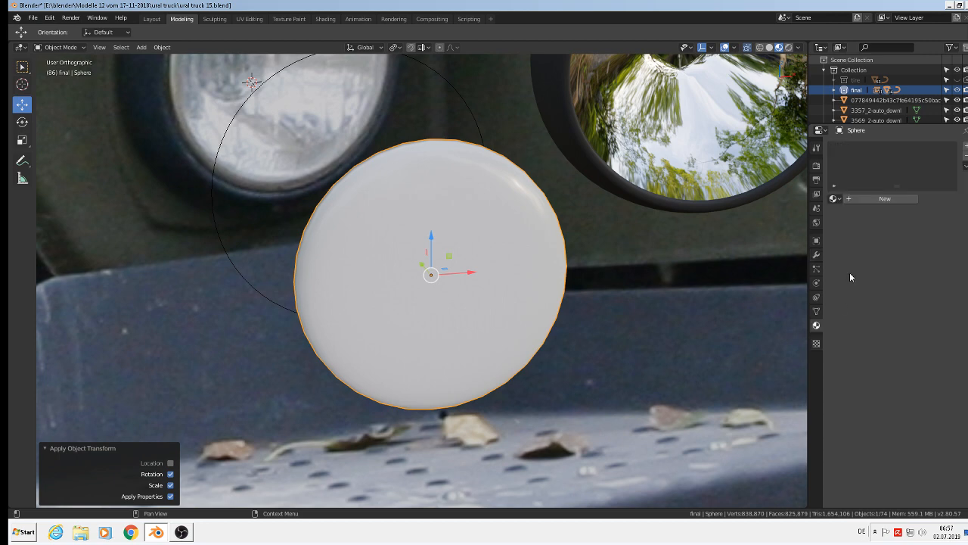
pyautogui.click(836, 199)
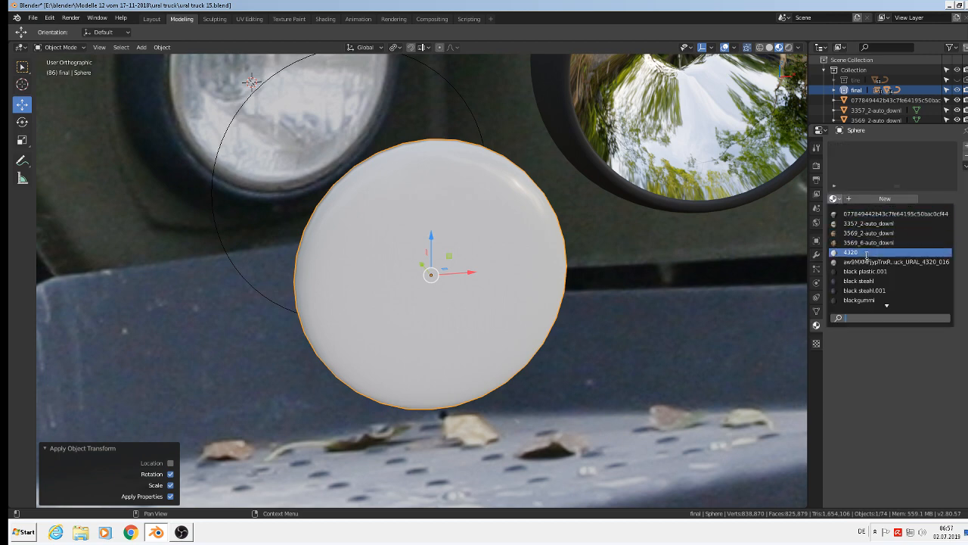
pyautogui.write('gl')
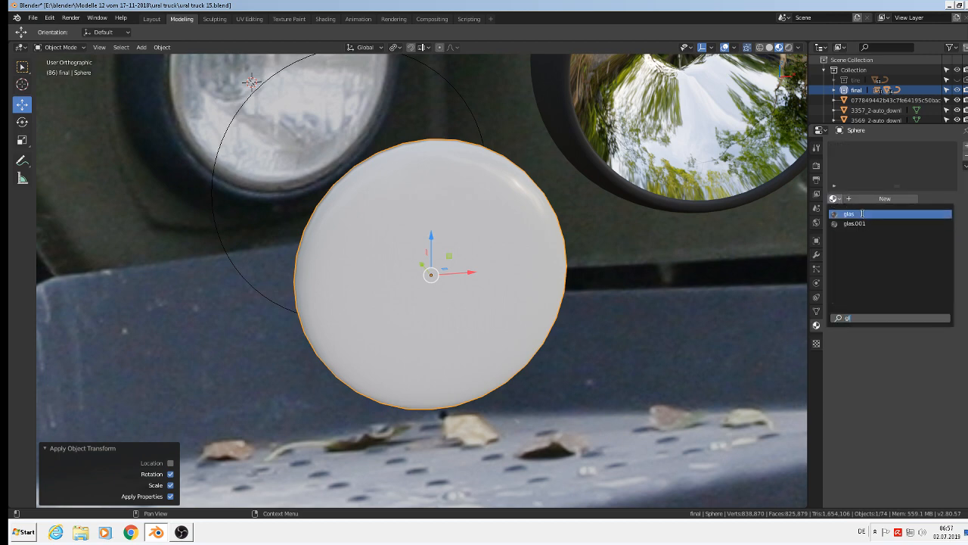
pyautogui.click(862, 213)
pyautogui.scroll(-4, 522, 261)
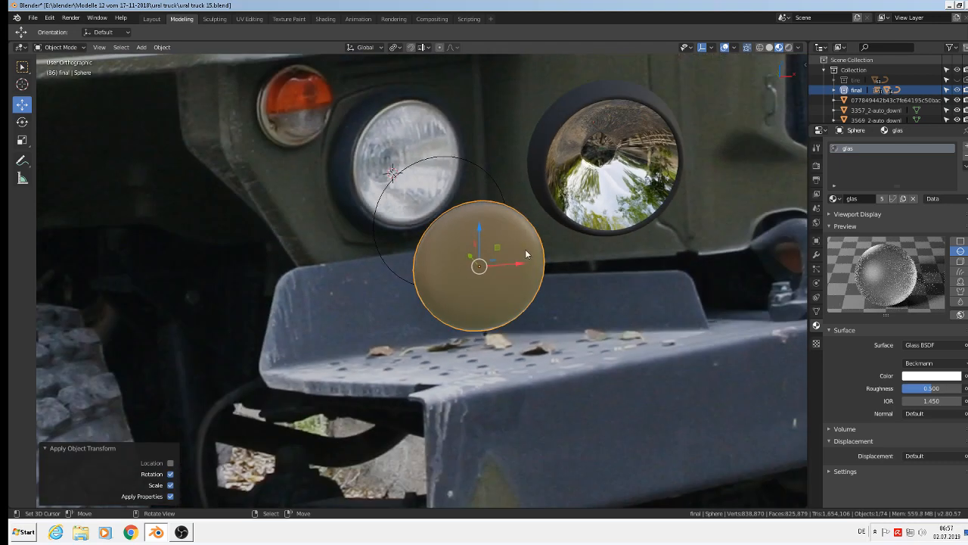
pyautogui.press('KP_1')
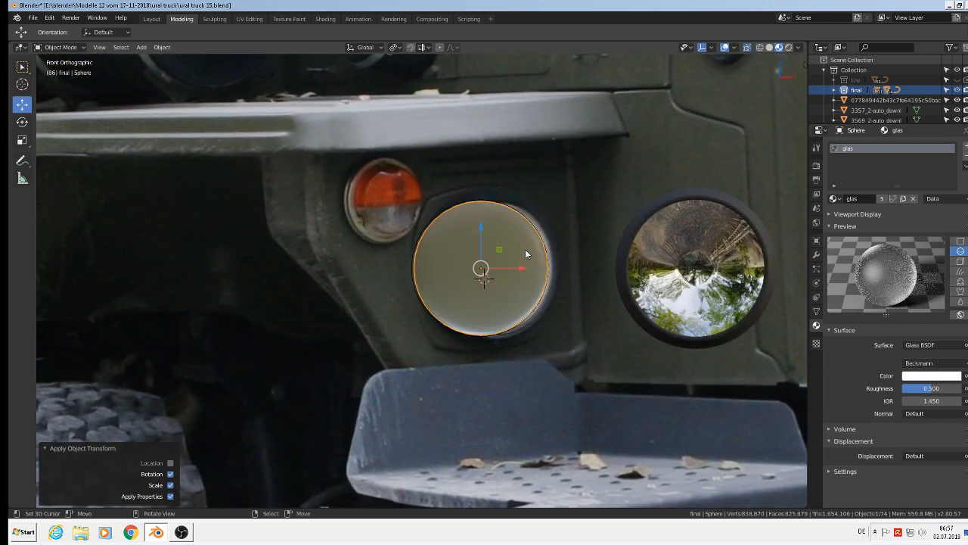
pyautogui.click(32, 17)
pyautogui.click(56, 96)
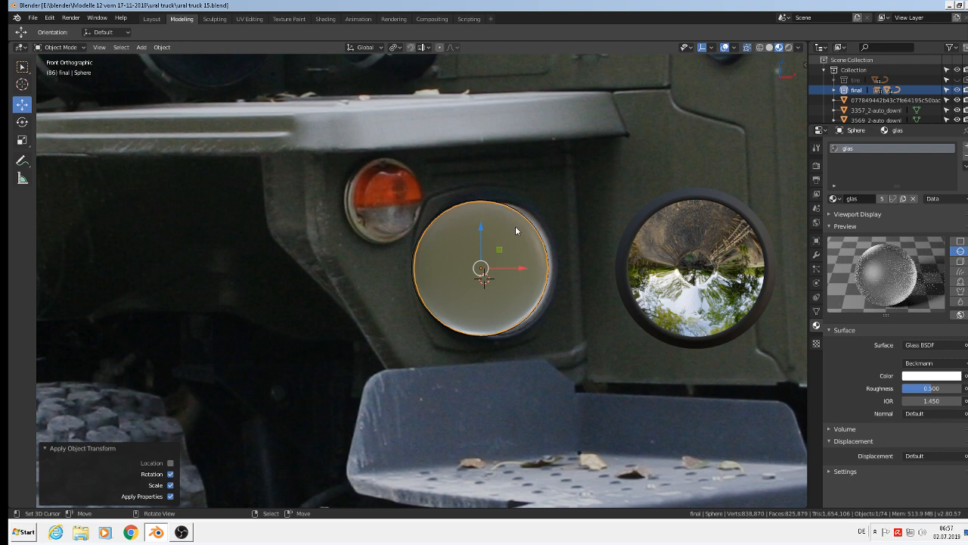
# Step: Move the lens along the X axis by about -0.089 m, then 0.206 m, lining it up with the modelled headlight reflector
pyautogui.moveTo(517, 267); pyautogui.dragTo(354, 267)
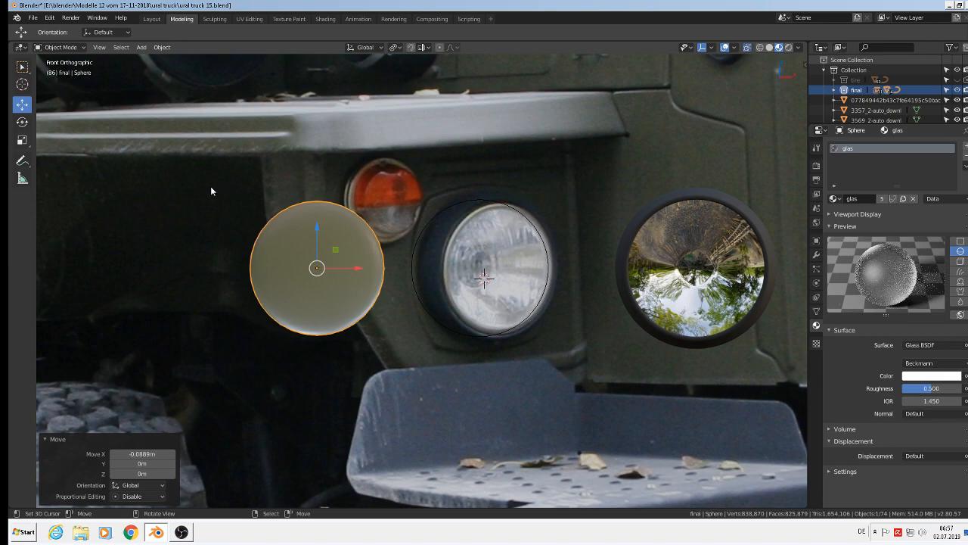
pyautogui.scroll(-5, 212, 191)
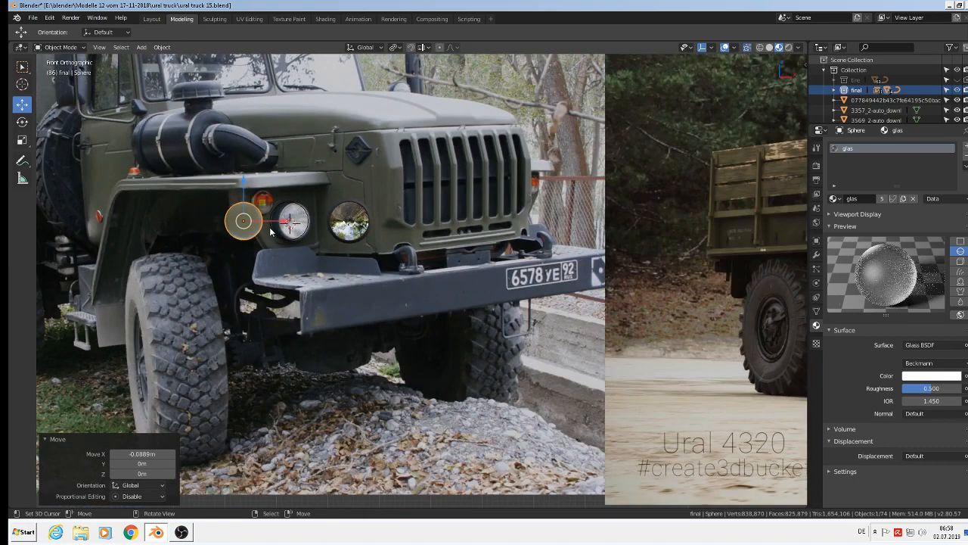
pyautogui.moveTo(270, 231); pyautogui.dragTo(383, 240)
# Step: Move the lens about 0.167 m along the Y axis into the modelled headlight housing
pyautogui.moveTo(383, 240); pyautogui.dragTo(164, 283, button='middle')
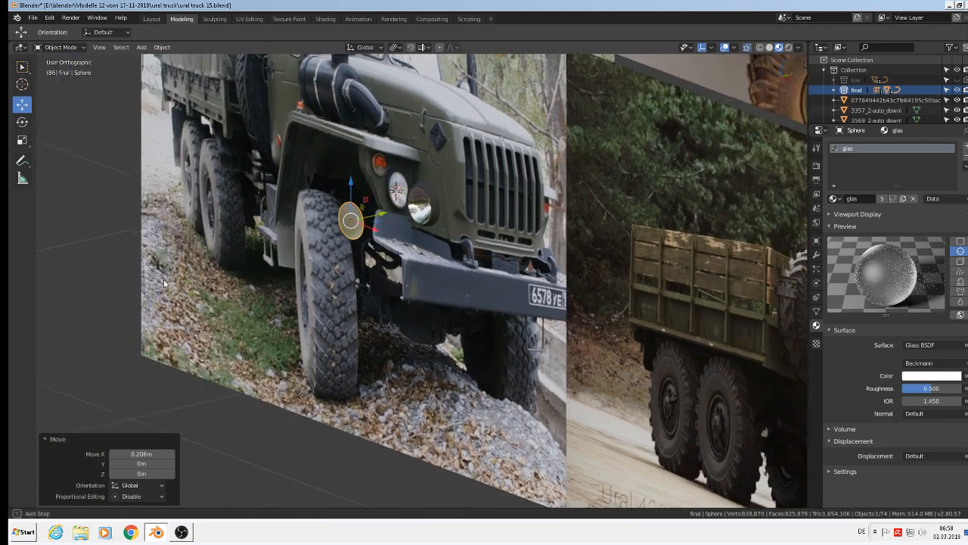
pyautogui.scroll(6, 329, 203)
pyautogui.press('g')
pyautogui.press('x')
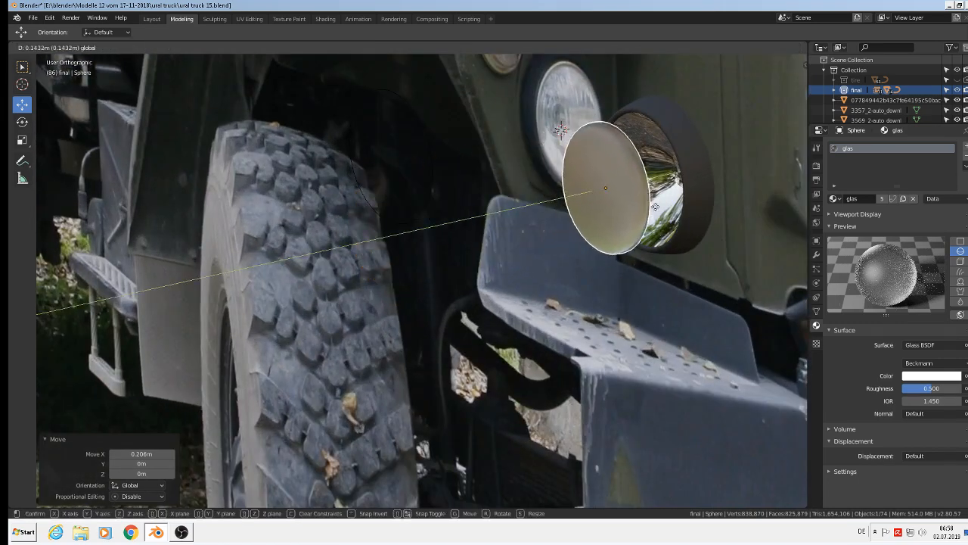
pyautogui.press('y')
pyautogui.click(672, 262)
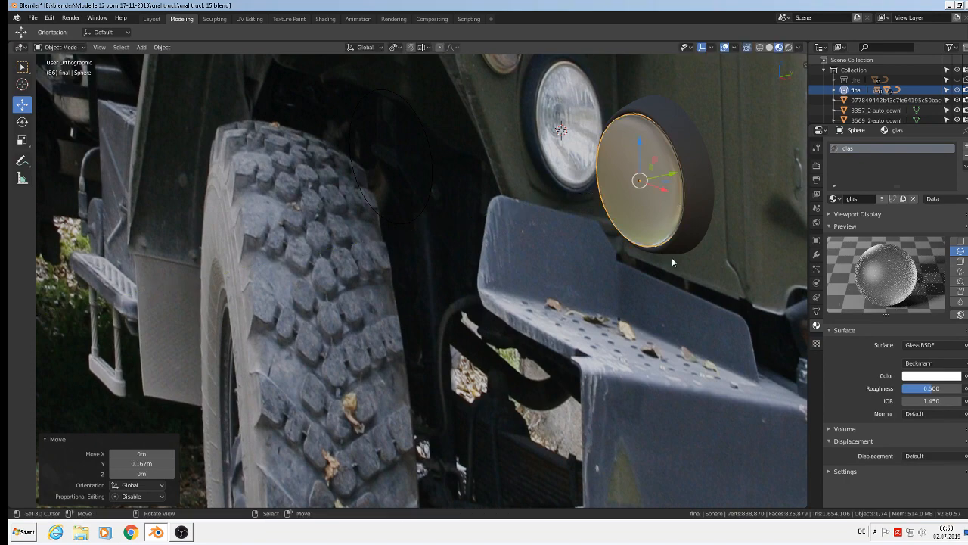
# Step: Save the file with the lens fitted into the headlight
pyautogui.scroll(-6, 671, 263)
pyautogui.moveTo(569, 289); pyautogui.dragTo(760, 295, button='middle')
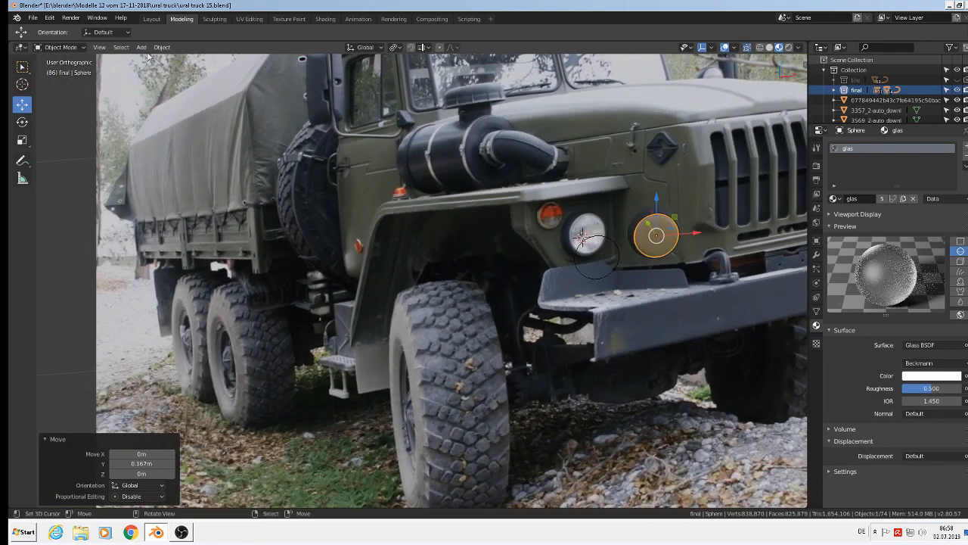
pyautogui.click(33, 17)
pyautogui.click(53, 95)
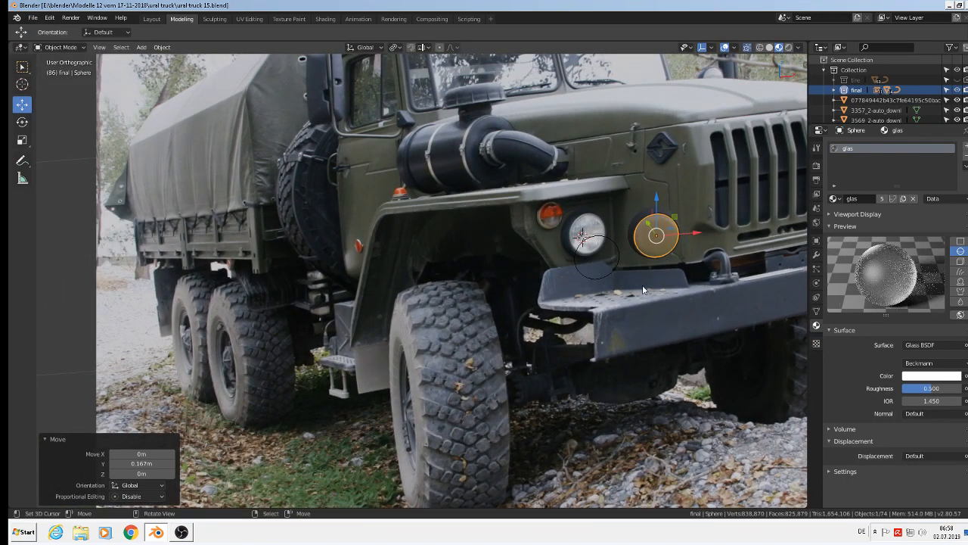
# Step: Move the spare circle with the mirrow material, near the reference photo's headlight, to the collection rest
pyautogui.click(608, 240)
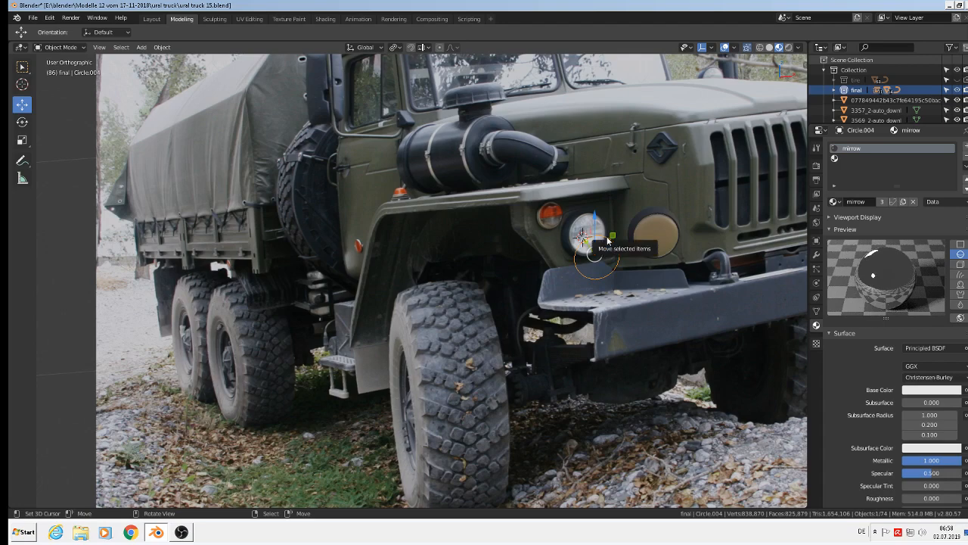
pyautogui.press('m')
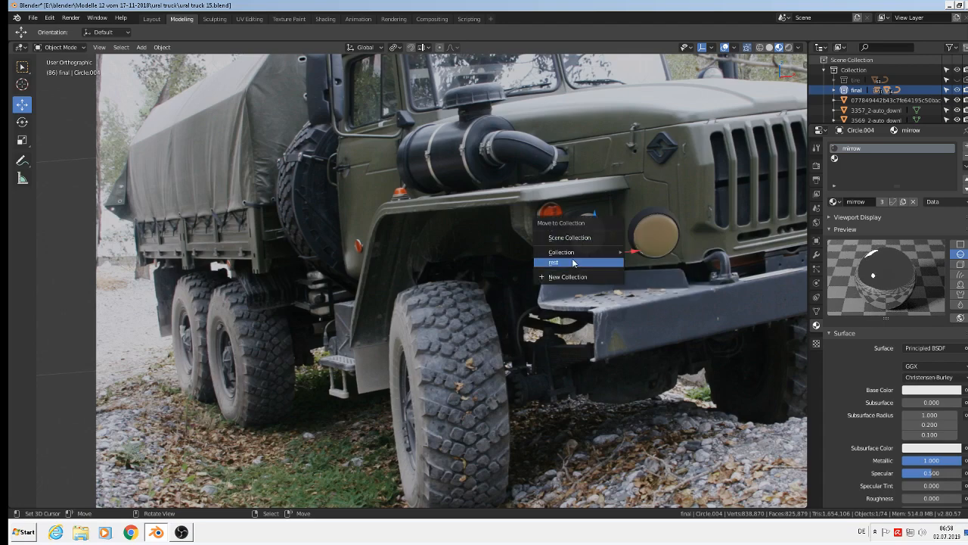
pyautogui.click(573, 255)
# Step: Duplicate the mirror bracket curve, shift the copy about -0.315 m along X and move it to the collection rest
pyautogui.scroll(-7, 572, 259)
pyautogui.scroll(4, 454, 266)
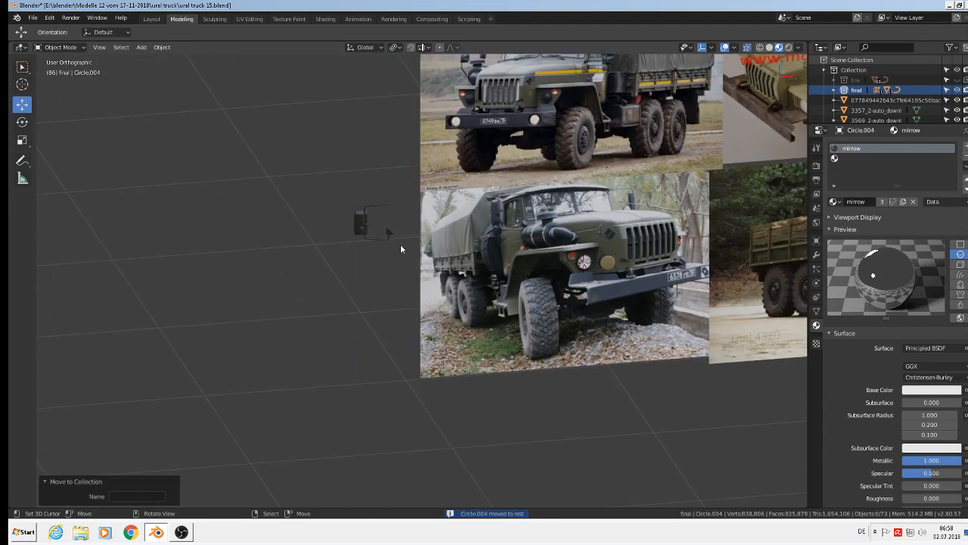
pyautogui.scroll(2, 346, 217)
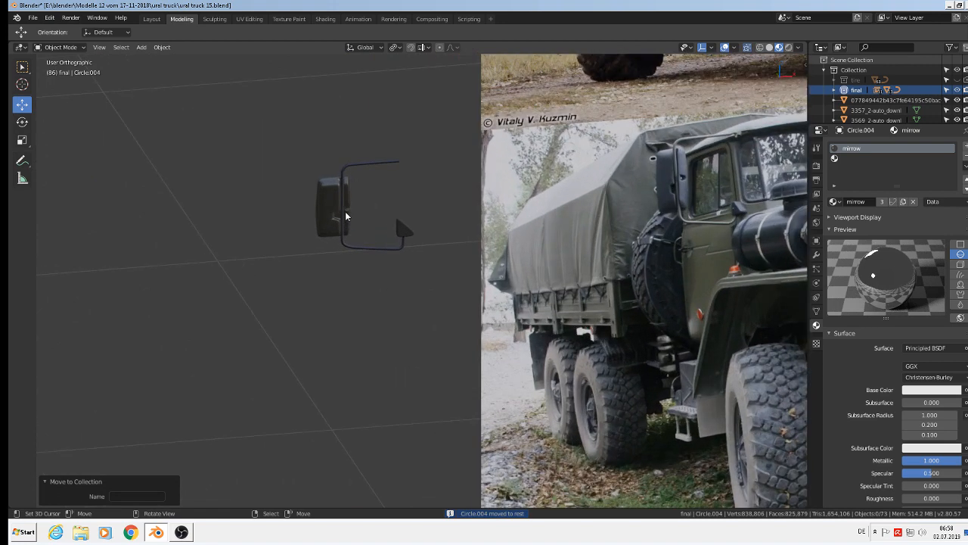
pyautogui.click(394, 162)
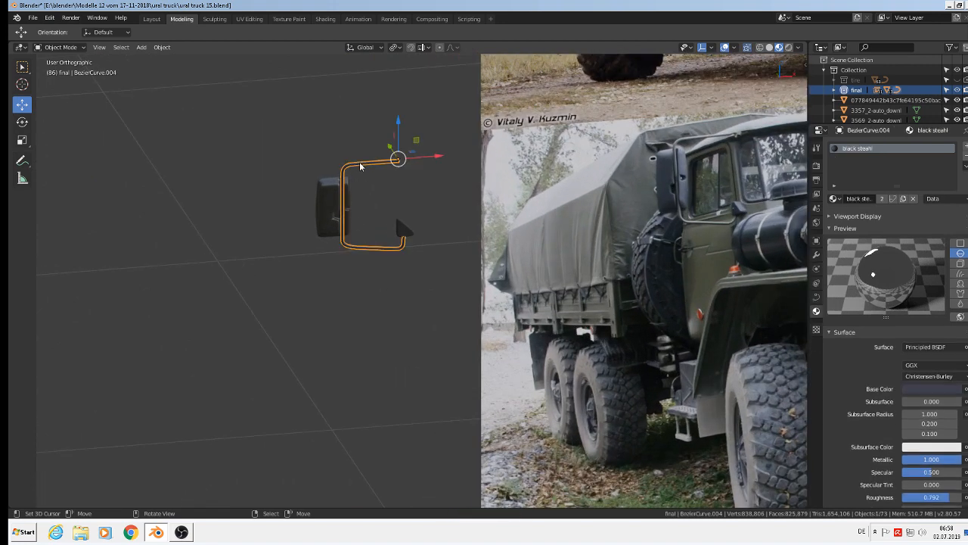
pyautogui.hotkey('shift', 'd')
pyautogui.rightClick(425, 157)
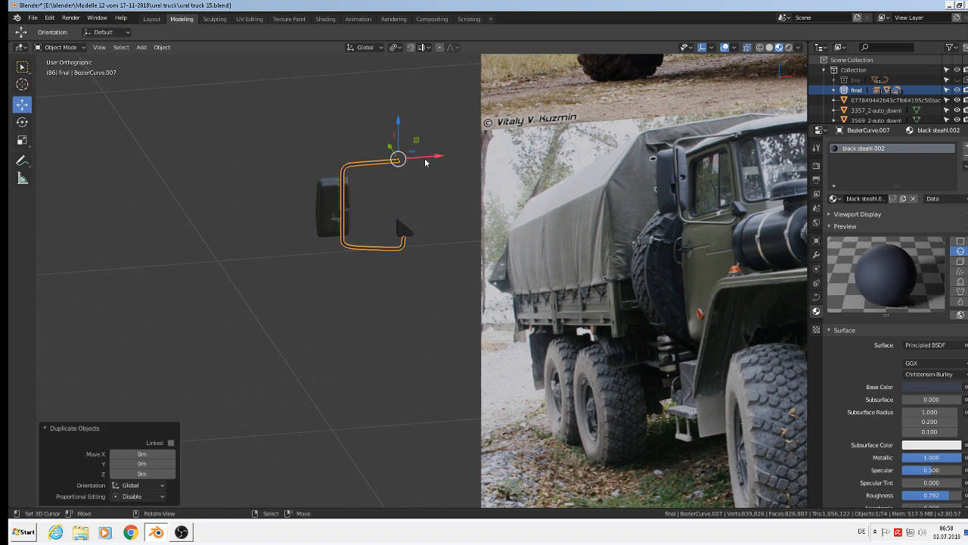
pyautogui.press('g')
pyautogui.press('x')
pyautogui.click(273, 177)
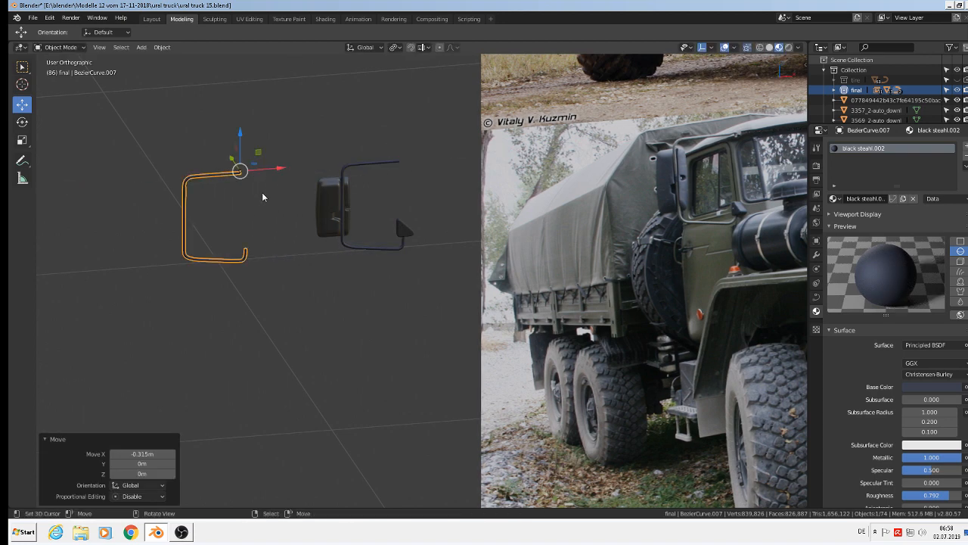
pyautogui.press('m')
pyautogui.click(263, 195)
# Step: Convert the original mirror bracket curve to a mesh
pyautogui.click(378, 165)
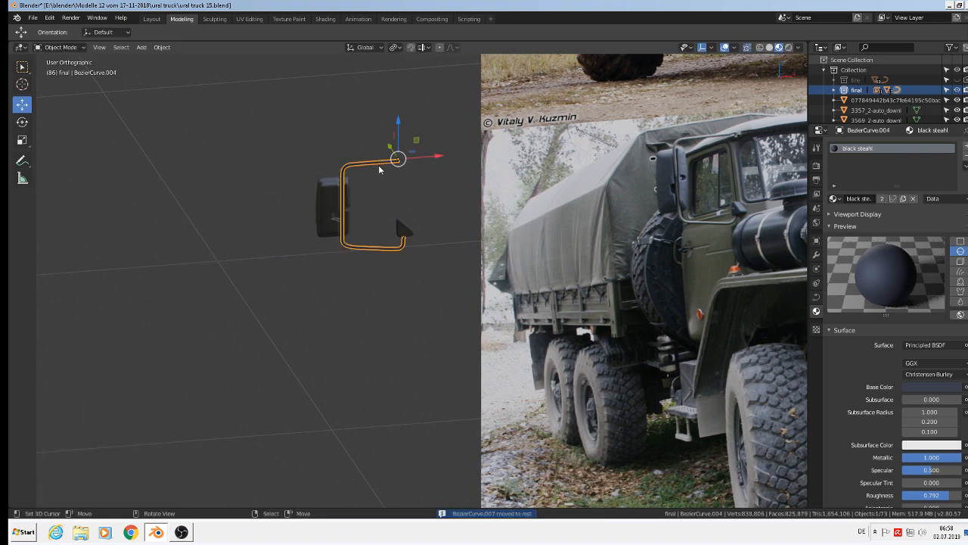
pyautogui.click(161, 48)
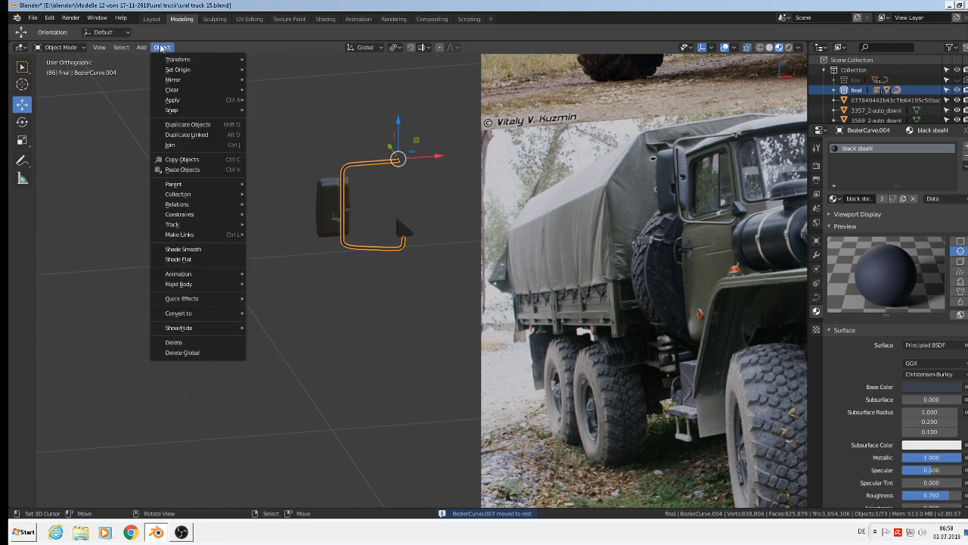
pyautogui.moveTo(221, 313)
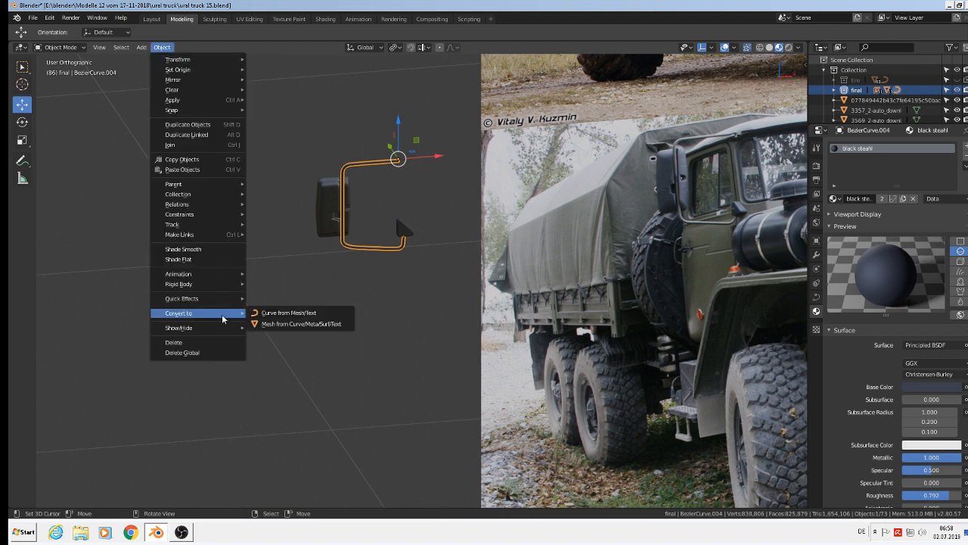
pyautogui.click(272, 324)
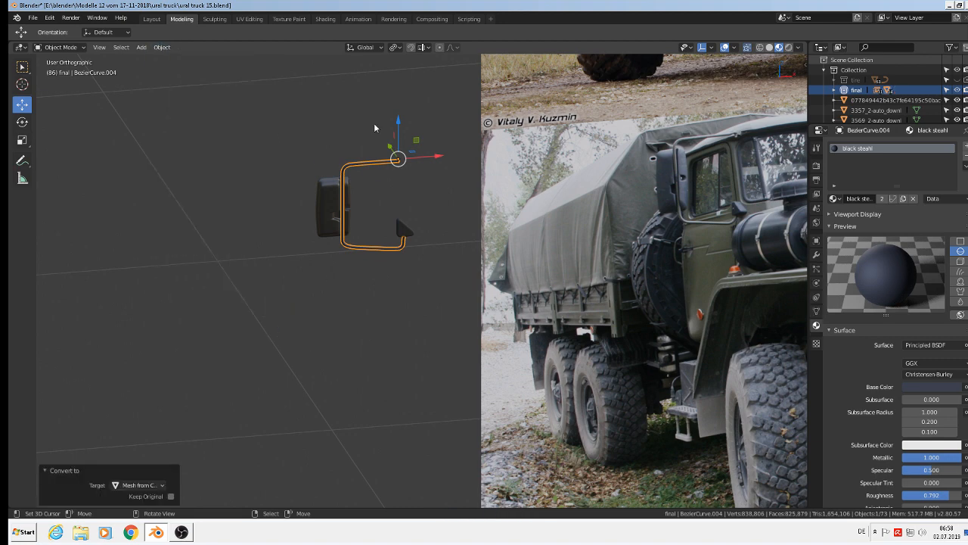
# Step: Try applying the mirror housing's Subdivision modifier and undo it
pyautogui.scroll(4, 374, 122)
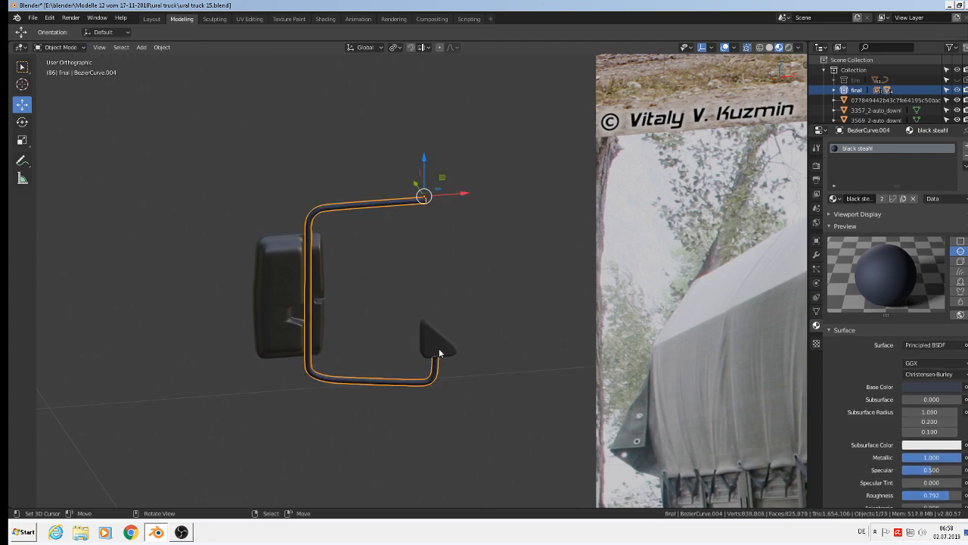
pyautogui.click(439, 350)
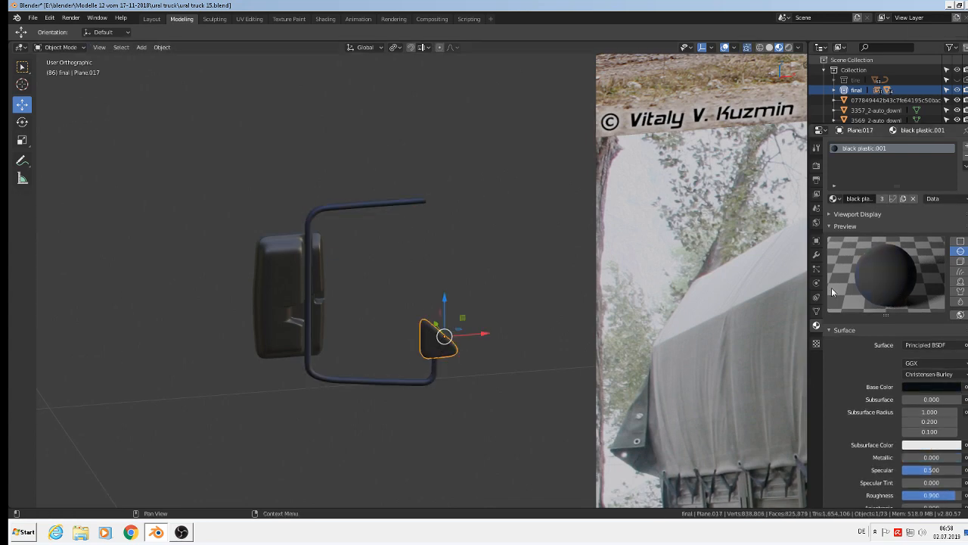
pyautogui.click(817, 254)
pyautogui.click(272, 272)
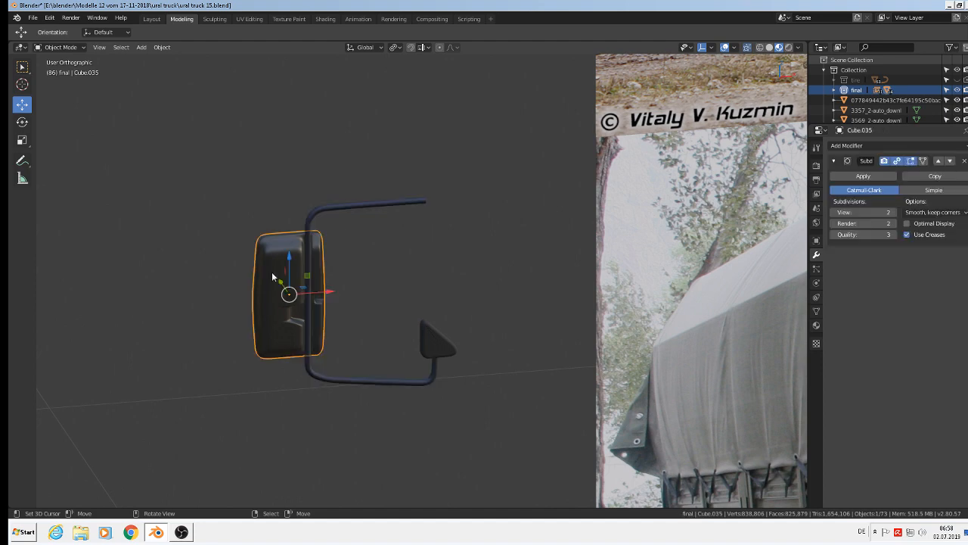
pyautogui.click(860, 177)
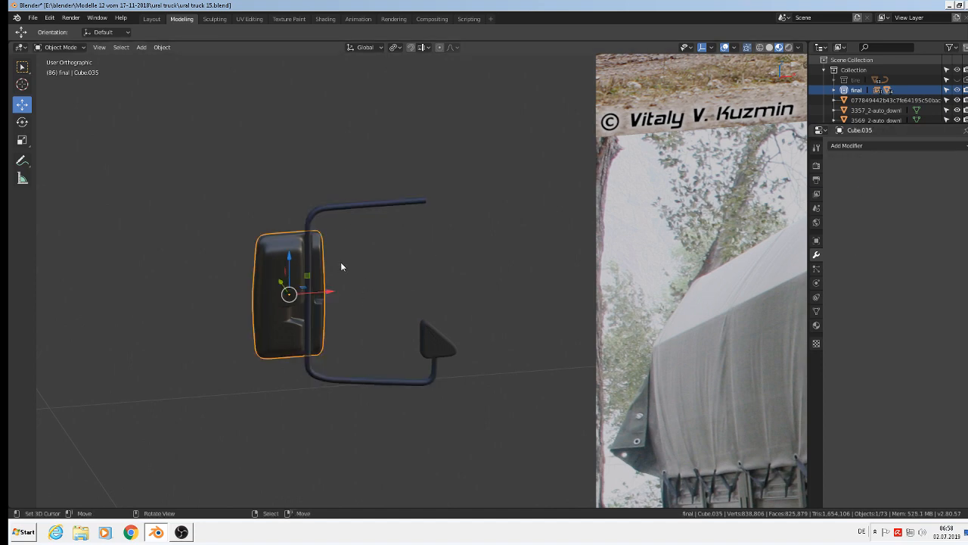
pyautogui.press('ctrl')
pyautogui.hotkey('ctrl', '2')
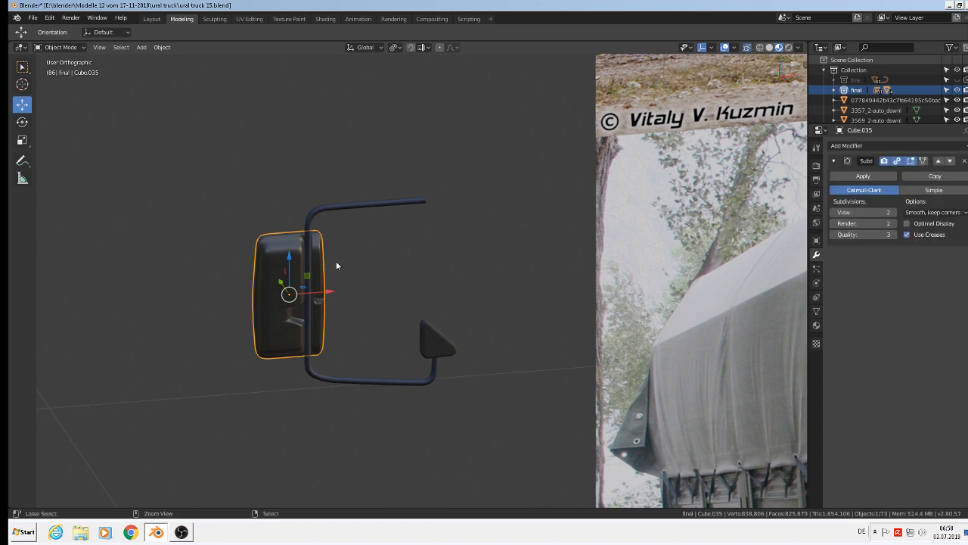
pyautogui.click(328, 292)
pyautogui.hotkey('shift', 'd')
pyautogui.rightClick(327, 289)
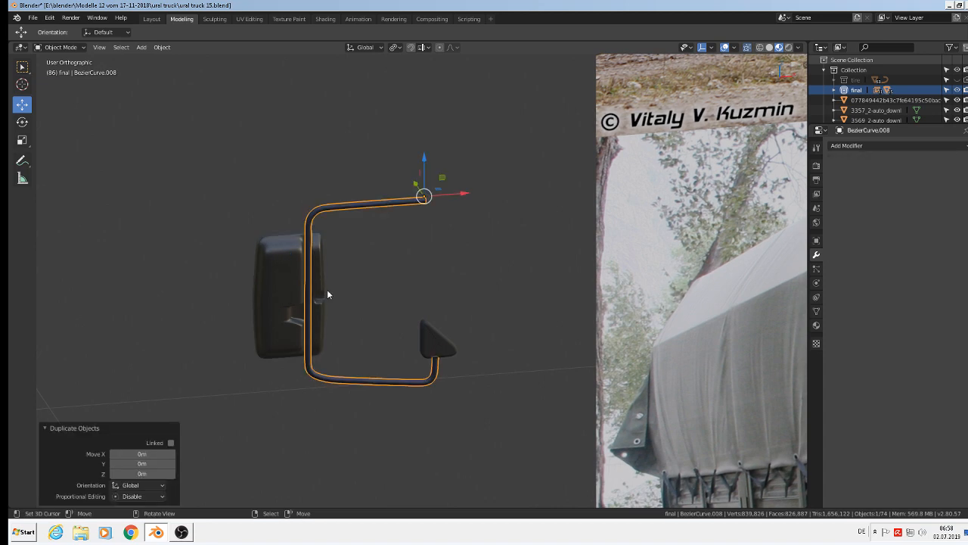
pyautogui.click(424, 196)
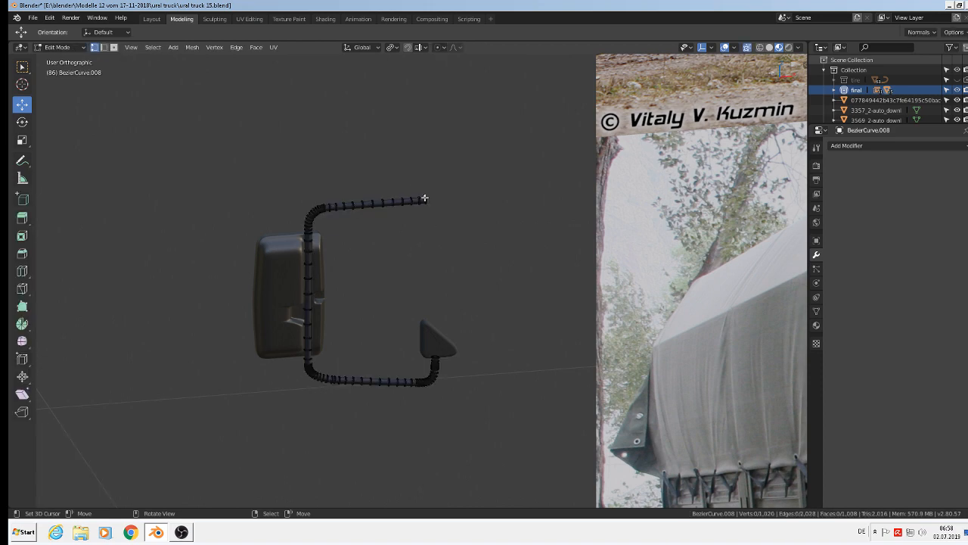
pyautogui.click(424, 197)
pyautogui.moveTo(428, 165); pyautogui.dragTo(421, 123)
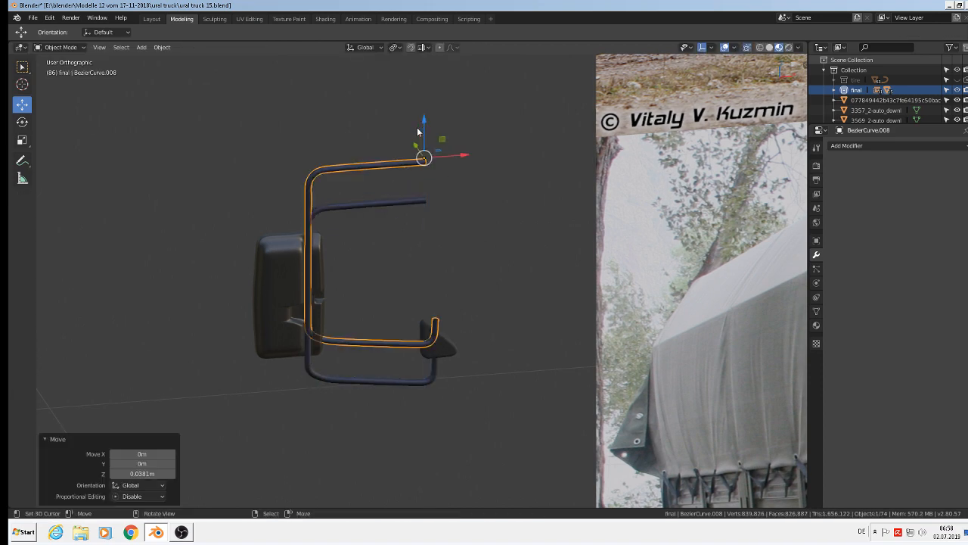
pyautogui.press('x')
pyautogui.click(417, 125)
# Step: Duplicate the mirror housing, shift the copy about -0.124 m along X and move it to the collection rest
pyautogui.click(276, 272)
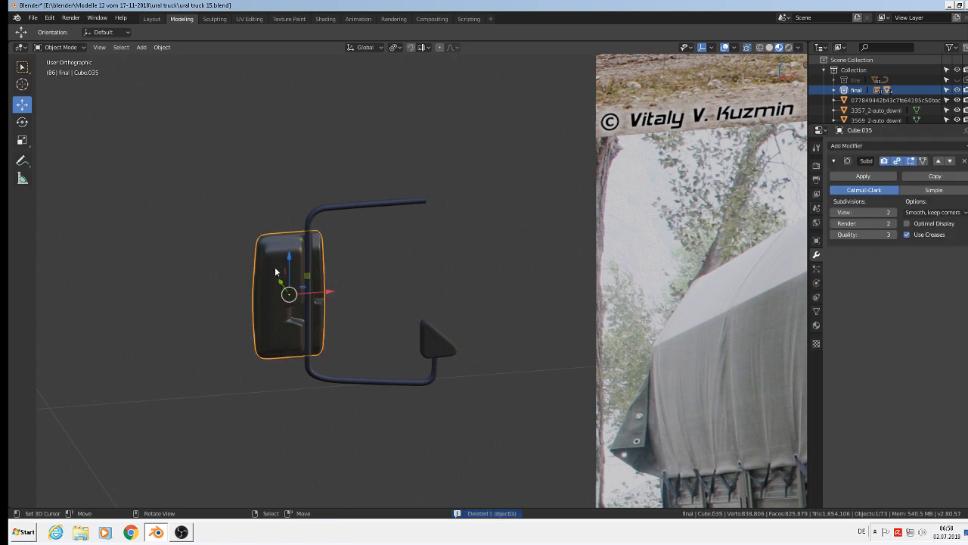
pyautogui.hotkey('shift', 'd')
pyautogui.rightClick(277, 271)
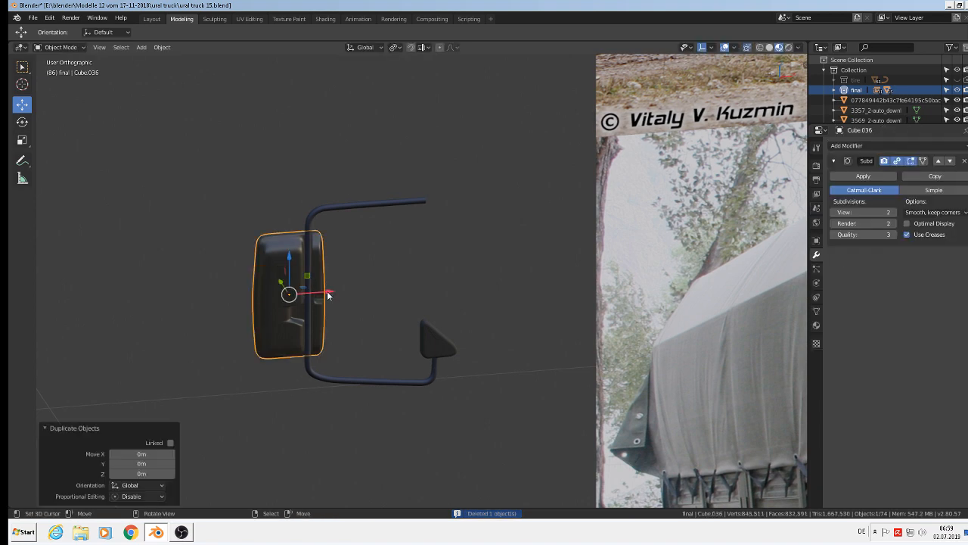
pyautogui.moveTo(328, 292); pyautogui.dragTo(200, 310)
pyautogui.press('m')
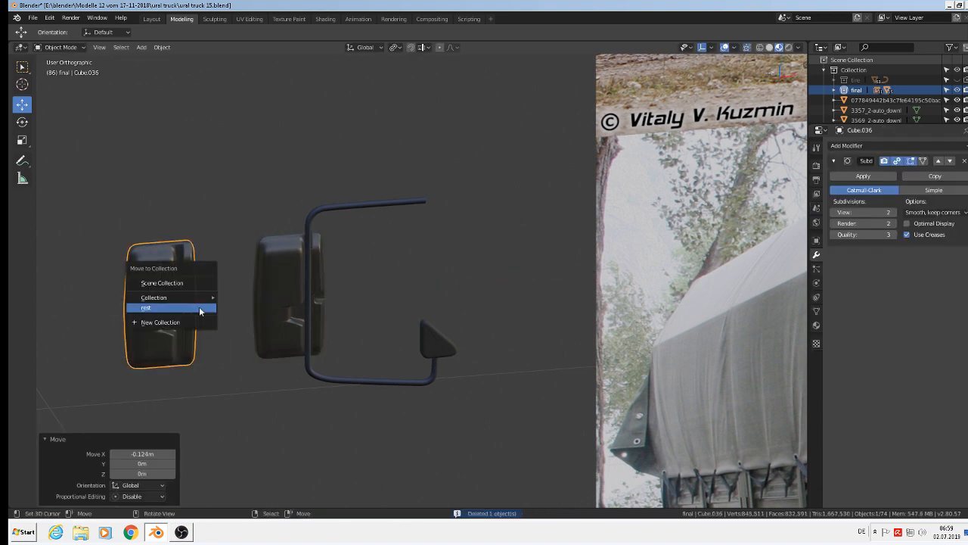
pyautogui.click(200, 308)
# Step: Apply the original mirror housing's Subdivision modifier and join the housing, bracket and triangular mount into one object
pyautogui.click(299, 274)
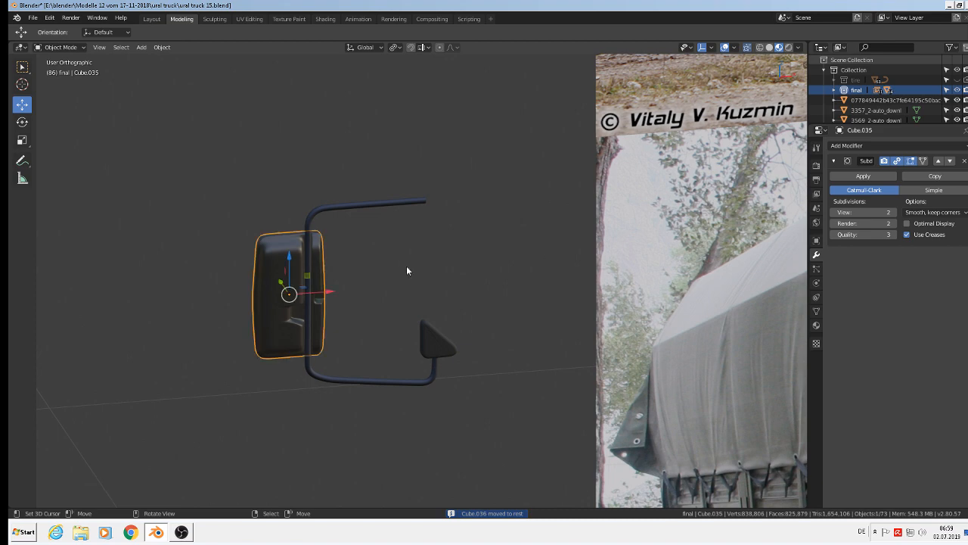
pyautogui.click(864, 178)
pyautogui.keyDown('shift'); pyautogui.click(359, 205); pyautogui.keyUp('shift')
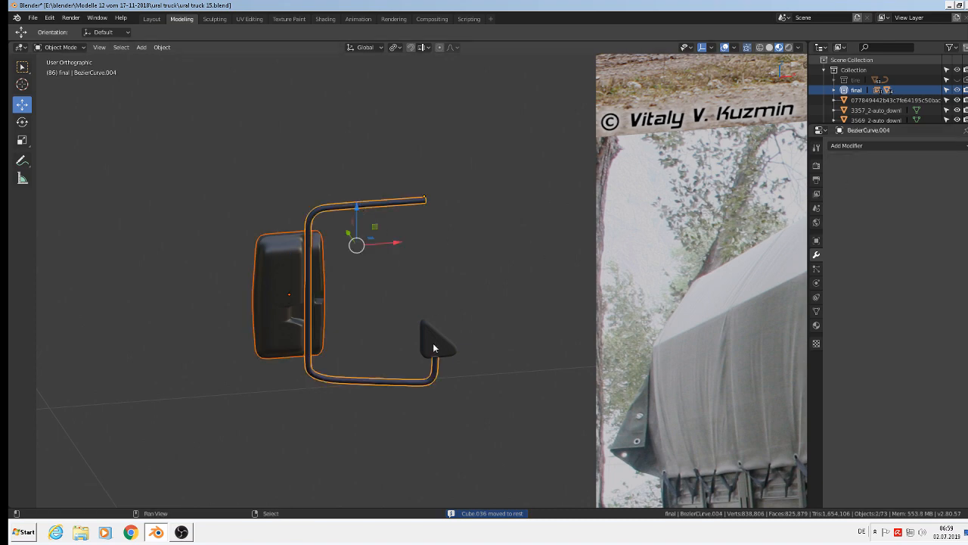
pyautogui.keyDown('shift'); pyautogui.click(434, 348); pyautogui.keyUp('shift')
pyautogui.click(162, 47)
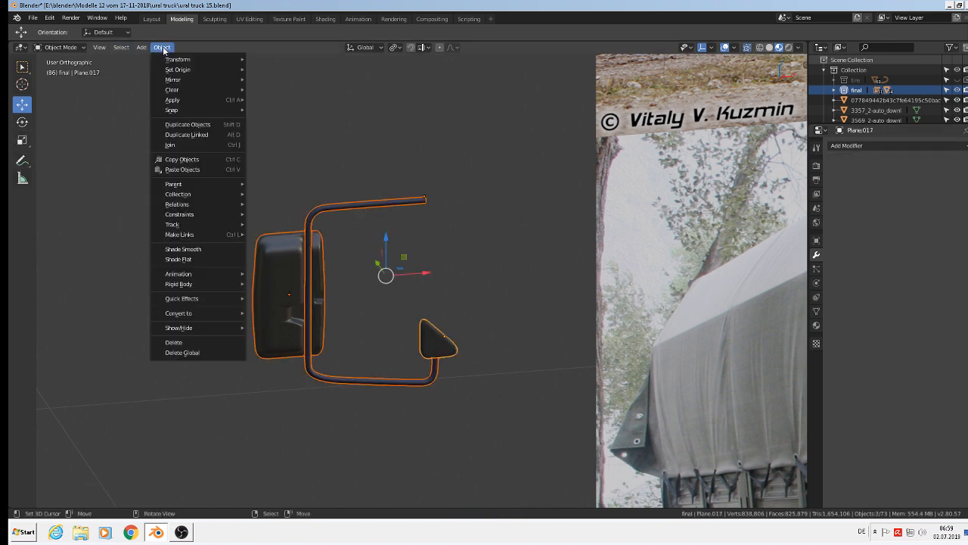
pyautogui.click(186, 145)
# Step: Move the joined mirror in front view about 6.38 m along X and -1.13 m along Z to the modelled truck's cab
pyautogui.moveTo(302, 227); pyautogui.dragTo(343, 255, button='middle')
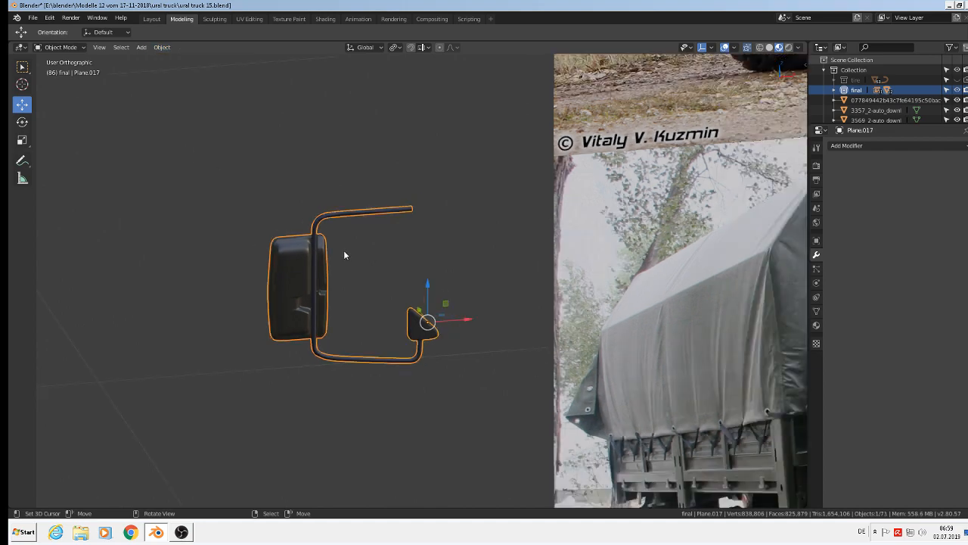
pyautogui.scroll(-6, 344, 253)
pyautogui.keyDown('shift'); pyautogui.moveTo(415, 295); pyautogui.dragTo(386, 299, button='middle'); pyautogui.keyUp('shift')
pyautogui.scroll(-4, 288, 280)
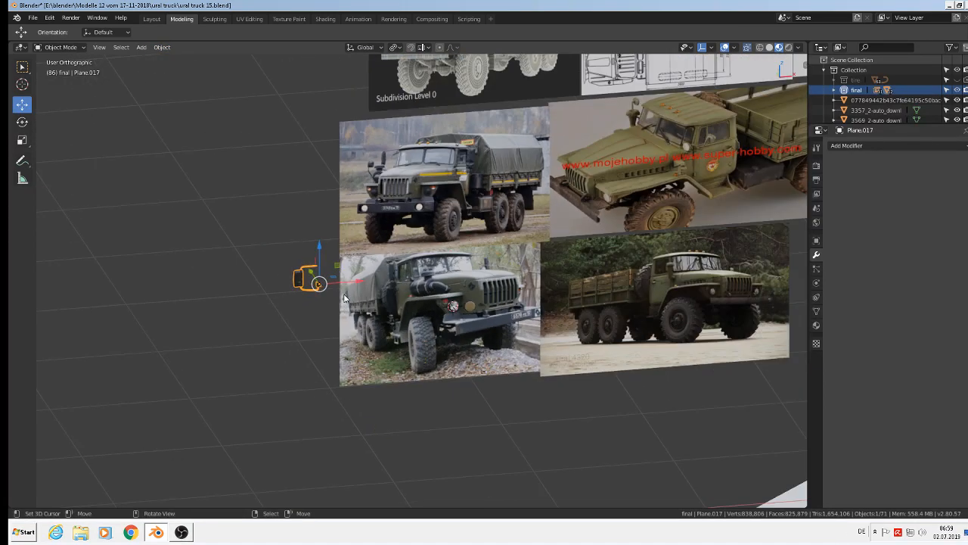
pyautogui.scroll(-2, 344, 297)
pyautogui.press('KP_1')
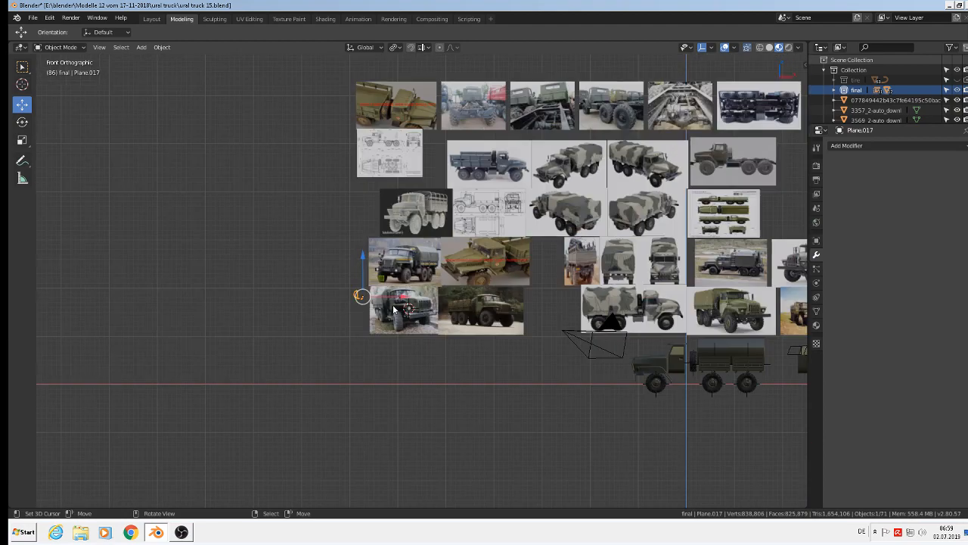
pyautogui.keyDown('shift'); pyautogui.moveTo(328, 314); pyautogui.dragTo(296, 308, button='middle'); pyautogui.keyUp('shift')
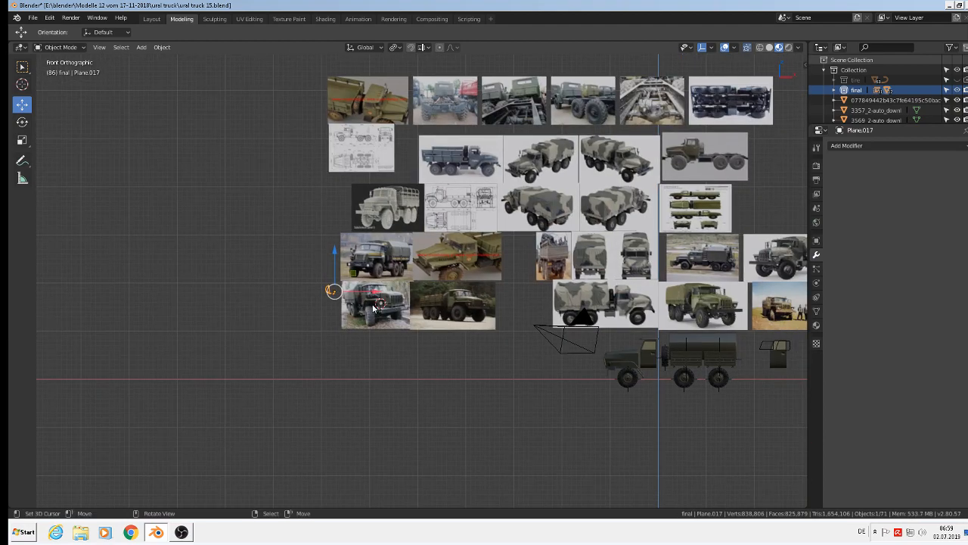
pyautogui.press('g')
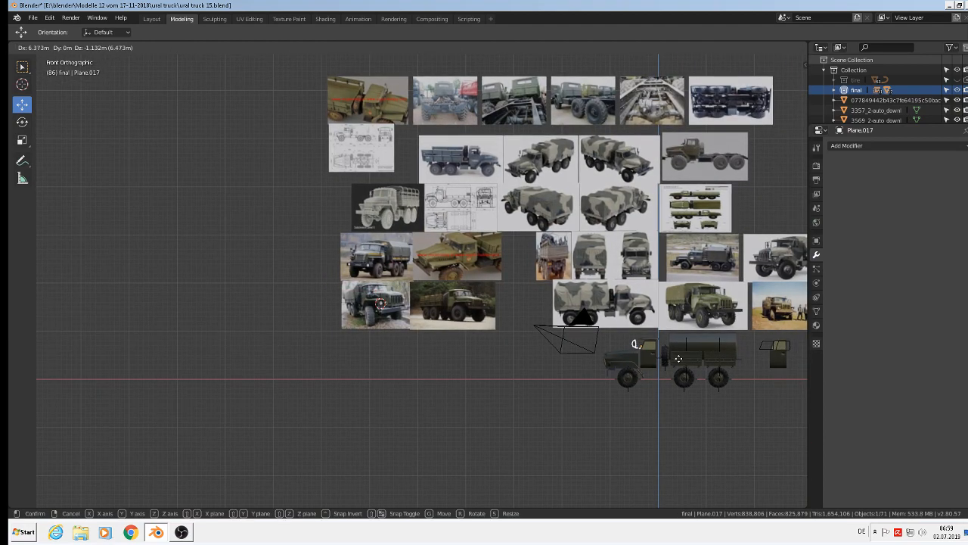
pyautogui.click(678, 358)
pyautogui.scroll(4, 679, 359)
pyautogui.moveTo(673, 362); pyautogui.dragTo(669, 366, button='middle')
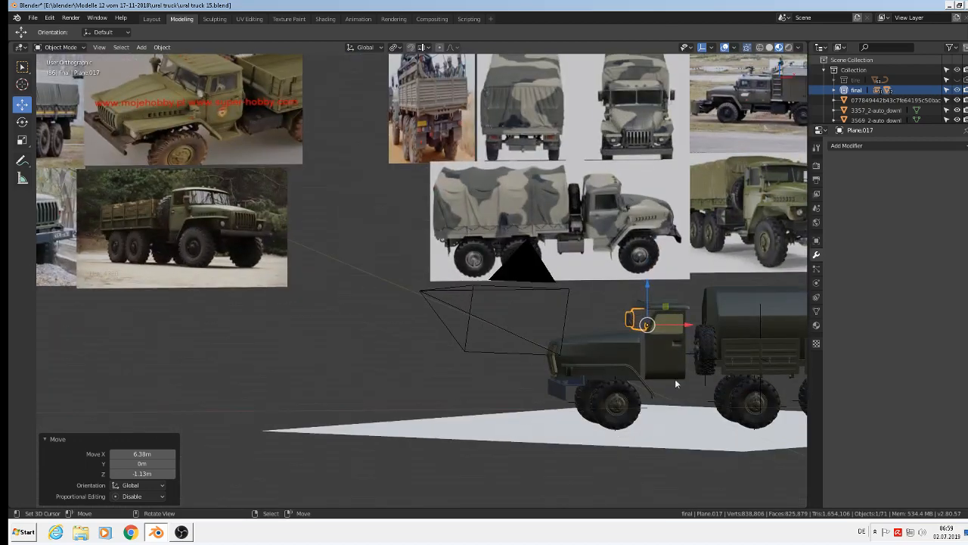
# Step: Examine the headlight, turn signal and bumper details in the front-view reference photo of the grey-tarped Ural
pyautogui.moveTo(375, 256); pyautogui.dragTo(498, 268, button='middle')
pyautogui.press('KP_1')
pyautogui.scroll(9, 370, 263)
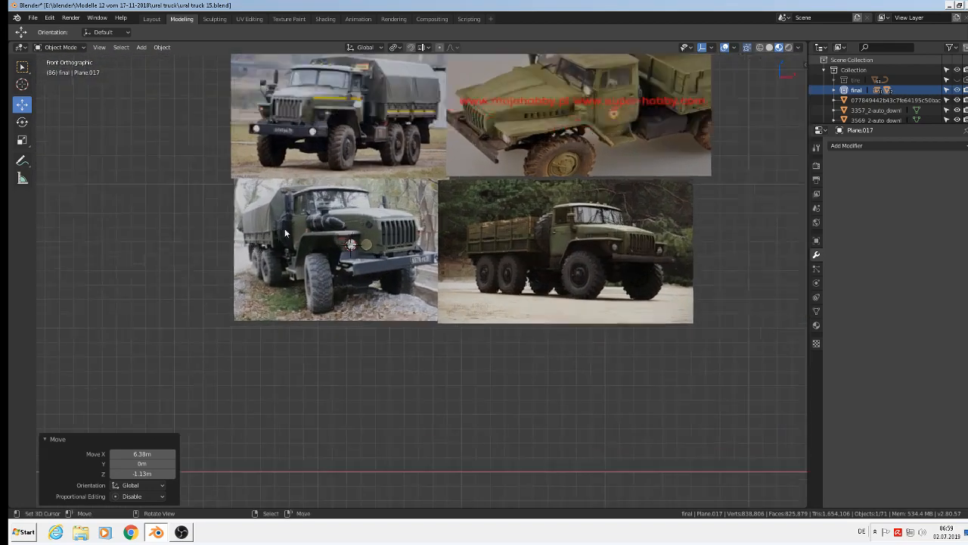
pyautogui.scroll(2, 466, 226)
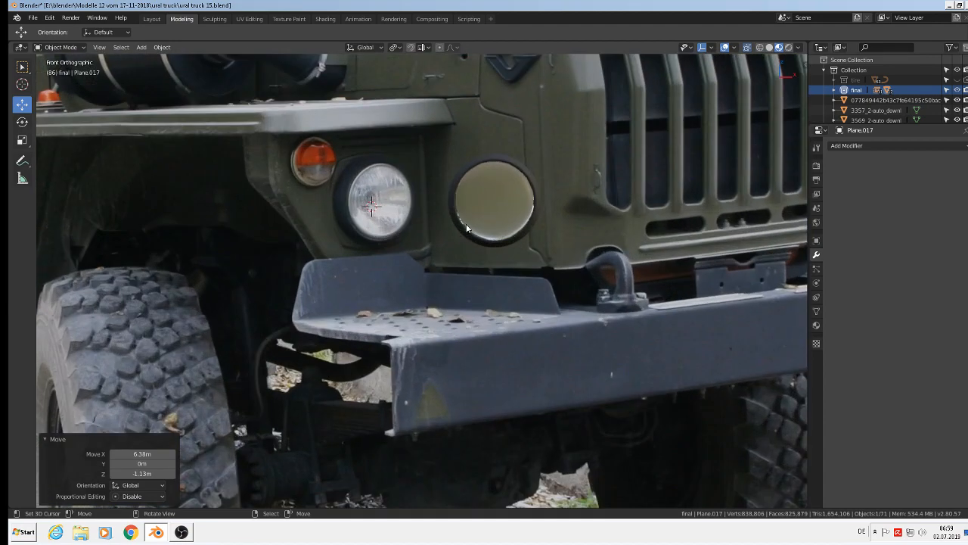
pyautogui.scroll(-2, 467, 226)
pyautogui.scroll(-5, 403, 213)
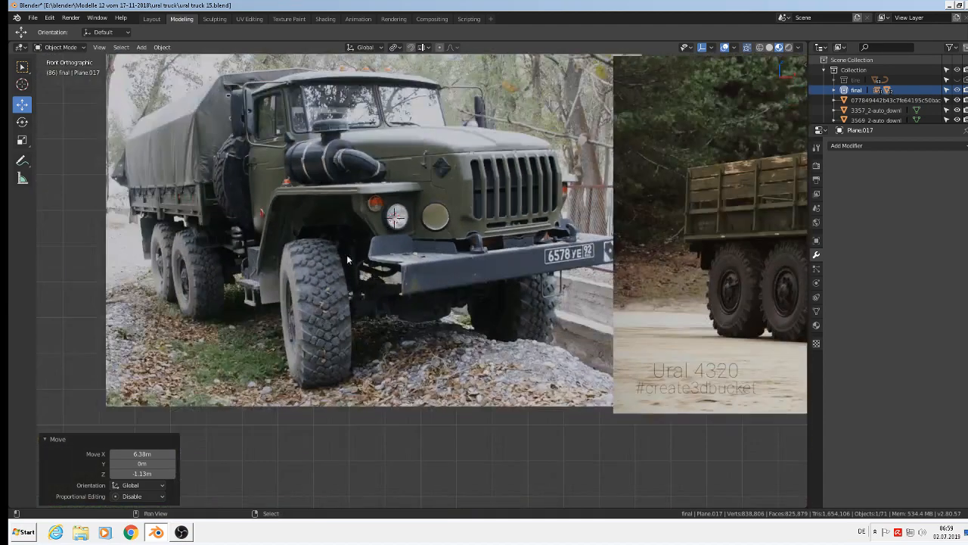
pyautogui.keyDown('shift'); pyautogui.moveTo(566, 297); pyautogui.dragTo(127, 302, button='middle'); pyautogui.keyUp('shift')
pyautogui.scroll(-3, 237, 295)
pyautogui.keyDown('shift'); pyautogui.moveTo(217, 268); pyautogui.dragTo(548, 295, button='middle'); pyautogui.keyUp('shift')
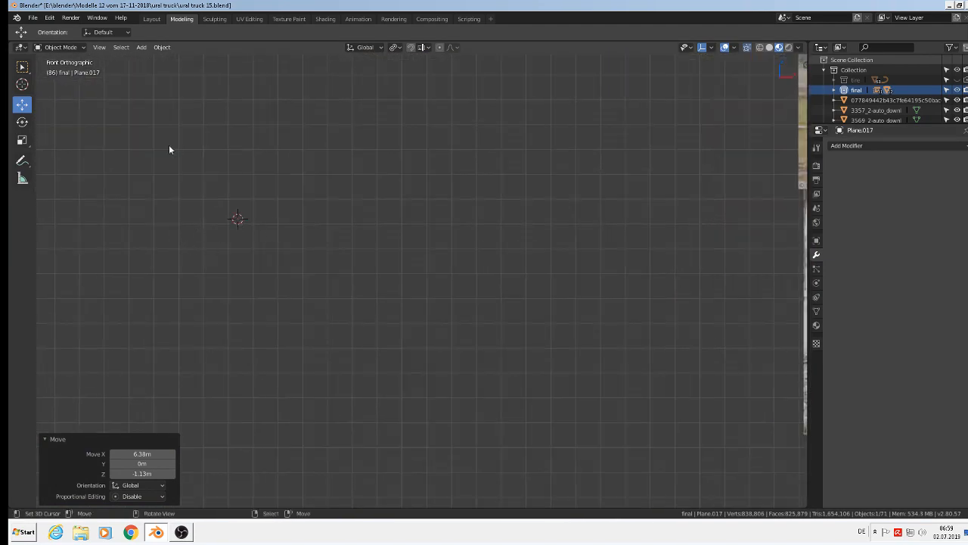
# Step: Add a cylinder mesh with 32 vertices, 1 m radius and 2 m depth in the empty area beside the reference photos
pyautogui.click(141, 47)
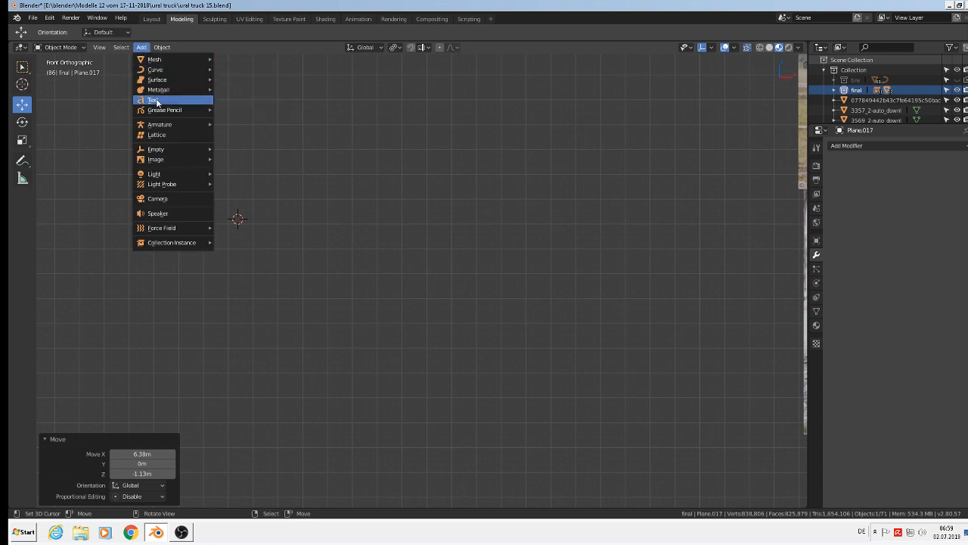
pyautogui.moveTo(155, 62)
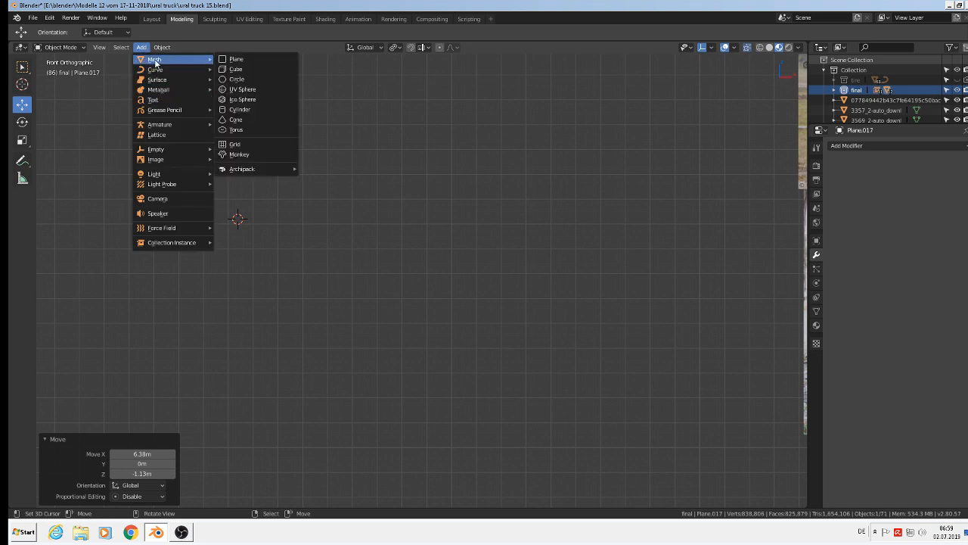
pyautogui.click(240, 109)
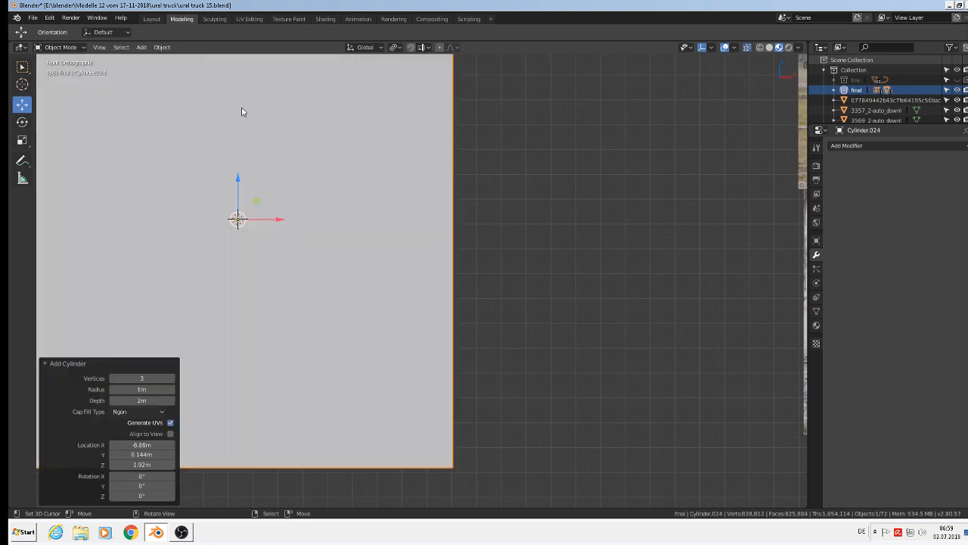
pyautogui.click(146, 377)
pyautogui.press('Return')
pyautogui.scroll(-3, 409, 429)
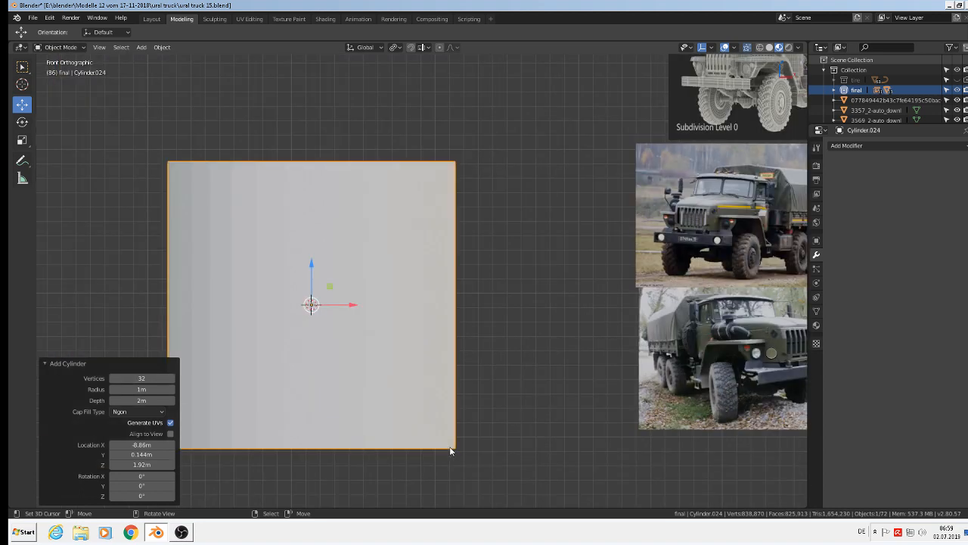
# Step: Delete the vertices of the cylinder's +Y half in top view, leaving an open half-cylinder shell
pyautogui.press('KP_7')
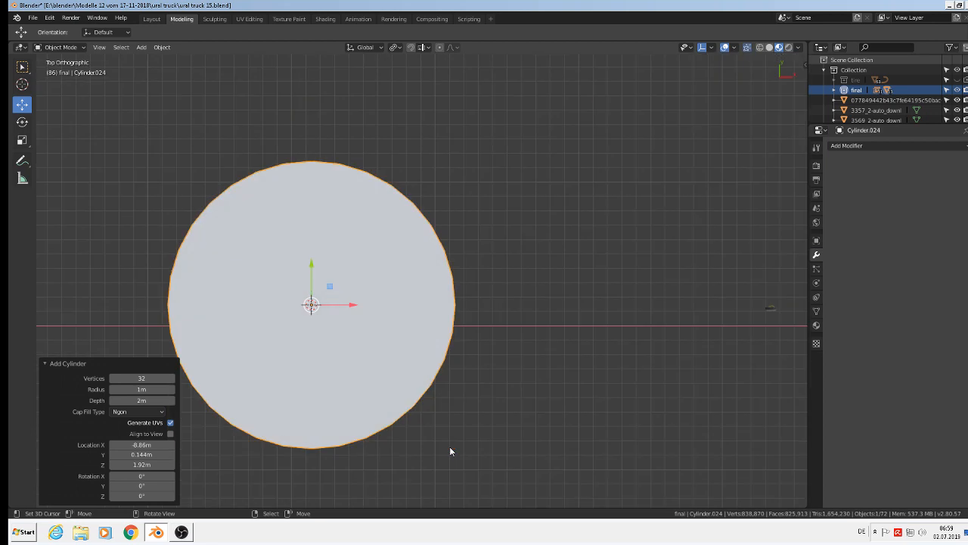
pyautogui.press('Tab')
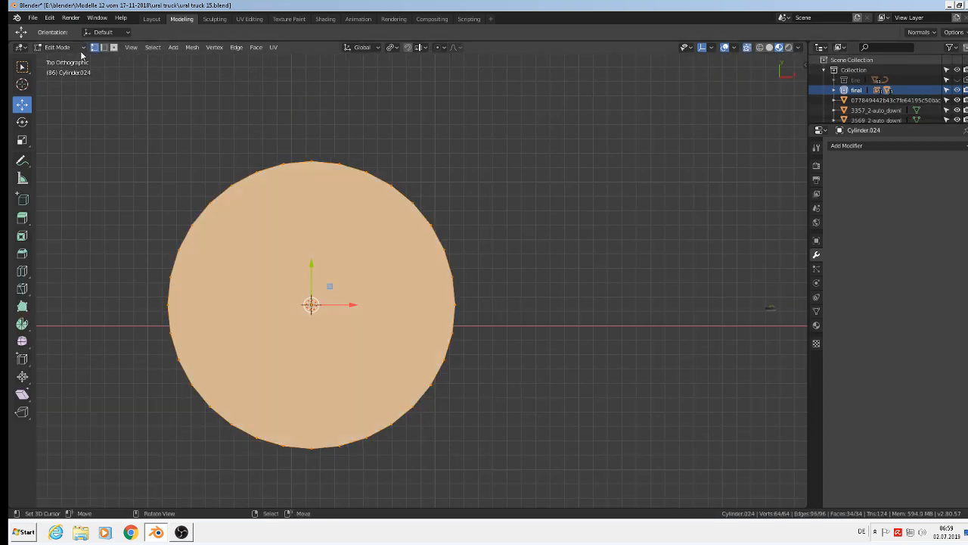
pyautogui.hotkey('alt', 'a')
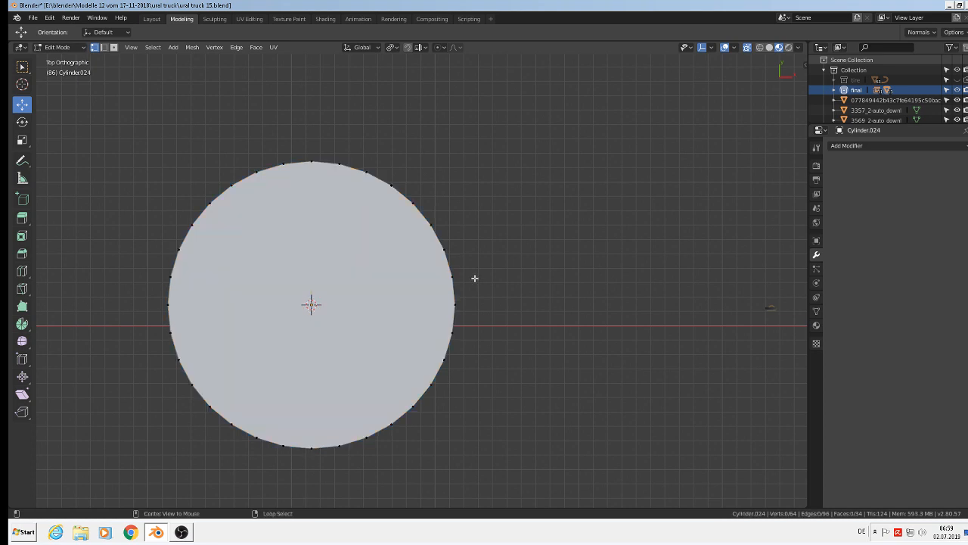
pyautogui.press('b')
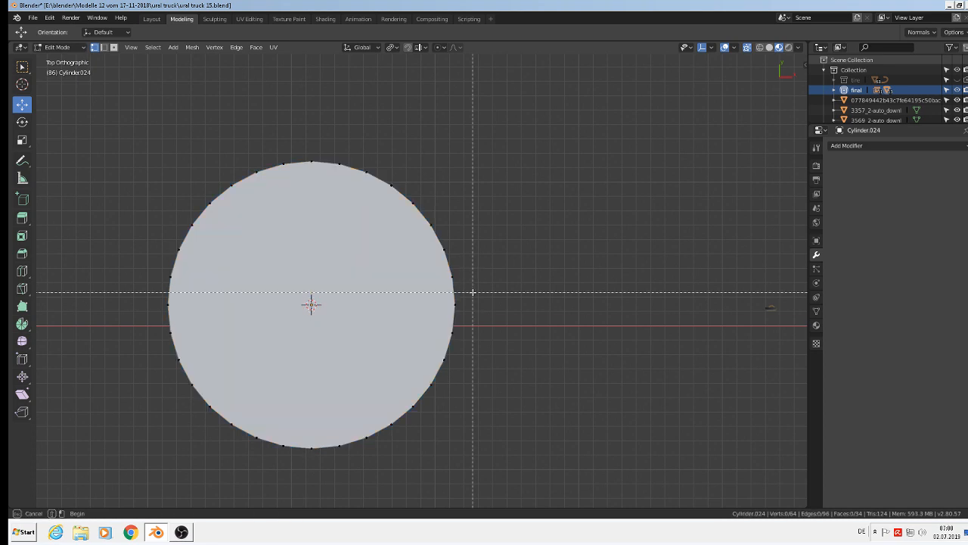
pyautogui.moveTo(473, 292); pyautogui.dragTo(123, 134)
pyautogui.press('x')
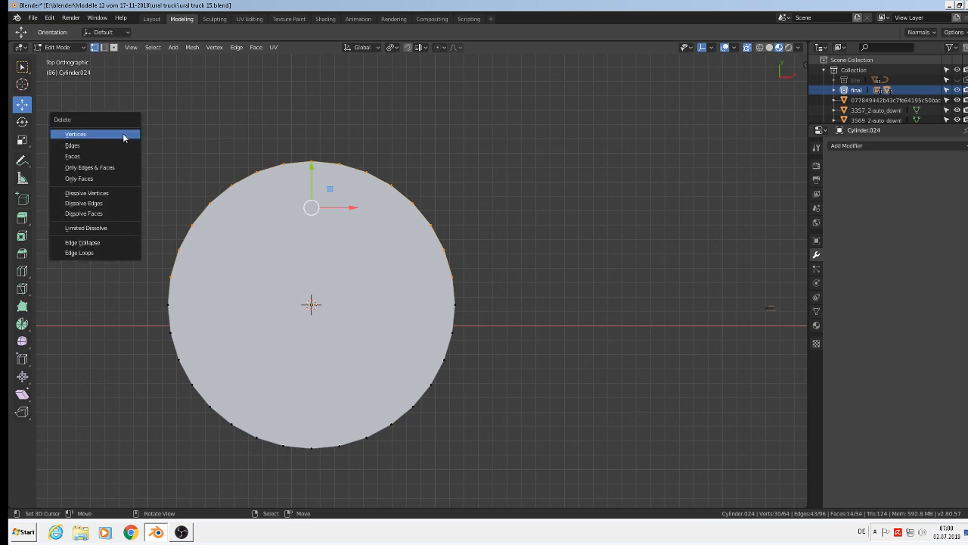
pyautogui.click(124, 134)
# Step: Lengthen the half-cylinder in front view by moving its top edge loop upward along Z
pyautogui.moveTo(307, 415); pyautogui.dragTo(339, 334, button='middle')
pyautogui.press('KP_1')
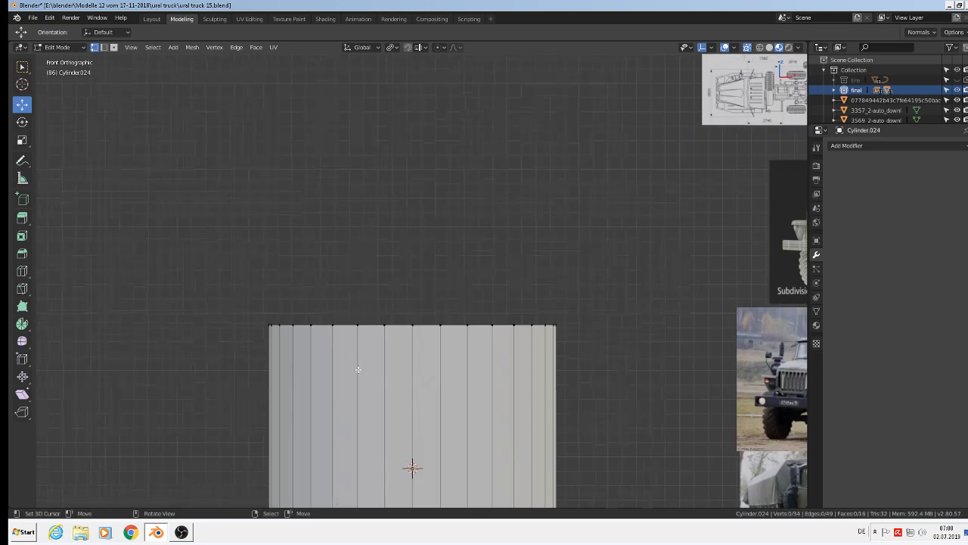
pyautogui.scroll(-4, 446, 381)
pyautogui.keyDown('alt'); pyautogui.click(380, 348); pyautogui.keyUp('alt')
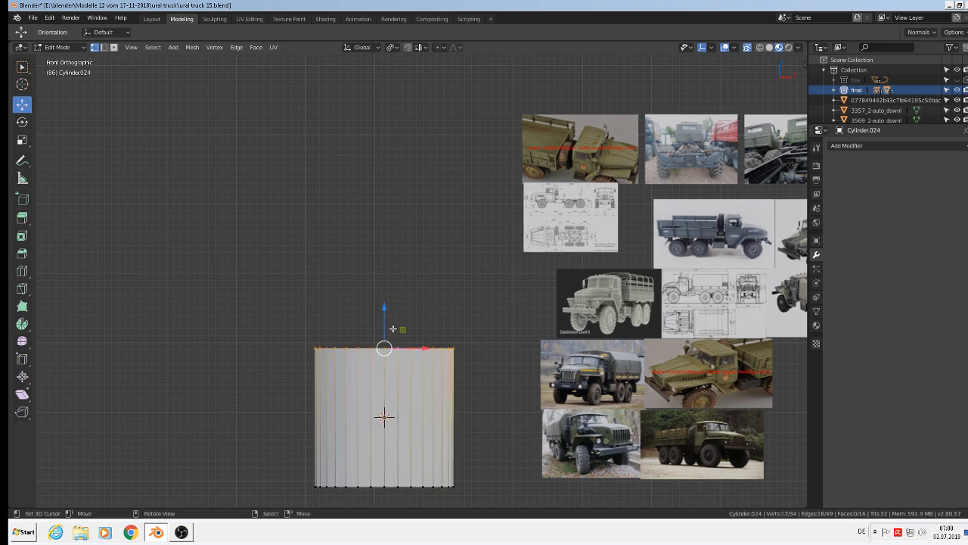
pyautogui.moveTo(387, 310); pyautogui.dragTo(391, 457)
pyautogui.press('Tab')
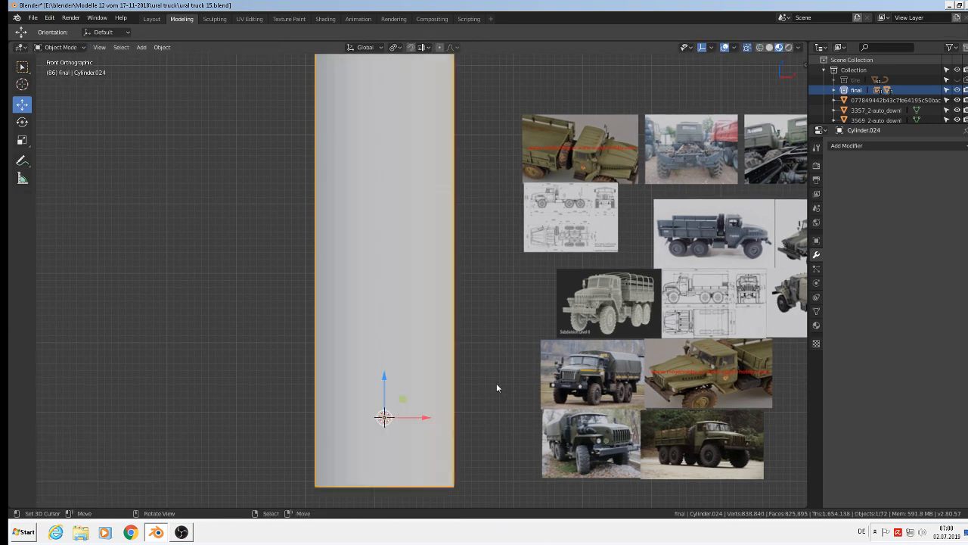
# Step: Scale the half-cylinder to 0.161 and move it about 3.26 m along X and -0.541 m along Z onto the reference photo
pyautogui.press('s')
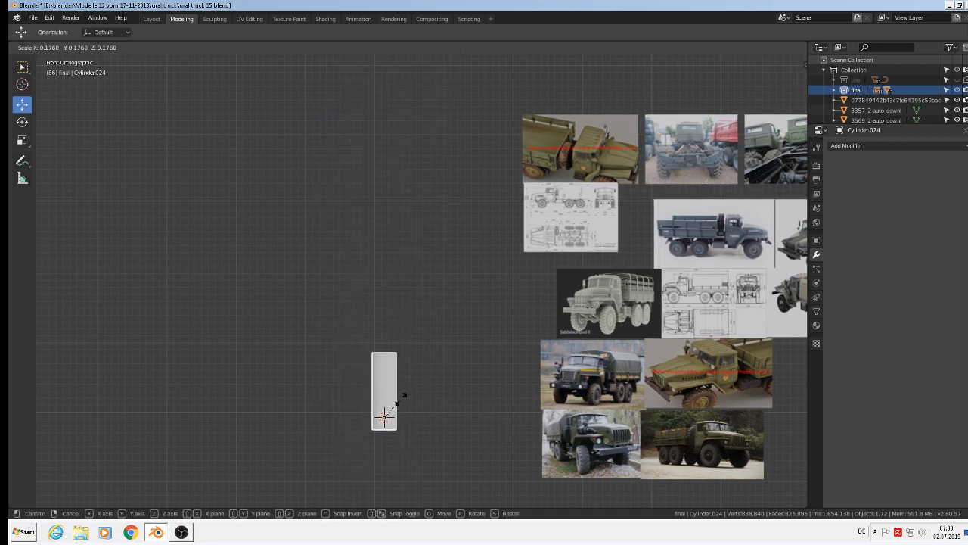
pyautogui.click(403, 403)
pyautogui.scroll(-5, 403, 403)
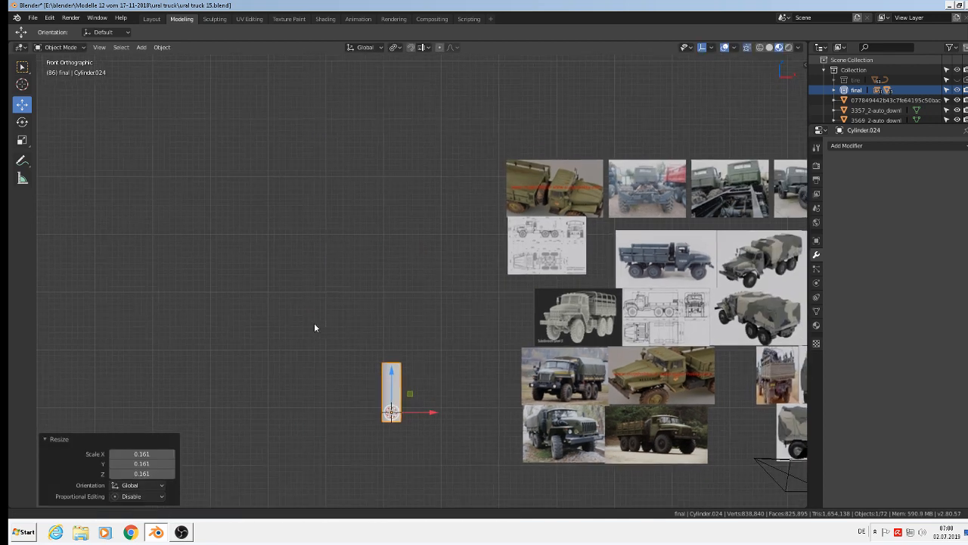
pyautogui.scroll(2, 377, 353)
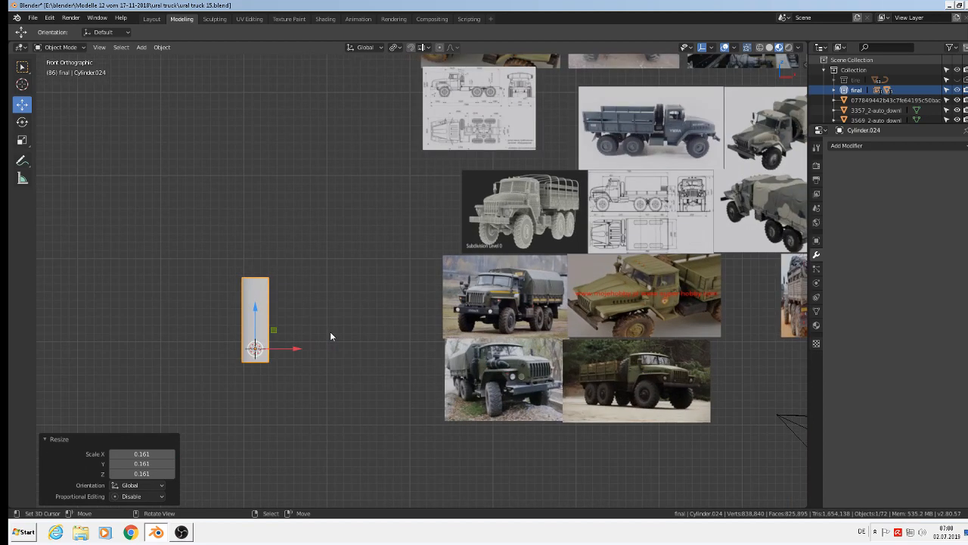
pyautogui.scroll(1, 330, 333)
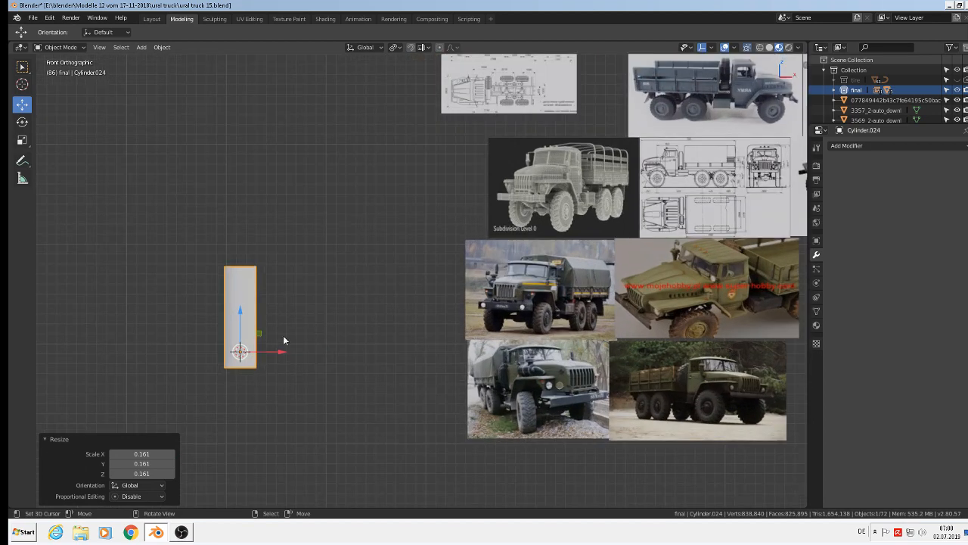
pyautogui.press('g')
pyautogui.click(621, 352)
# Step: Scale the half-cylinder to 0.029 and move it about -0.06 m along X and 0.18 m along Z onto the modelled headlight
pyautogui.scroll(8, 622, 355)
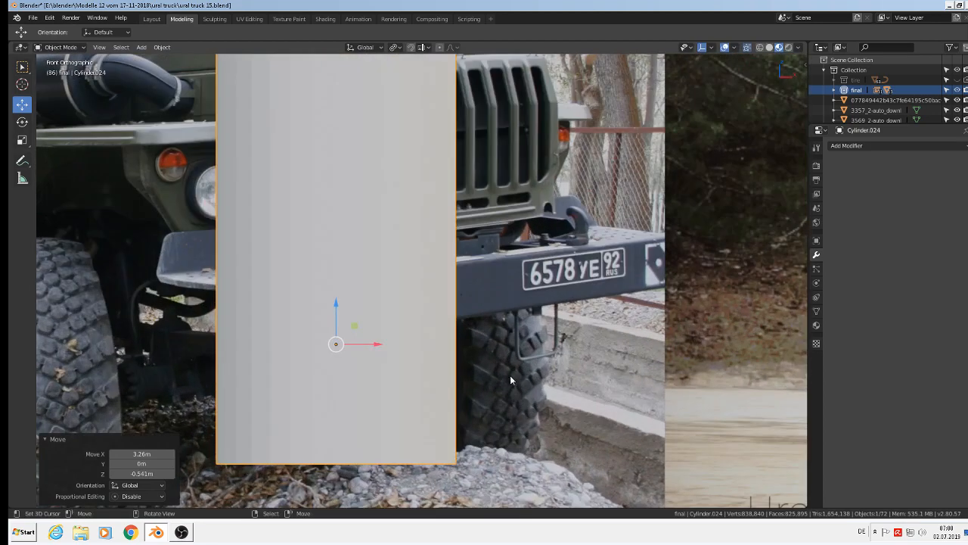
pyautogui.keyDown('shift'); pyautogui.moveTo(510, 376); pyautogui.dragTo(674, 353, button='middle'); pyautogui.keyUp('shift')
pyautogui.press('s')
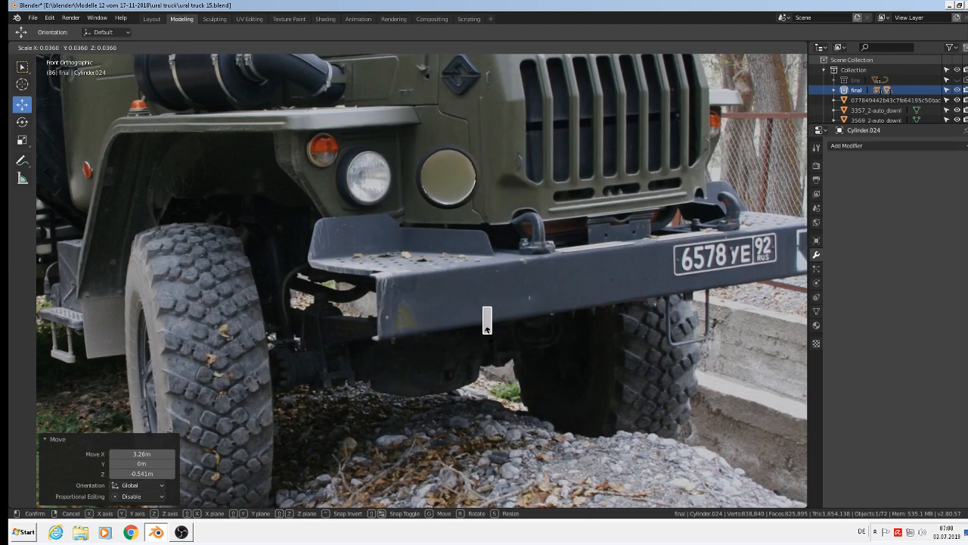
pyautogui.click(488, 331)
pyautogui.scroll(2, 491, 336)
pyautogui.press('g')
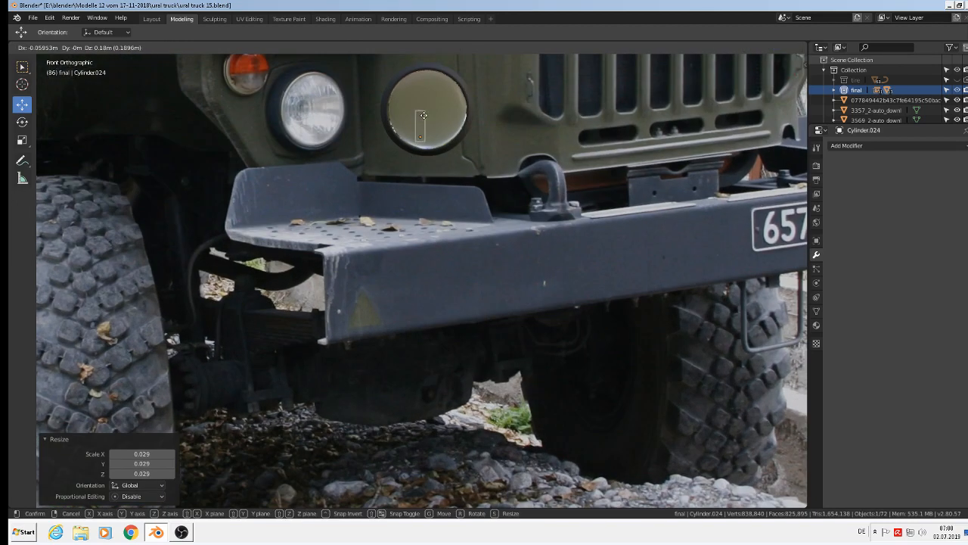
pyautogui.click(424, 115)
# Step: Move the half-cylinder along X to the photographed headlight and bring it about -0.0651 m along Y
pyautogui.keyDown('shift'); pyautogui.moveTo(431, 162); pyautogui.dragTo(485, 356, button='middle'); pyautogui.keyUp('shift')
pyautogui.moveTo(513, 260); pyautogui.dragTo(491, 278, button='right')
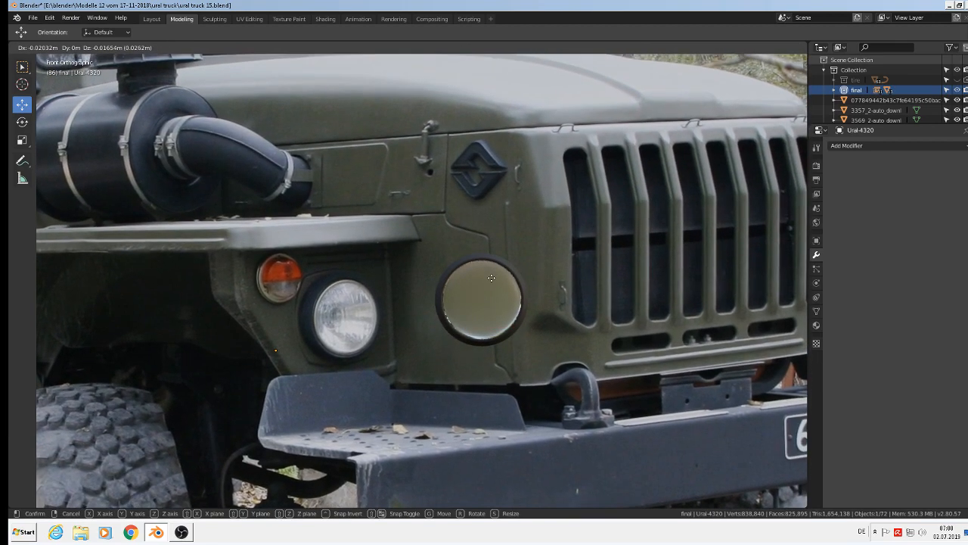
pyautogui.rightClick(491, 278)
pyautogui.click(479, 321)
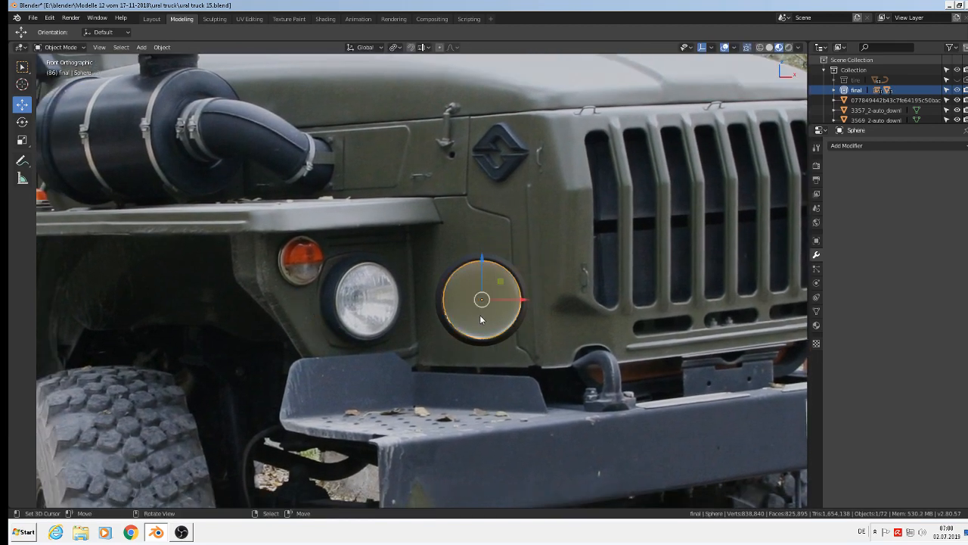
pyautogui.press('g')
pyautogui.press('x')
pyautogui.click(415, 321)
pyautogui.moveTo(415, 321); pyautogui.dragTo(442, 332, button='middle')
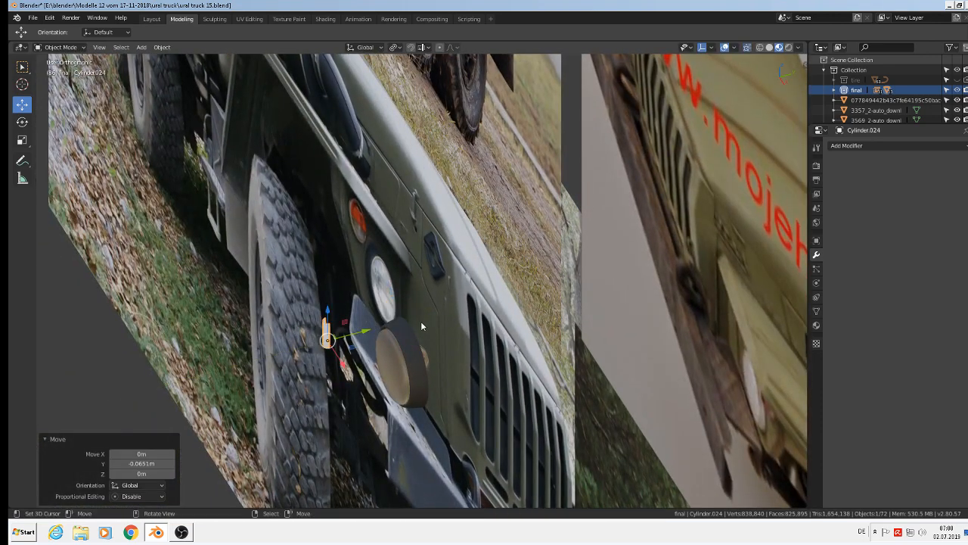
# Step: Scale the half-cylinder to 0.364, then stretch it by 7.616 along Z into a thin strip spanning the photographed headlight's height
pyautogui.press('KP_1')
pyautogui.scroll(4, 406, 337)
pyautogui.press('s')
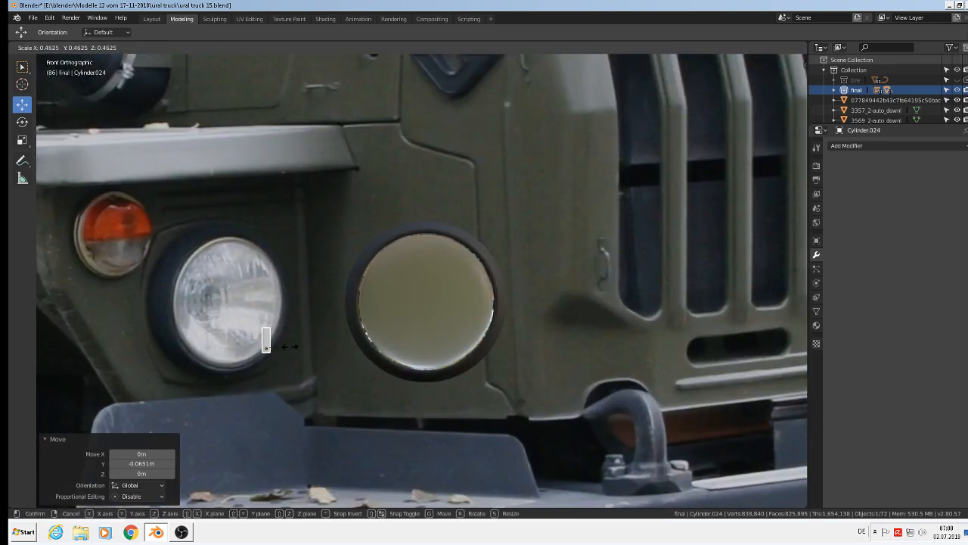
pyautogui.click(286, 350)
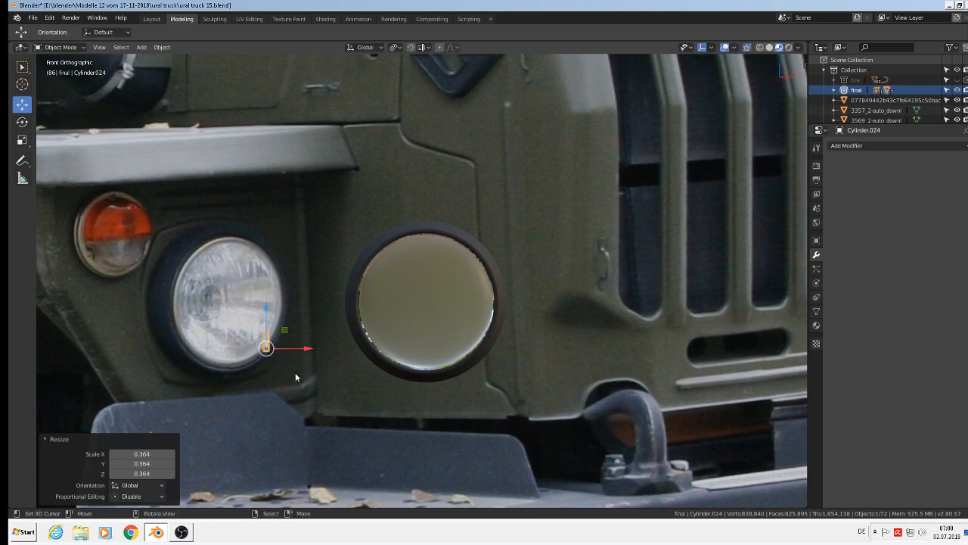
pyautogui.press('s')
pyautogui.press('z')
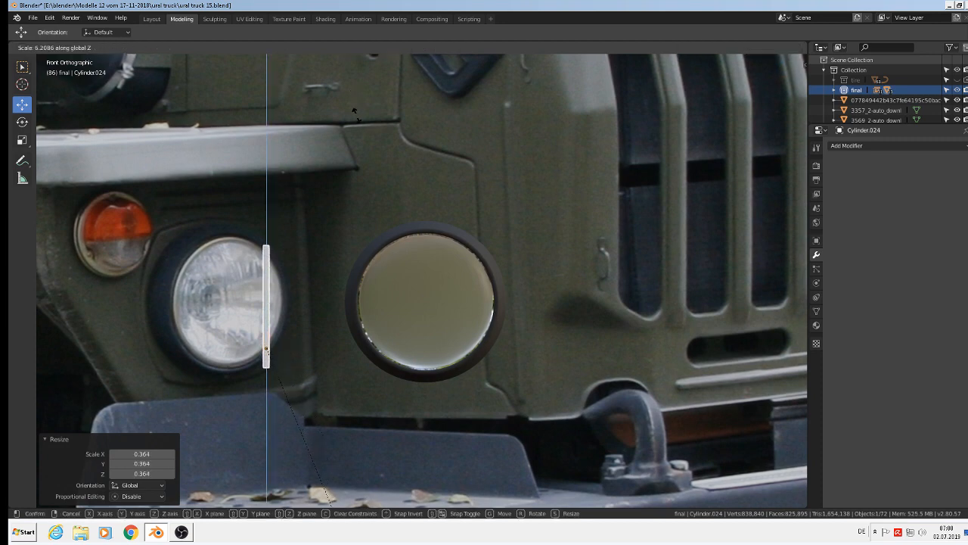
pyautogui.click(364, 168)
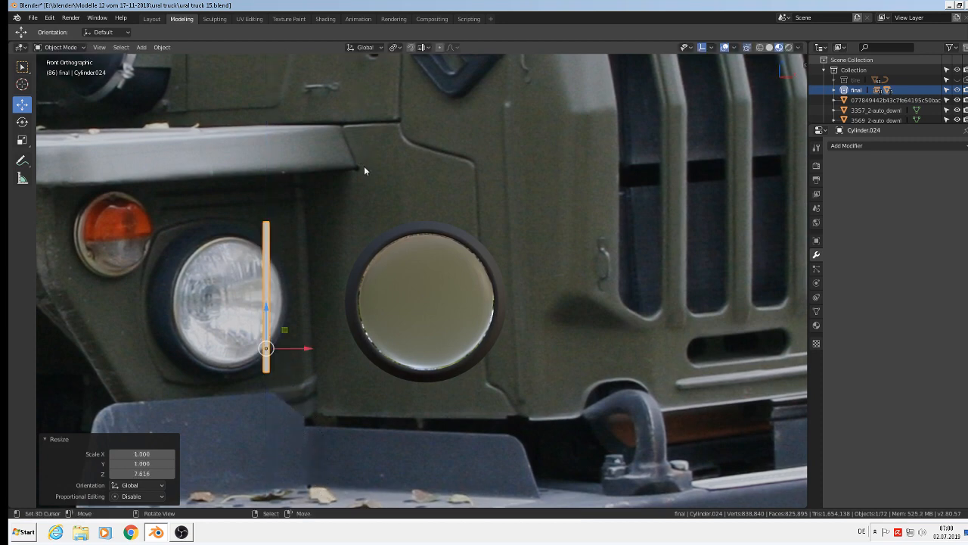
# Step: Move the thin strip about -1.74 m along X into the empty space beside the reference photo
pyautogui.scroll(-9, 343, 327)
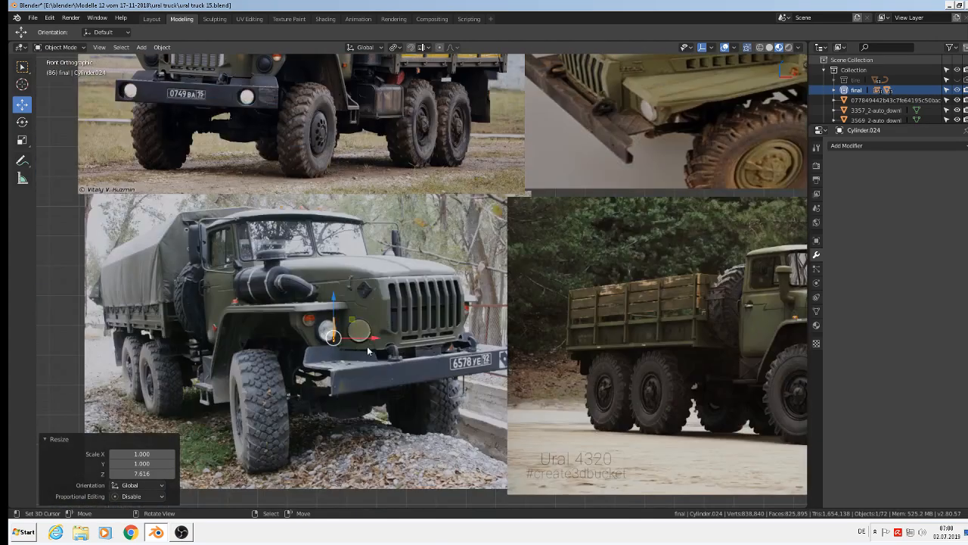
pyautogui.keyDown('shift'); pyautogui.moveTo(369, 351); pyautogui.dragTo(700, 288, button='middle'); pyautogui.keyUp('shift')
pyautogui.press('g')
pyautogui.press('x')
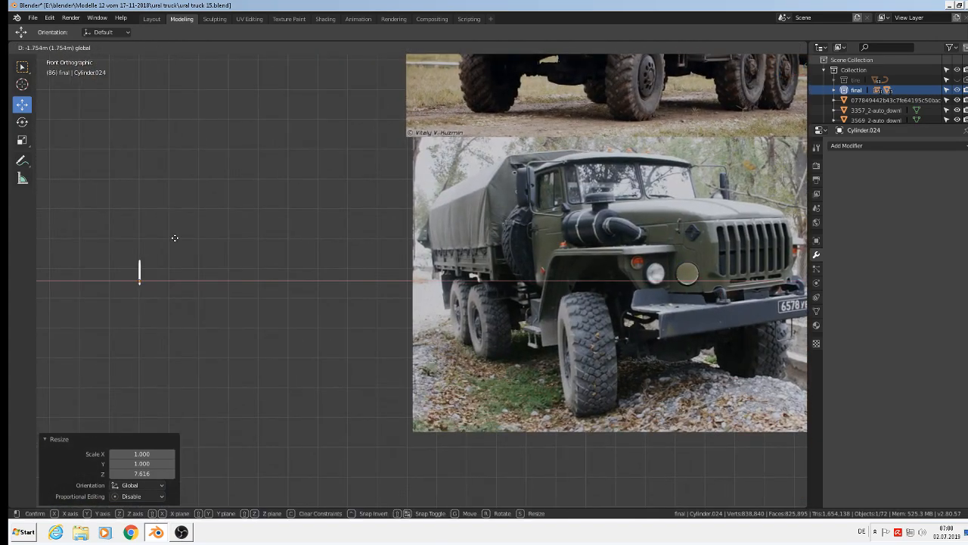
pyautogui.click(182, 243)
pyautogui.keyDown('shift'); pyautogui.moveTo(170, 280); pyautogui.dragTo(393, 236, button='middle'); pyautogui.keyUp('shift')
pyautogui.scroll(12, 381, 224)
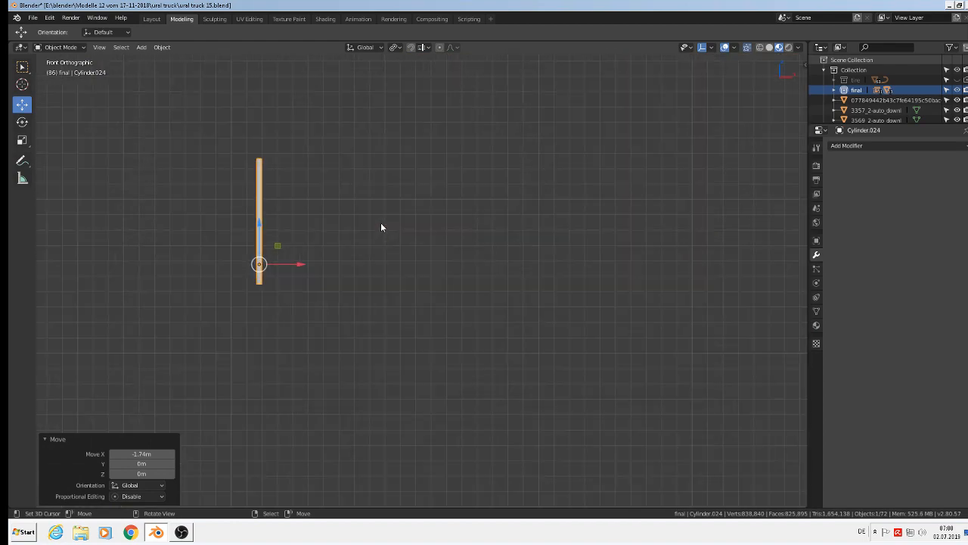
# Step: Examine the headlight glass and turn signal below the fender in the reference photo
pyautogui.scroll(-3, 681, 227)
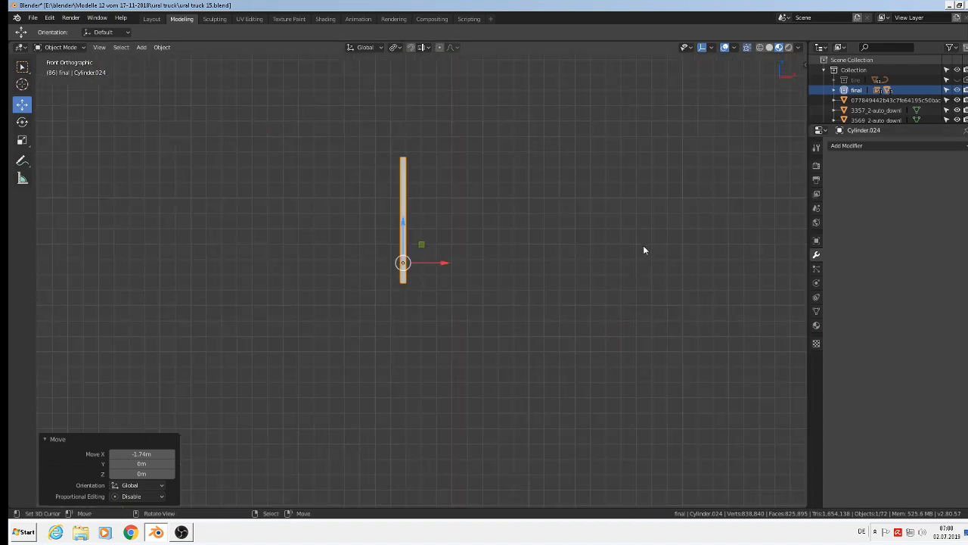
pyautogui.scroll(-5, 629, 295)
pyautogui.scroll(-9, 645, 299)
pyautogui.keyDown('shift'); pyautogui.moveTo(555, 301); pyautogui.dragTo(440, 307, button='middle'); pyautogui.keyUp('shift')
pyautogui.scroll(10, 714, 295)
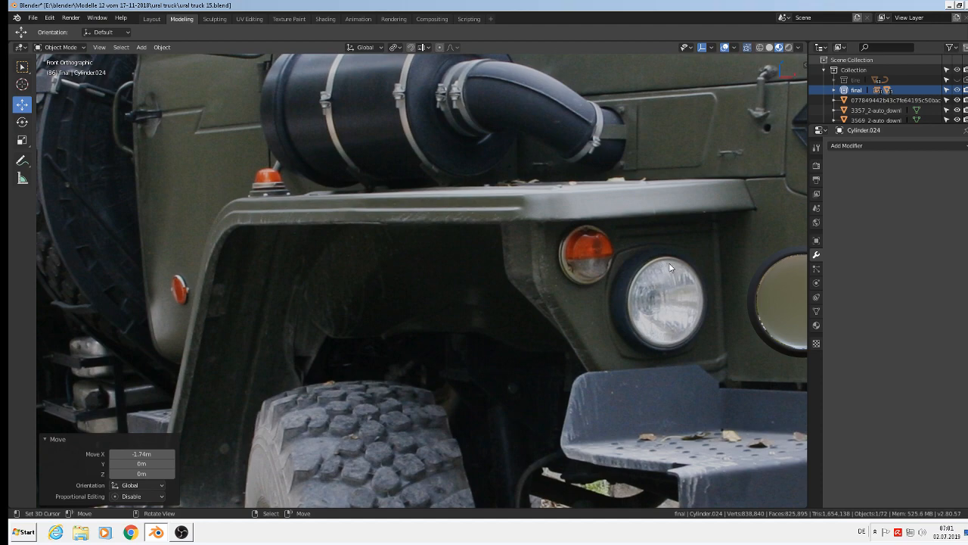
# Step: Add an Array modifier to the thin half-cylinder strip with a count of 20 and relative X offset 1.000
pyautogui.scroll(-8, 669, 263)
pyautogui.keyDown('shift'); pyautogui.moveTo(227, 255); pyautogui.dragTo(867, 171, button='middle'); pyautogui.keyUp('shift')
pyautogui.click(861, 146)
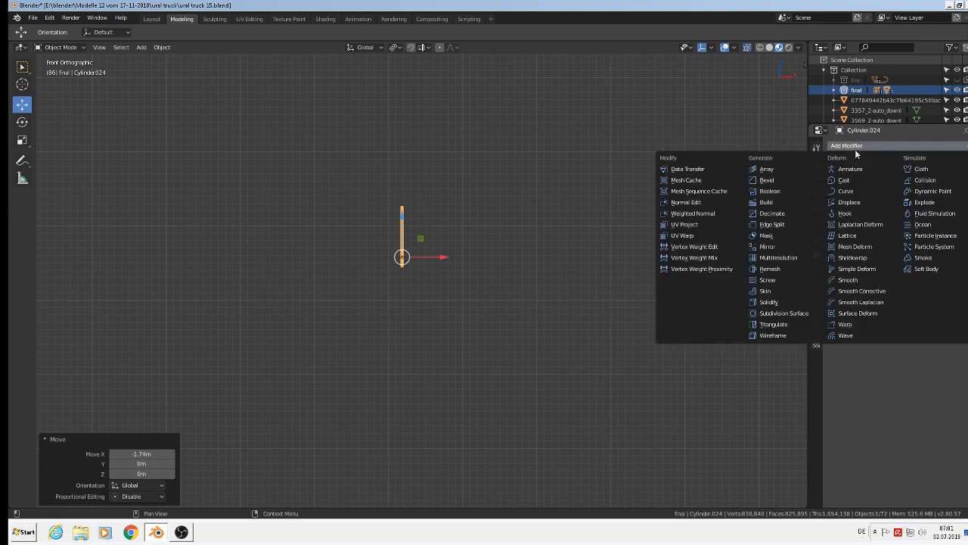
pyautogui.click(792, 166)
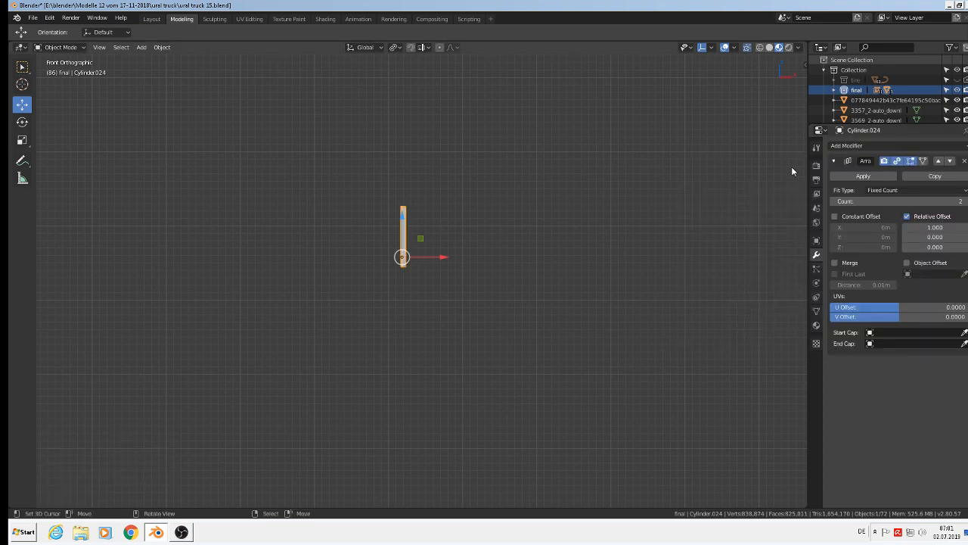
pyautogui.click(945, 227)
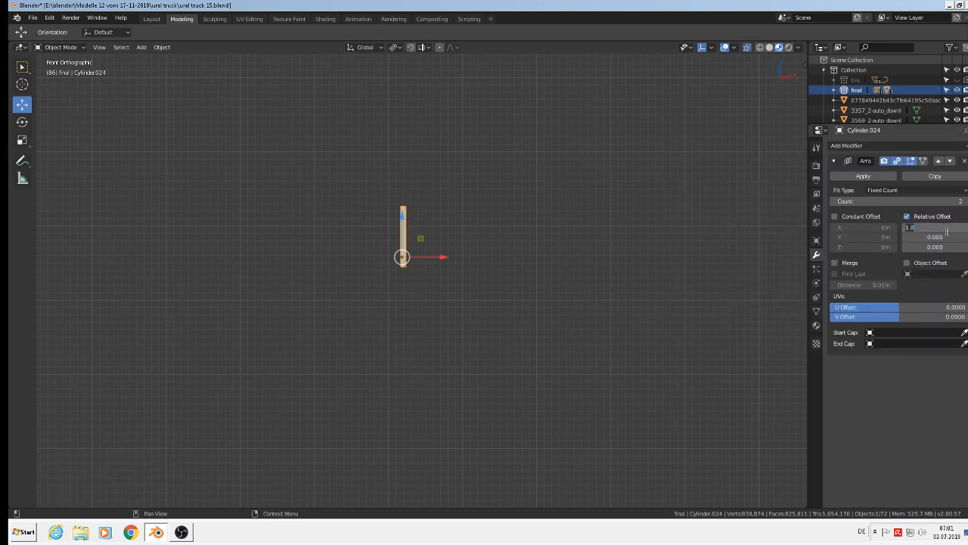
pyautogui.click(899, 201)
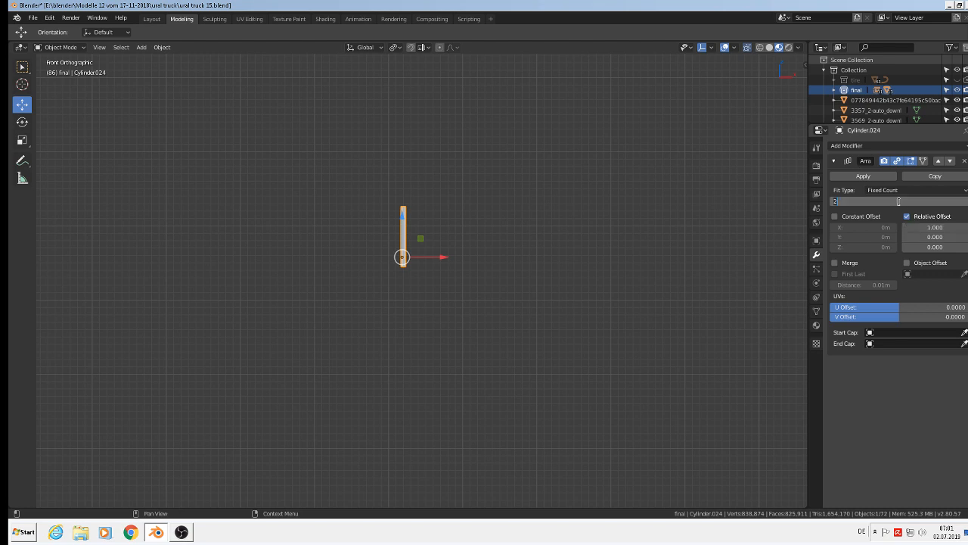
pyautogui.press('Return')
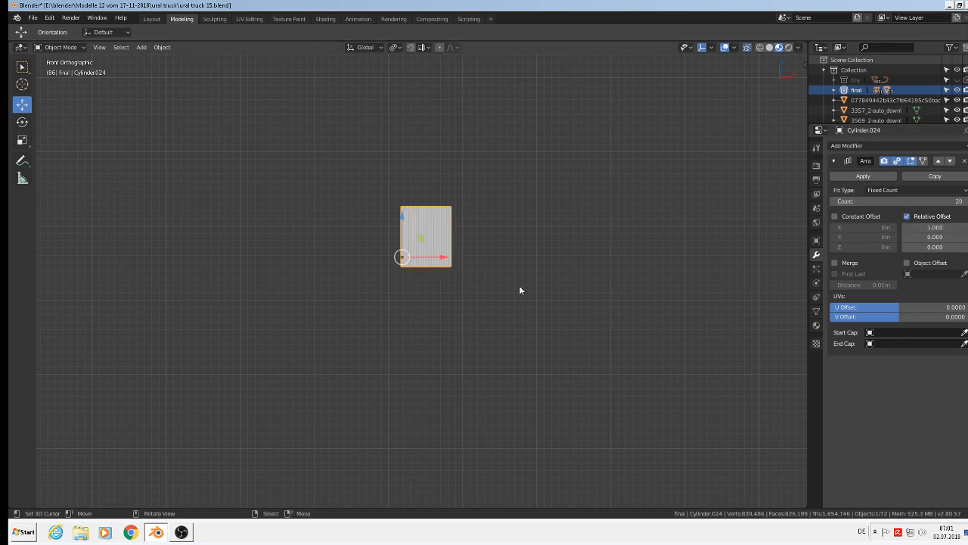
# Step: Examine the arrayed ribs up close in front view, with the selection outline cleared
pyautogui.scroll(8, 356, 173)
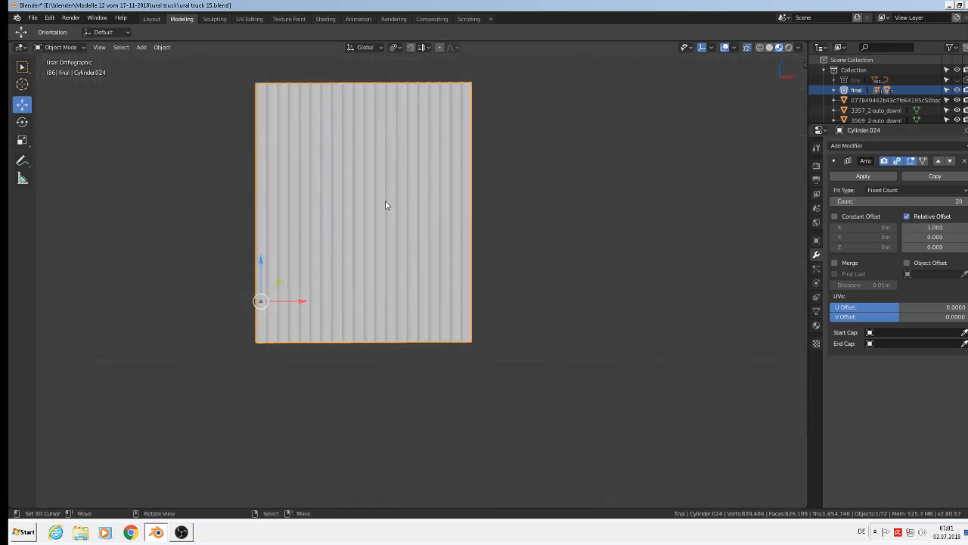
pyautogui.moveTo(465, 258); pyautogui.dragTo(452, 293, button='middle')
pyautogui.press('KP_1')
pyautogui.scroll(-4, 454, 289)
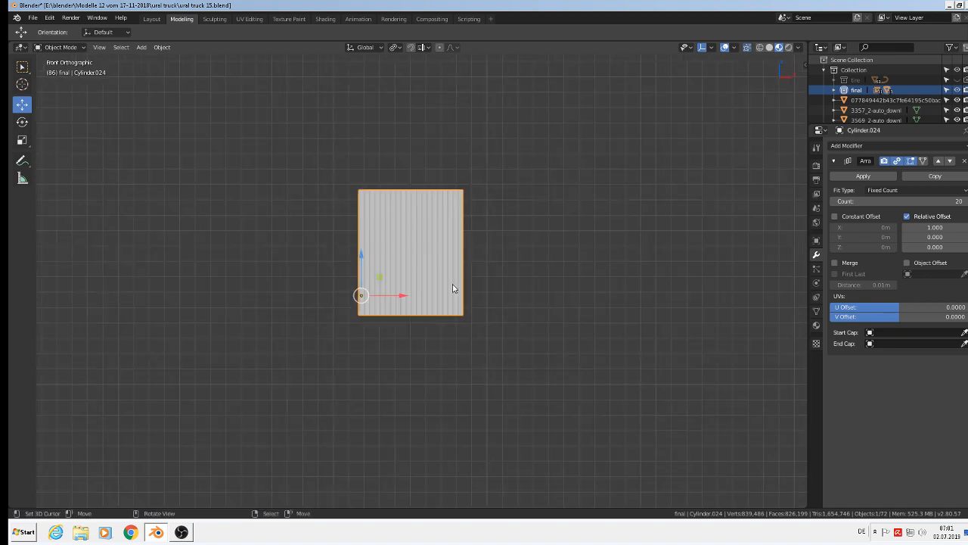
pyautogui.scroll(6, 459, 202)
pyautogui.keyDown('shift'); pyautogui.moveTo(473, 212); pyautogui.dragTo(564, 175, button='middle'); pyautogui.keyUp('shift')
pyautogui.scroll(1, 545, 178)
pyautogui.scroll(-1, 546, 179)
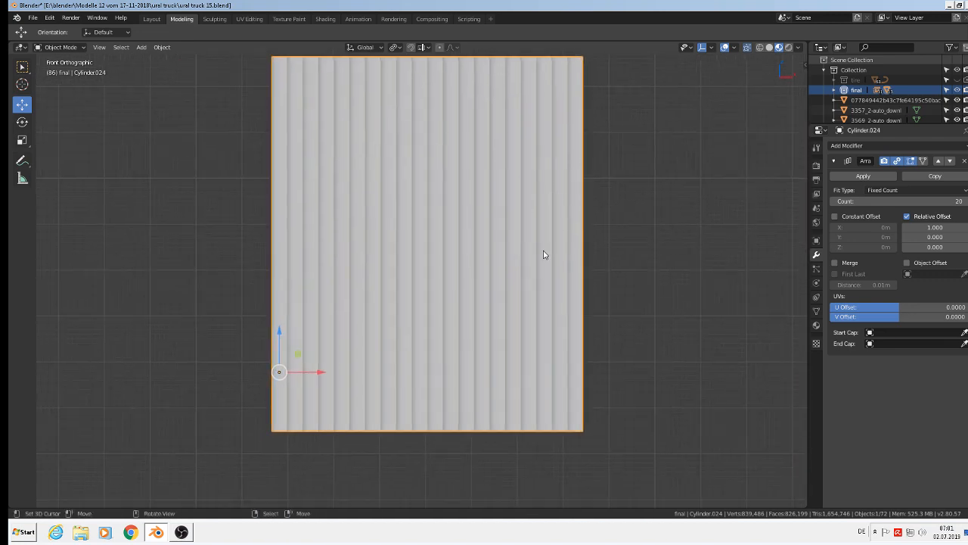
pyautogui.hotkey('alt', 'a')
pyautogui.keyDown('shift'); pyautogui.moveTo(593, 168); pyautogui.dragTo(607, 176, button='middle'); pyautogui.keyUp('shift')
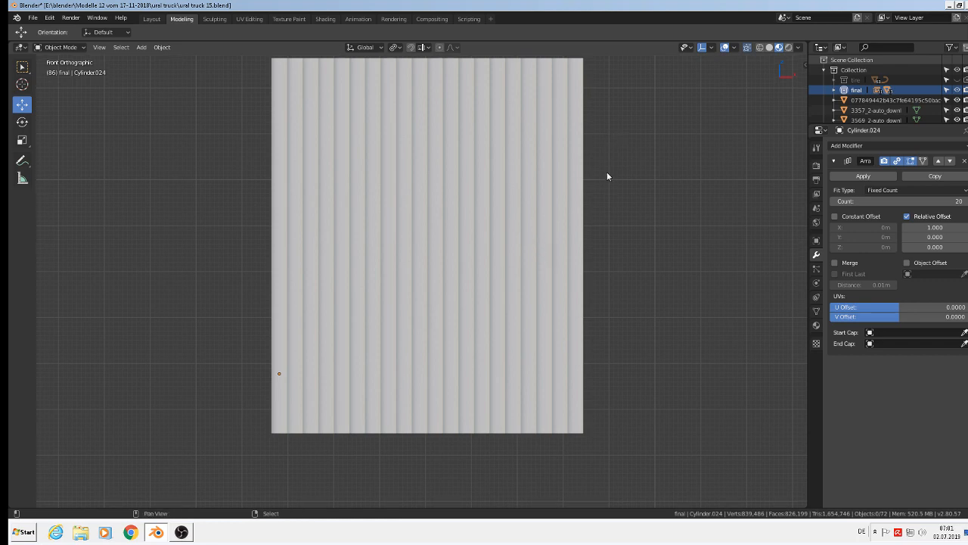
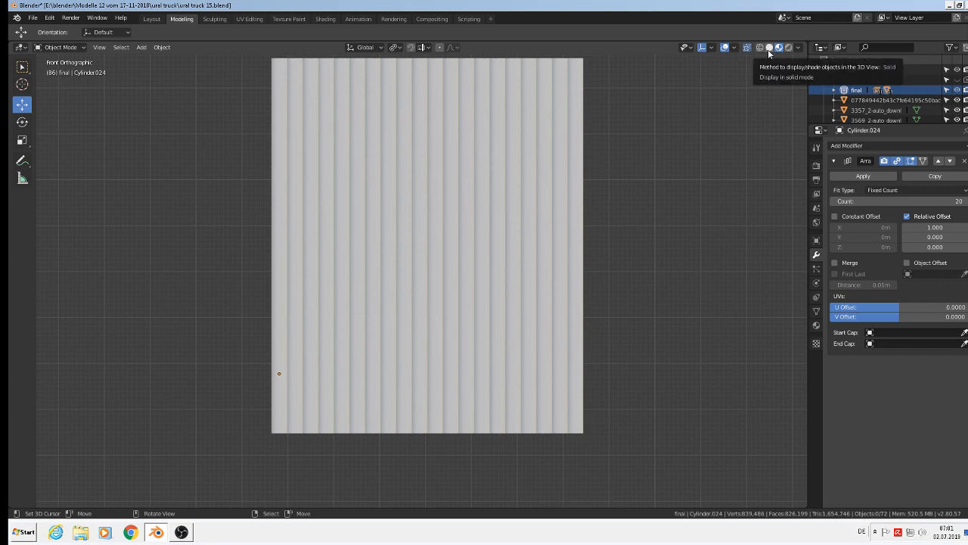
# Step: Set the viewport to solid shading with MatCap lighting, using the blue-pink normal-colour sphere
pyautogui.click(769, 48)
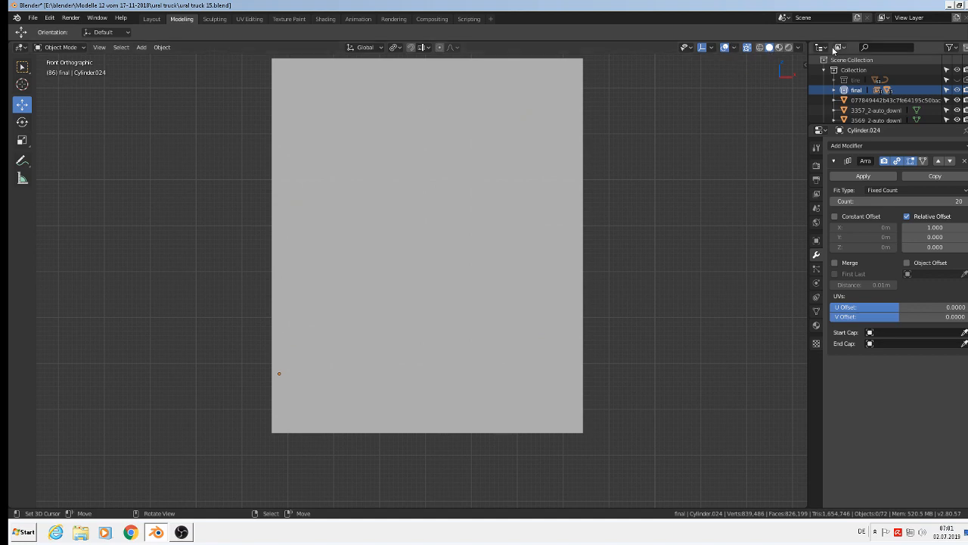
pyautogui.click(799, 49)
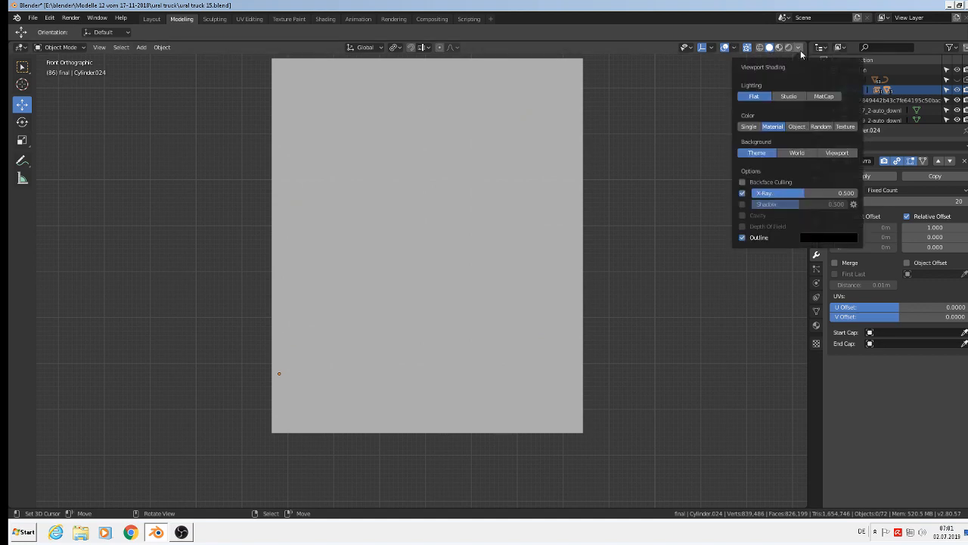
pyautogui.click(824, 97)
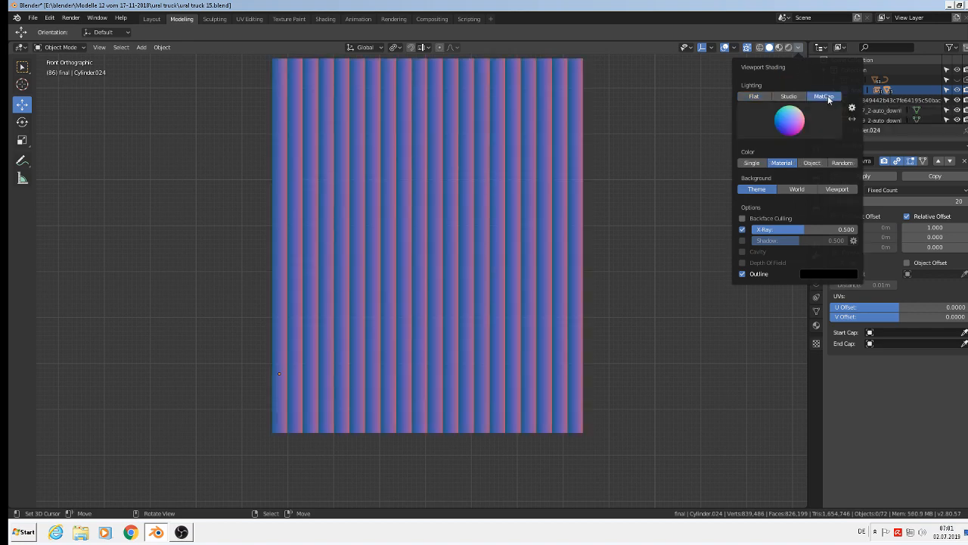
pyautogui.click(791, 124)
pyautogui.click(796, 162)
pyautogui.scroll(1, 440, 169)
pyautogui.scroll(-2, 433, 157)
pyautogui.scroll(1, 430, 142)
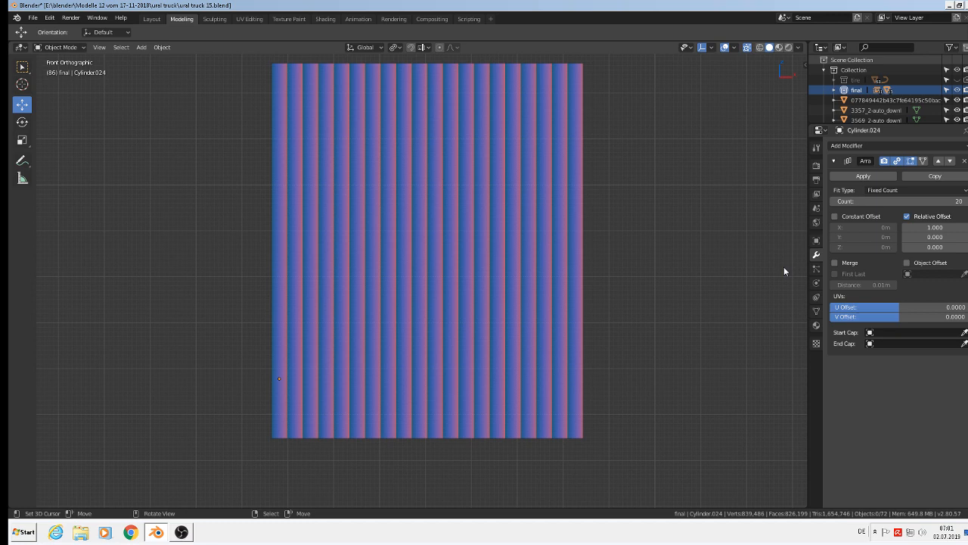
# Step: Bring the ribbed panel back into front view and frame it large in the viewport
pyautogui.scroll(-2, 595, 233)
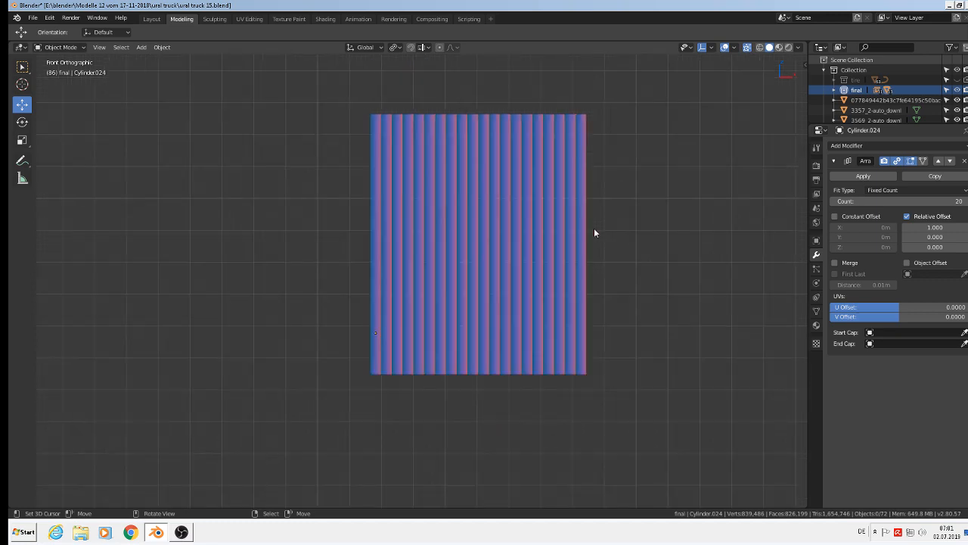
pyautogui.moveTo(595, 231); pyautogui.dragTo(578, 246, button='middle')
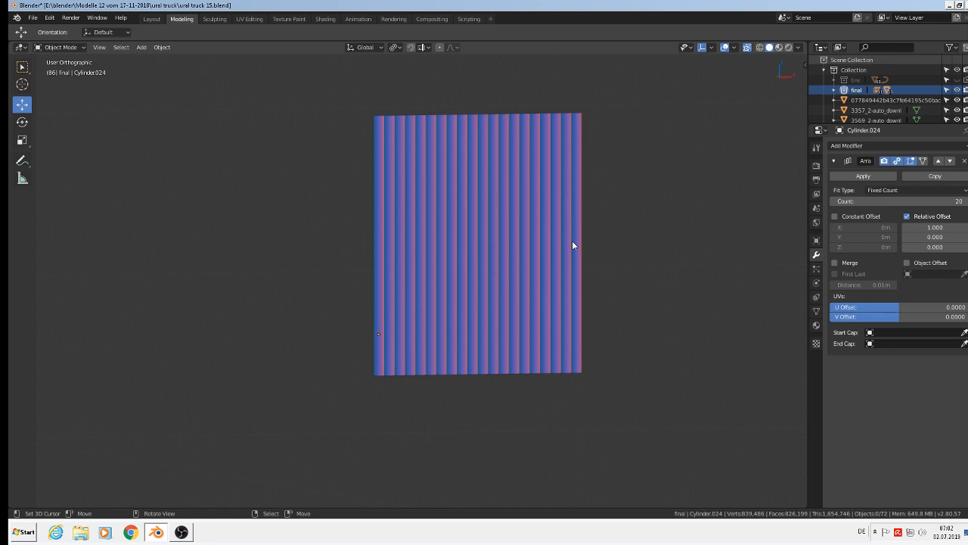
pyautogui.press('KP_1')
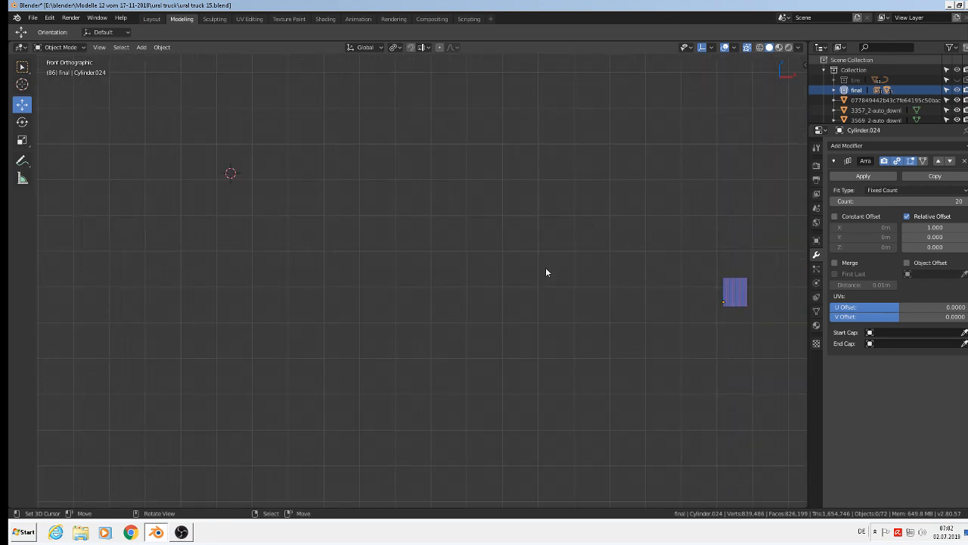
pyautogui.scroll(5, 546, 274)
pyautogui.keyDown('shift'); pyautogui.moveTo(732, 280); pyautogui.dragTo(401, 222, button='middle'); pyautogui.keyUp('shift')
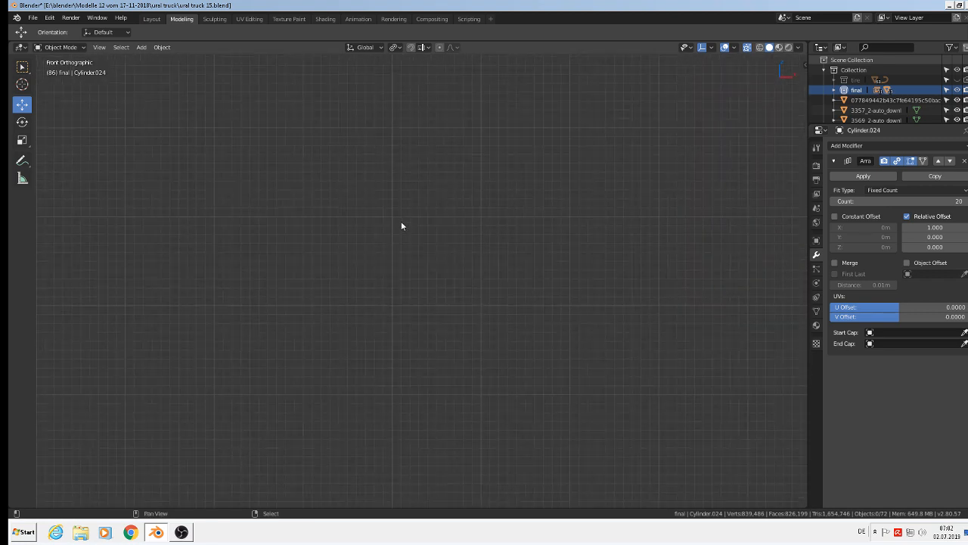
pyautogui.moveTo(659, 341); pyautogui.dragTo(429, 250, button='middle')
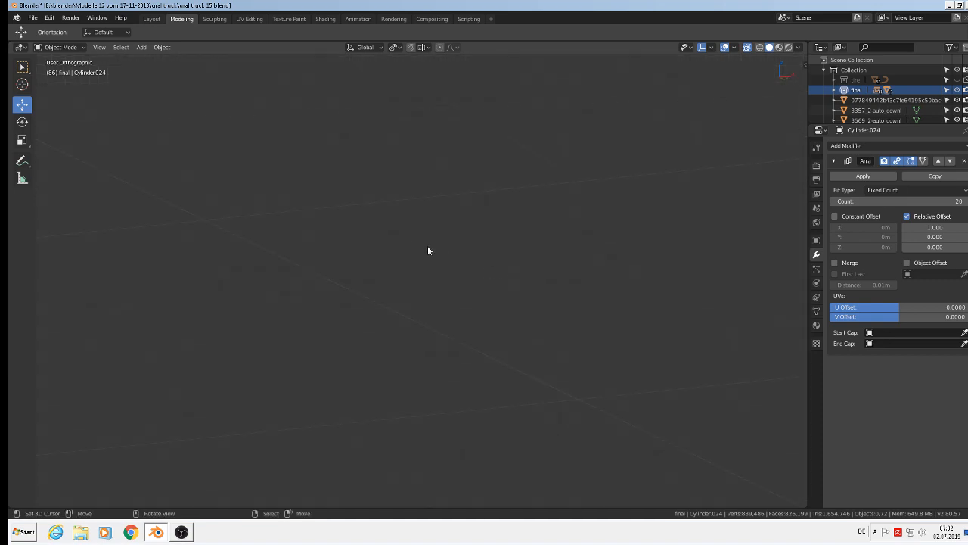
pyautogui.press('KP_1')
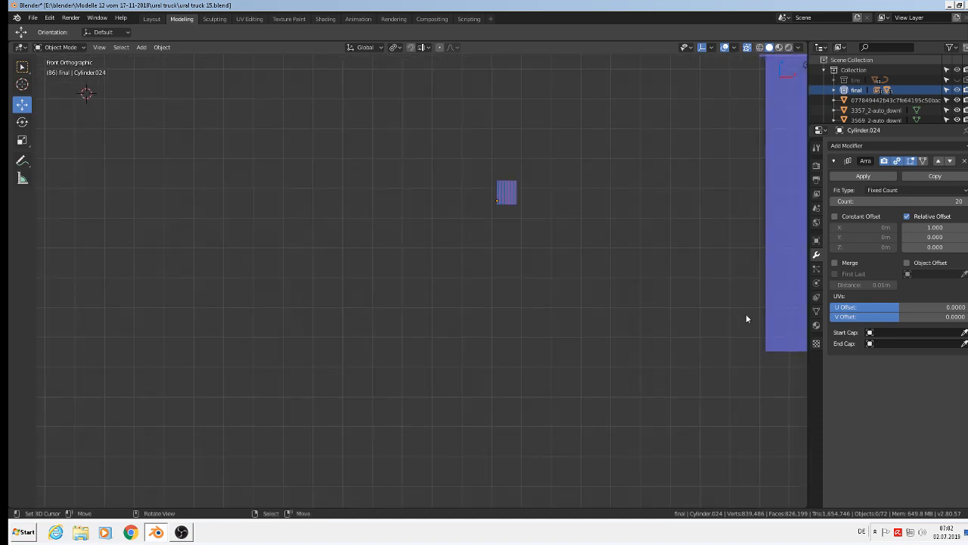
pyautogui.press('KP_Decimal')
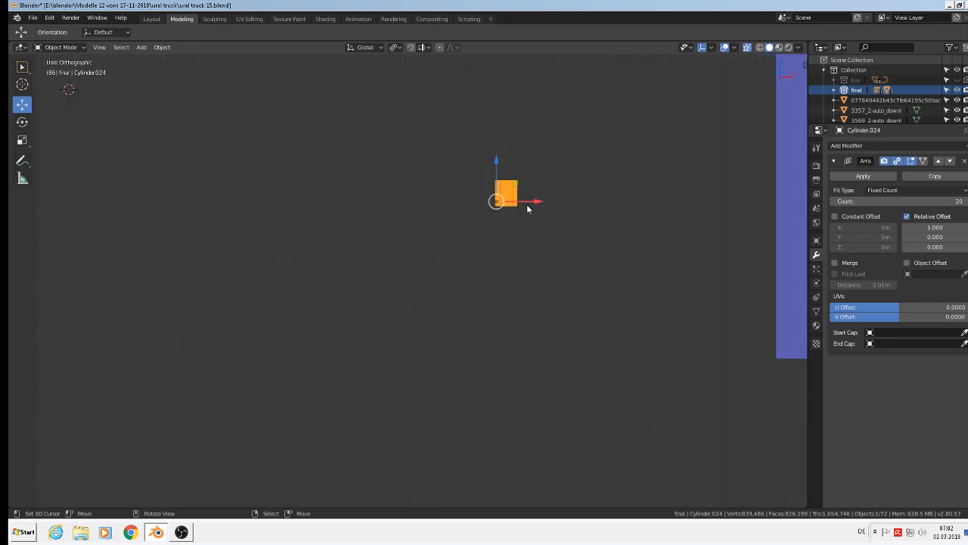
pyautogui.scroll(3, 522, 209)
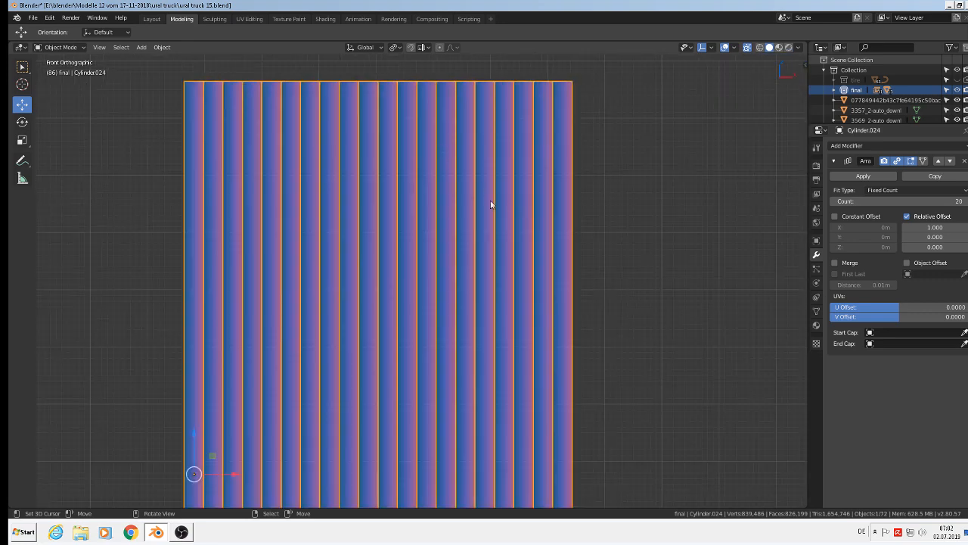
# Step: Raise the X-Ray value in the viewport shading so the ribs display opaque, and deselect the panel
pyautogui.hotkey('alt', 'a')
pyautogui.click(485, 158)
pyautogui.click(799, 48)
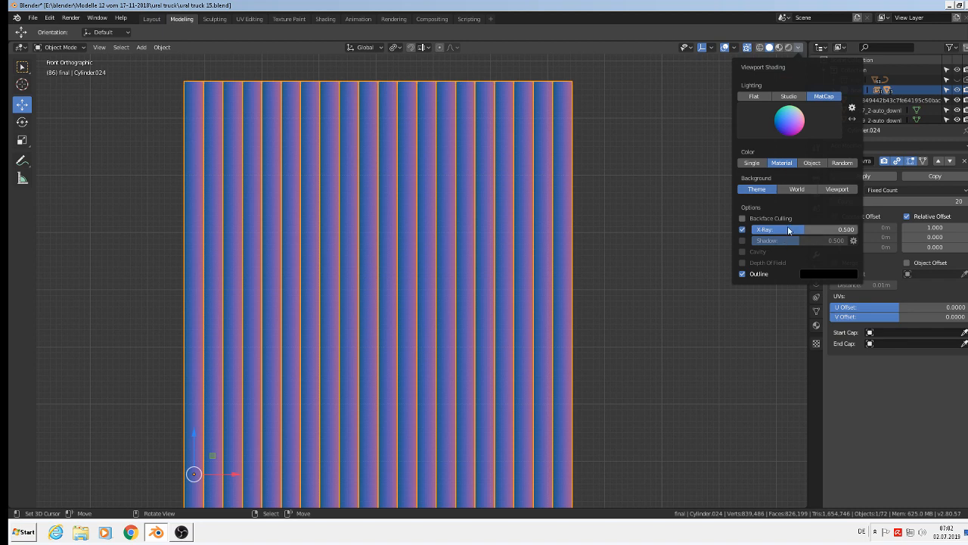
pyautogui.moveTo(793, 230)
pyautogui.mouseDown()
pyautogui.moveTo(764, 230)
pyautogui.moveTo(853, 230)
pyautogui.mouseUp()
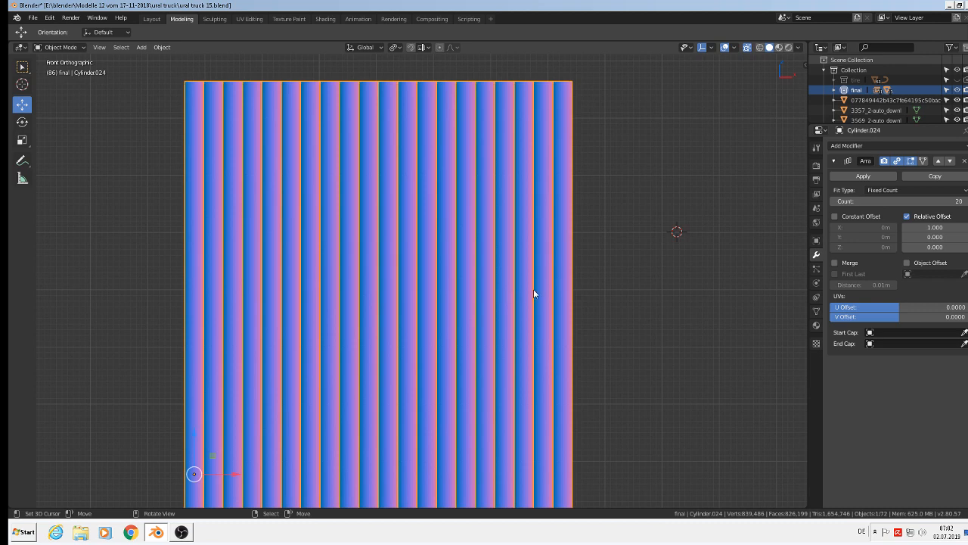
pyautogui.hotkey('alt', 'a')
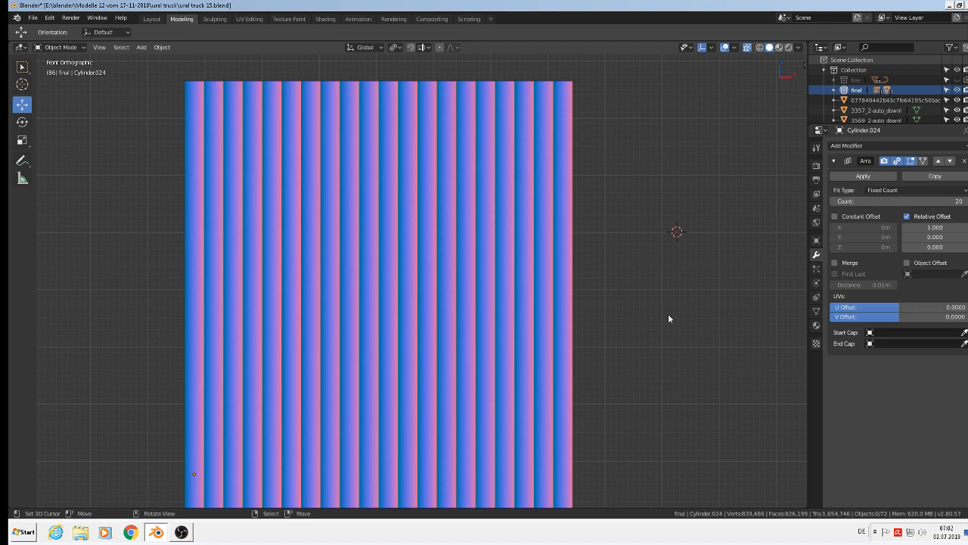
# Step: Switch to Paint and paste the captured screenshot of the normal-coloured ribs onto the canvas
pyautogui.click(949, 6)
pyautogui.doubleClick(38, 438)
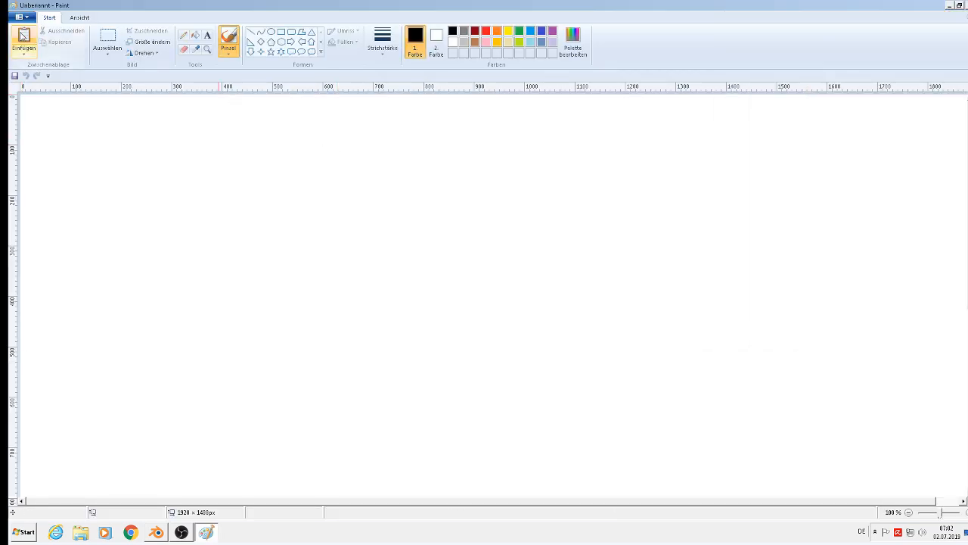
pyautogui.click(23, 37)
pyautogui.scroll(-3, 276, 252)
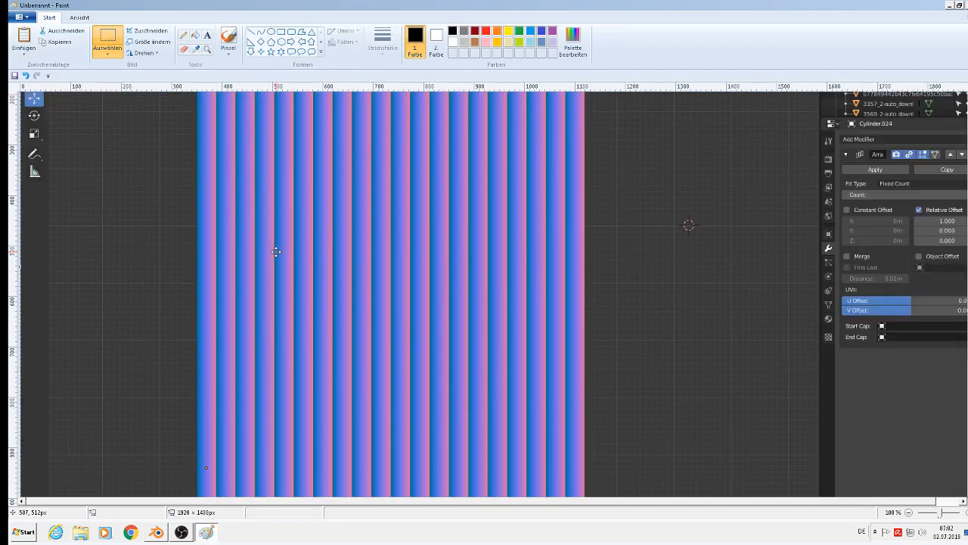
# Step: Crop the screenshot to a rectangle of about 770 × 791 px covering only the ribbed pattern
pyautogui.click(108, 37)
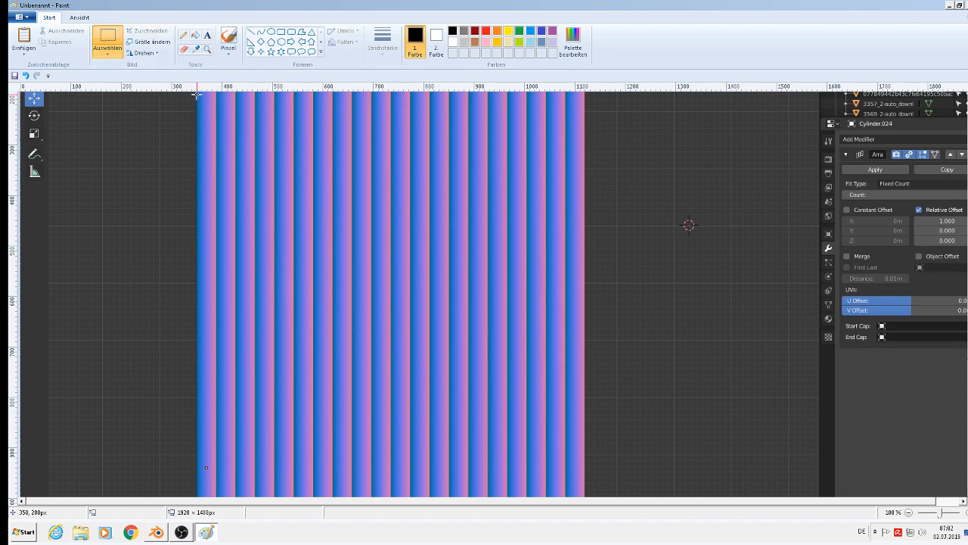
pyautogui.moveTo(197, 95); pyautogui.dragTo(587, 492)
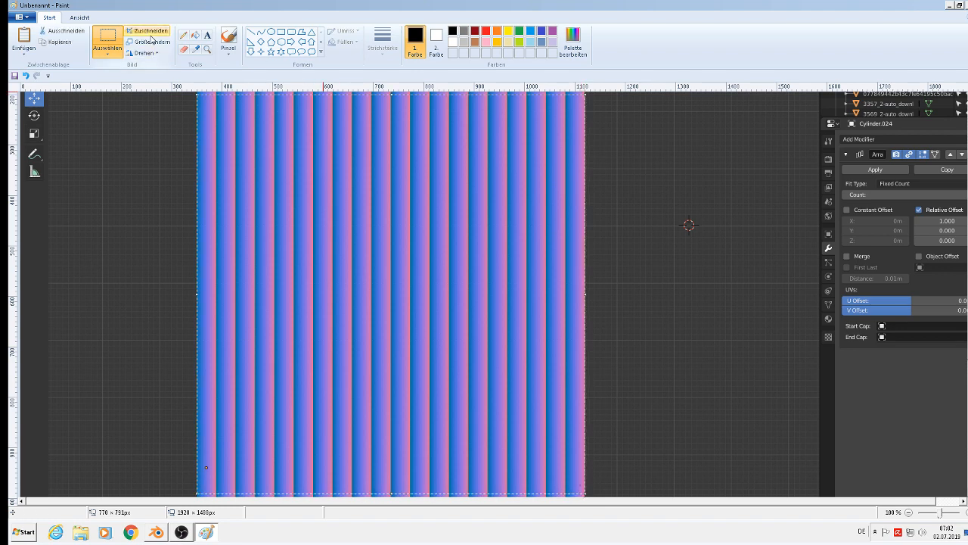
pyautogui.click(150, 33)
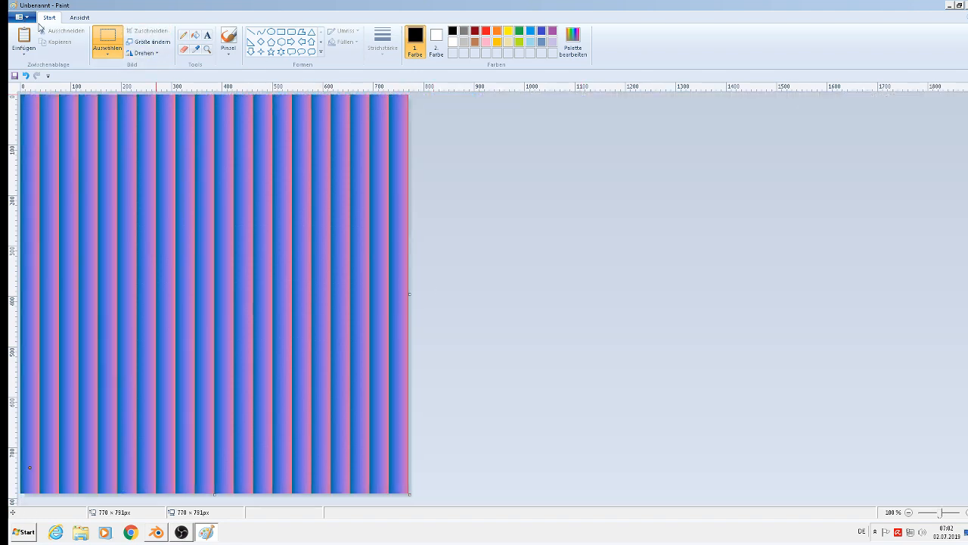
# Step: Start saving the cropped rib image and browse on drive E: to blender, Modelle 12 vom 17-11-2018, ural truck, texture
pyautogui.hotkey('ctrl', 's')
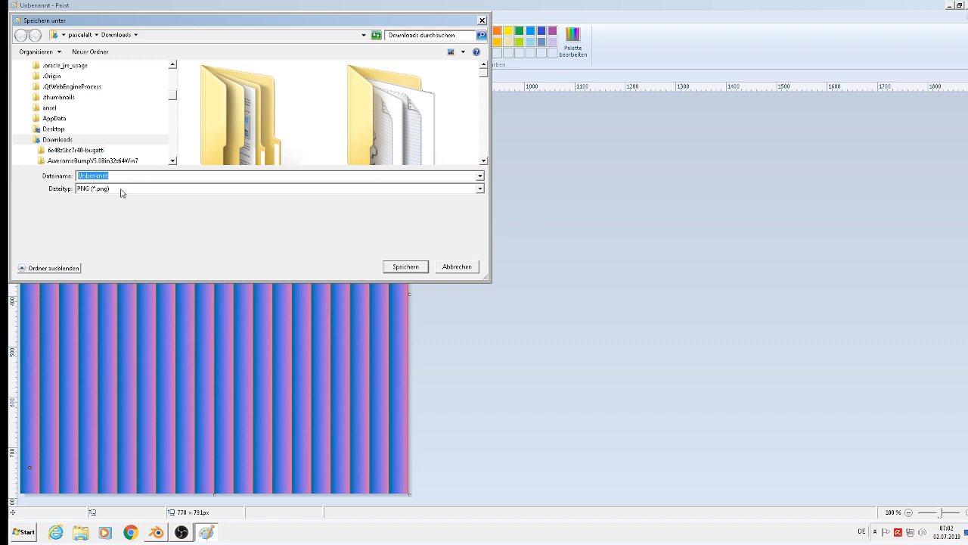
pyautogui.moveTo(173, 95); pyautogui.dragTo(175, 142)
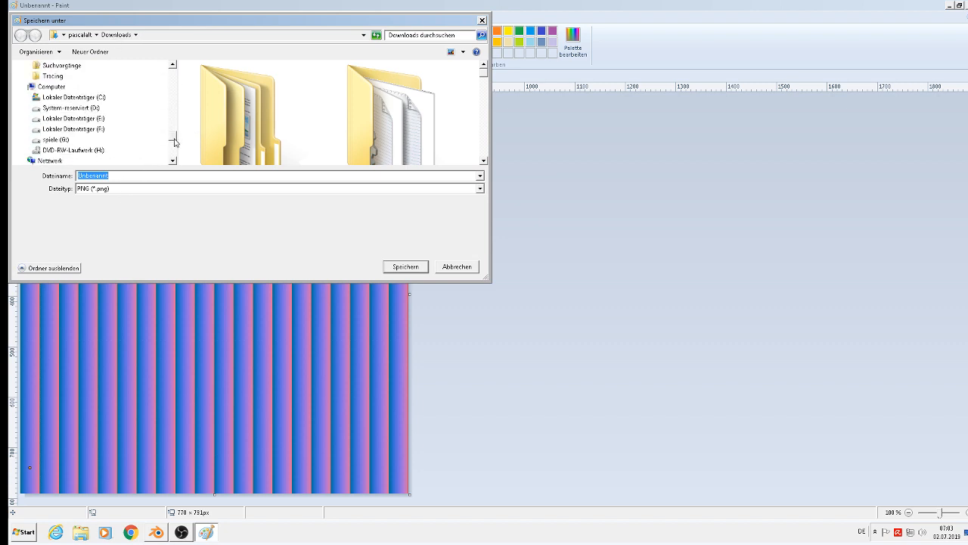
pyautogui.click(76, 119)
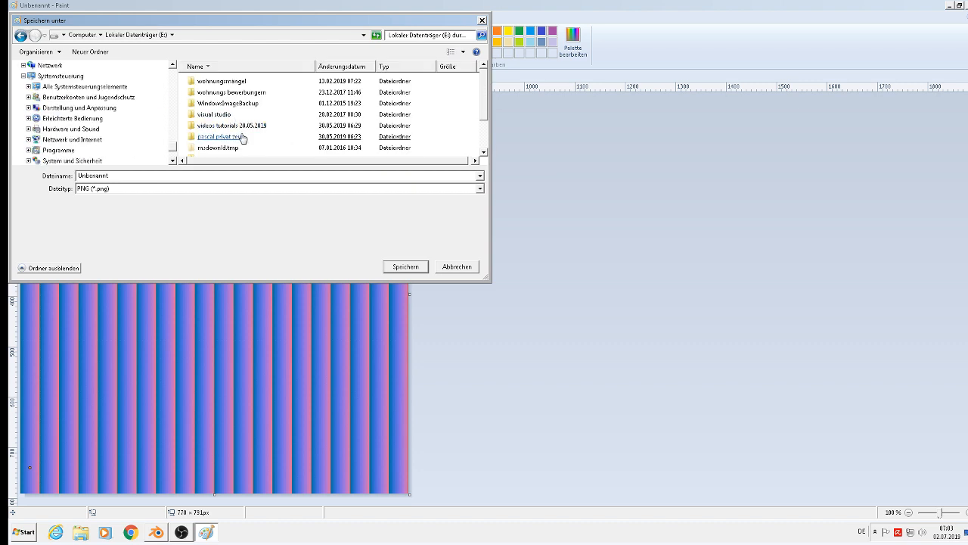
pyautogui.moveTo(482, 88); pyautogui.dragTo(485, 135)
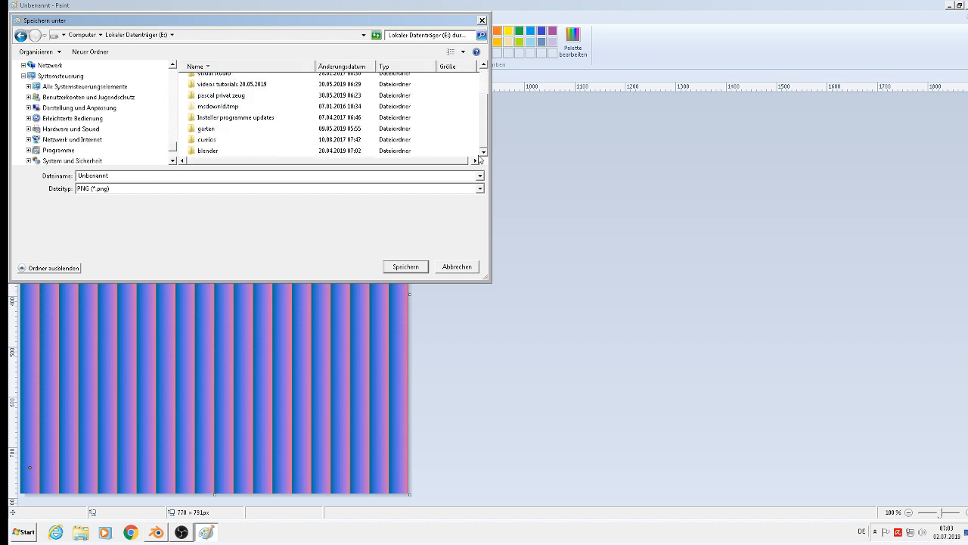
pyautogui.doubleClick(227, 148)
pyautogui.moveTo(486, 79); pyautogui.dragTo(486, 106)
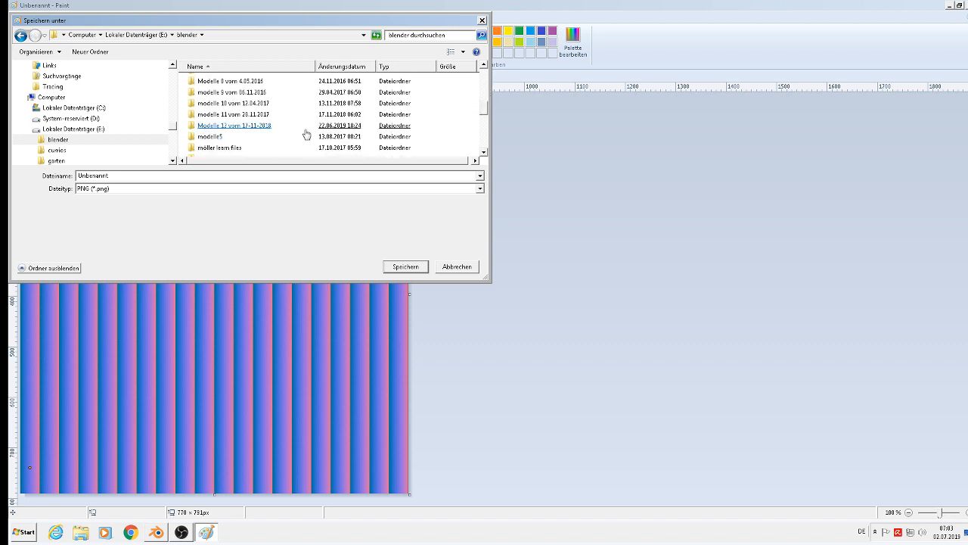
pyautogui.click(259, 127)
pyautogui.doubleClick(259, 126)
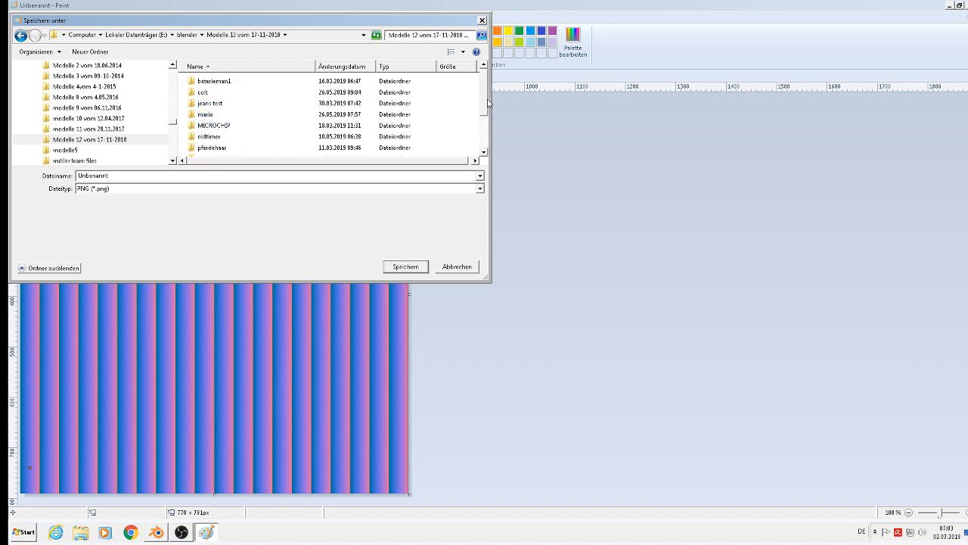
pyautogui.moveTo(485, 99); pyautogui.dragTo(485, 144)
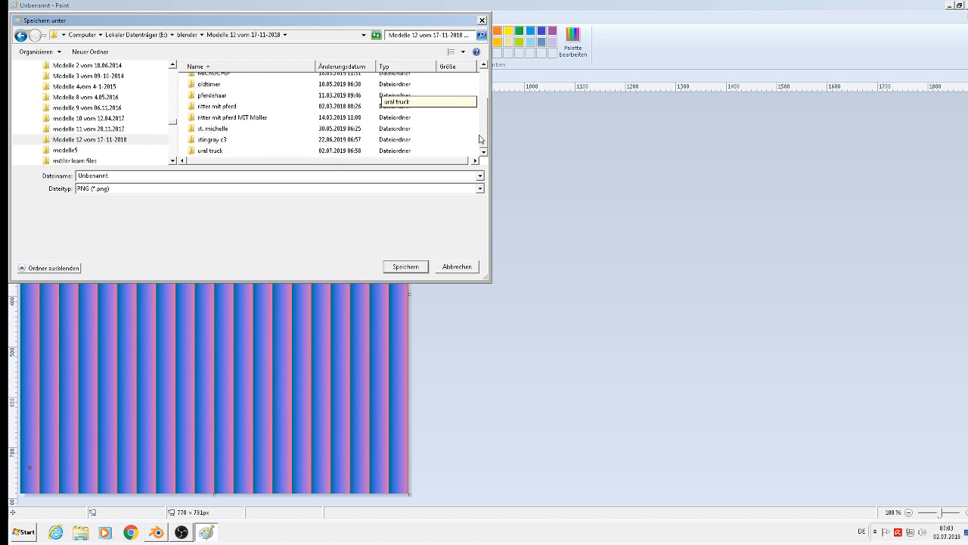
pyautogui.doubleClick(212, 155)
pyautogui.doubleClick(213, 118)
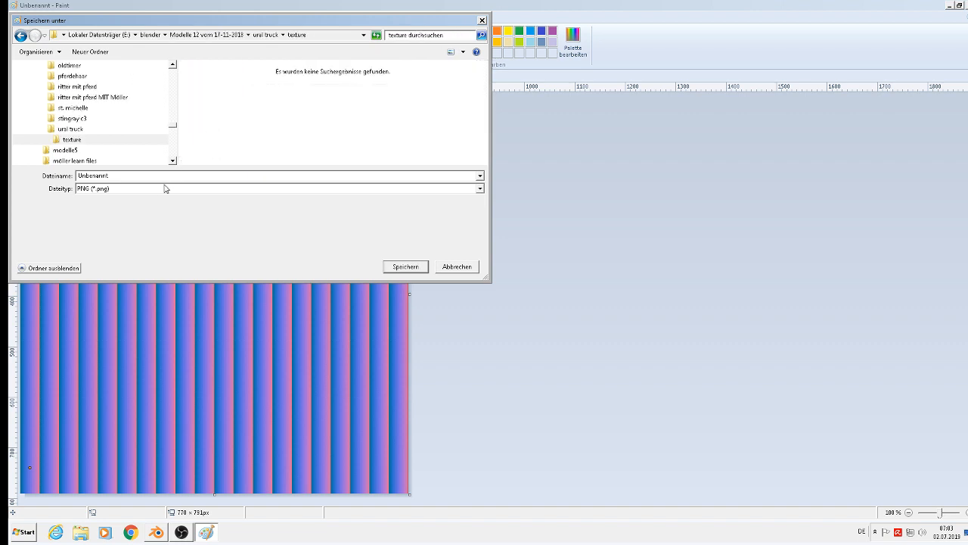
# Step: Save the image as a JPEG named "friont light normal" in the texture folder and close Paint
pyautogui.doubleClick(112, 175)
pyautogui.write('t light normal')
pyautogui.click(120, 189)
pyautogui.click(118, 230)
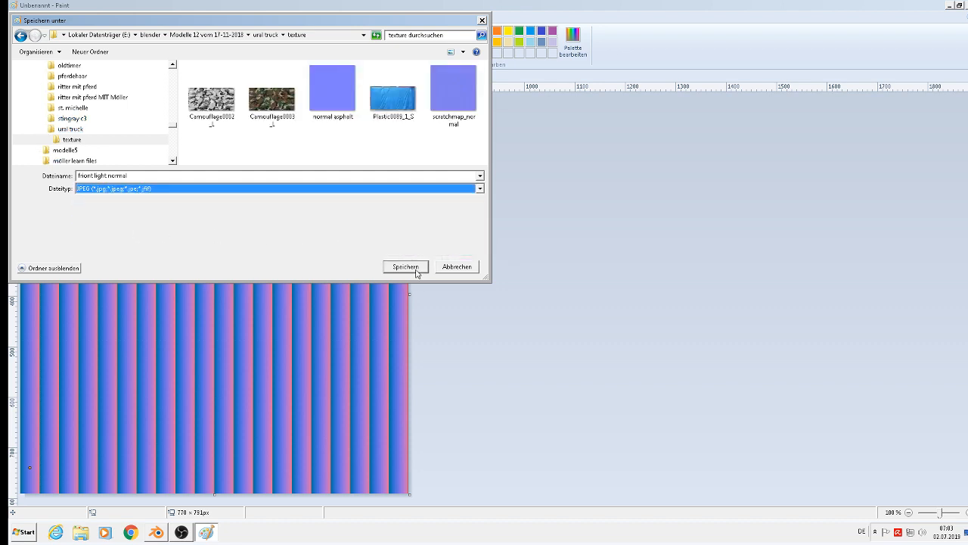
pyautogui.click(405, 267)
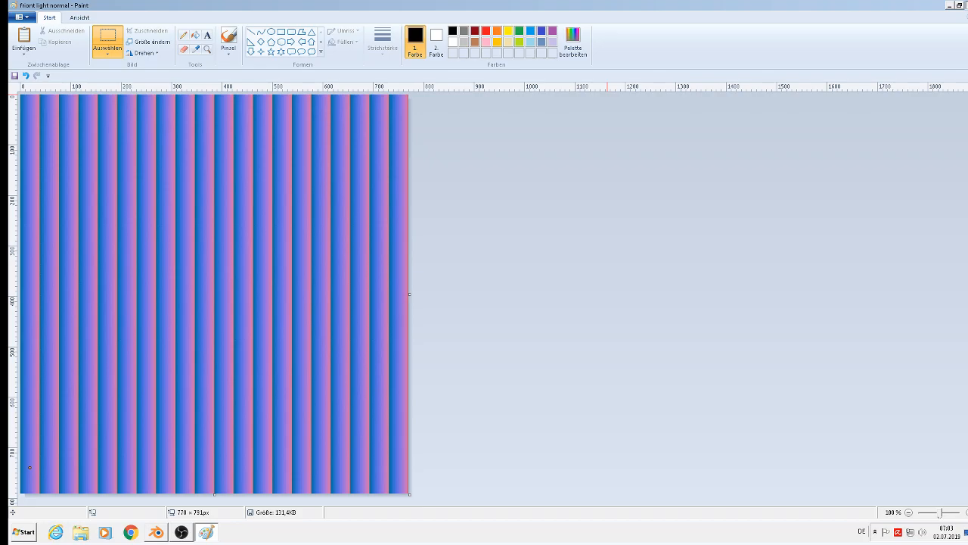
pyautogui.hotkey('alt', 'F4')
# Step: Switch to Blender, display the scene in material preview shading and move the ribbed panel to the "rest" collection
pyautogui.click(159, 533)
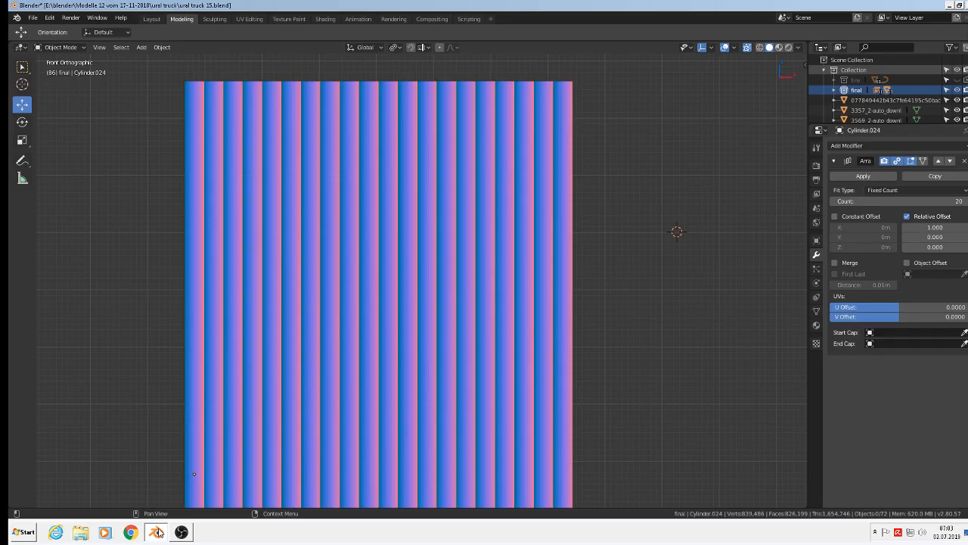
pyautogui.scroll(-8, 288, 136)
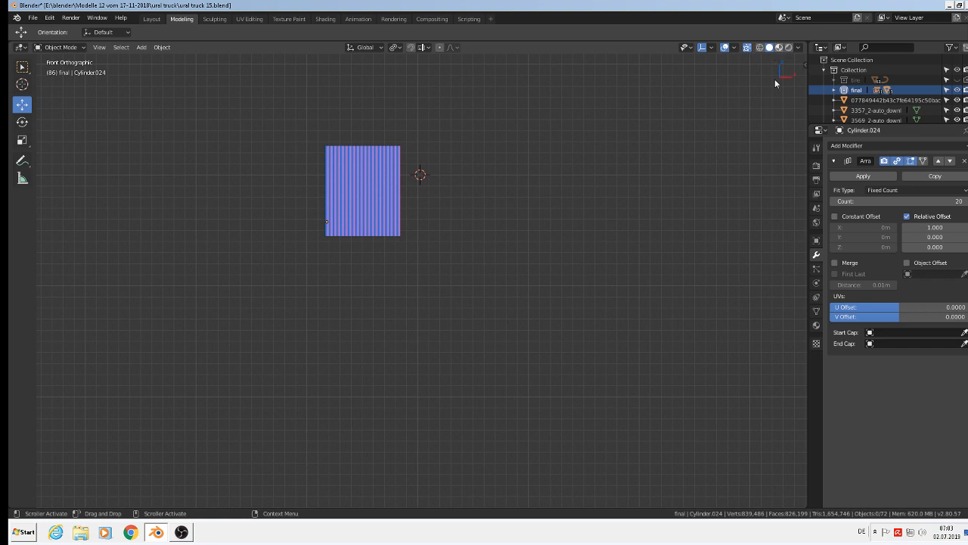
pyautogui.scroll(-5, 678, 160)
pyautogui.keyDown('shift'); pyautogui.moveTo(716, 189); pyautogui.dragTo(607, 232, button='middle'); pyautogui.keyUp('shift')
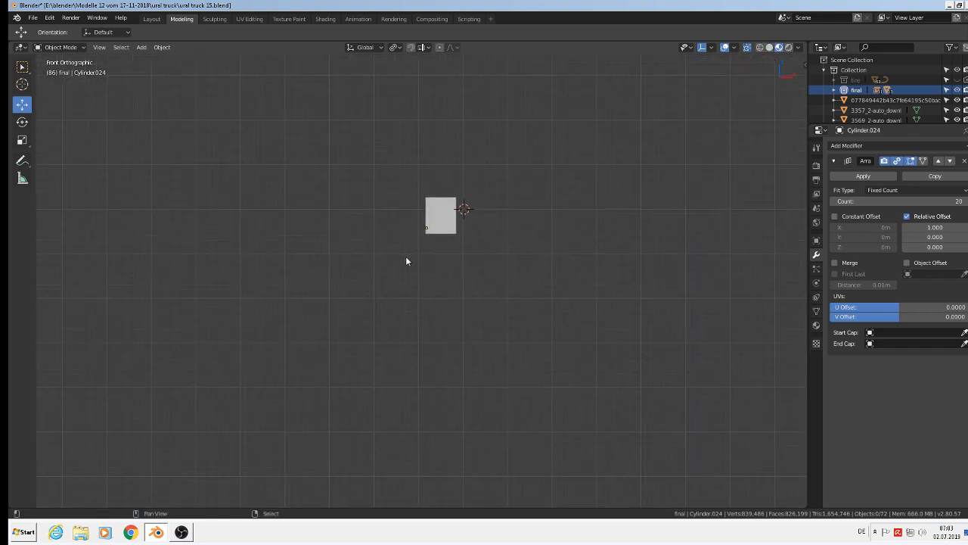
pyautogui.click(424, 218)
pyautogui.scroll(5, 425, 216)
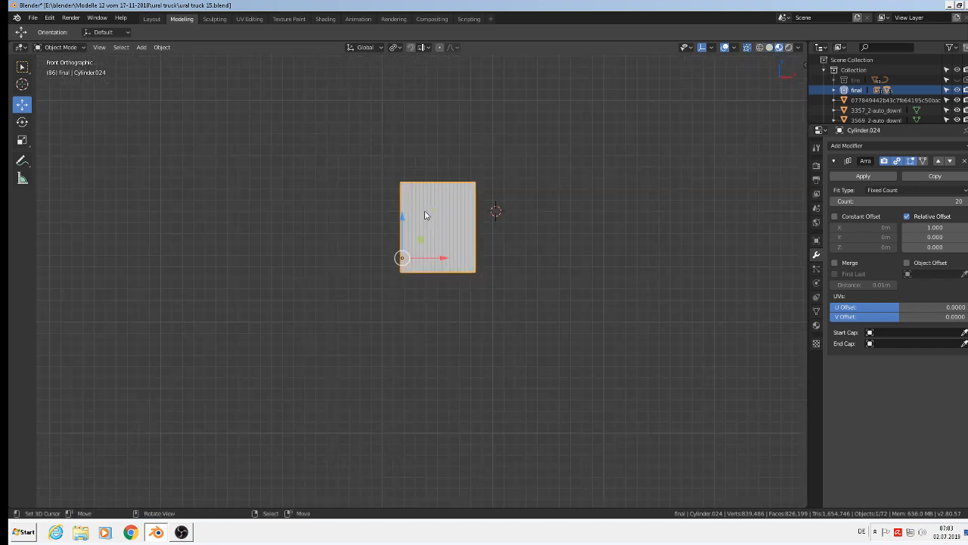
pyautogui.press('m')
pyautogui.click(414, 213)
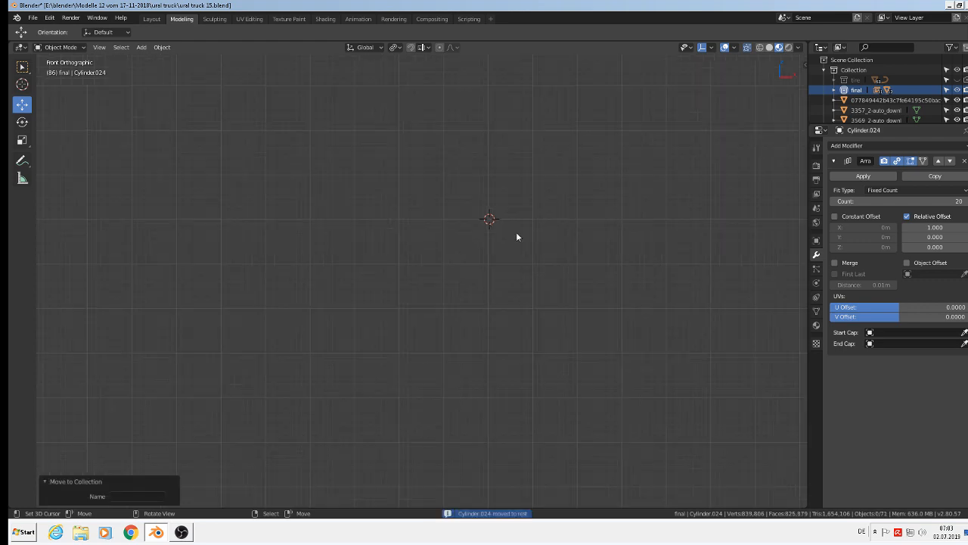
# Step: Select the round headlight glass in front of the truck reference photo and remove its "glas" material slot
pyautogui.scroll(-4, 589, 259)
pyautogui.keyDown('shift'); pyautogui.moveTo(713, 273); pyautogui.dragTo(342, 260, button='middle'); pyautogui.keyUp('shift')
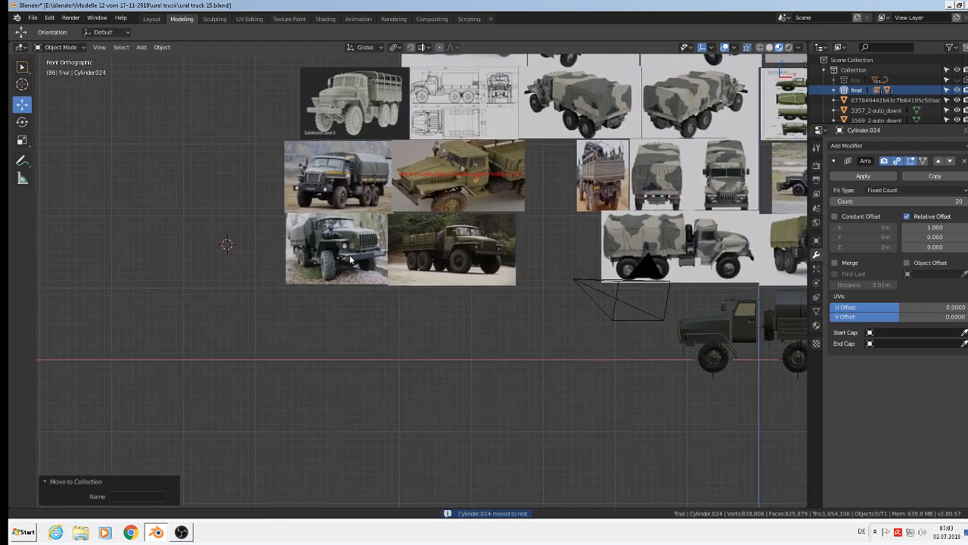
pyautogui.scroll(14, 362, 241)
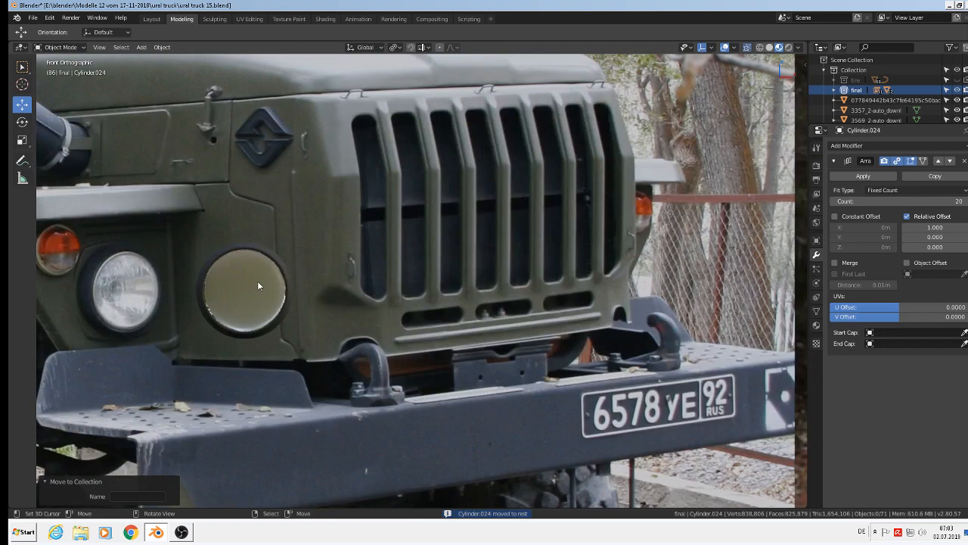
pyautogui.click(257, 285)
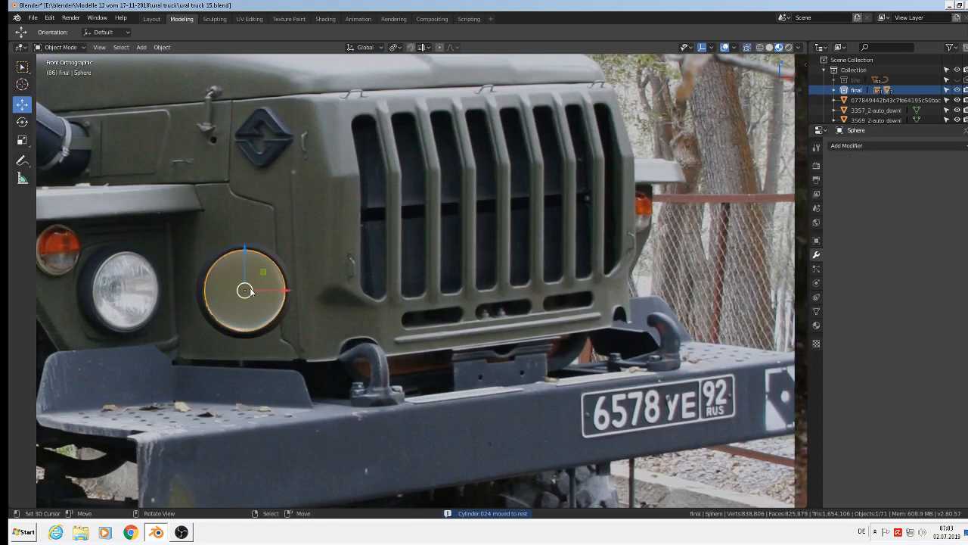
pyautogui.scroll(3, 260, 290)
pyautogui.moveTo(260, 290); pyautogui.dragTo(314, 310, button='middle')
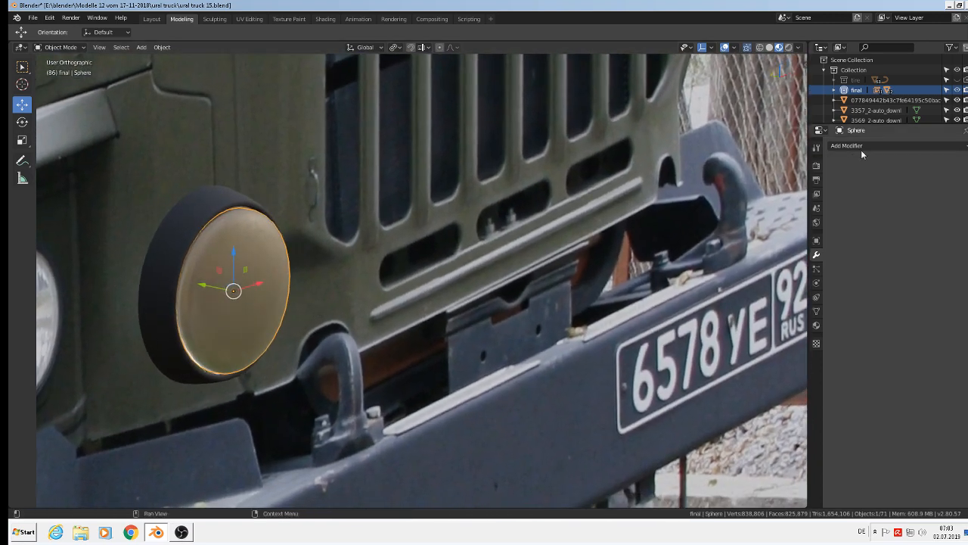
pyautogui.click(817, 325)
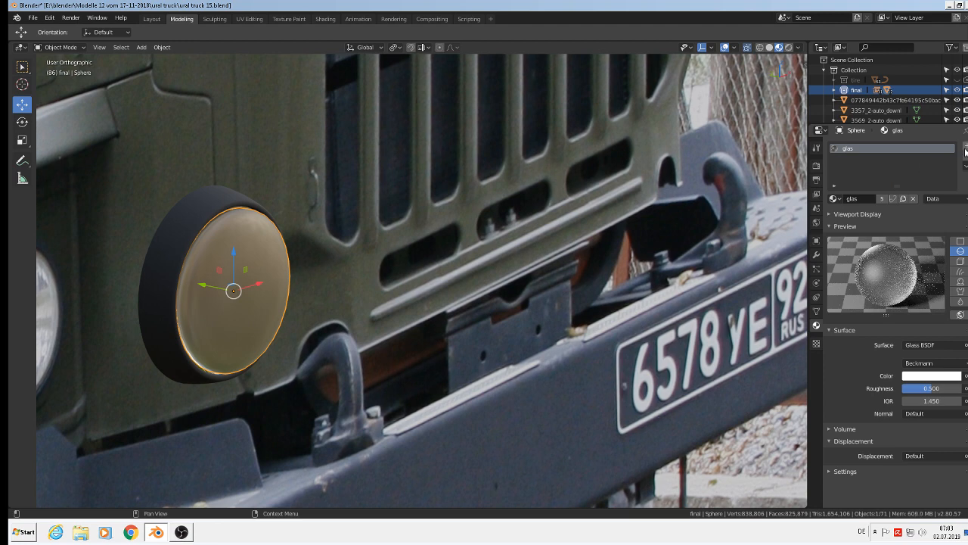
pyautogui.click(965, 155)
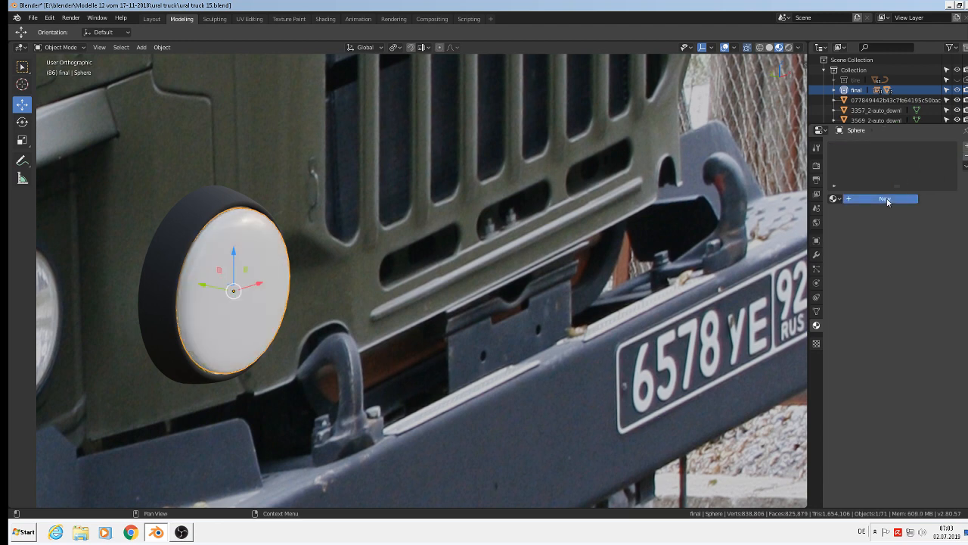
# Step: Create a new material for the headlight glass and name it "glas normal"
pyautogui.click(874, 199)
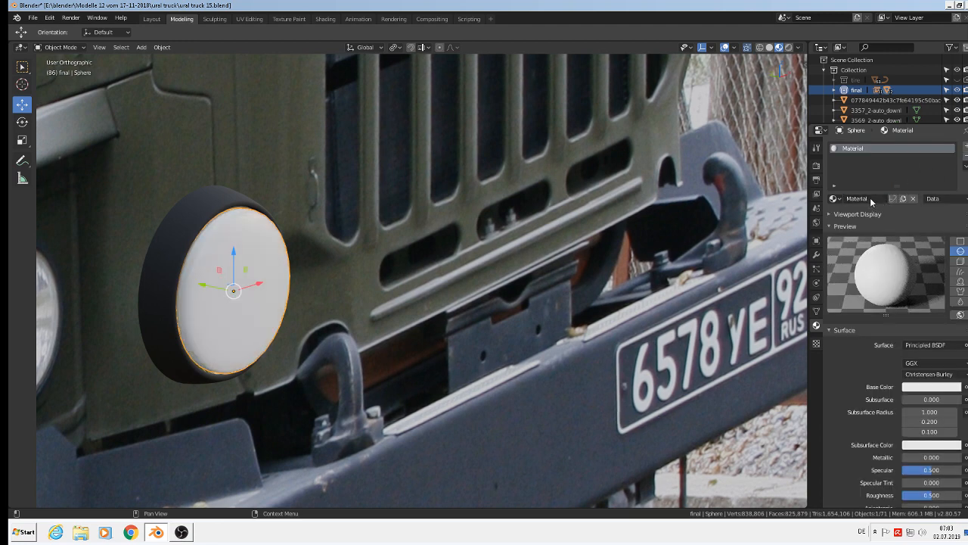
pyautogui.click(871, 199)
pyautogui.write('glas normal')
pyautogui.press('Return')
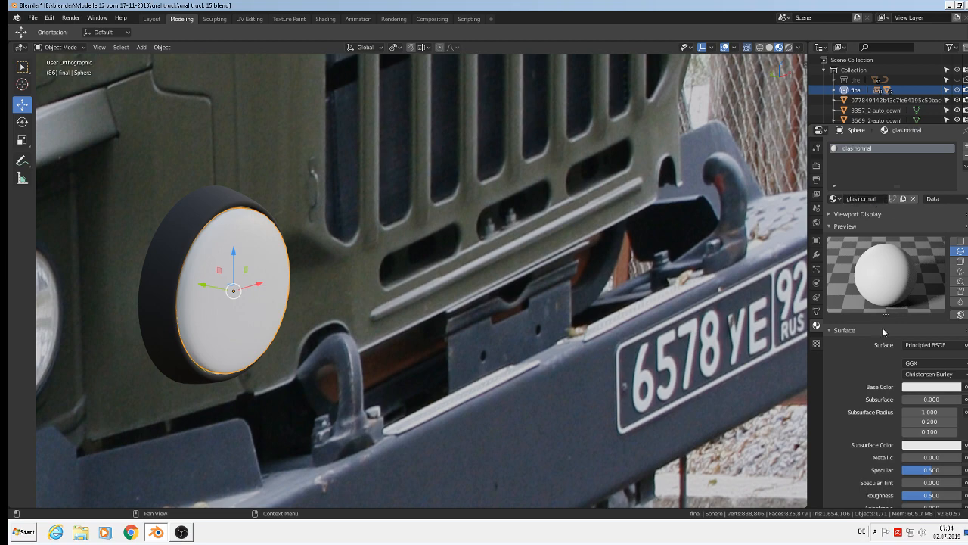
# Step: Switch to the Shading workspace and enlarge the shader node editor for the "glas normal" material
pyautogui.click(324, 19)
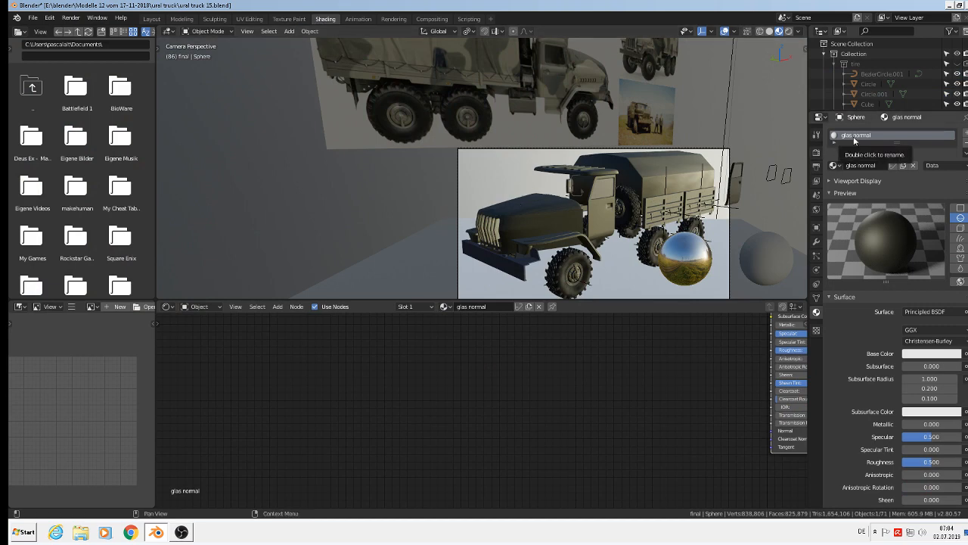
pyautogui.scroll(-6, 691, 447)
pyautogui.moveTo(685, 400); pyautogui.dragTo(434, 429, button='middle')
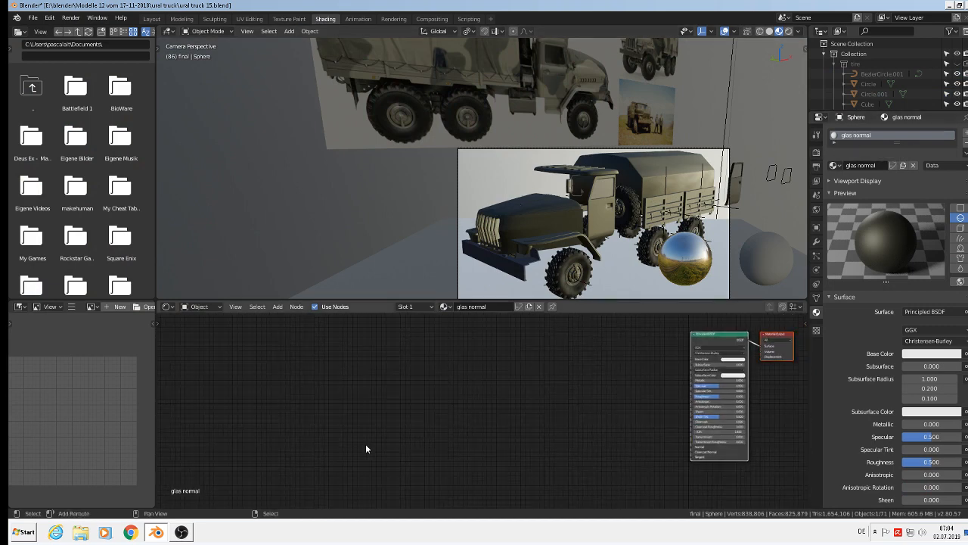
pyautogui.moveTo(170, 450); pyautogui.dragTo(785, 469, button='middle')
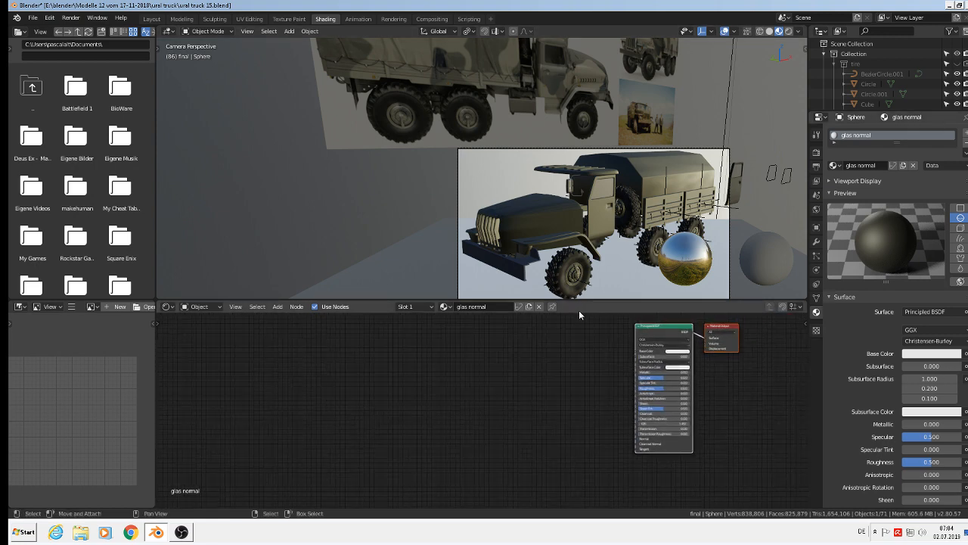
pyautogui.moveTo(580, 300); pyautogui.dragTo(605, 173)
# Step: Delete the Principled BSDF node and reposition the Material Output node further left in the node editor
pyautogui.scroll(4, 632, 249)
pyautogui.click(677, 264)
pyautogui.press('Delete')
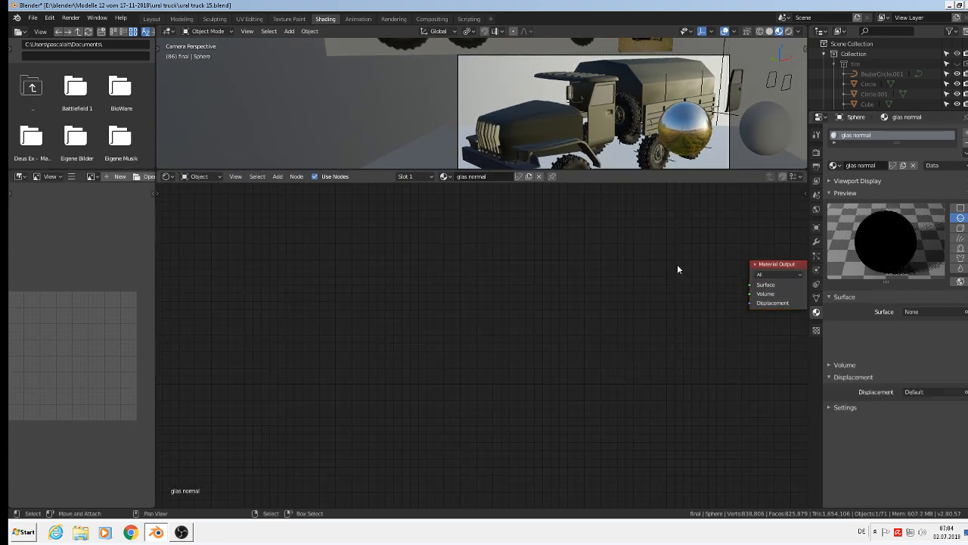
pyautogui.moveTo(787, 265); pyautogui.dragTo(688, 261)
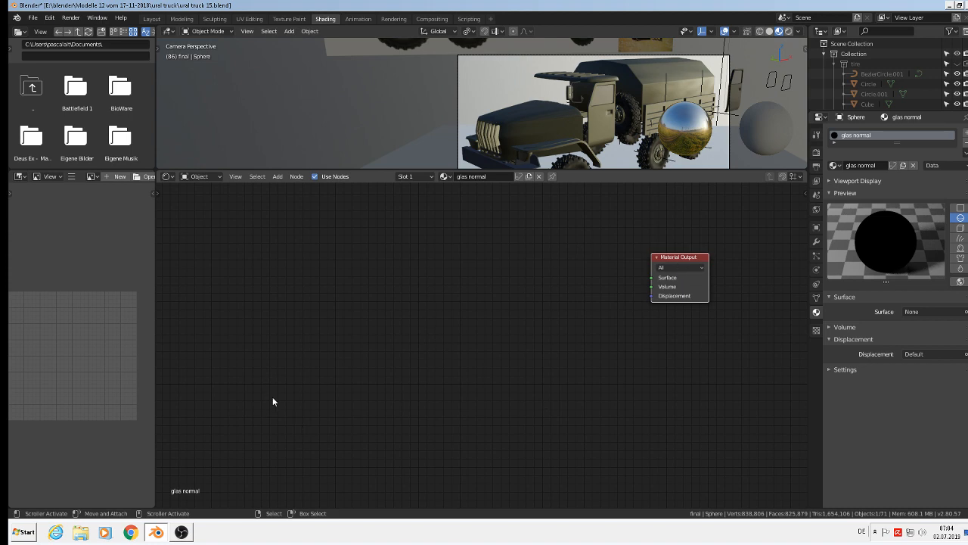
# Step: Add a Glass BSDF node and a Mix Shader node, placing the Mix Shader between the glass node and Material Output
pyautogui.click(280, 178)
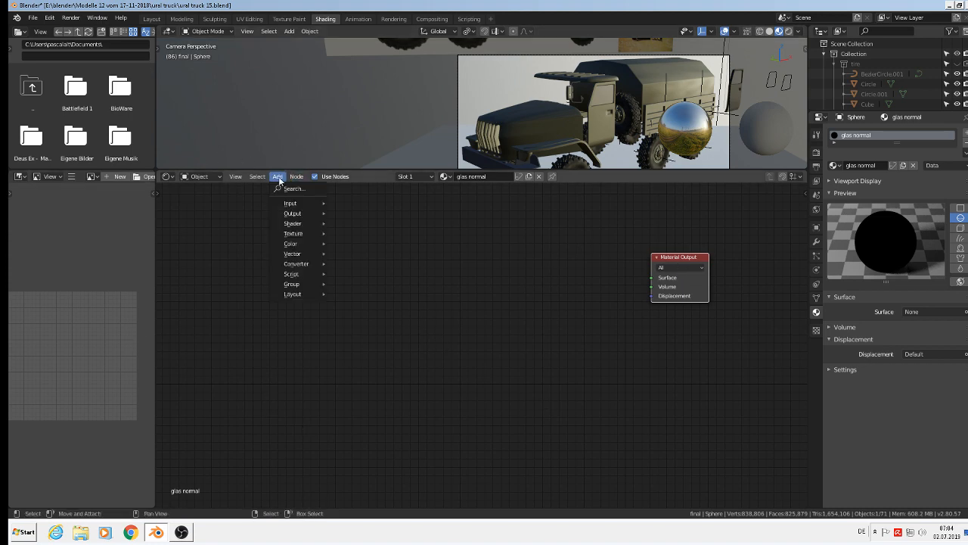
pyautogui.moveTo(297, 210)
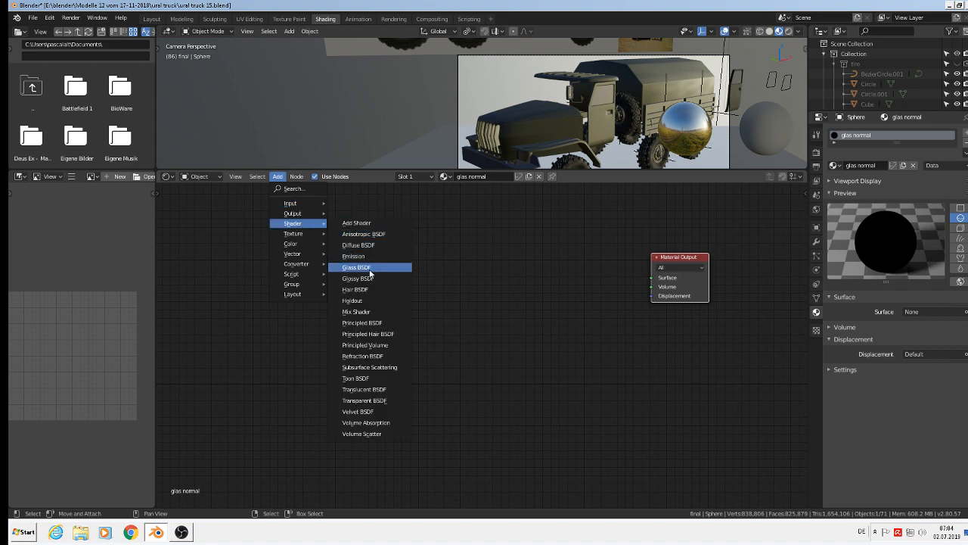
pyautogui.click(371, 268)
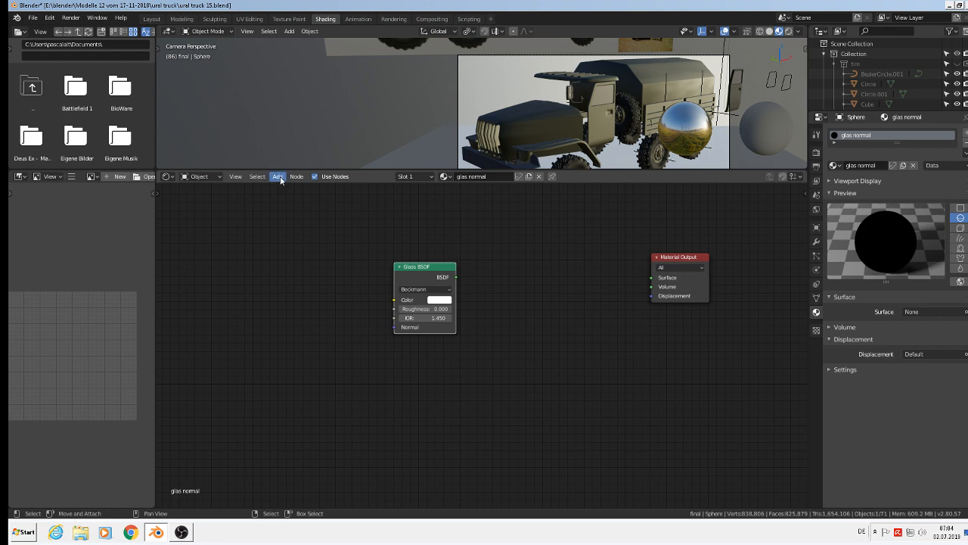
pyautogui.click(278, 177)
pyautogui.moveTo(292, 248)
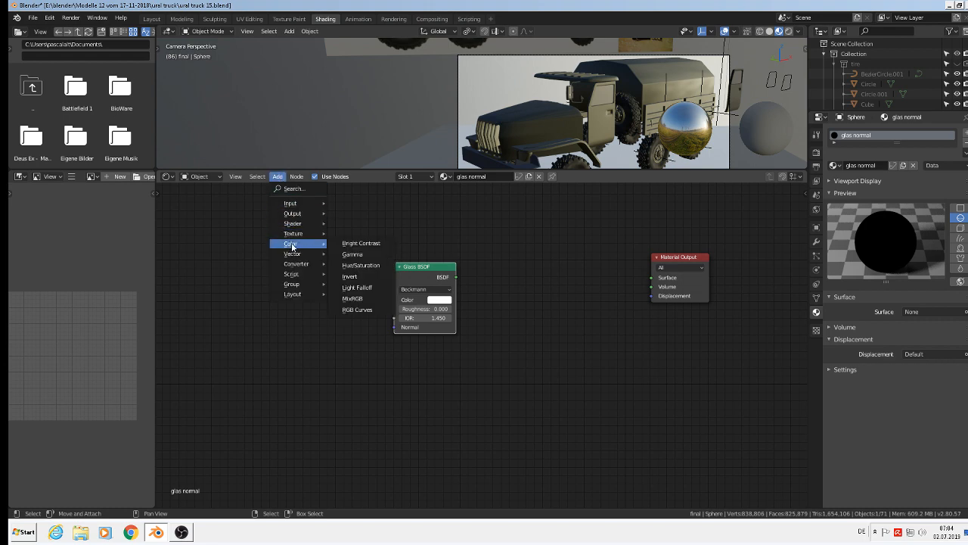
pyautogui.moveTo(293, 224)
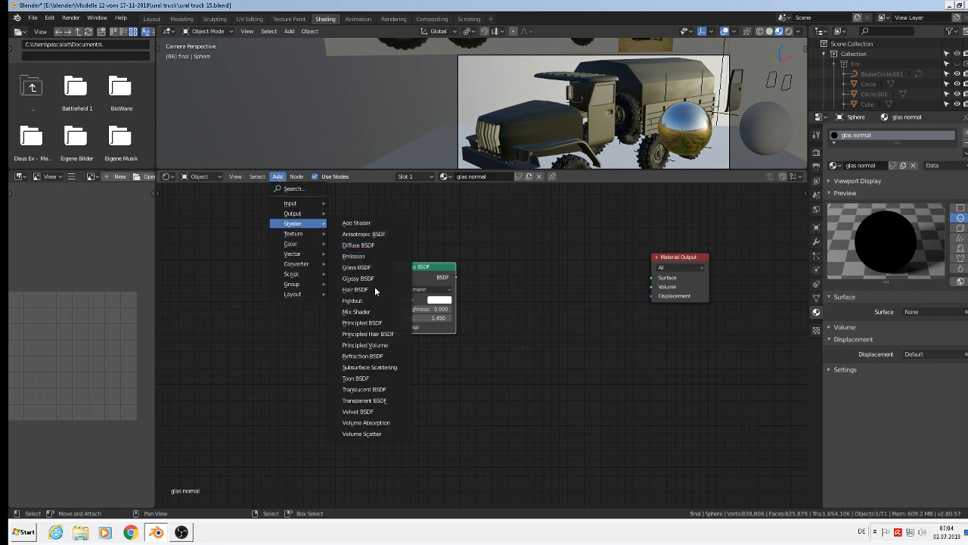
pyautogui.click(356, 312)
pyautogui.click(522, 290)
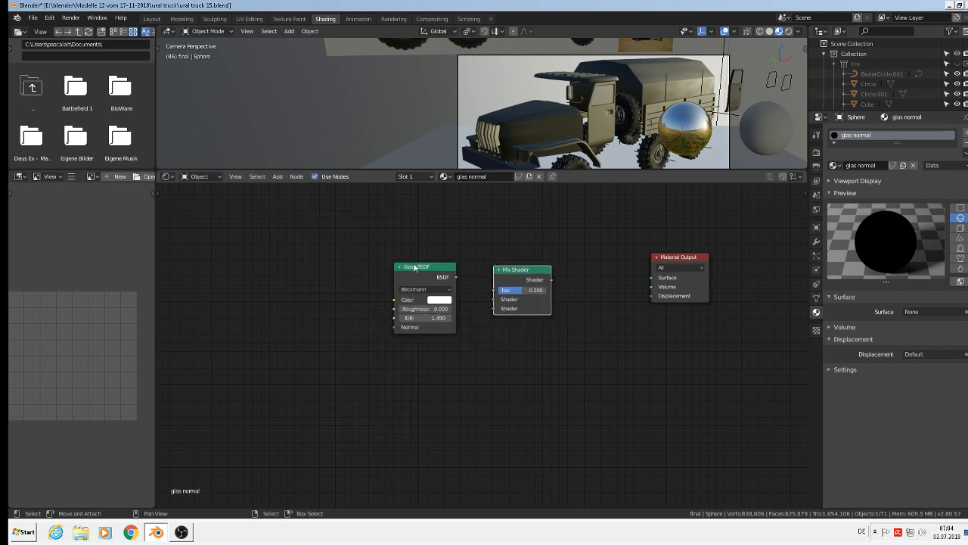
# Step: Add a Light Path node to the "glas normal" material and place it above the Glass BSDF node
pyautogui.click(279, 177)
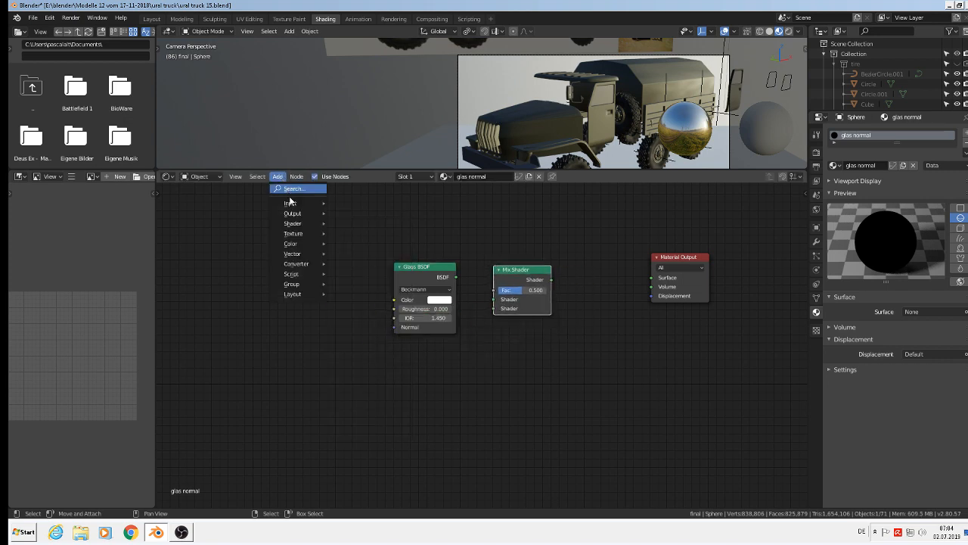
pyautogui.moveTo(290, 206)
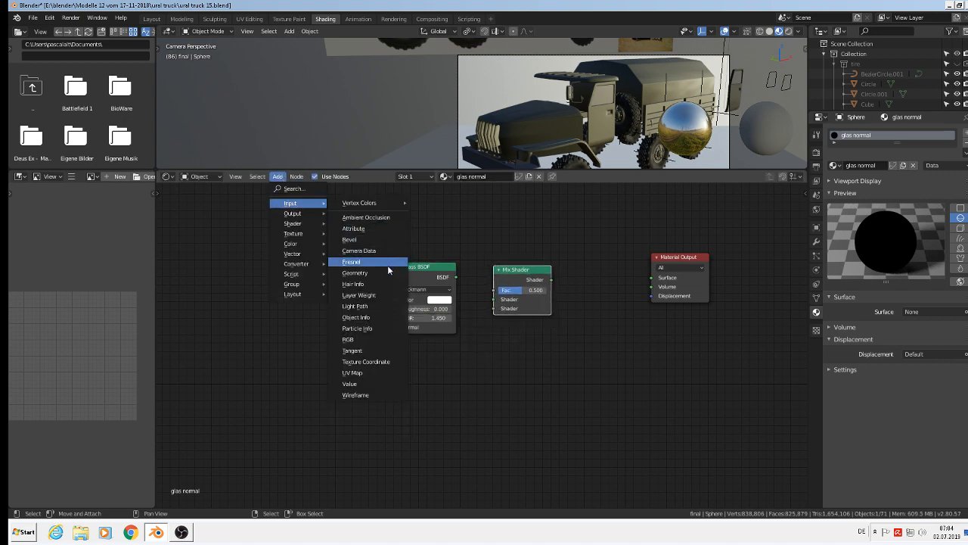
pyautogui.click(378, 306)
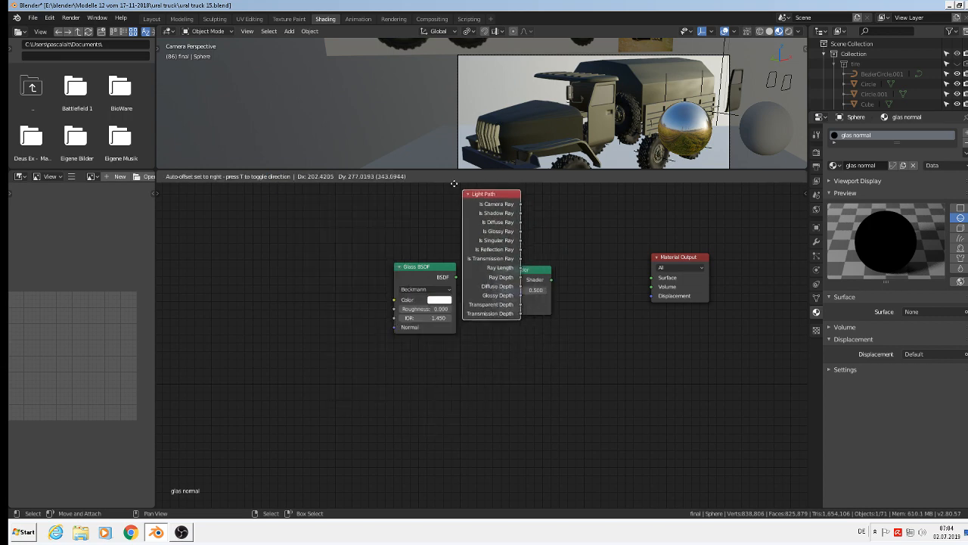
pyautogui.click(389, 456)
pyautogui.press('Home')
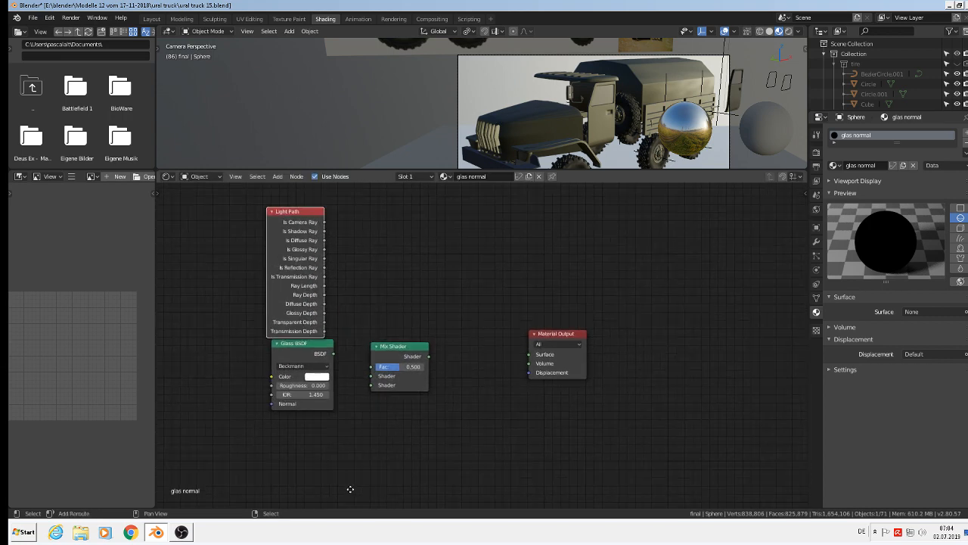
# Step: Add a Transparent BSDF node and place it directly below the Glass BSDF node
pyautogui.click(278, 177)
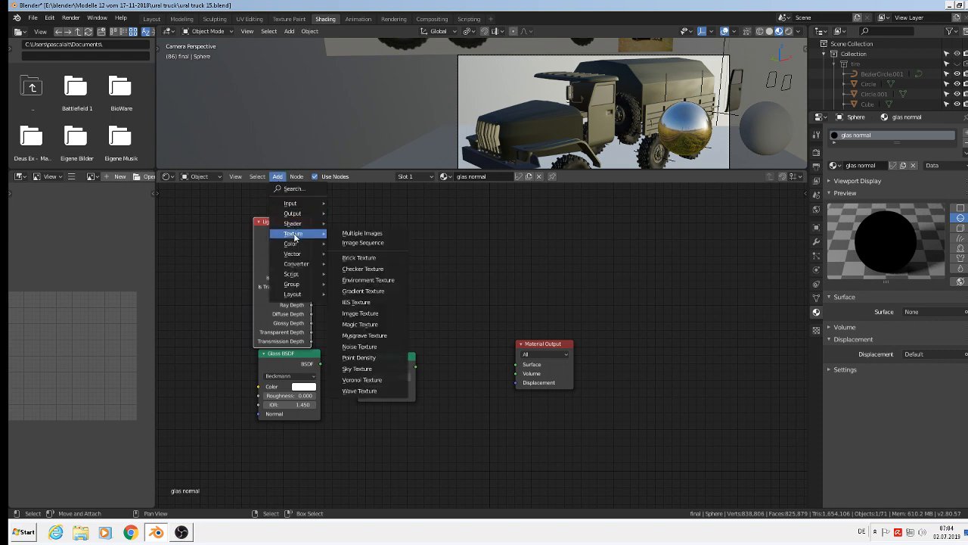
pyautogui.moveTo(293, 223)
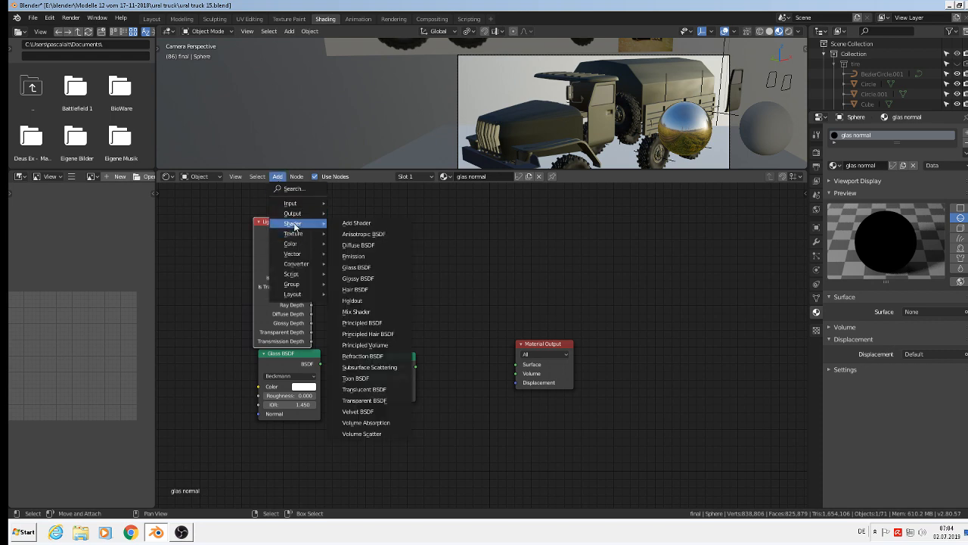
pyautogui.click(364, 400)
pyautogui.click(267, 433)
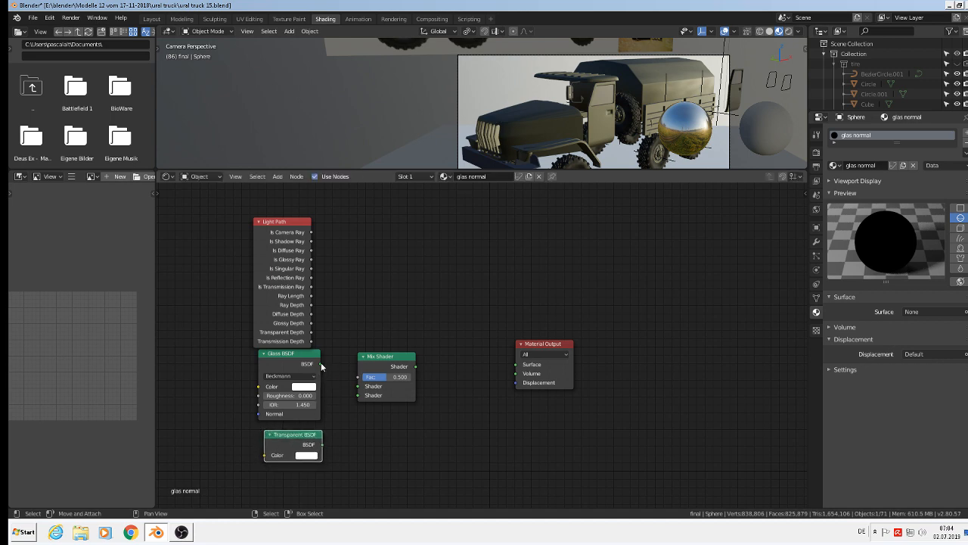
# Step: Connect the Glass and Transparent BSDF nodes to the Mix Shader's two Shader inputs, and its output to the Material Output's Surface
pyautogui.moveTo(321, 363); pyautogui.dragTo(358, 387)
pyautogui.moveTo(324, 445); pyautogui.dragTo(358, 395)
pyautogui.moveTo(414, 367); pyautogui.dragTo(520, 366)
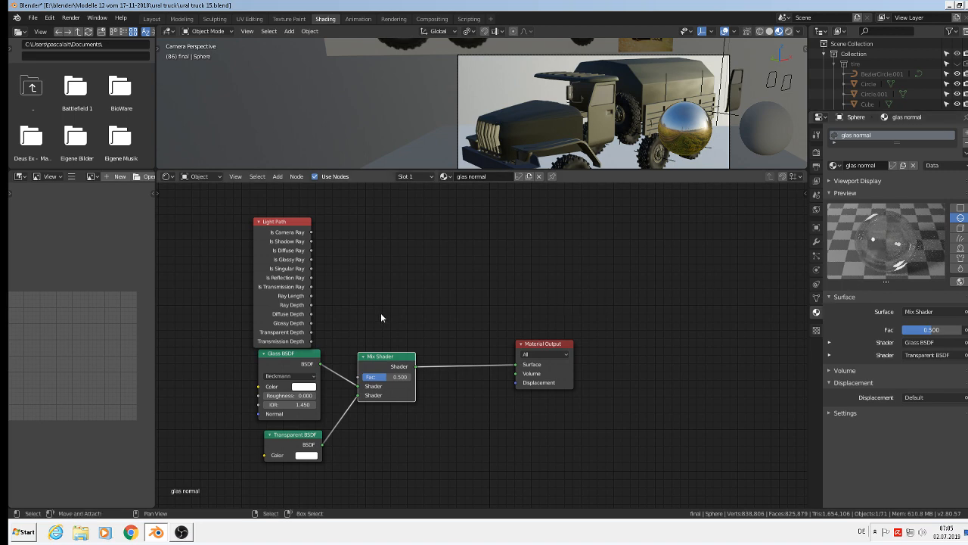
# Step: Shift the Mix Shader closer to the Material Output and link Light Path's Is Shadow Ray output to its Fac input
pyautogui.moveTo(381, 360); pyautogui.dragTo(417, 354)
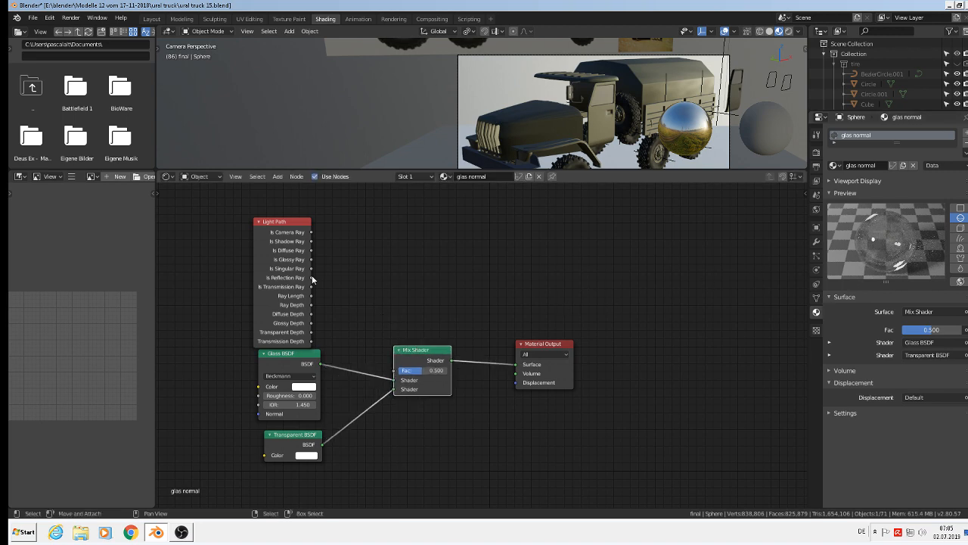
pyautogui.scroll(1, 309, 278)
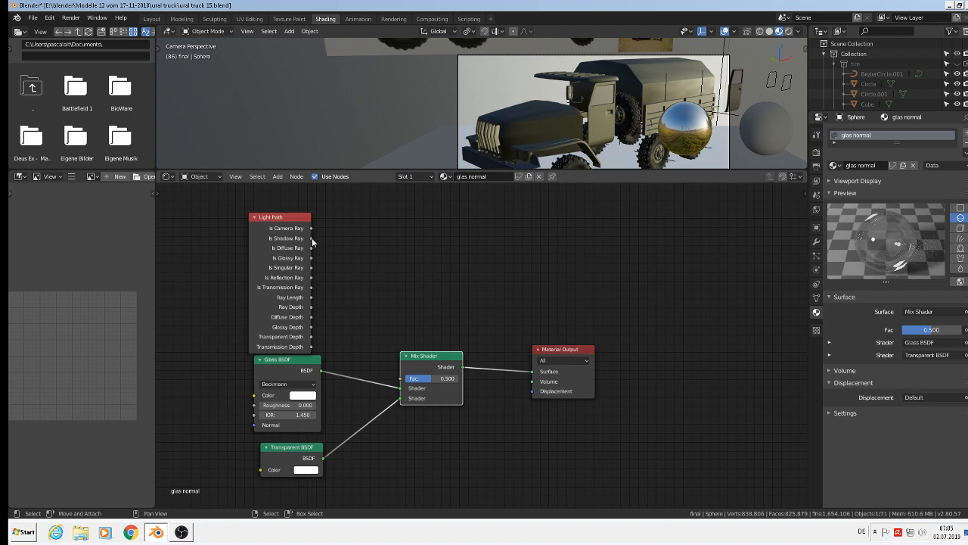
pyautogui.moveTo(311, 238); pyautogui.dragTo(401, 378)
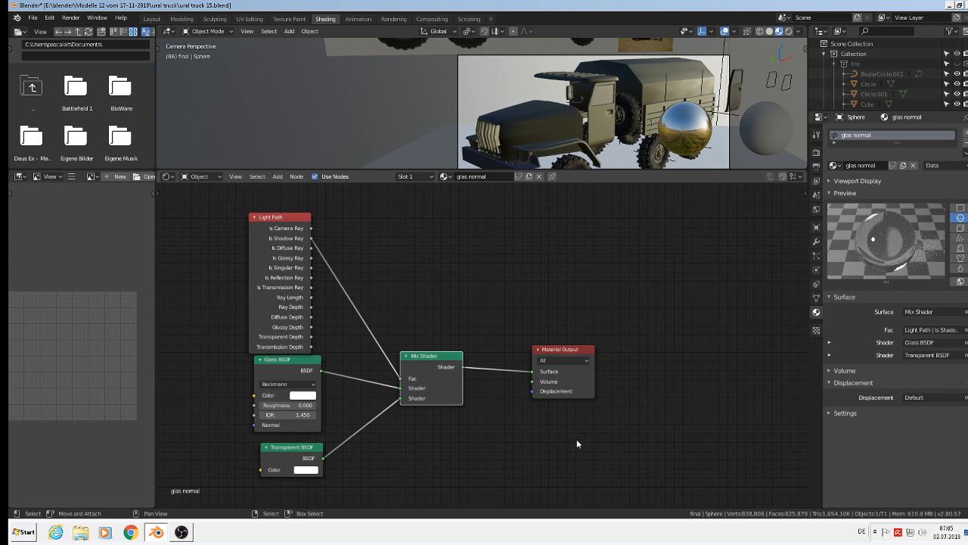
# Step: Move the Material Output further away and insert a duplicate of the Mix Shader into the link between them
pyautogui.moveTo(528, 454); pyautogui.dragTo(448, 413, button='middle')
pyautogui.moveTo(492, 312); pyautogui.dragTo(653, 329)
pyautogui.click(345, 318)
pyautogui.hotkey('shift', 'd')
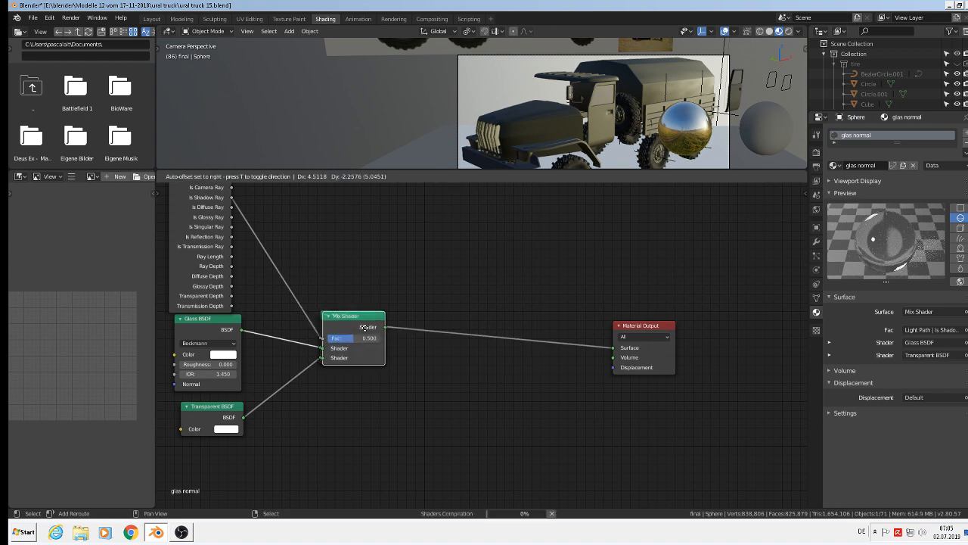
pyautogui.click(481, 322)
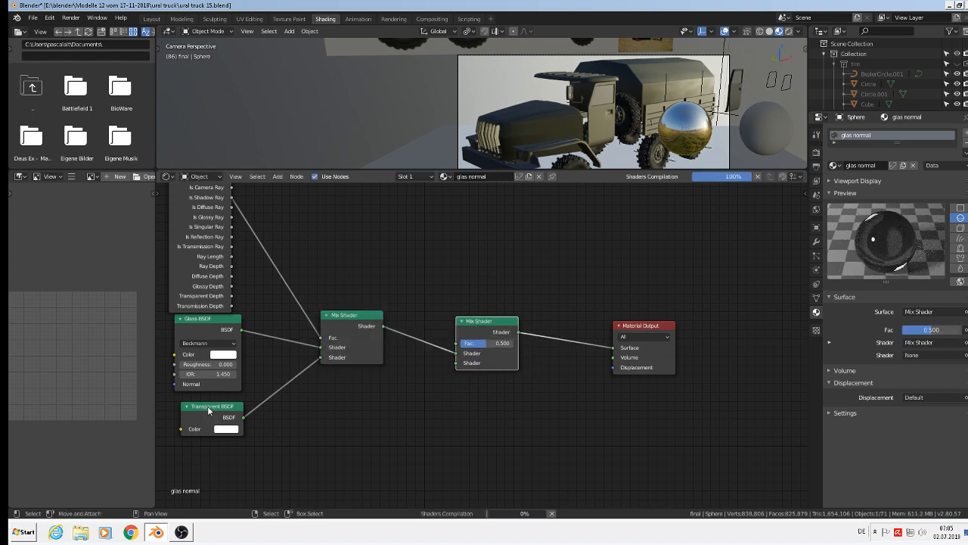
# Step: Link a duplicated Transparent BSDF to the second Mix Shader's lower Shader input, and Light Path's Is Reflection Ray to its Fac
pyautogui.hotkey('shift', 'd')
pyautogui.click(370, 391)
pyautogui.moveTo(406, 400); pyautogui.dragTo(458, 363)
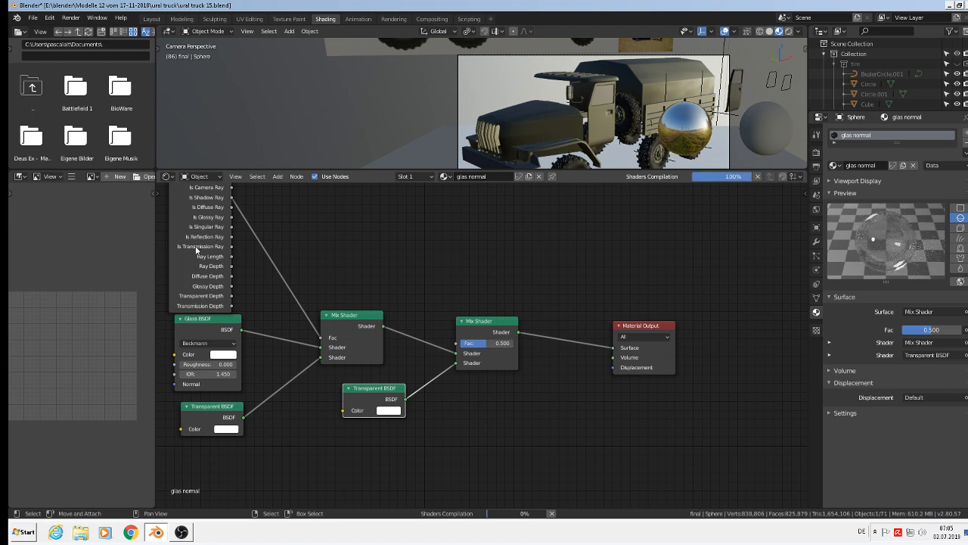
pyautogui.moveTo(233, 240); pyautogui.dragTo(457, 344)
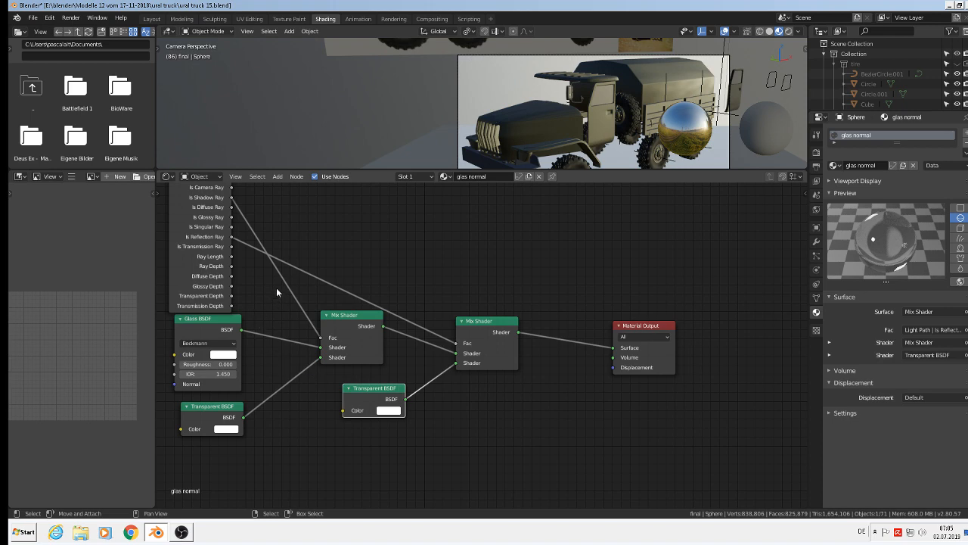
# Step: Add a Normal Map node beside the Glass BSDF and connect its Normal output to the glass node's Normal input
pyautogui.moveTo(441, 285); pyautogui.dragTo(675, 291, button='middle')
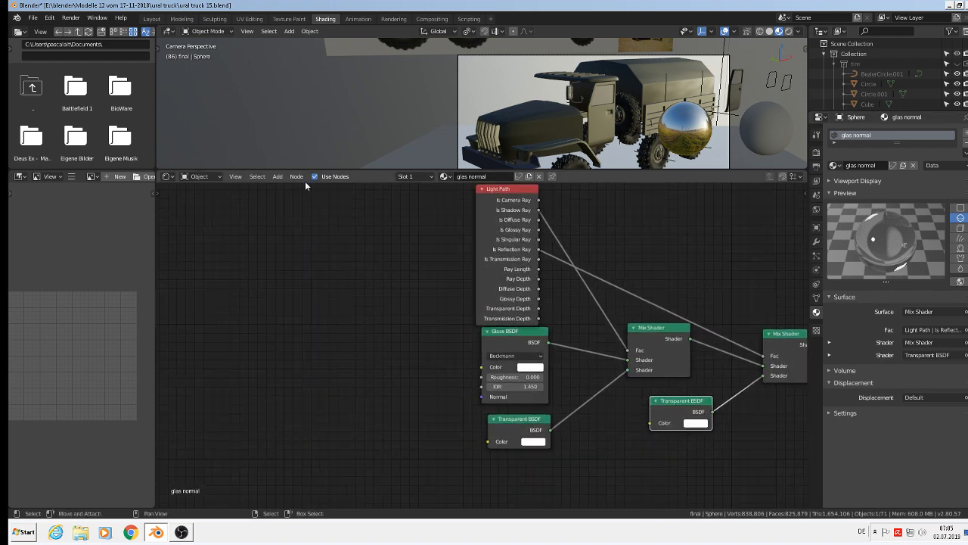
pyautogui.click(277, 176)
pyautogui.moveTo(305, 265)
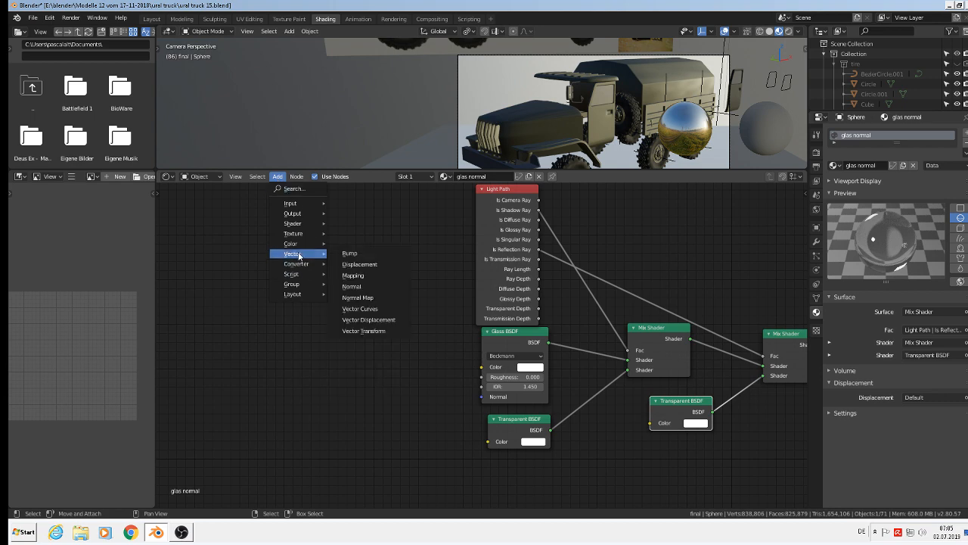
pyautogui.click(368, 297)
pyautogui.click(359, 383)
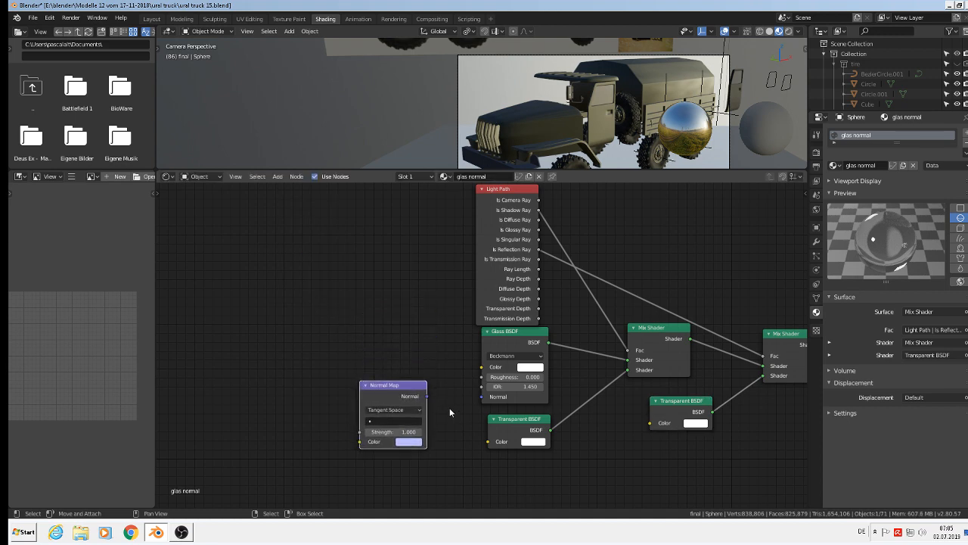
pyautogui.moveTo(429, 399); pyautogui.dragTo(484, 398)
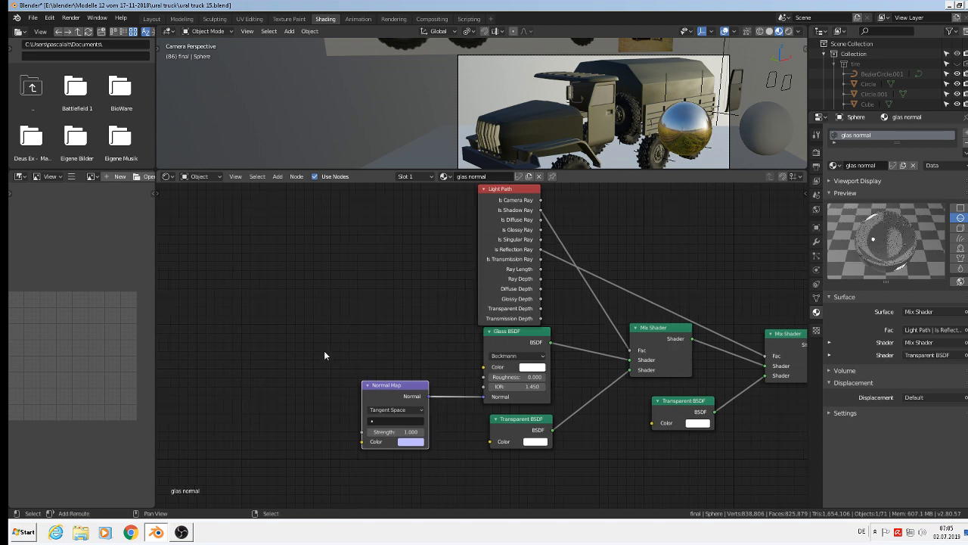
# Step: Add an Image Texture node before the Normal Map and connect its Color output to the Normal Map's Color input
pyautogui.moveTo(456, 302); pyautogui.dragTo(492, 297, button='middle')
pyautogui.click(278, 176)
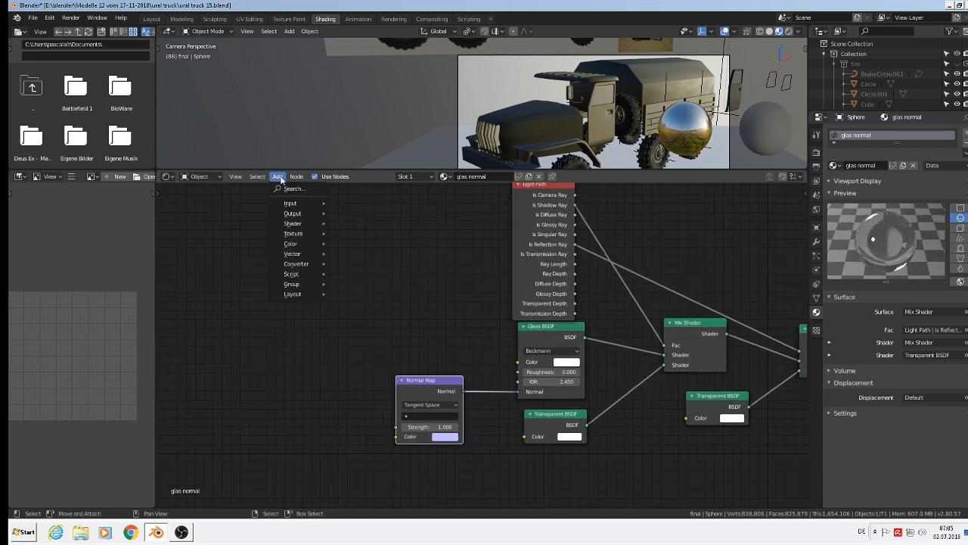
pyautogui.moveTo(294, 235)
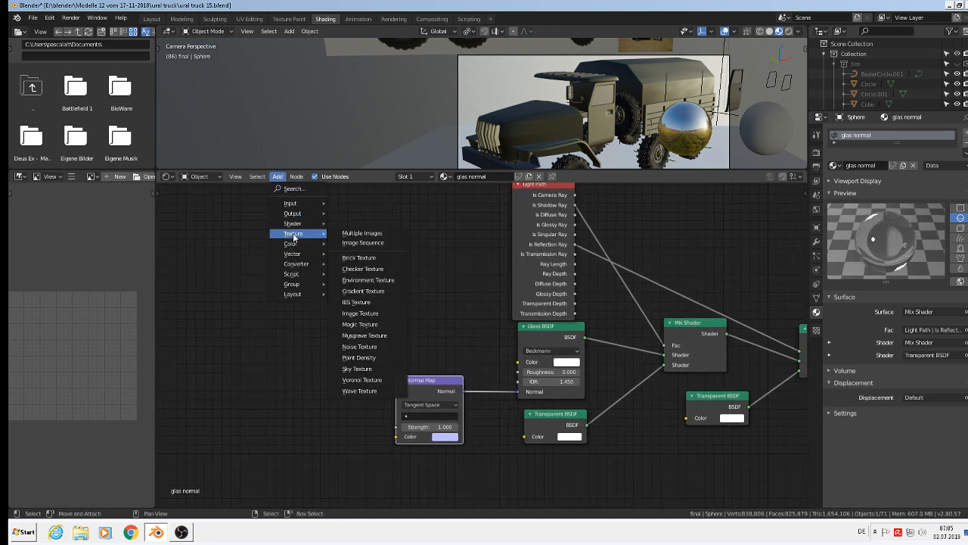
pyautogui.click(363, 313)
pyautogui.click(252, 368)
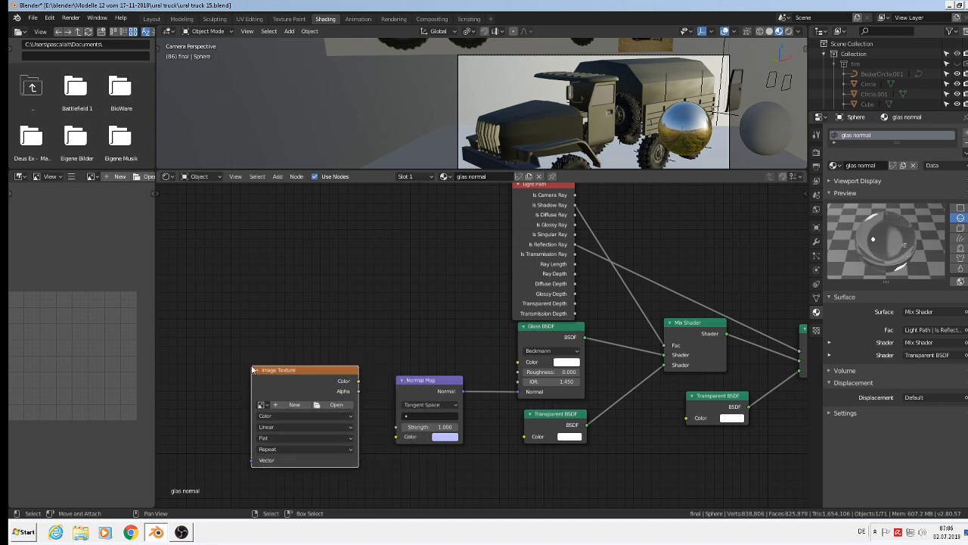
pyautogui.moveTo(359, 380); pyautogui.dragTo(396, 437)
# Step: Load "friont light normal.jpg" from the texture folder into the Image Texture node and set its color space to Non-Color Data
pyautogui.scroll(1, 372, 439)
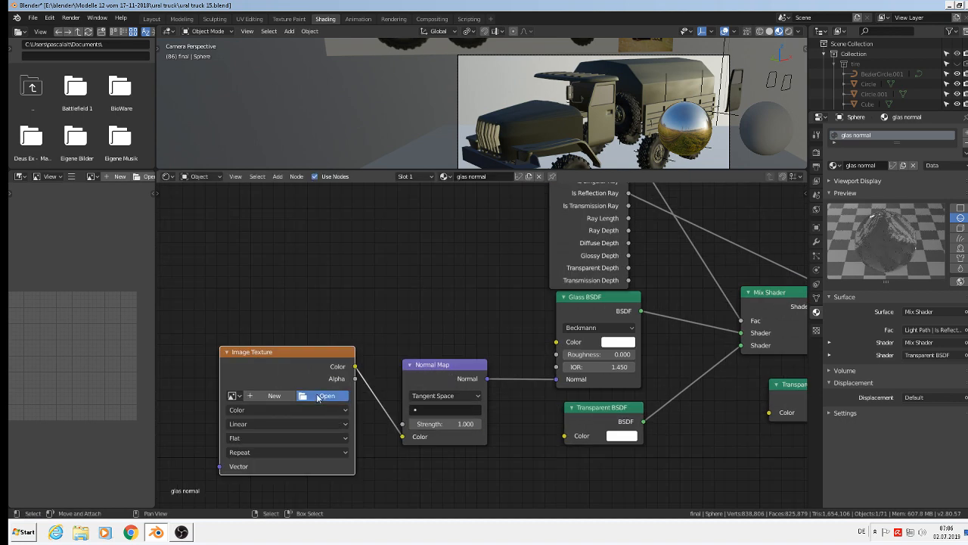
pyautogui.click(324, 396)
pyautogui.doubleClick(245, 114)
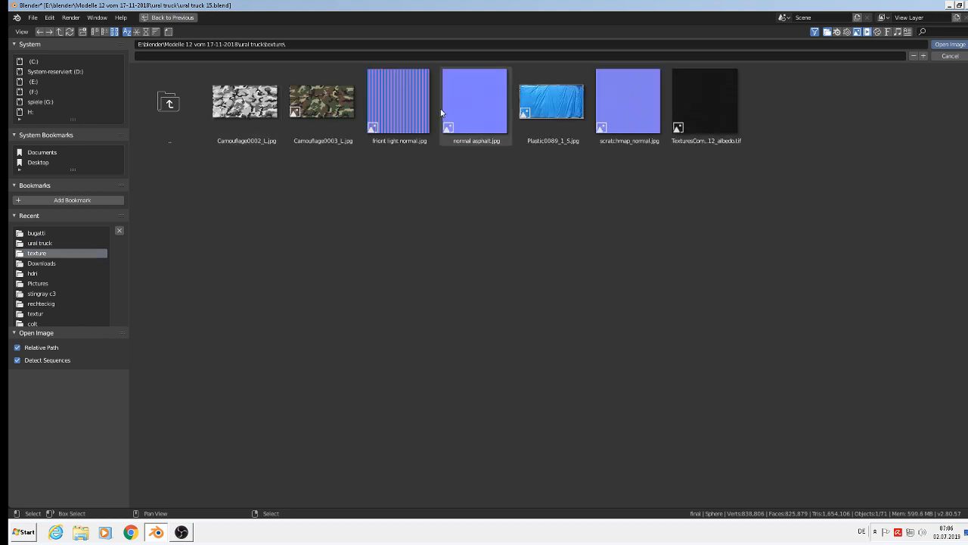
pyautogui.click(403, 111)
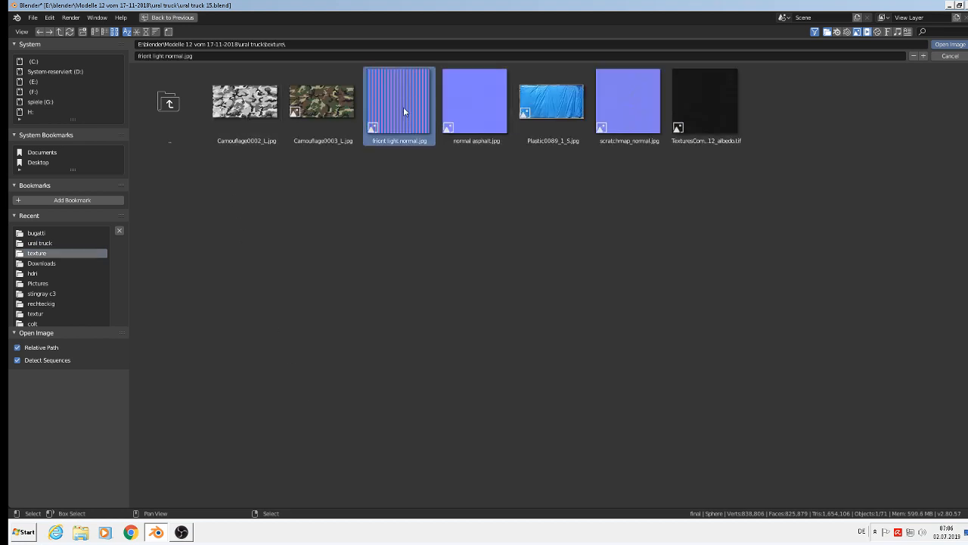
pyautogui.doubleClick(404, 110)
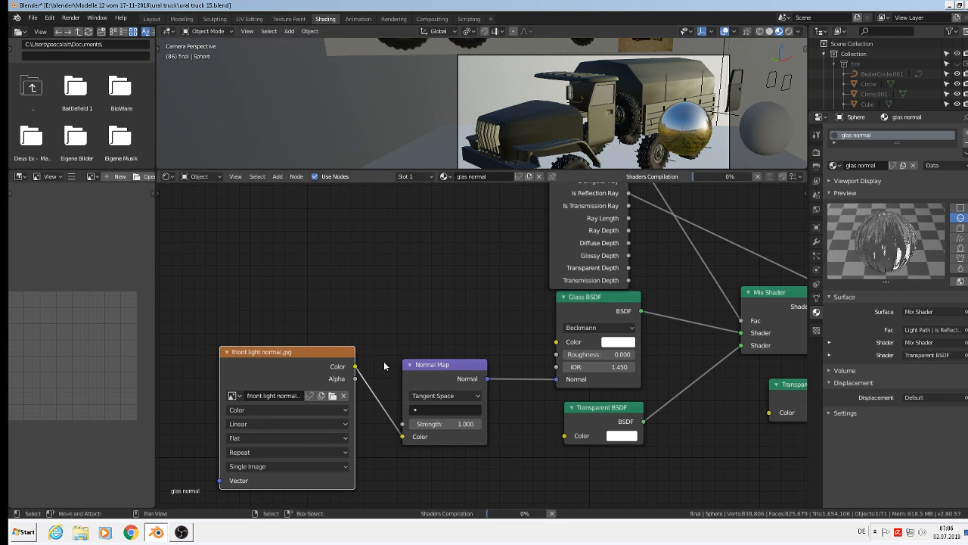
pyautogui.click(248, 410)
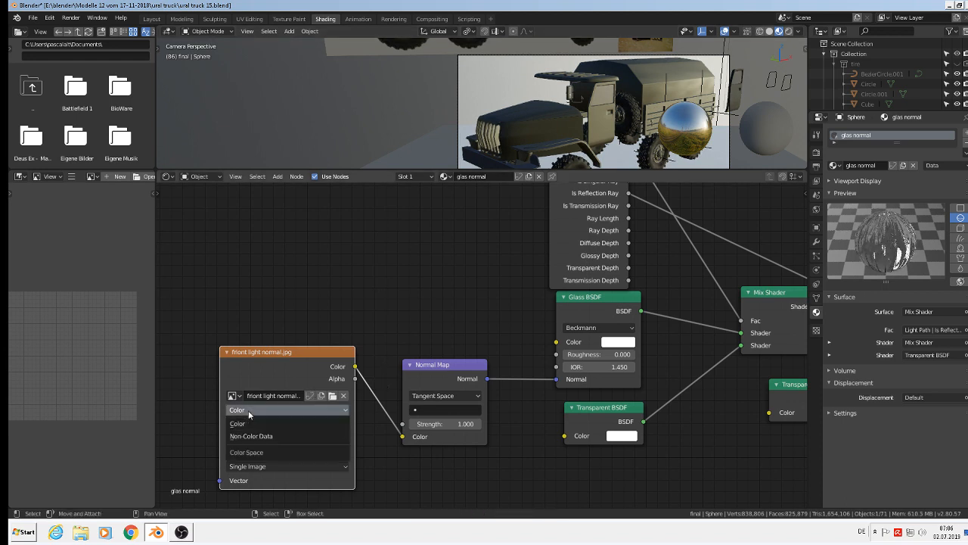
pyautogui.click(253, 438)
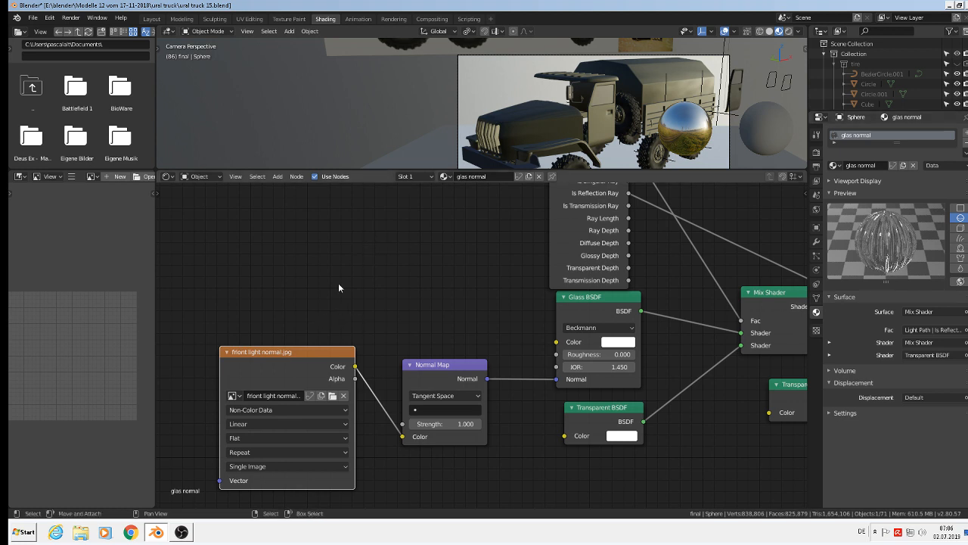
# Step: Save the current truck project to its existing file
pyautogui.moveTo(339, 283); pyautogui.dragTo(384, 262, button='middle')
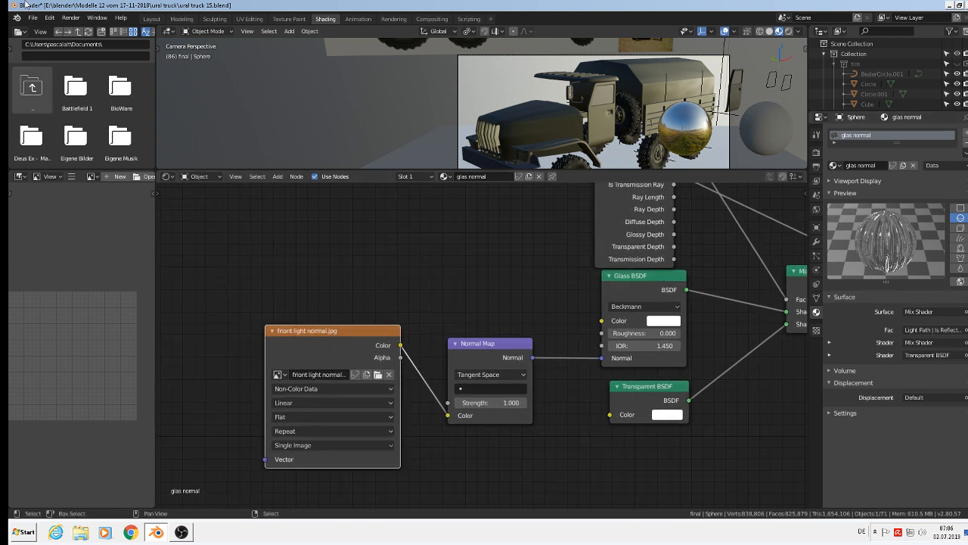
pyautogui.click(33, 17)
pyautogui.click(45, 96)
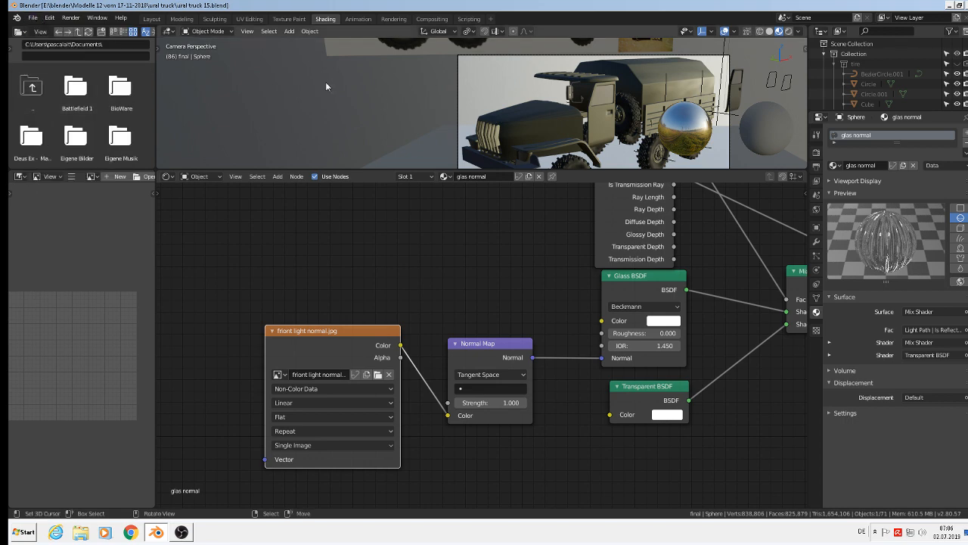
# Step: Switch to the Modeling workspace, leave Edit Mode and examine the ribbed glass material on the headlight from close up
pyautogui.click(182, 19)
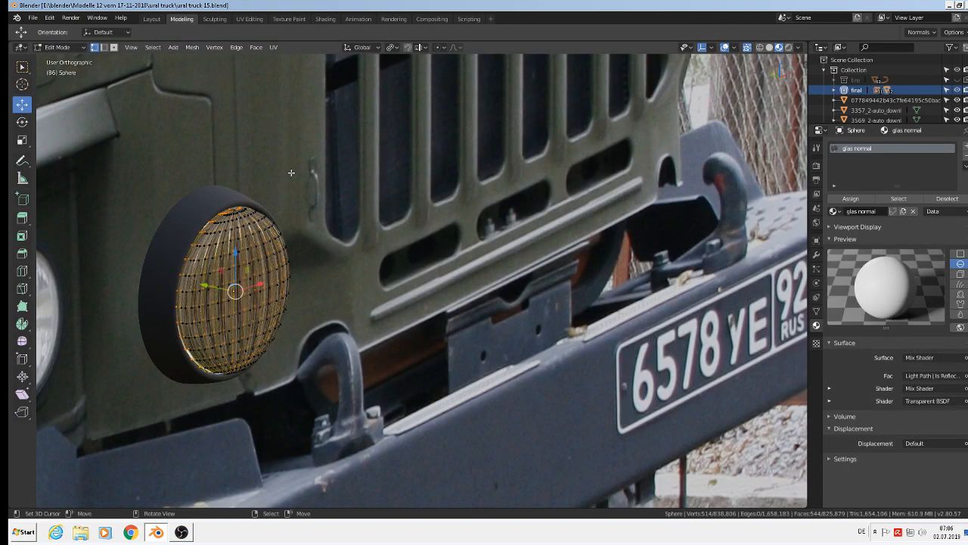
pyautogui.press('Tab')
pyautogui.scroll(5, 185, 312)
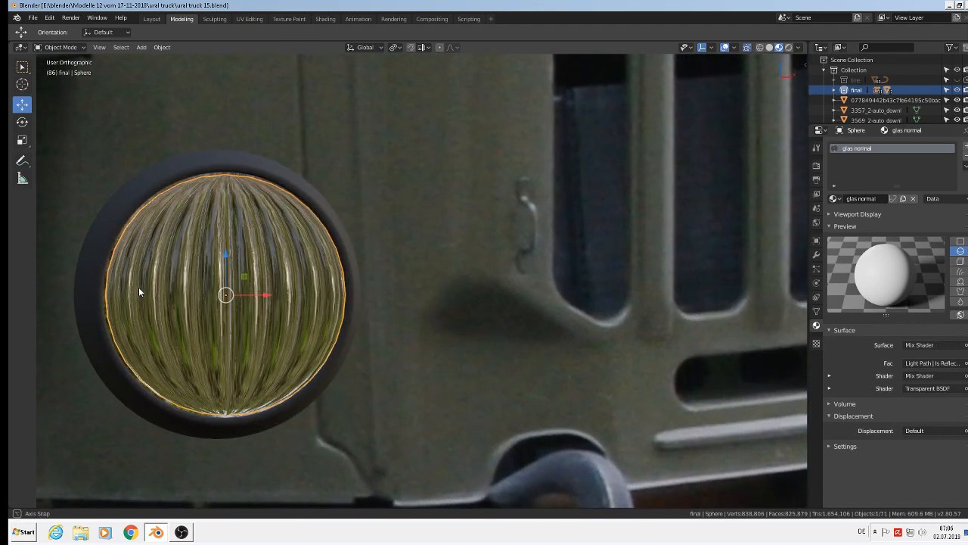
pyautogui.moveTo(139, 291); pyautogui.dragTo(162, 311, button='middle')
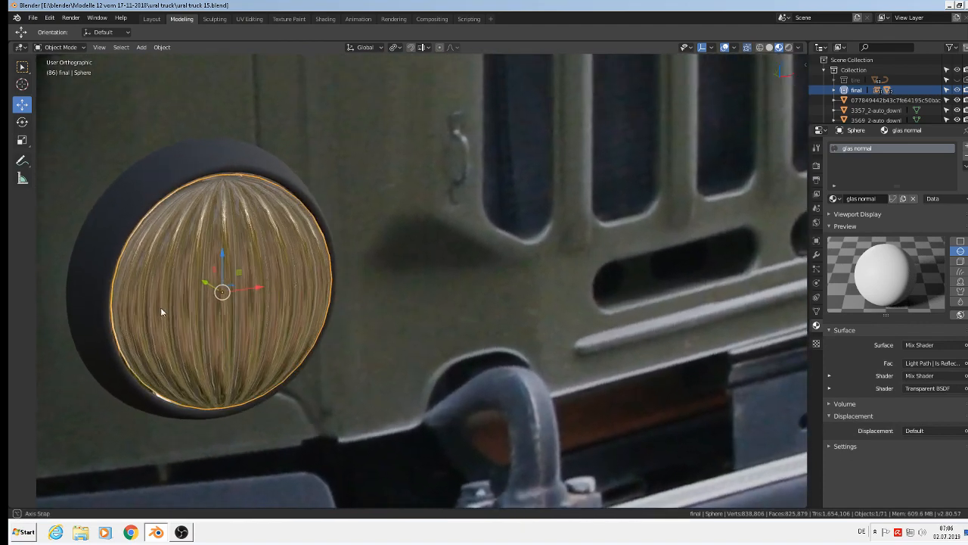
# Step: Switch to the Shading workspace, frame the headlight glass and assign UVMap as the Normal Map node's UV map
pyautogui.click(326, 19)
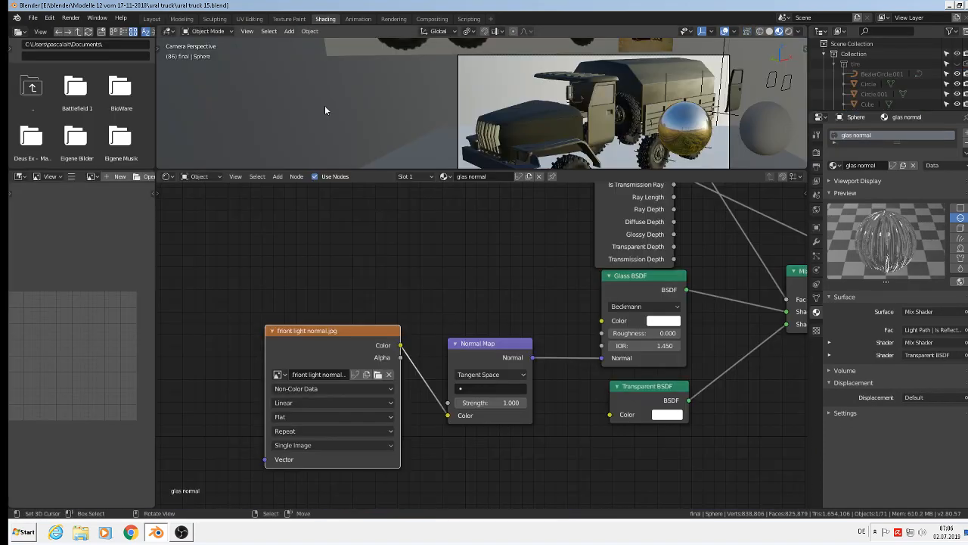
pyautogui.scroll(-4, 485, 126)
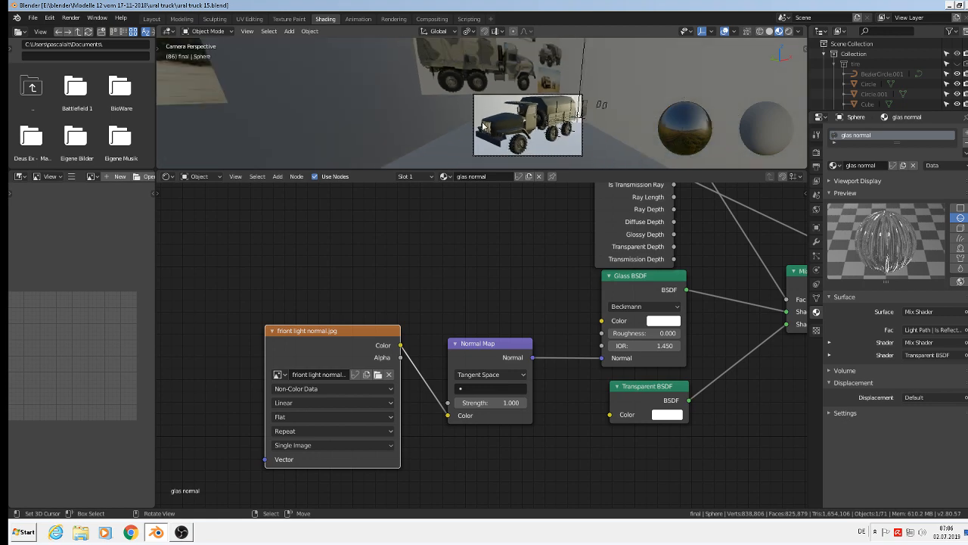
pyautogui.press('KP_Decimal')
pyautogui.scroll(2, 473, 122)
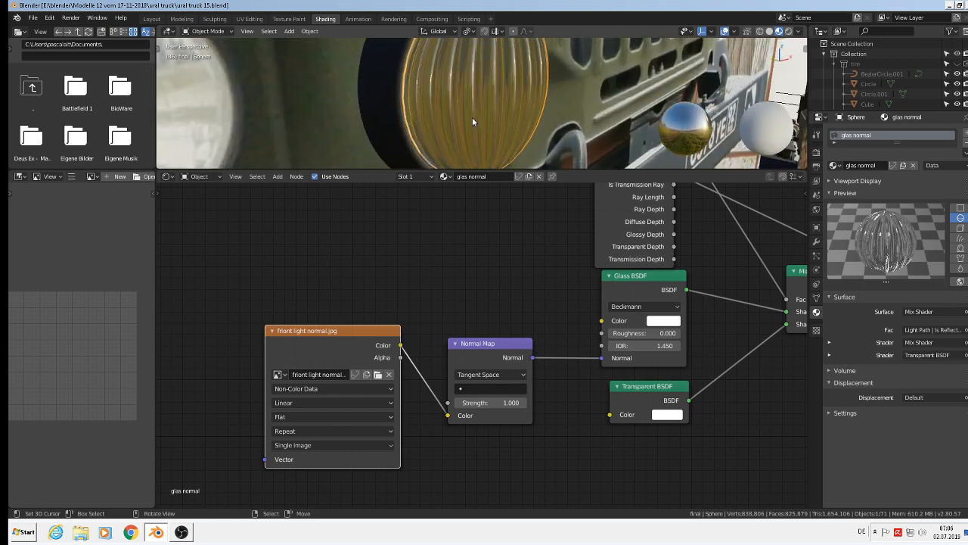
pyautogui.scroll(-2, 423, 386)
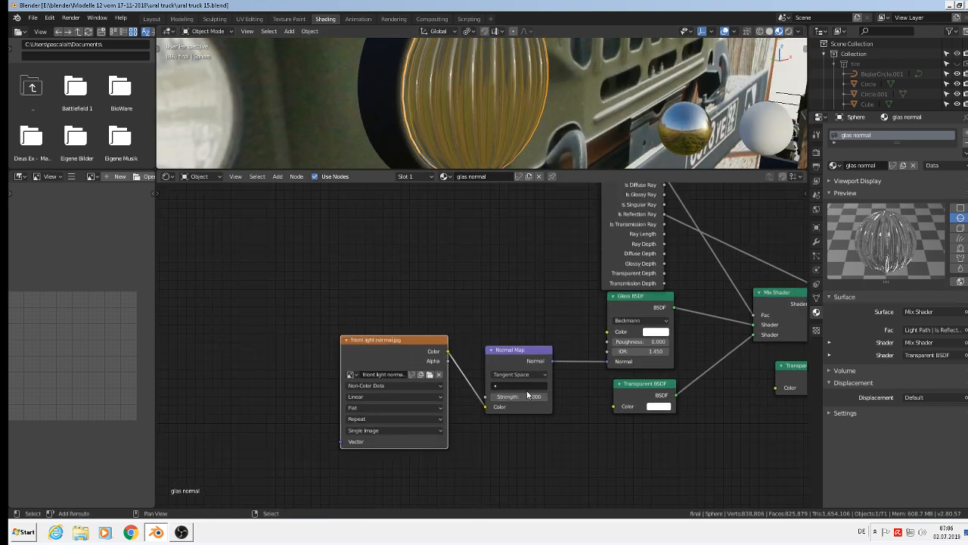
pyautogui.scroll(1, 518, 396)
pyautogui.click(517, 384)
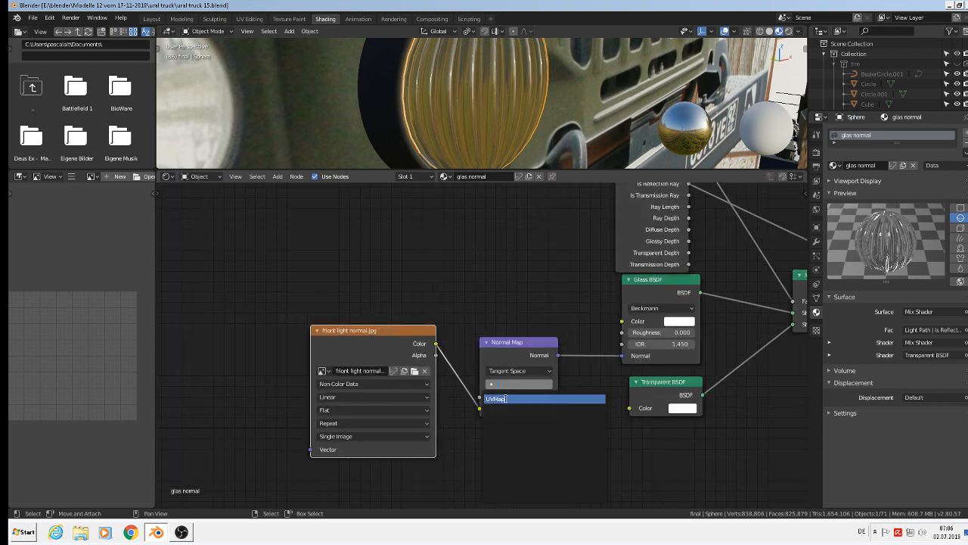
pyautogui.click(504, 398)
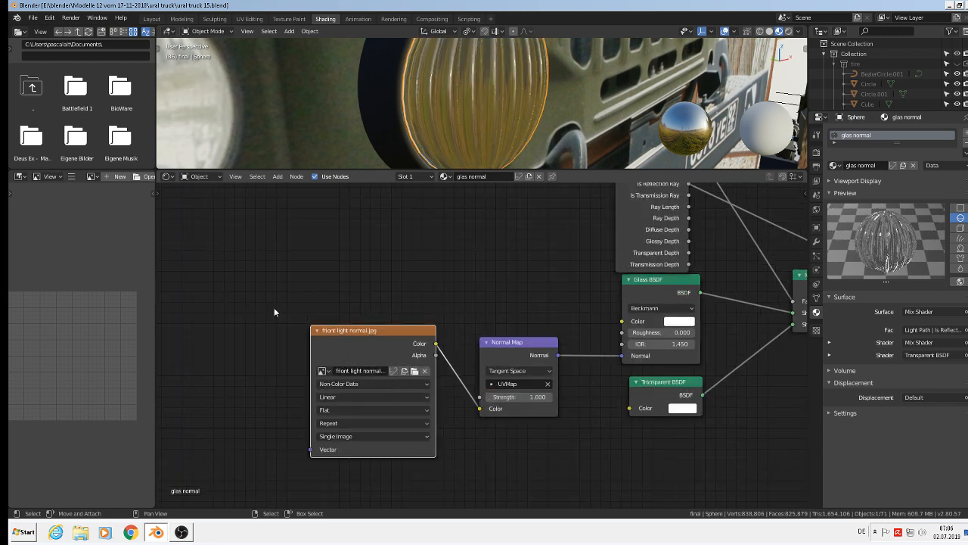
# Step: Lower the Normal Map node's strength to 0.400
pyautogui.moveTo(286, 306); pyautogui.dragTo(317, 308, button='middle')
pyautogui.click(521, 399)
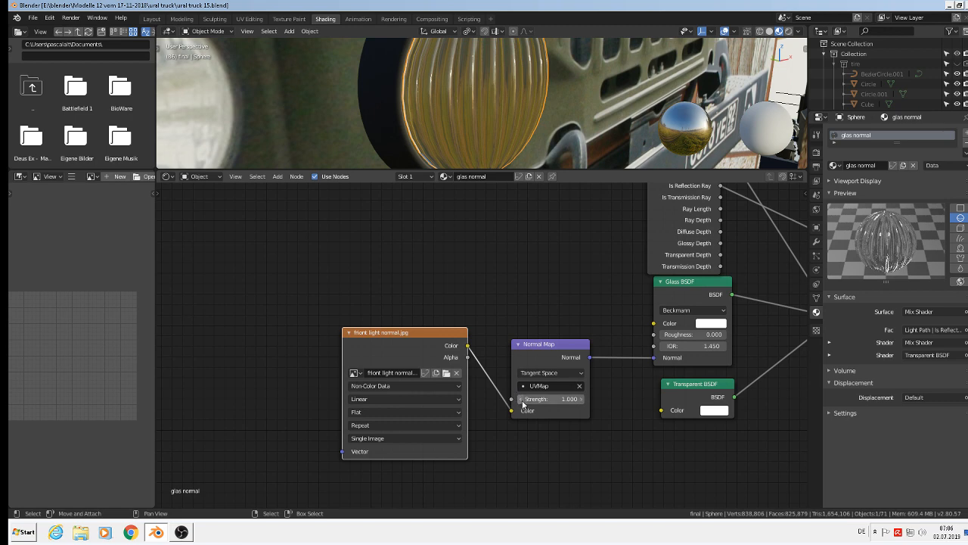
pyautogui.click(522, 399)
pyautogui.click(521, 399)
pyautogui.click(521, 399)
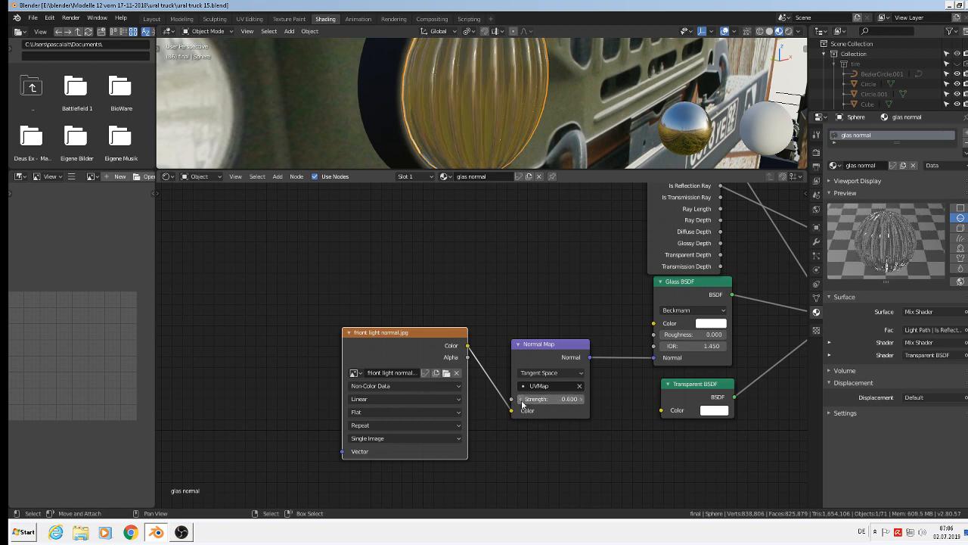
pyautogui.click(521, 400)
pyautogui.click(521, 400)
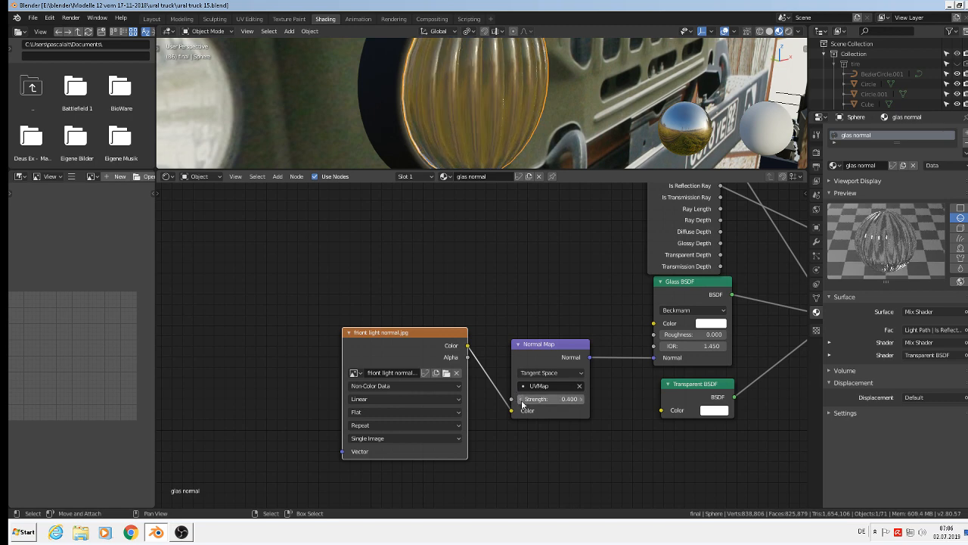
# Step: Add a Mapping node of type Texture before the image texture and connect its Vector output to the image's Vector input
pyautogui.moveTo(357, 312); pyautogui.dragTo(669, 262, button='middle')
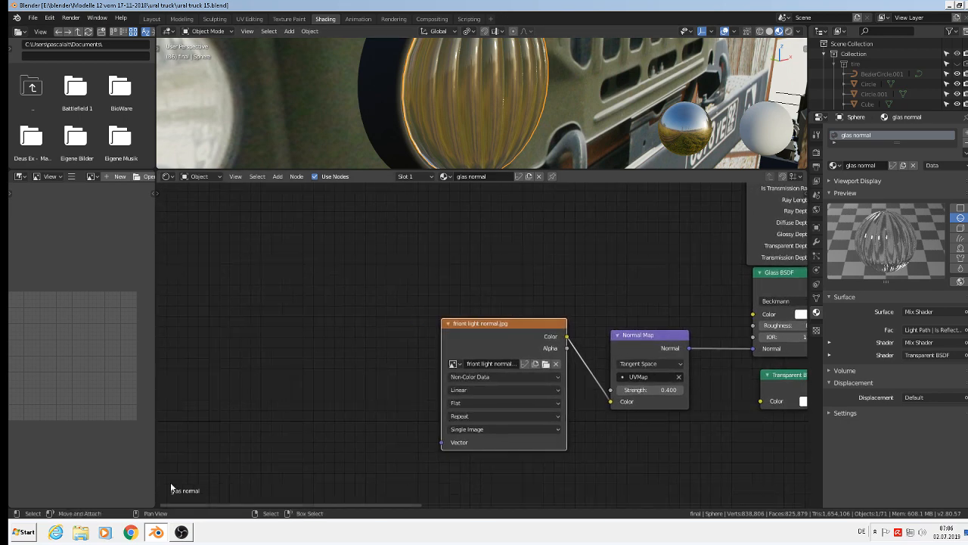
pyautogui.click(278, 179)
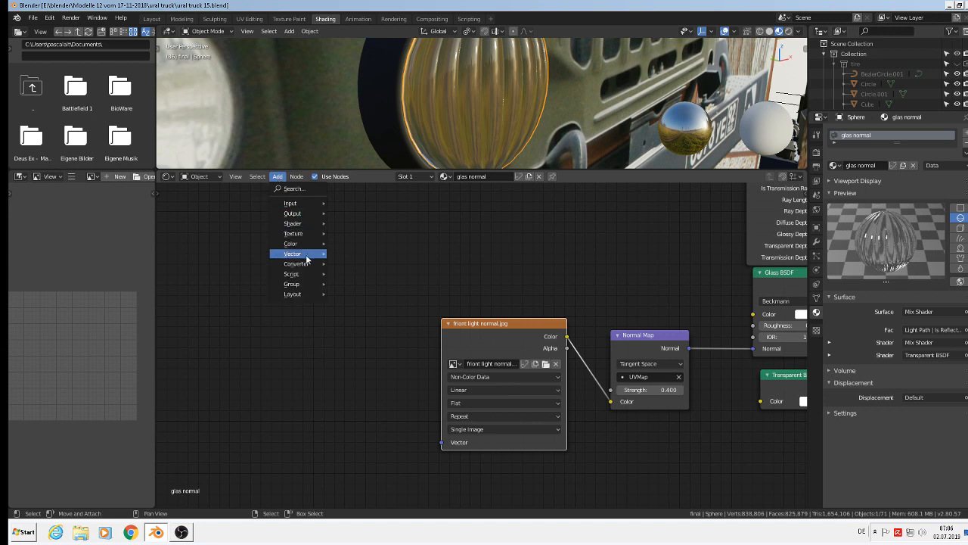
pyautogui.moveTo(306, 259)
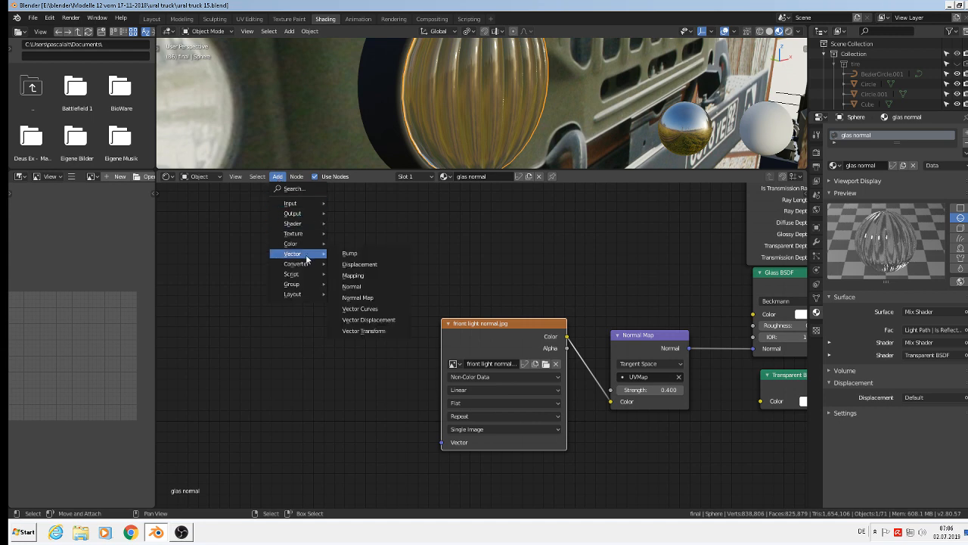
pyautogui.click(354, 276)
pyautogui.click(217, 335)
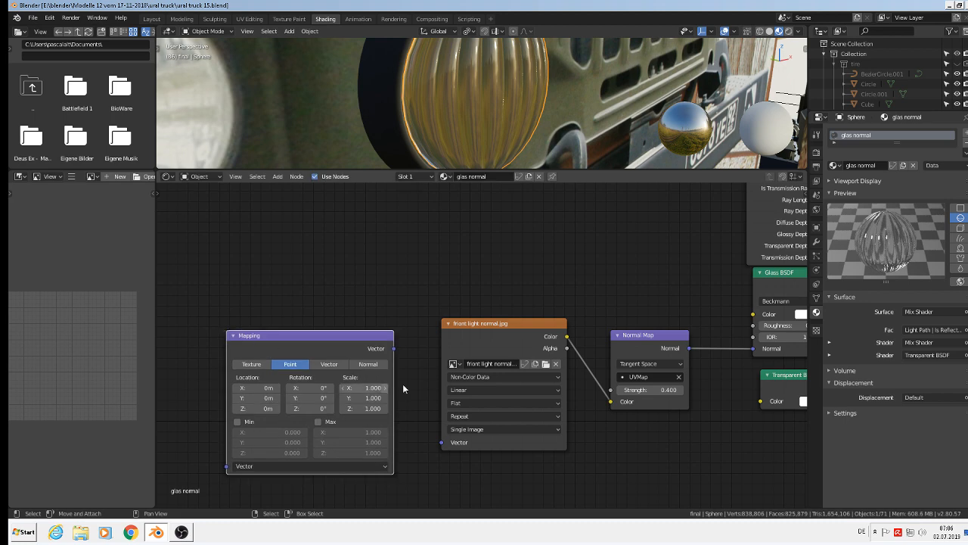
pyautogui.moveTo(393, 348); pyautogui.dragTo(443, 442)
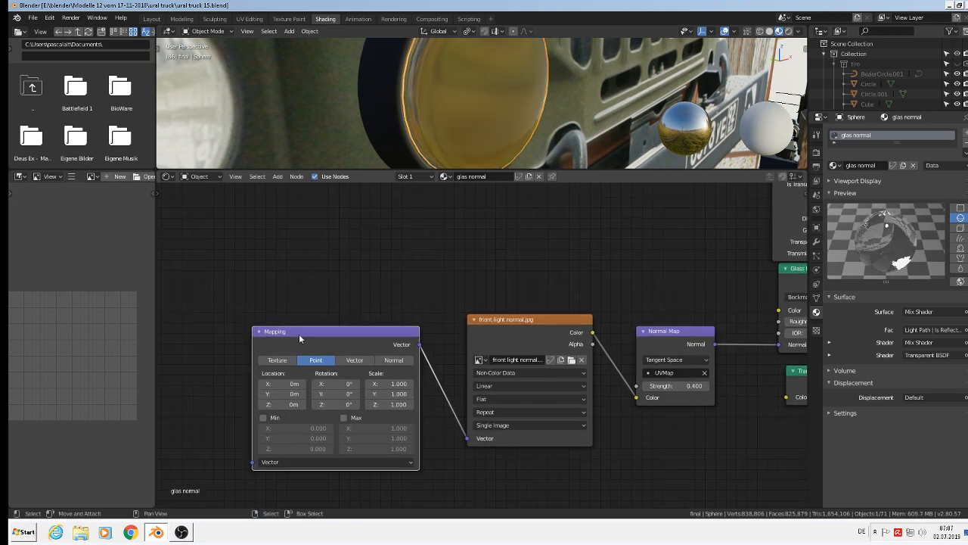
pyautogui.click(277, 360)
pyautogui.moveTo(390, 264); pyautogui.dragTo(395, 265, button='middle')
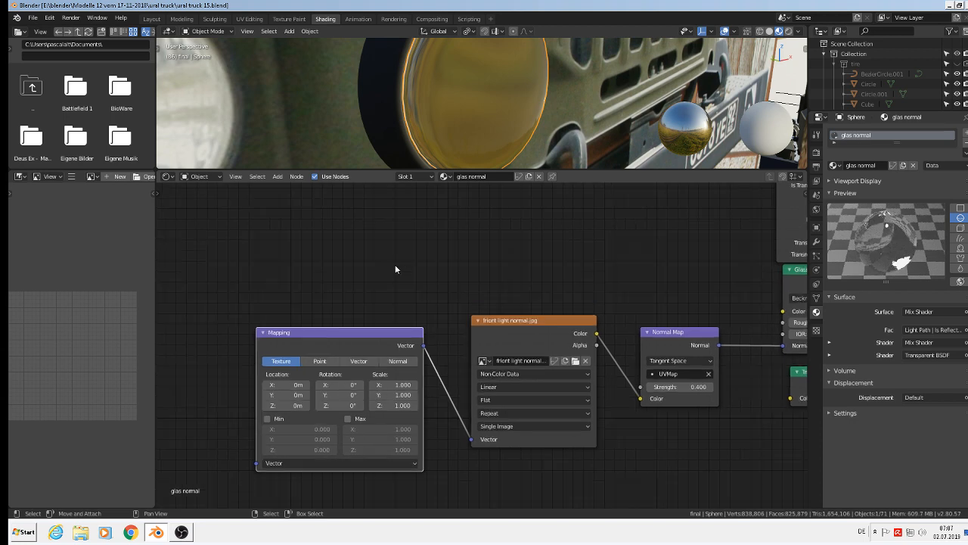
# Step: Add a Texture Coordinate node before the Mapping node and connect its UV output to the Mapping node's Vector input
pyautogui.moveTo(544, 263); pyautogui.dragTo(685, 243, button='middle')
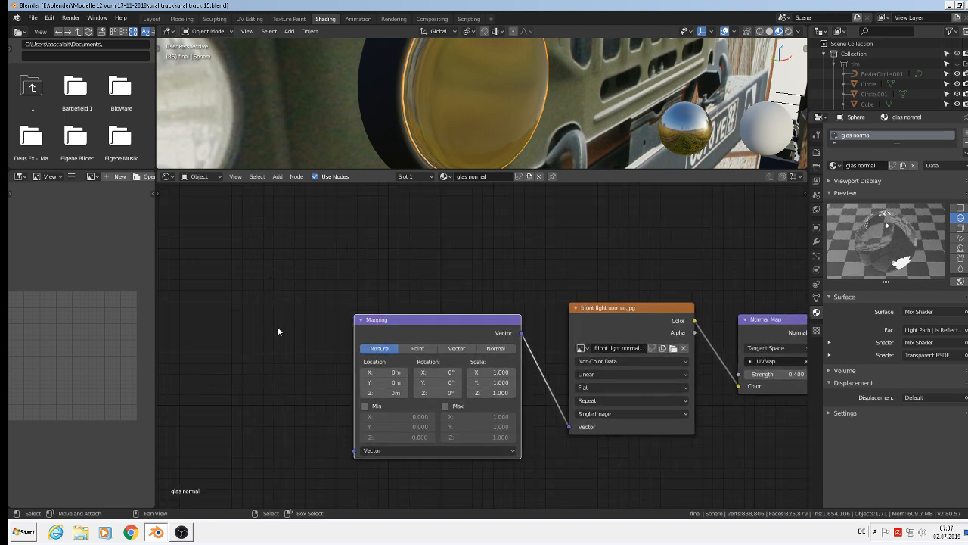
pyautogui.click(277, 177)
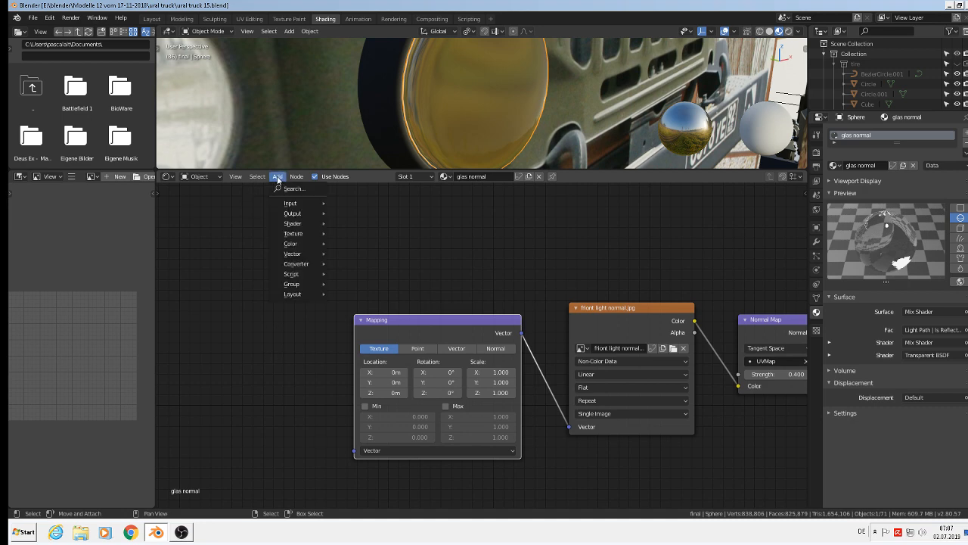
pyautogui.moveTo(287, 206)
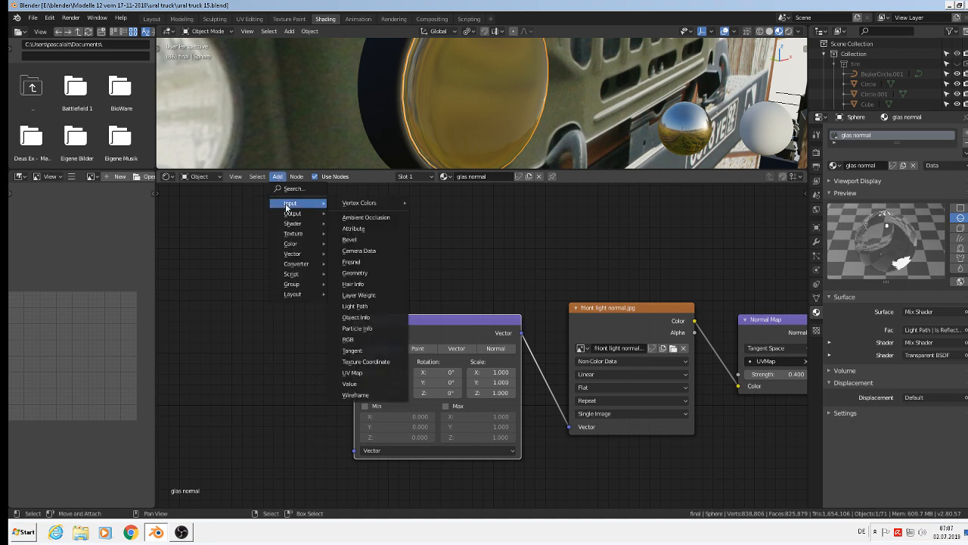
pyautogui.click(364, 362)
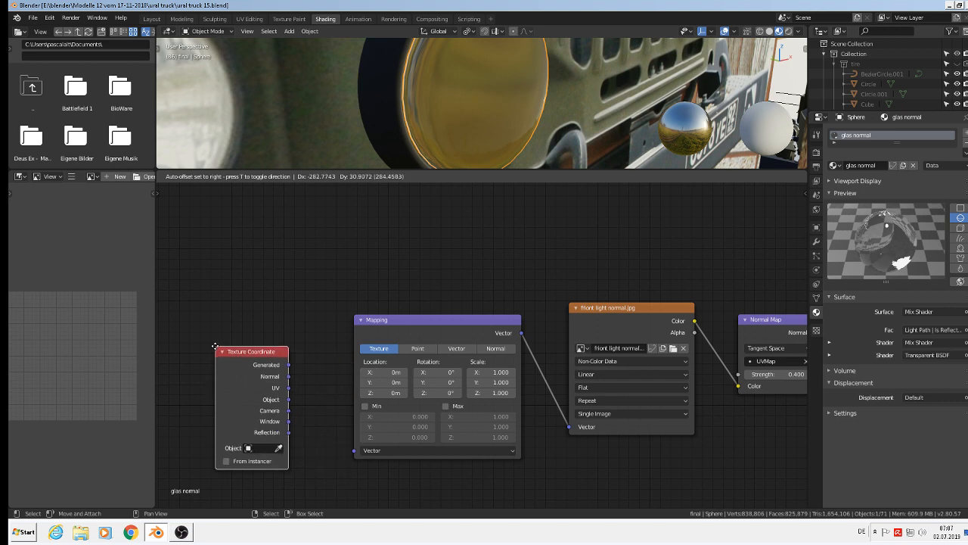
pyautogui.click(216, 348)
pyautogui.moveTo(289, 389); pyautogui.dragTo(354, 451)
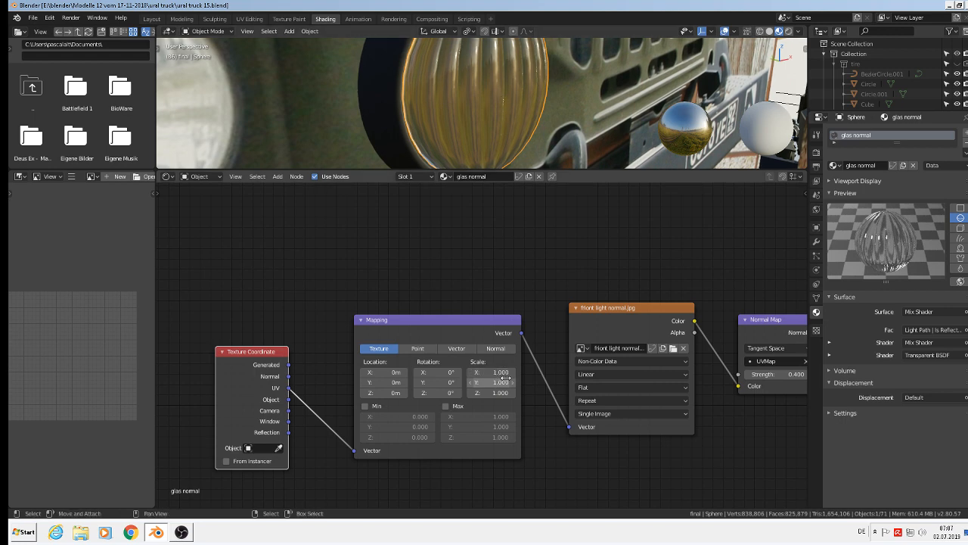
# Step: Try an X scale of 2 on the Mapping node
pyautogui.scroll(3, 501, 372)
pyautogui.click(493, 367)
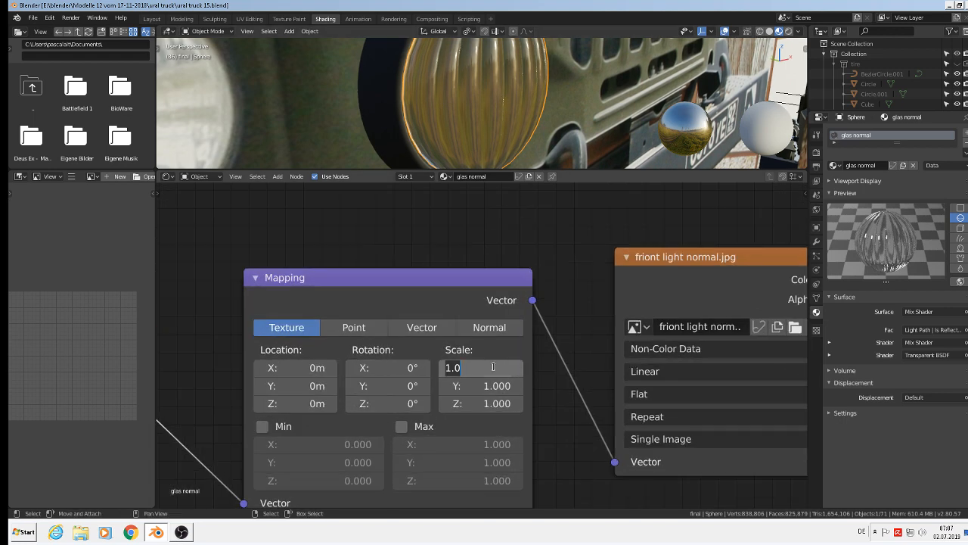
pyautogui.write('2')
pyautogui.press('Return')
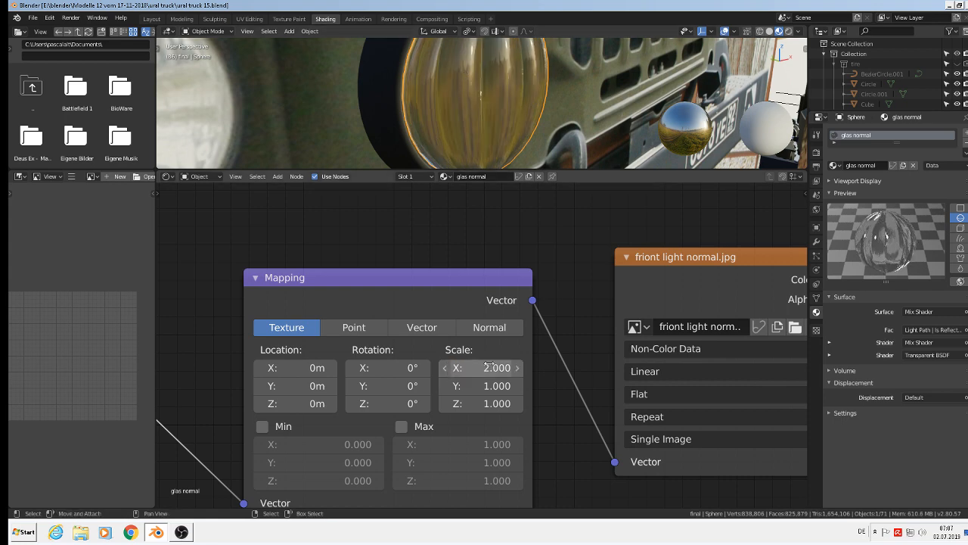
# Step: Set the Mapping node's X and Y scale to 0.5
pyautogui.click(488, 367)
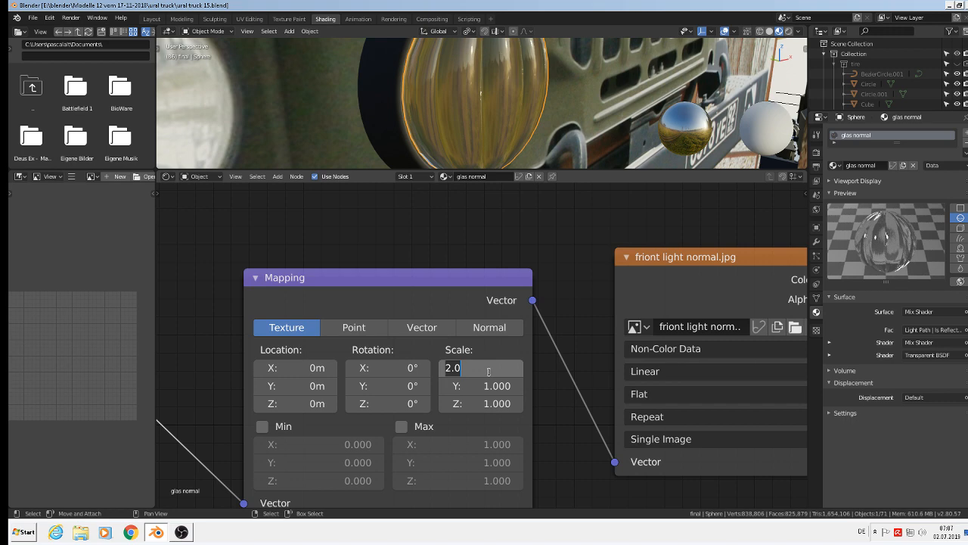
pyautogui.write('.5')
pyautogui.press('Return')
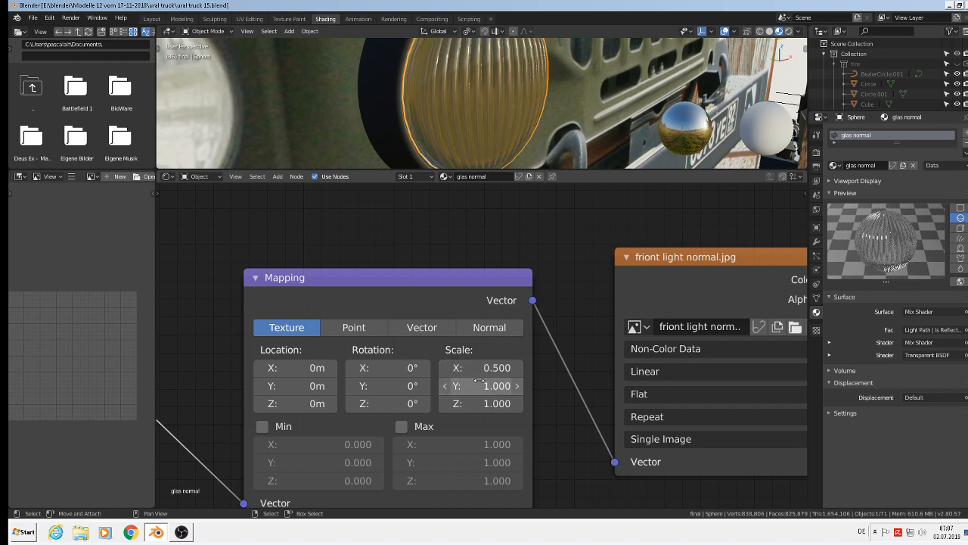
pyautogui.click(472, 386)
pyautogui.write('.5')
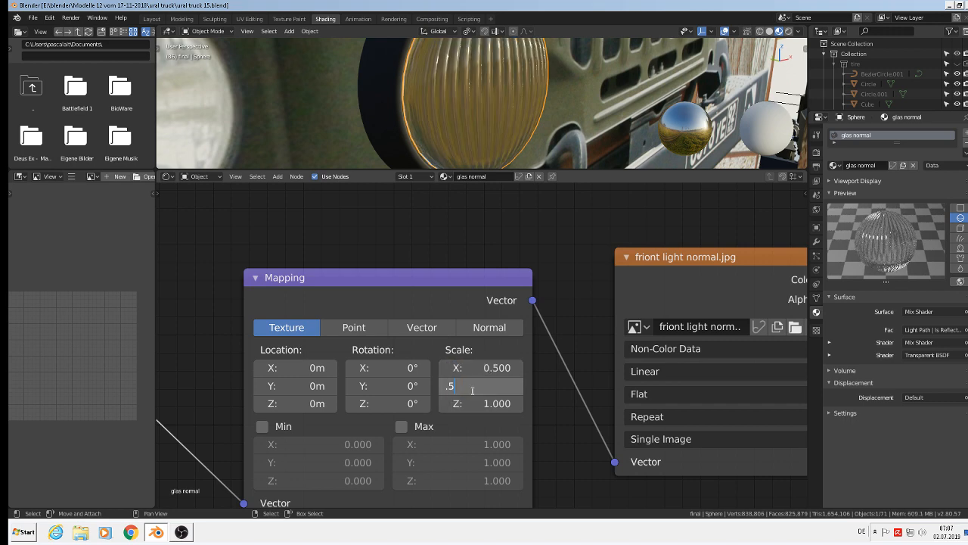
pyautogui.press('Return')
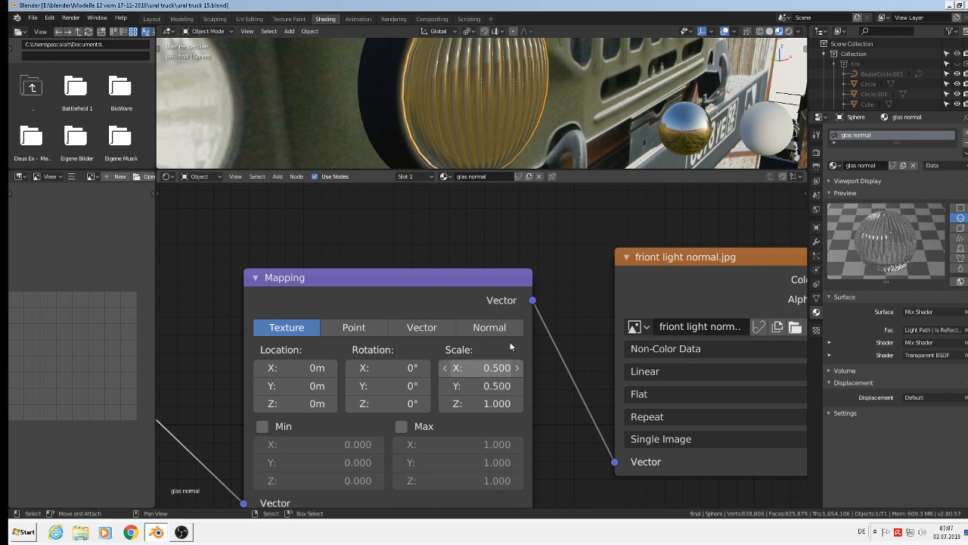
# Step: Check the rib density on the headlight glass and set the Mapping node's X and Y scale to 0.4
pyautogui.scroll(-1, 531, 220)
pyautogui.scroll(3, 472, 151)
pyautogui.scroll(-3, 472, 147)
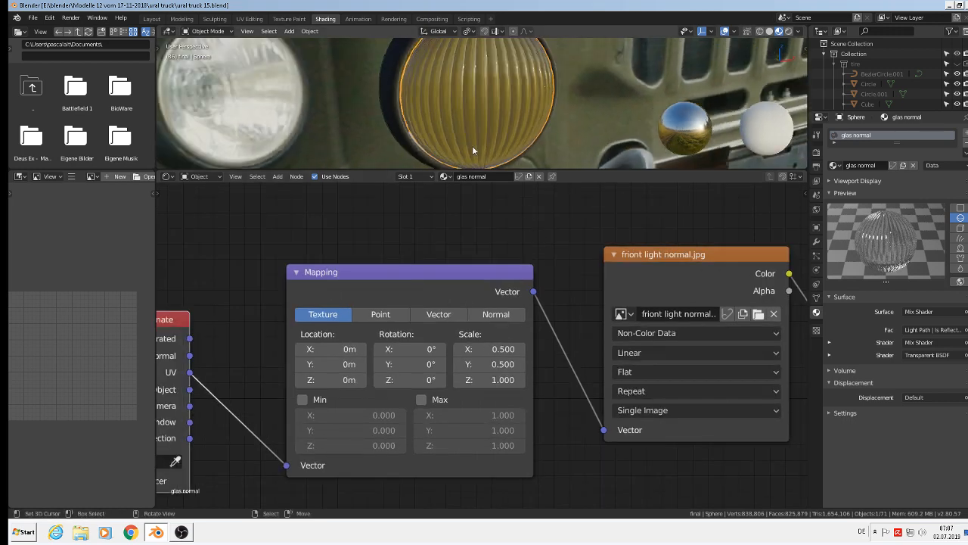
pyautogui.moveTo(429, 125); pyautogui.dragTo(413, 92, button='middle')
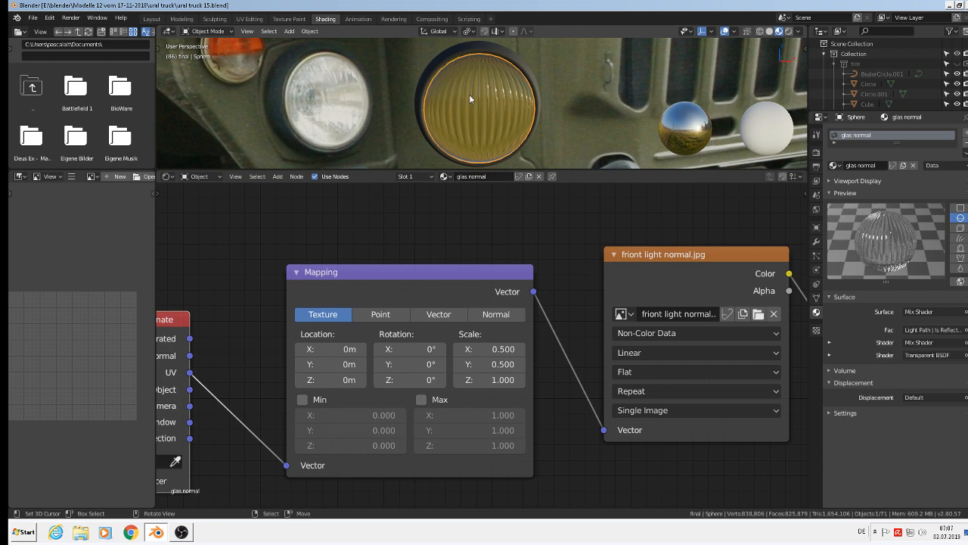
pyautogui.moveTo(467, 141); pyautogui.dragTo(527, 148, button='middle')
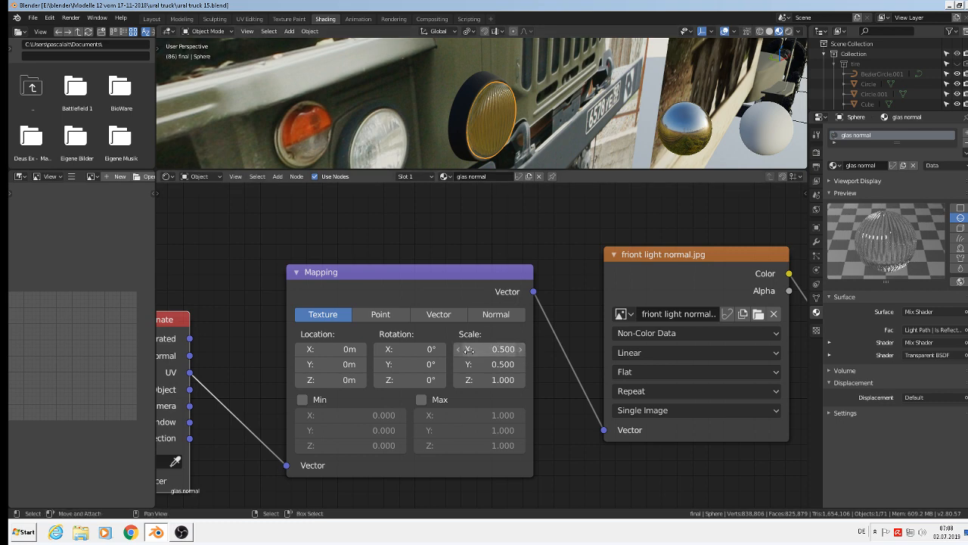
pyautogui.moveTo(467, 348); pyautogui.dragTo(467, 364)
pyautogui.write('0.4')
pyautogui.press('Return')
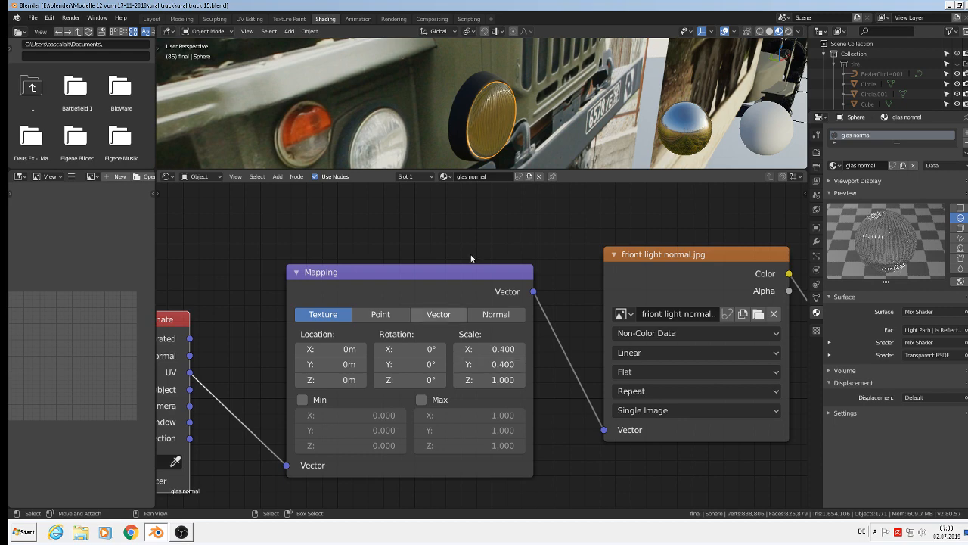
# Step: Enlarge the 3D viewport and examine the ribbed headlight glass from several angles against the headlight in the reference photo
pyautogui.scroll(3, 482, 107)
pyautogui.moveTo(482, 107); pyautogui.dragTo(401, 90, button='middle')
pyautogui.scroll(-4, 349, 144)
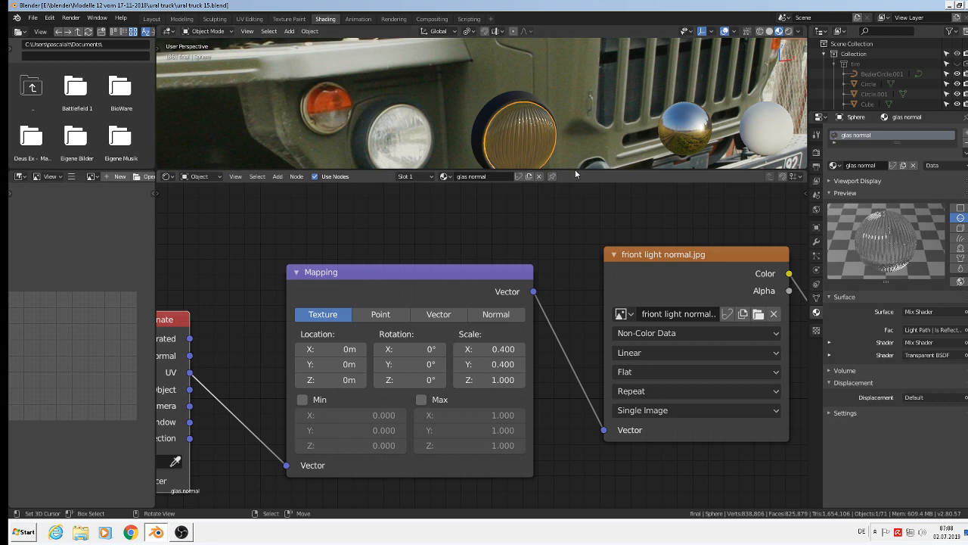
pyautogui.moveTo(575, 169); pyautogui.dragTo(575, 417)
pyautogui.scroll(3, 501, 255)
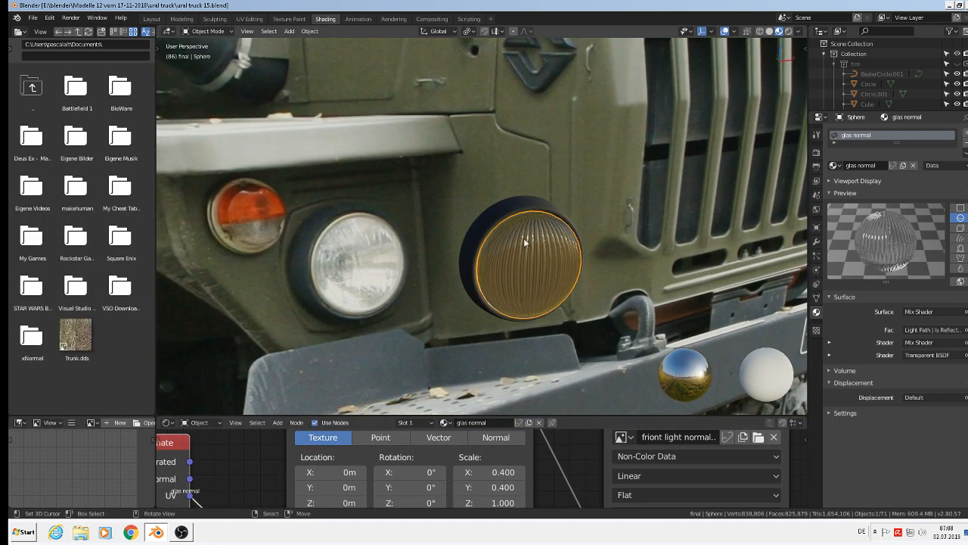
pyautogui.moveTo(526, 242); pyautogui.dragTo(422, 209, button='middle')
pyautogui.moveTo(501, 180); pyautogui.dragTo(695, 223, button='middle')
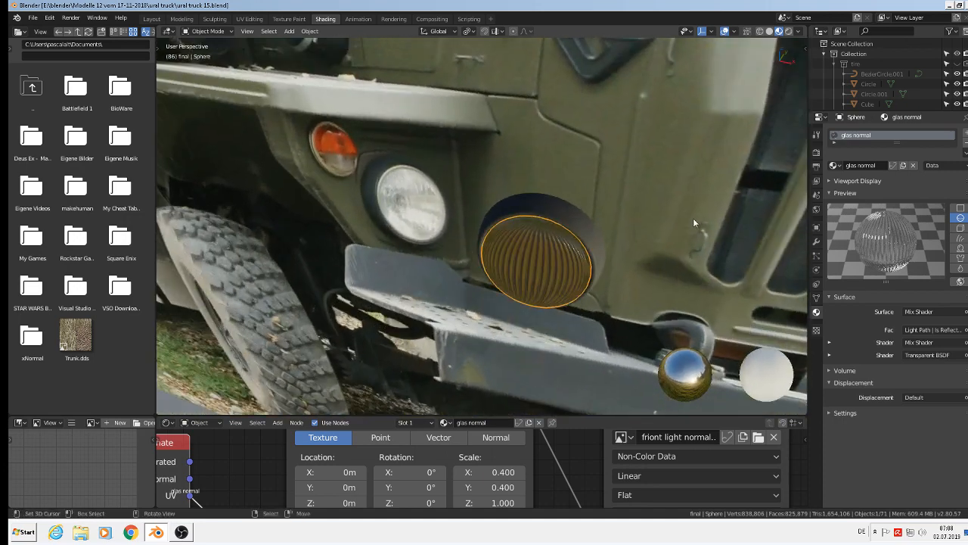
pyautogui.moveTo(730, 180); pyautogui.dragTo(805, 178, button='middle')
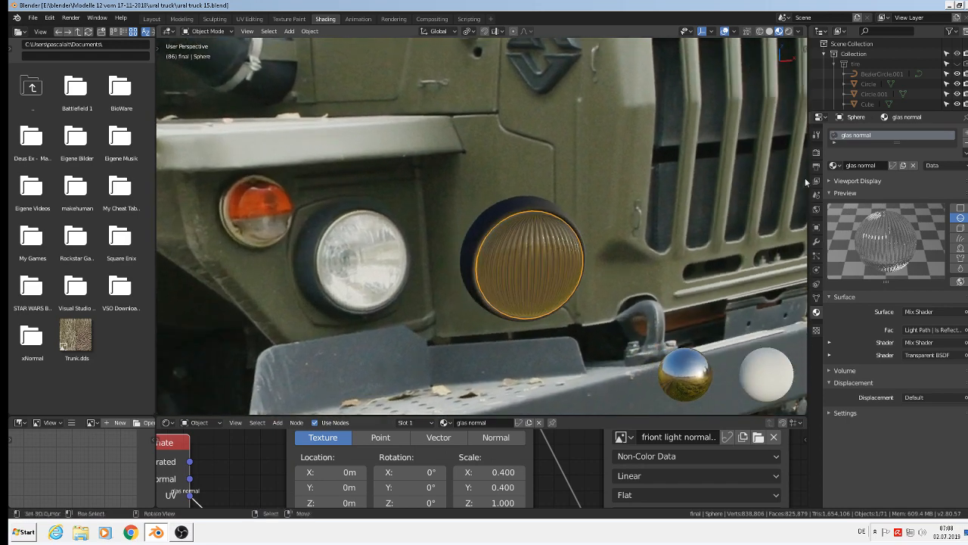
pyautogui.scroll(-4, 656, 224)
pyautogui.scroll(5, 584, 251)
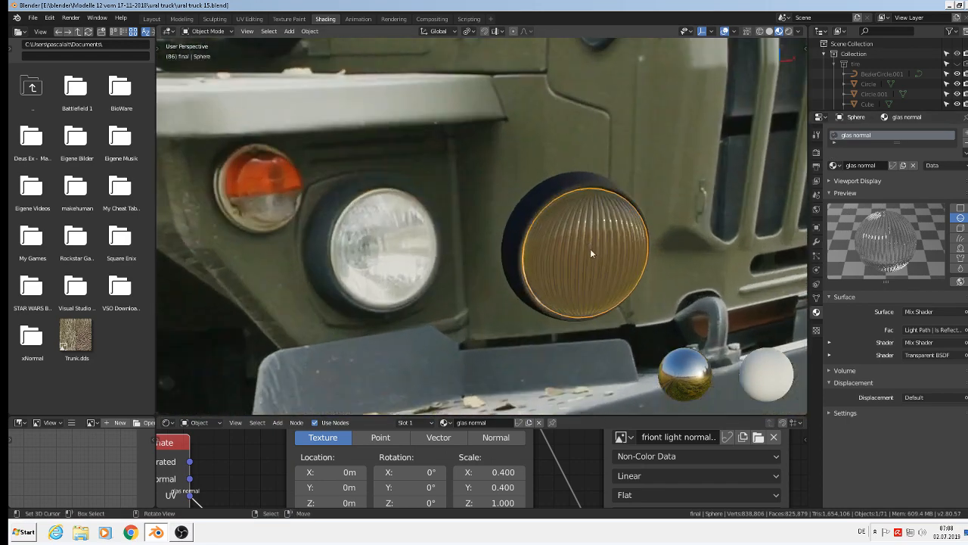
# Step: Save the truck project file with the finished headlight glass material
pyautogui.click(49, 19)
pyautogui.click(35, 19)
pyautogui.click(36, 20)
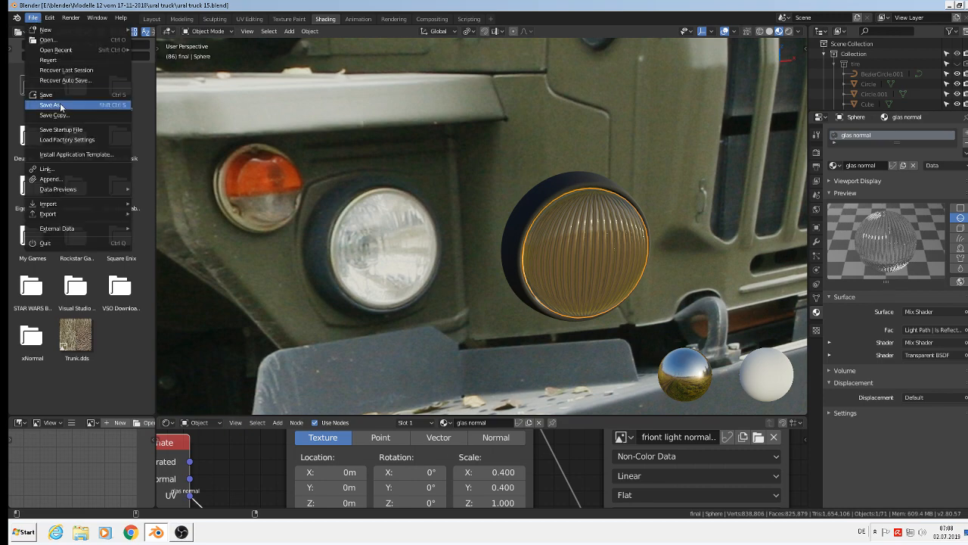
# Step: Add the headlight's black rim and the mirror reflector behind it to the selection with the ribbed glass
pyautogui.scroll(-5, 463, 204)
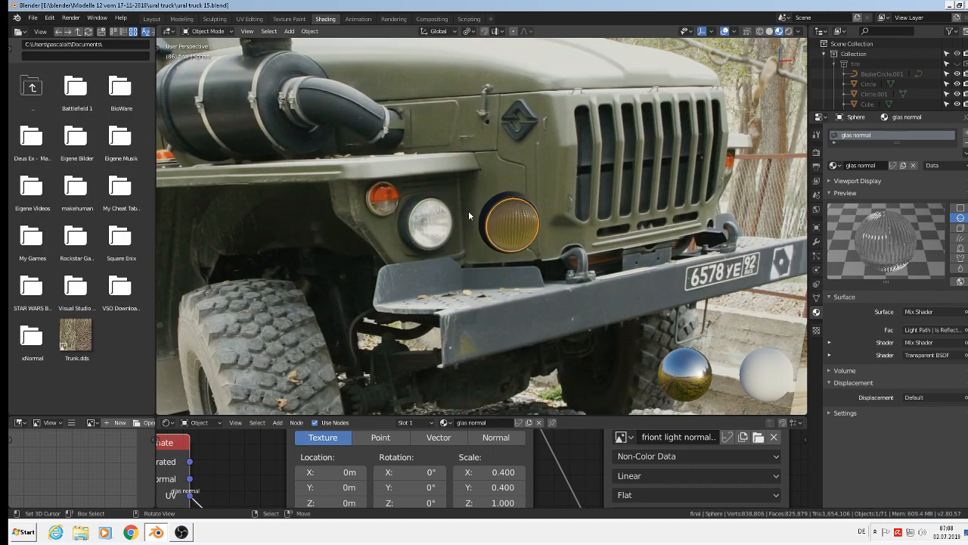
pyautogui.scroll(3, 484, 211)
pyautogui.moveTo(504, 214); pyautogui.dragTo(537, 229, button='middle')
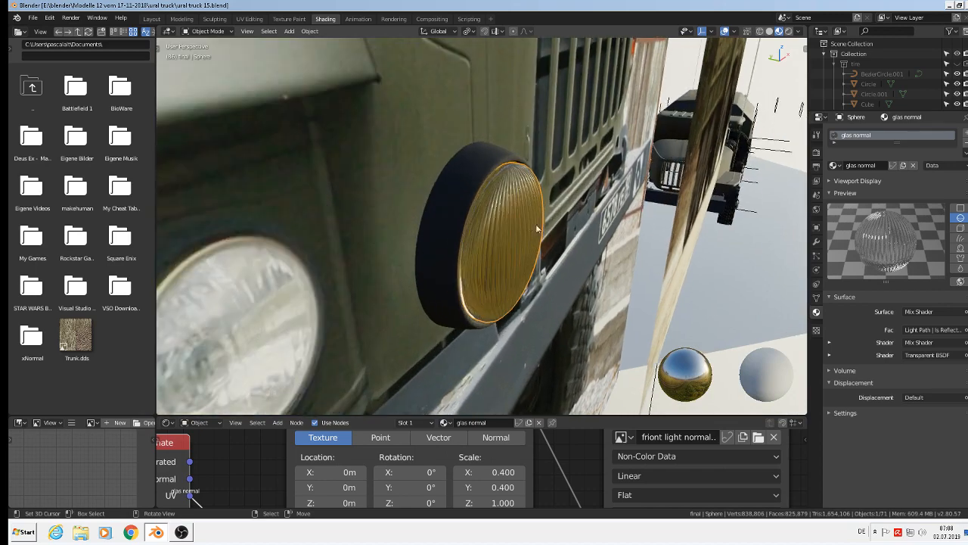
pyautogui.click(465, 190)
pyautogui.moveTo(464, 191); pyautogui.dragTo(504, 223, button='middle')
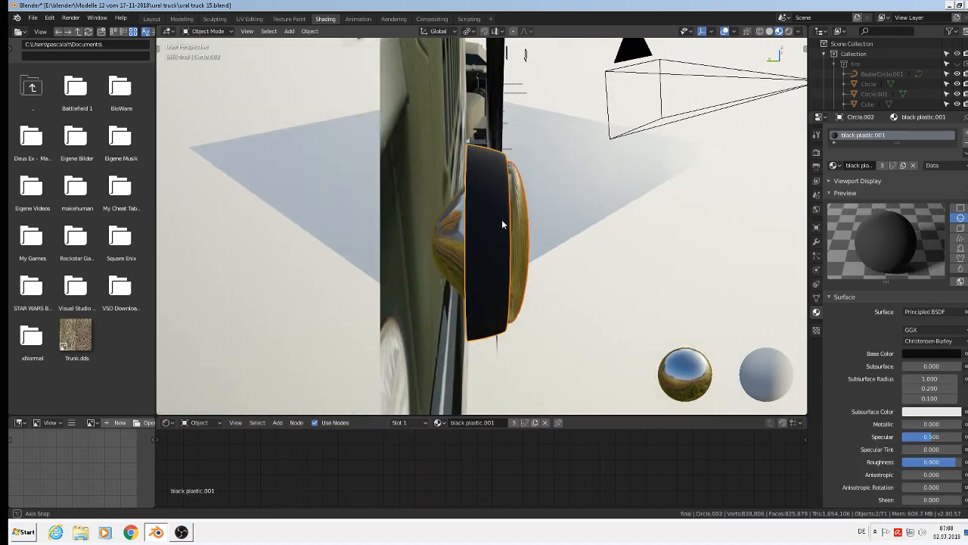
pyautogui.click(457, 233)
pyautogui.scroll(-2, 457, 236)
pyautogui.scroll(-3, 457, 235)
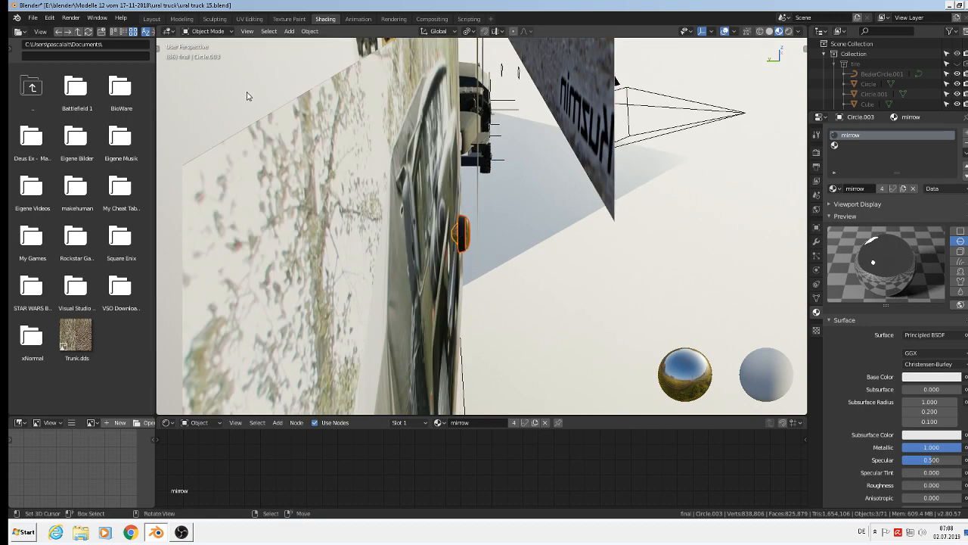
# Step: Switch to the Modeling workspace in Object Mode and move the selected headlight parts about -0.563 m along Y, away from the reference photo
pyautogui.click(181, 19)
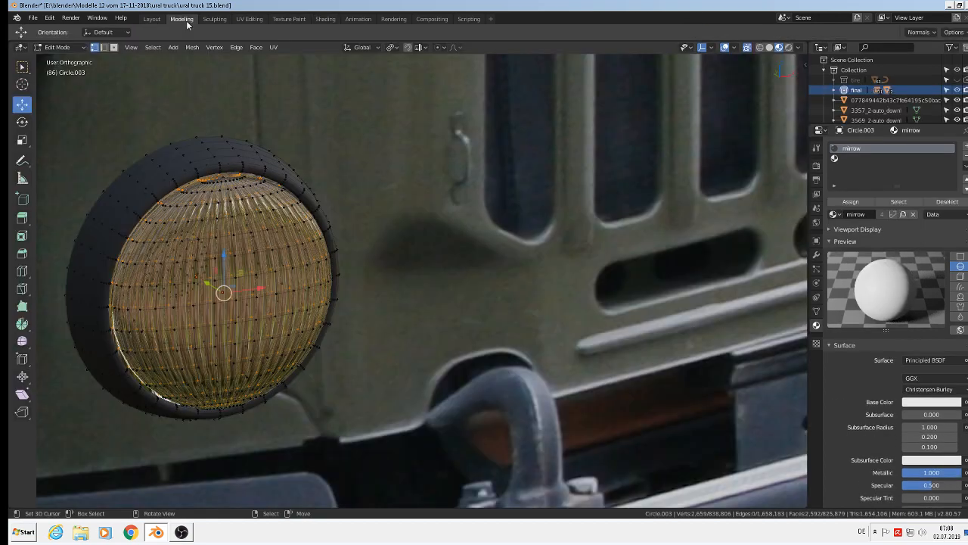
pyautogui.press('Tab')
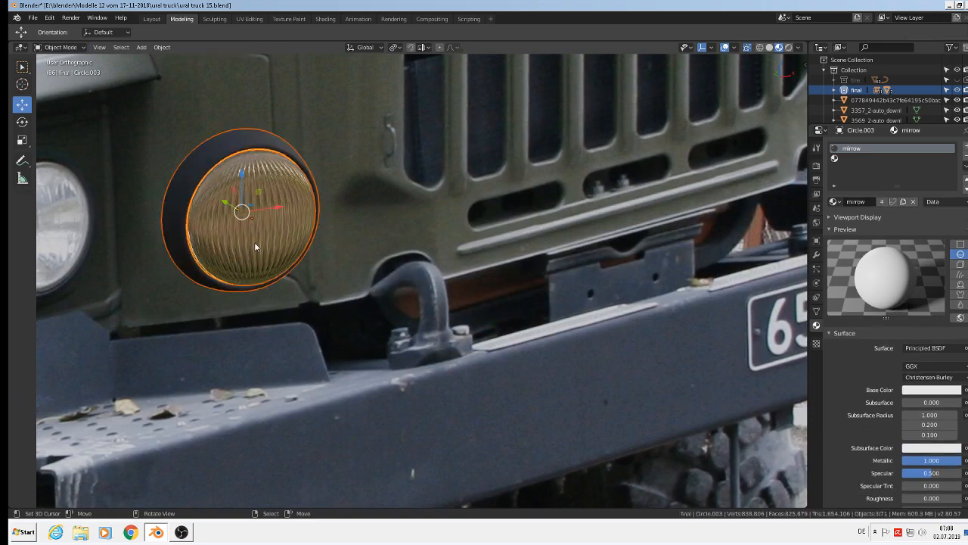
pyautogui.scroll(-5, 254, 242)
pyautogui.moveTo(492, 257); pyautogui.dragTo(737, 318)
pyautogui.keyDown('shift'); pyautogui.moveTo(739, 320); pyautogui.dragTo(633, 305, button='middle'); pyautogui.keyUp('shift')
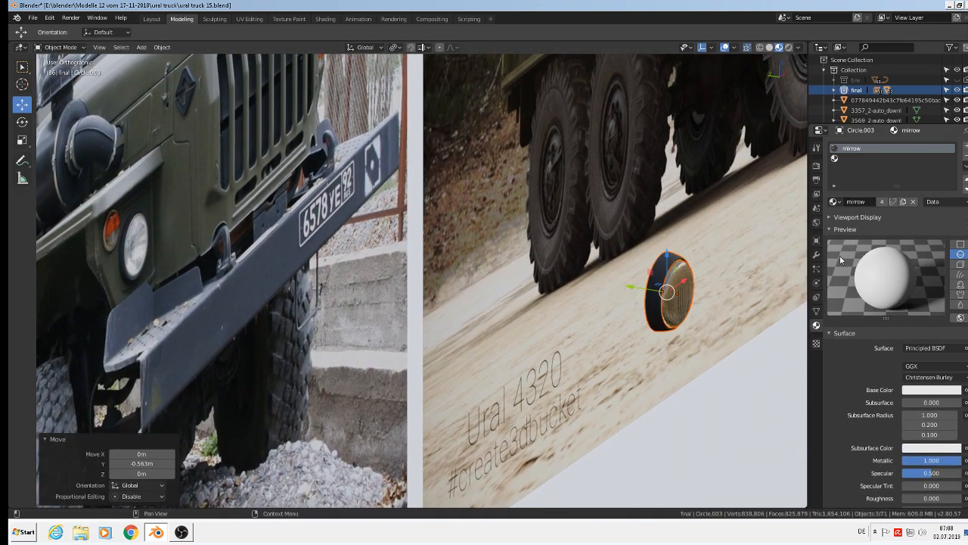
# Step: Apply the reflector's Subdivision modifier and join the glass, rim and reflector into one headlight object
pyautogui.click(817, 255)
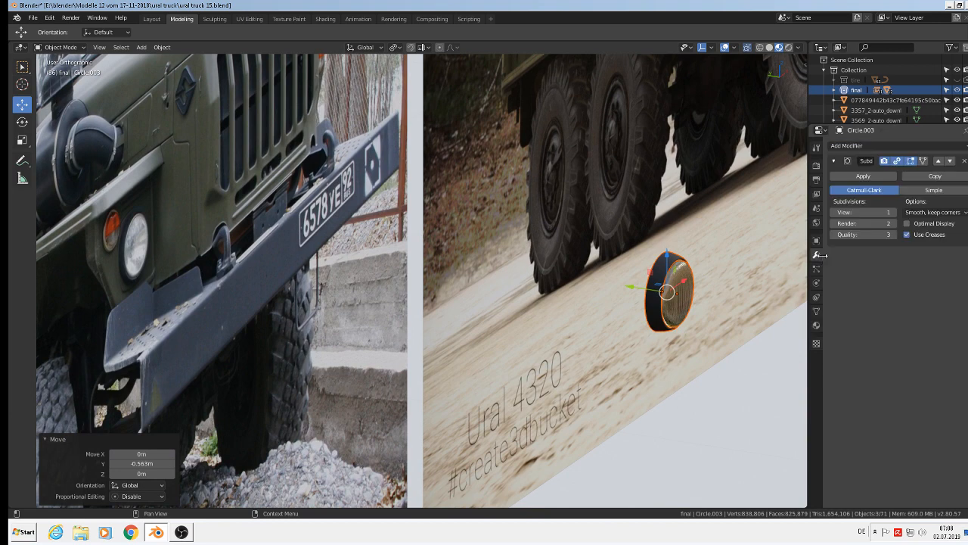
pyautogui.click(863, 176)
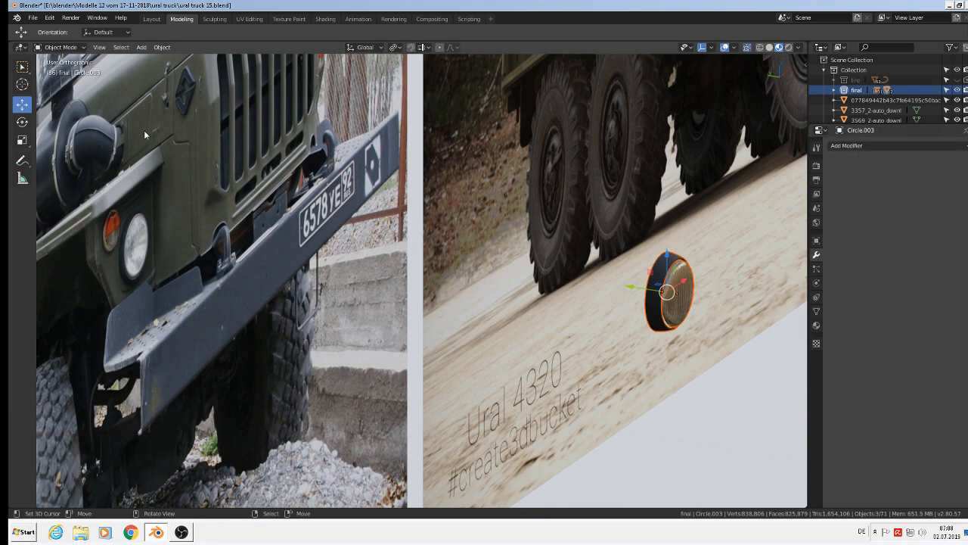
pyautogui.click(162, 47)
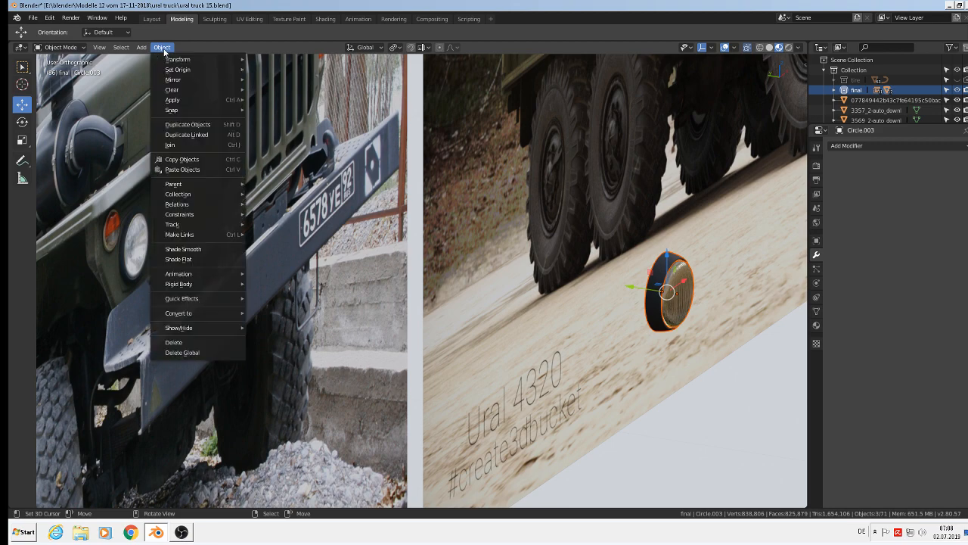
pyautogui.moveTo(181, 100)
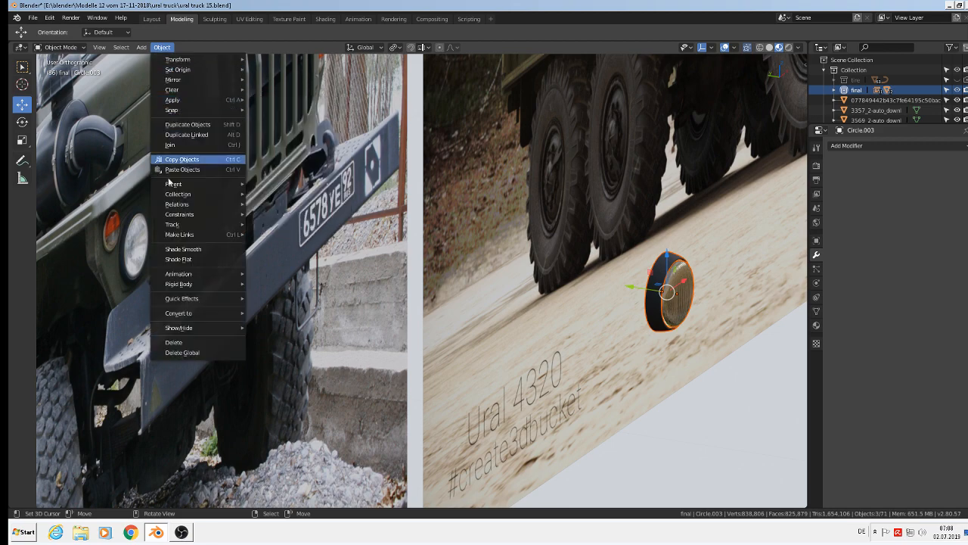
pyautogui.click(178, 146)
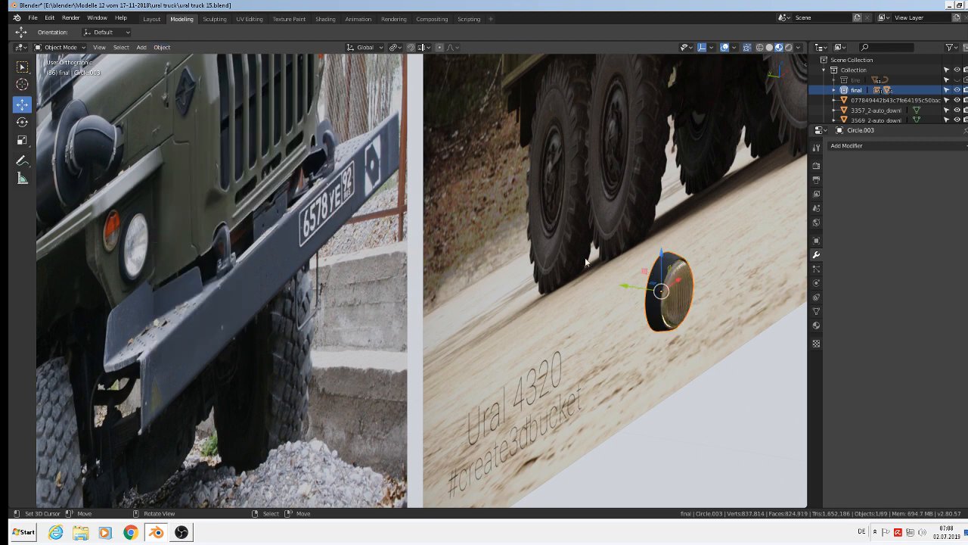
# Step: In front view, move the joined headlight about 4.46 m in X and -1.19 m in Z, to the front end of the truck model
pyautogui.scroll(5, 538, 266)
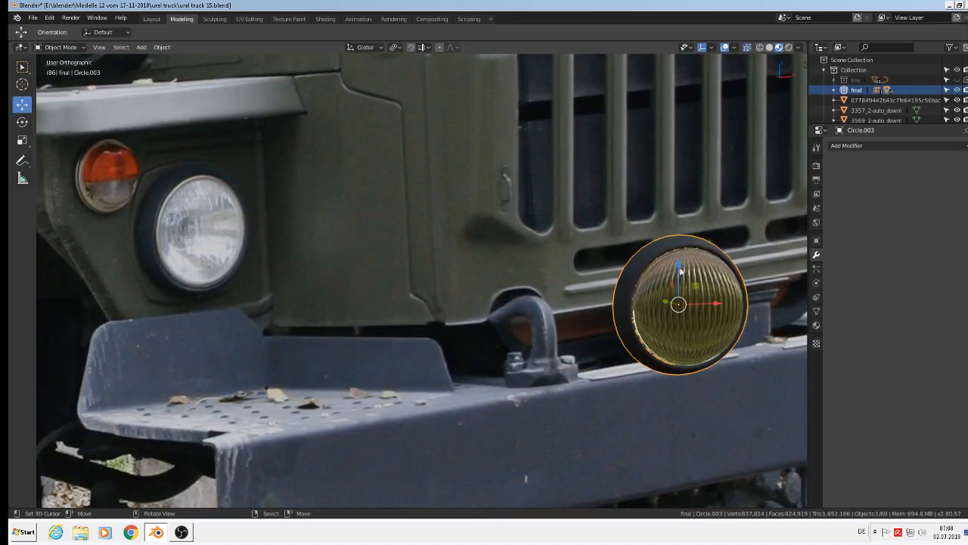
pyautogui.scroll(-4, 689, 274)
pyautogui.press('KP_1')
pyautogui.scroll(-6, 685, 287)
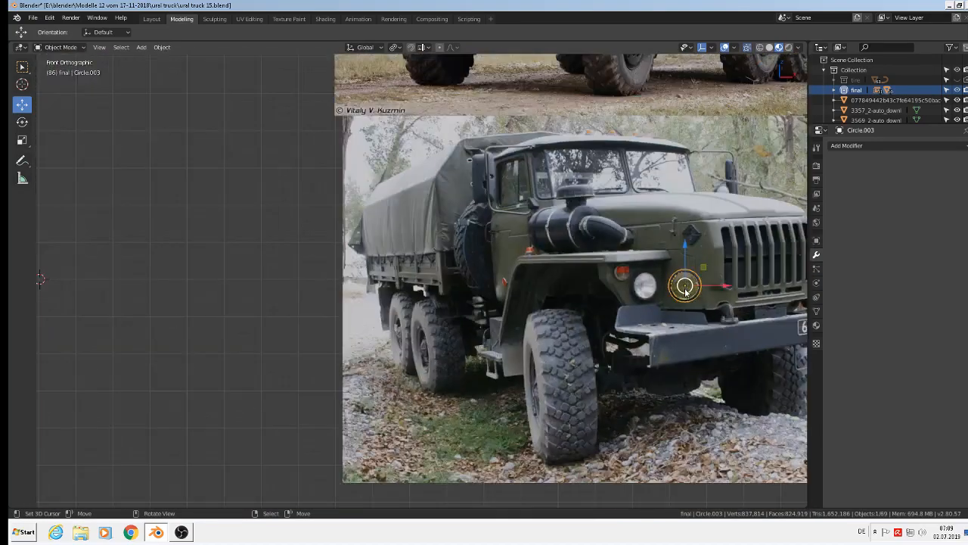
pyautogui.keyDown('shift'); pyautogui.moveTo(707, 302); pyautogui.dragTo(255, 279, button='middle'); pyautogui.keyUp('shift')
pyautogui.scroll(-3, 260, 278)
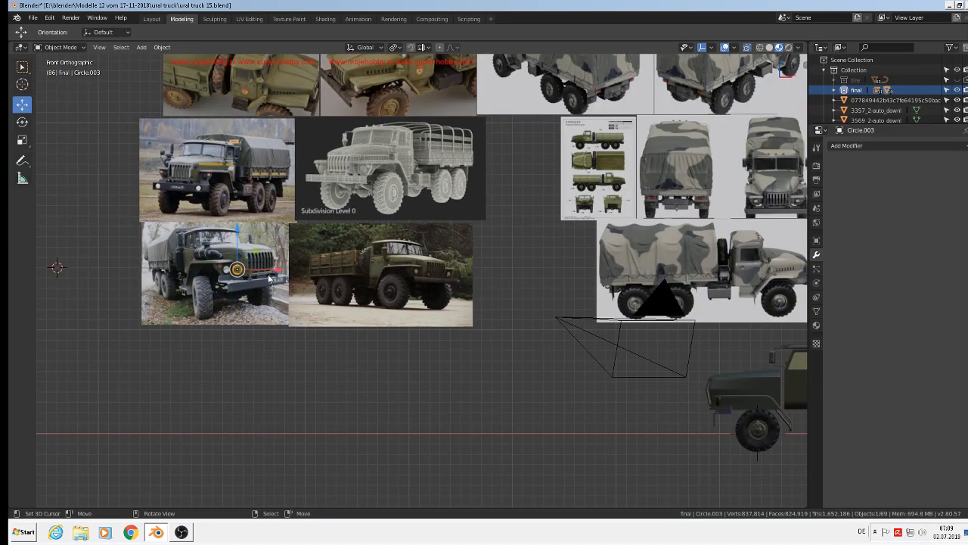
pyautogui.press('g')
pyautogui.click(731, 401)
# Step: Scale the headlight by about 1.018, check its position by the truck's front bumper, and deselect everything
pyautogui.press('s')
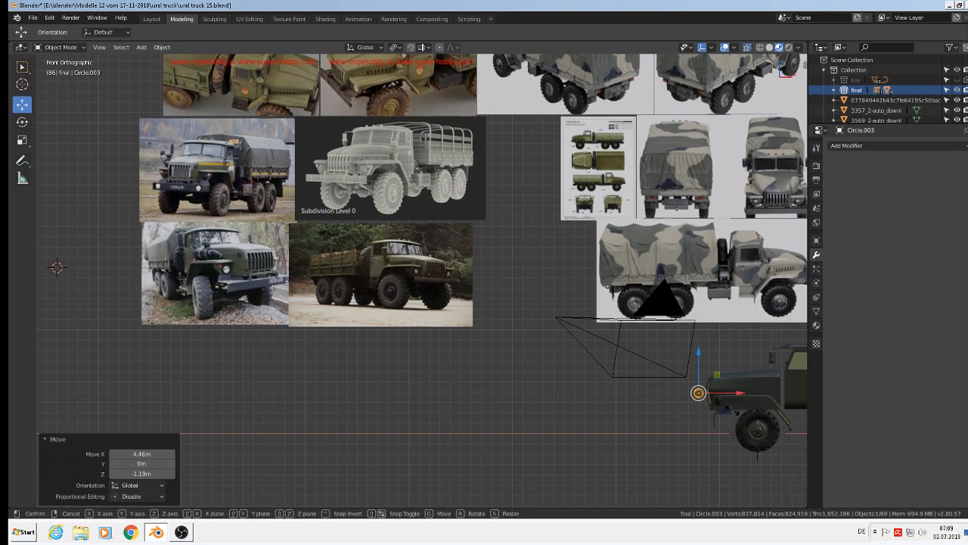
pyautogui.click(734, 412)
pyautogui.scroll(6, 729, 408)
pyautogui.moveTo(707, 398); pyautogui.dragTo(595, 345, button='middle')
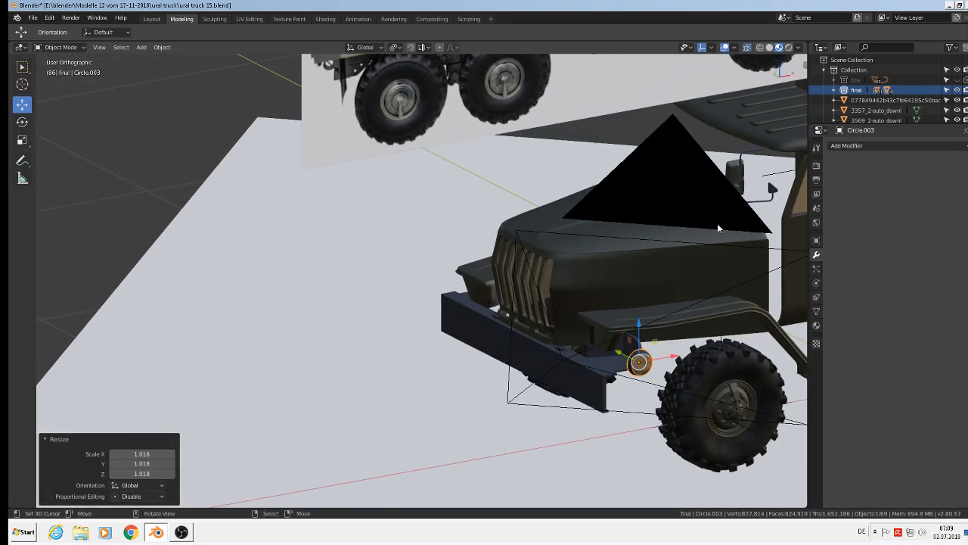
pyautogui.moveTo(750, 196)
pyautogui.mouseDown(button='middle')
pyautogui.moveTo(731, 195)
pyautogui.moveTo(753, 182)
pyautogui.mouseUp(button='middle')
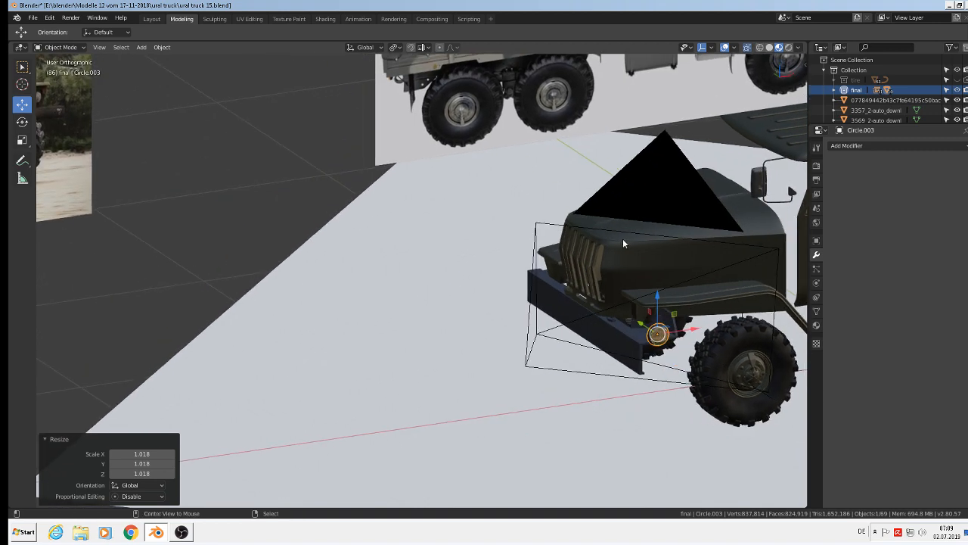
pyautogui.hotkey('alt', 'a')
pyautogui.scroll(3, 674, 366)
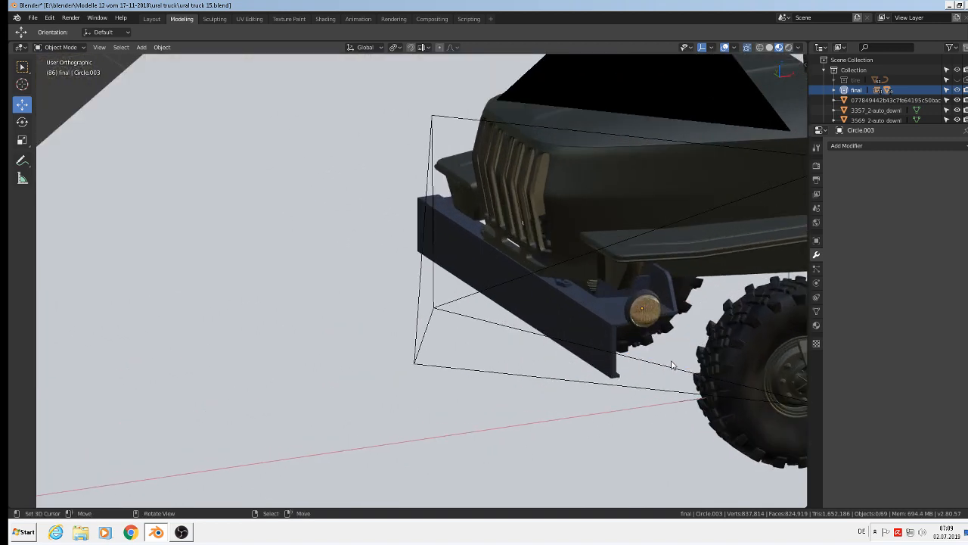
# Step: Save the project file with the headlight moved to the truck
pyautogui.click(34, 17)
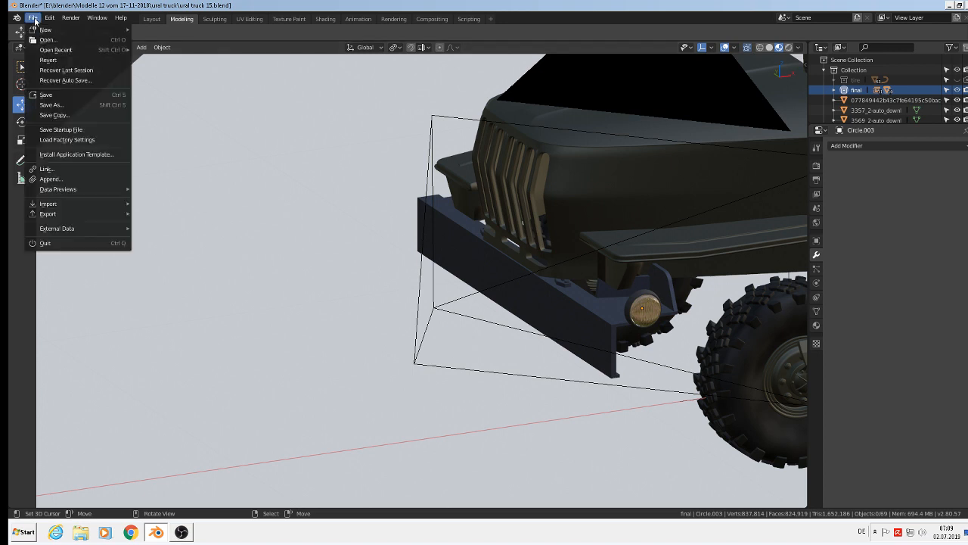
pyautogui.click(49, 98)
pyautogui.click(182, 533)
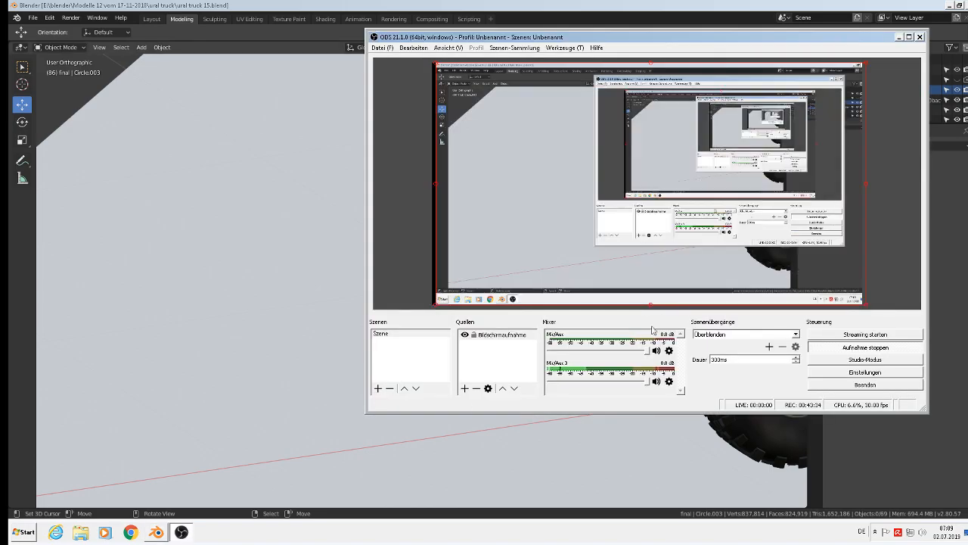